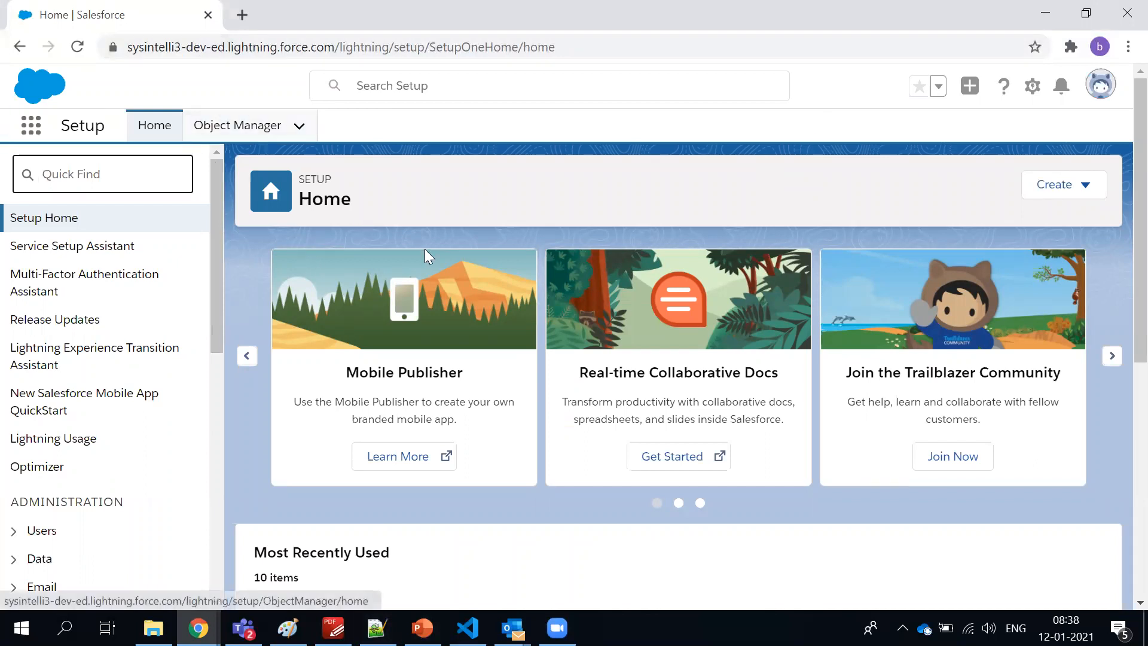
# - Highlight the "dev-ed" part of the Salesforce org's web address to examine it
pyautogui.doubleClick(198, 52)
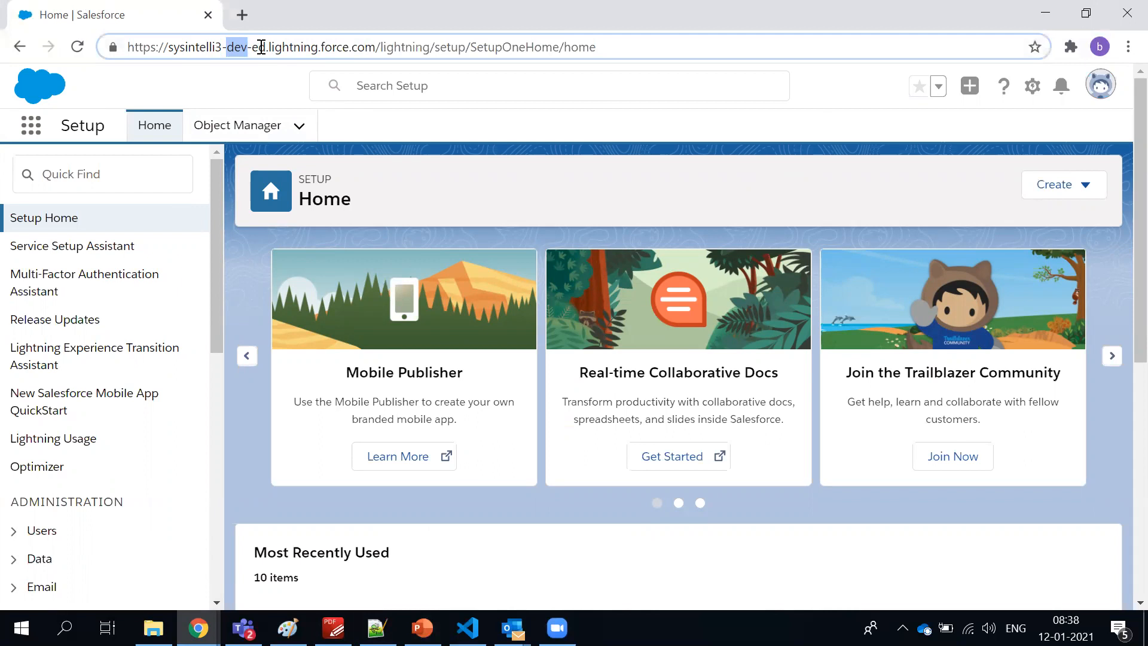
pyautogui.moveTo(268, 47); pyautogui.dragTo(227, 48)
pyautogui.click(743, 197)
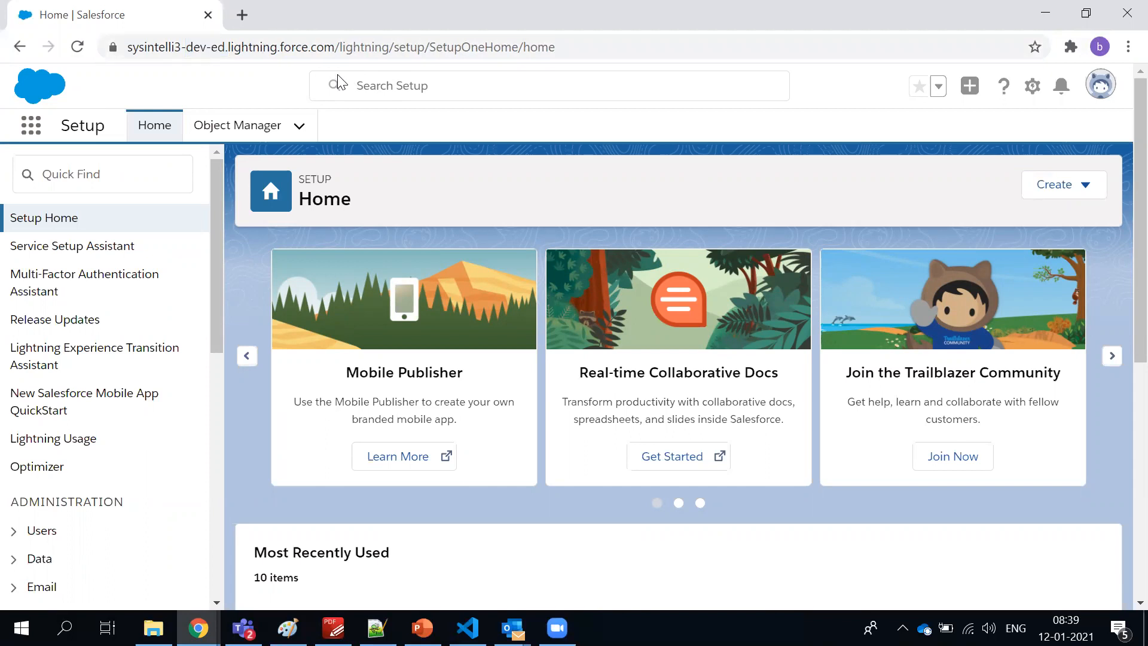
# - Switch to the browser window with the sandbox login page and examine the "dev.my" part of its web address
pyautogui.hotkey('alt', 'Tab')
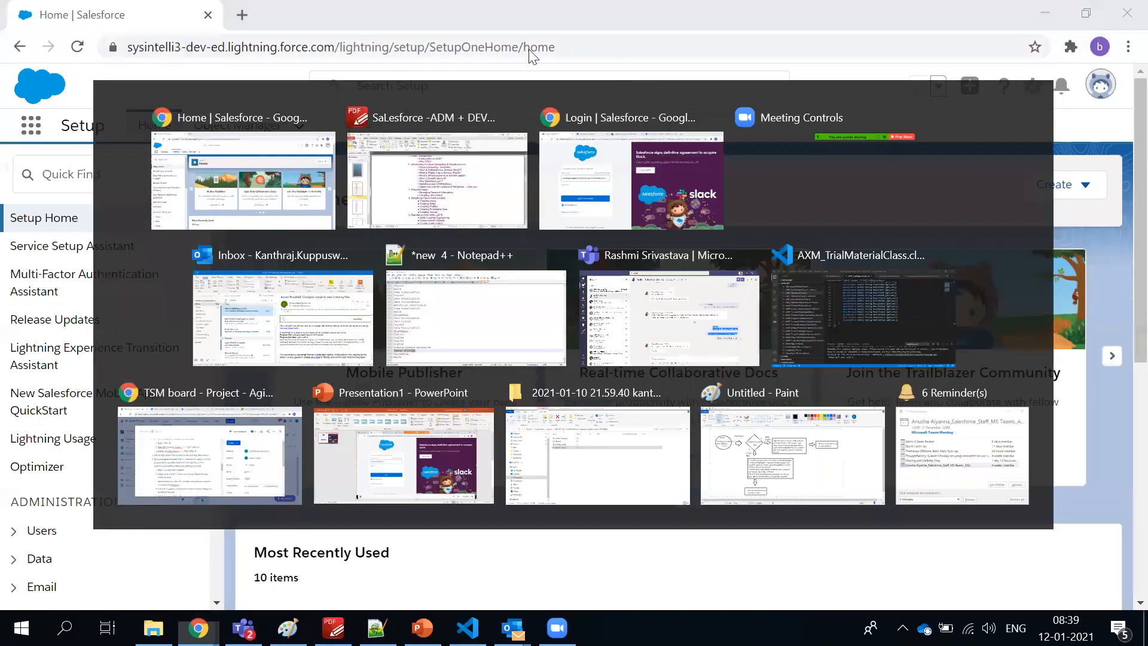
pyautogui.hotkey('alt', 'Tab')
pyautogui.click(647, 161)
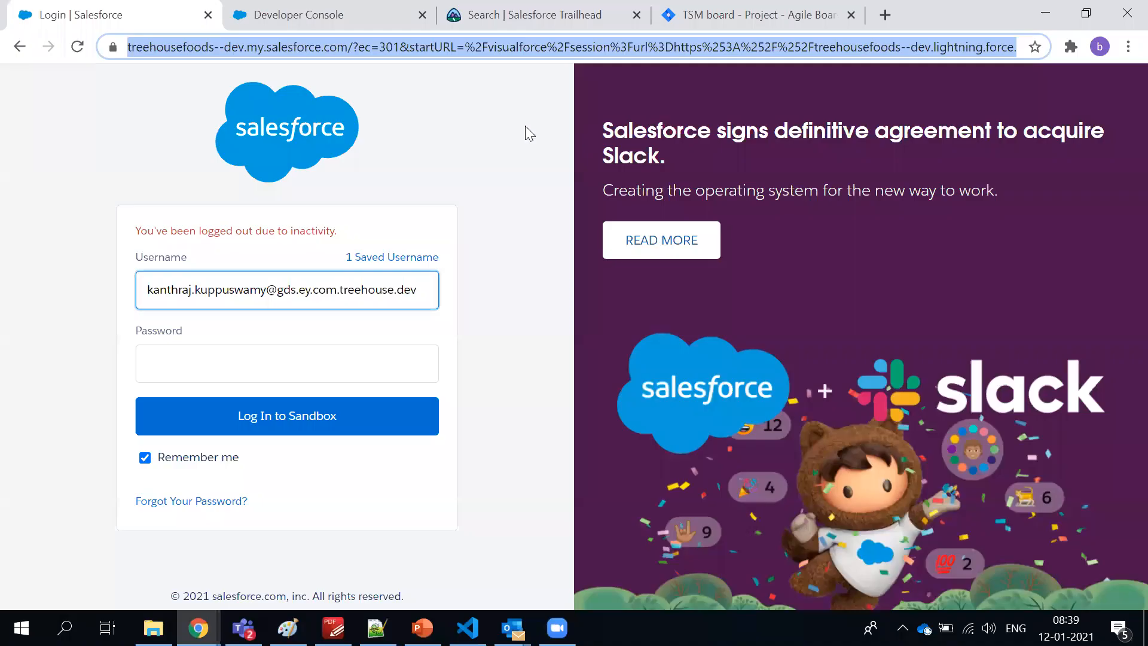
pyautogui.click(429, 99)
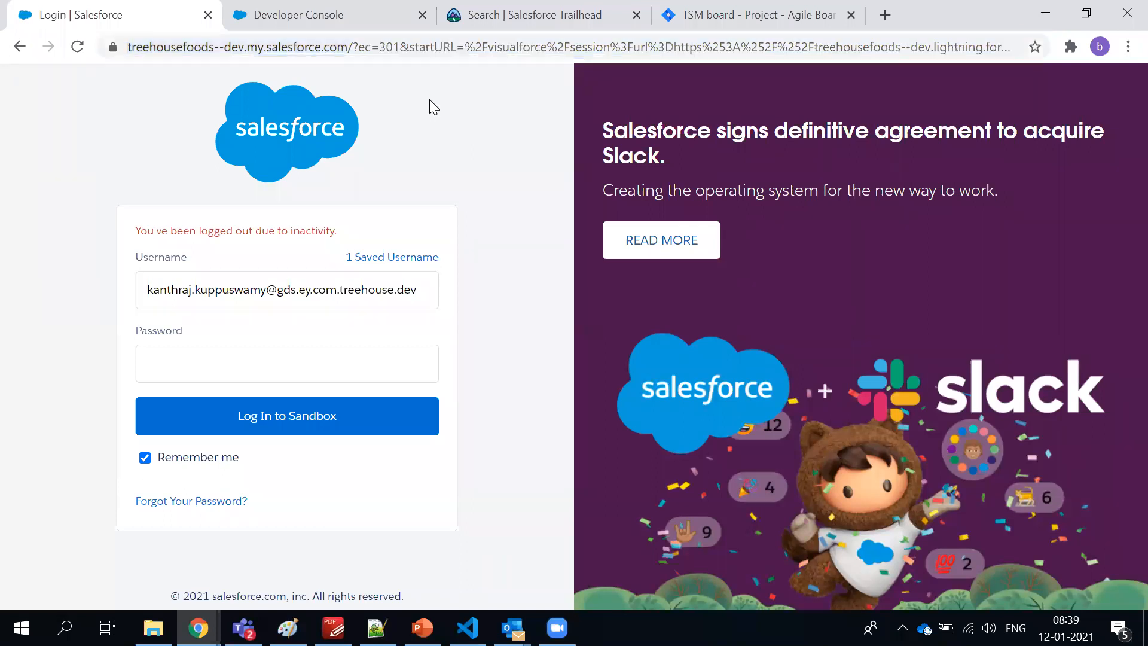
pyautogui.moveTo(225, 48); pyautogui.dragTo(264, 49)
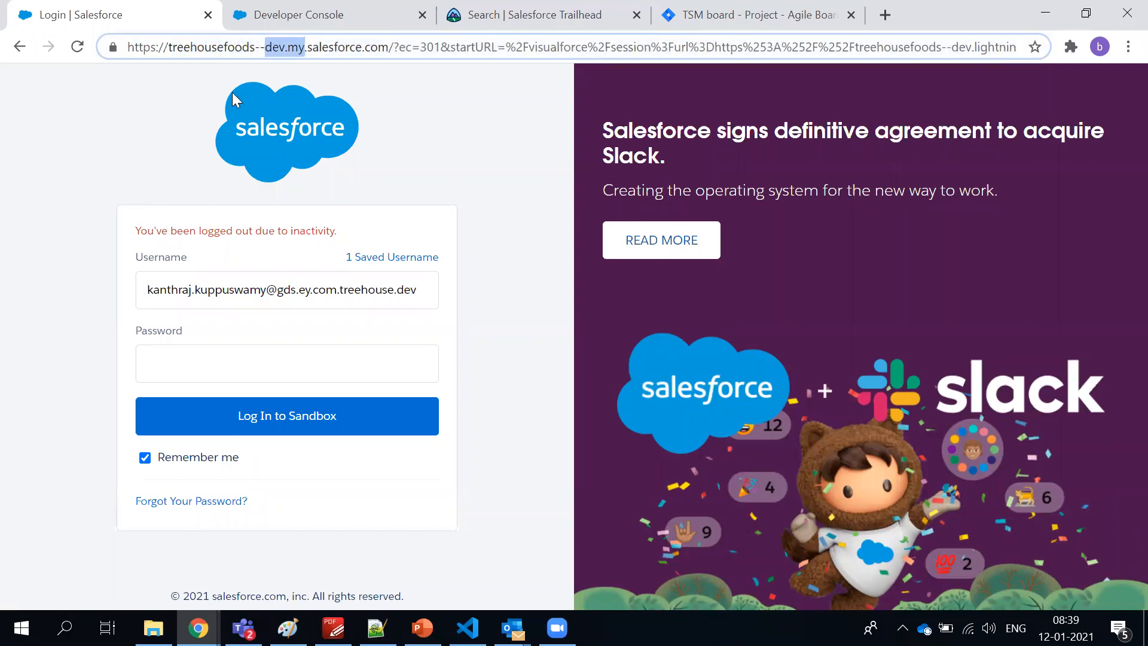
pyautogui.click(530, 139)
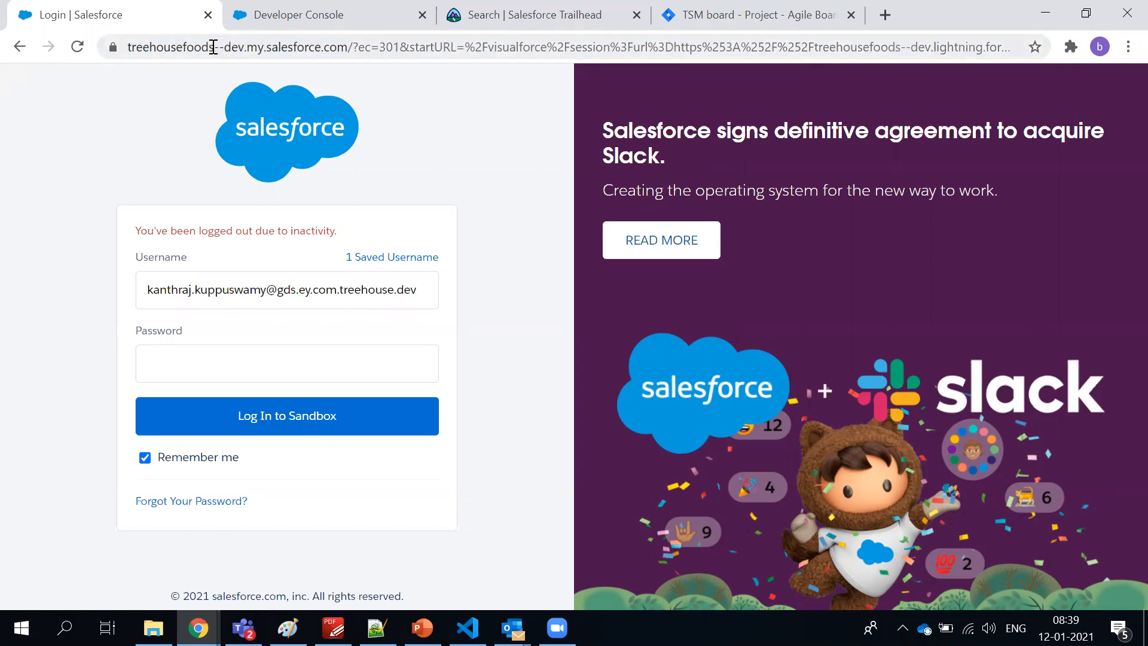
pyautogui.doubleClick(278, 49)
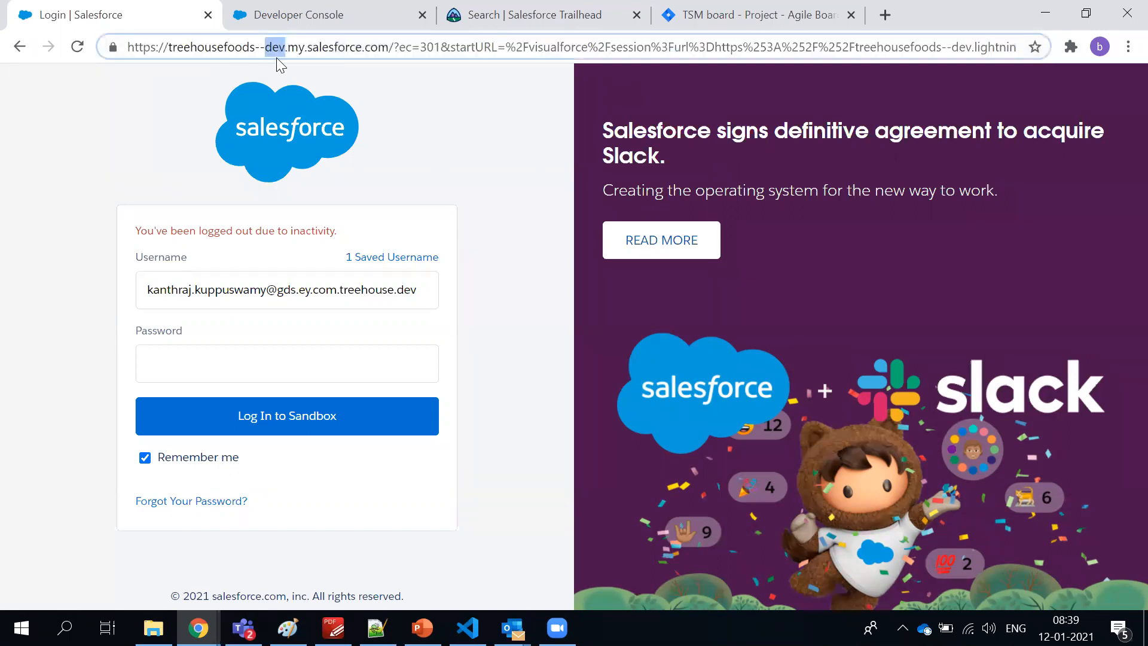
pyautogui.moveTo(307, 49); pyautogui.dragTo(266, 50)
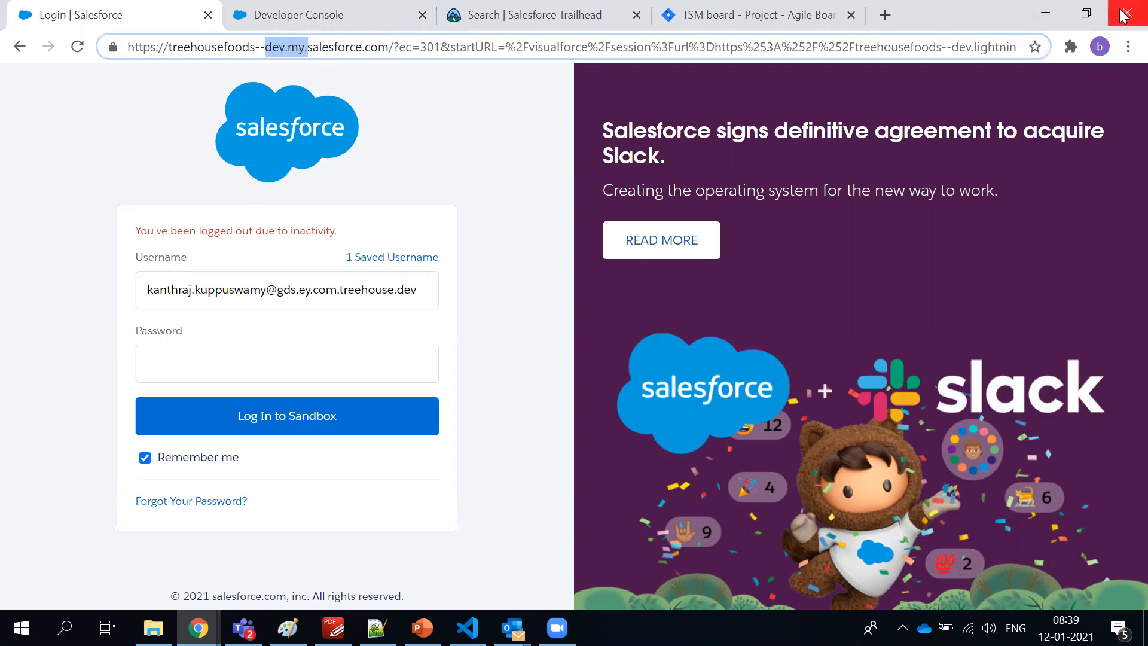
# - Return to the Setup Home window and look through its setup categories, including Administration and Platform Tools
pyautogui.hotkey('alt', 'Tab')
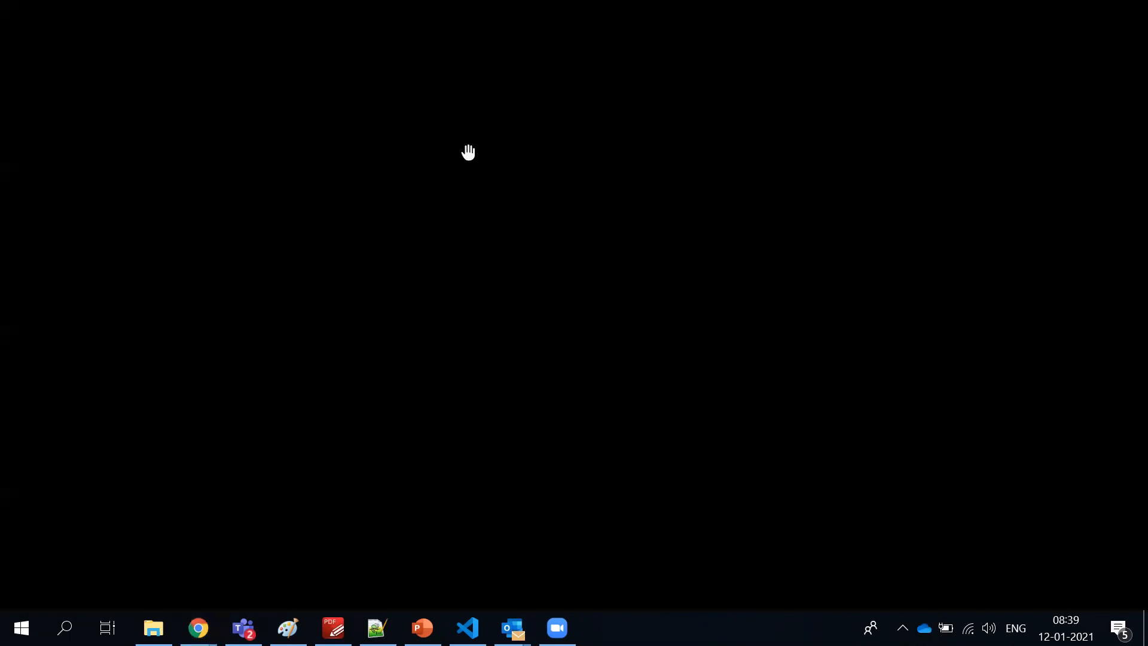
pyautogui.hotkey('alt', 'Tab')
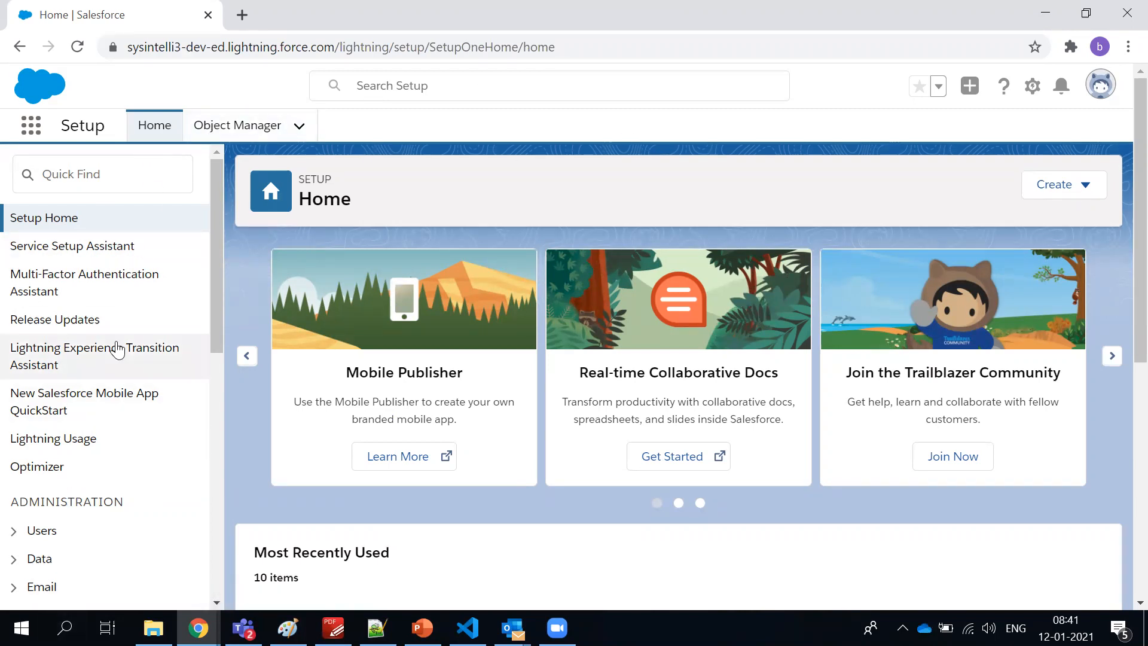
pyautogui.scroll(-3, 118, 347)
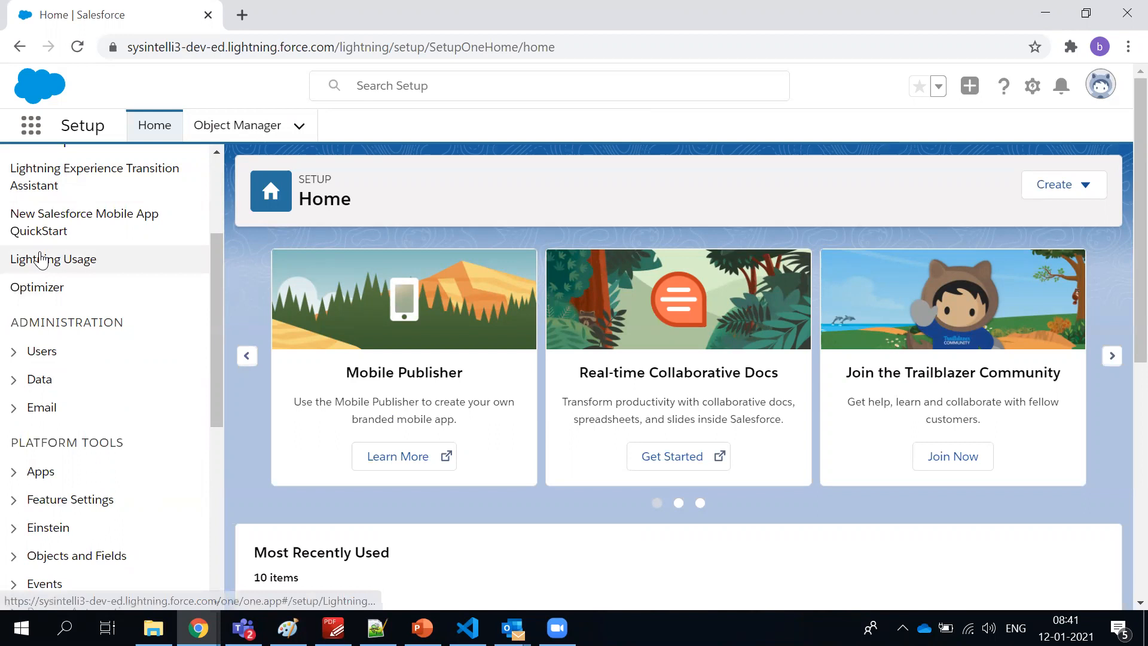
pyautogui.scroll(3, 159, 248)
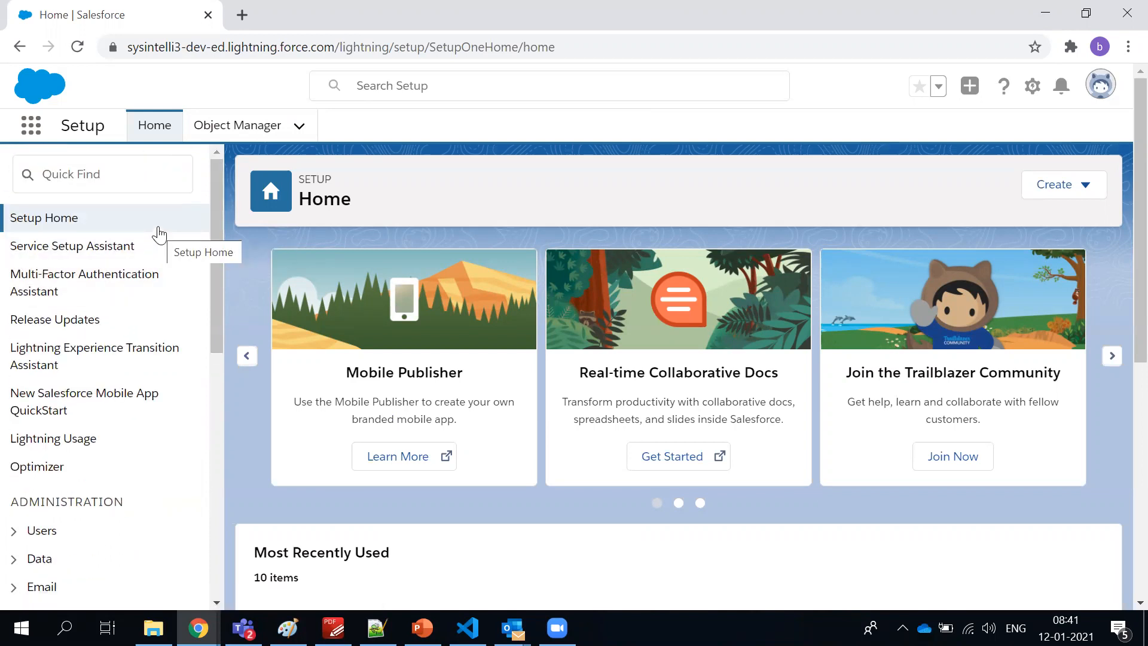
pyautogui.click(142, 181)
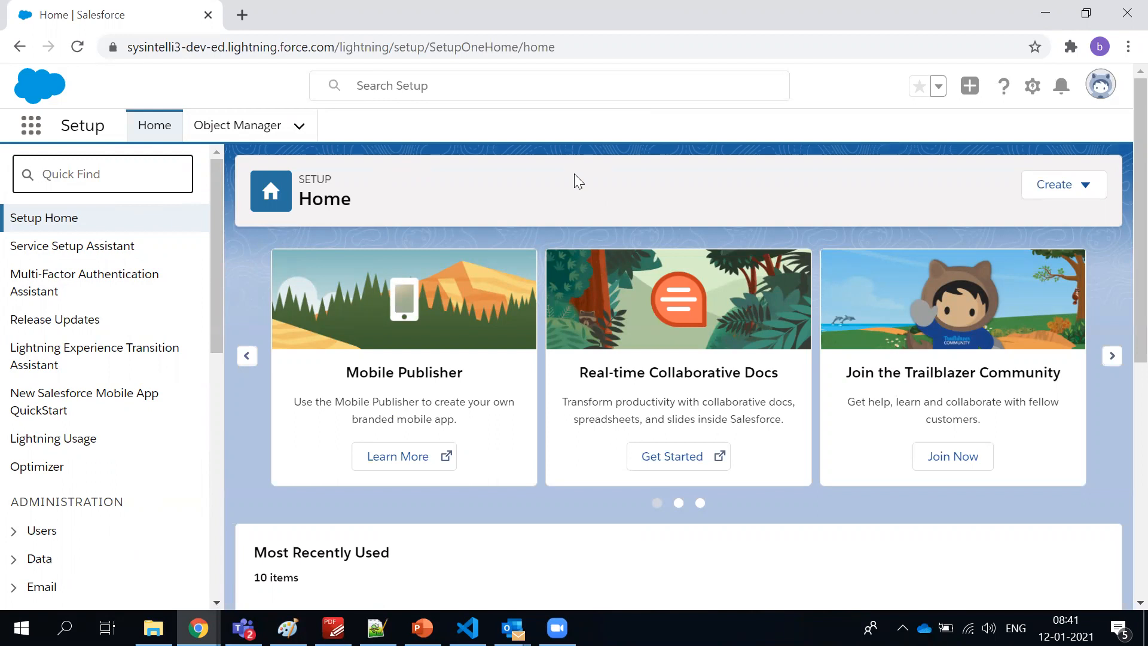
pyautogui.click(653, 175)
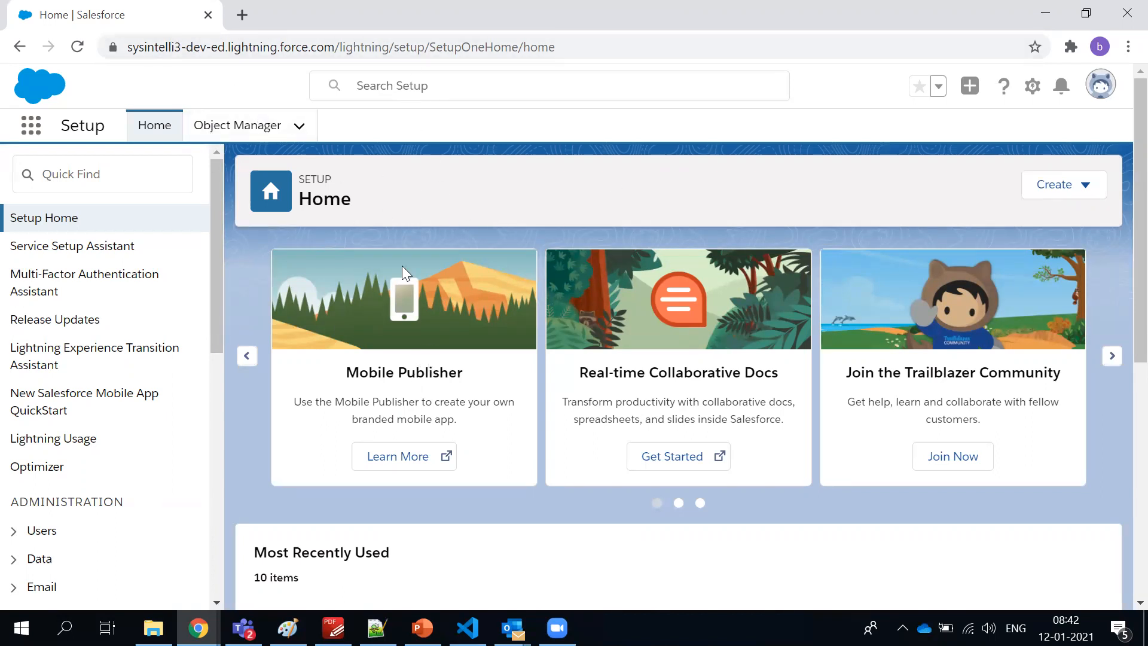
pyautogui.scroll(-2, 60, 517)
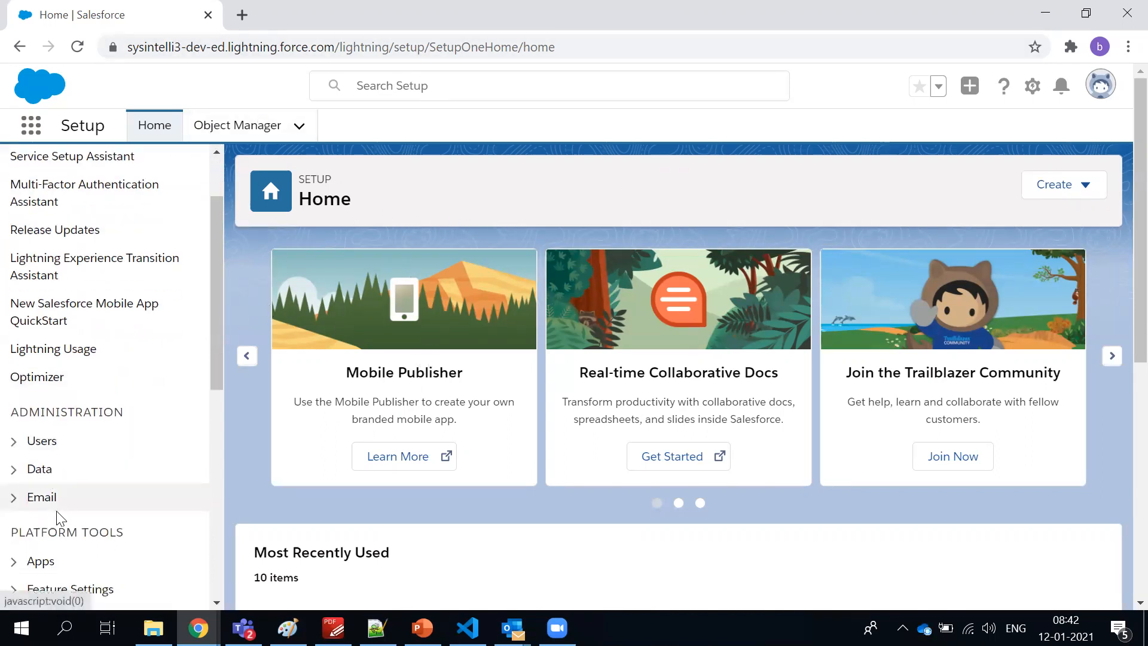
pyautogui.scroll(-3, 54, 478)
pyautogui.scroll(5, 57, 451)
# - Open Object Manager and compare the standard objects with the custom Claim object, examining its type
pyautogui.click(245, 128)
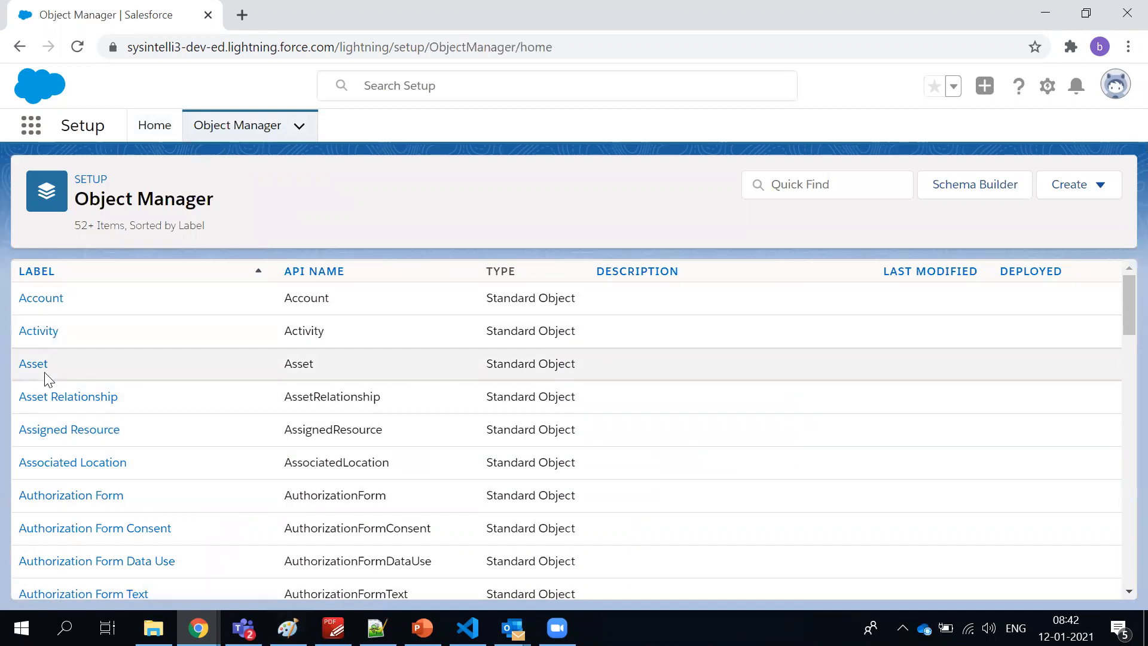
pyautogui.scroll(-8, 500, 300)
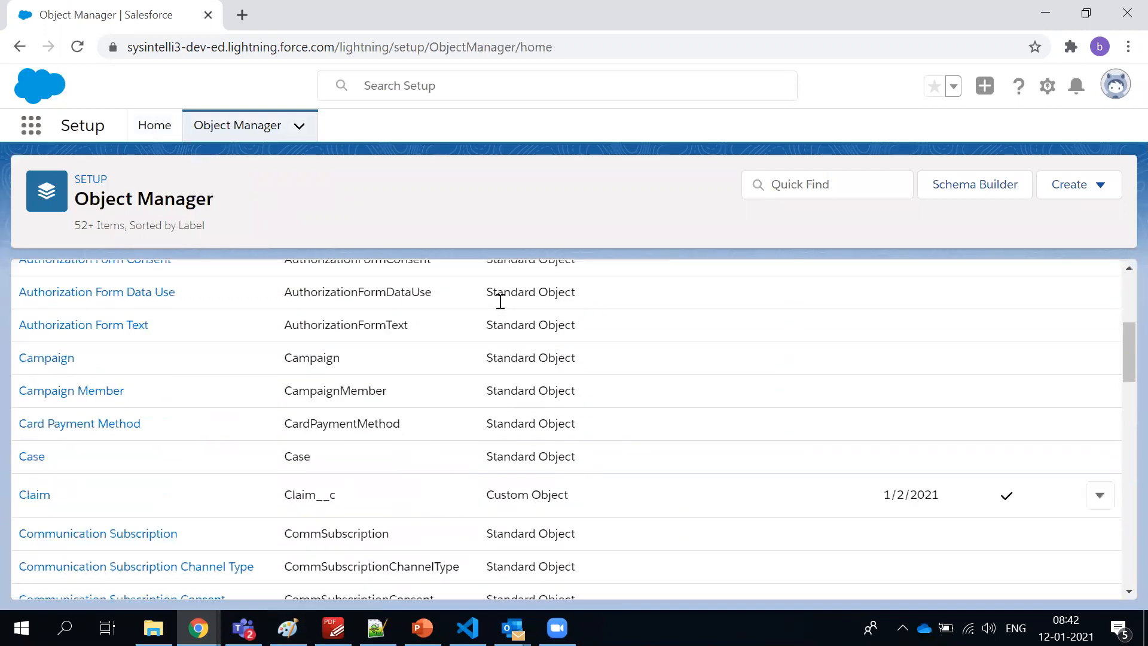
pyautogui.scroll(3, 502, 323)
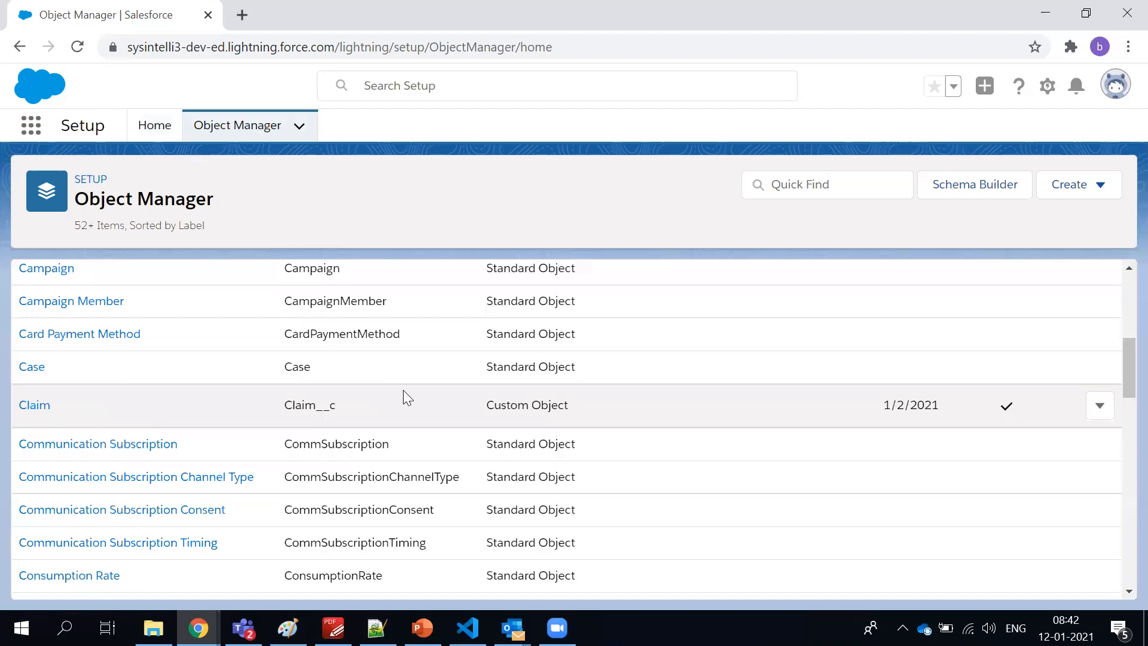
pyautogui.moveTo(608, 406); pyautogui.dragTo(477, 415)
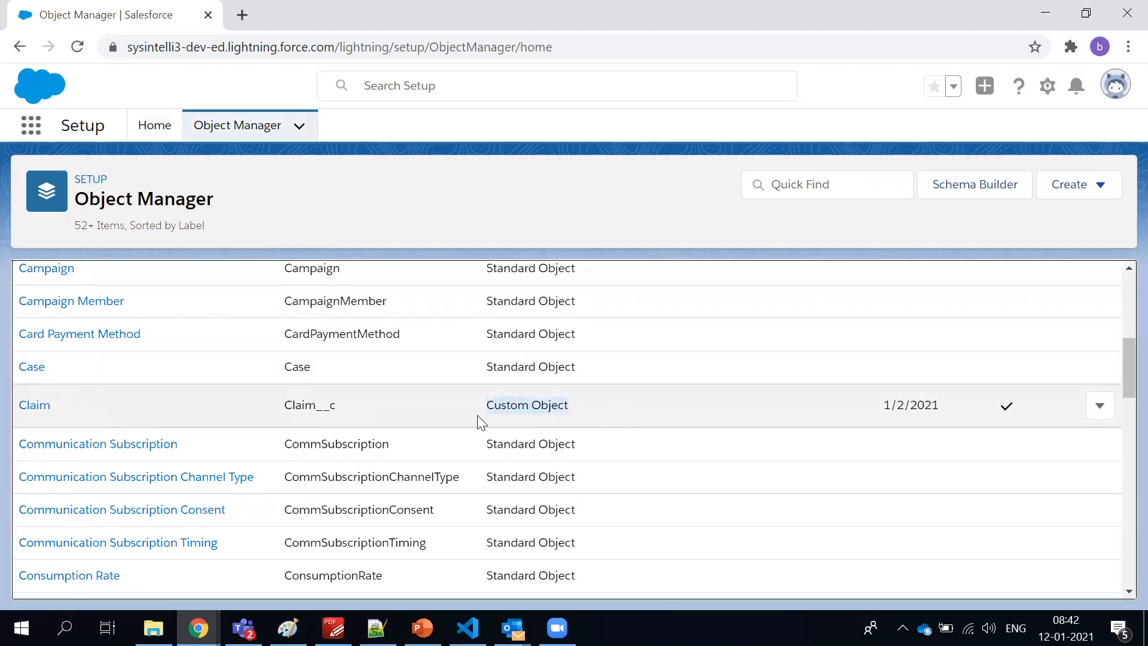
pyautogui.click(538, 185)
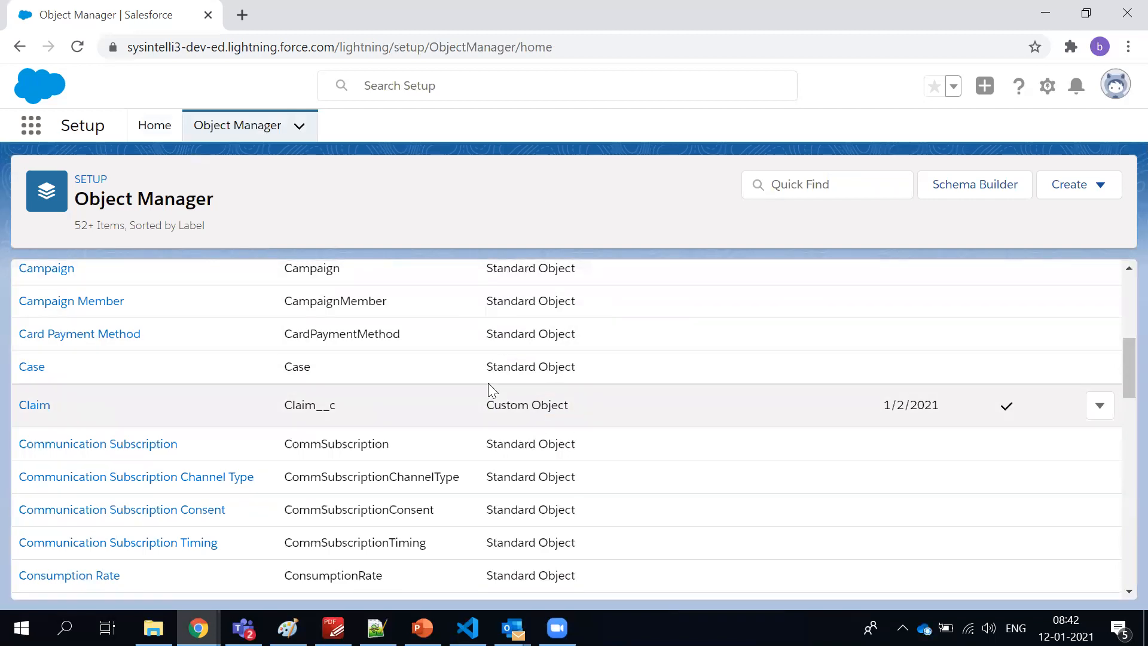
pyautogui.scroll(3, 488, 382)
pyautogui.scroll(3, 65, 376)
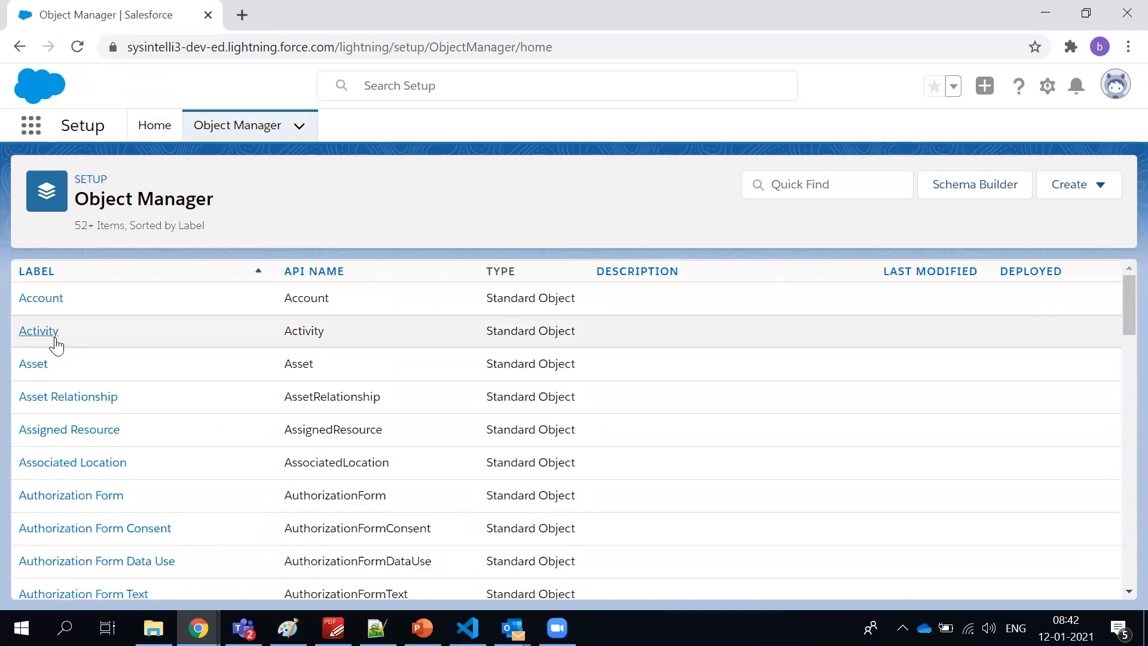
# - Open the Account object's Fields & Relationships and review its list of fields
pyautogui.click(50, 304)
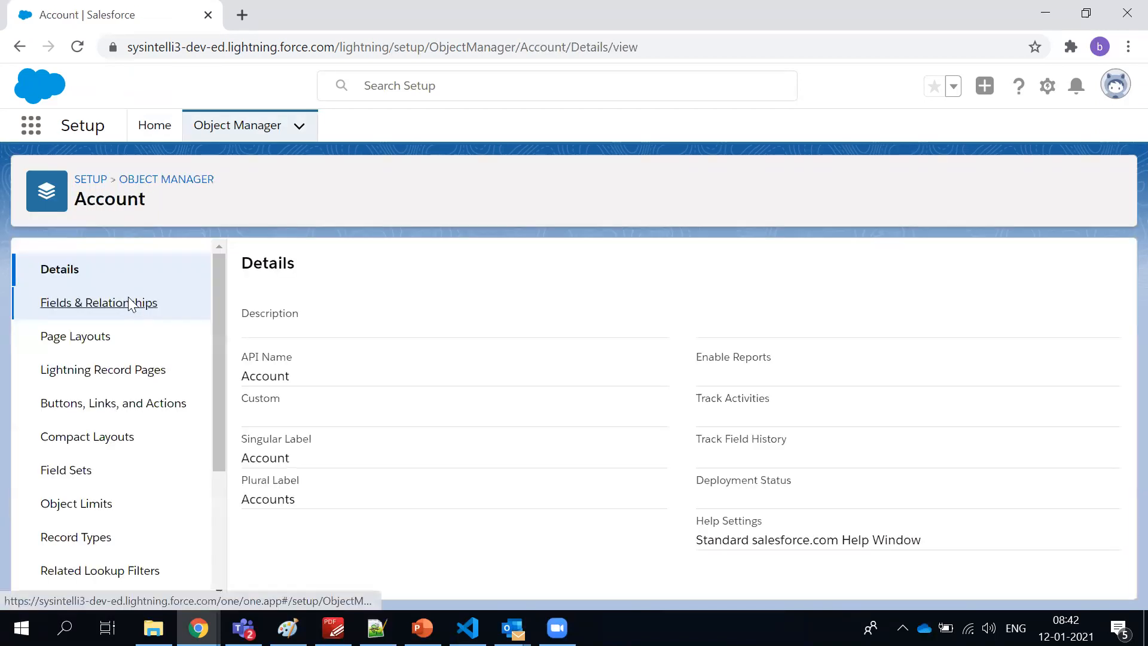
pyautogui.click(127, 303)
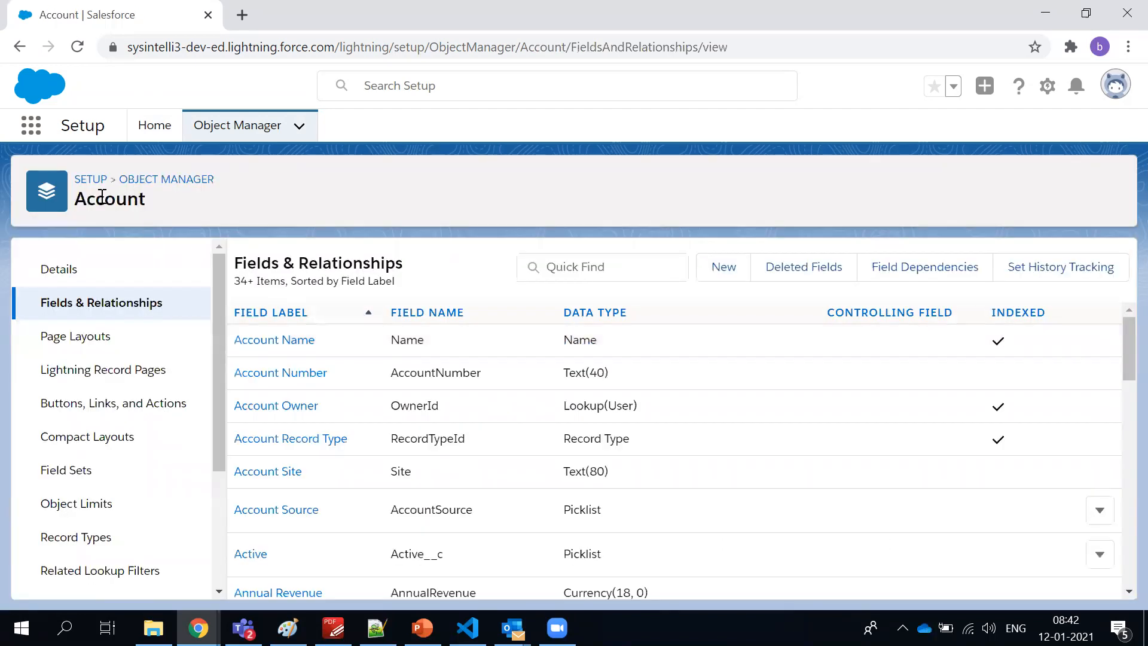
pyautogui.scroll(-15, 460, 350)
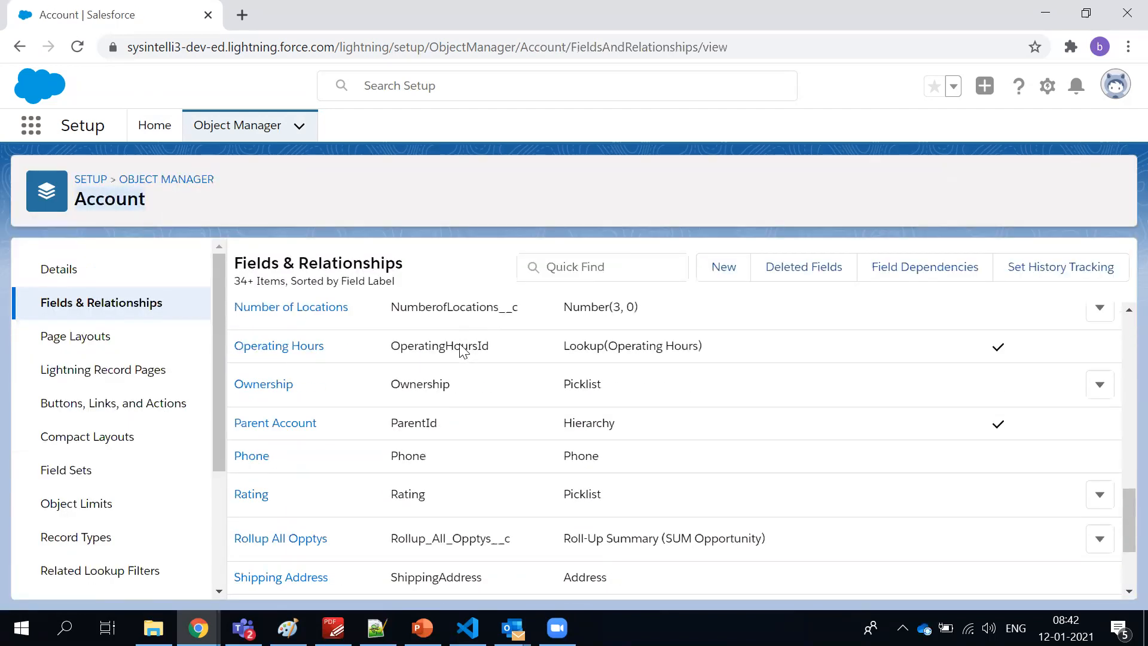
pyautogui.scroll(15, 460, 344)
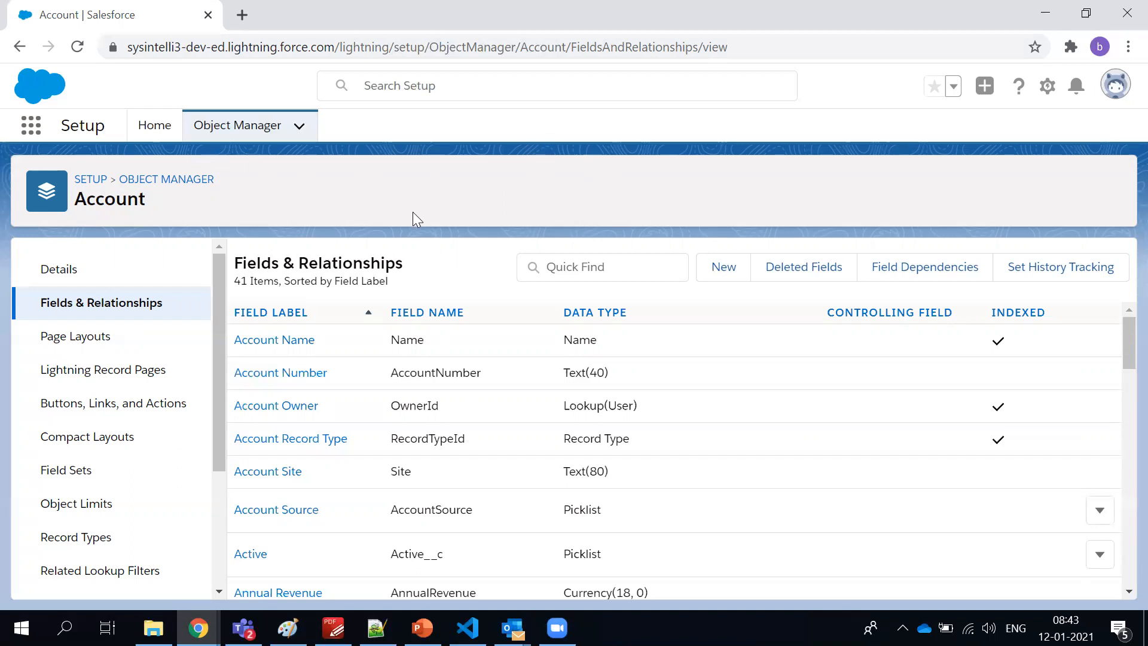
# - Open Supplier Layout from the Account object's page layouts
pyautogui.click(74, 338)
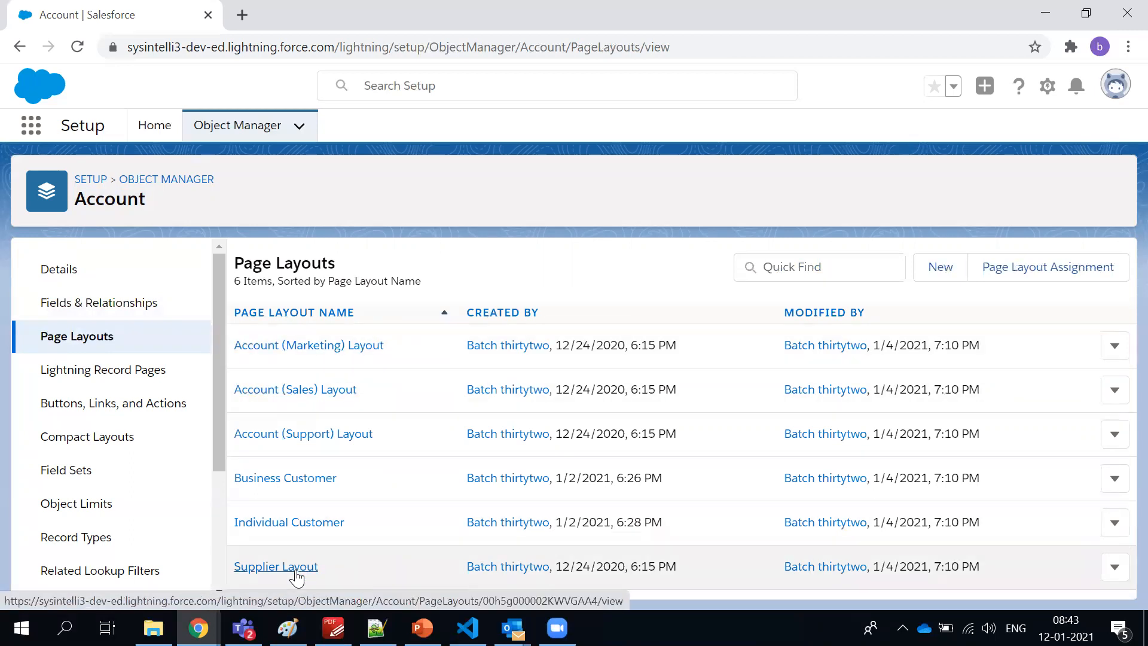
pyautogui.click(296, 575)
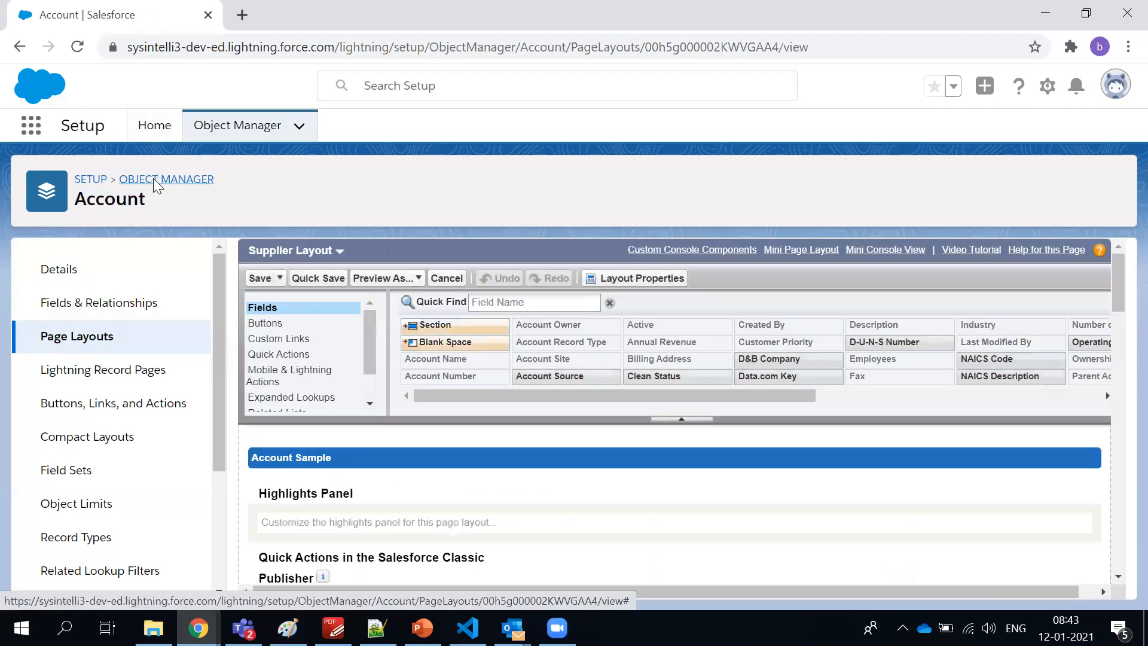
# - Return to the Object Manager list and start creating a new custom object
pyautogui.click(153, 179)
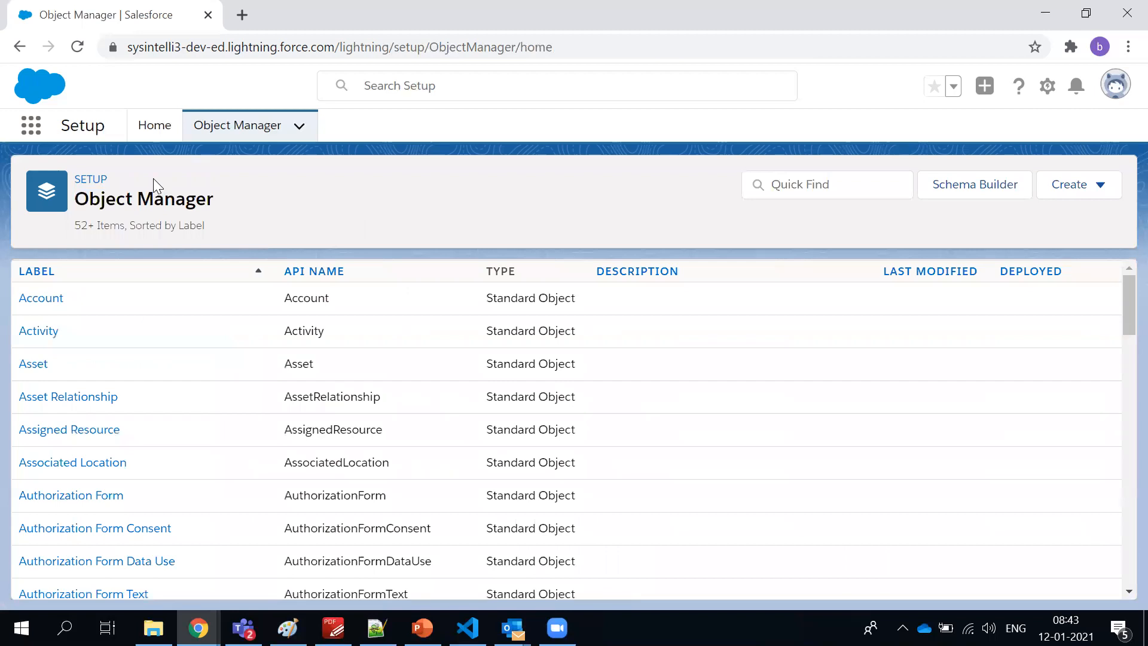
pyautogui.click(1069, 192)
pyautogui.click(1000, 234)
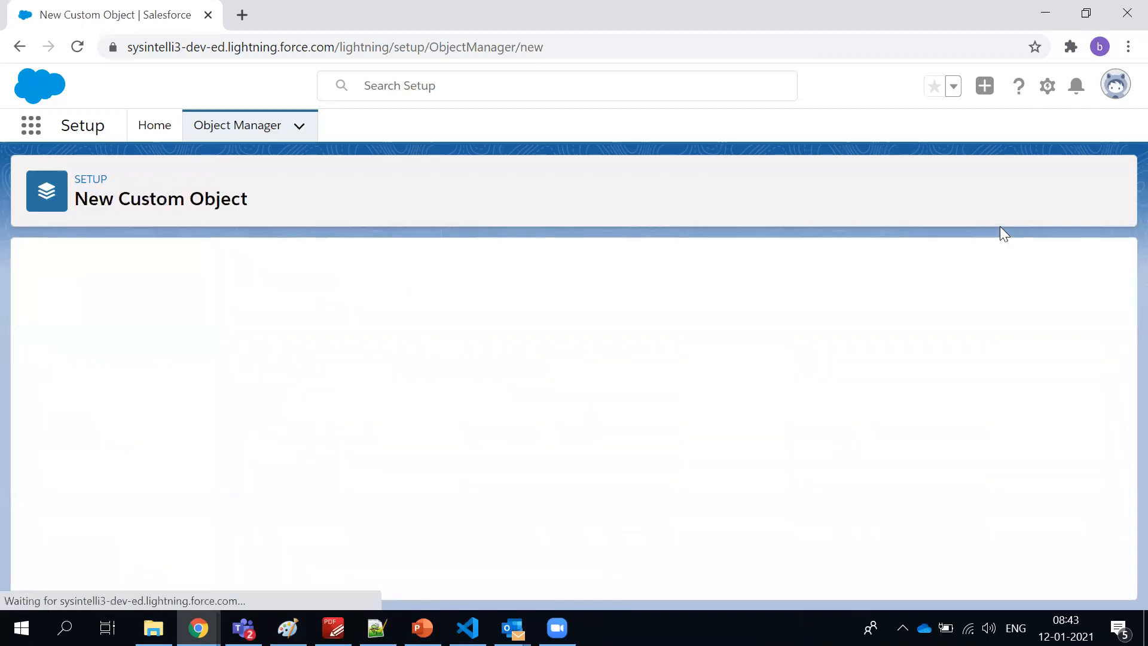
# - Examine the Label, Plural Label and Object Name fields in the new custom object's definition form
pyautogui.scroll(-2, 335, 341)
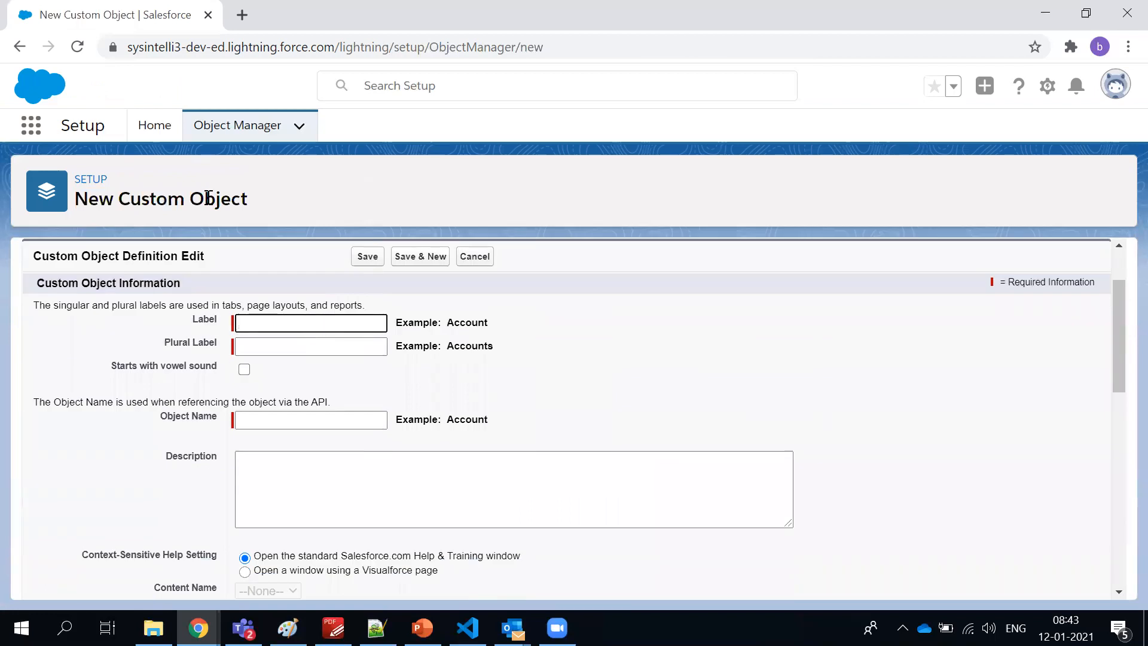
pyautogui.moveTo(122, 200); pyautogui.dragTo(281, 212)
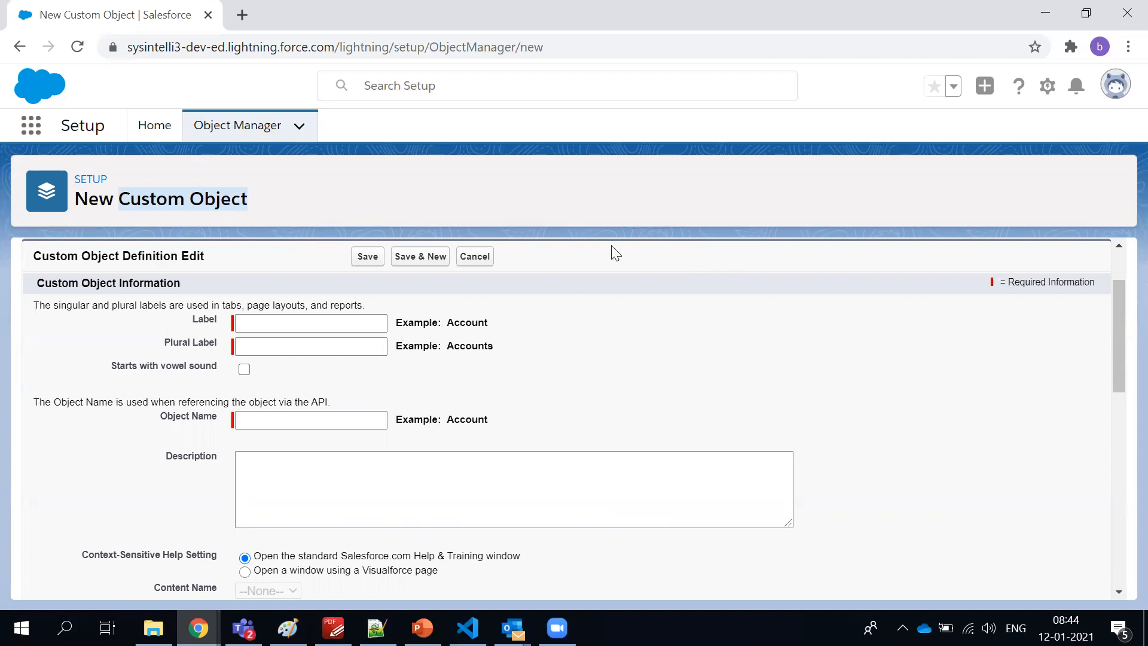
pyautogui.click(254, 321)
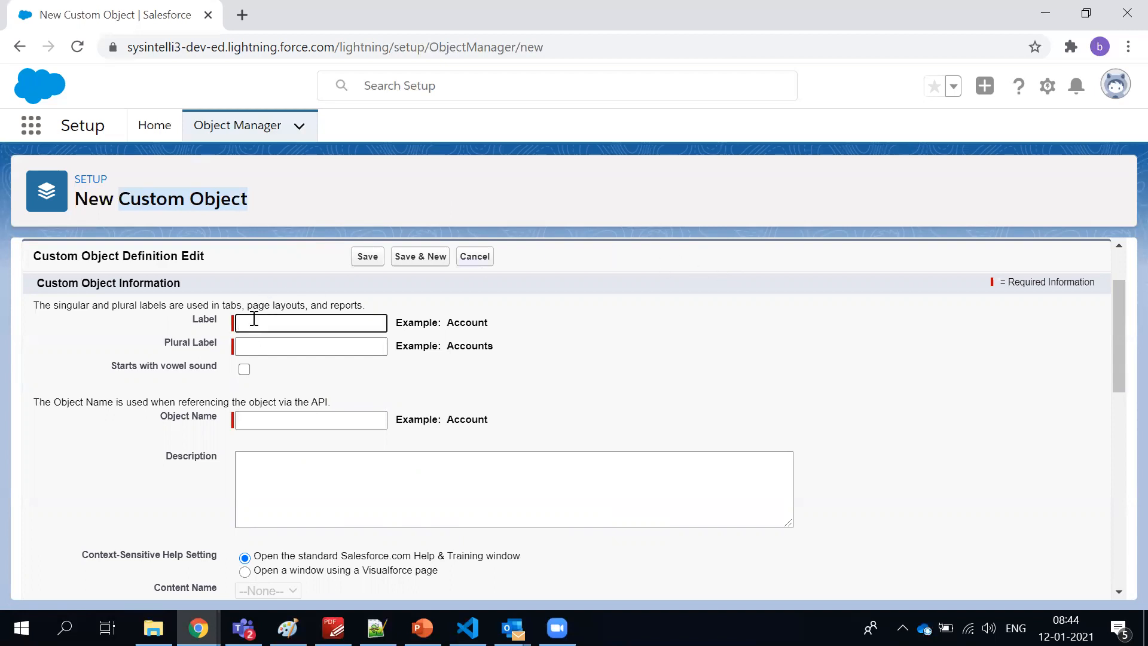
pyautogui.click(254, 347)
pyautogui.scroll(-3, 314, 381)
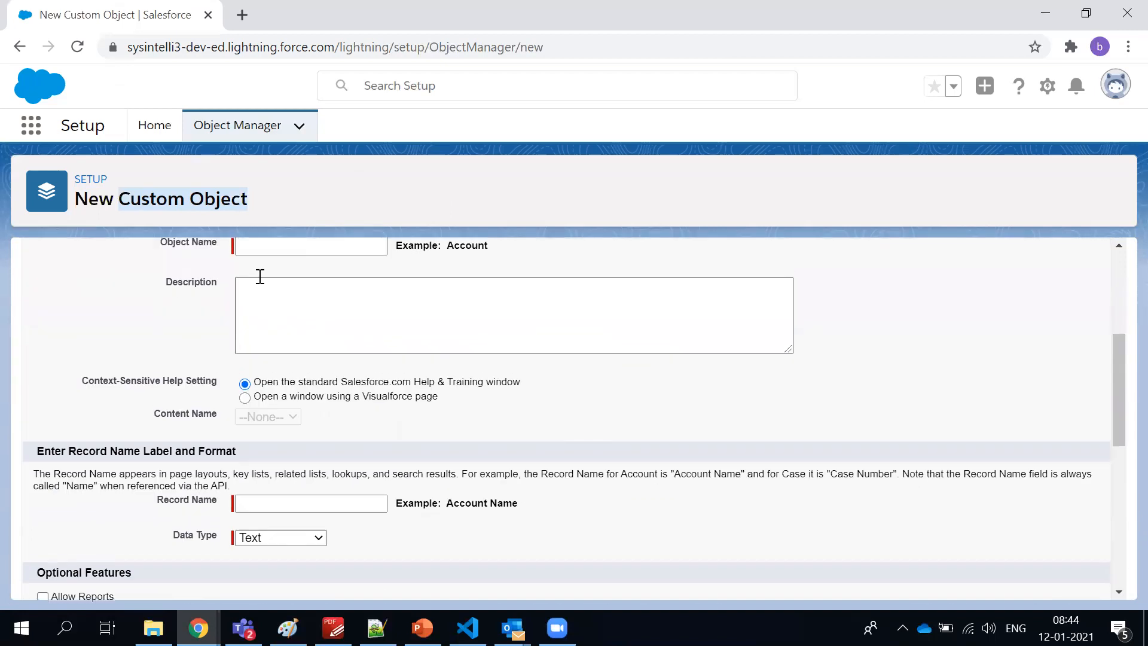
pyautogui.scroll(1, 260, 276)
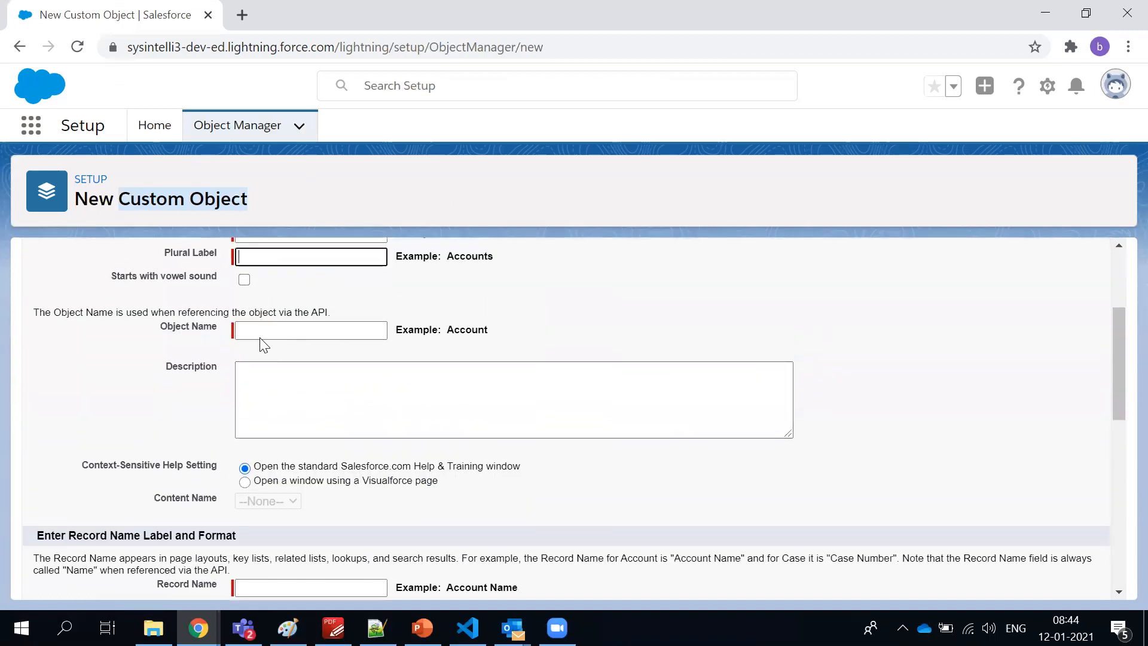
pyautogui.doubleClick(484, 331)
pyautogui.scroll(3, 478, 359)
pyautogui.scroll(-2, 371, 440)
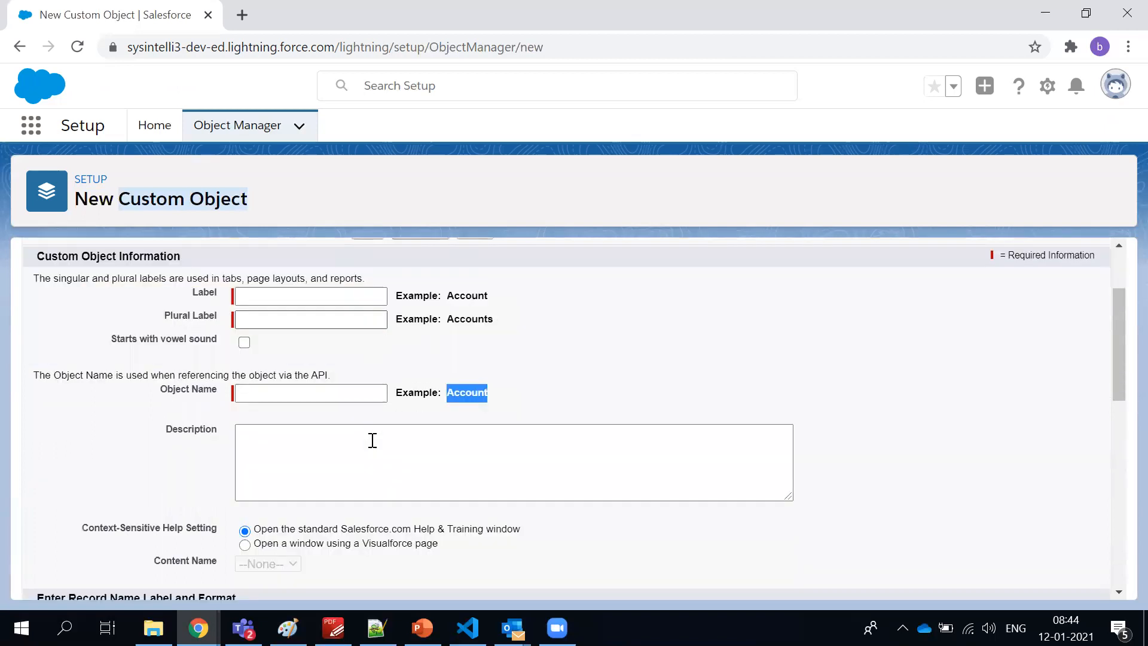
# - Review the record name, data type, optional features and object classification settings of the new custom object form
pyautogui.scroll(-3, 371, 440)
pyautogui.scroll(-2, 372, 430)
pyautogui.scroll(1, 375, 435)
pyautogui.click(346, 406)
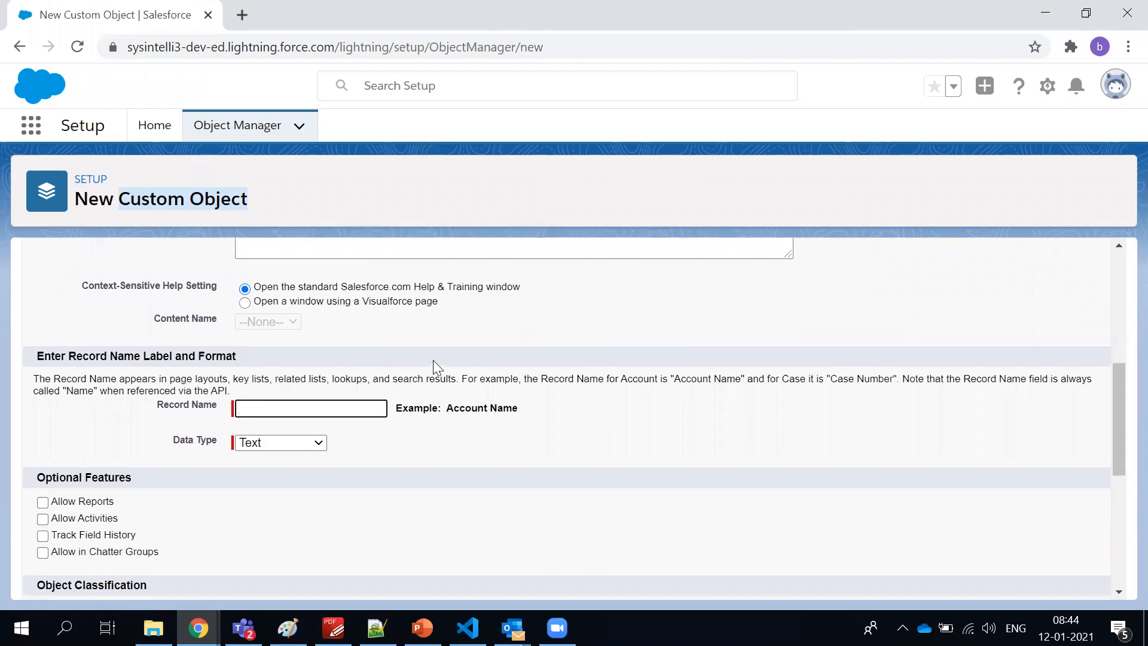
pyautogui.scroll(-4, 433, 361)
pyautogui.scroll(3, 433, 354)
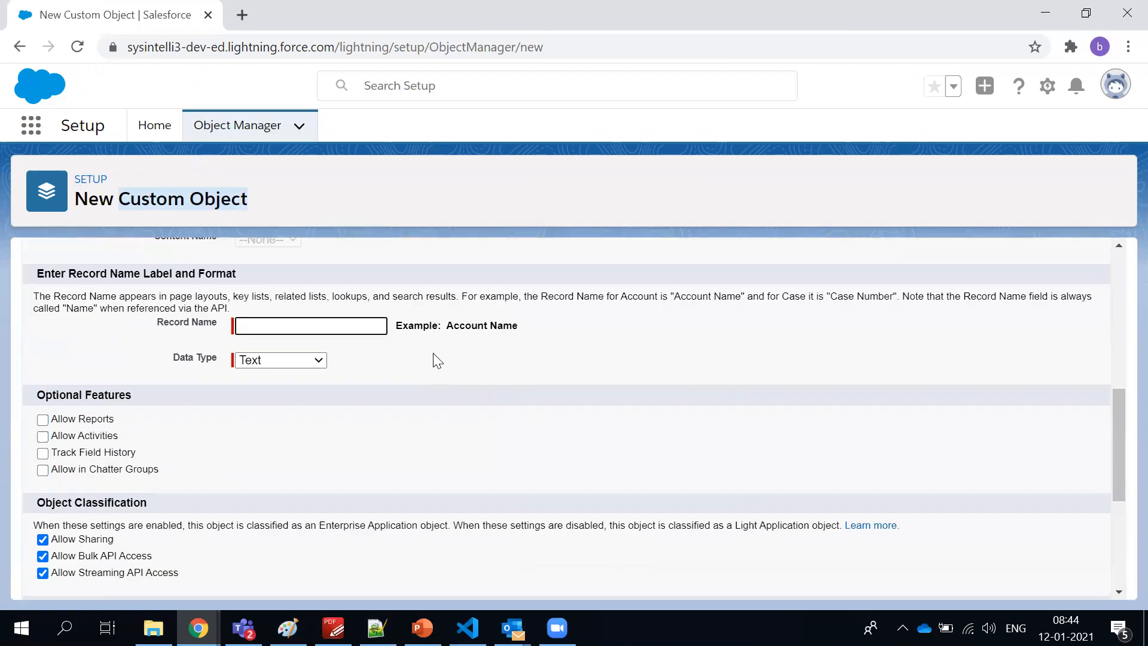
pyautogui.scroll(6, 433, 353)
pyautogui.tripleClick(437, 304)
pyautogui.click(430, 250)
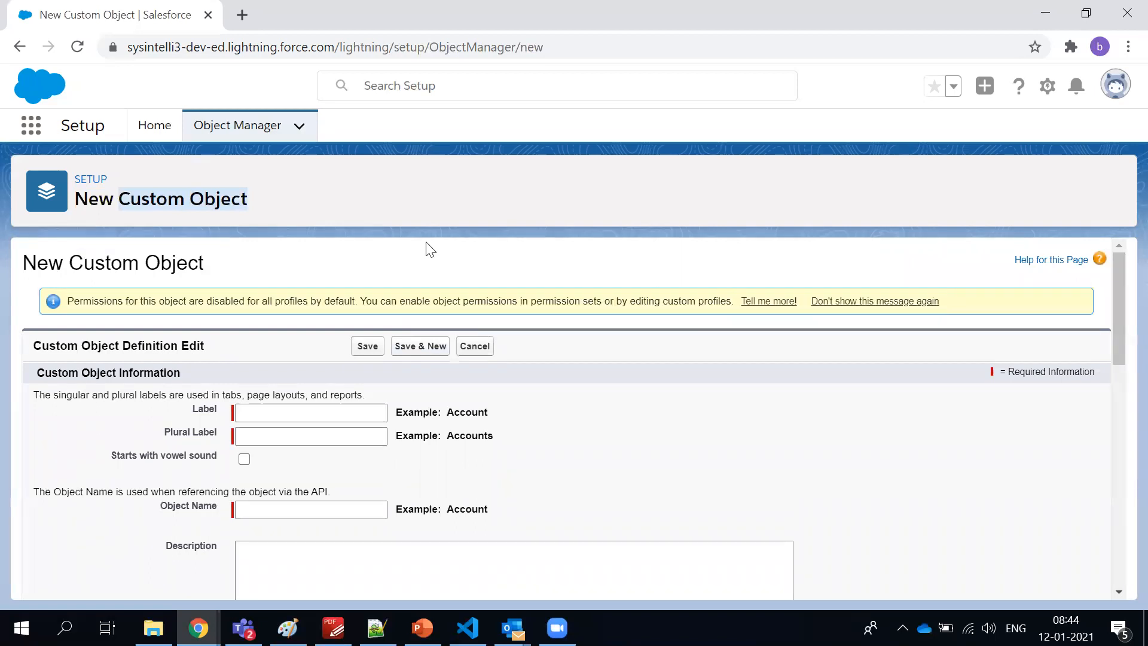
pyautogui.click(245, 203)
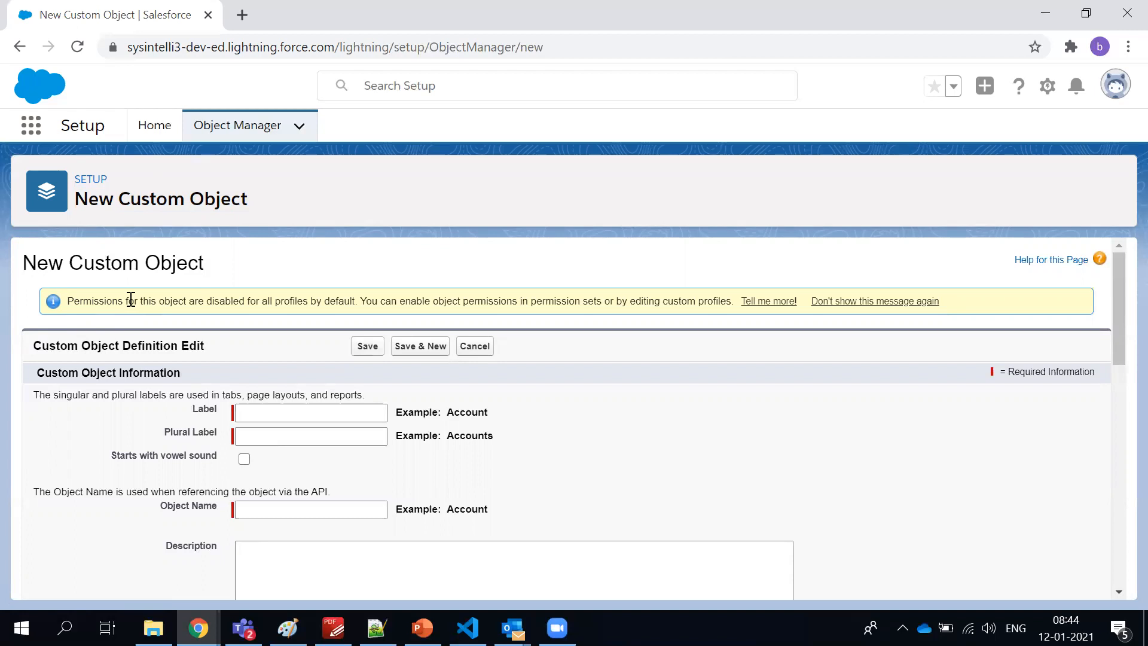
pyautogui.scroll(-15, 199, 306)
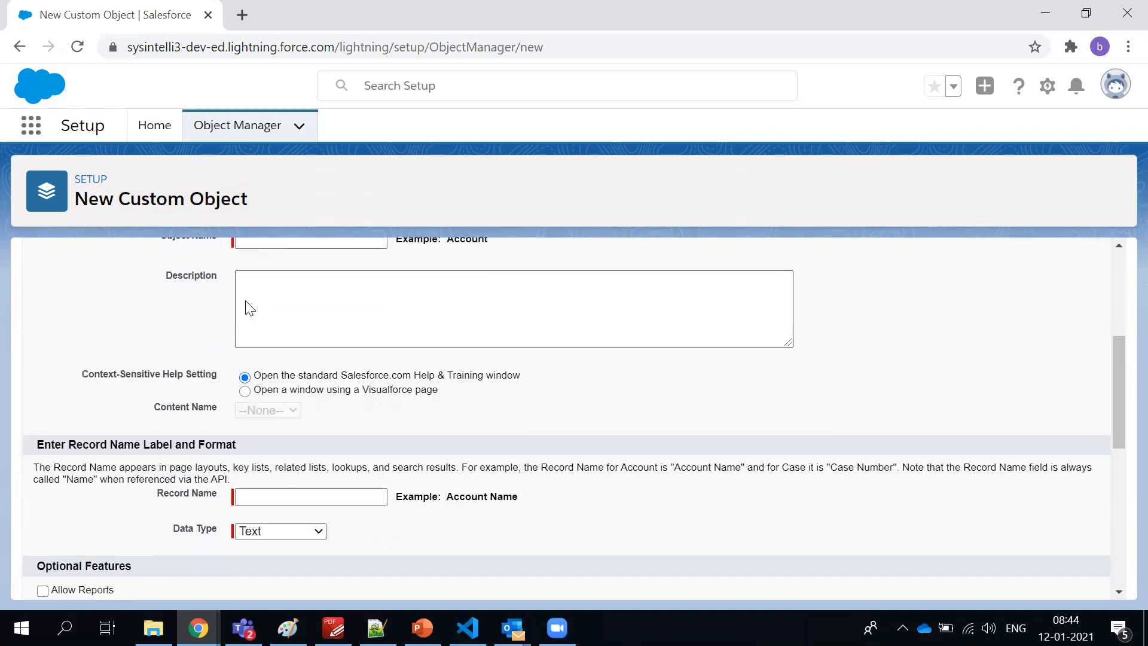
pyautogui.scroll(15, 212, 314)
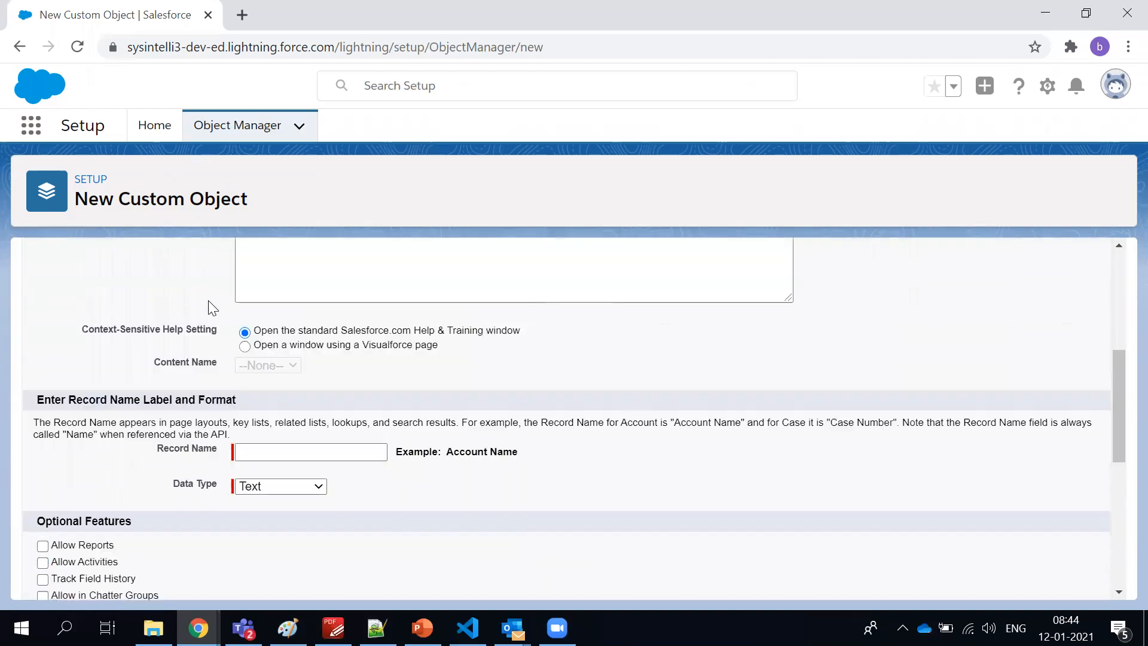
# - Leave the new object form for the Object Manager list and open the Account object's Fields & Relationships
pyautogui.click(203, 129)
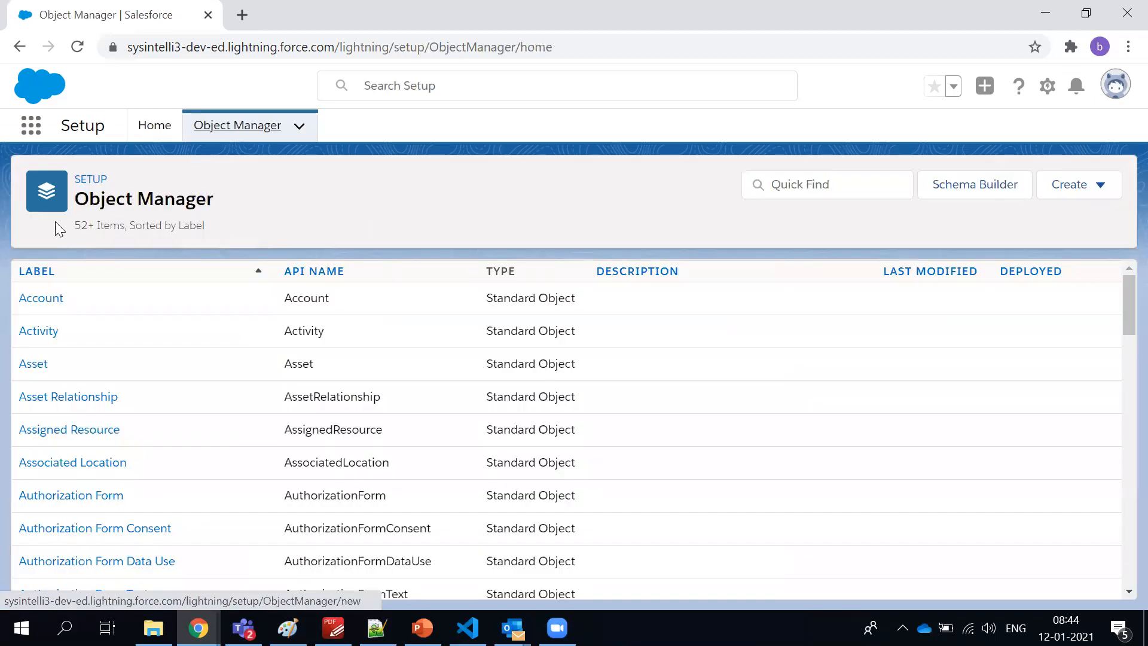
pyautogui.click(32, 306)
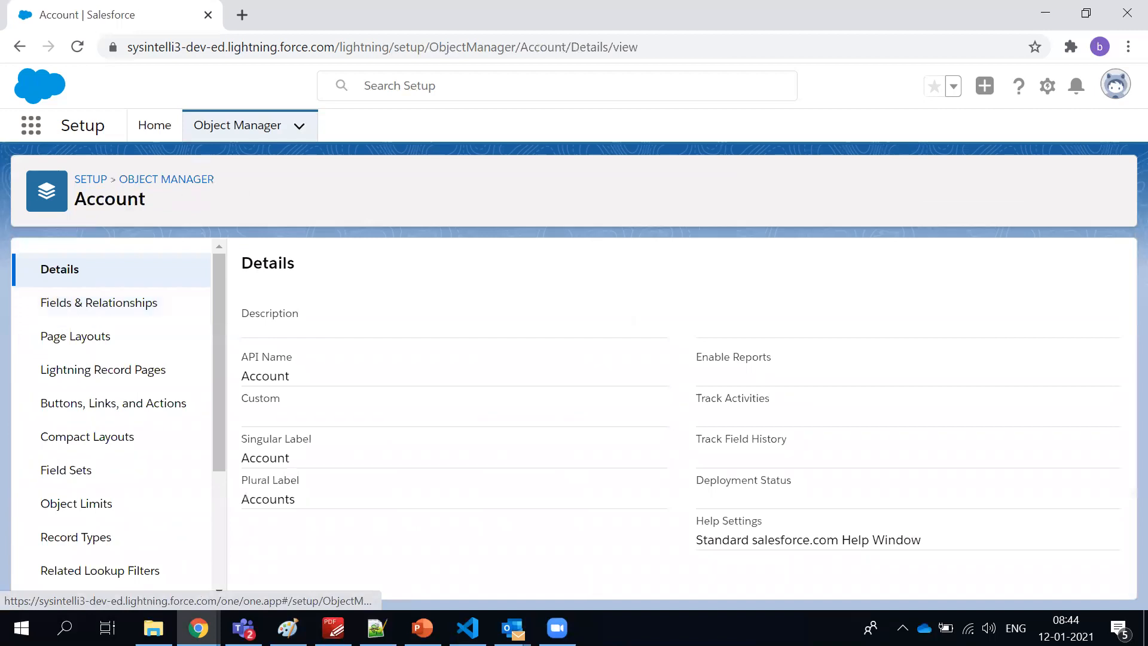
pyautogui.doubleClick(113, 199)
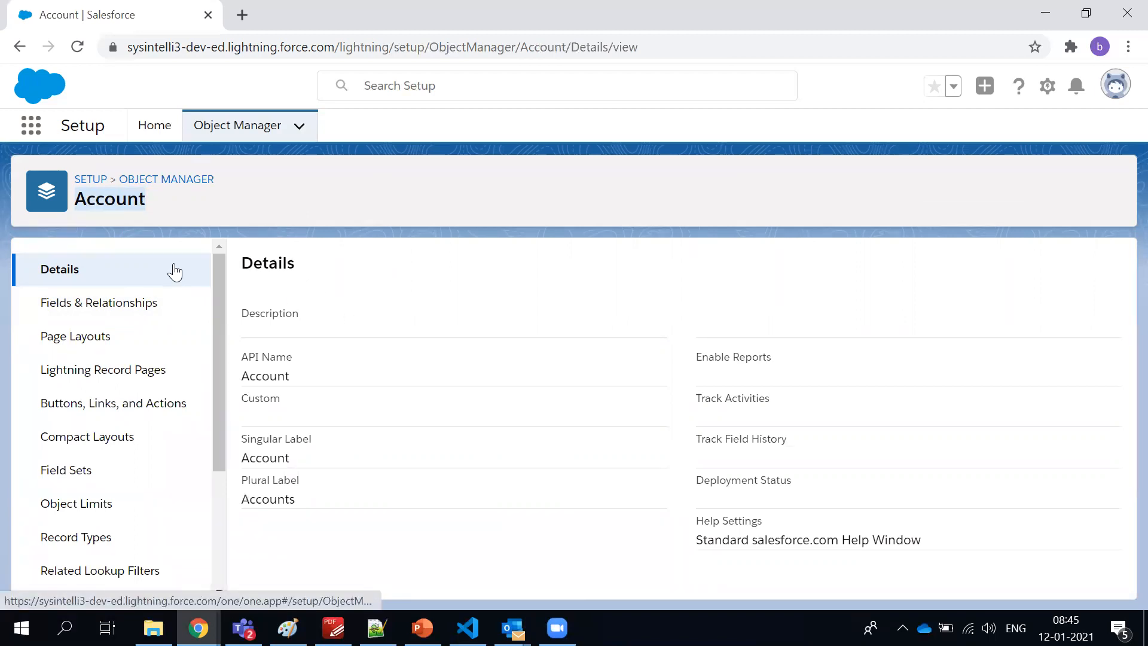
pyautogui.click(96, 314)
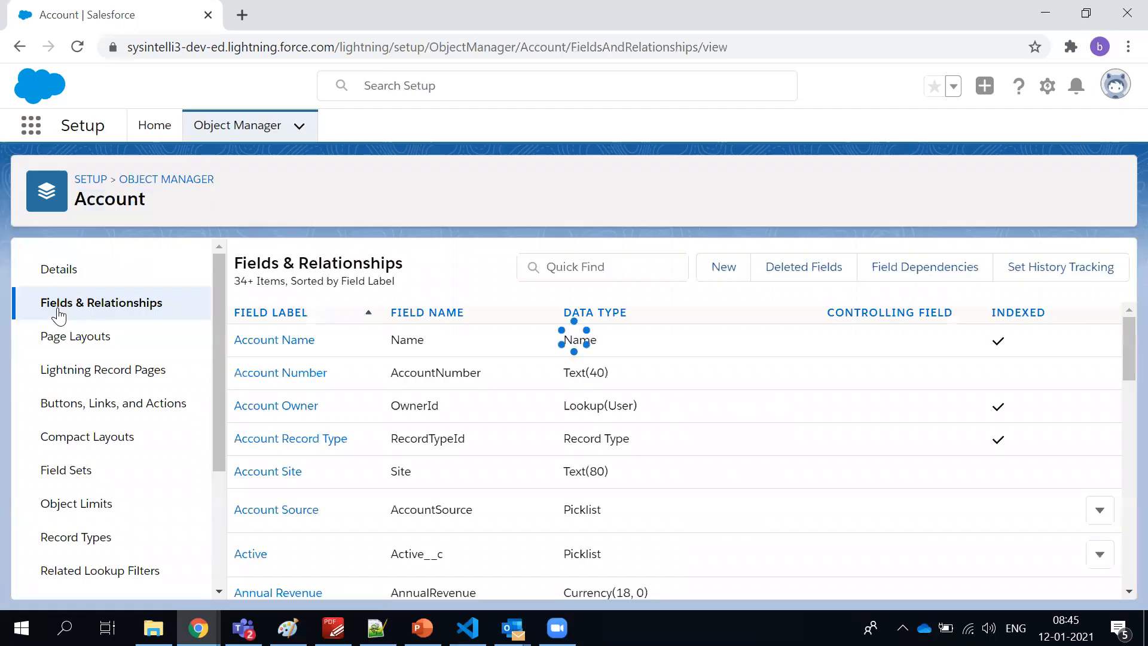
# - Start a new custom field on the Account object and review the available data types
pyautogui.click(724, 275)
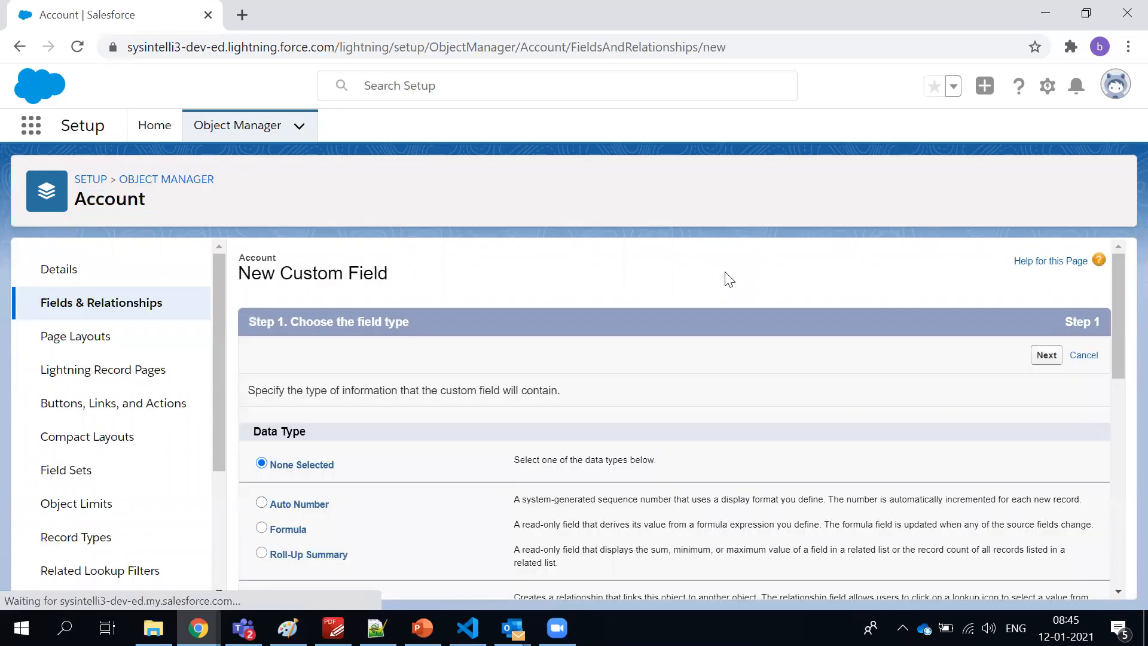
pyautogui.scroll(-3, 518, 333)
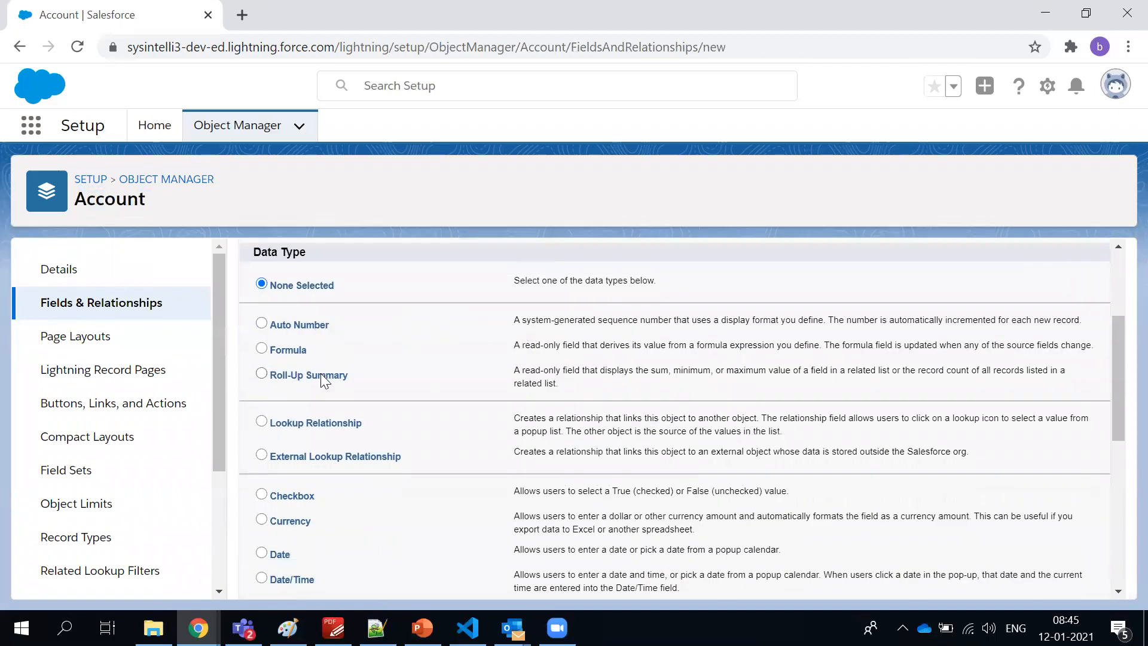
pyautogui.scroll(-2, 321, 374)
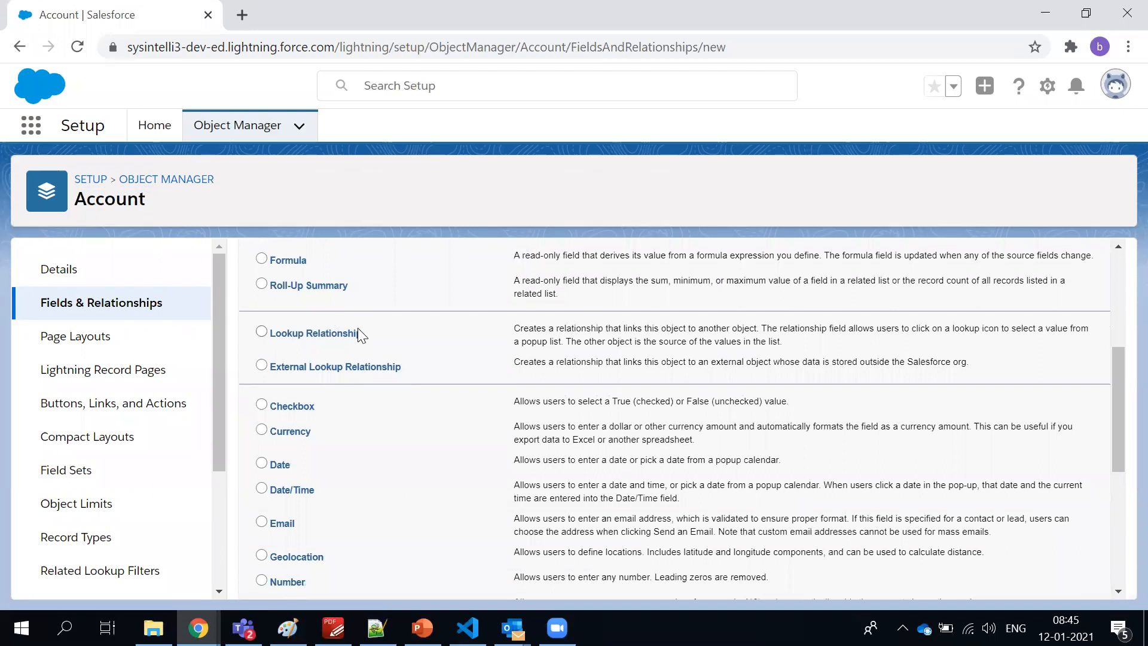
pyautogui.scroll(-5, 358, 332)
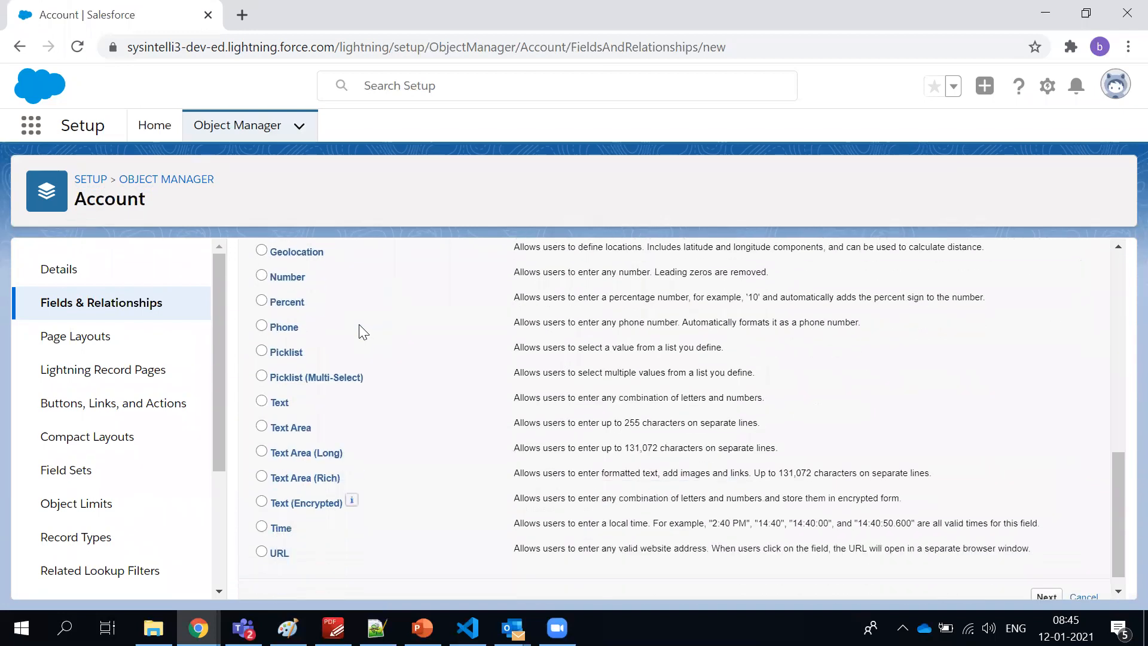
pyautogui.scroll(10, 360, 320)
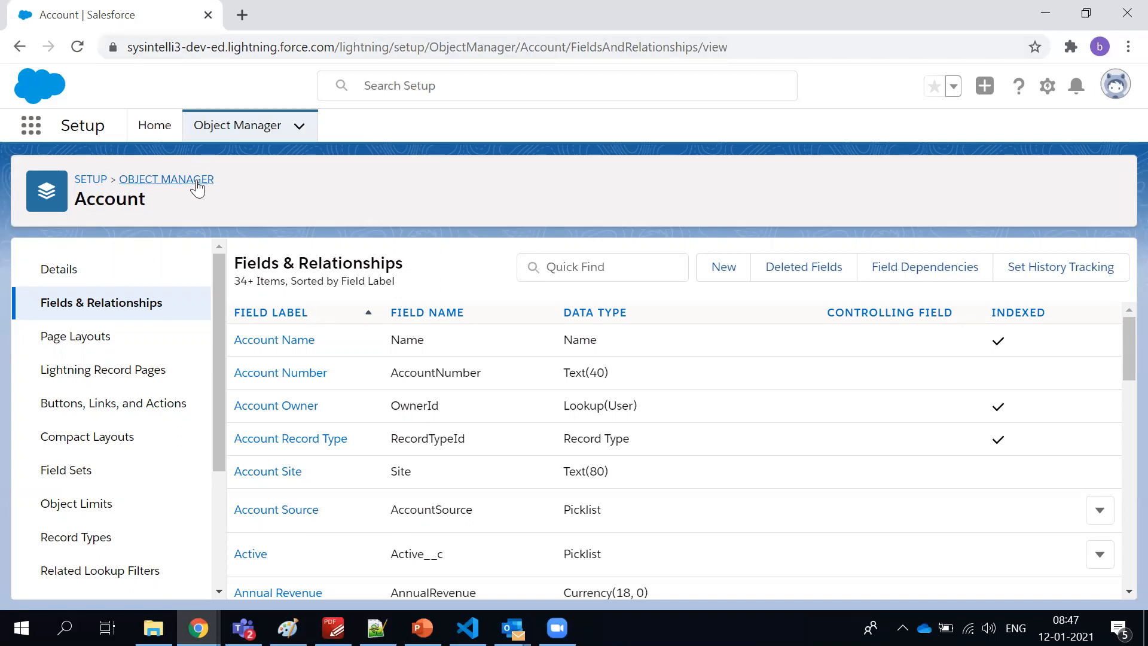
# - Open the Account object's details and examine its API name, singular label and plural label
pyautogui.doubleClick(115, 204)
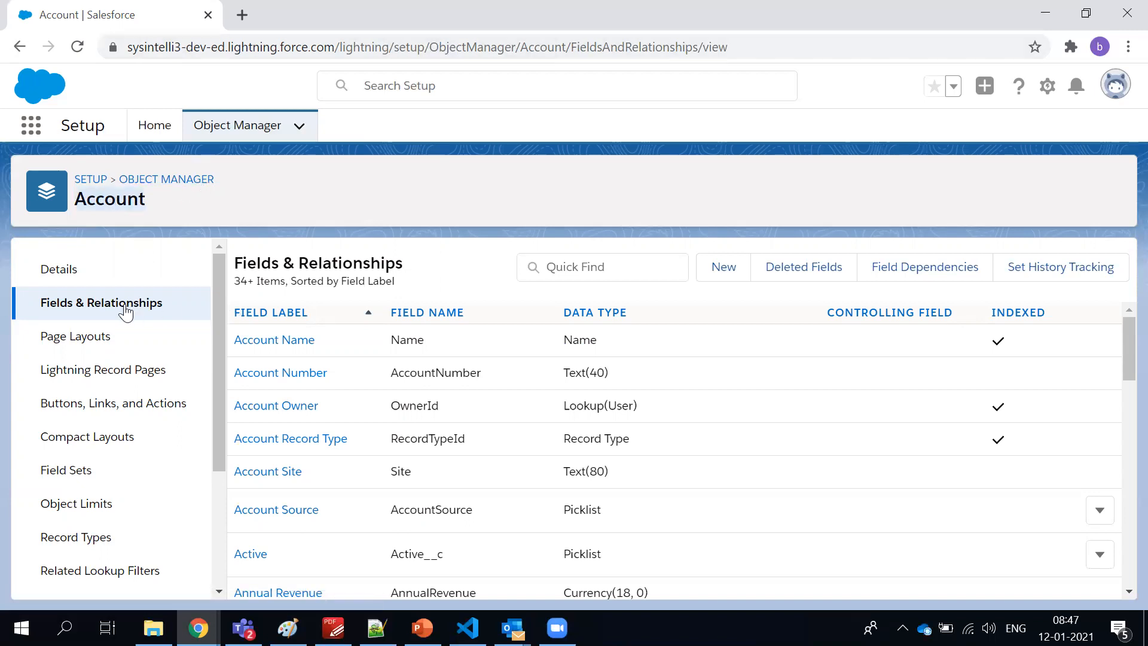
pyautogui.click(66, 272)
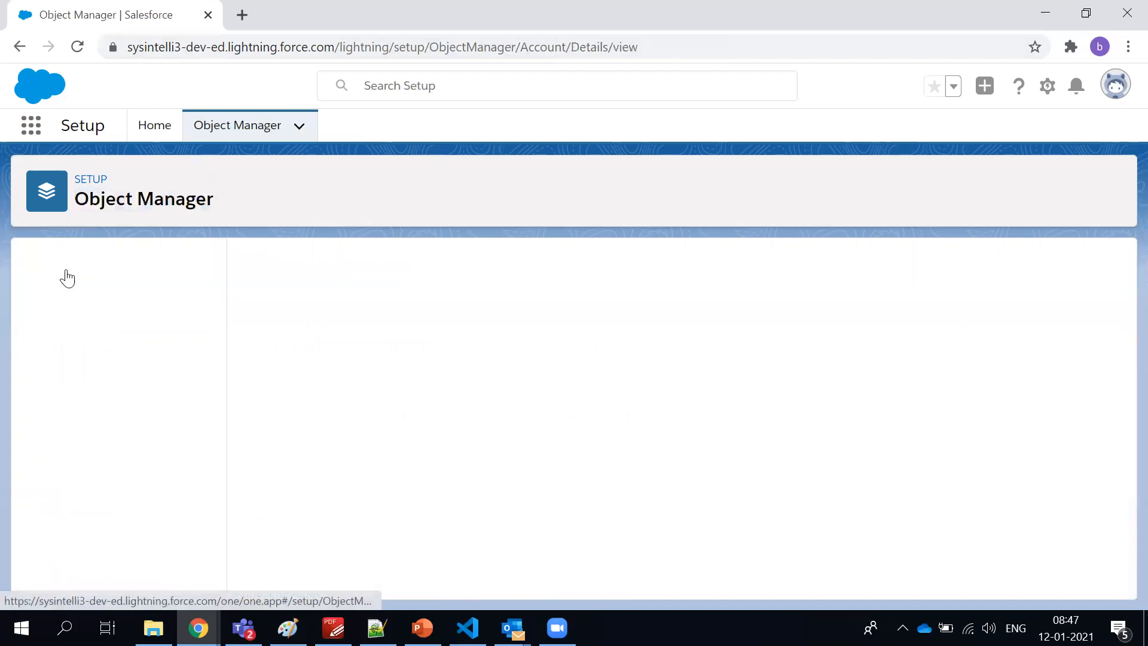
pyautogui.doubleClick(268, 373)
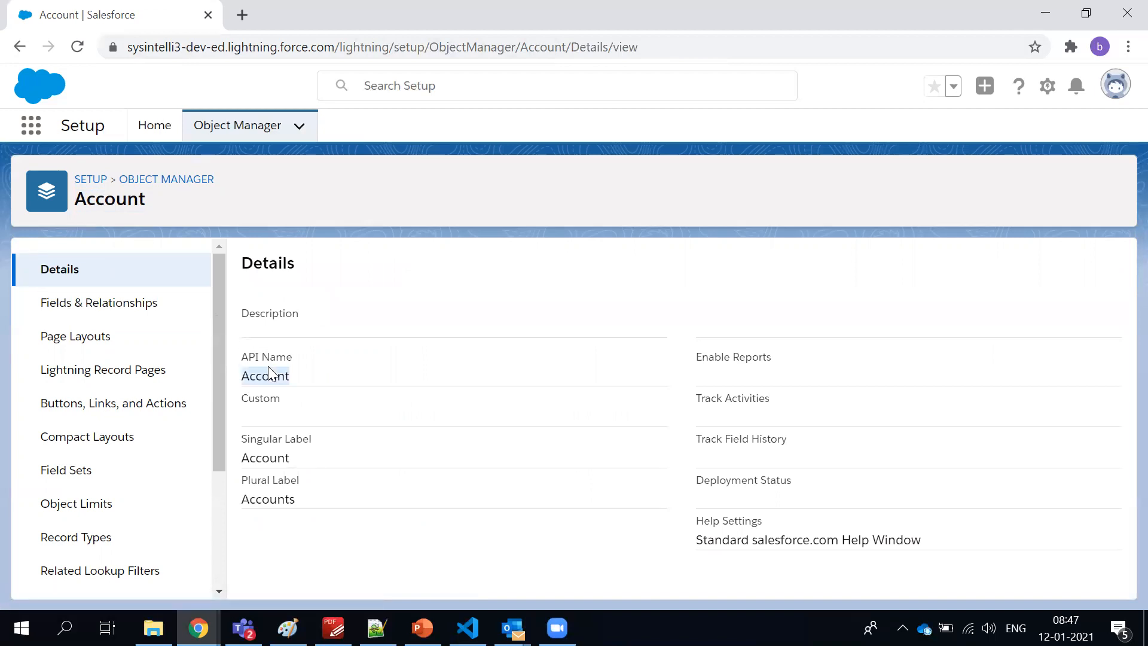
pyautogui.doubleClick(296, 462)
pyautogui.click(278, 518)
# - Go back to Account's Fields & Relationships and examine the field name of the Account Name field
pyautogui.click(115, 317)
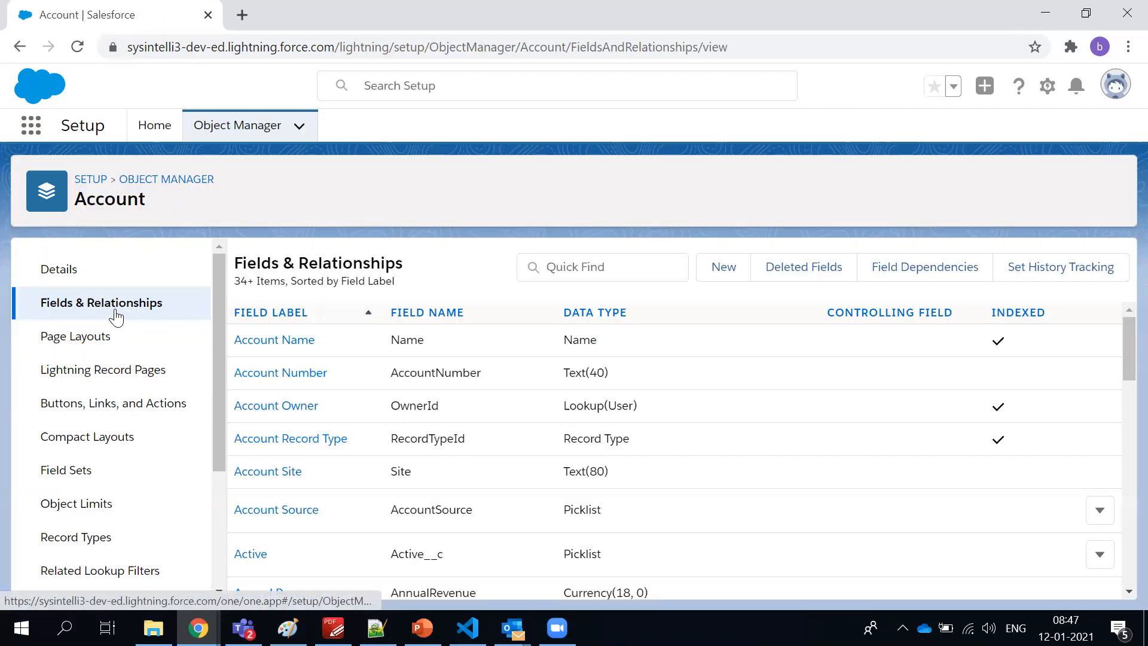
pyautogui.doubleClick(402, 345)
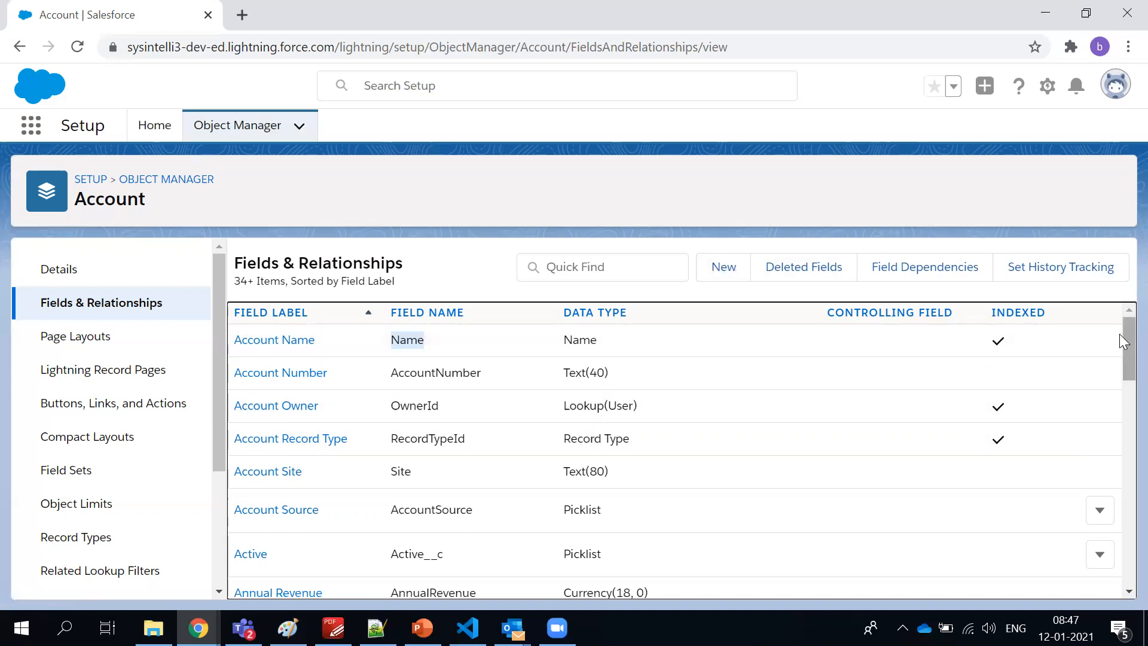
pyautogui.moveTo(1119, 334)
pyautogui.mouseDown()
pyautogui.moveTo(1113, 598)
pyautogui.moveTo(1123, 346)
pyautogui.mouseUp()
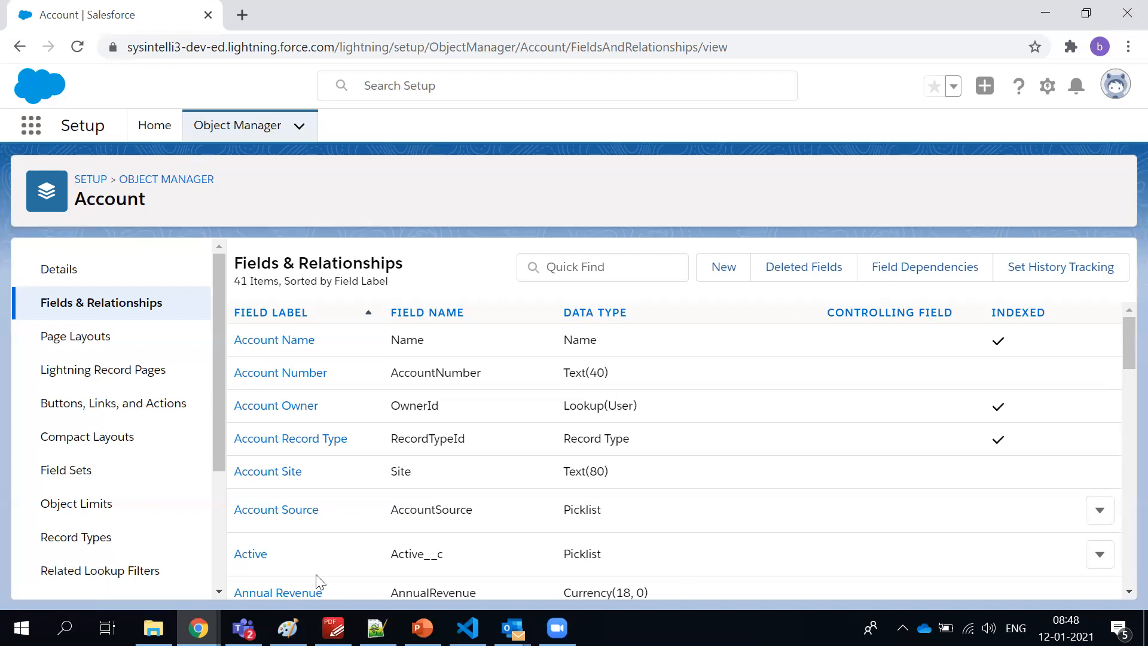
# - Switch to the Salesforce -ADM + DEV document in PDF-XChange Editor and review course topics from Personal Setup through Marketing Cloud
pyautogui.hotkey('alt', 'Tab')
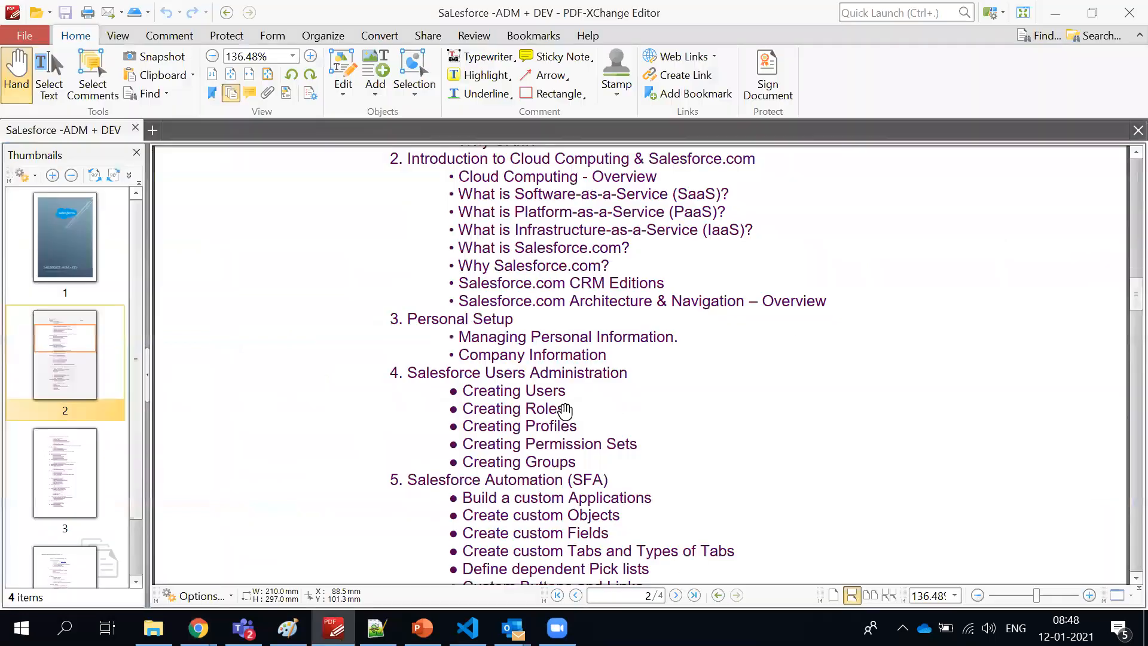
pyautogui.scroll(-3, 558, 414)
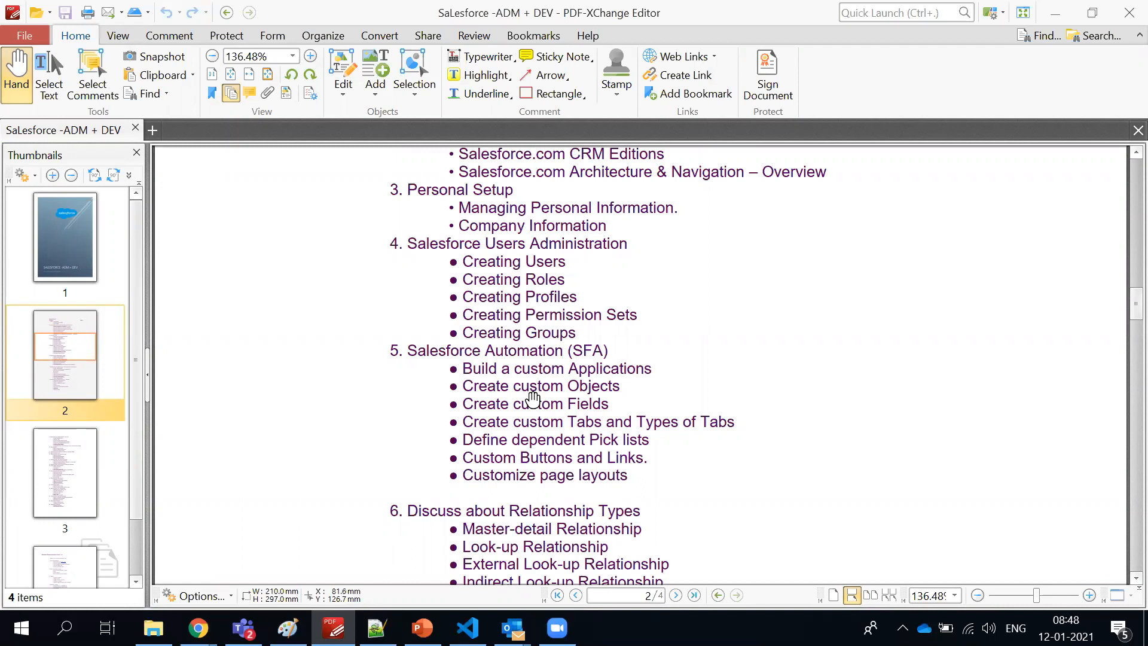
pyautogui.scroll(-5, 533, 398)
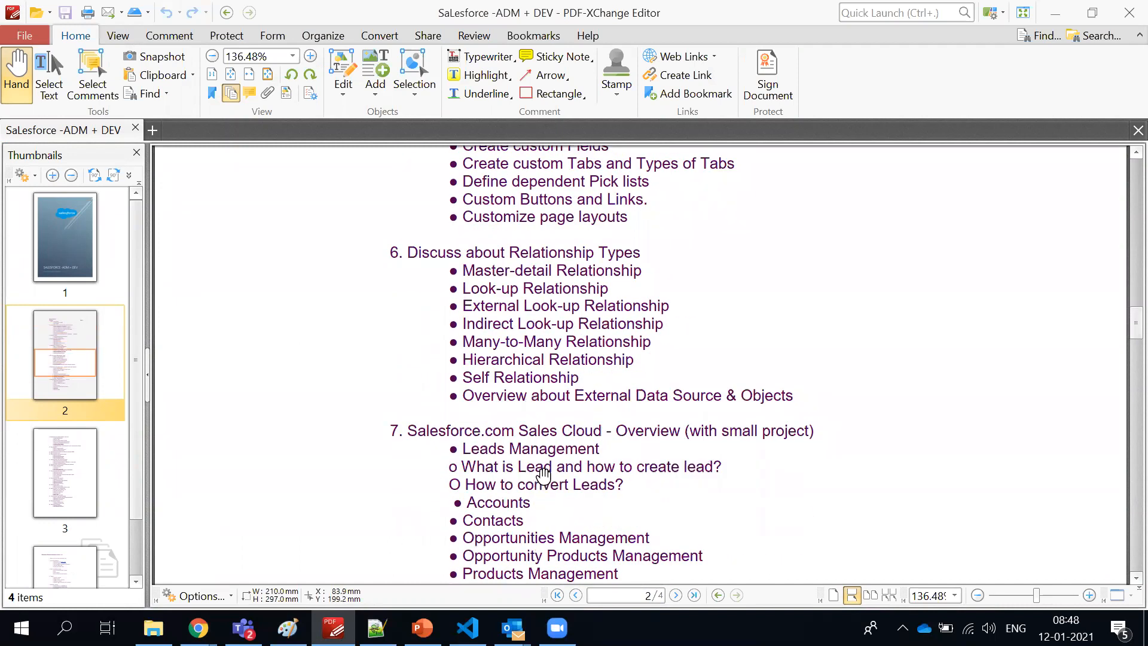
pyautogui.scroll(-2, 543, 475)
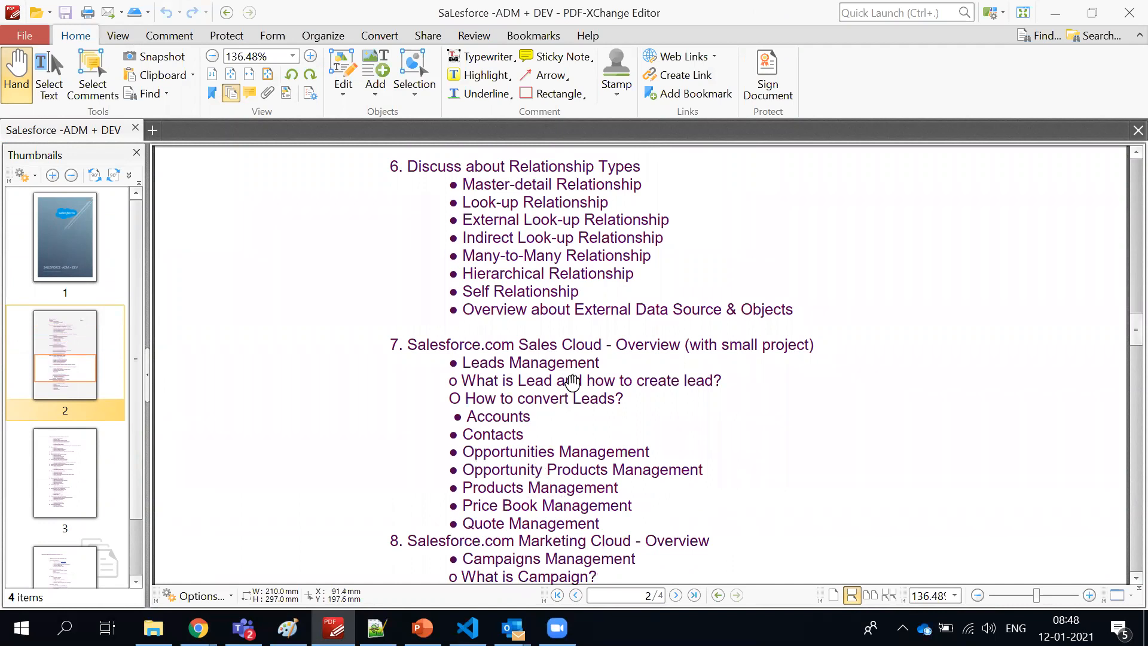
pyautogui.scroll(-1, 573, 381)
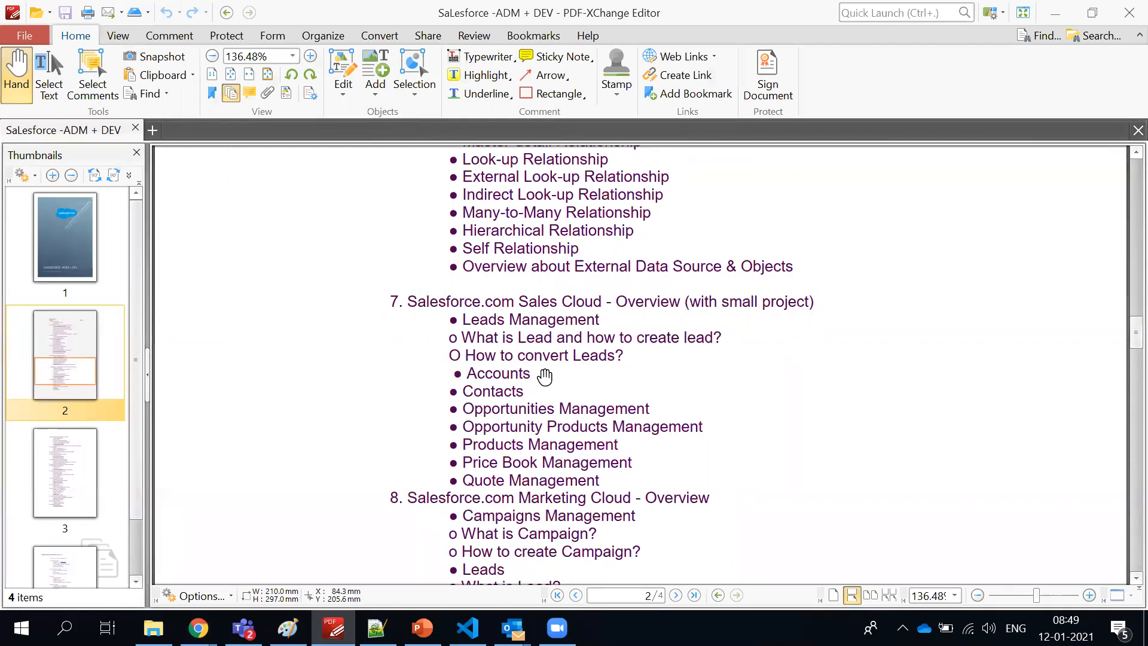
pyautogui.scroll(4, 544, 375)
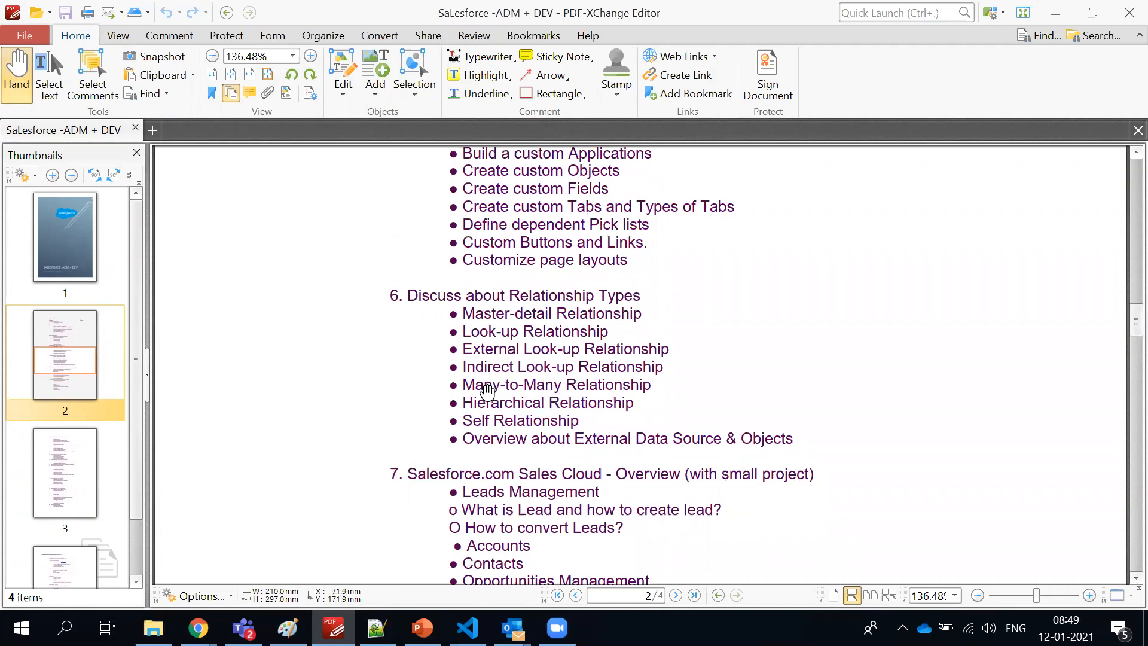
pyautogui.scroll(2, 488, 407)
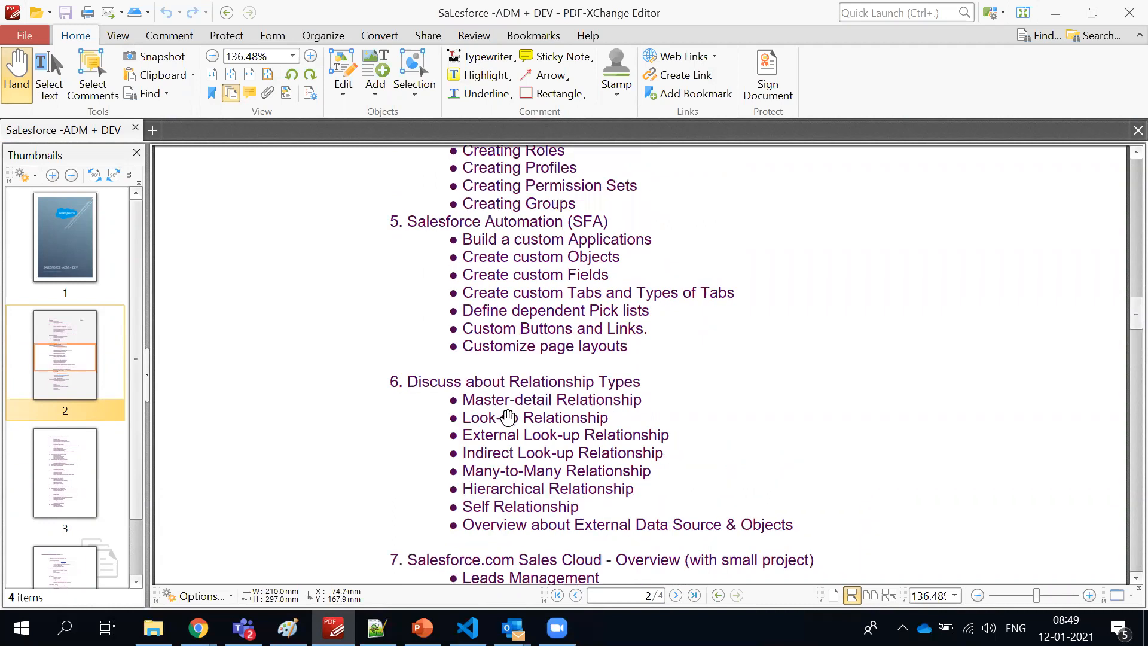
pyautogui.scroll(6, 520, 451)
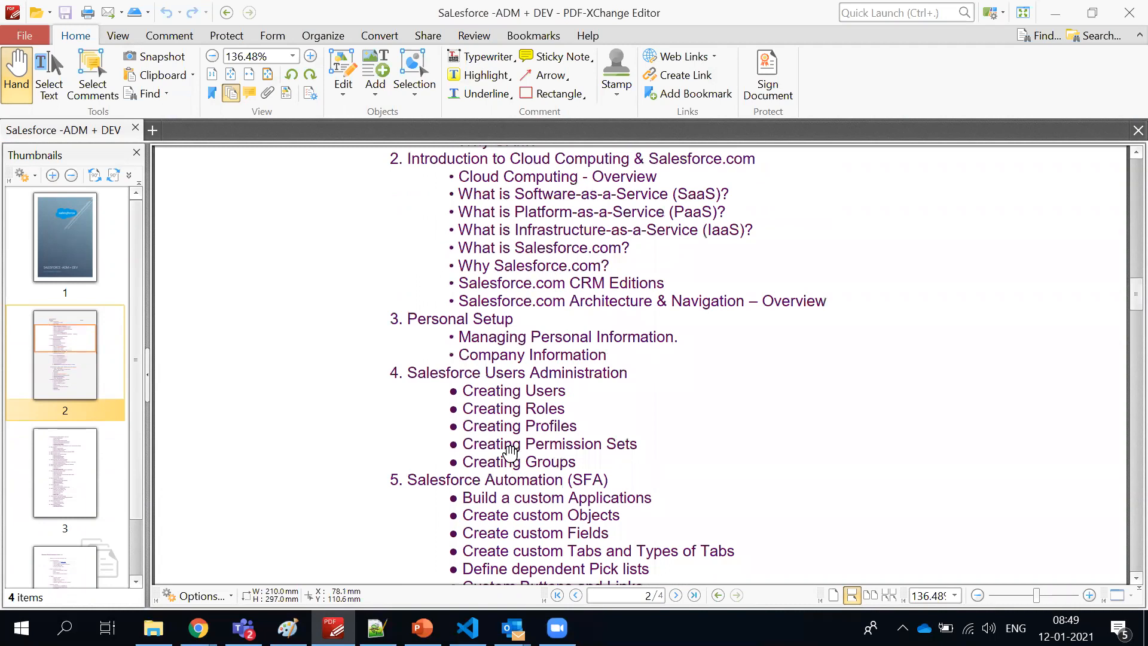
# - Review the remaining course topics from Salesforce Users Administration on to the Apex Programming section of the Classic Developer Course
pyautogui.scroll(-1, 514, 445)
pyautogui.scroll(-3, 512, 436)
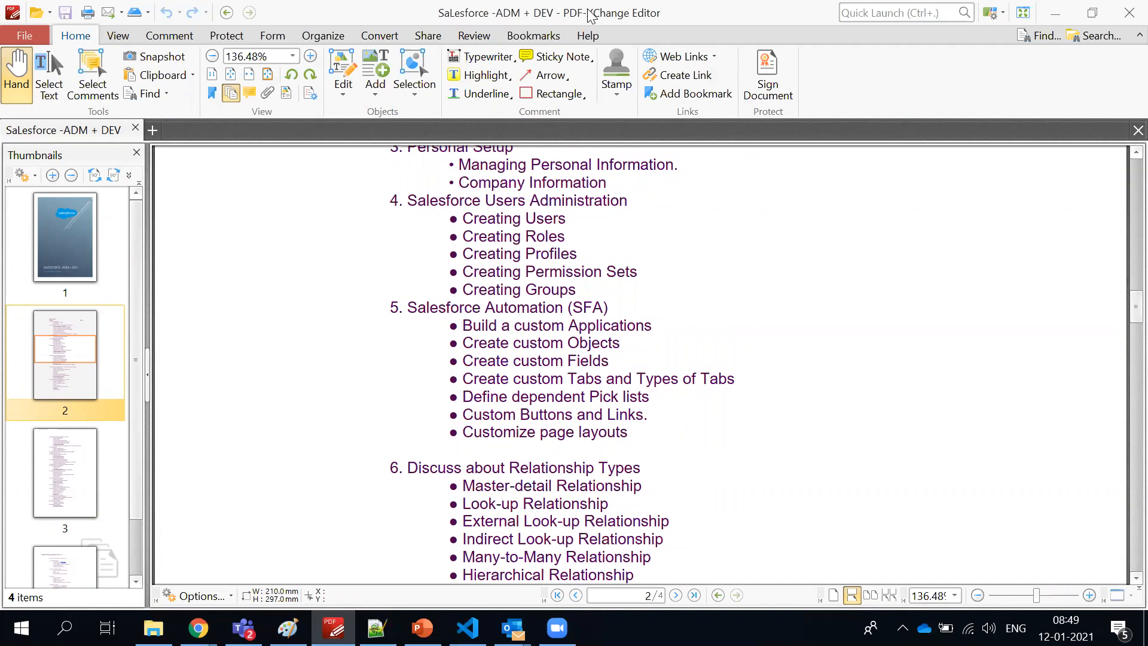
pyautogui.scroll(-12, 526, 282)
pyautogui.scroll(-15, 527, 281)
pyautogui.scroll(8, 532, 278)
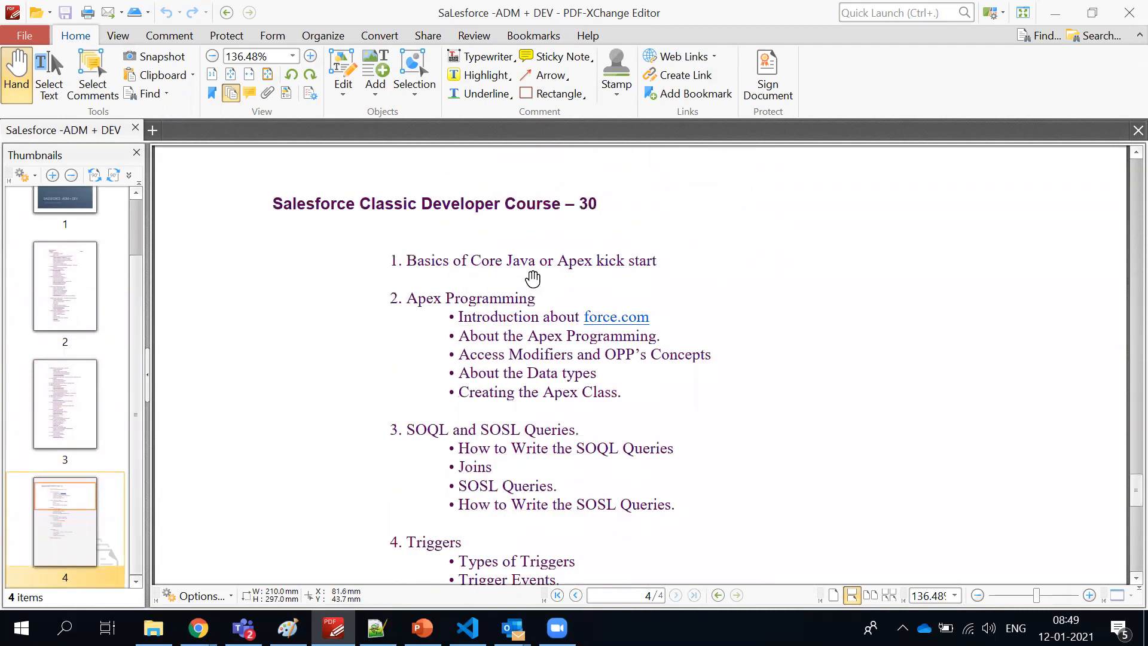
pyautogui.scroll(-1, 527, 281)
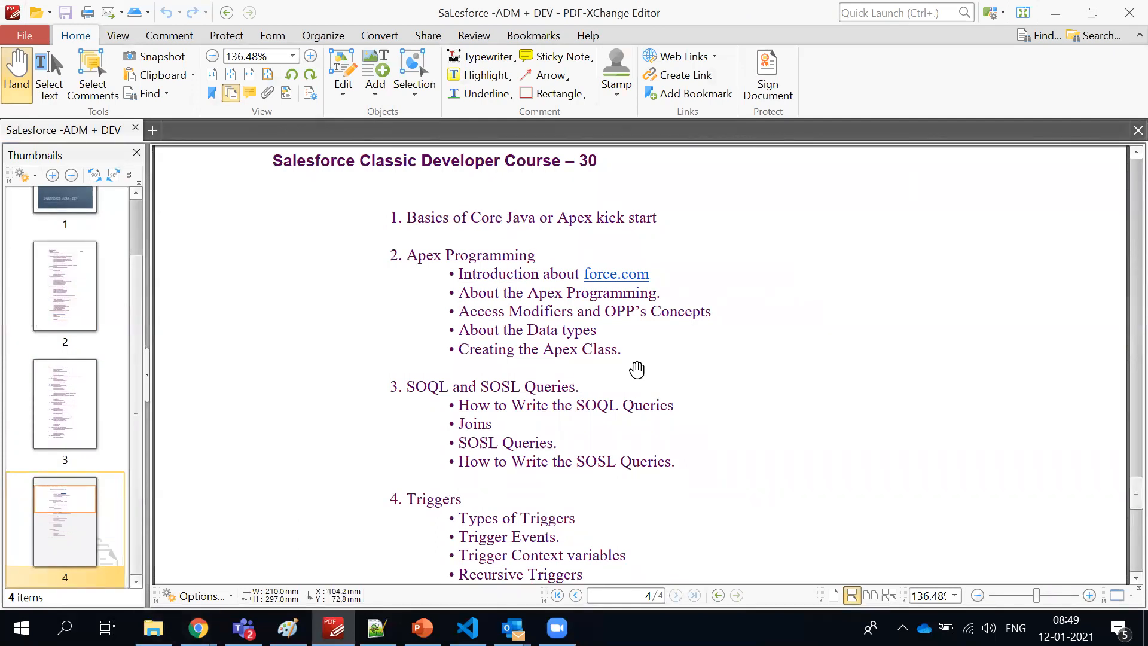
pyautogui.scroll(-1, 636, 368)
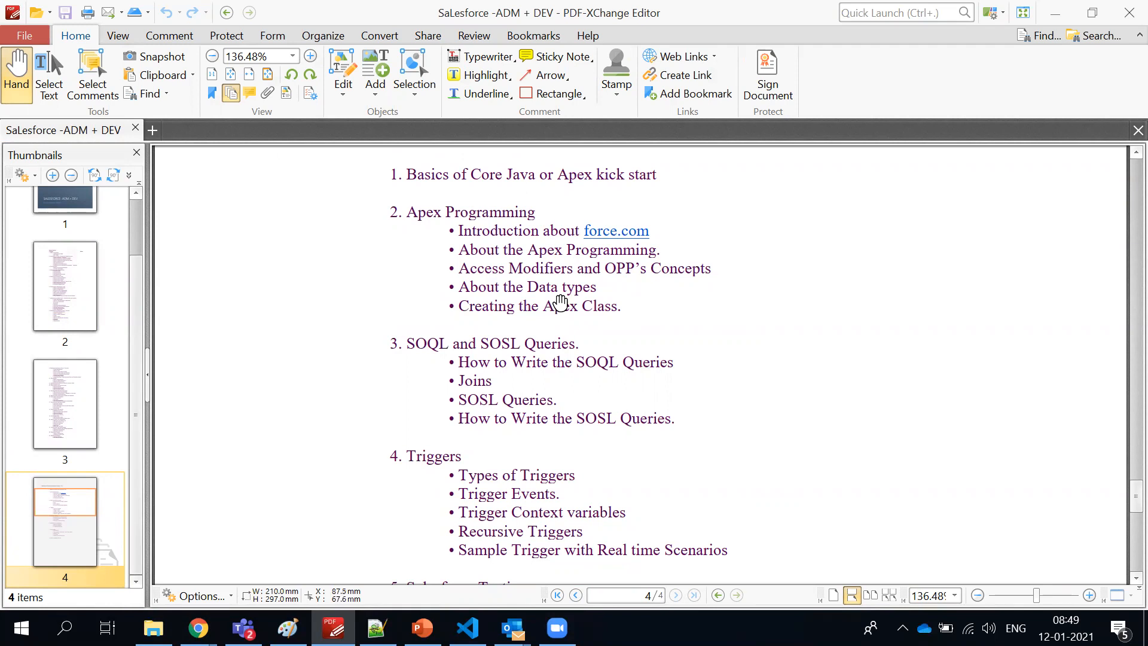
# - Switch to Salesforce in Chrome, start a new custom field on the Account object and review the available data types
pyautogui.hotkey('alt', 'Tab')
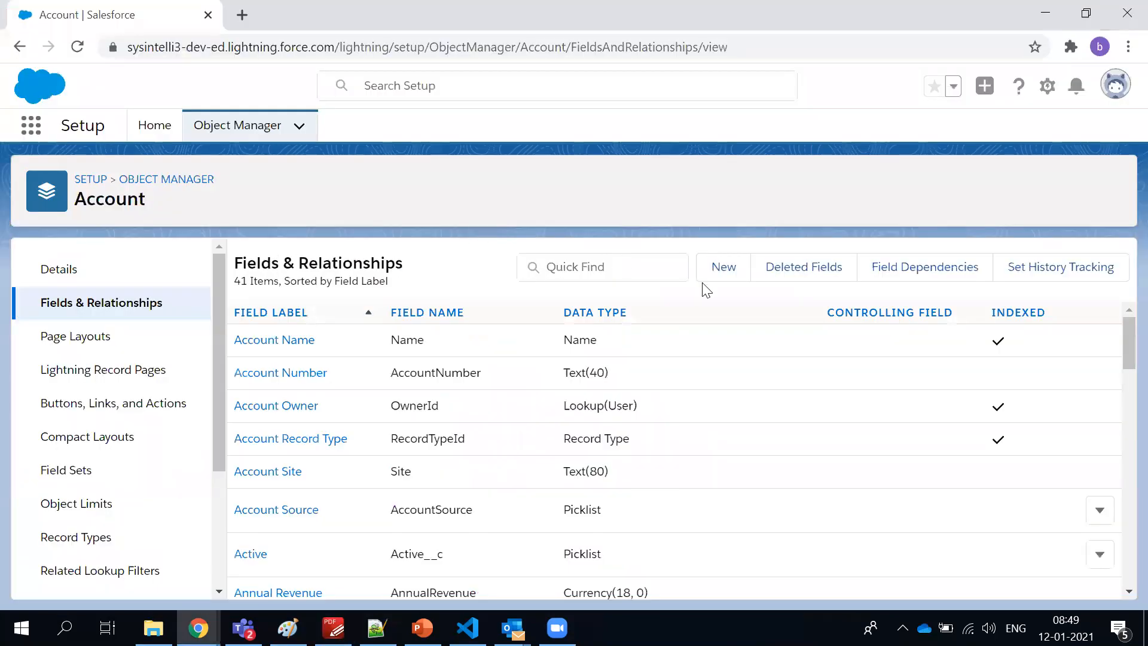
pyautogui.click(710, 291)
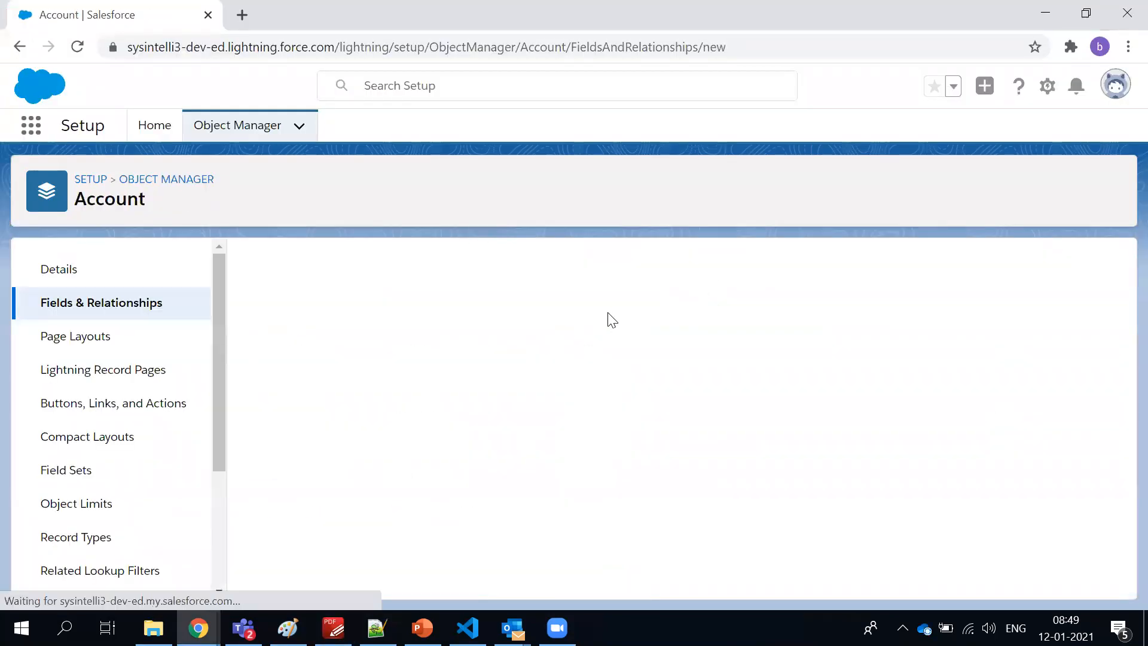
pyautogui.scroll(-4, 550, 386)
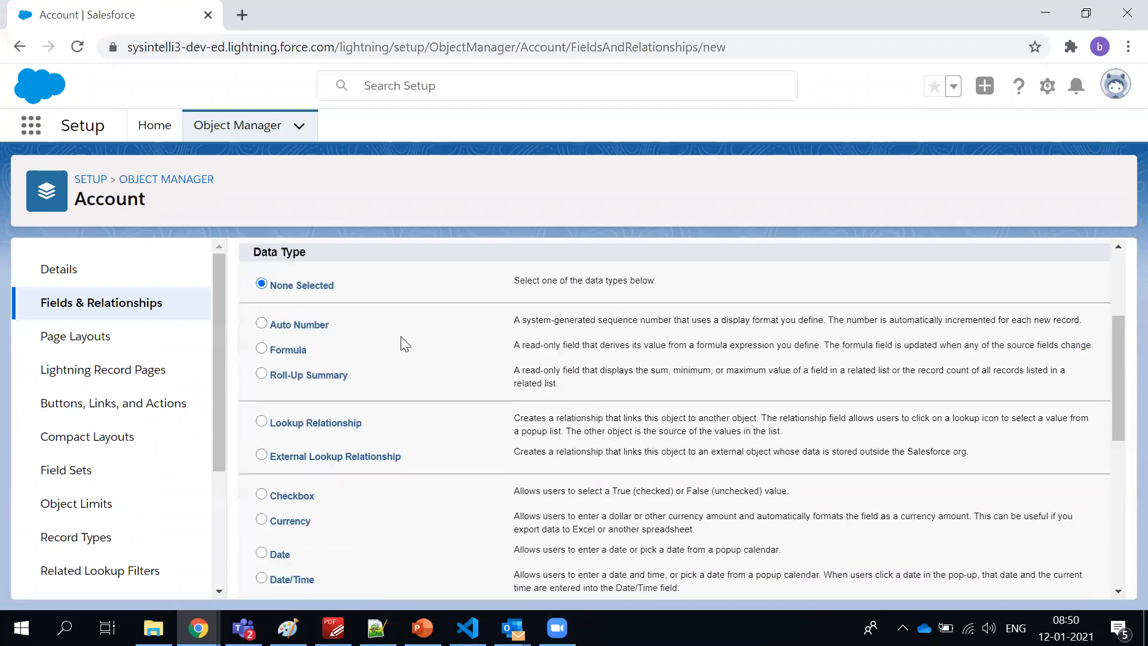
pyautogui.scroll(-3, 400, 341)
pyautogui.scroll(-4, 402, 342)
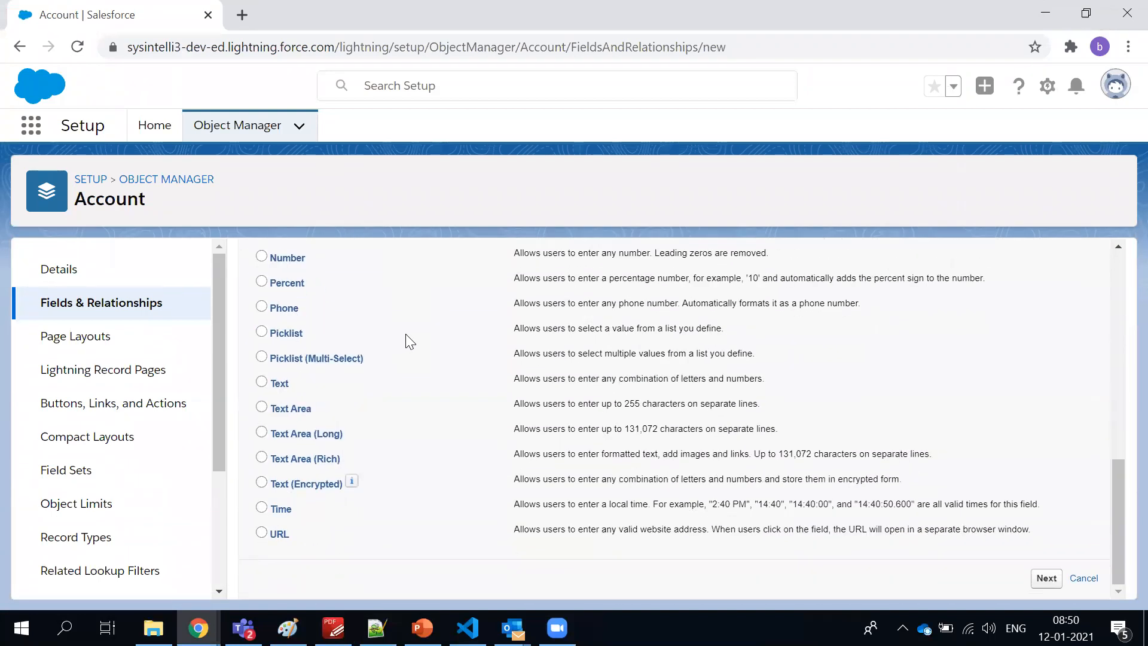
pyautogui.scroll(3, 434, 443)
pyautogui.scroll(3, 459, 441)
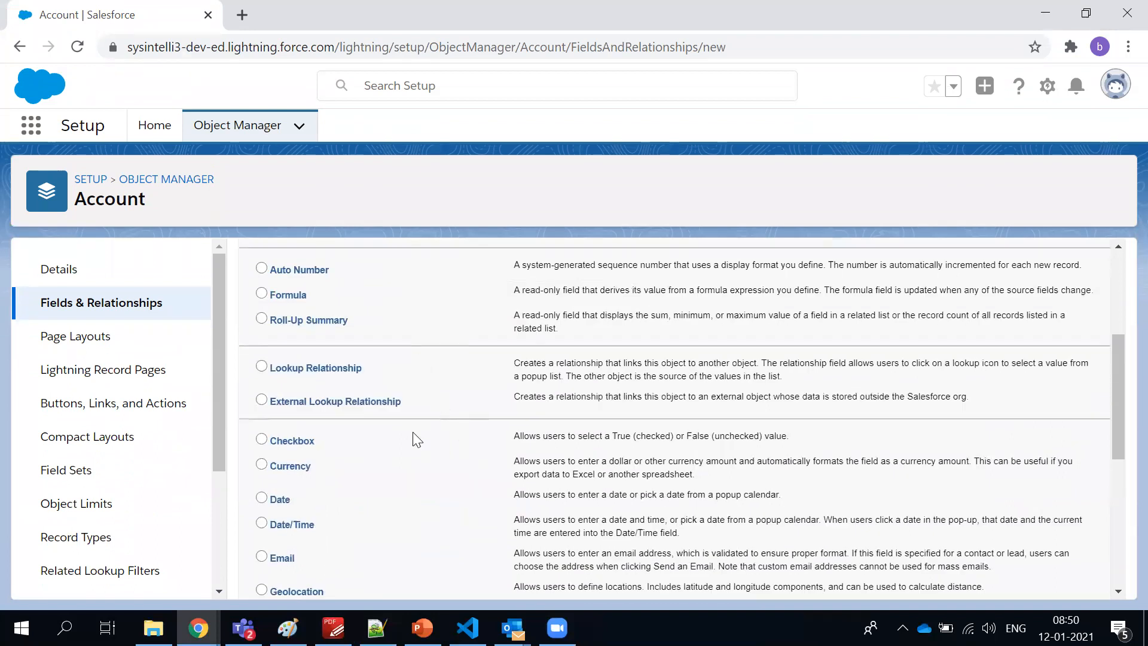
# - Check the data types topic in the syllabus, return to Salesforce and choose Currency as the new Account field's data type
pyautogui.hotkey('alt', 'Tab')
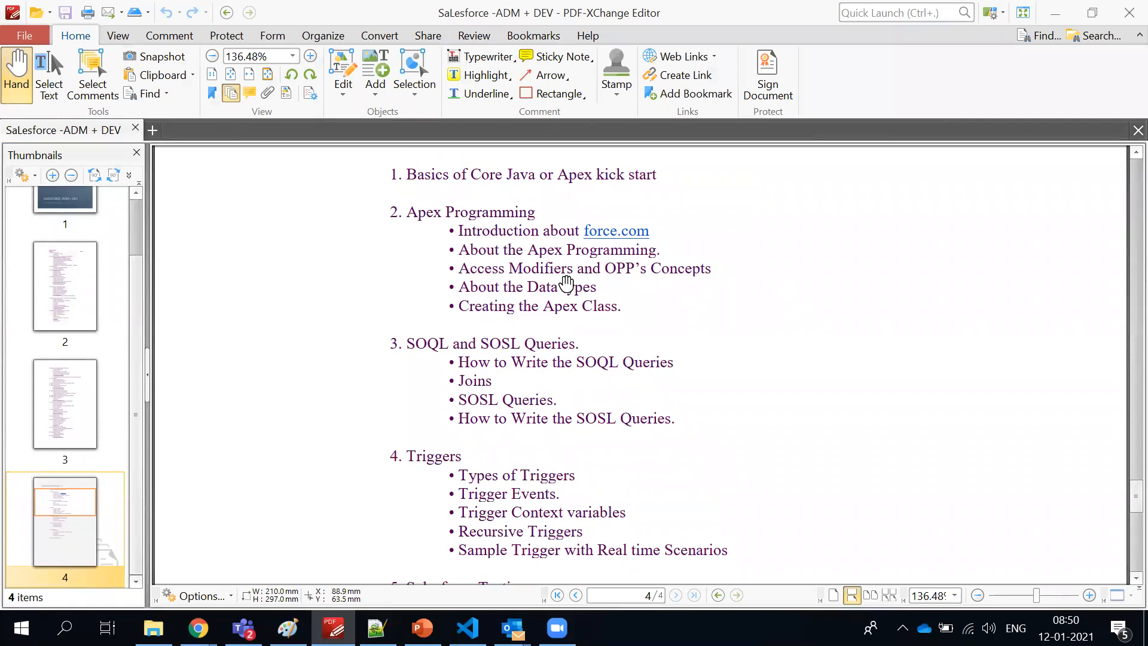
pyautogui.hotkey('alt', 'Tab')
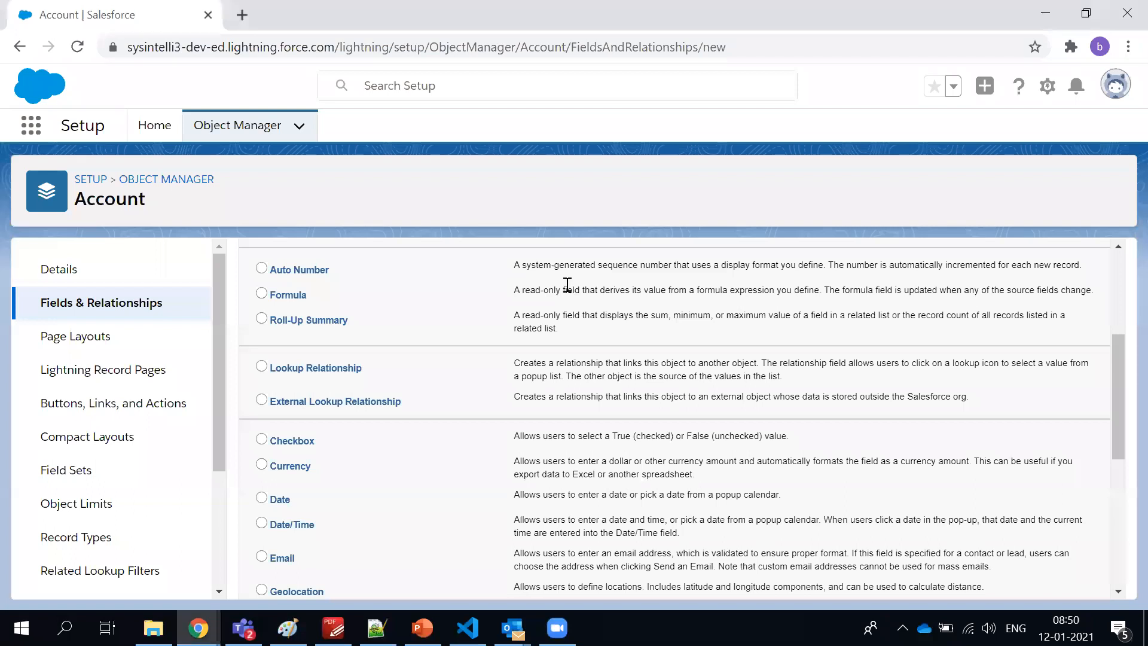
pyautogui.click(306, 443)
pyautogui.click(306, 471)
# - Switch to the syllabus in PDF-XChange Editor and review the SOQL and SOSL Queries, Triggers and Salesforce Testing topics
pyautogui.hotkey('alt', 'Tab')
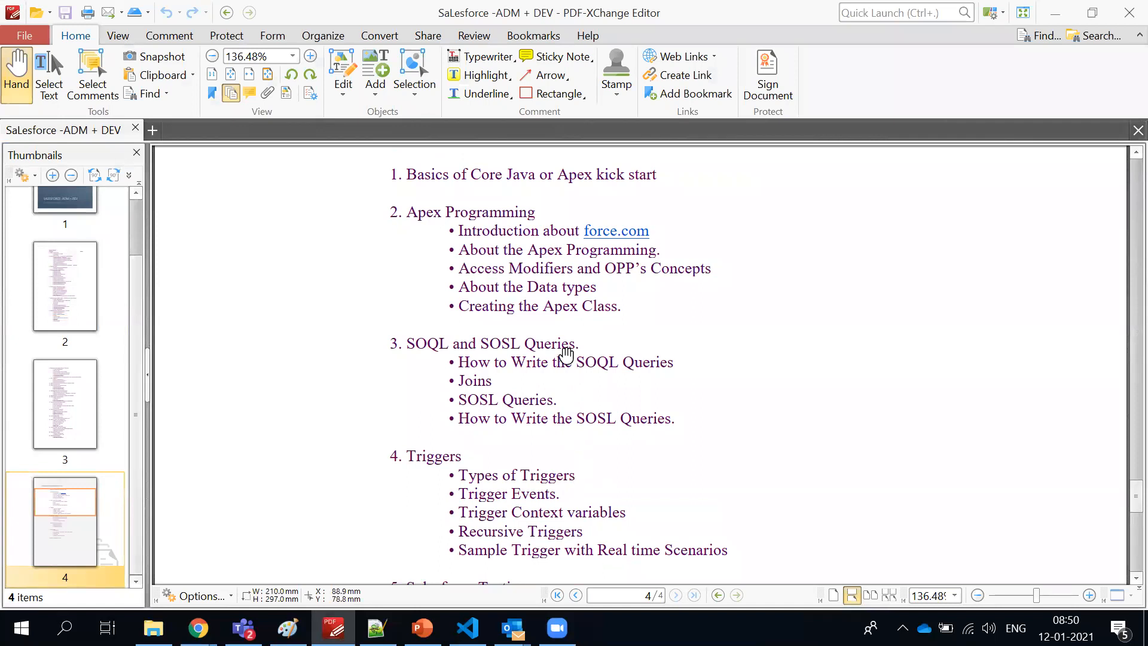
pyautogui.scroll(-1, 556, 295)
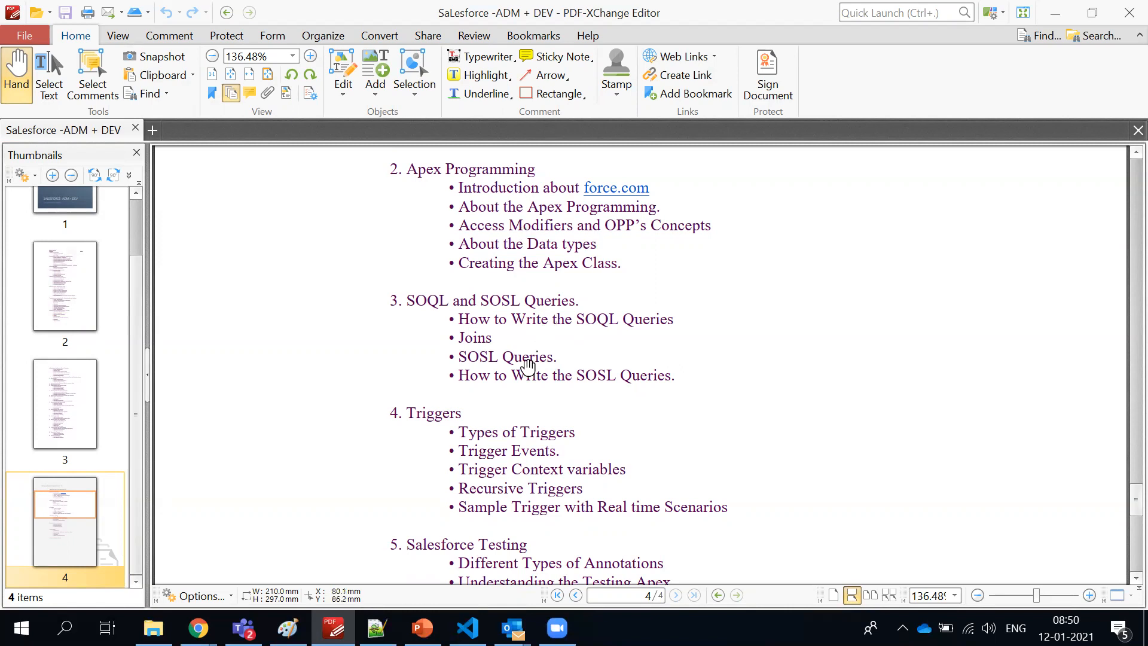
pyautogui.scroll(-1, 516, 395)
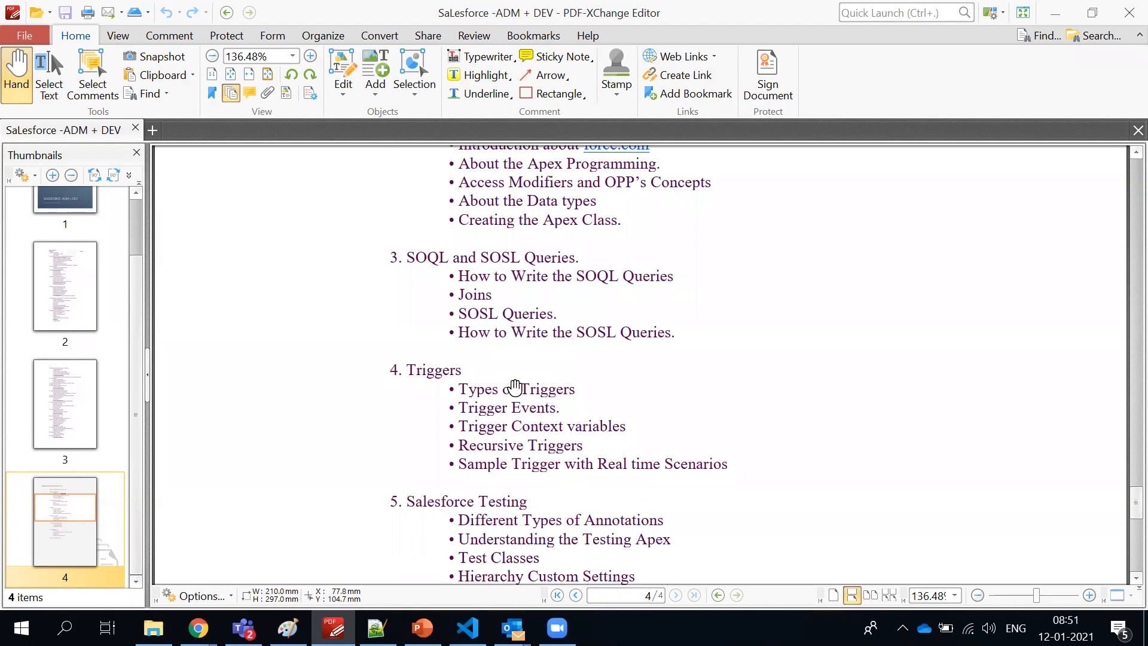
pyautogui.scroll(-2, 515, 390)
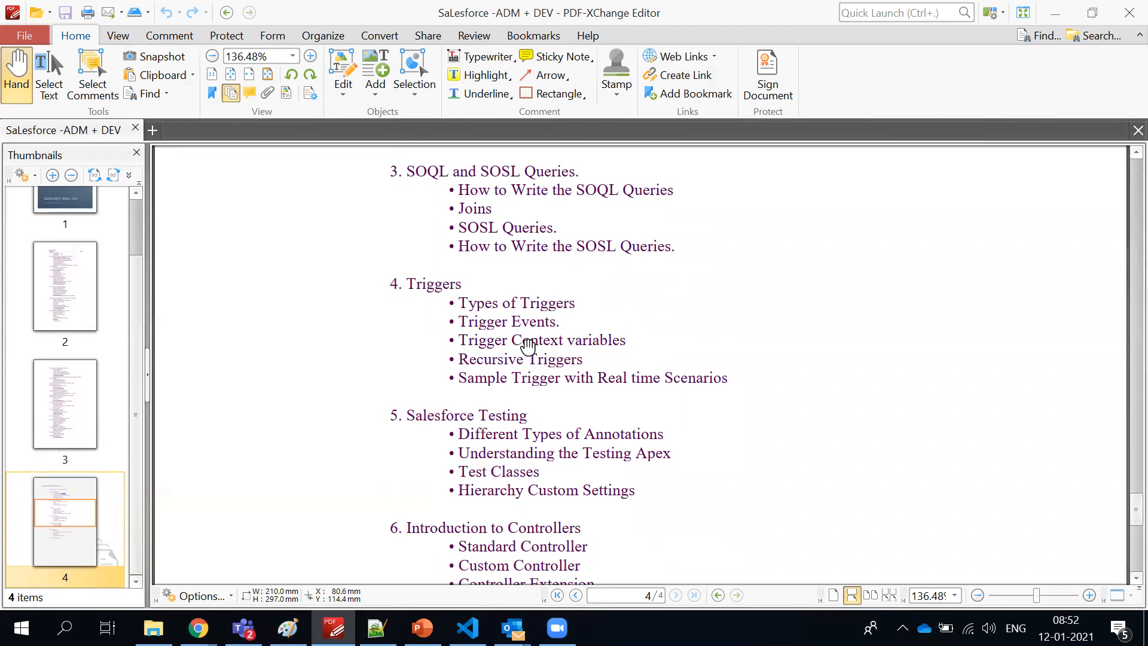
# - Return to the New Custom Field page in Salesforce and look through the data type options and their descriptions
pyautogui.hotkey('alt', 'Tab')
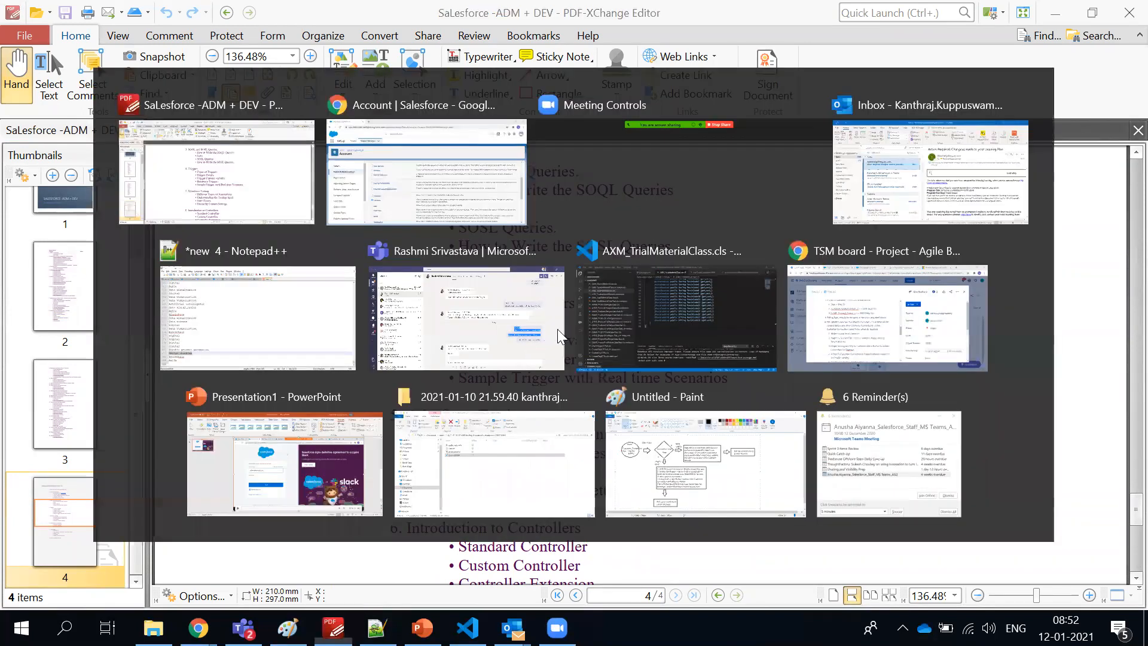
pyautogui.scroll(-3, 283, 340)
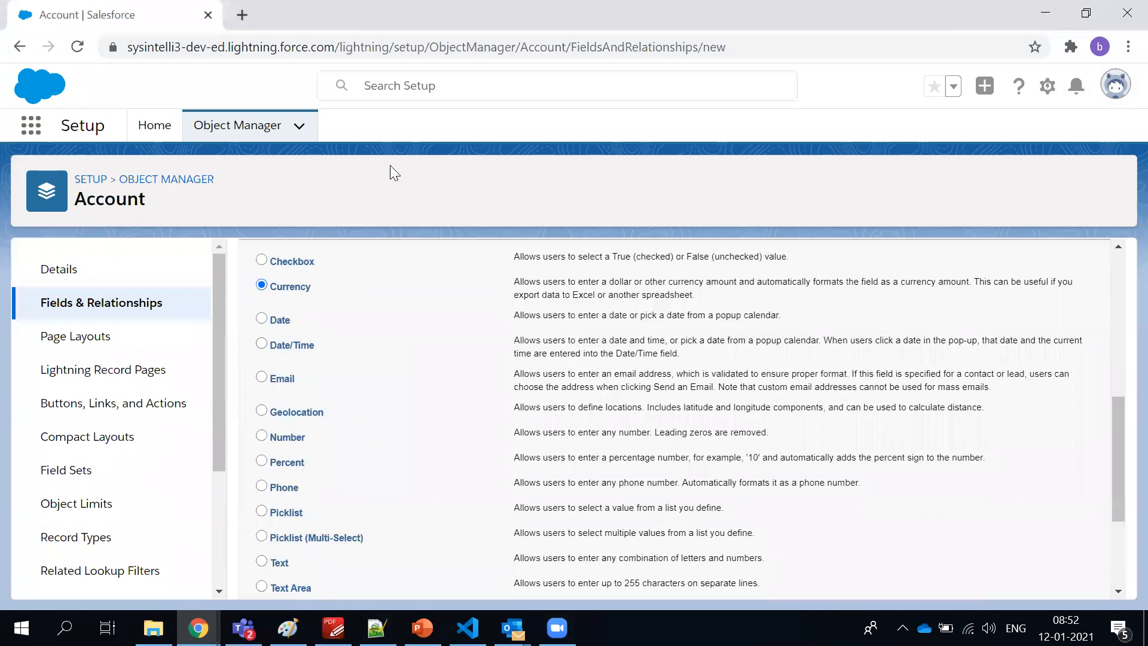
pyautogui.scroll(3, 640, 277)
pyautogui.scroll(4, 641, 276)
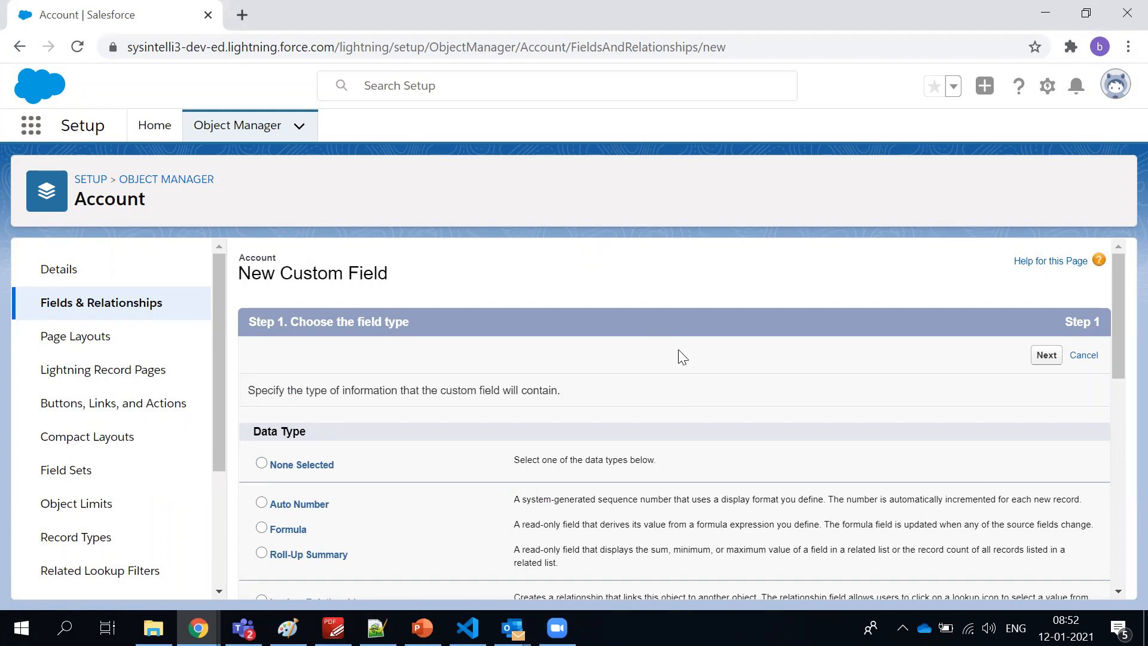
pyautogui.scroll(-3, 678, 349)
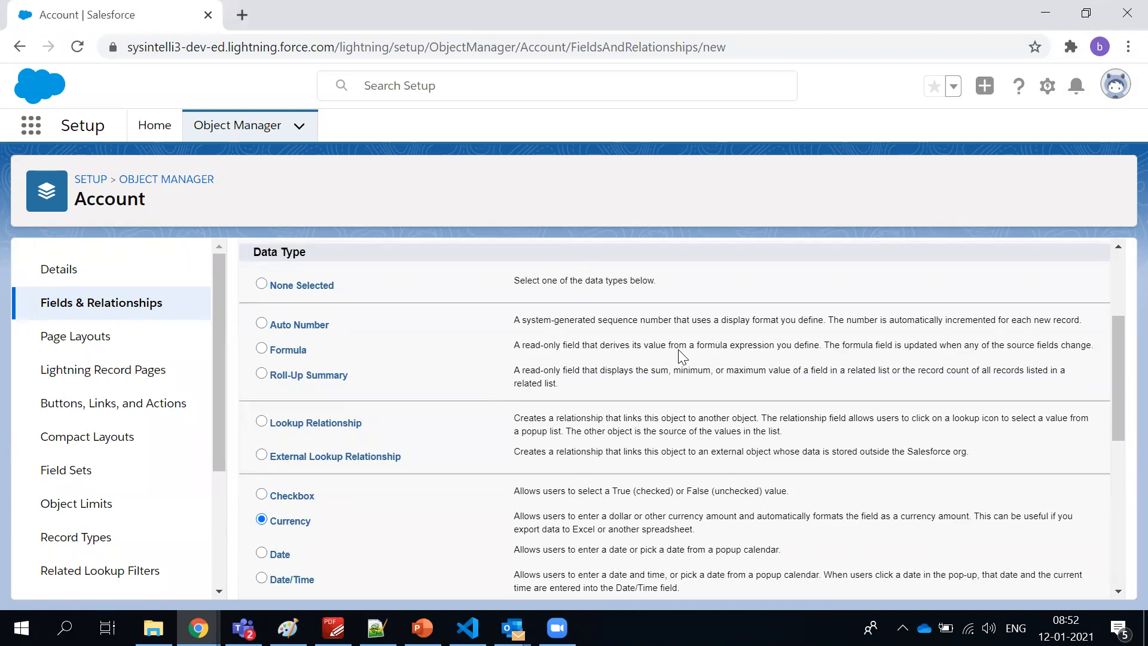
pyautogui.scroll(3, 678, 349)
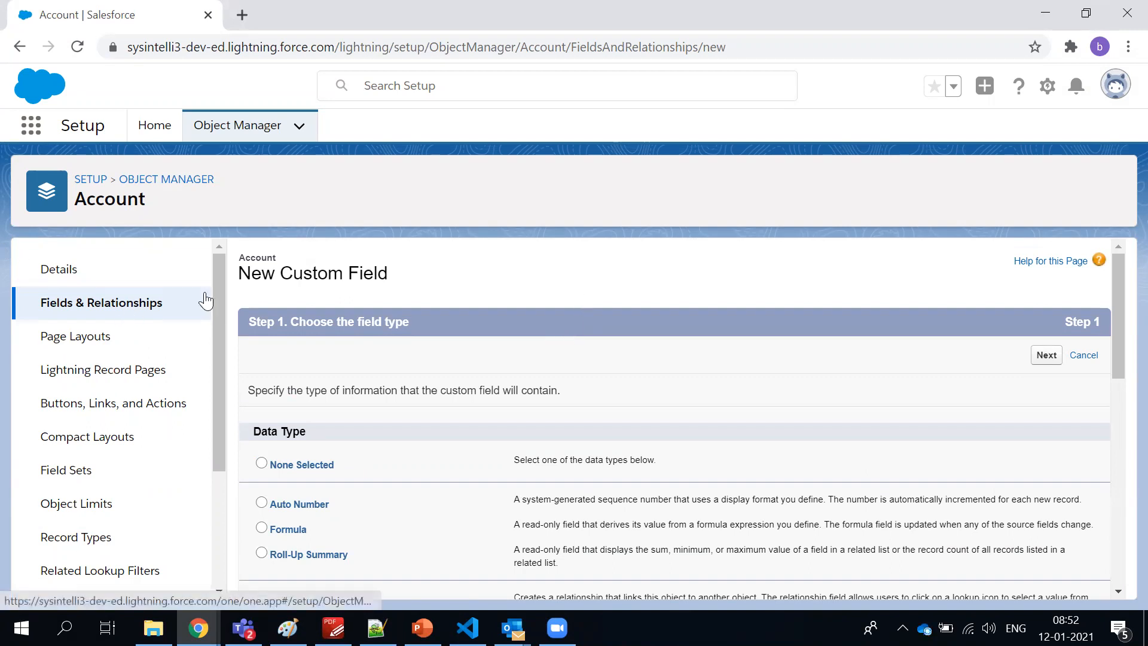
pyautogui.scroll(-5, 370, 475)
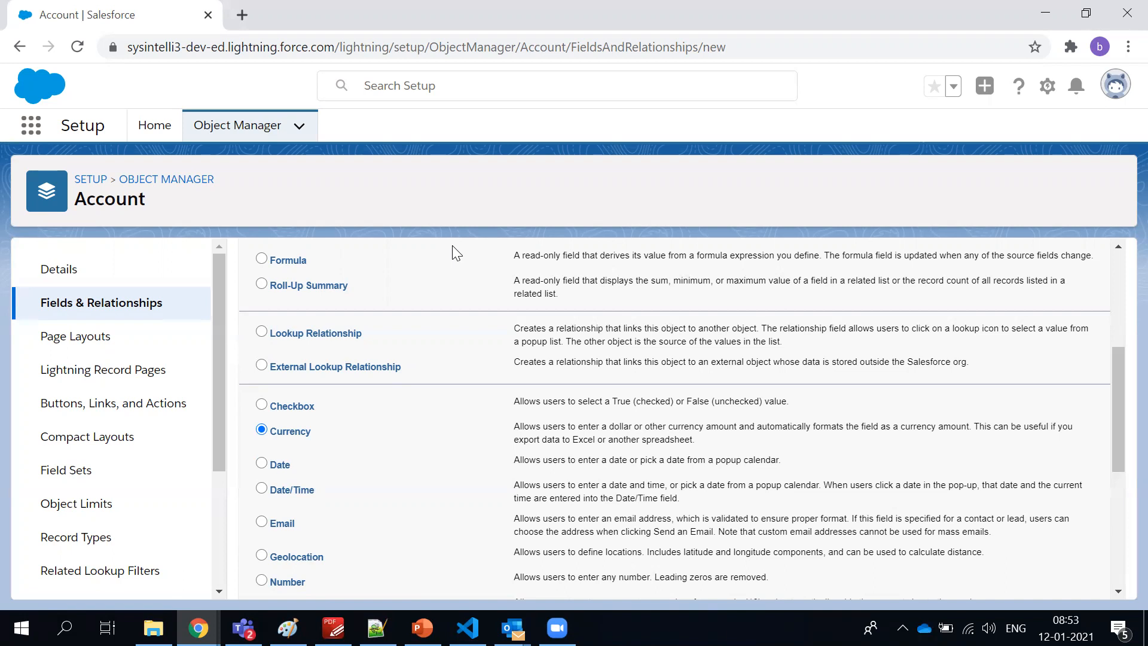
# - Switch to the AXDEVSEPT project in Visual Studio Code and collapse the classes folder to view the project's metadata folders
pyautogui.click(467, 627)
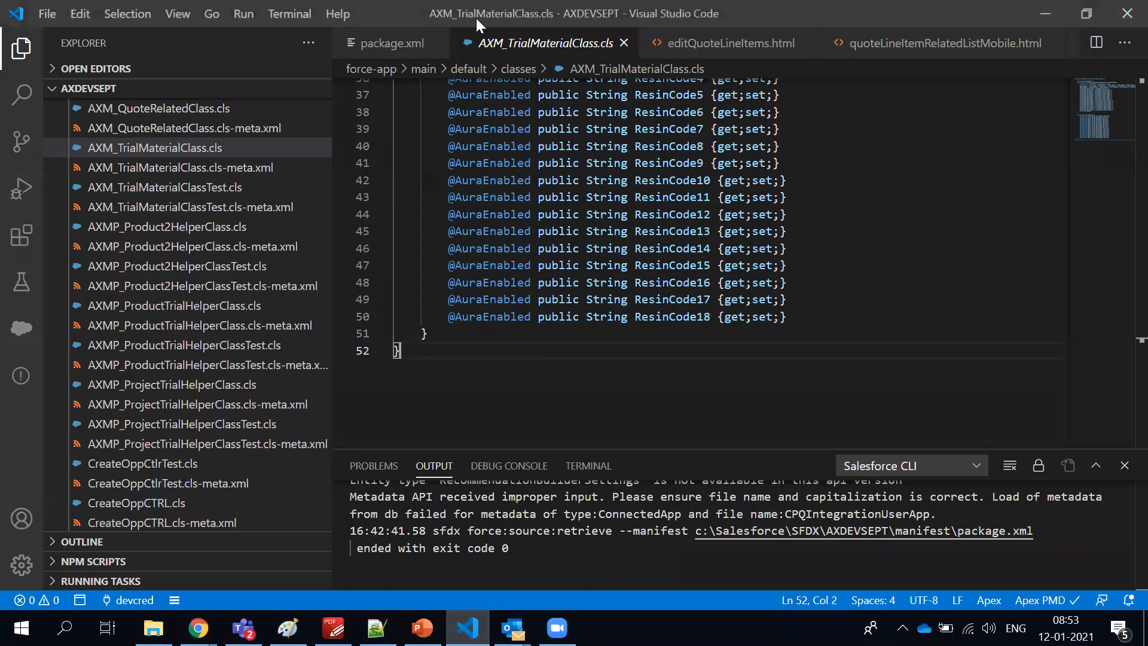
pyautogui.scroll(10, 230, 346)
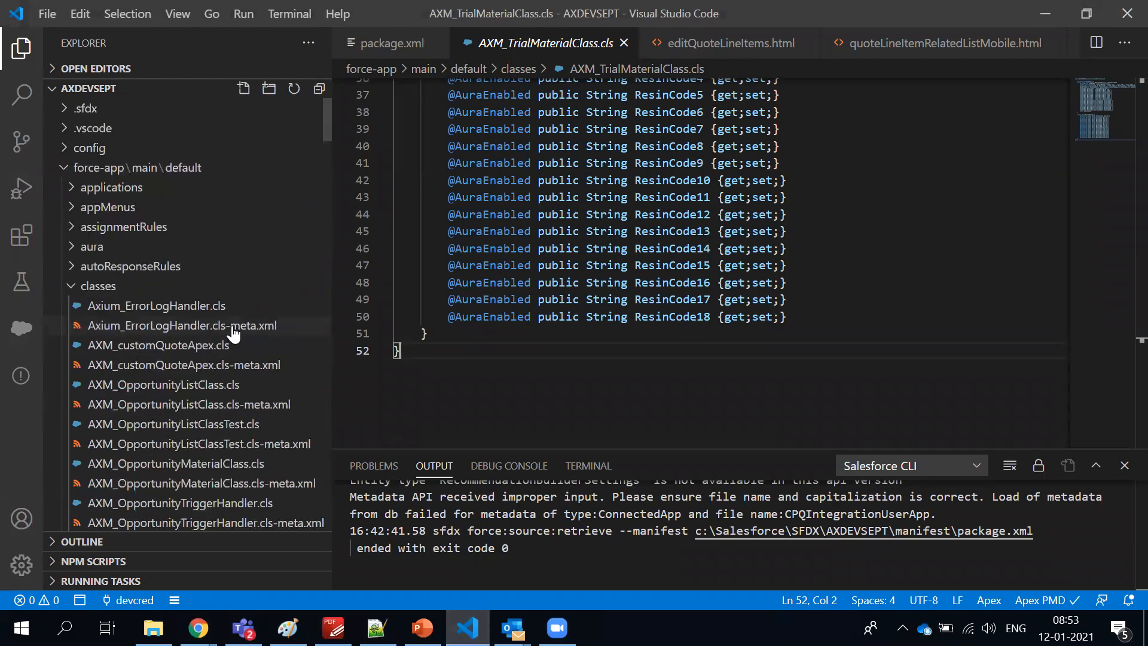
pyautogui.click(71, 288)
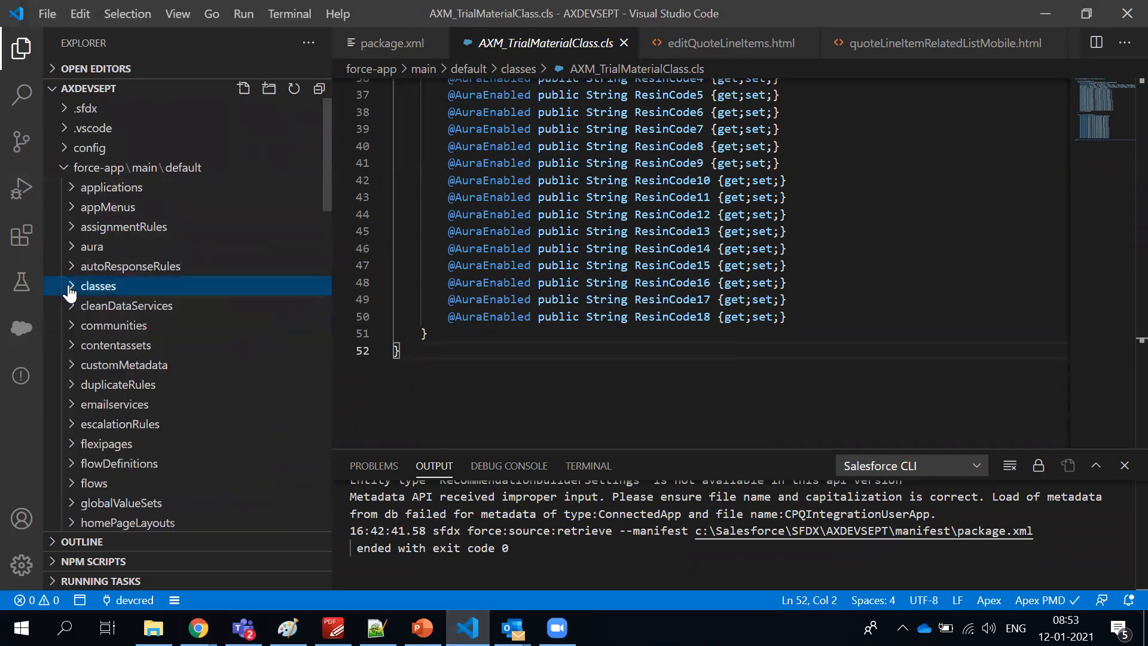
pyautogui.click(435, 232)
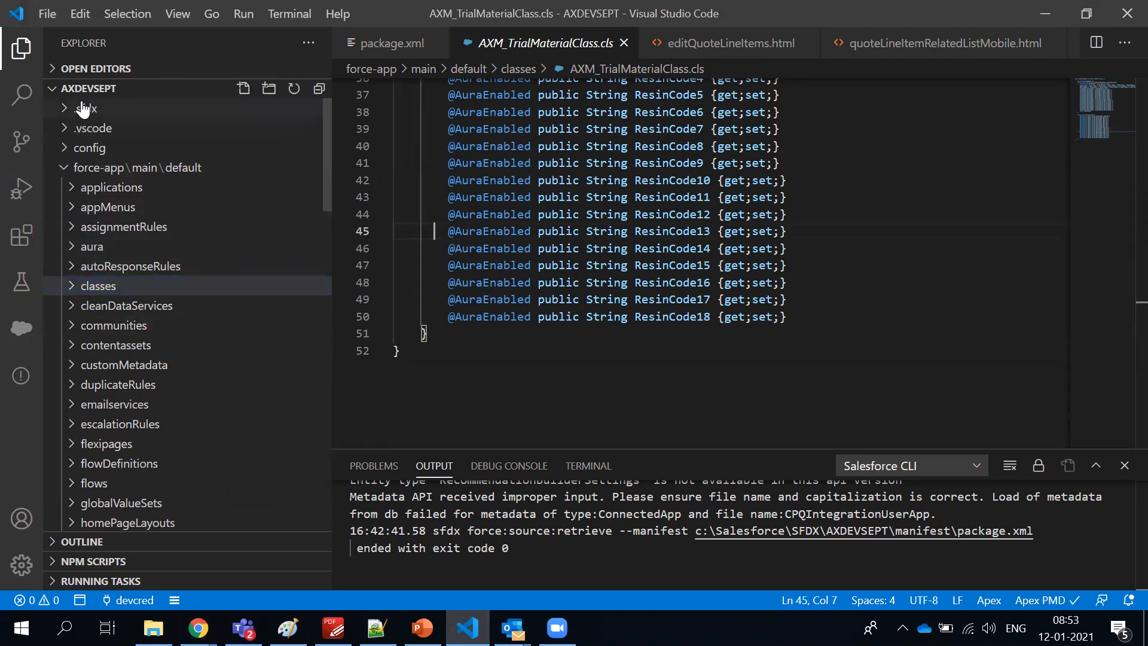
# - Look inside the applications and appMenus folders under force-app\main\default, collapsing each one again
pyautogui.click(72, 193)
pyautogui.click(73, 193)
pyautogui.click(72, 209)
pyautogui.click(72, 209)
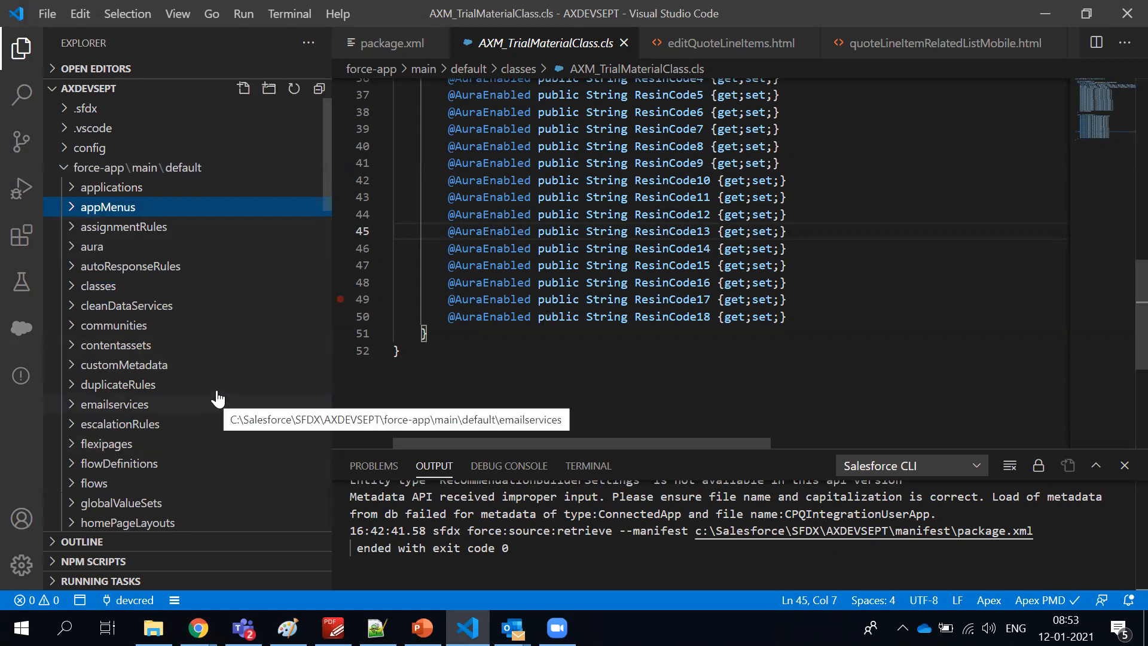
pyautogui.click(73, 192)
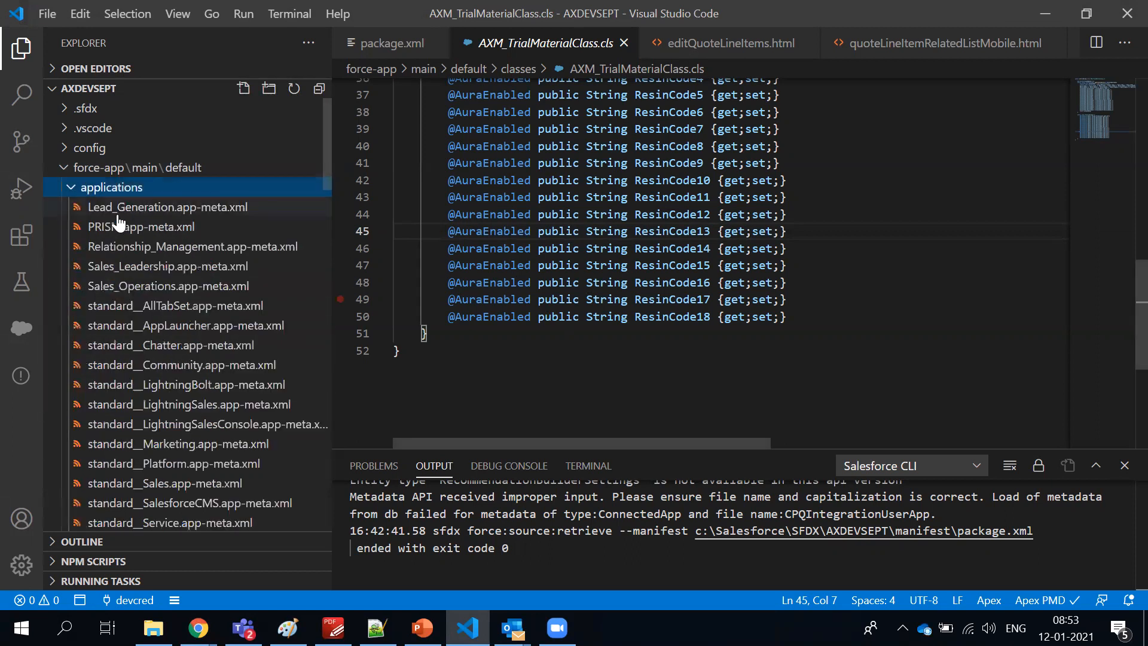
pyautogui.click(73, 190)
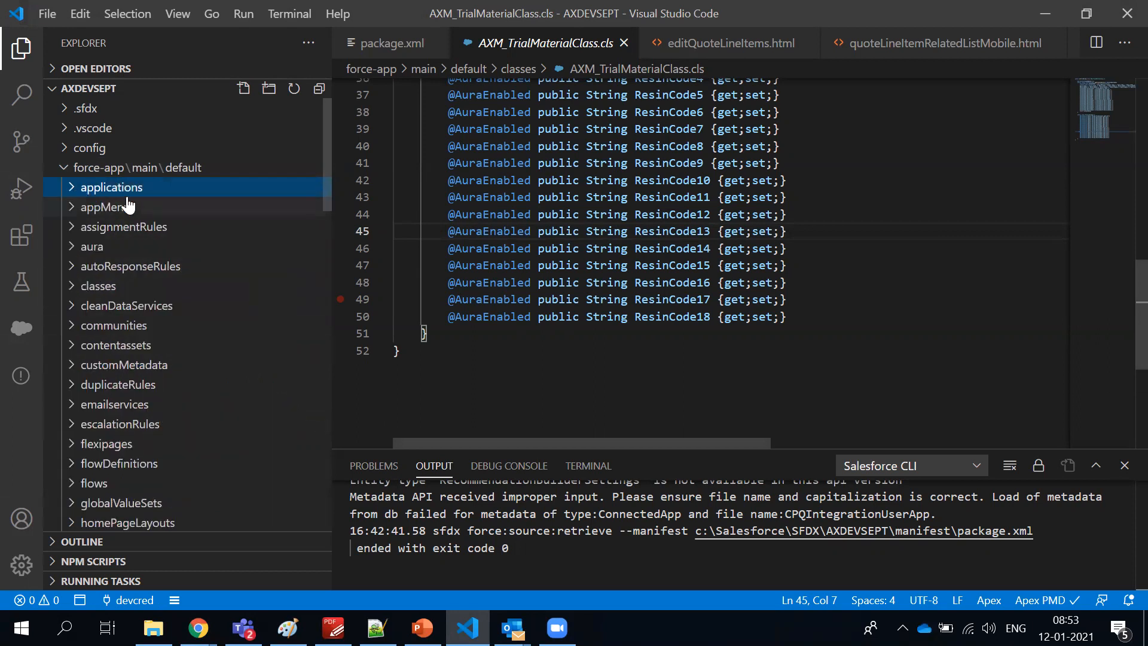
# - Expand the classes folder, open Axium_ErrorLogHandler.cls and view its code down to the end of the class
pyautogui.click(71, 290)
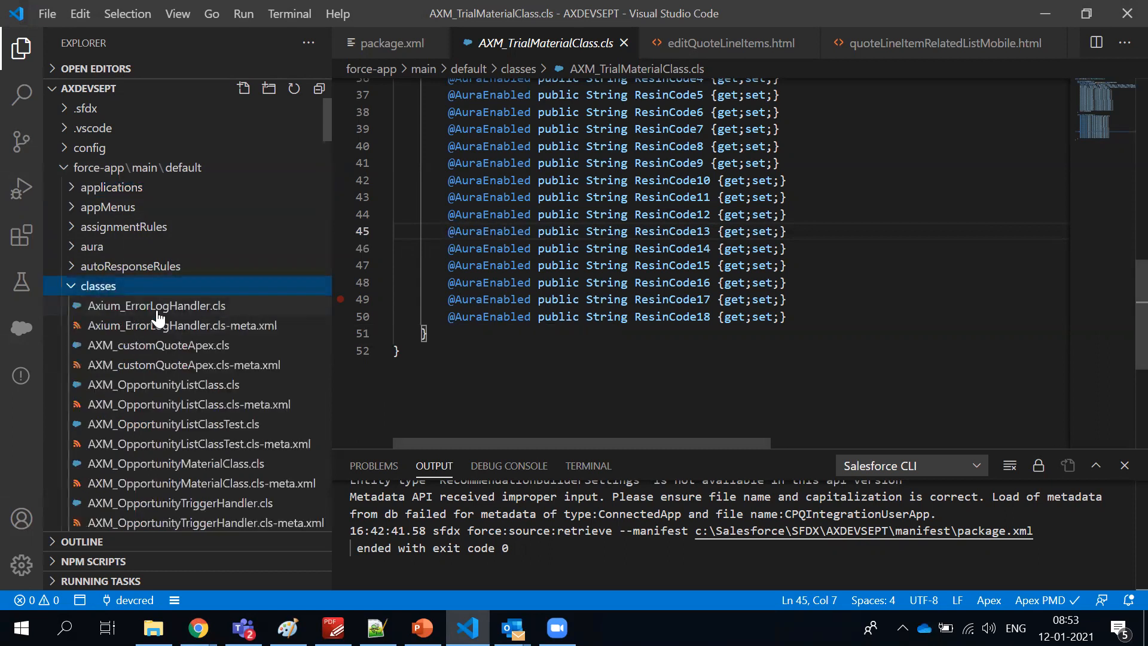
pyautogui.click(157, 306)
pyautogui.scroll(-1, 518, 172)
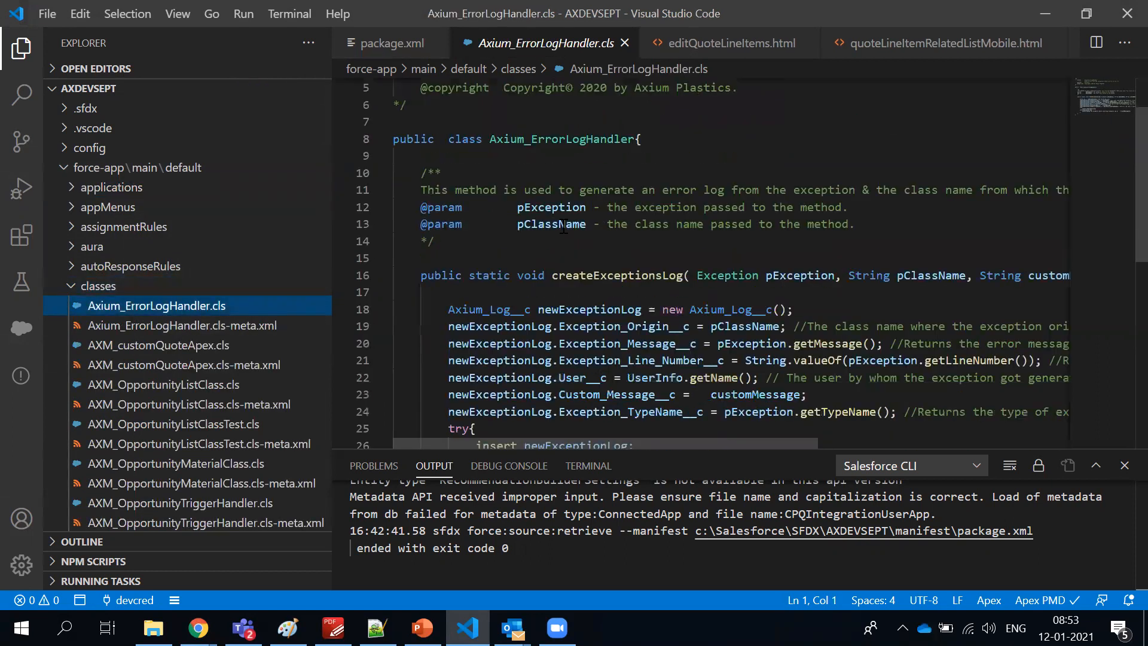
pyautogui.scroll(-2, 625, 219)
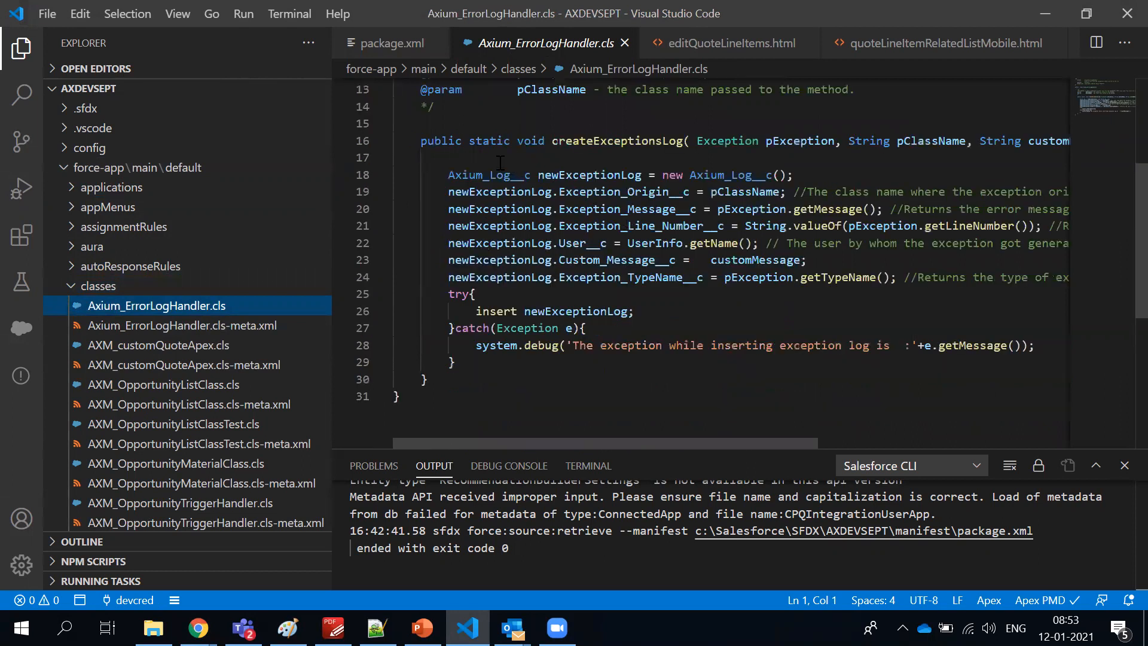
# - Highlight the createExceptionsLog method and the Axium_ErrorLogHandler class name to examine how the Apex class is built
pyautogui.moveTo(420, 141); pyautogui.dragTo(523, 391)
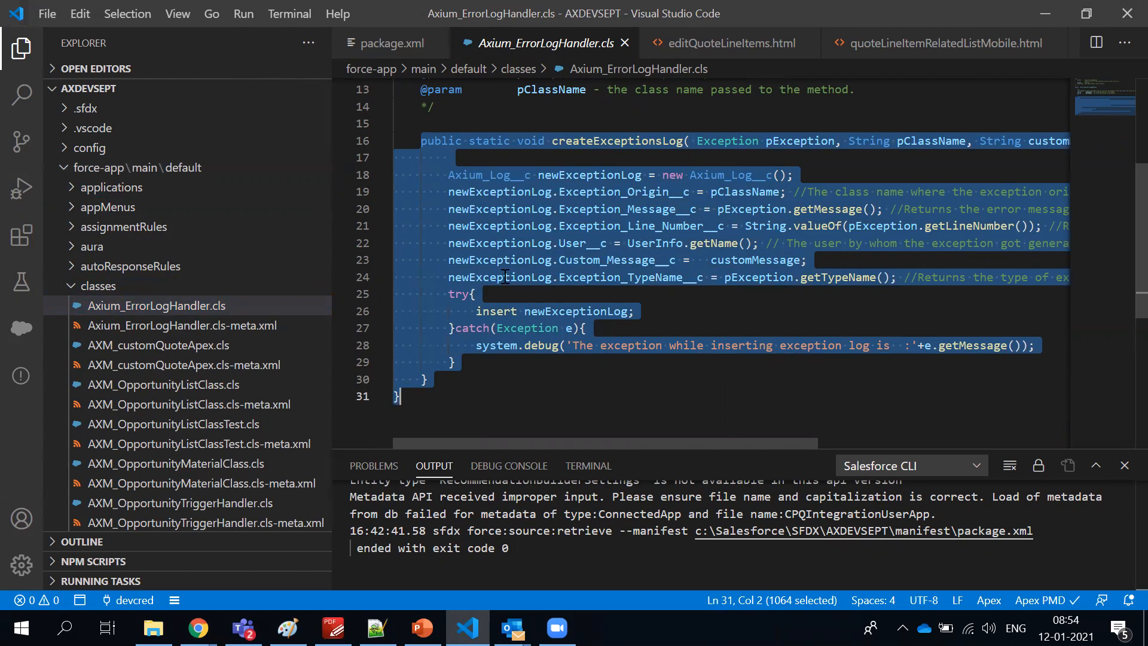
pyautogui.click(655, 277)
pyautogui.scroll(2, 552, 296)
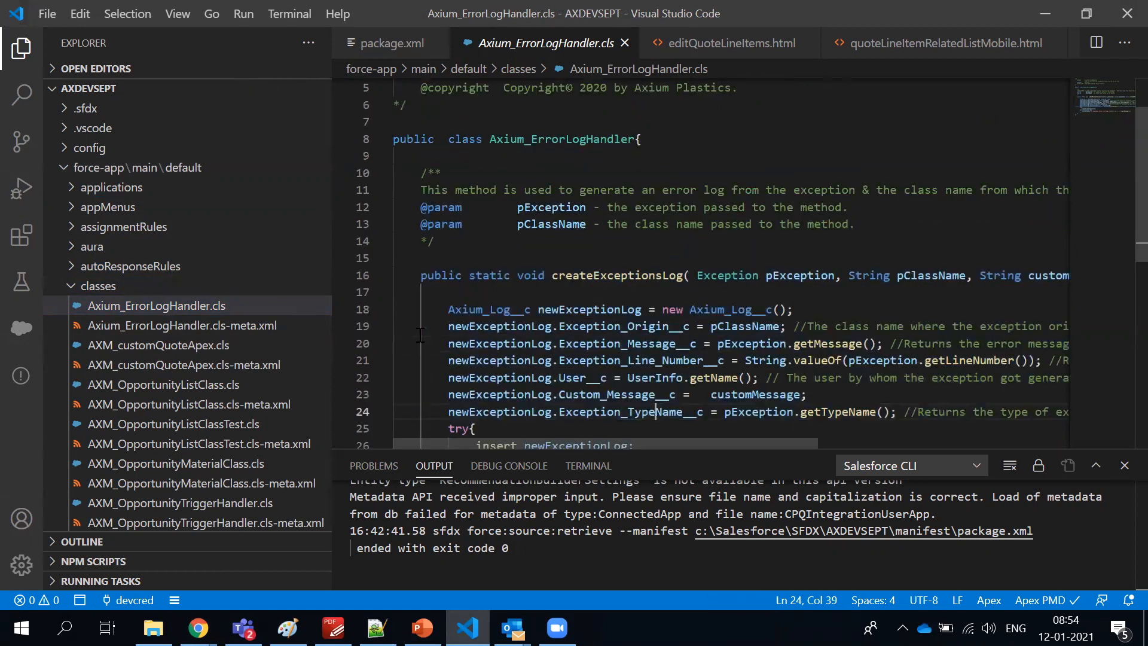
pyautogui.doubleClick(562, 138)
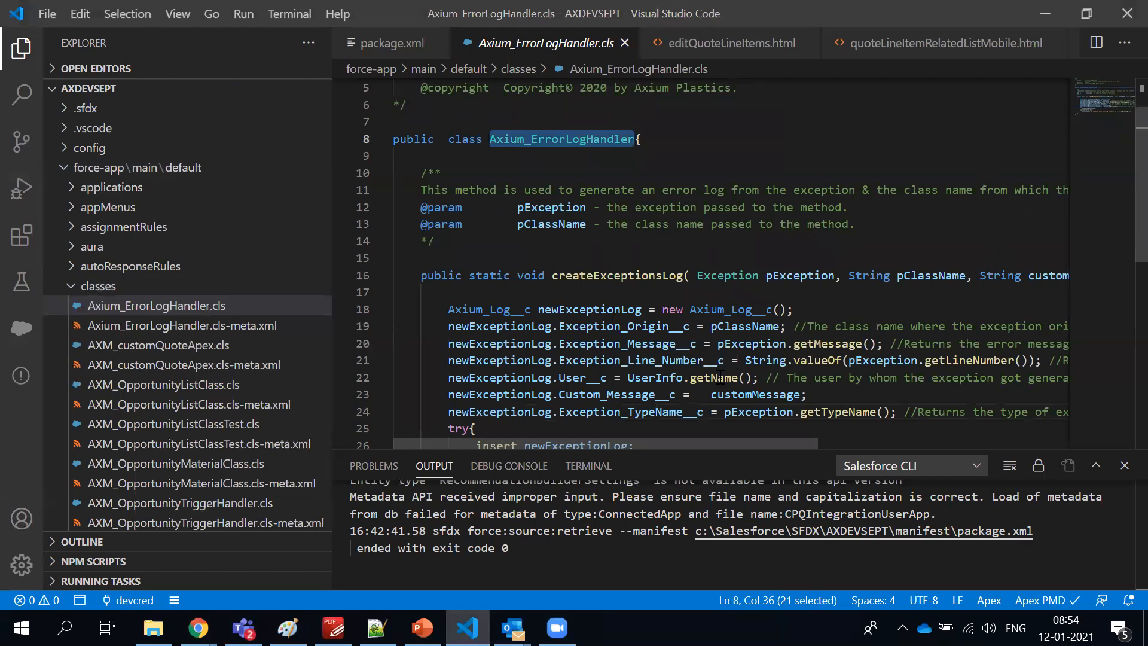
pyautogui.scroll(-1, 726, 370)
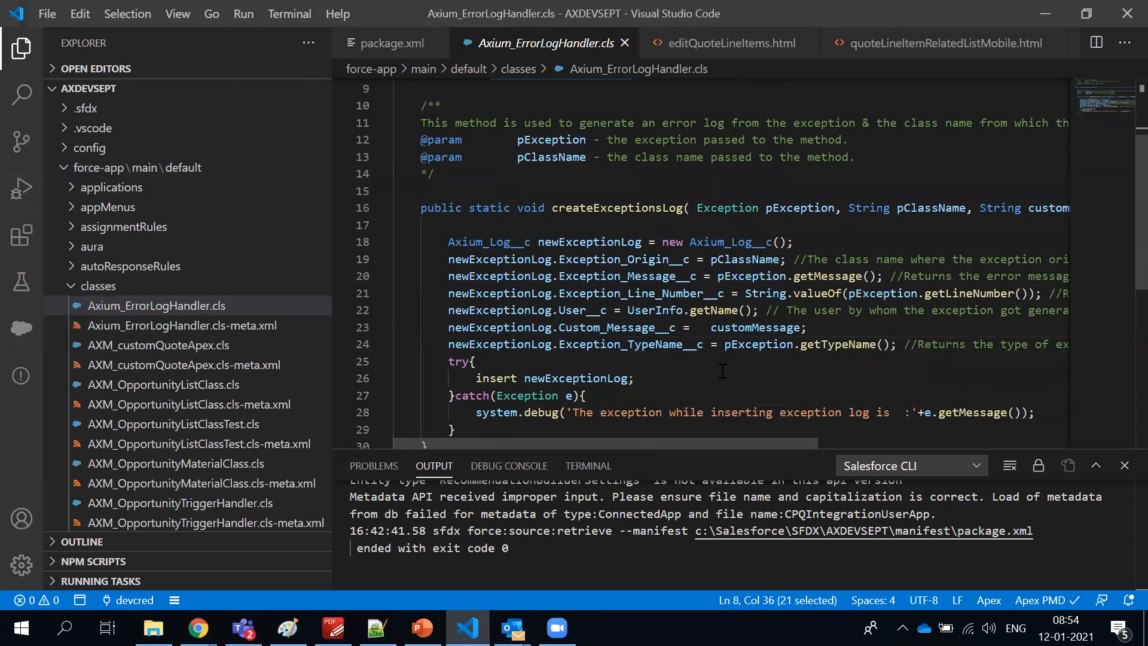
# - Highlight newExceptionLog in the insert statement and the Axium_Log__c object and its __c suffix on line 18 to examine how the log record is created
pyautogui.click(559, 378)
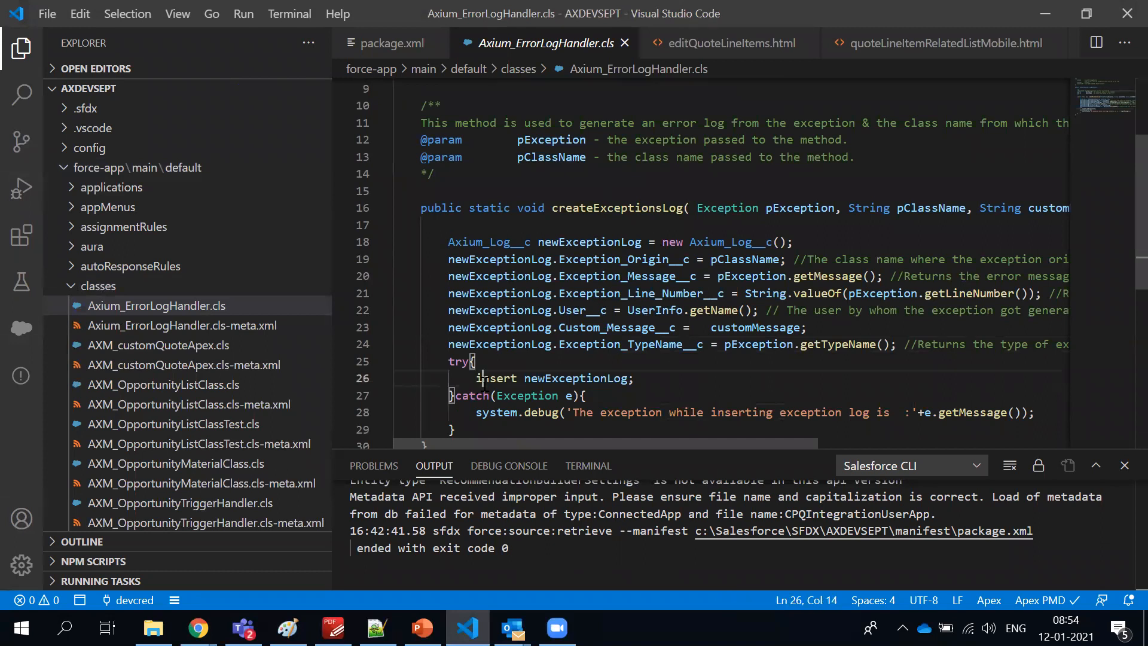
pyautogui.doubleClick(559, 378)
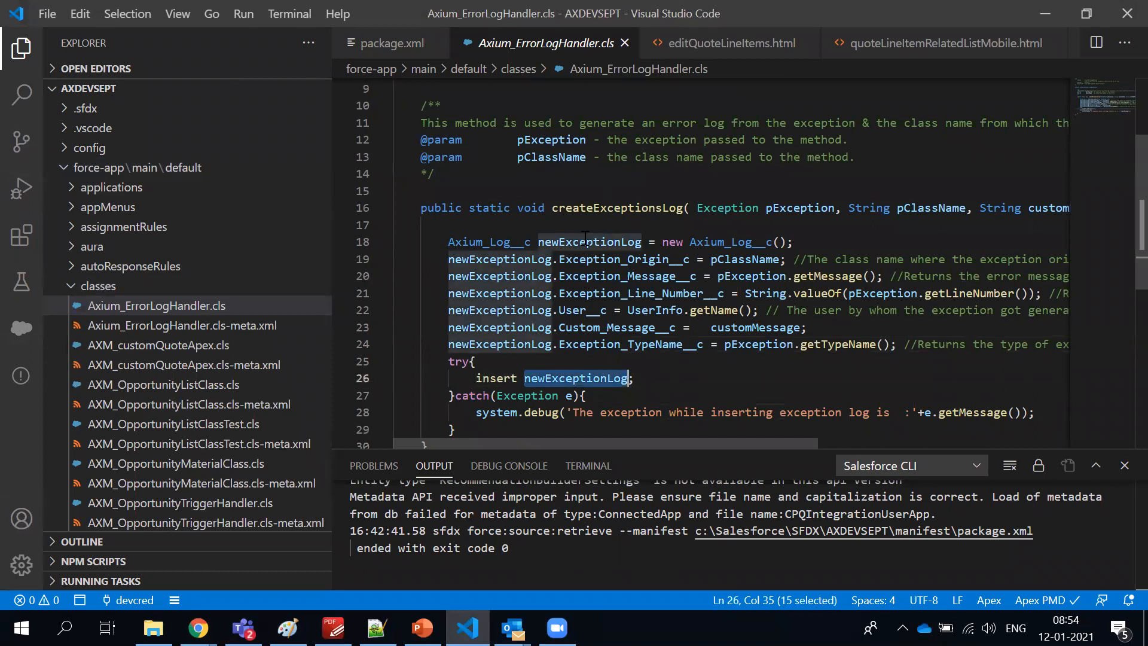
pyautogui.doubleClick(479, 241)
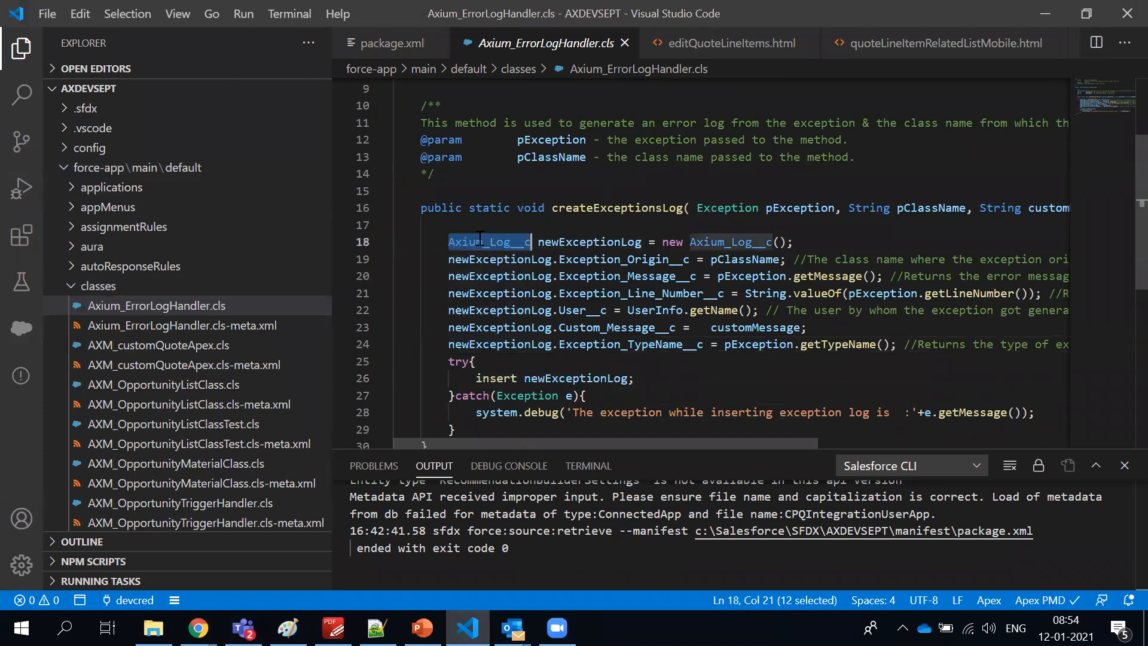
pyautogui.click(517, 242)
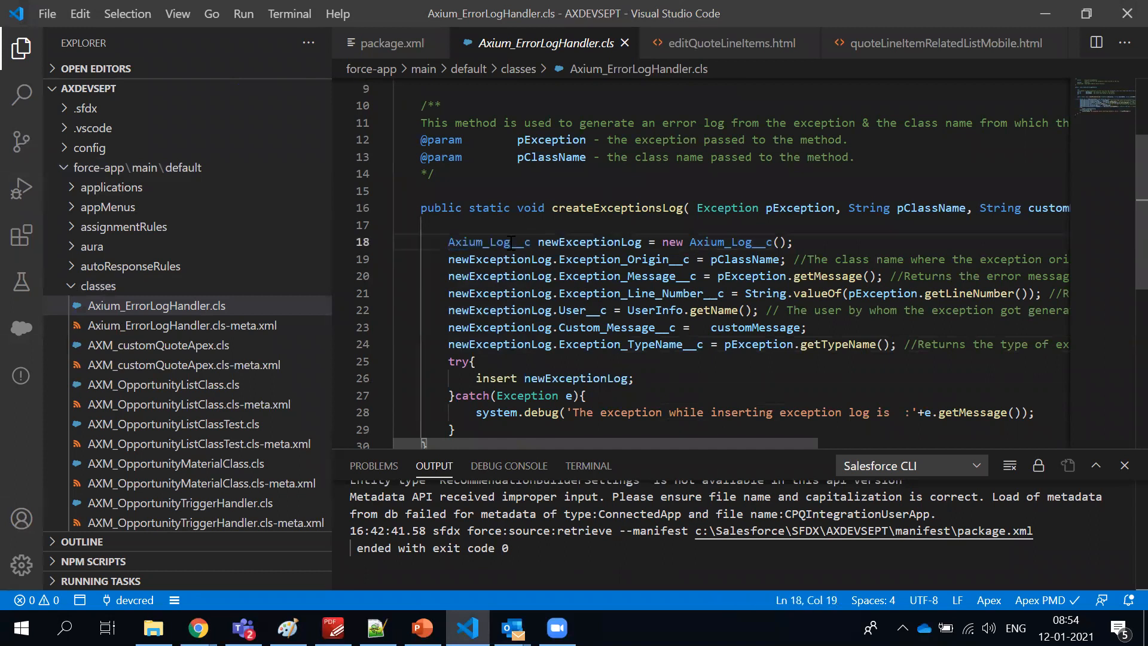
pyautogui.moveTo(515, 242); pyautogui.dragTo(531, 242)
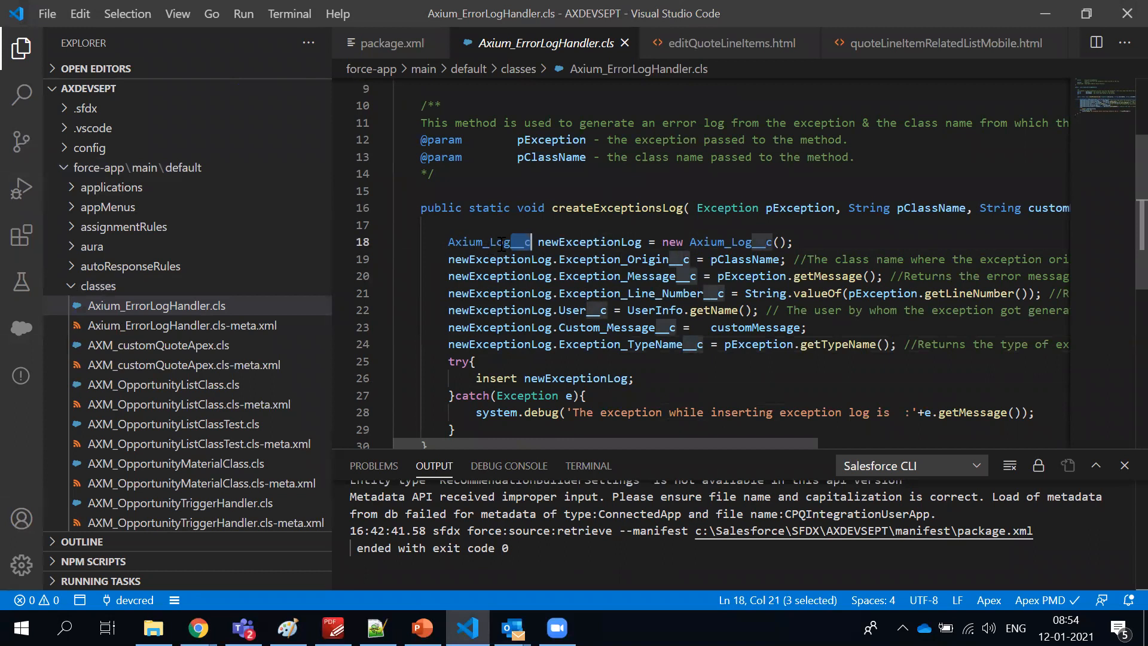
pyautogui.doubleClick(586, 242)
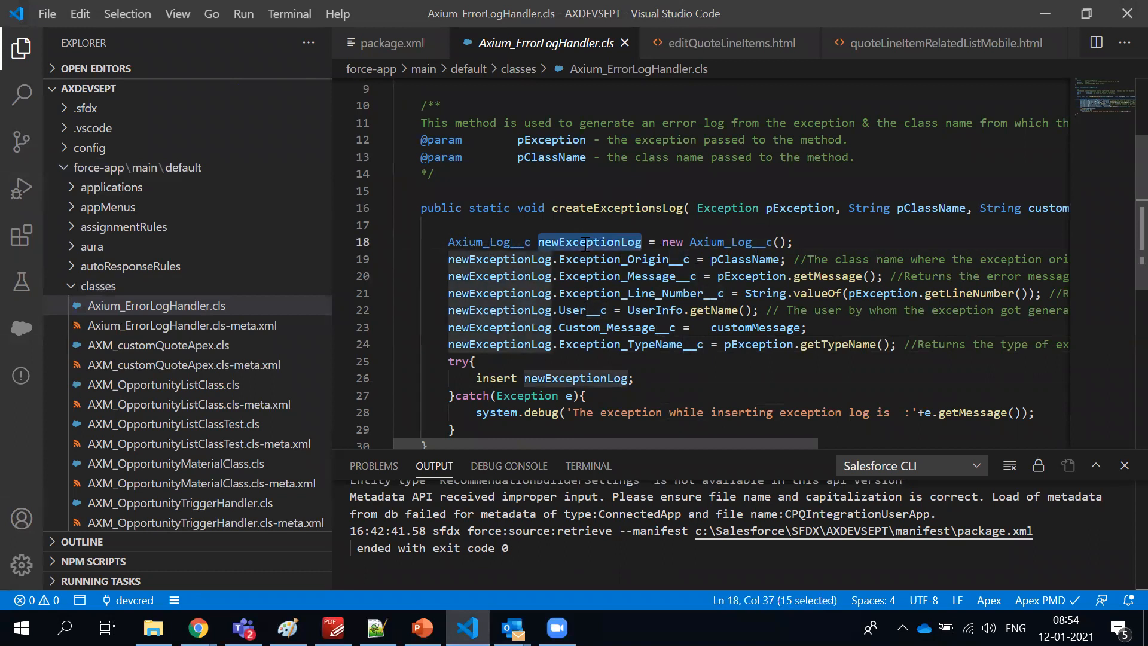
pyautogui.doubleClick(742, 242)
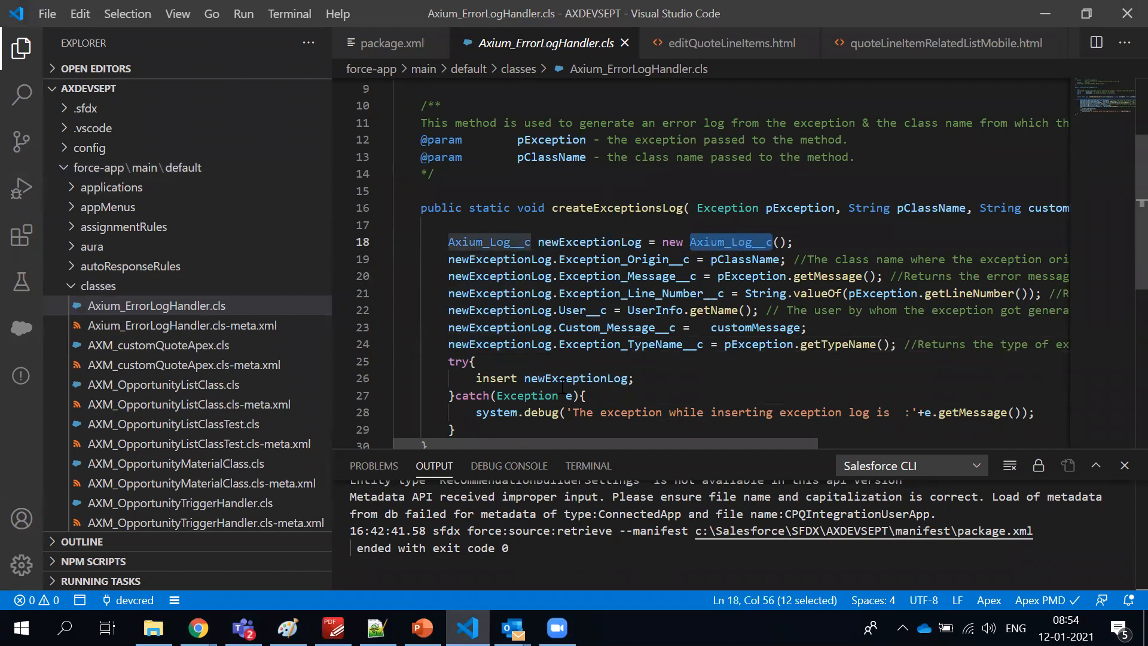
pyautogui.click(606, 378)
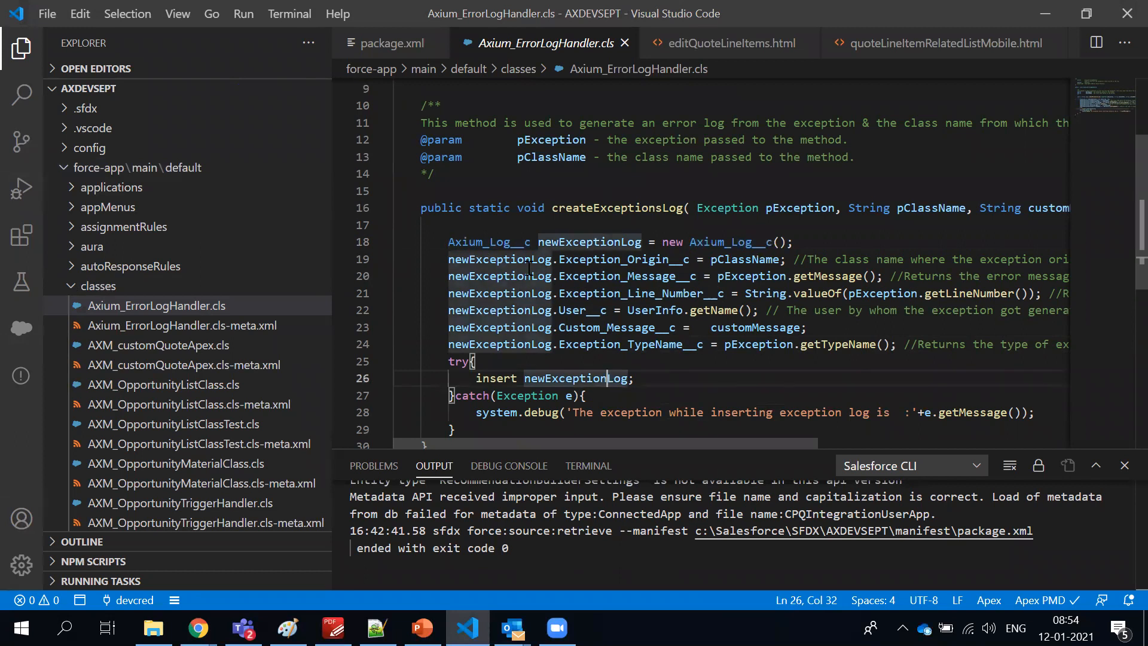
# - Highlight the Axium_Log__c type and its custom-object suffix again to examine the object naming in createExceptionsLog
pyautogui.doubleClick(481, 245)
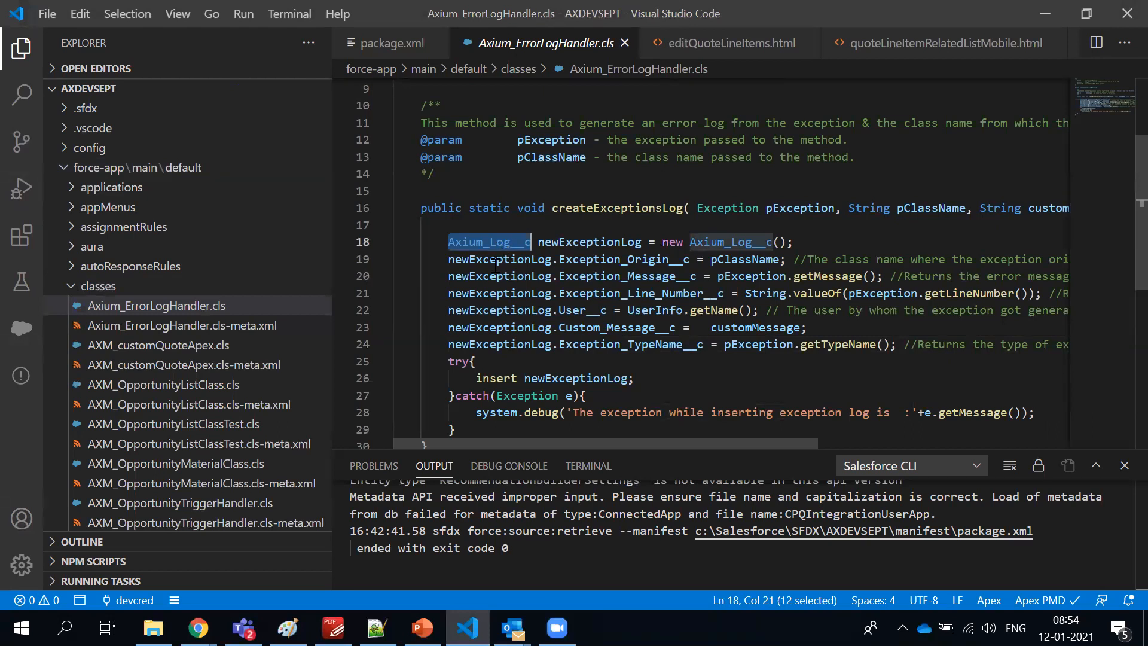
pyautogui.click(518, 293)
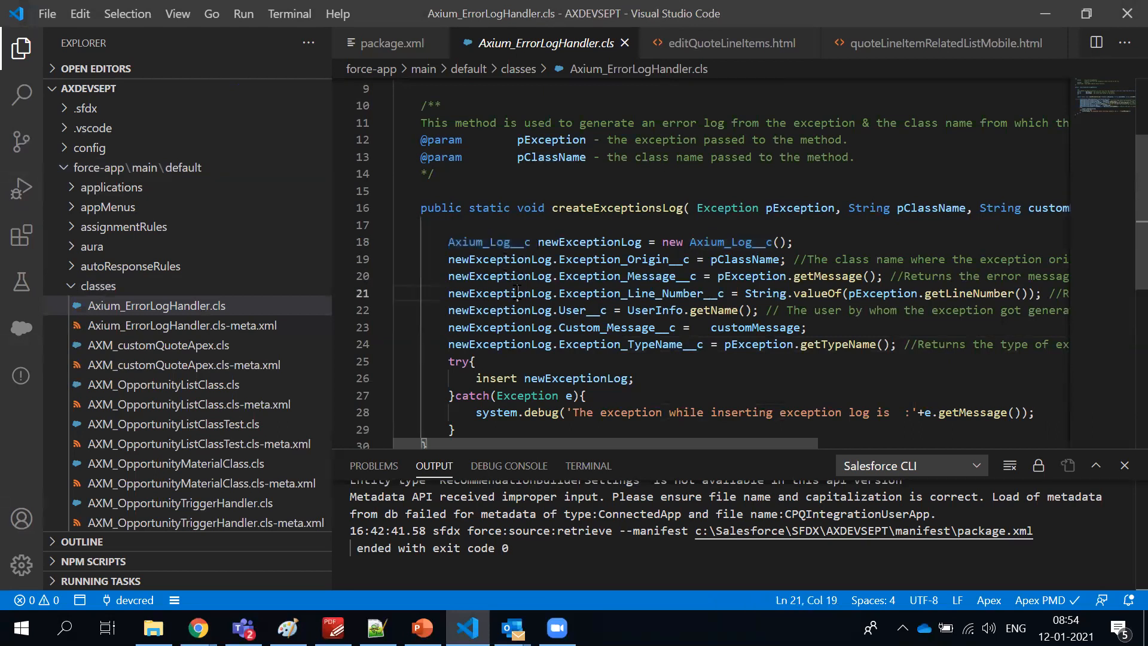
pyautogui.click(530, 242)
pyautogui.moveTo(530, 243); pyautogui.dragTo(517, 245)
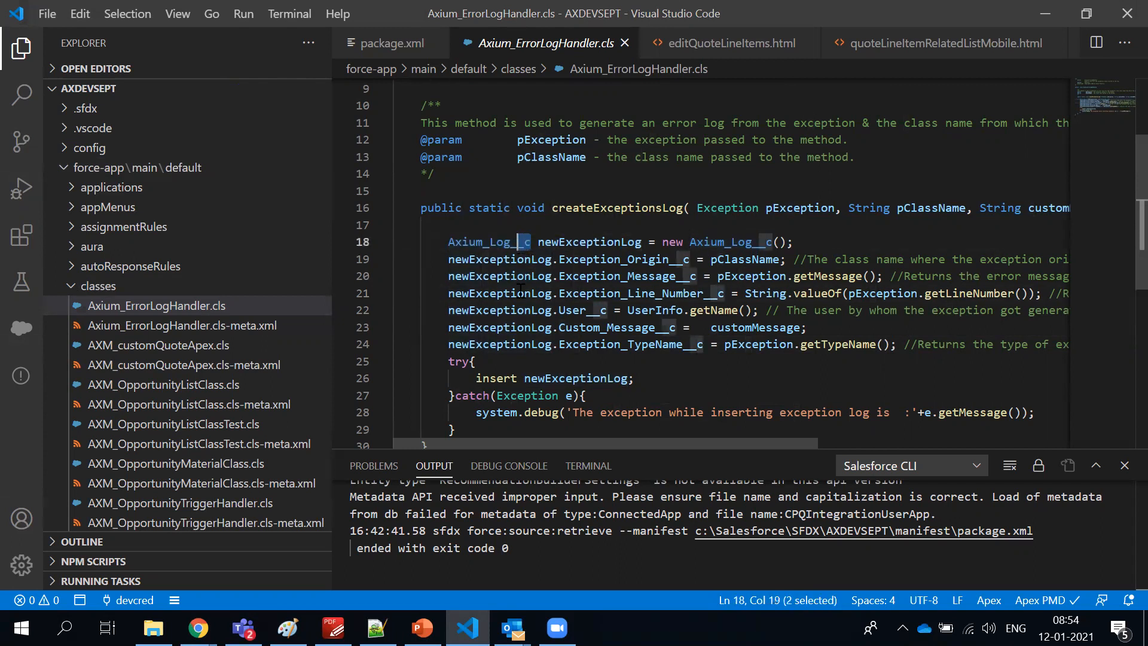
pyautogui.click(526, 327)
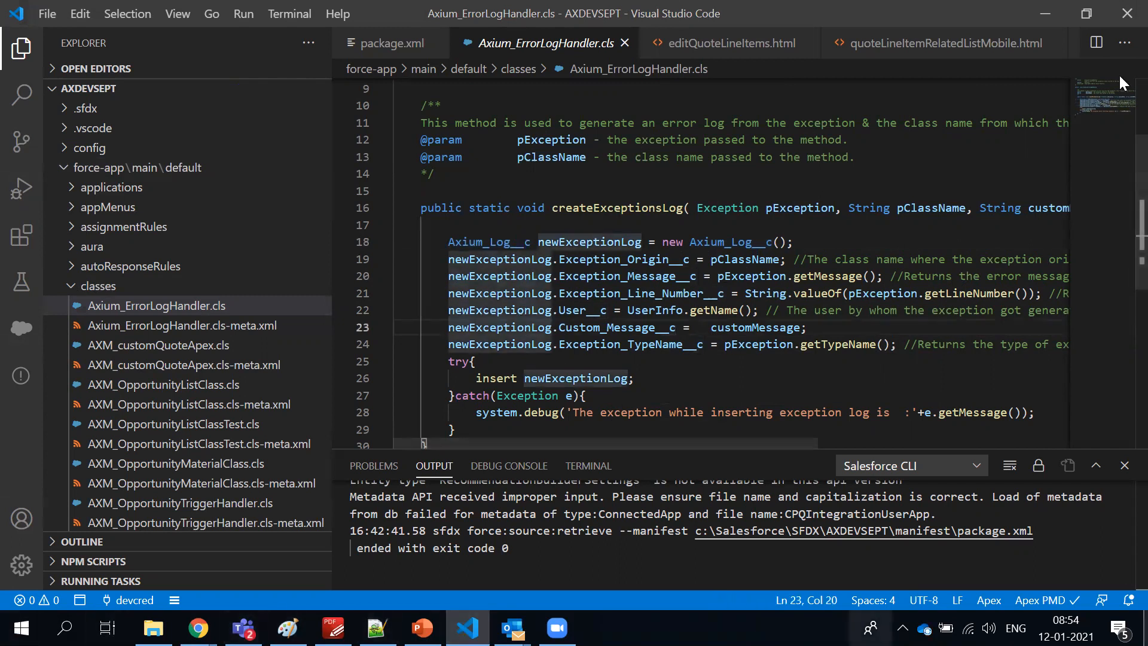
# - Switch to Salesforce in Chrome and look through the field types for a new custom field on Account
pyautogui.click(1046, 19)
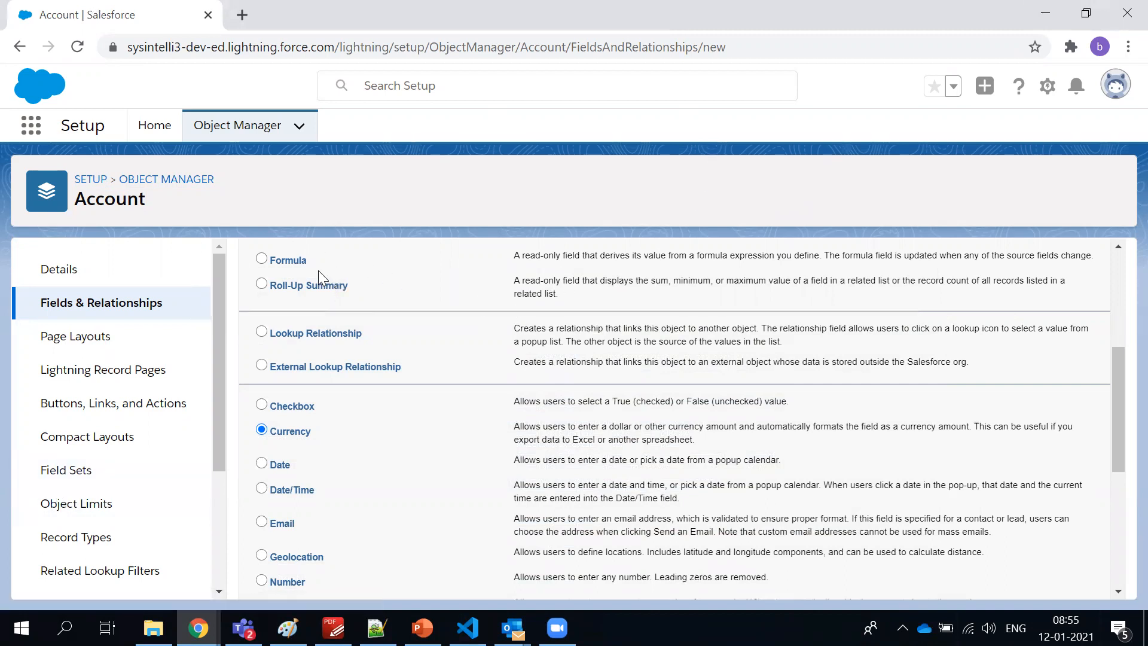
pyautogui.scroll(-3, 318, 271)
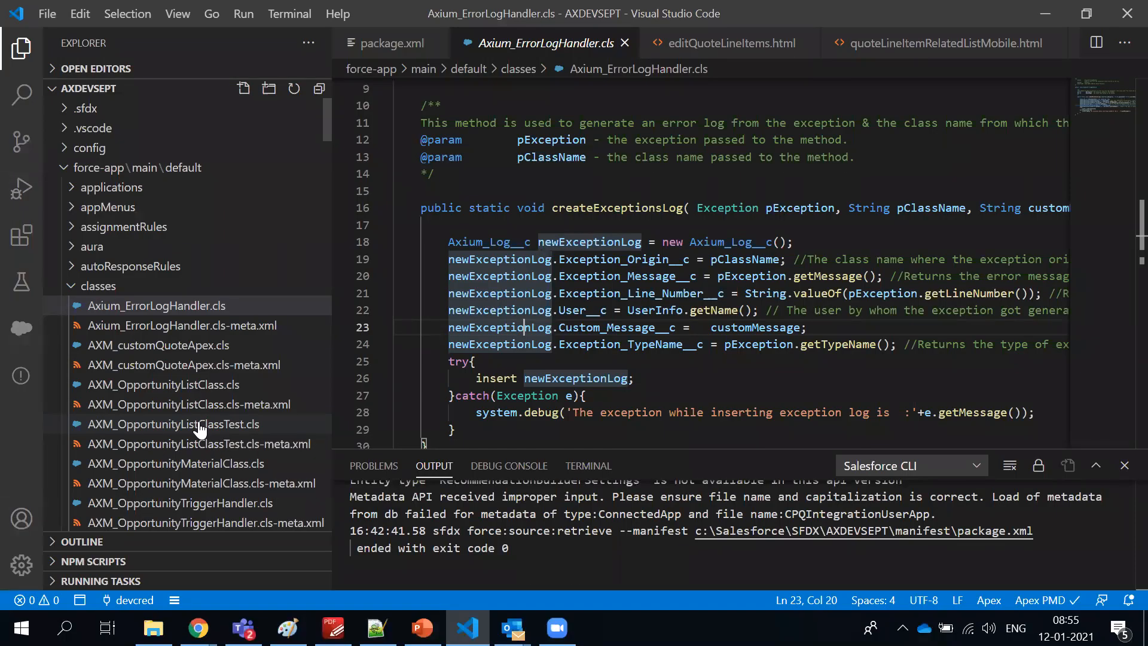
# - Return to Visual Studio Code, browse the classes folder and open AXM_TrialMaterialClass.cls at the start of its code
pyautogui.scroll(-1, 199, 429)
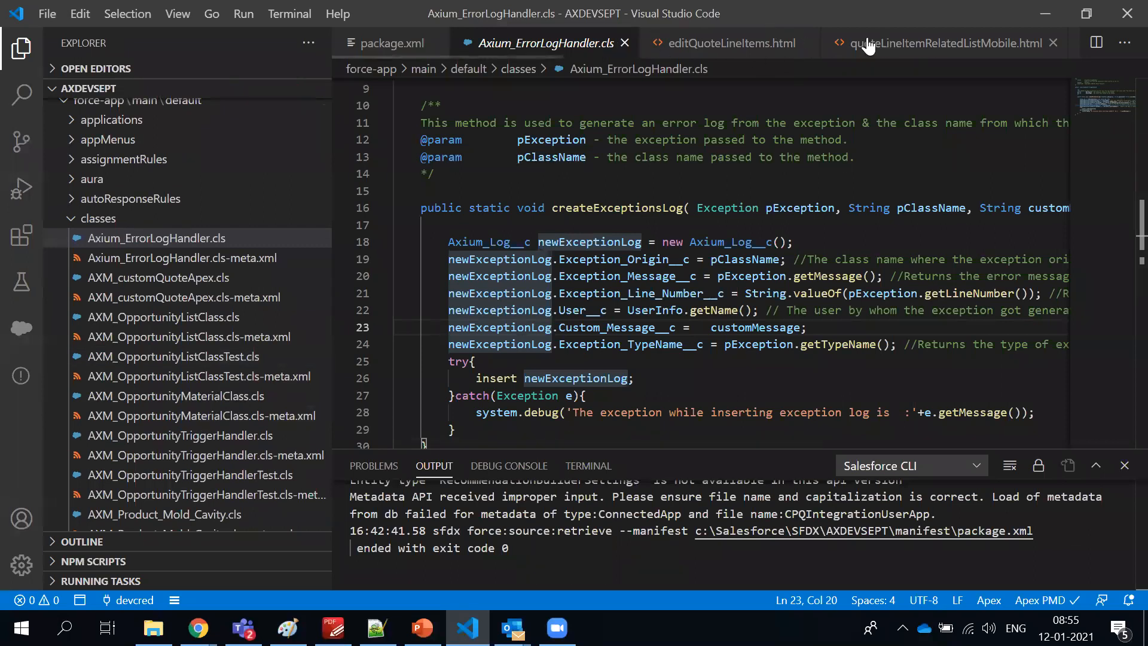
pyautogui.scroll(-2, 226, 296)
pyautogui.scroll(-4, 227, 296)
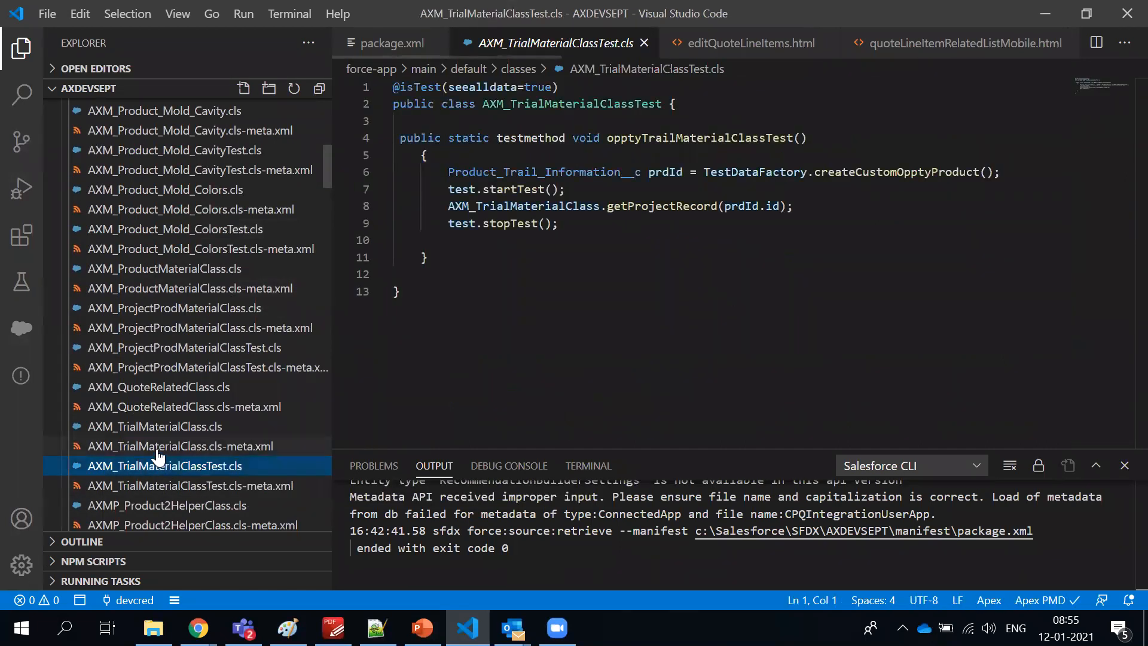
pyautogui.click(161, 426)
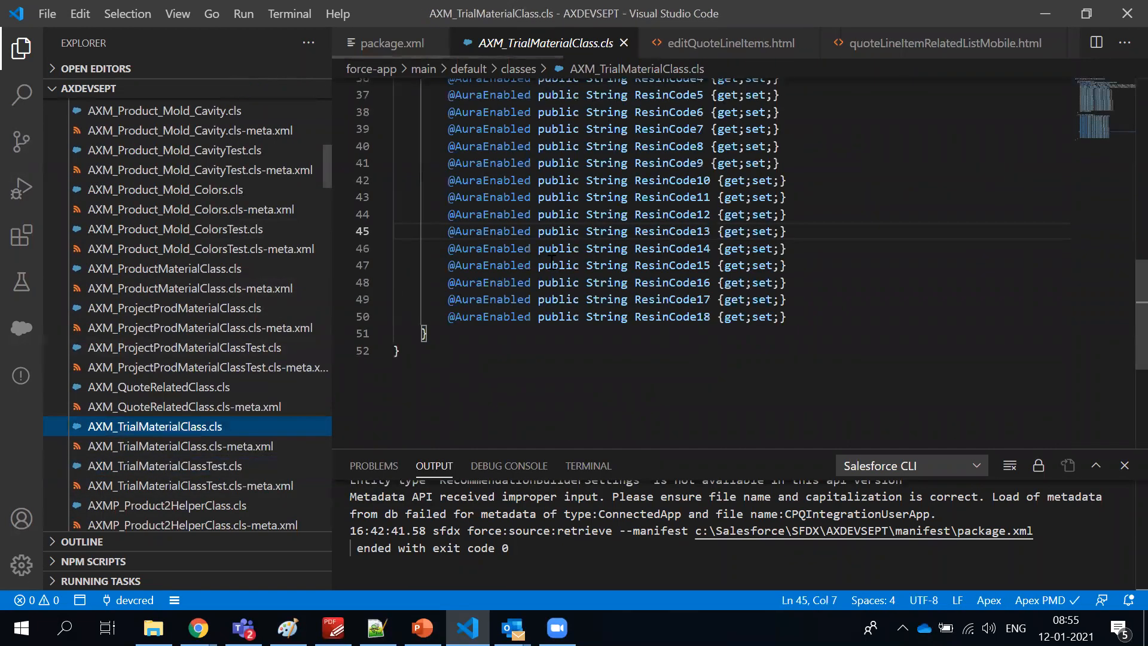
pyautogui.scroll(10, 489, 128)
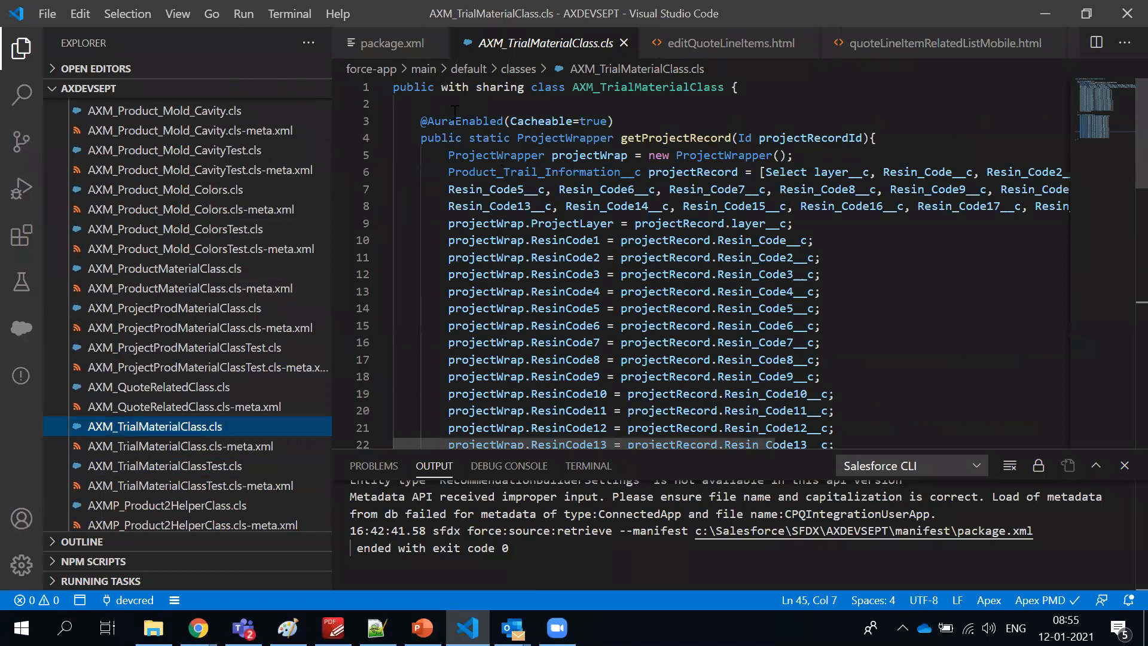
pyautogui.doubleClick(455, 119)
pyautogui.moveTo(621, 119); pyautogui.dragTo(400, 121)
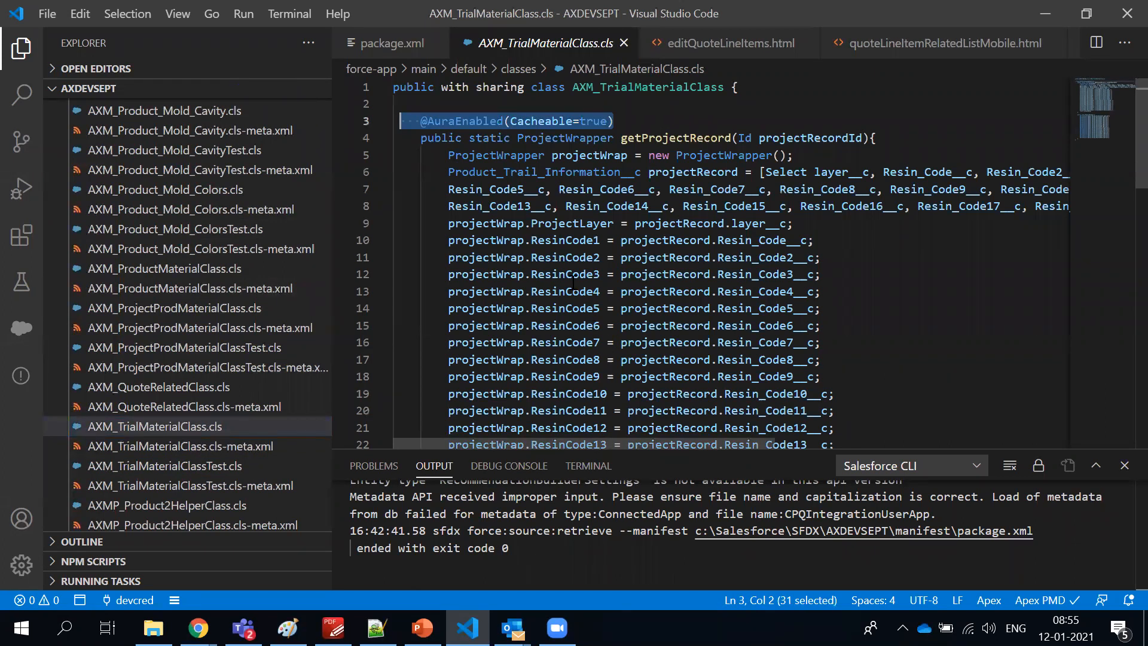
pyautogui.scroll(-15, 572, 280)
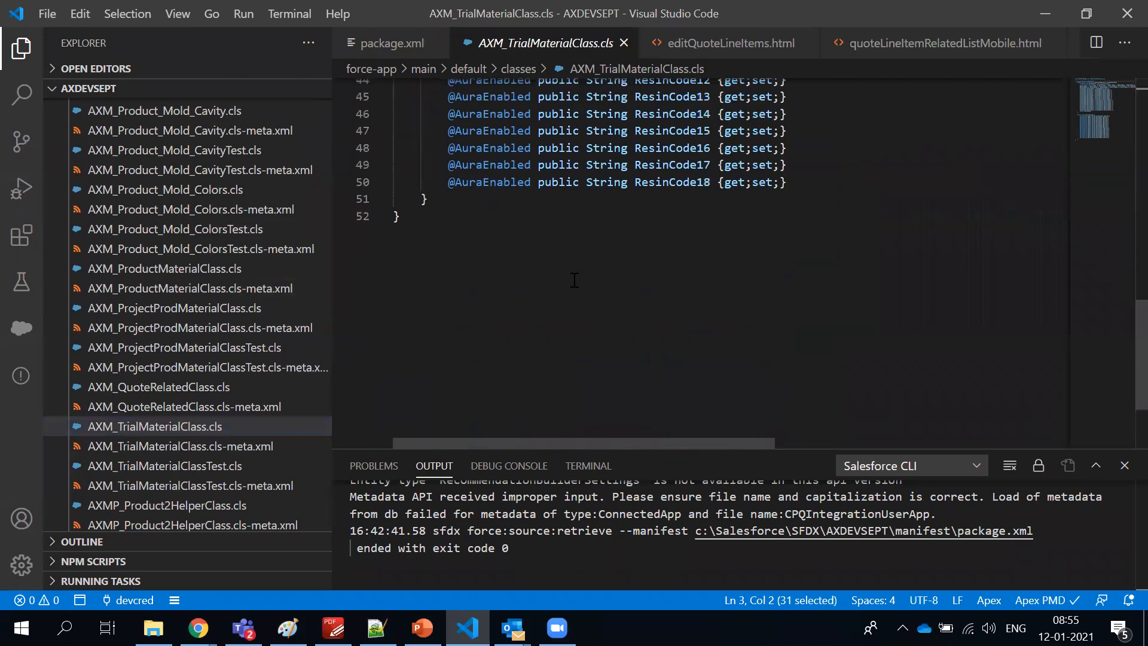
pyautogui.scroll(15, 574, 280)
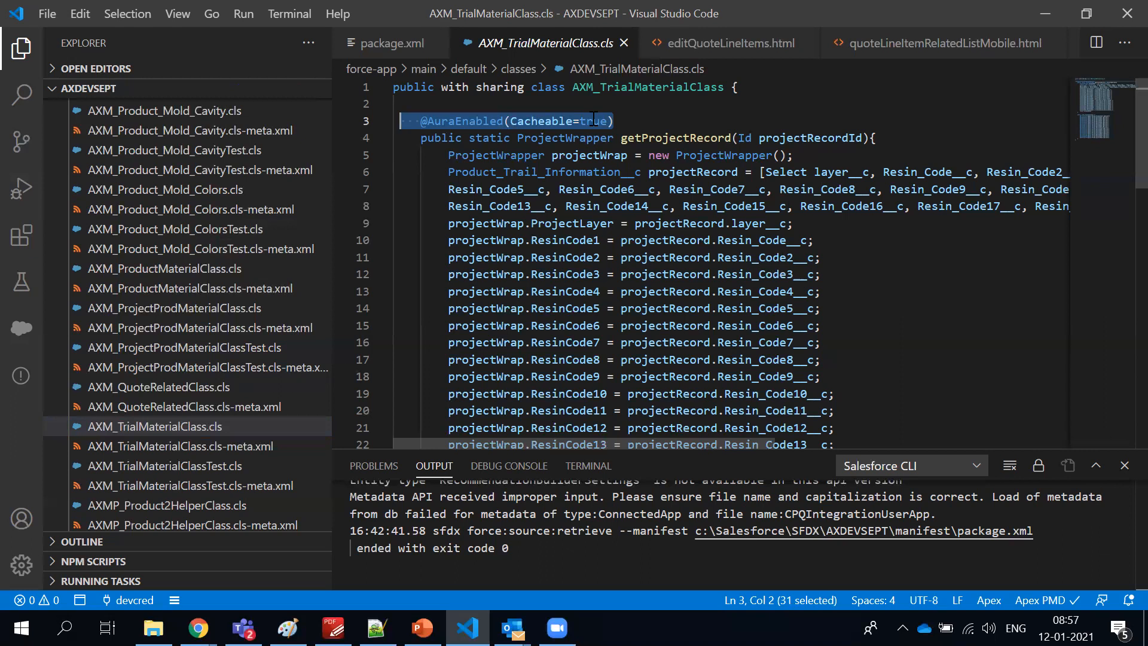
# - Switch to Salesforce in Chrome, find "account" in the App Launcher and open Accounts in a new browser tab, staying on the Setup page
pyautogui.hotkey('alt', 'Tab')
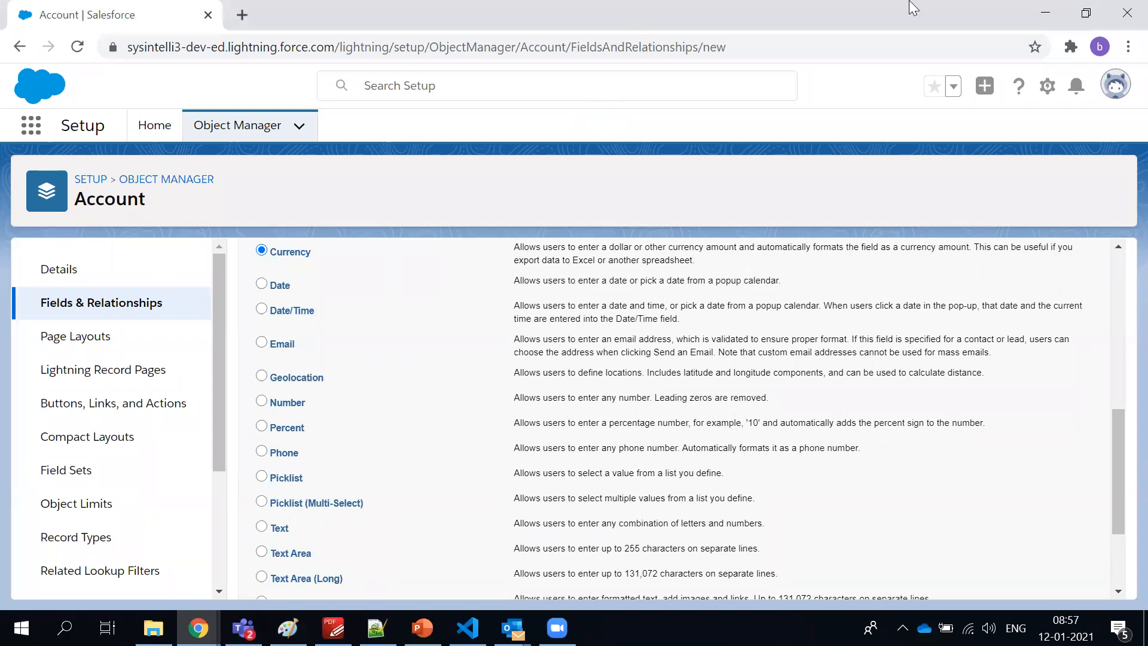
pyautogui.click(22, 138)
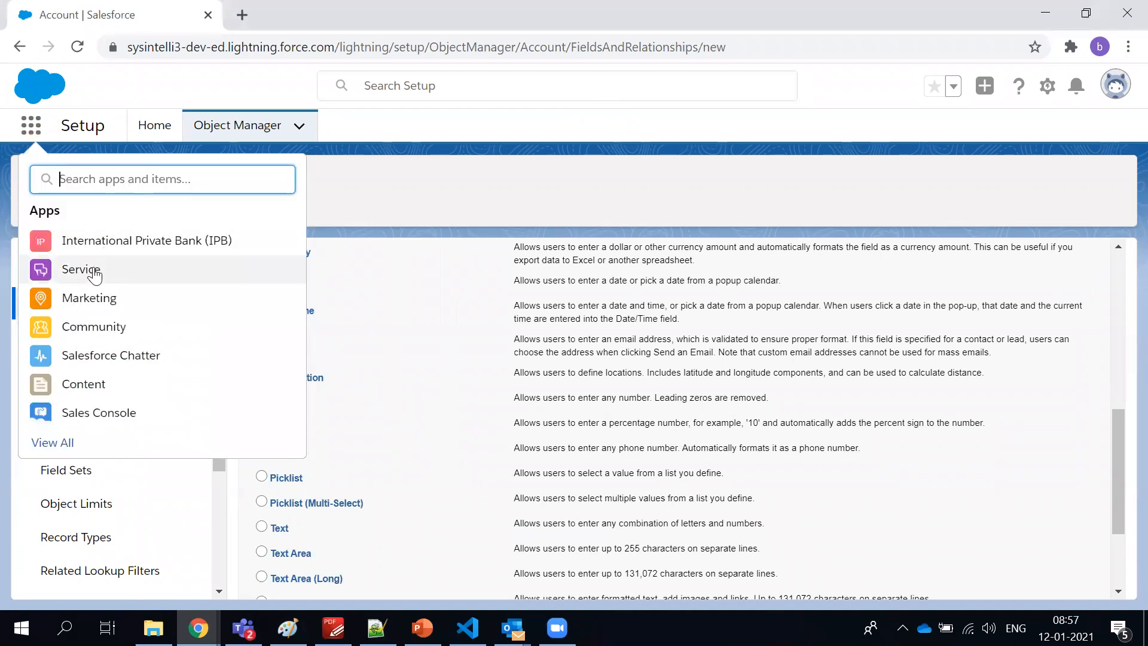
pyautogui.write('account')
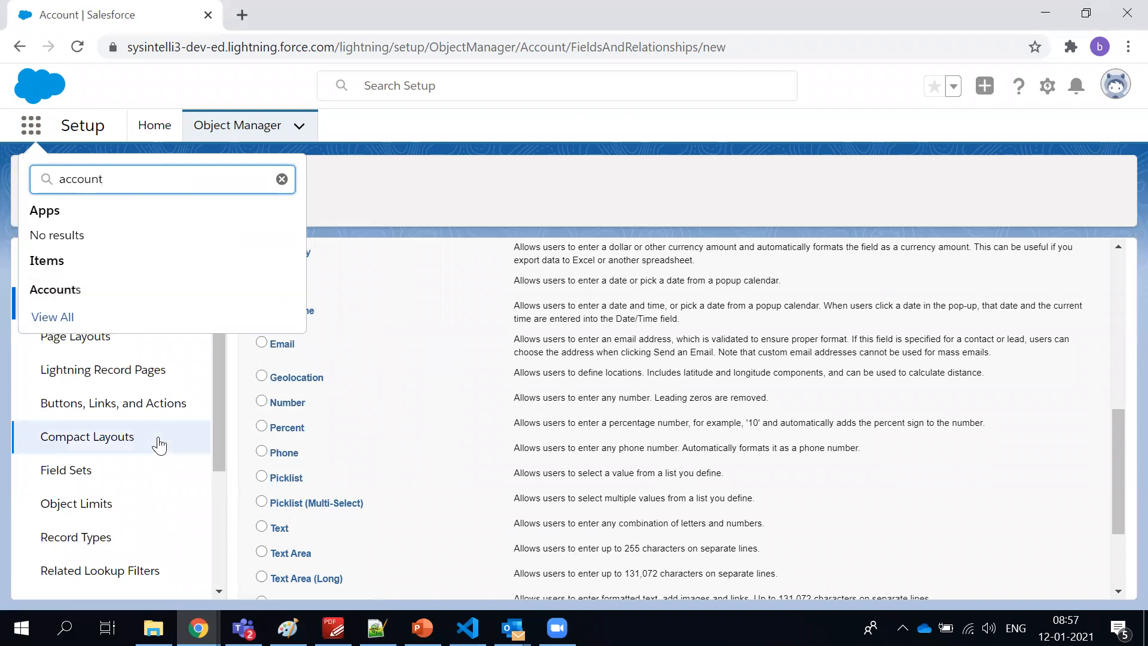
pyautogui.click(49, 299)
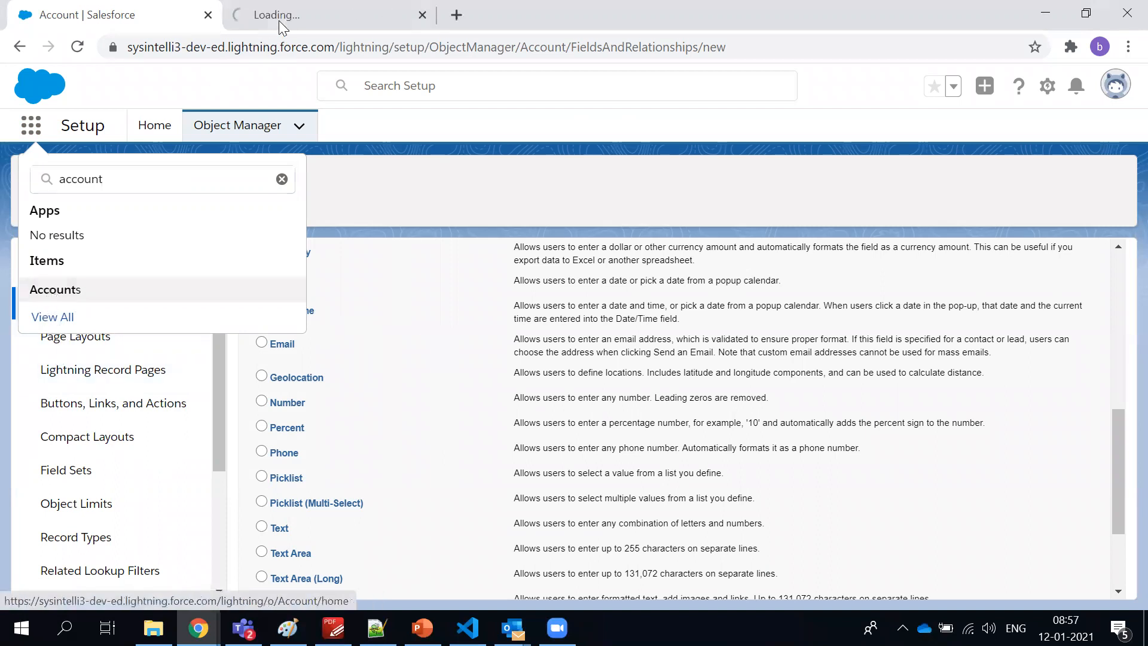
pyautogui.click(278, 21)
pyautogui.click(164, 22)
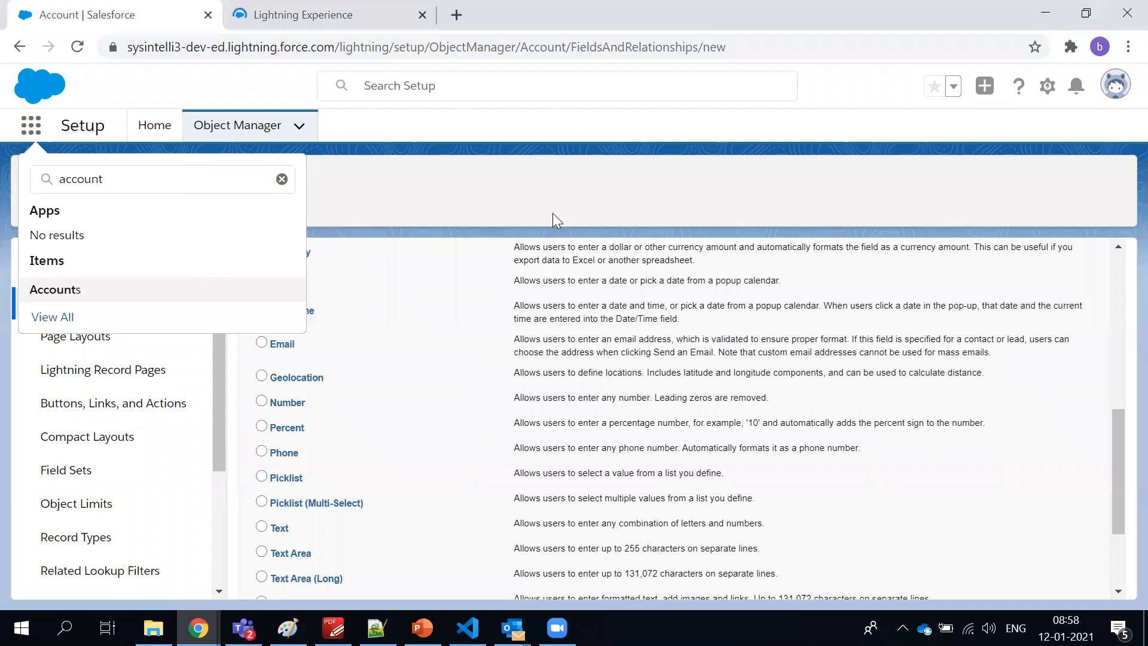
pyautogui.press('Escape')
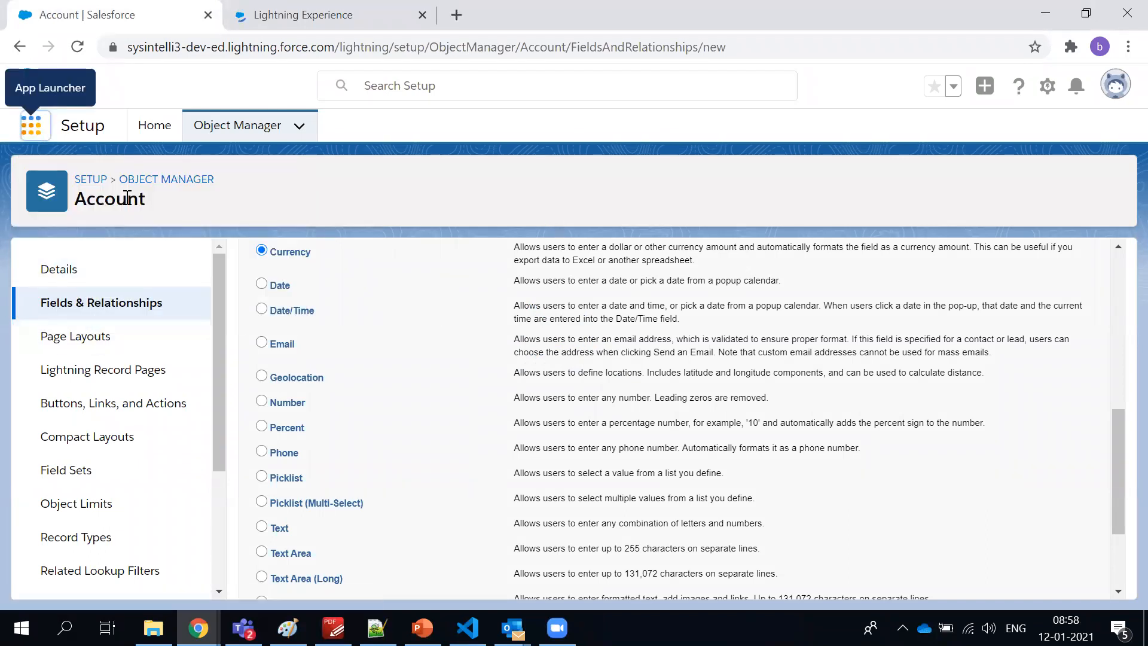
# - Review the custom field types for the Account object, then open its Fields & Relationships list and look through the fields
pyautogui.doubleClick(127, 198)
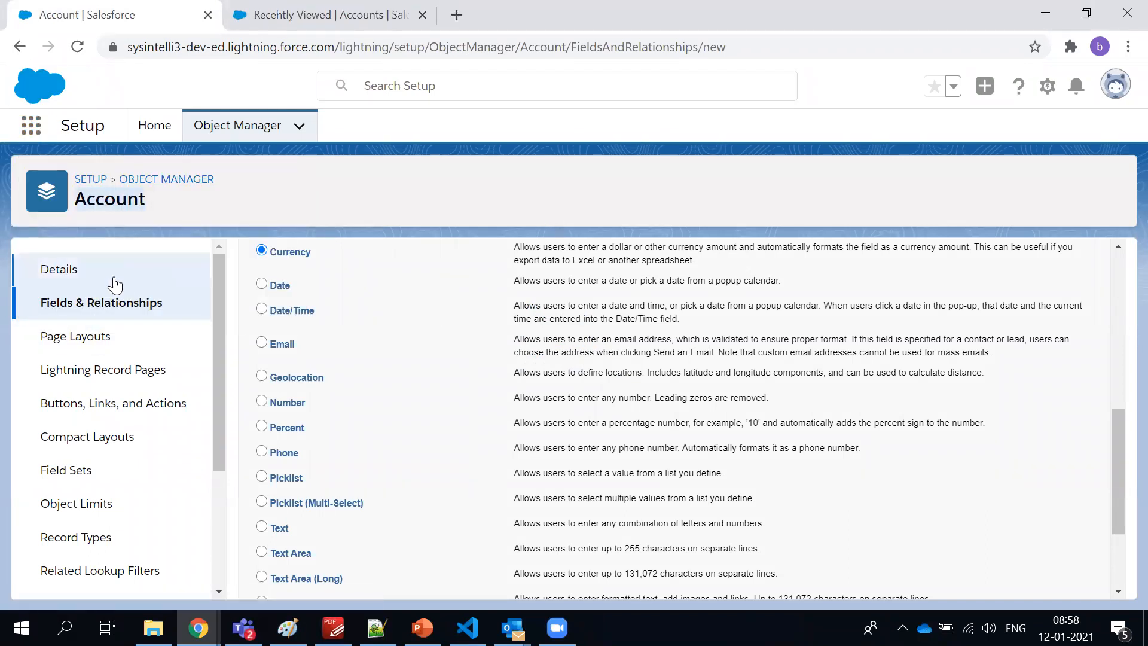
pyautogui.scroll(4, 500, 371)
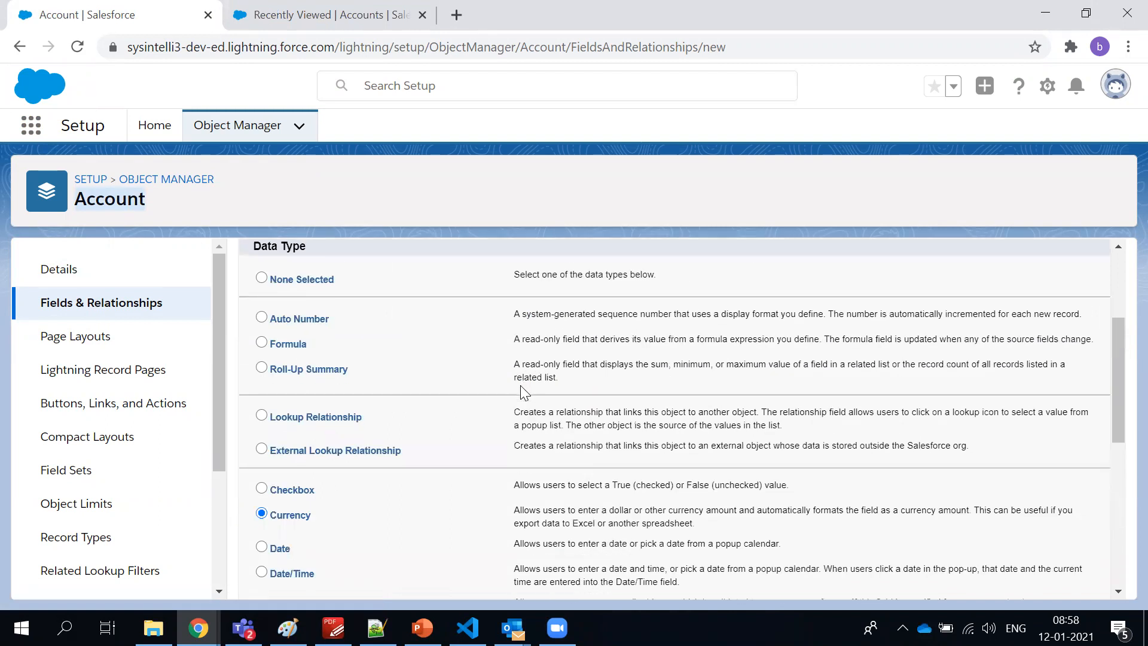
pyautogui.scroll(-6, 524, 393)
pyautogui.scroll(9, 520, 390)
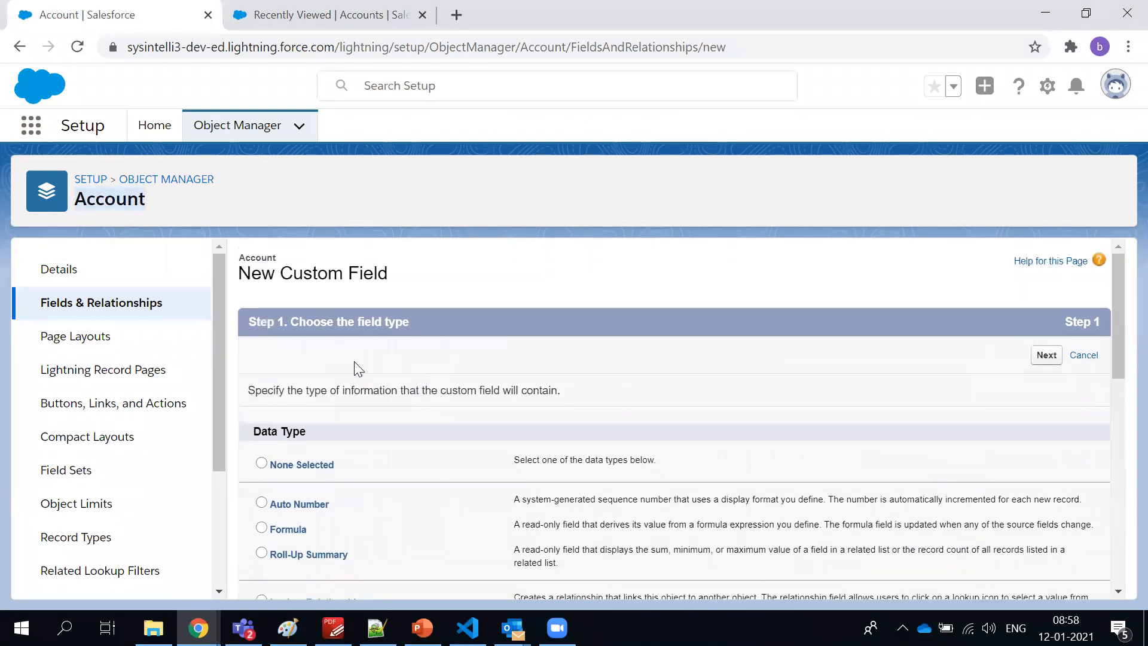
pyautogui.click(127, 312)
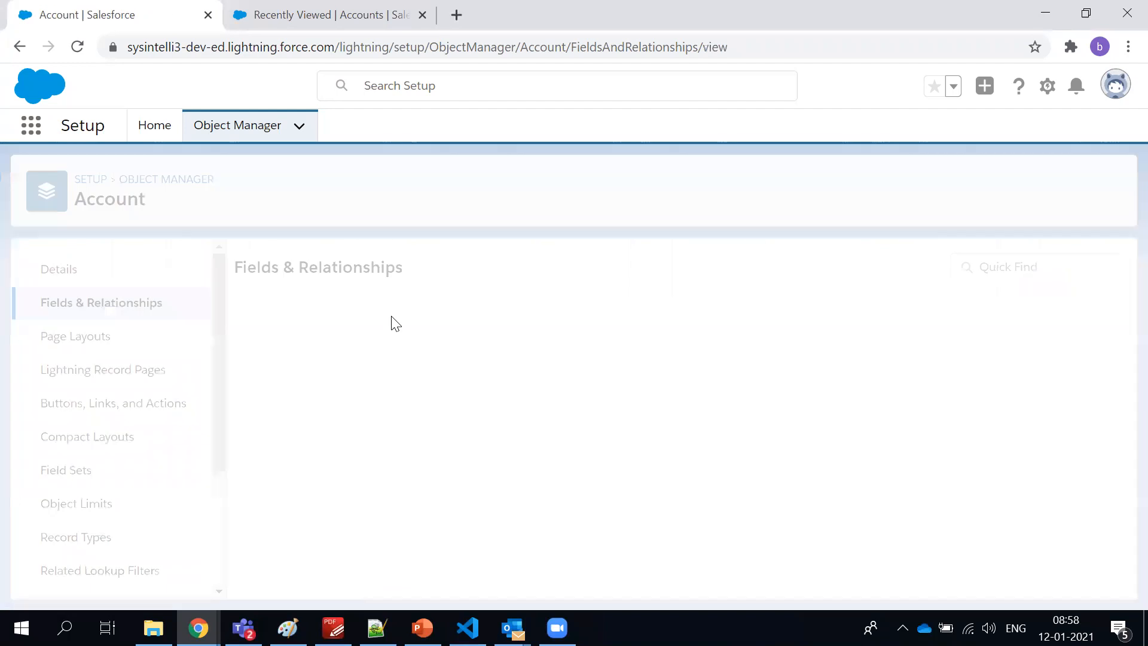
pyautogui.scroll(-6, 397, 413)
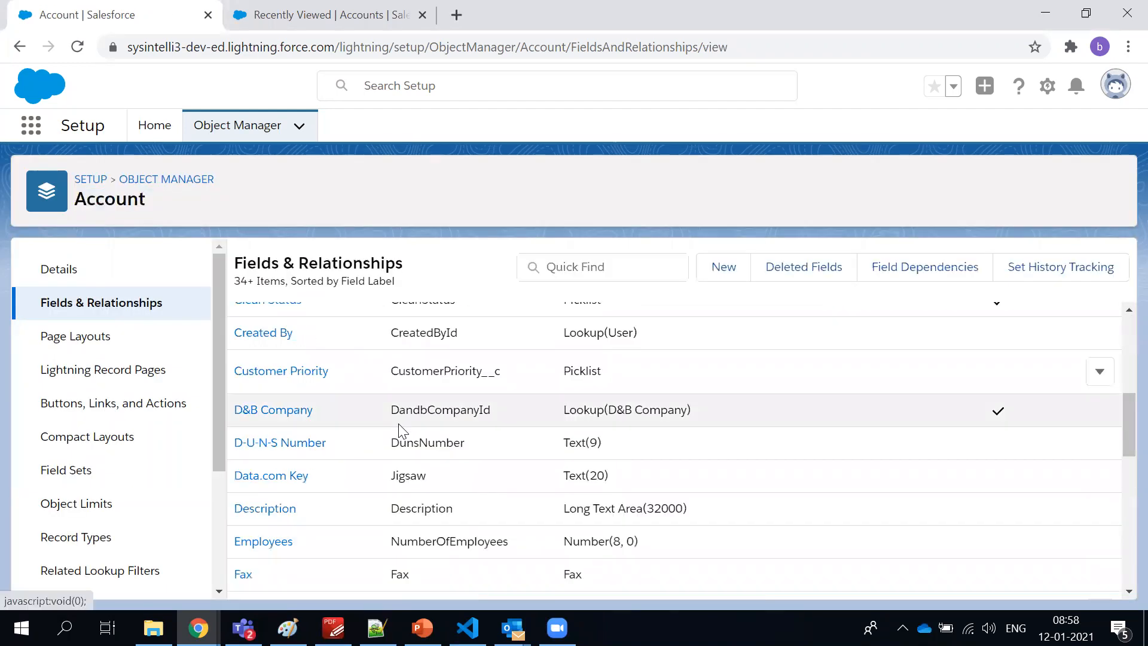
pyautogui.scroll(-15, 398, 428)
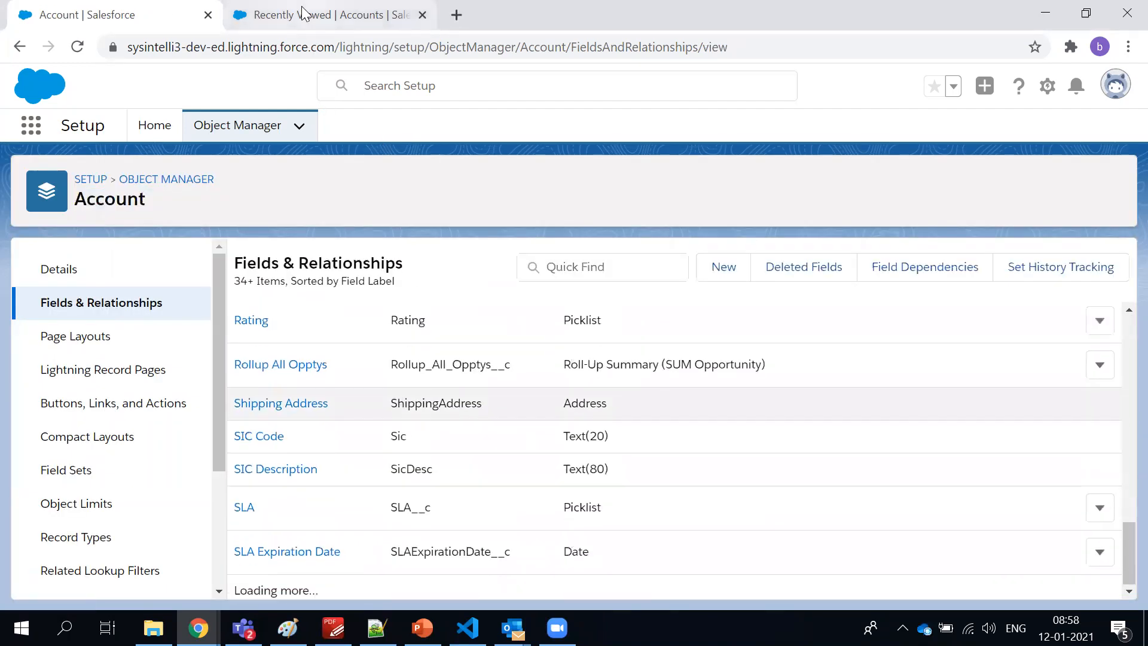
# - Switch to the browser tab with the Recently Viewed accounts list and place the cursor in the list search
pyautogui.click(305, 15)
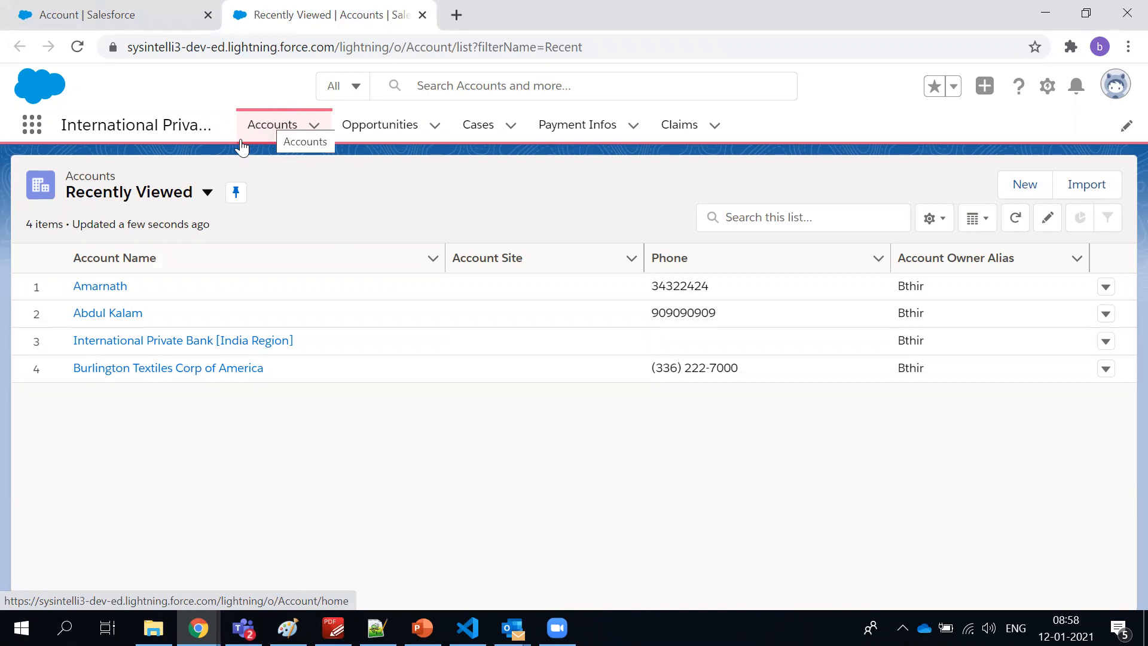
pyautogui.click(797, 209)
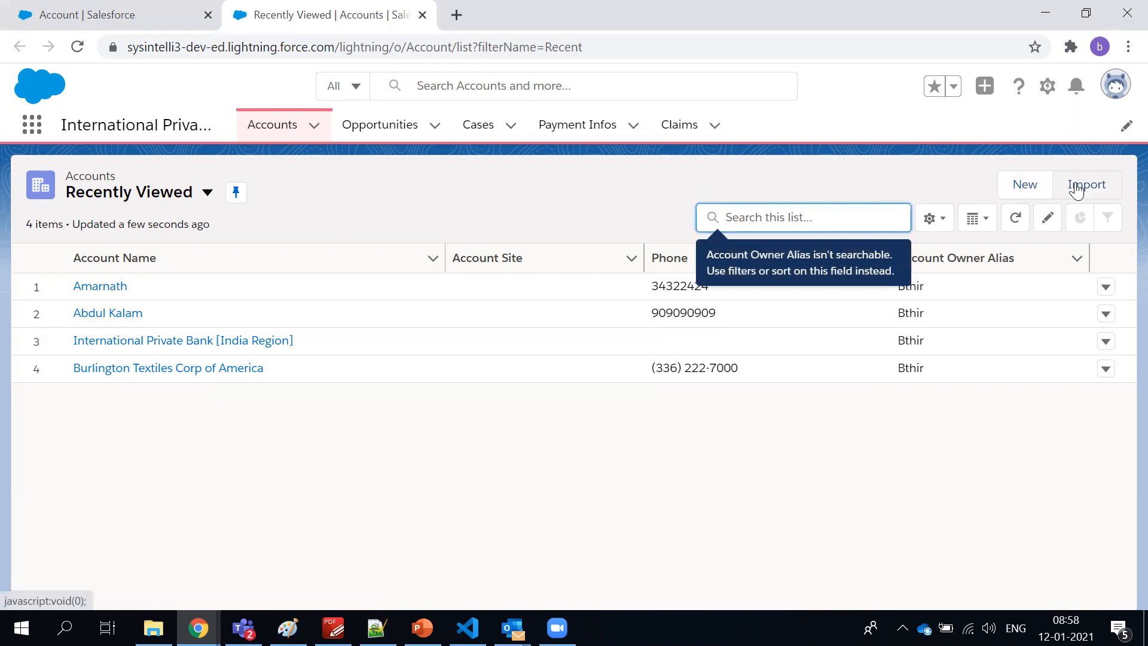
# - Start a new account from the Recently Viewed list, using the Supplier record type
pyautogui.click(212, 195)
pyautogui.click(367, 168)
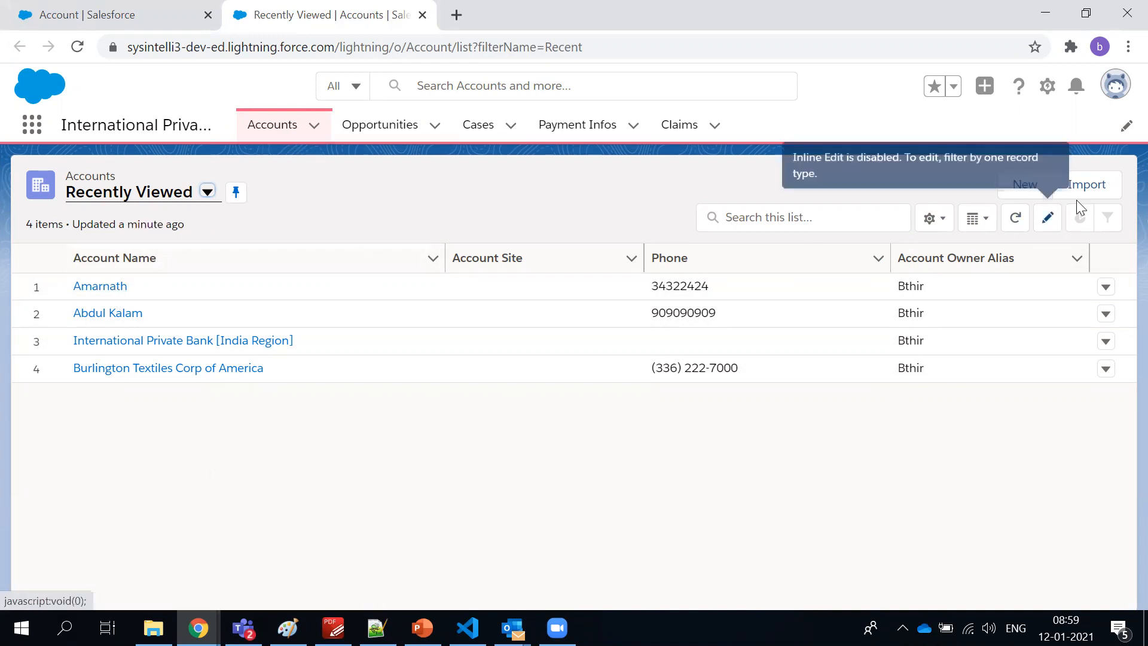
pyautogui.click(1003, 189)
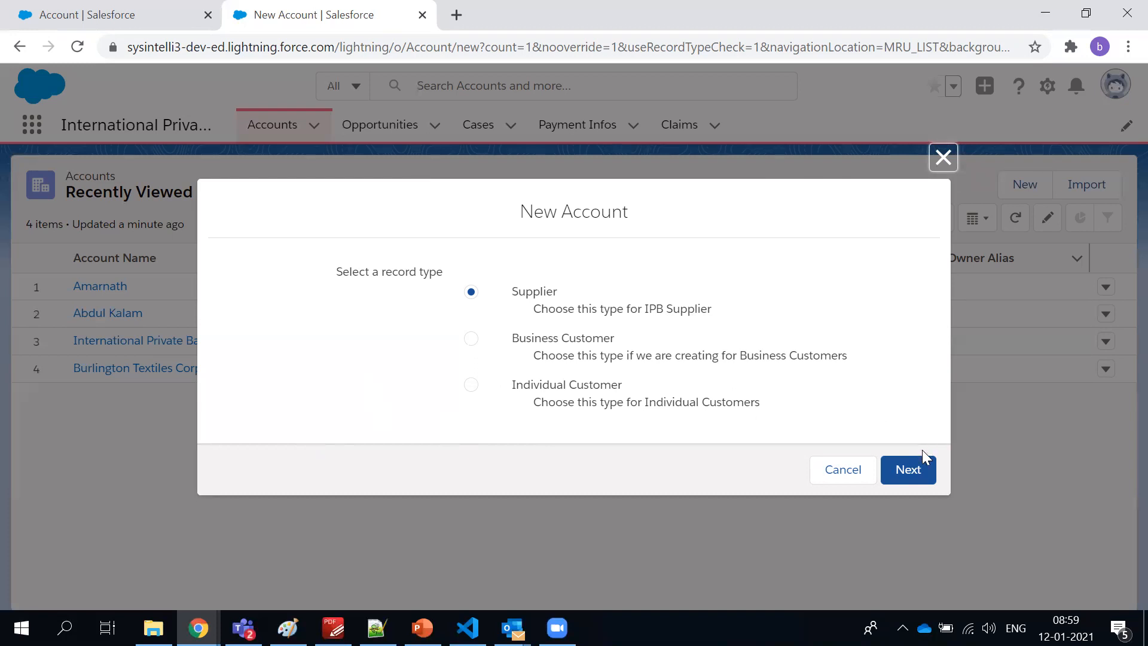
pyautogui.click(919, 471)
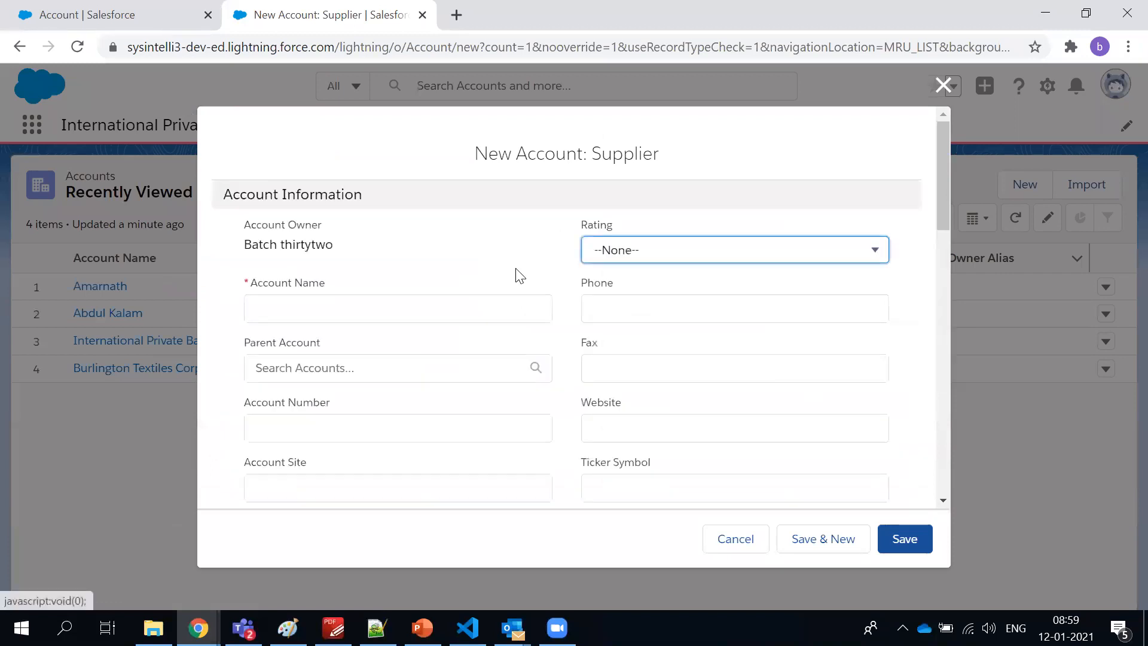
# - Look through the fields of the New Account: Supplier form and highlight its title
pyautogui.scroll(-8, 529, 277)
pyautogui.scroll(-5, 534, 277)
pyautogui.scroll(15, 535, 276)
pyautogui.tripleClick(598, 159)
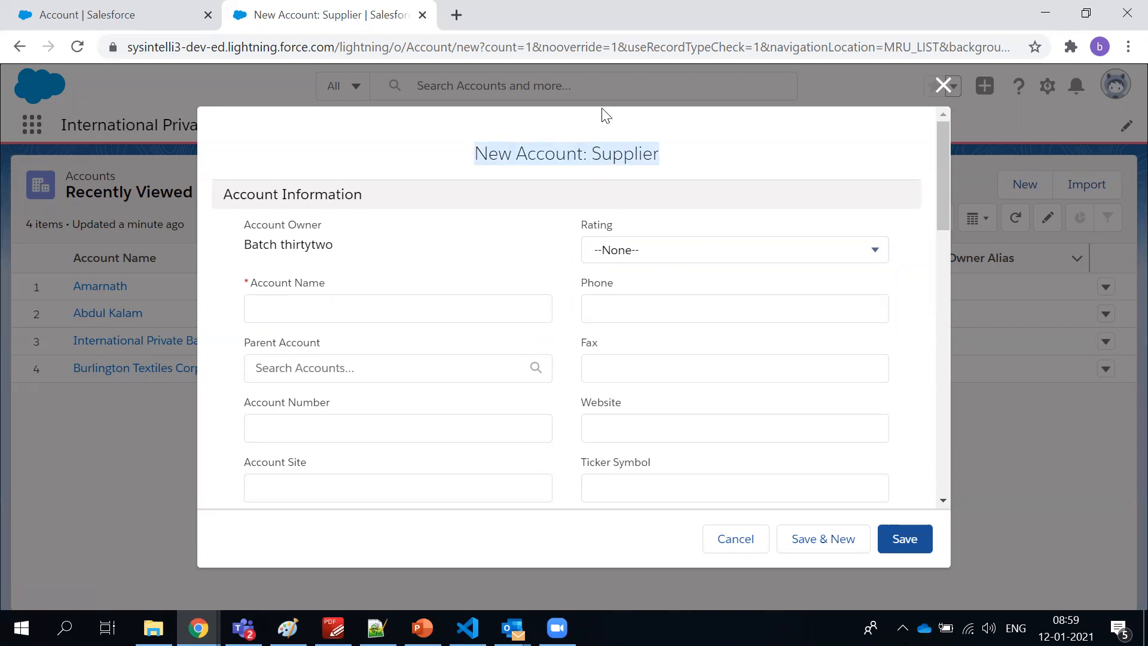
pyautogui.scroll(-3, 487, 251)
pyautogui.scroll(3, 487, 247)
pyautogui.click(498, 241)
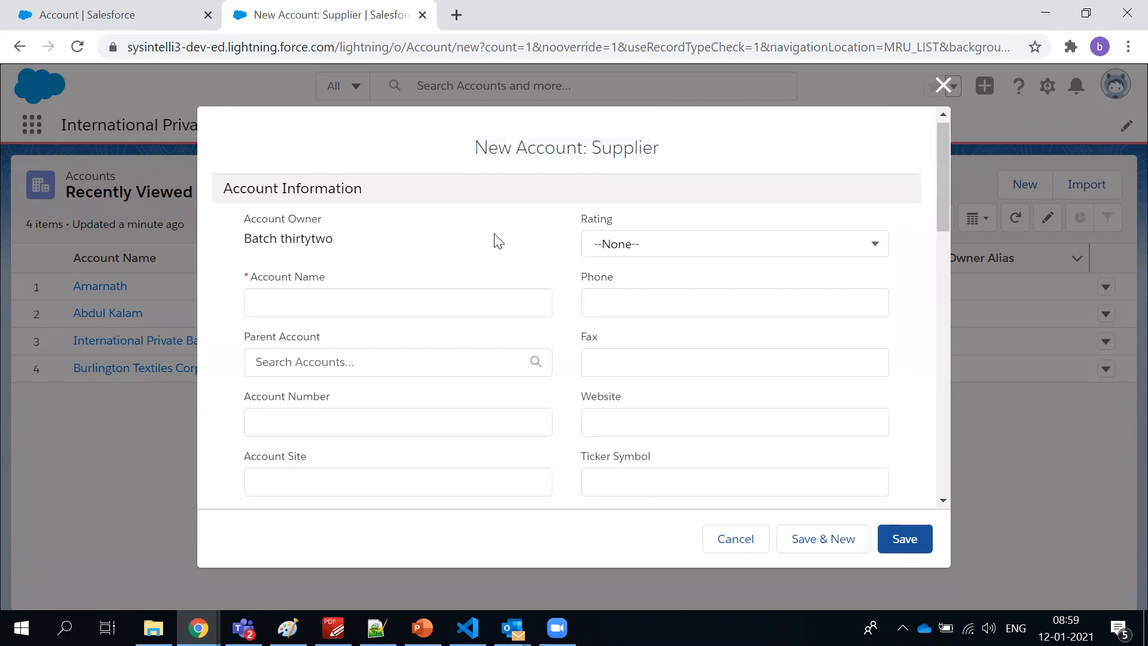
pyautogui.scroll(-3, 496, 241)
pyautogui.scroll(3, 499, 241)
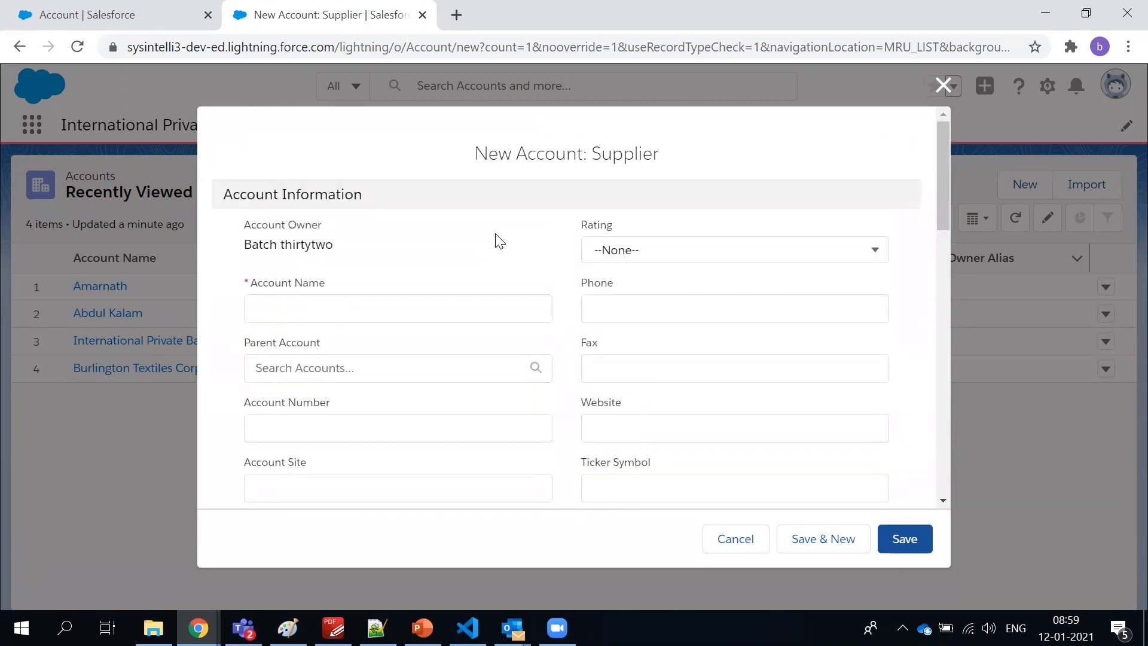
# - Check the Account object's Fields & Relationships list, then examine the new account form down to its address and additional information sections
pyautogui.click(119, 14)
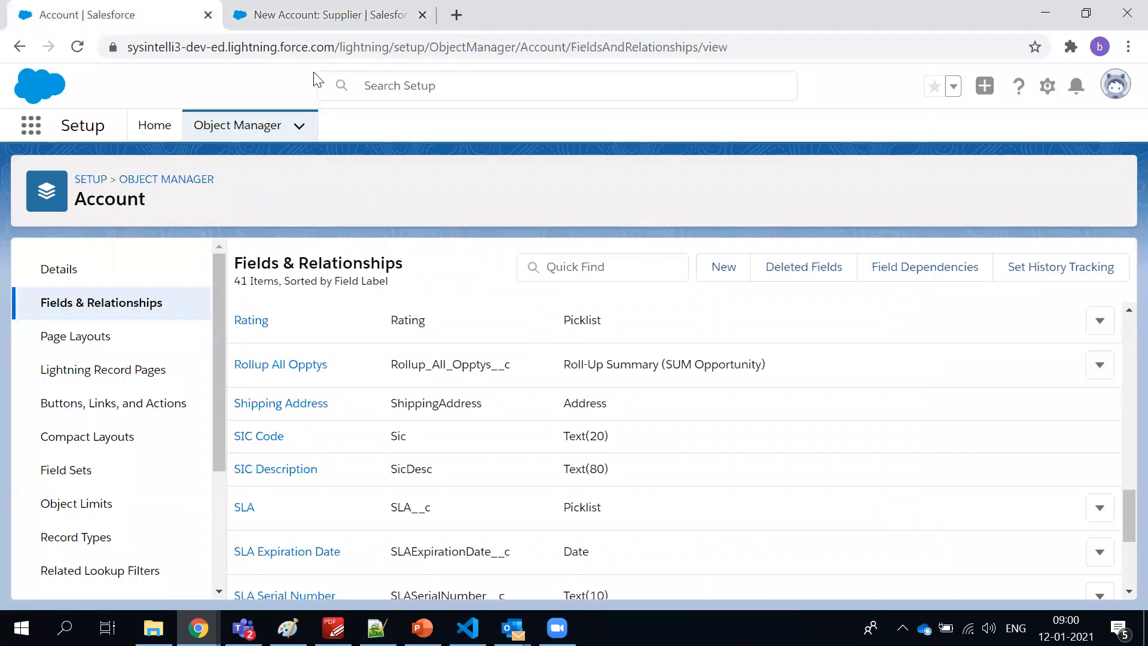
pyautogui.click(304, 26)
pyautogui.scroll(-1, 401, 338)
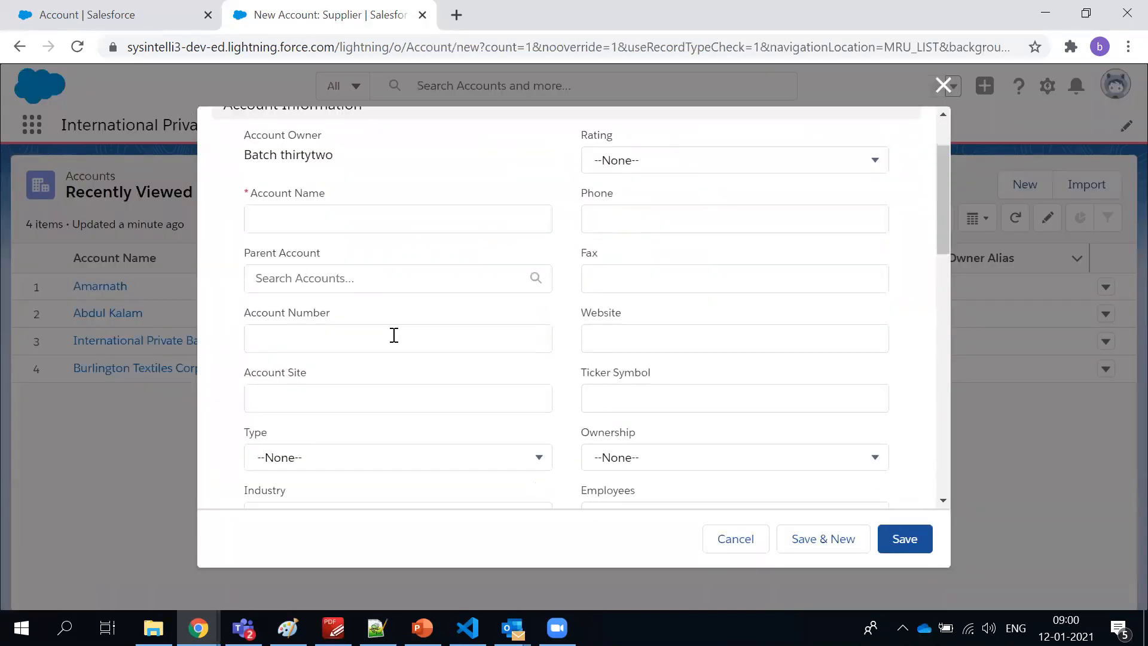
pyautogui.scroll(-3, 394, 334)
pyautogui.scroll(-10, 394, 335)
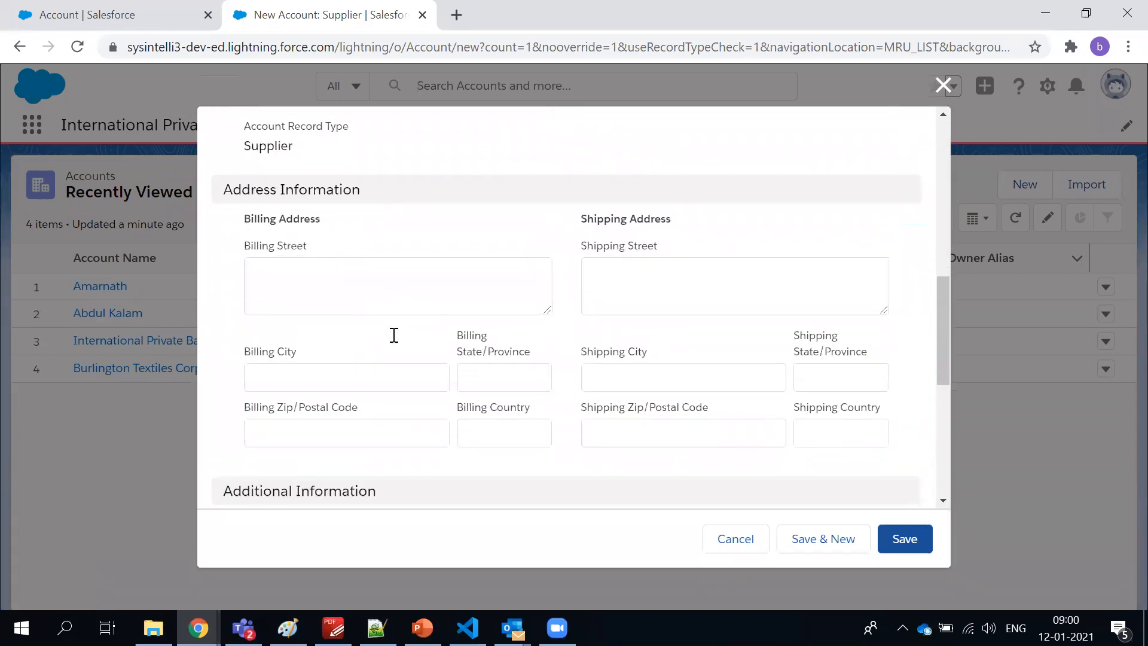
pyautogui.scroll(5, 393, 344)
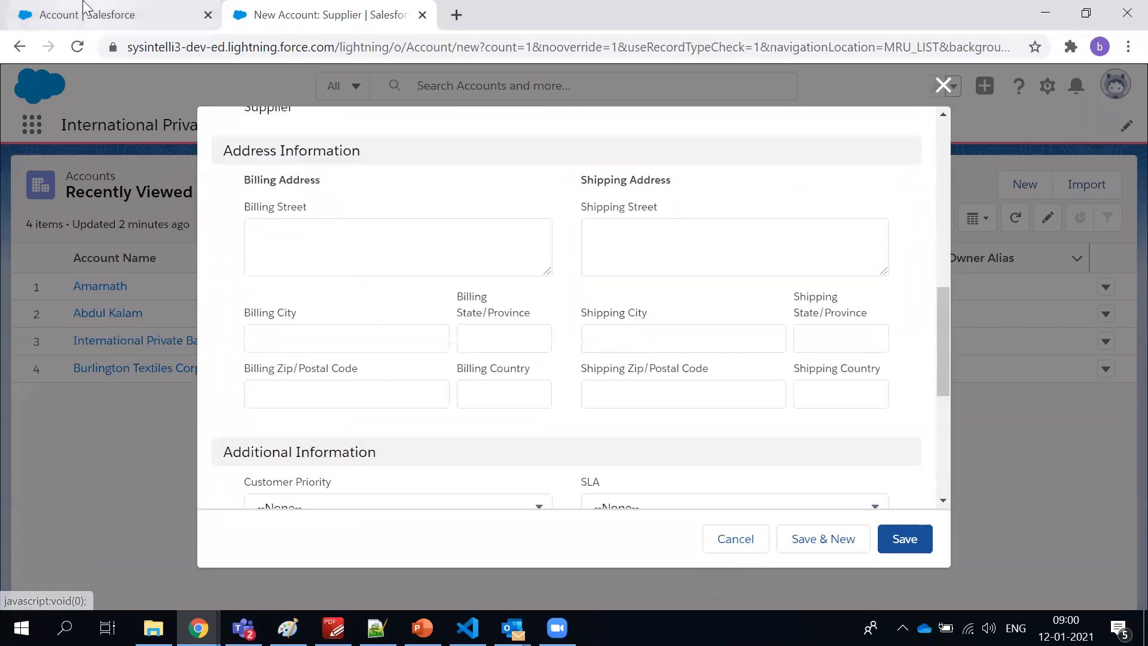
# - Start a new custom field on the Account object in Setup, choose the Email data type and proceed to the field details
pyautogui.click(90, 14)
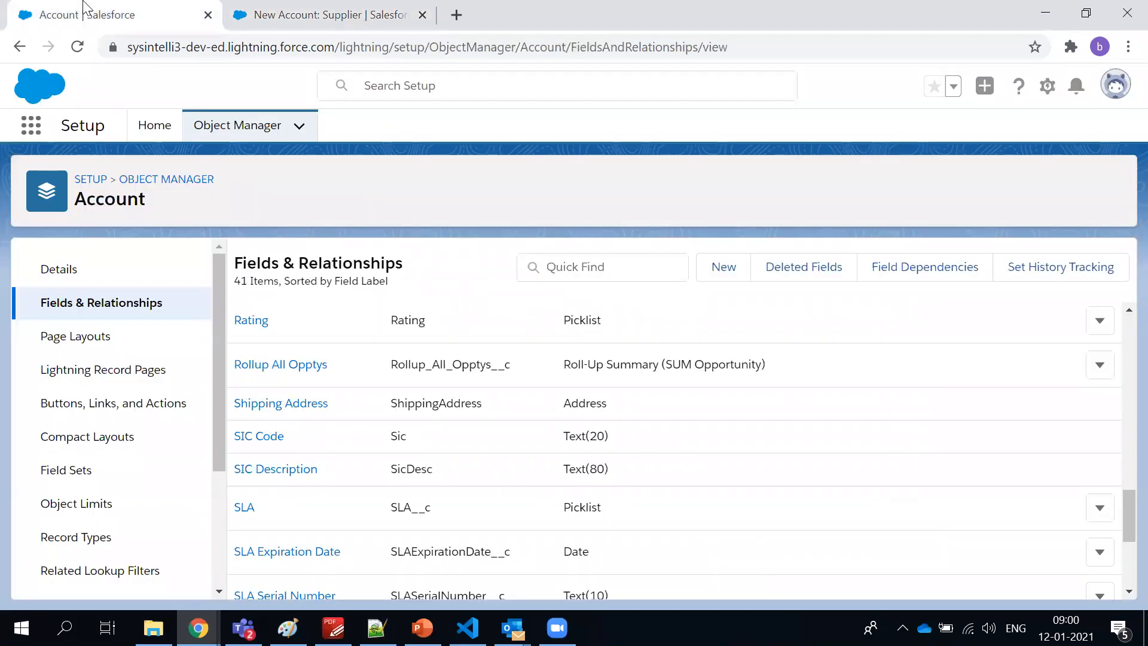
pyautogui.click(704, 271)
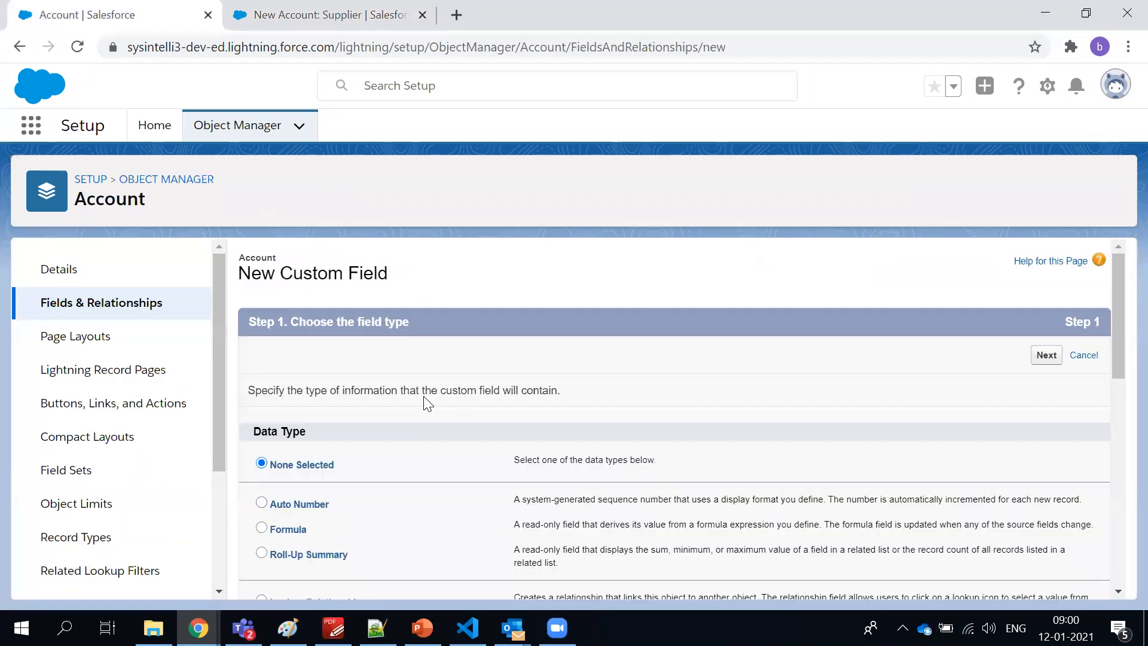
pyautogui.scroll(-4, 427, 405)
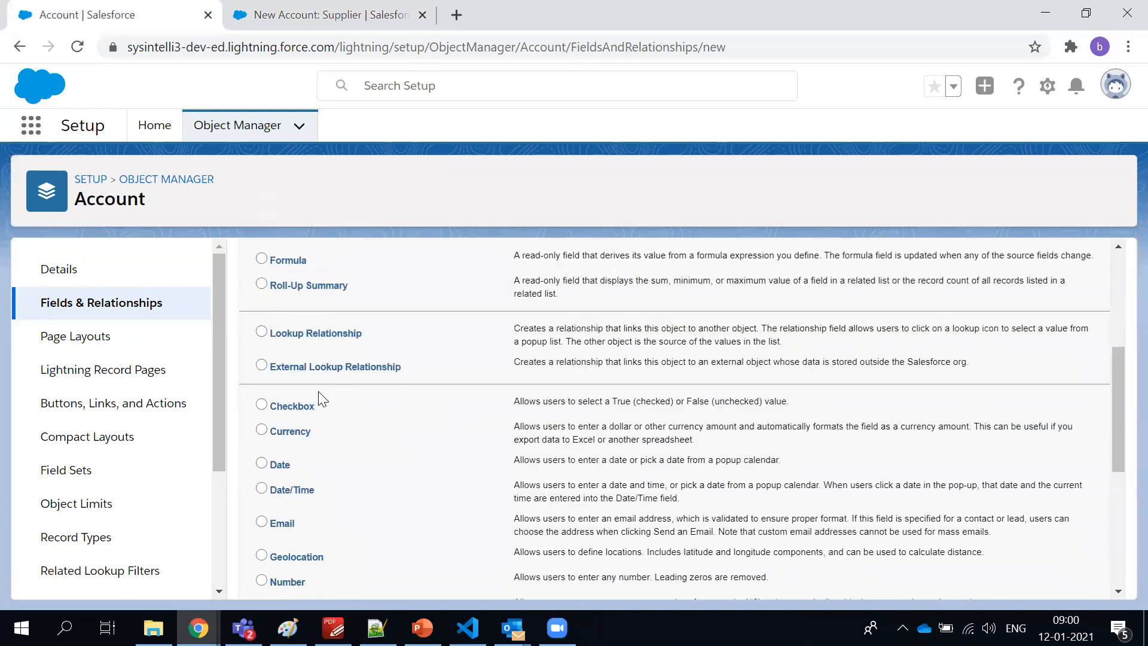
pyautogui.scroll(-3, 319, 397)
pyautogui.click(277, 345)
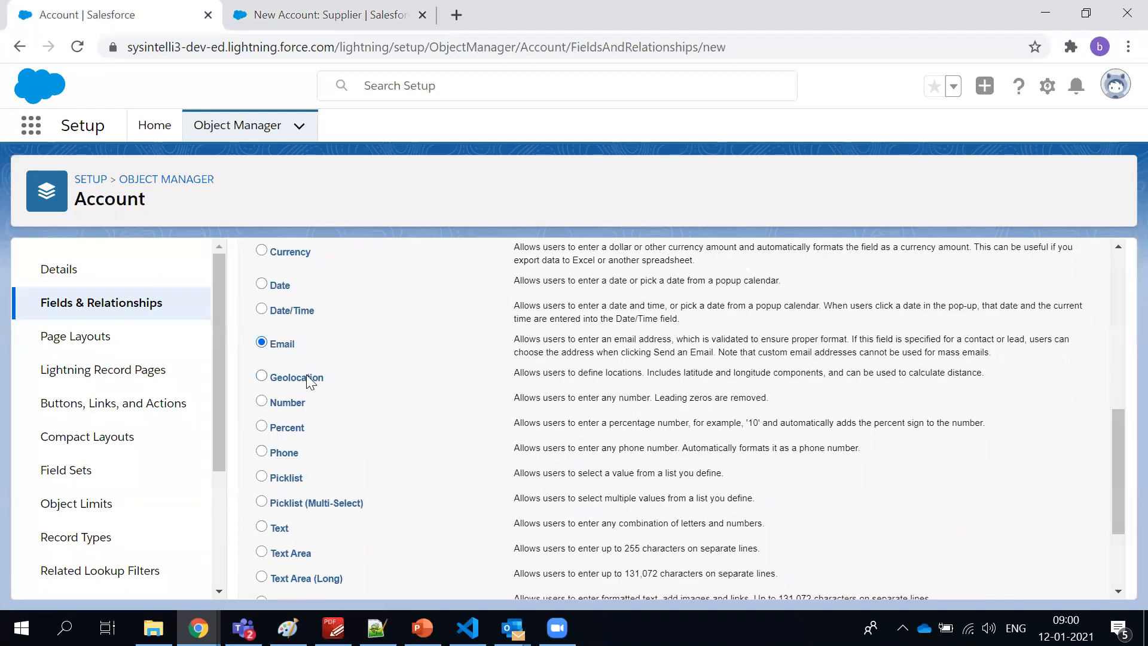
pyautogui.scroll(7, 596, 415)
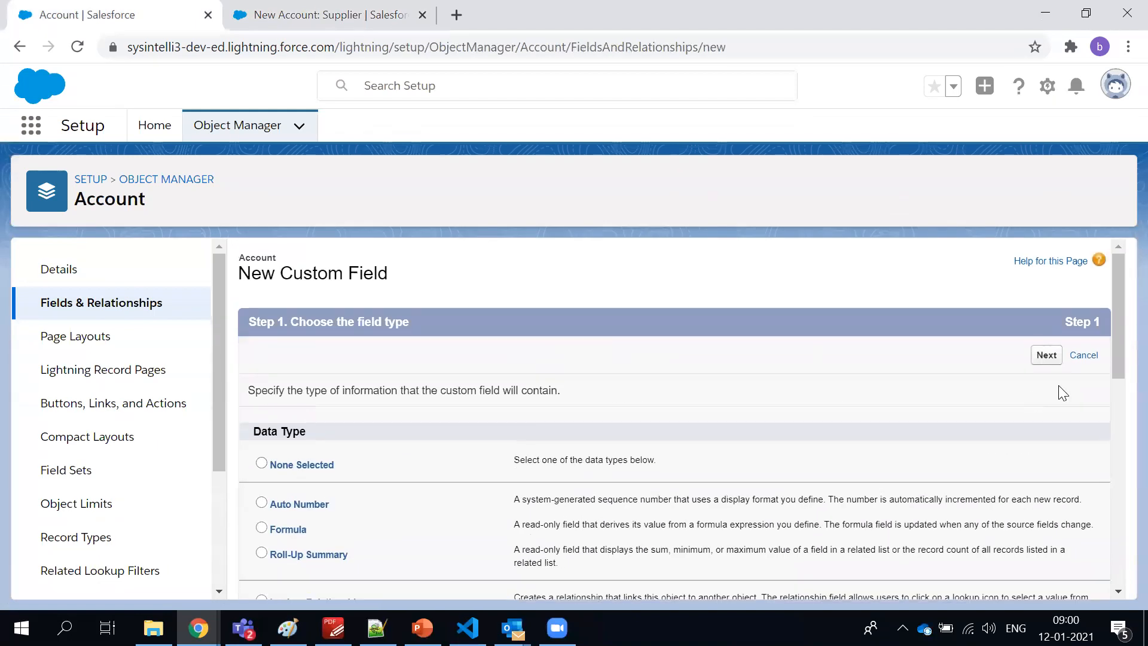
pyautogui.click(1045, 355)
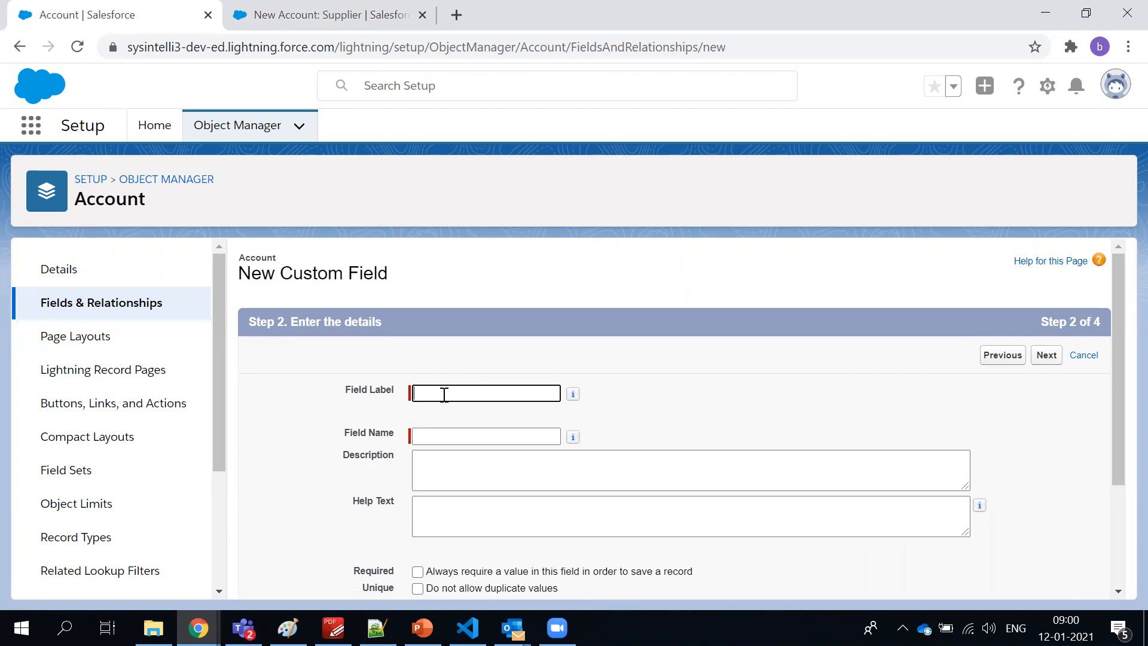
# - Label the custom field xyz Email with the field name xyz_Email, and proceed to field-level security
pyautogui.write('xyz Email')
pyautogui.click(673, 432)
pyautogui.scroll(-3, 674, 431)
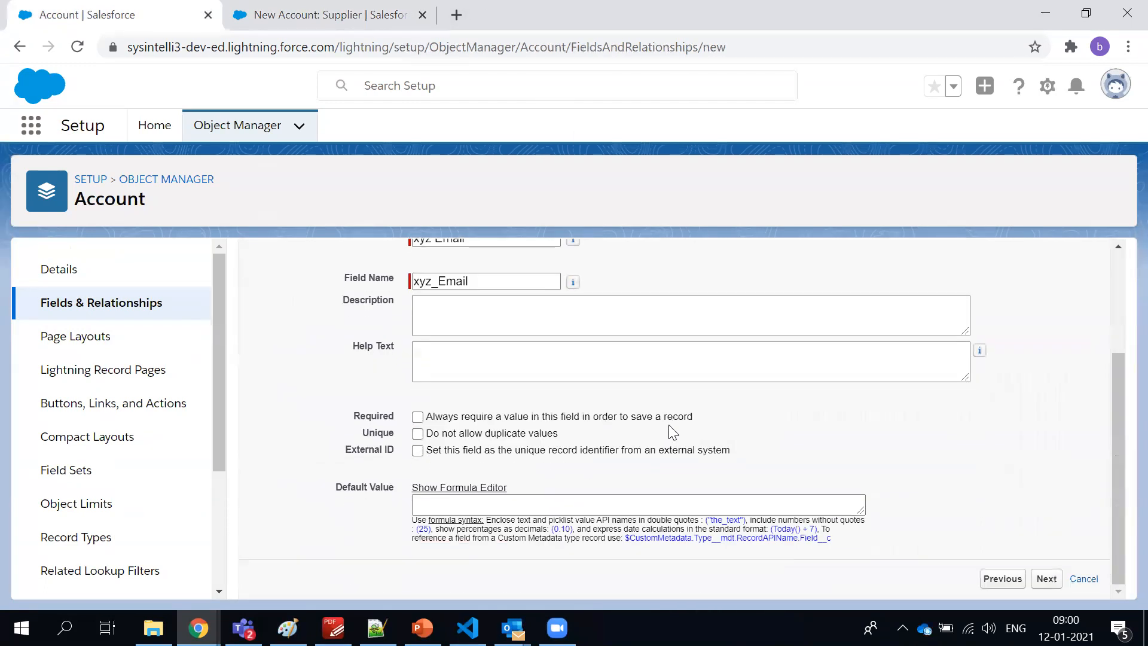
pyautogui.click(1045, 580)
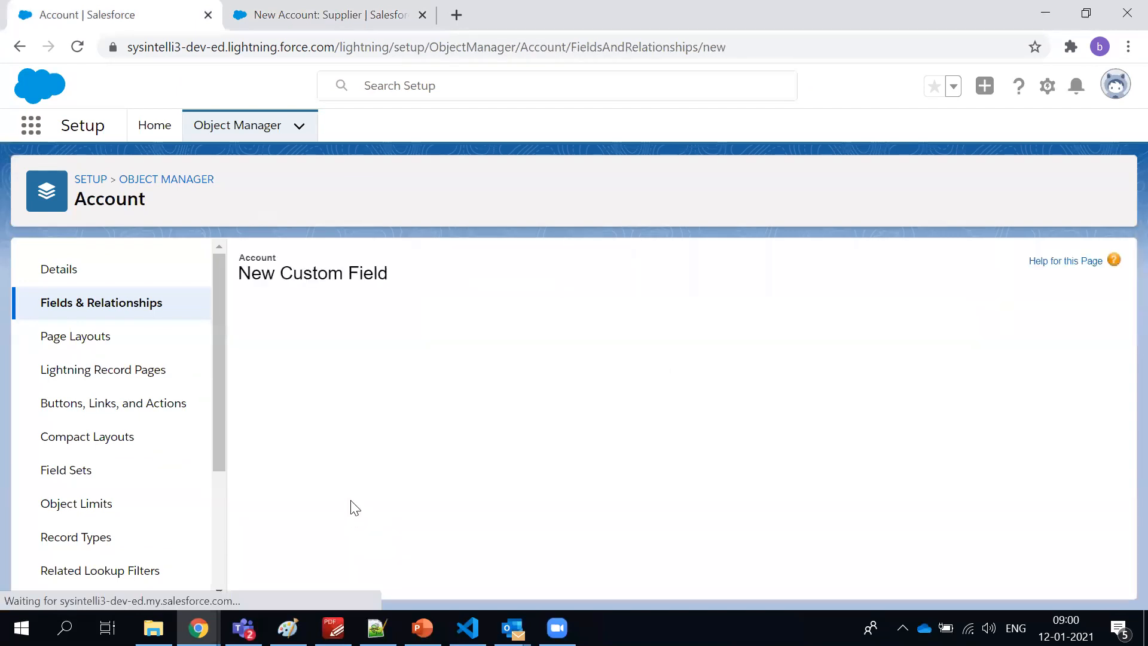
# - Go back to the field details to review the Required, Unique and External ID options, then return to field-level security
pyautogui.click(1013, 350)
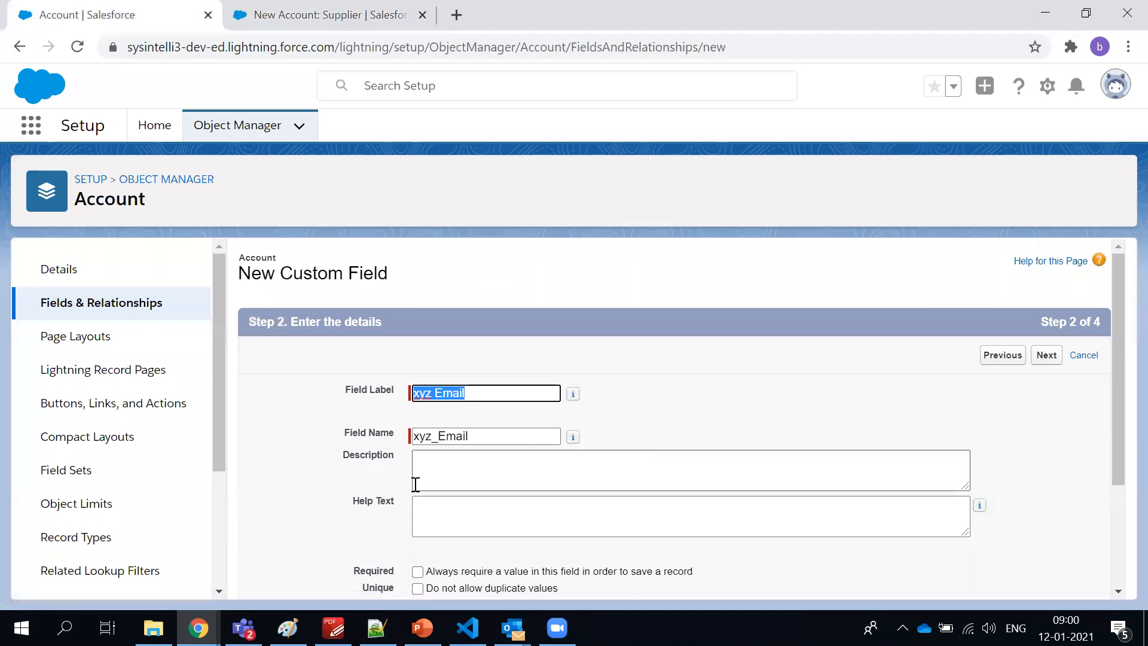
pyautogui.scroll(-3, 415, 478)
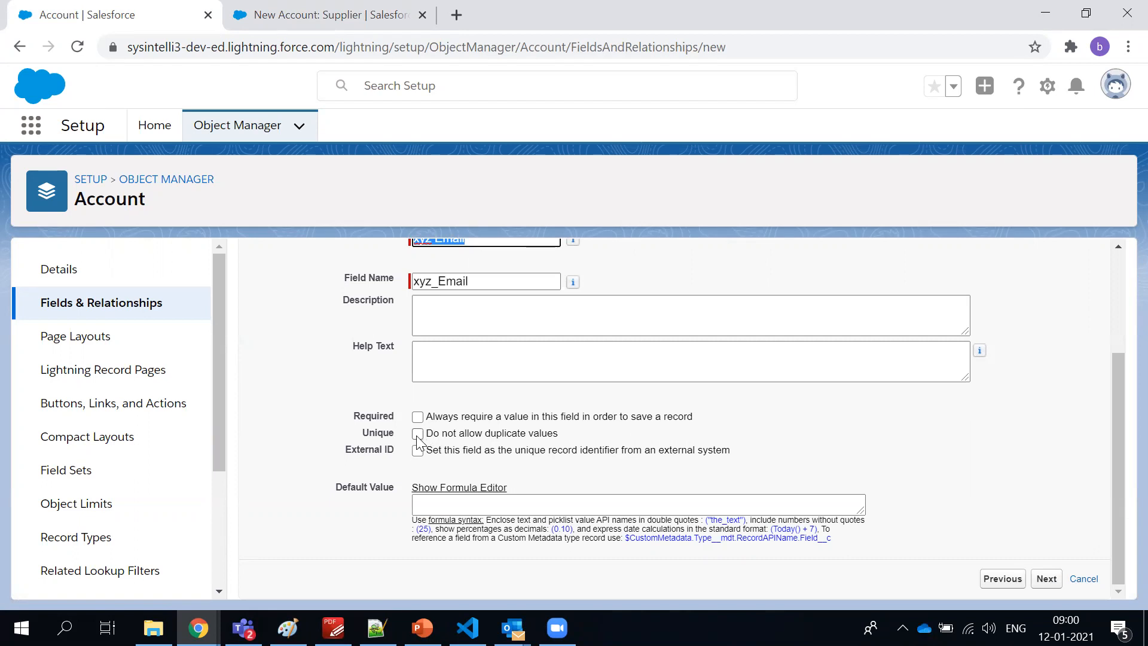
pyautogui.click(1040, 578)
# - Review which profiles can see the field, keep the default field-level security and proceed to the page layouts
pyautogui.scroll(-5, 834, 403)
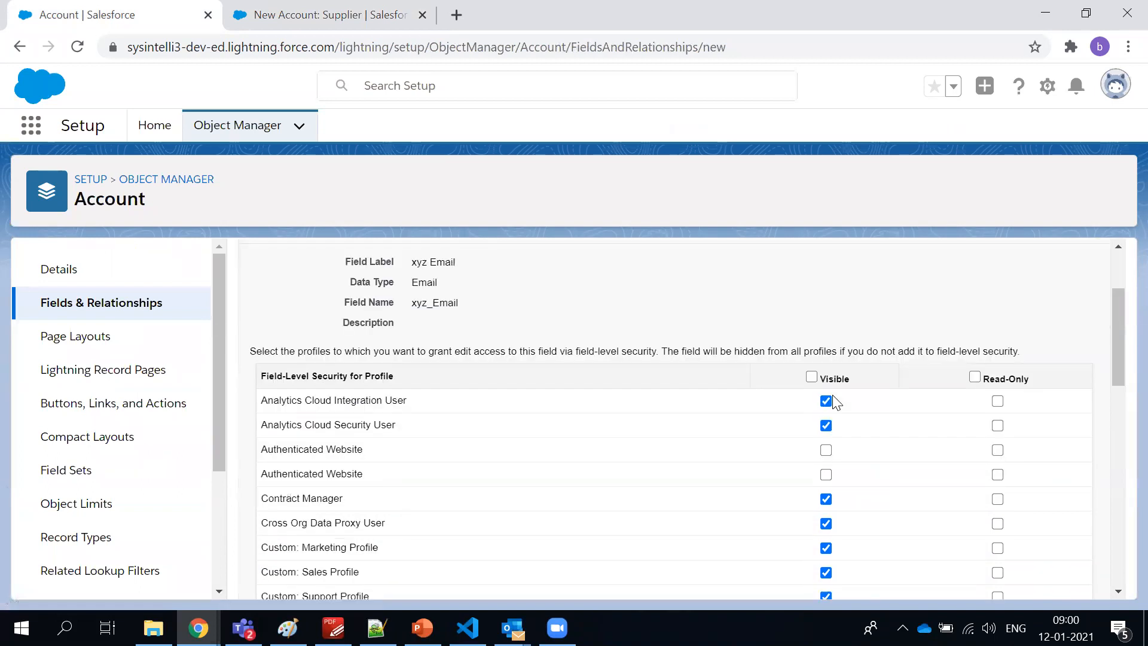
pyautogui.scroll(2, 351, 378)
pyautogui.scroll(-10, 358, 364)
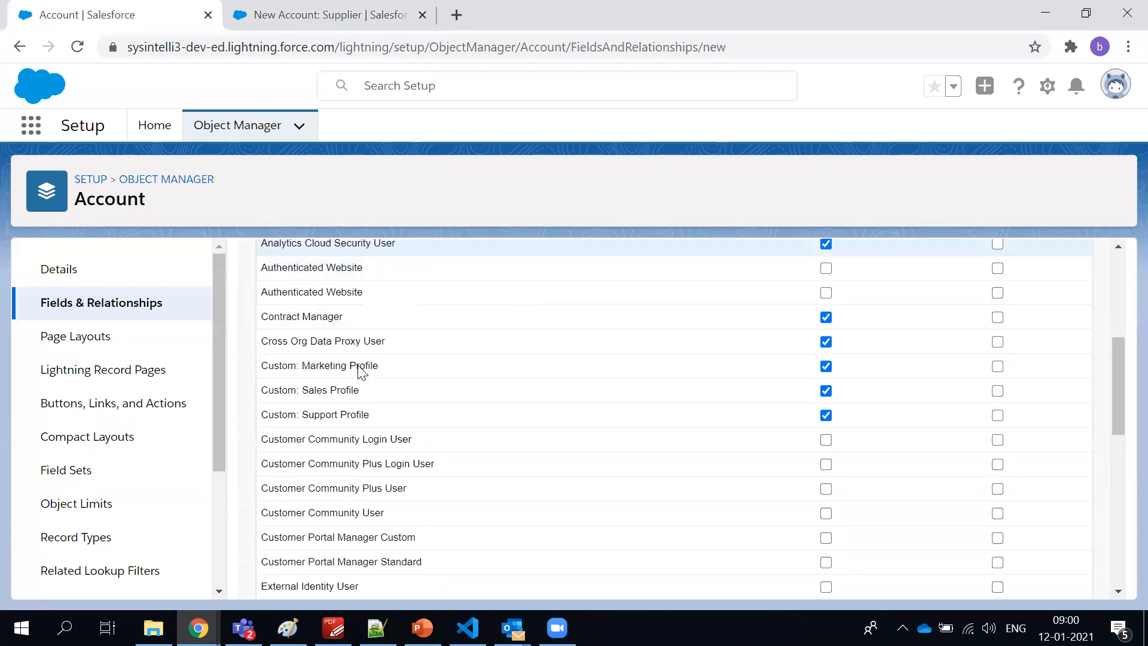
pyautogui.scroll(-2, 361, 382)
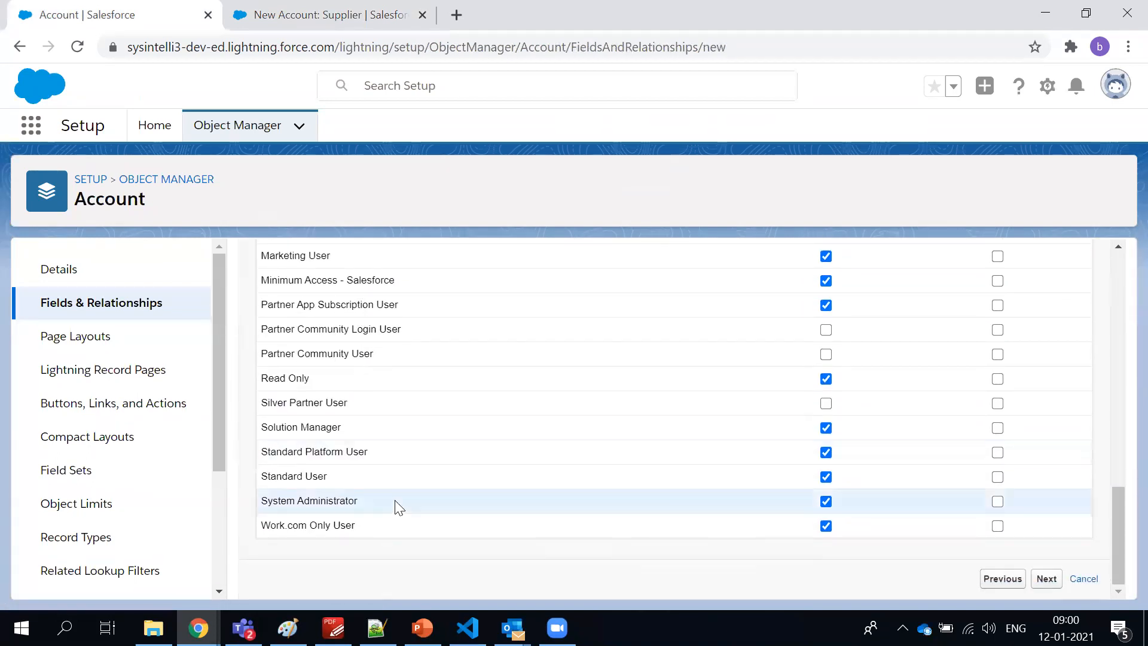
pyautogui.scroll(15, 397, 504)
pyautogui.click(1045, 358)
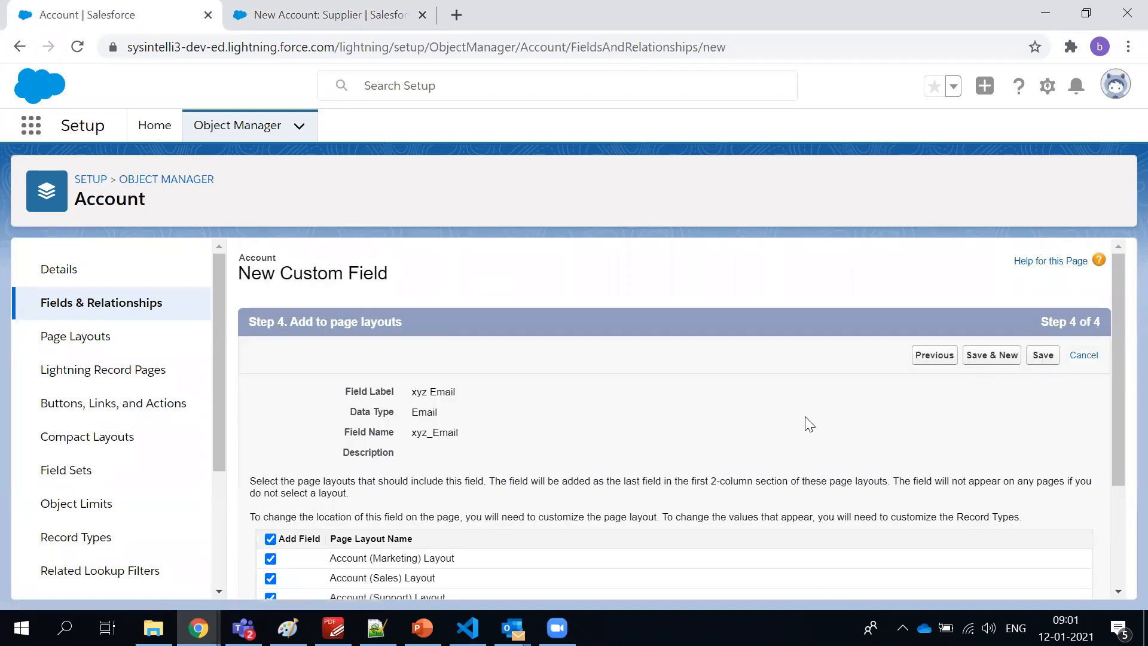
# - Keep the xyz Email field on all Account page layouts and save it
pyautogui.scroll(-3, 658, 401)
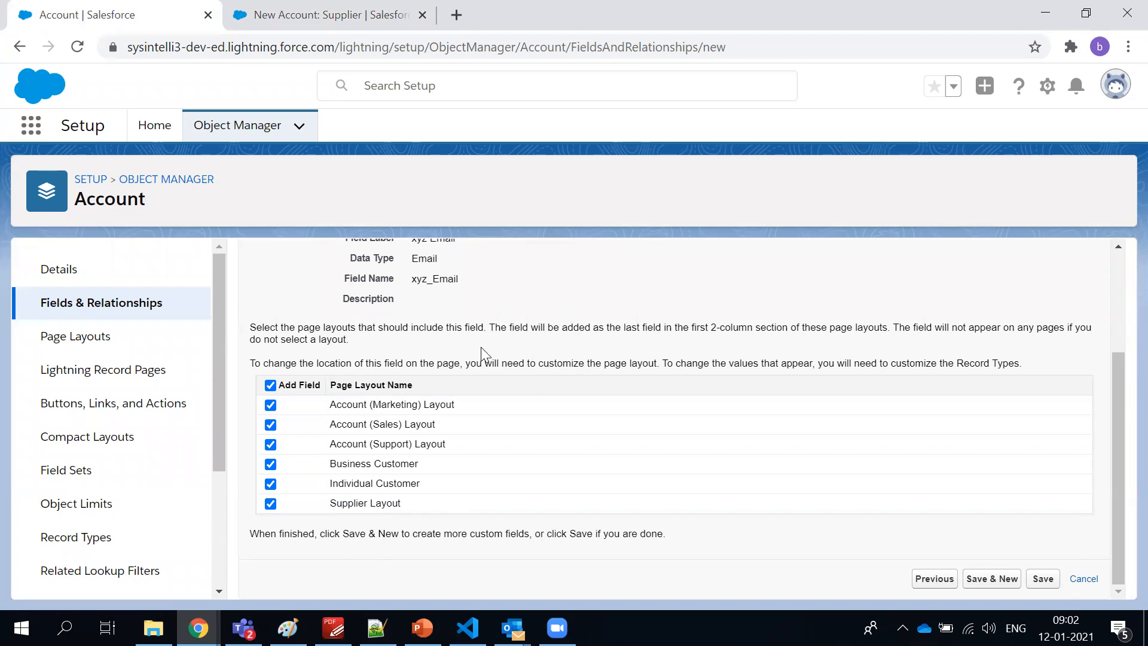
pyautogui.scroll(1, 483, 350)
pyautogui.scroll(-1, 806, 449)
pyautogui.click(1043, 578)
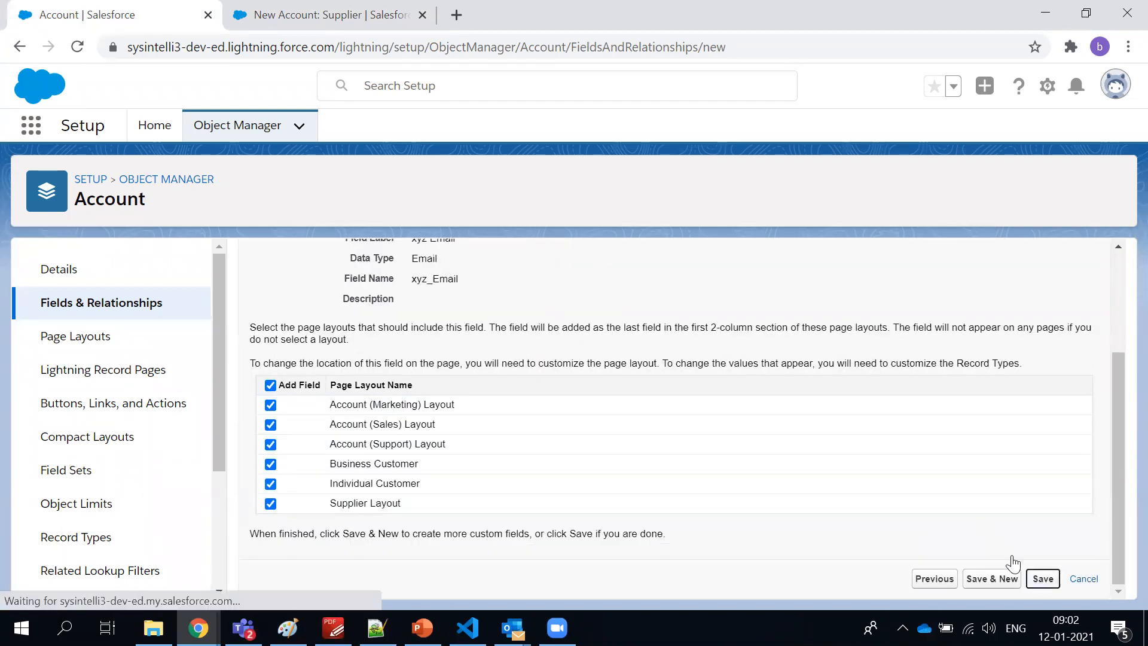
# - Close the open new account form in the Accounts browser tab and start another account with the Supplier record type
pyautogui.click(337, 14)
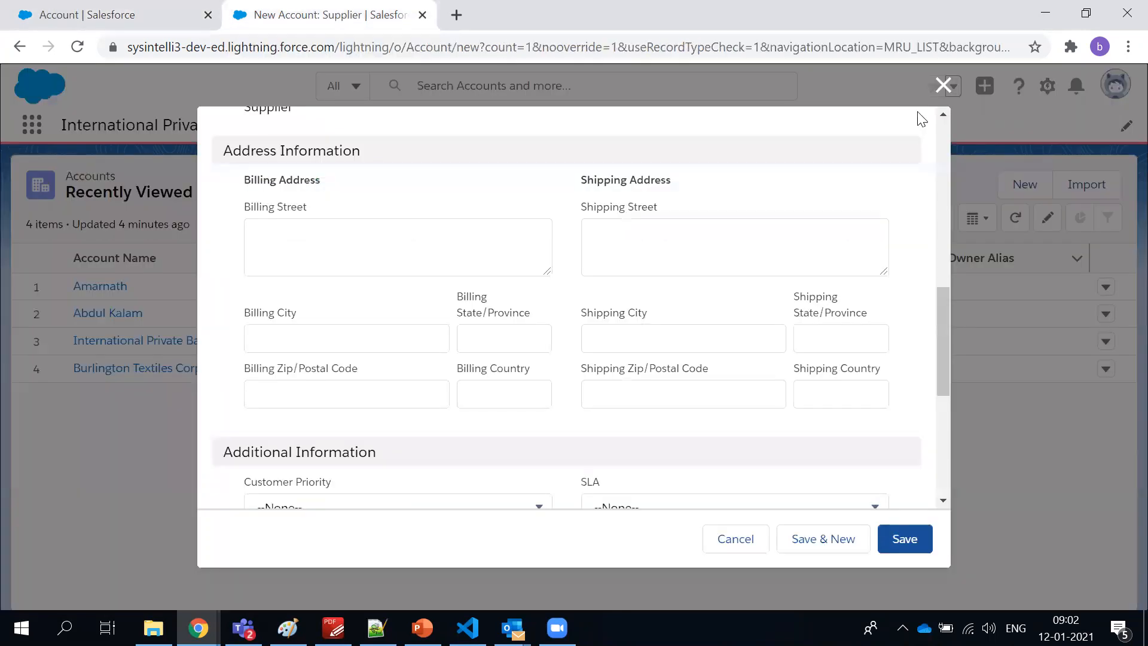
pyautogui.click(943, 85)
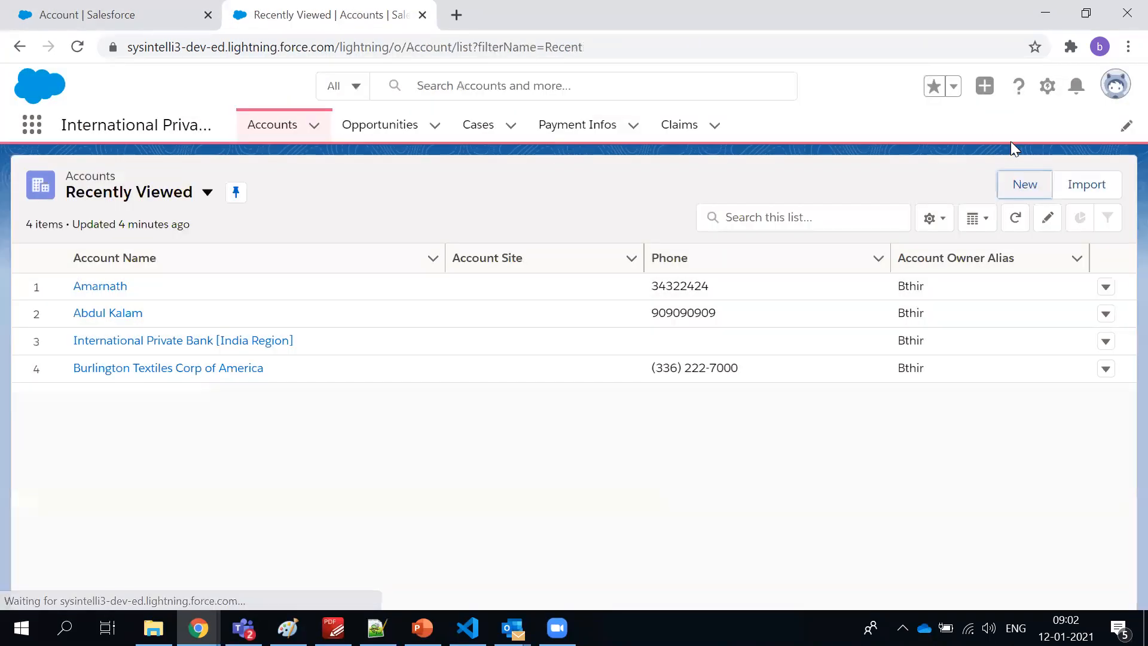
pyautogui.click(1013, 182)
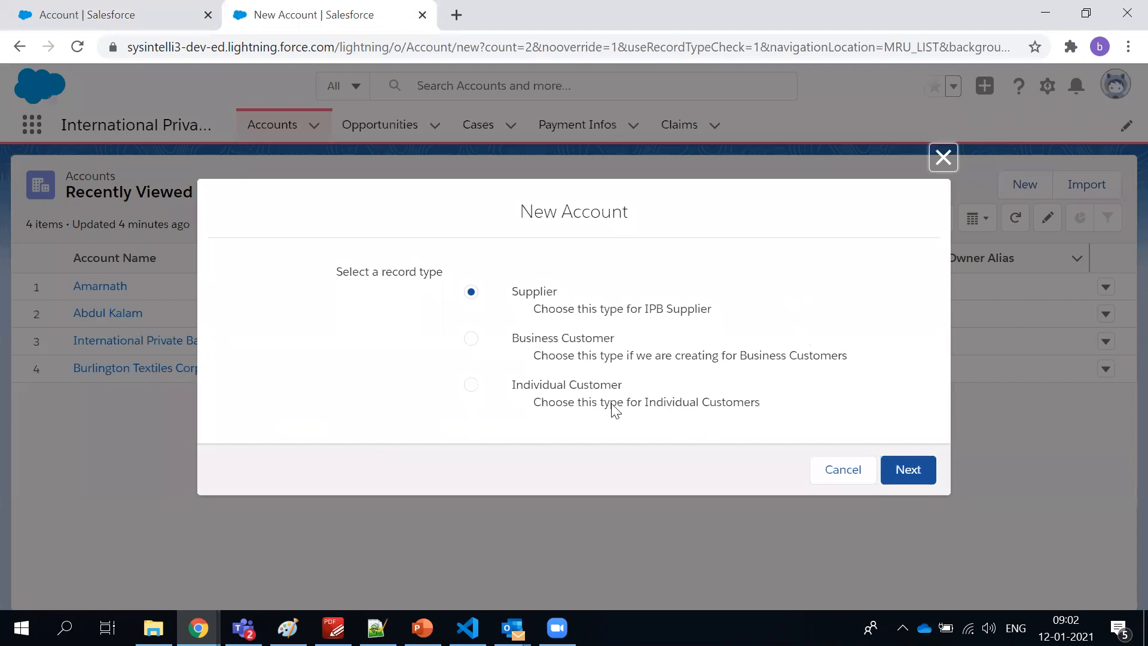
pyautogui.click(890, 464)
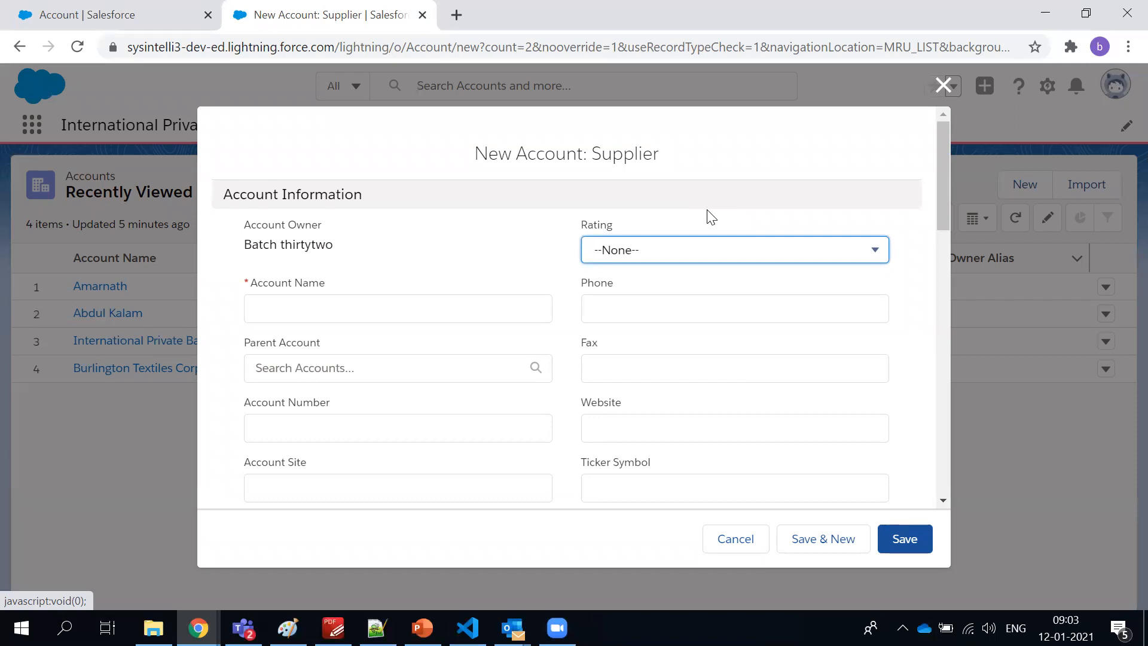
# - Look over the reopened Supplier account form, close it without saving and return to the Account object's Fields & Relationships list
pyautogui.hotkey('alt', 'Tab')
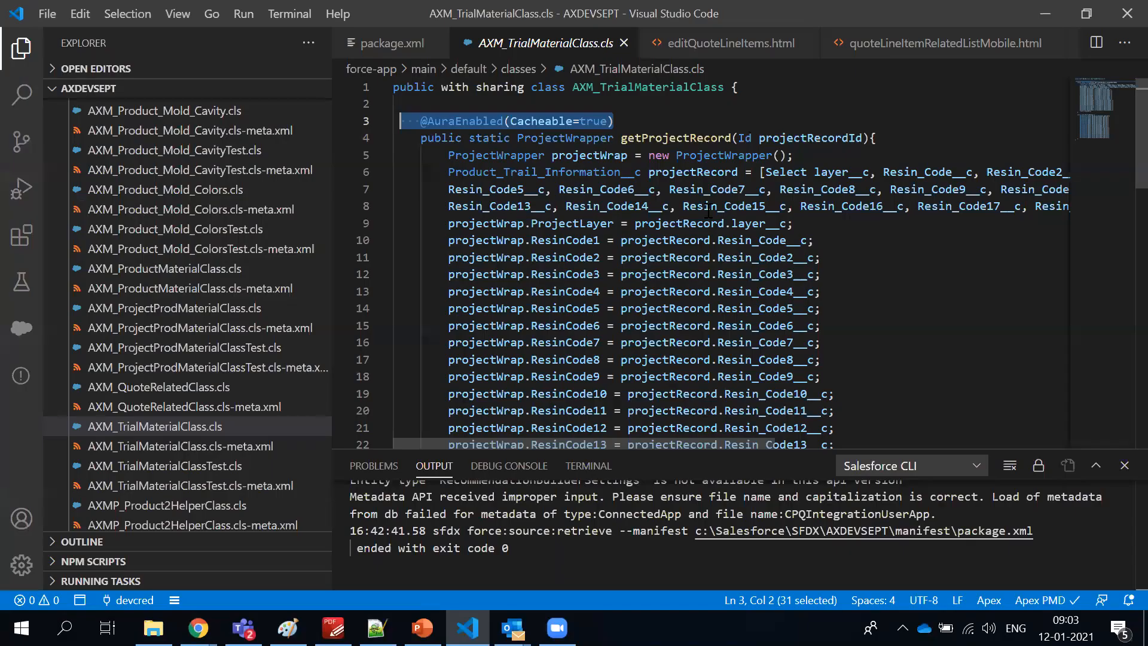
pyautogui.hotkey('alt', 'Tab')
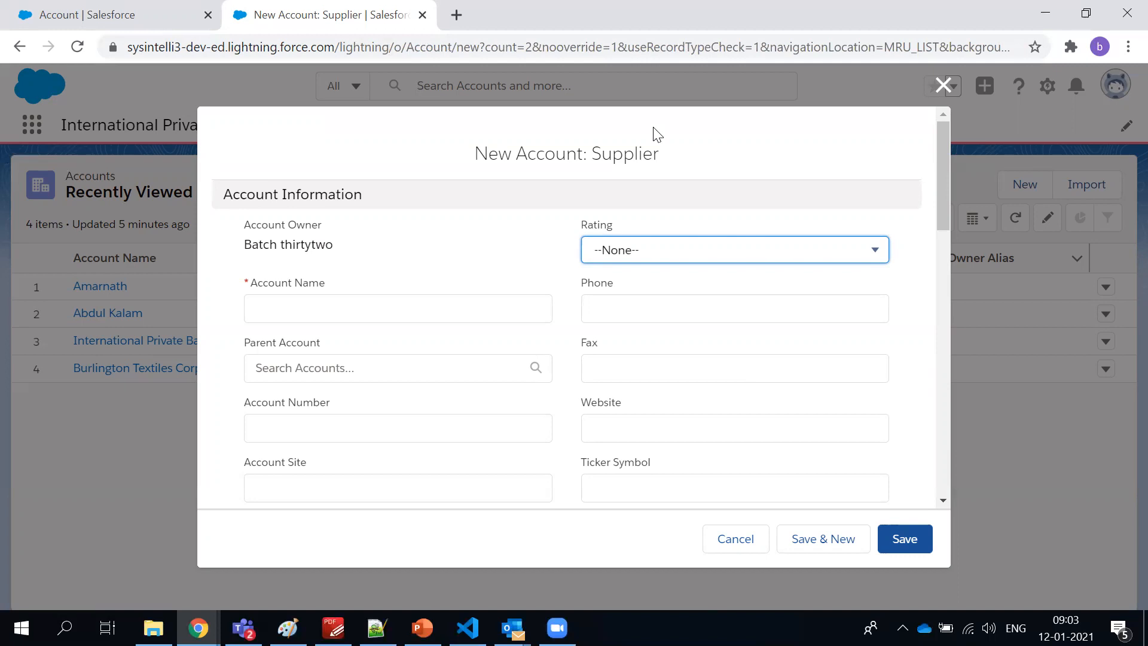
pyautogui.scroll(-3, 723, 146)
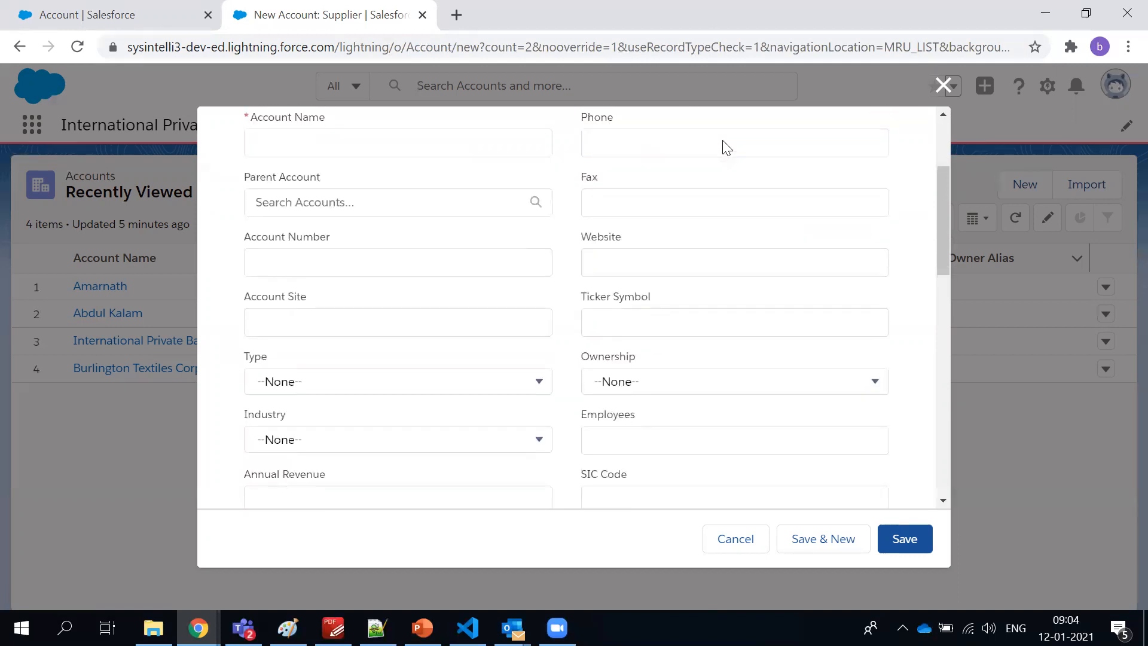
pyautogui.scroll(3, 722, 145)
pyautogui.click(940, 88)
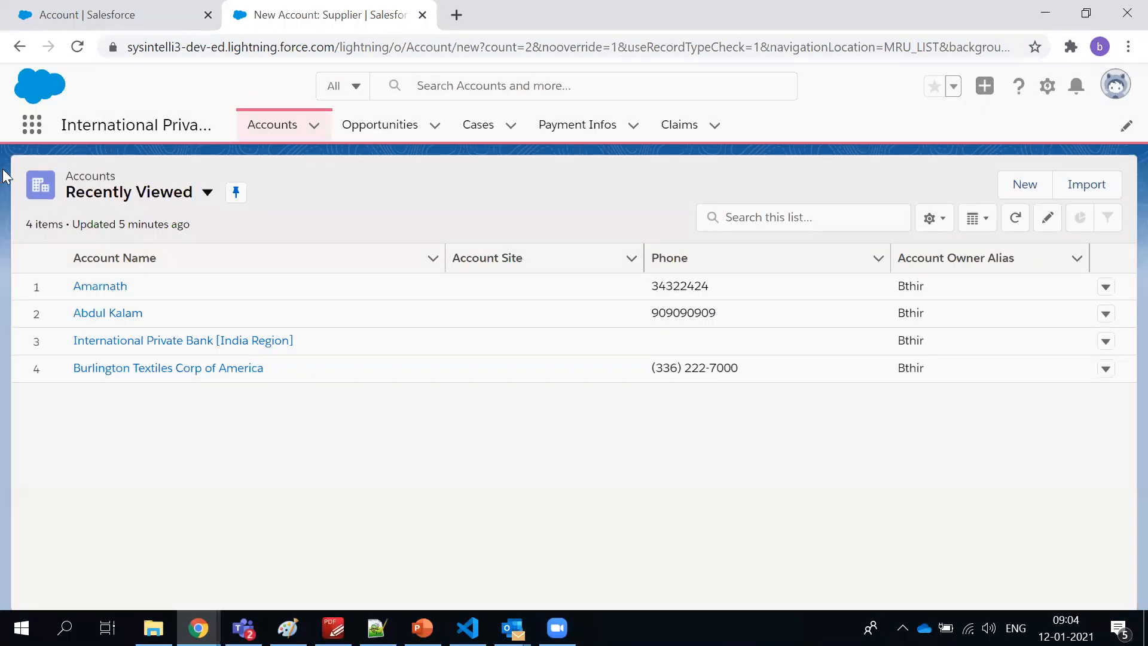
pyautogui.click(78, 17)
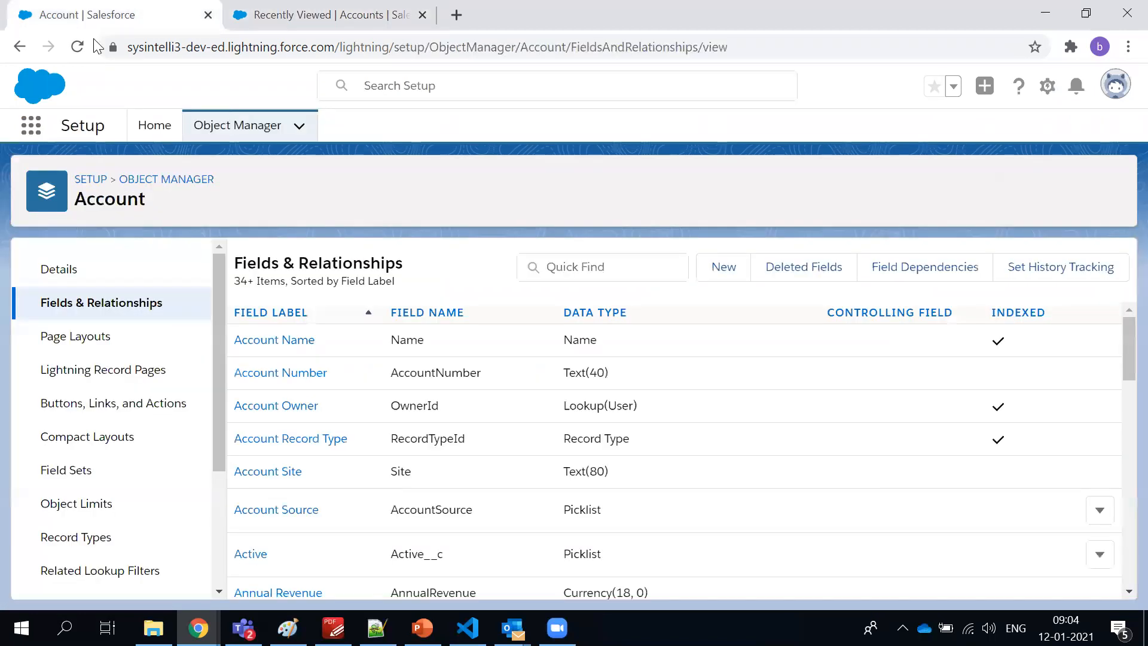
# - Open the full Object Manager list and browse through the standard objects
pyautogui.click(250, 125)
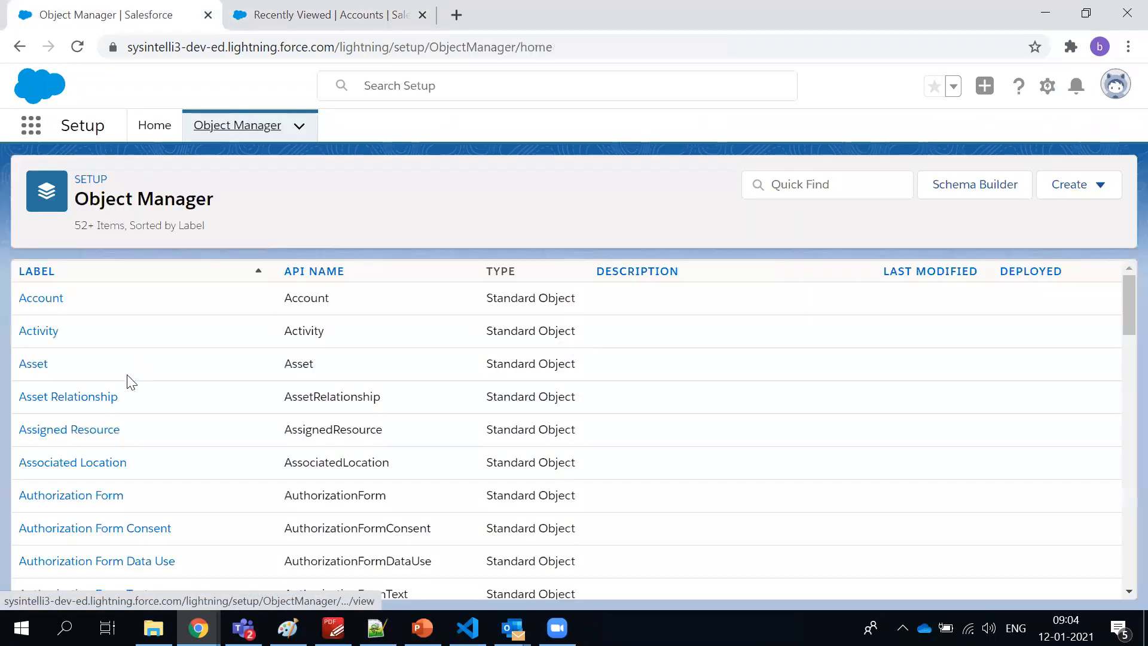
pyautogui.scroll(-20, 128, 379)
pyautogui.scroll(20, 118, 413)
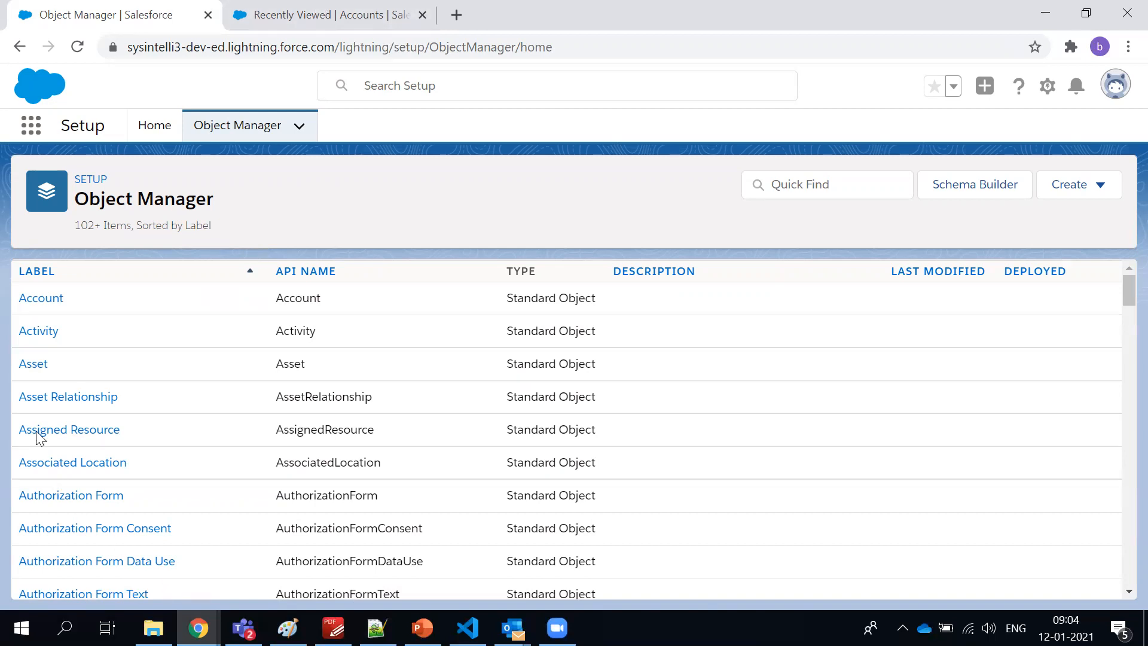
pyautogui.scroll(-15, 65, 358)
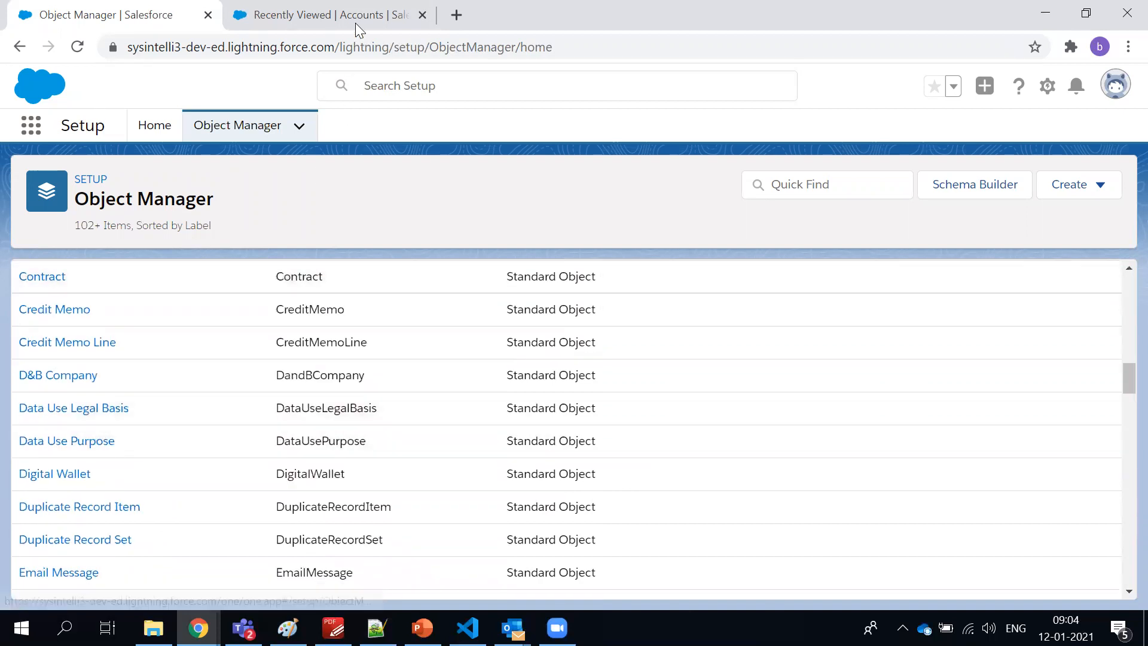
# - In the Accounts browser tab, start a new Supplier account and locate the xyz Email field on its form
pyautogui.click(355, 23)
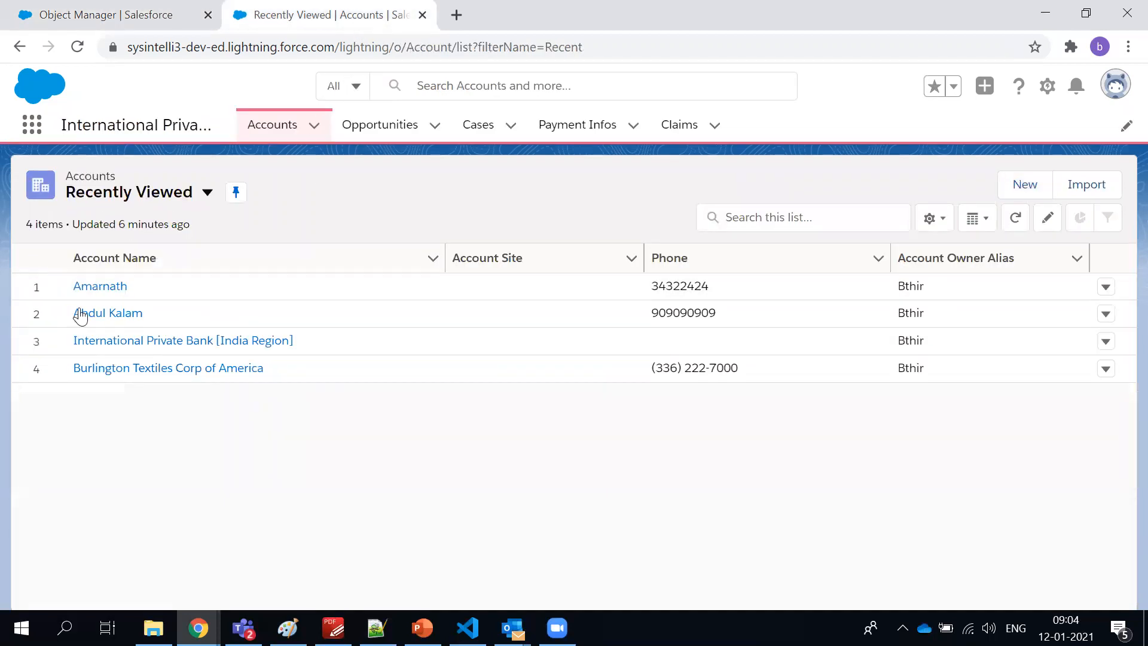
pyautogui.click(1047, 217)
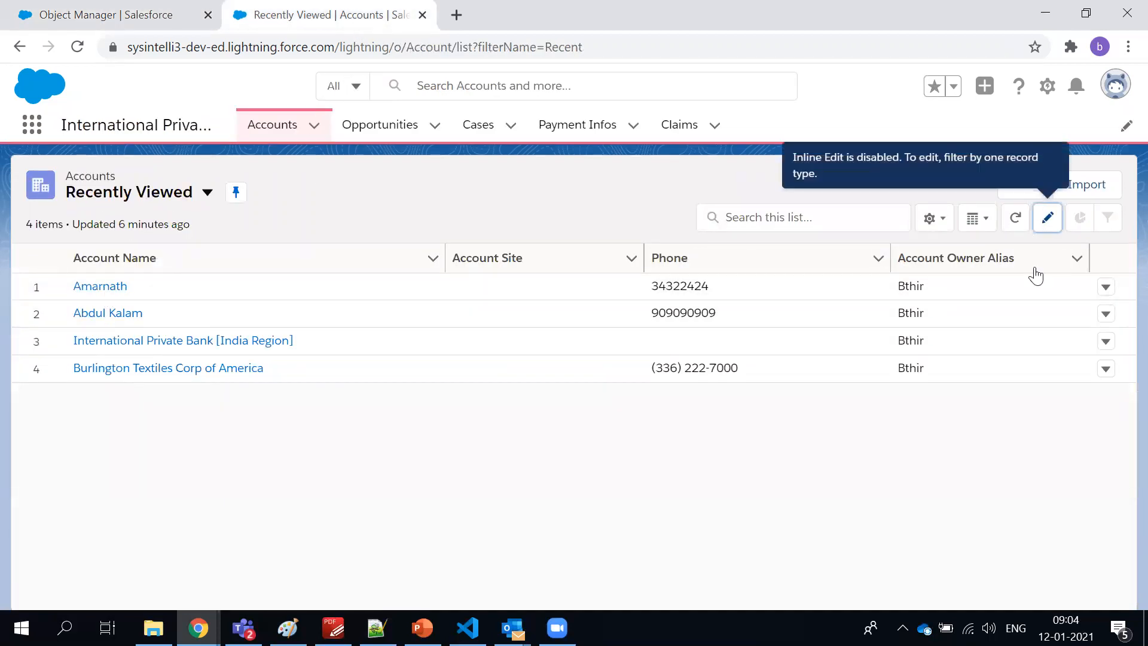
pyautogui.click(1032, 184)
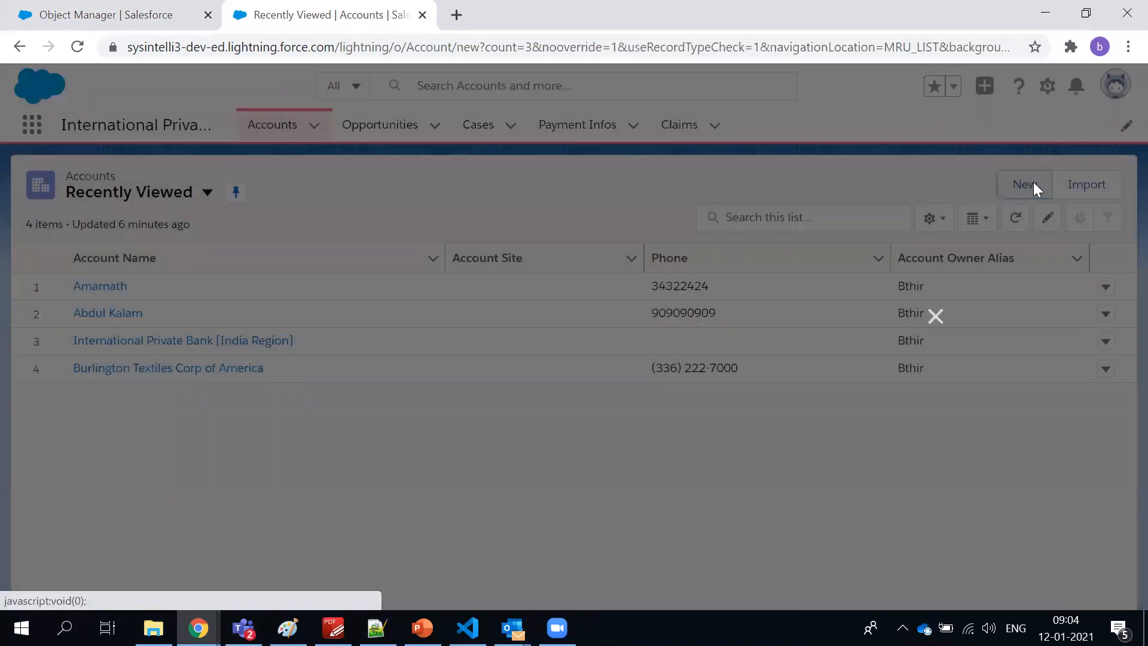
pyautogui.click(897, 470)
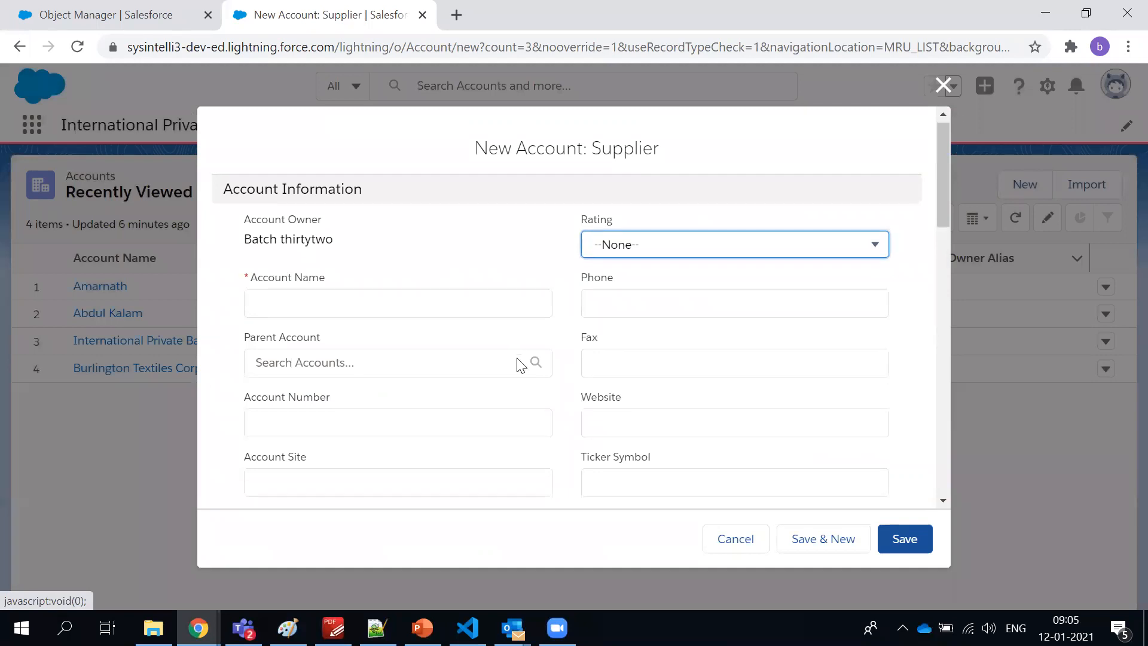
pyautogui.scroll(-5, 519, 362)
pyautogui.scroll(-3, 519, 412)
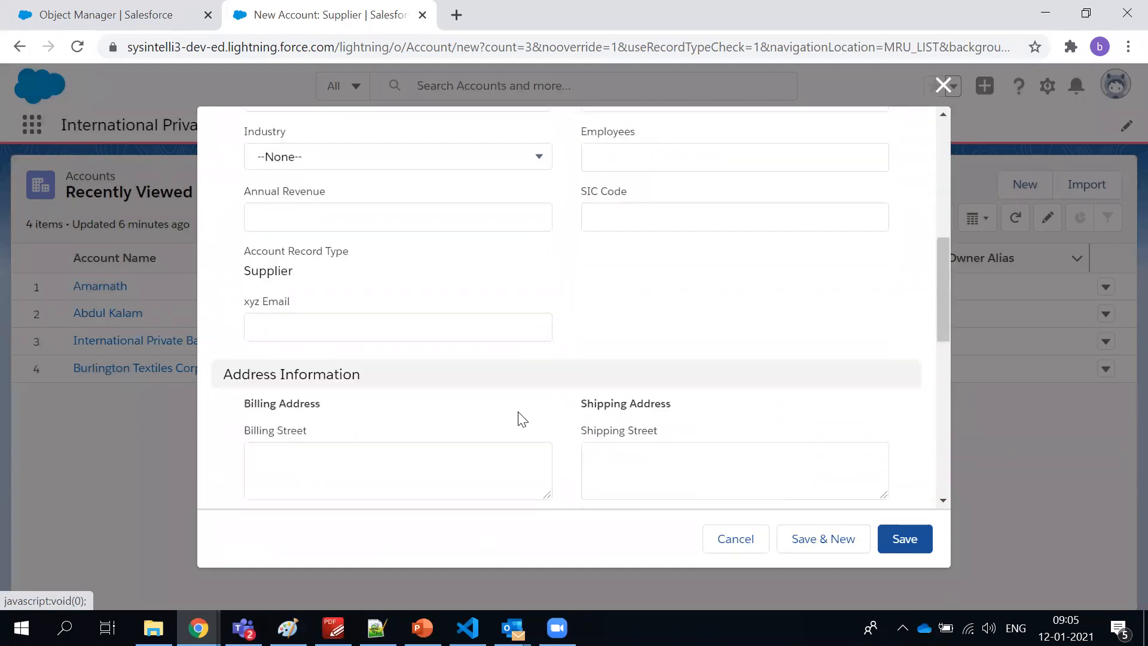
pyautogui.moveTo(236, 305); pyautogui.dragTo(325, 308)
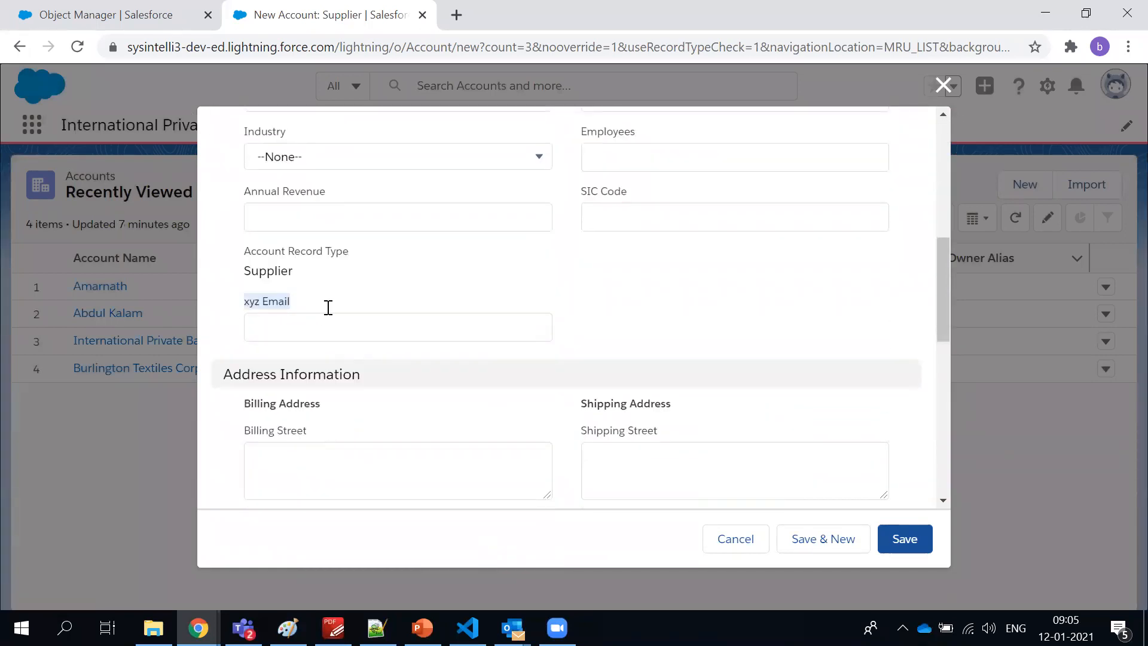
# - Enter dfdsfd as the xyz Email and sdfdsfs as the Account Name, and try to save the Supplier account
pyautogui.click(363, 339)
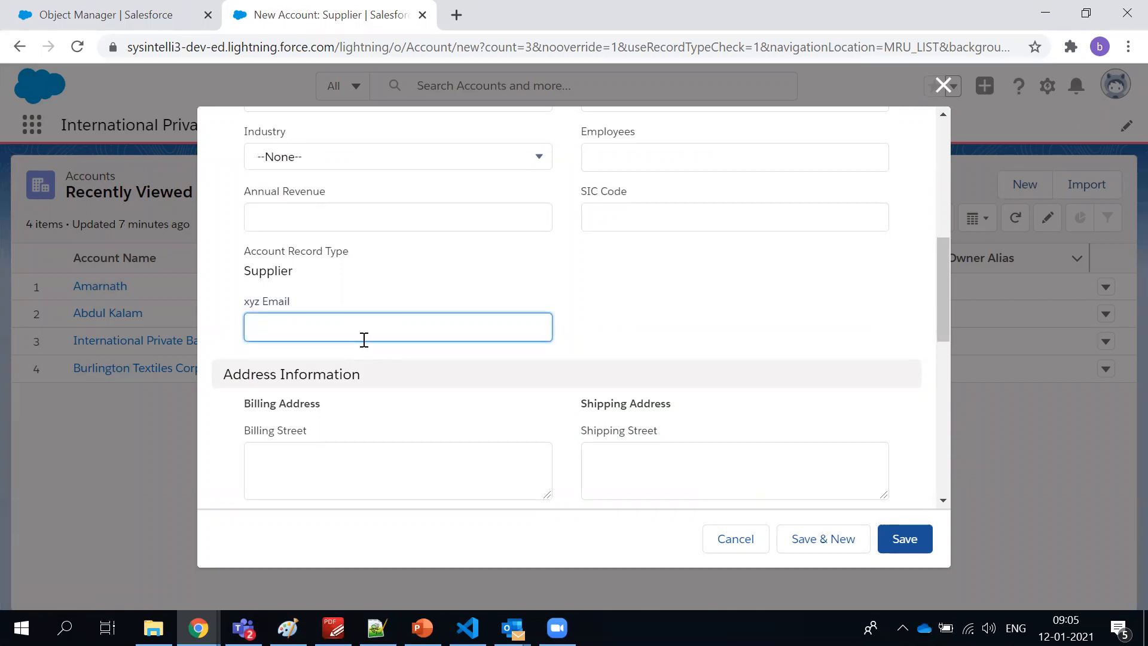
pyautogui.scroll(-3, 350, 294)
pyautogui.scroll(3, 355, 289)
pyautogui.write('dfdsfd')
pyautogui.click(925, 547)
pyautogui.click(496, 415)
pyautogui.write('sdfshj')
pyautogui.scroll(-10, 618, 410)
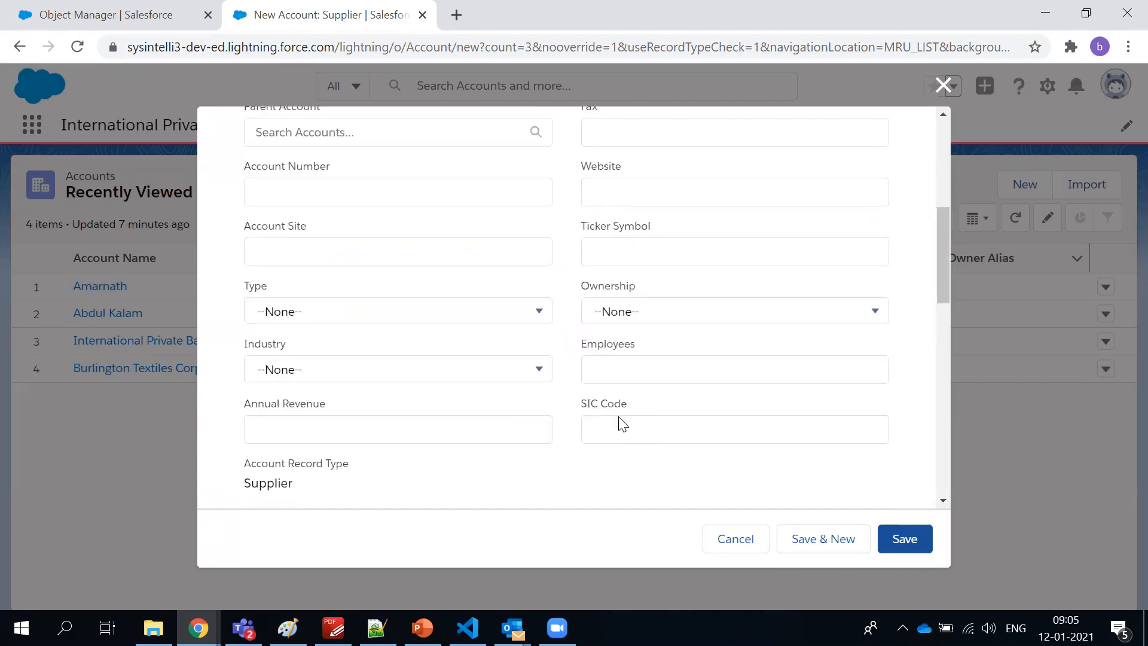
pyautogui.click(910, 546)
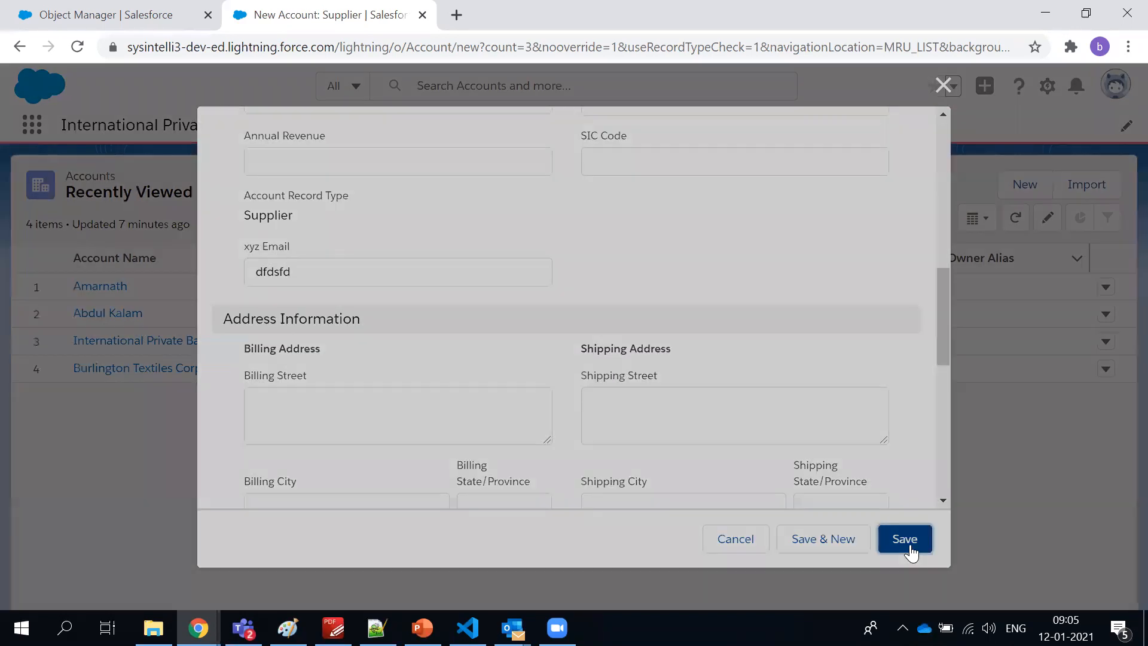
# - Examine the validation feedback on the new Supplier account form, from its heading down to the xyz Email field
pyautogui.scroll(-4, 400, 323)
pyautogui.scroll(-4, 400, 326)
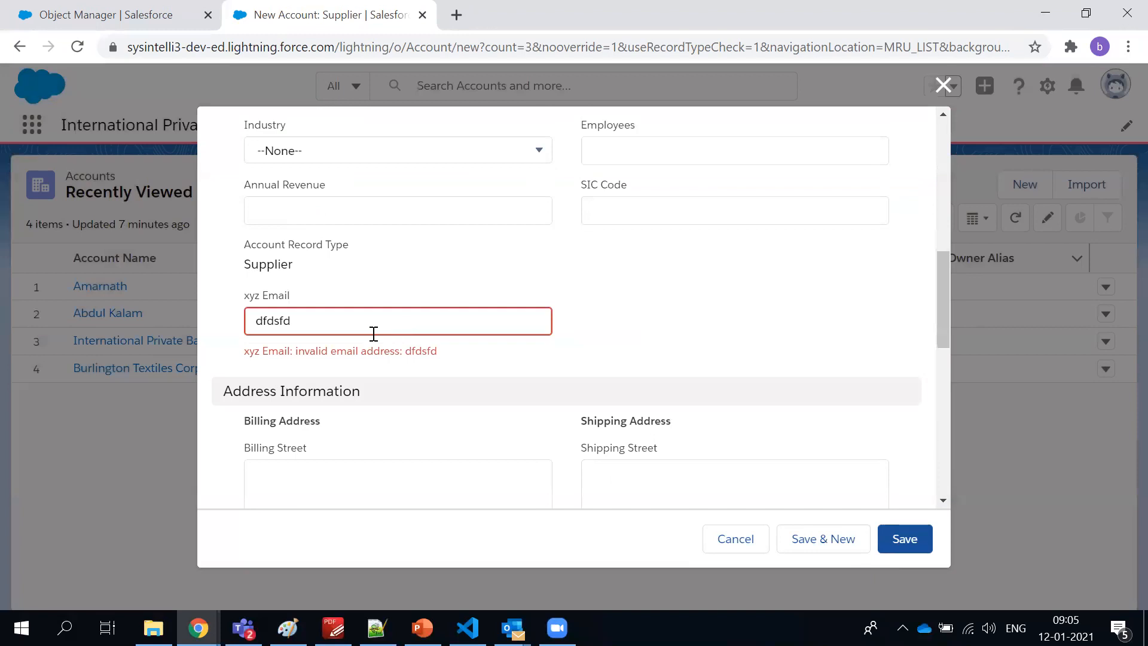
pyautogui.doubleClick(315, 329)
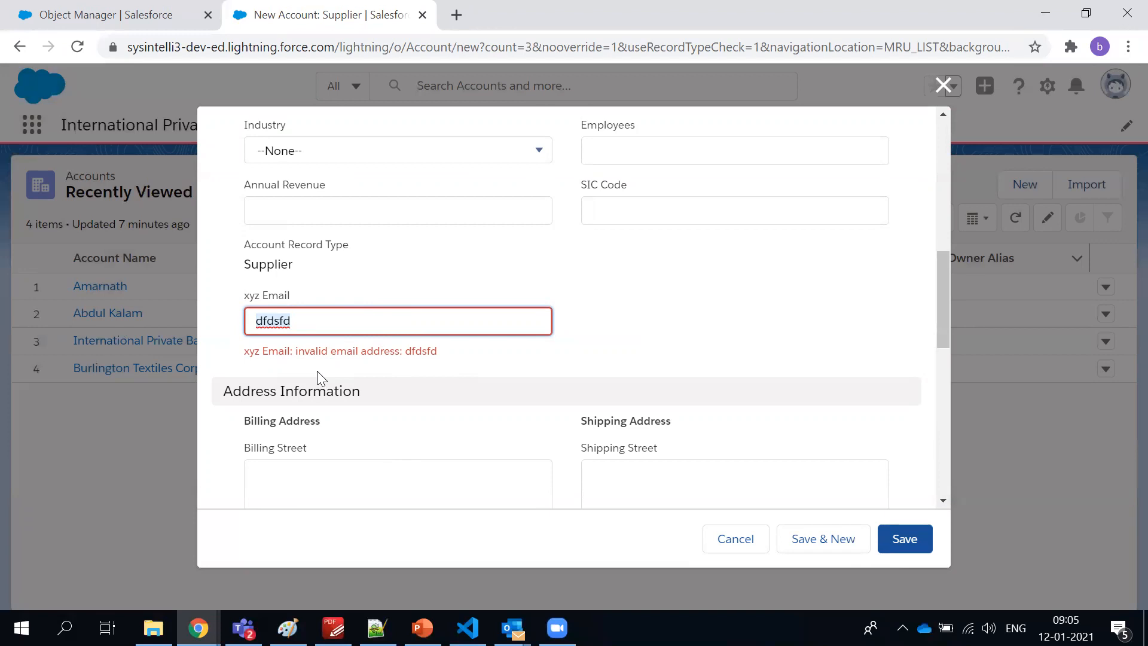
pyautogui.scroll(3, 394, 373)
pyautogui.scroll(-6, 399, 372)
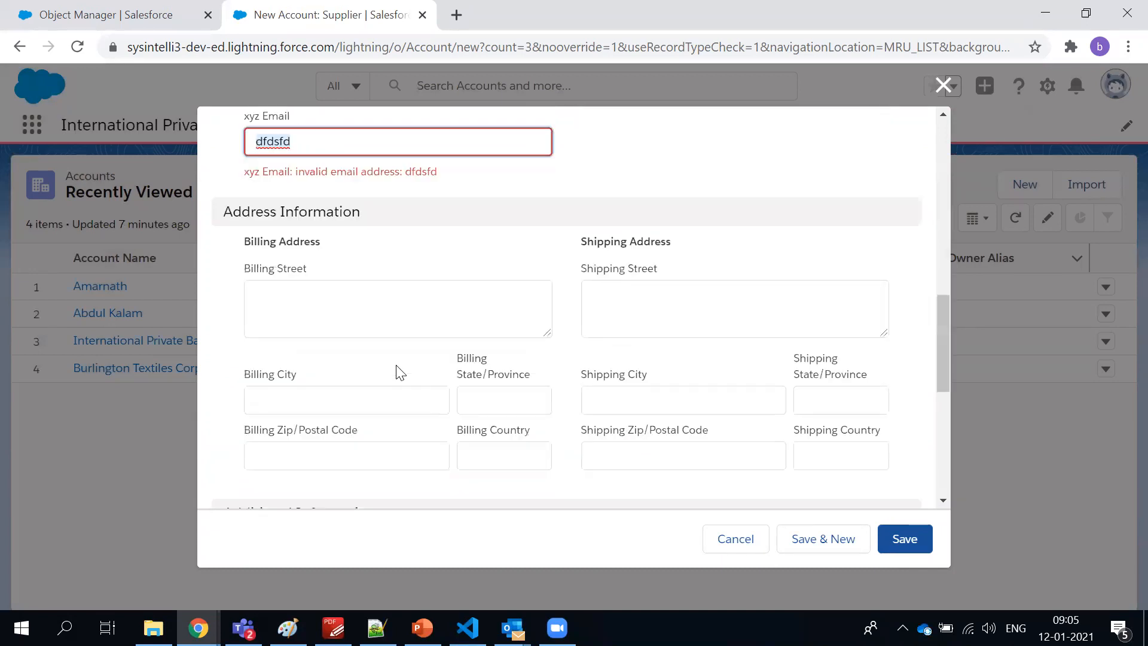
pyautogui.scroll(10, 400, 372)
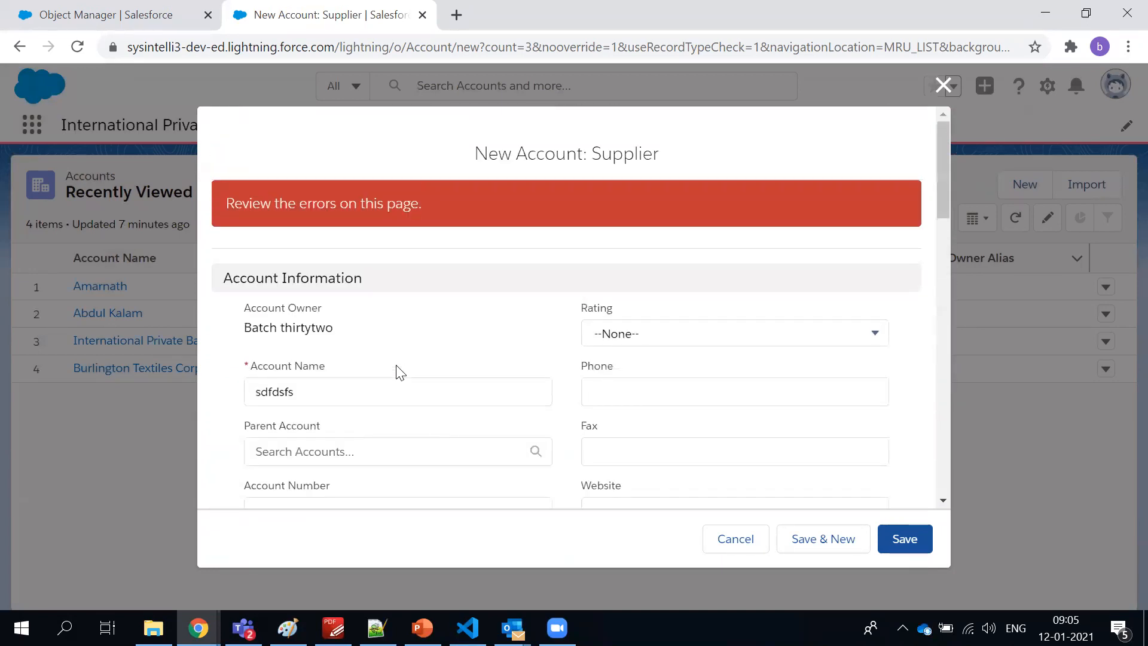
pyautogui.tripleClick(551, 164)
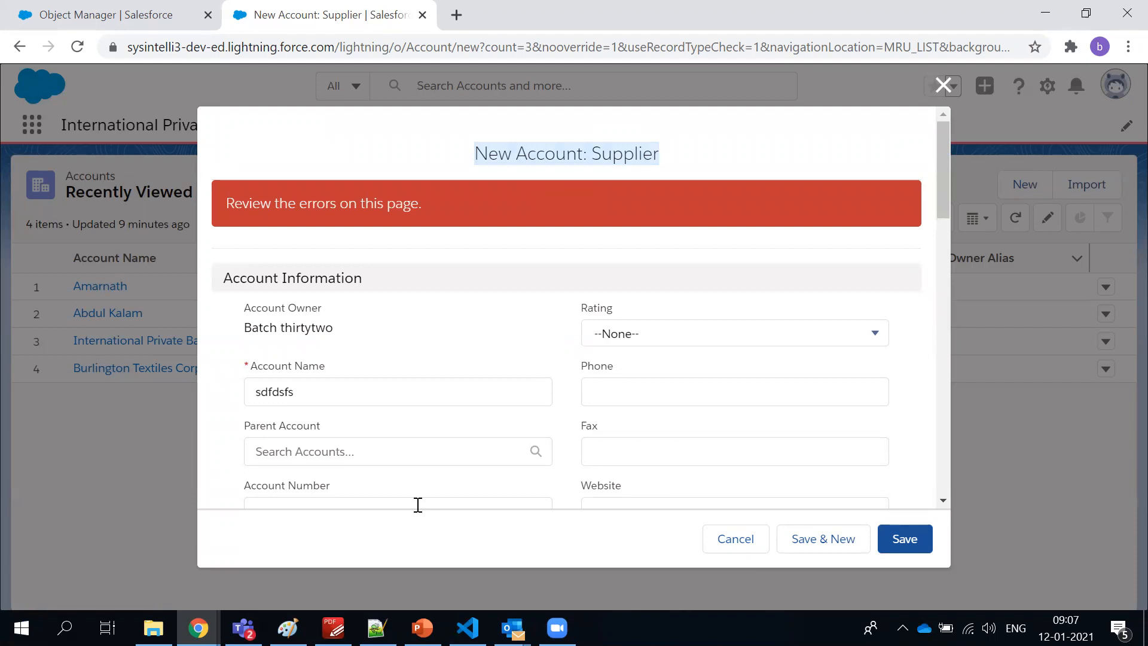
pyautogui.click(504, 152)
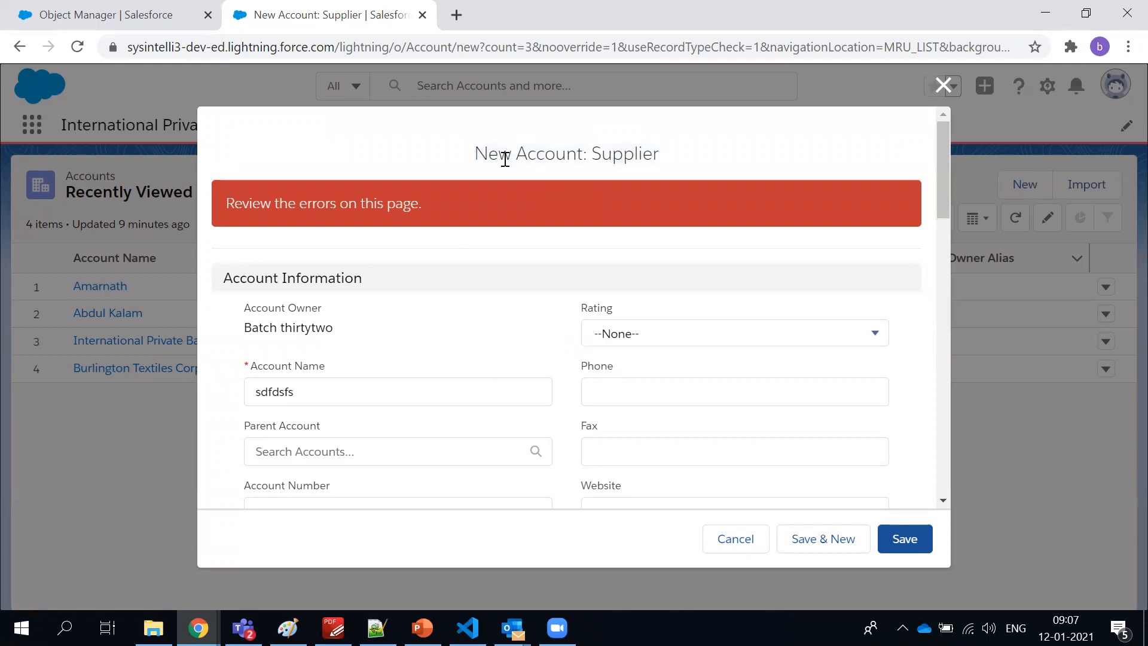
pyautogui.scroll(-6, 579, 203)
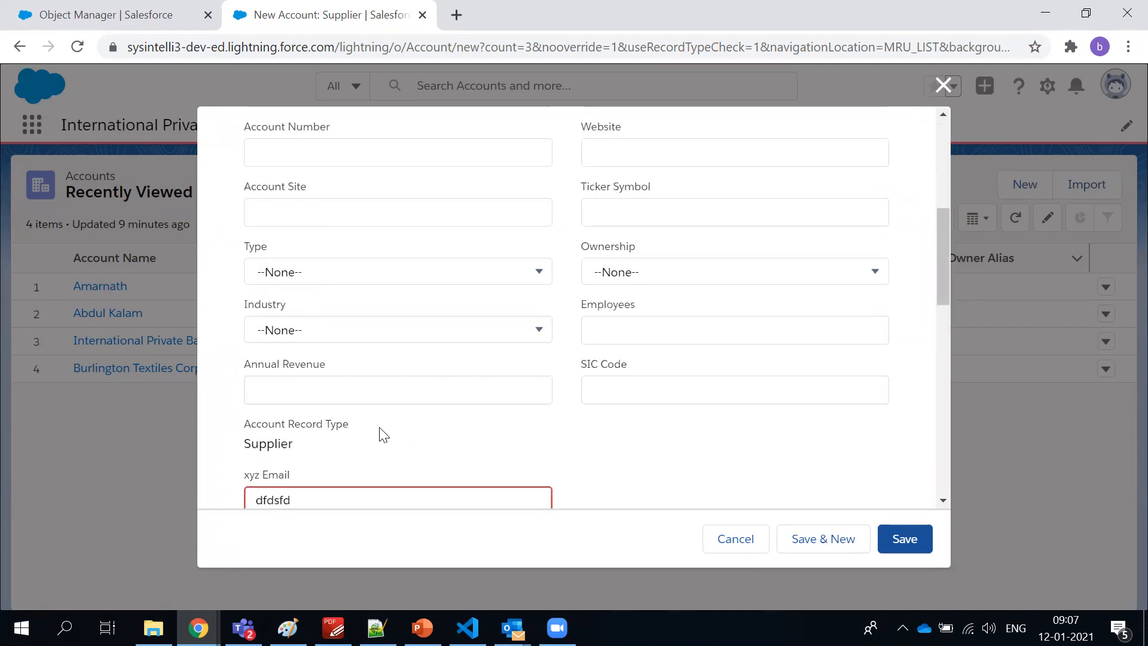
pyautogui.moveTo(298, 479); pyautogui.dragTo(236, 481)
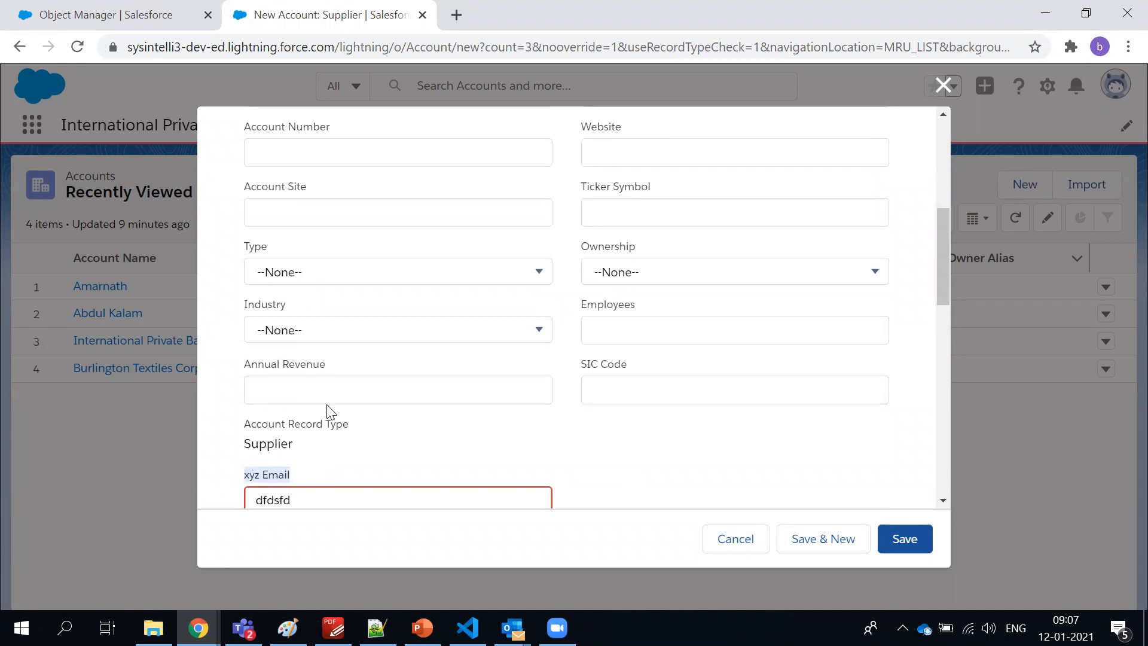
pyautogui.scroll(6, 329, 404)
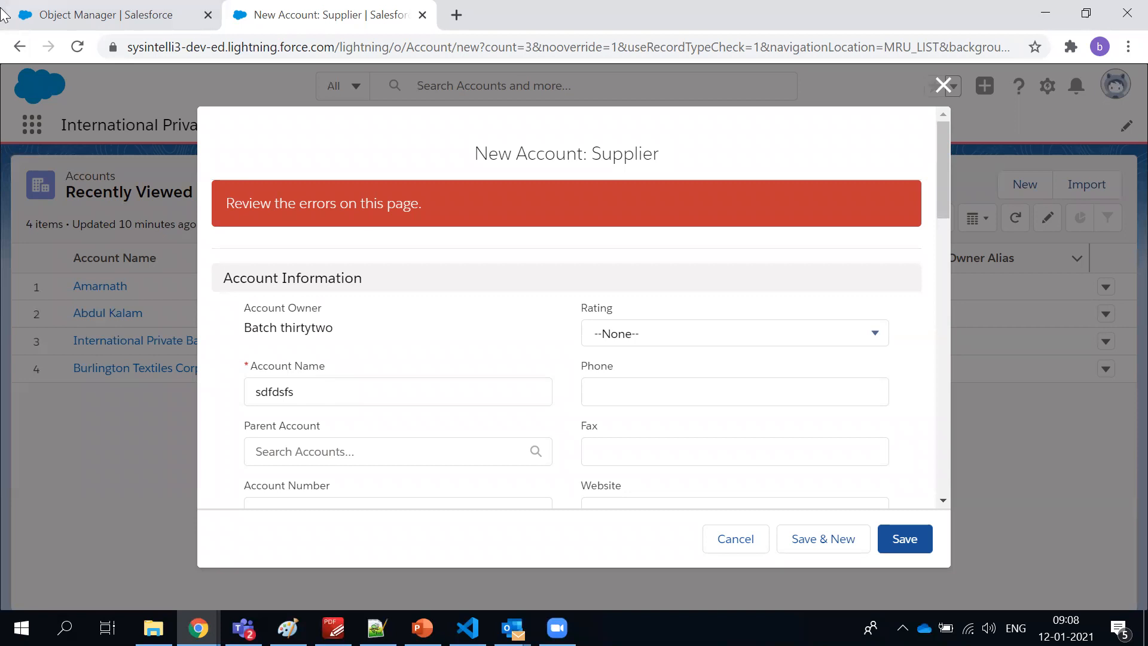
# - Switch to the Salesforce syllabus in PDF-XChange Editor and review page 2, from the cloud overviews back to Personal Setup
pyautogui.click(333, 628)
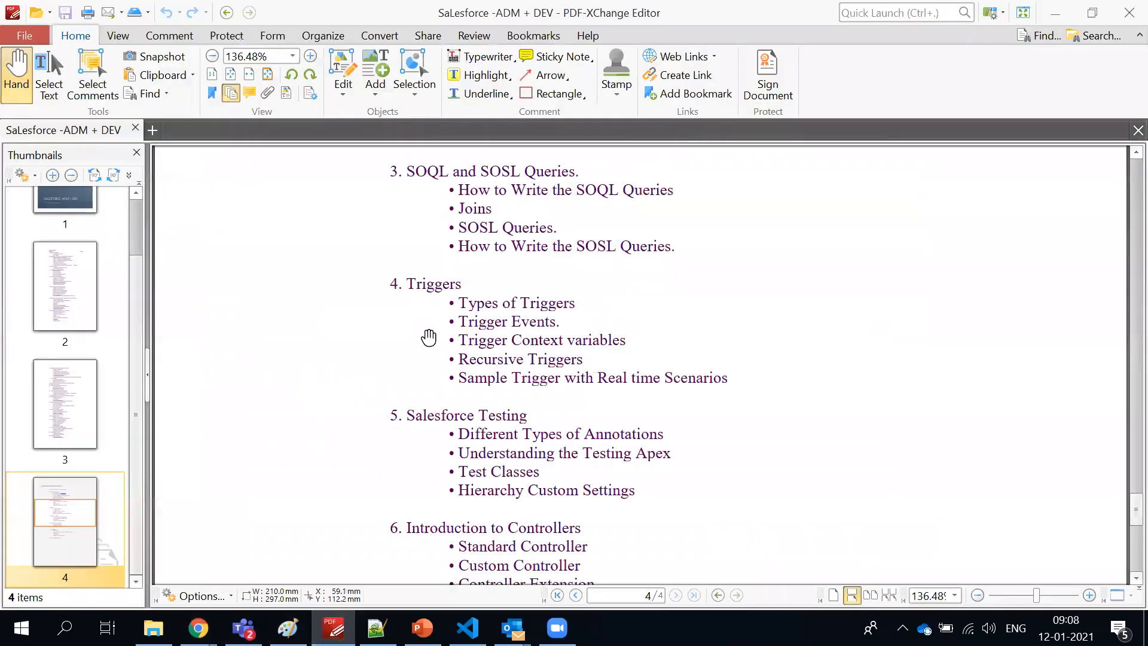
pyautogui.scroll(10, 425, 332)
pyautogui.scroll(10, 429, 337)
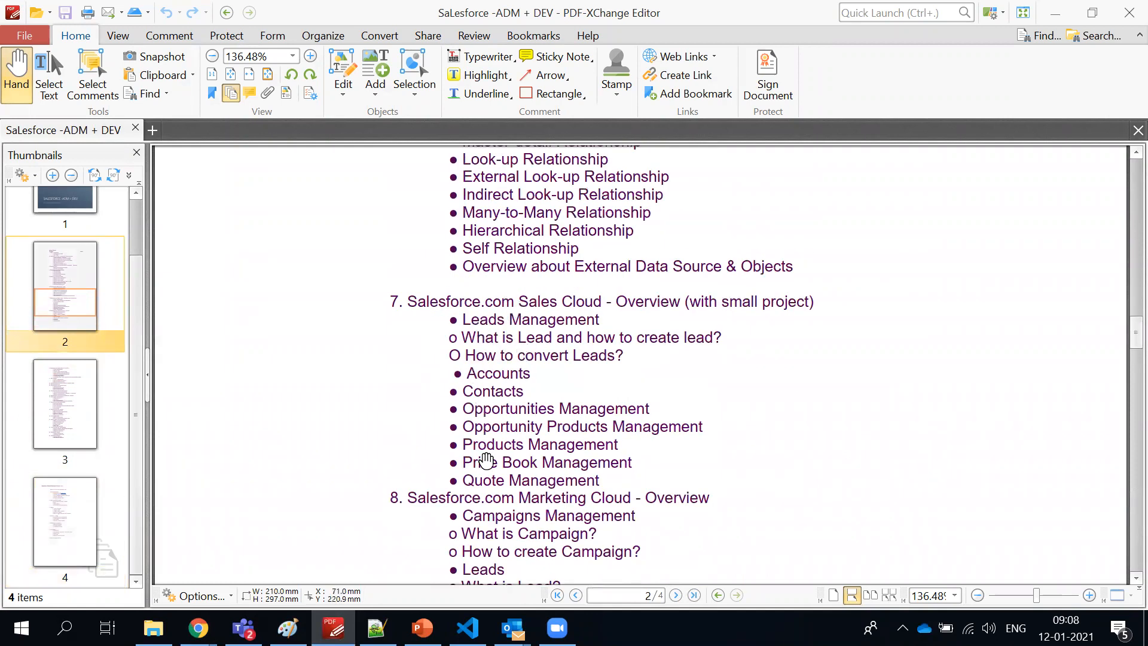
pyautogui.scroll(-1, 488, 478)
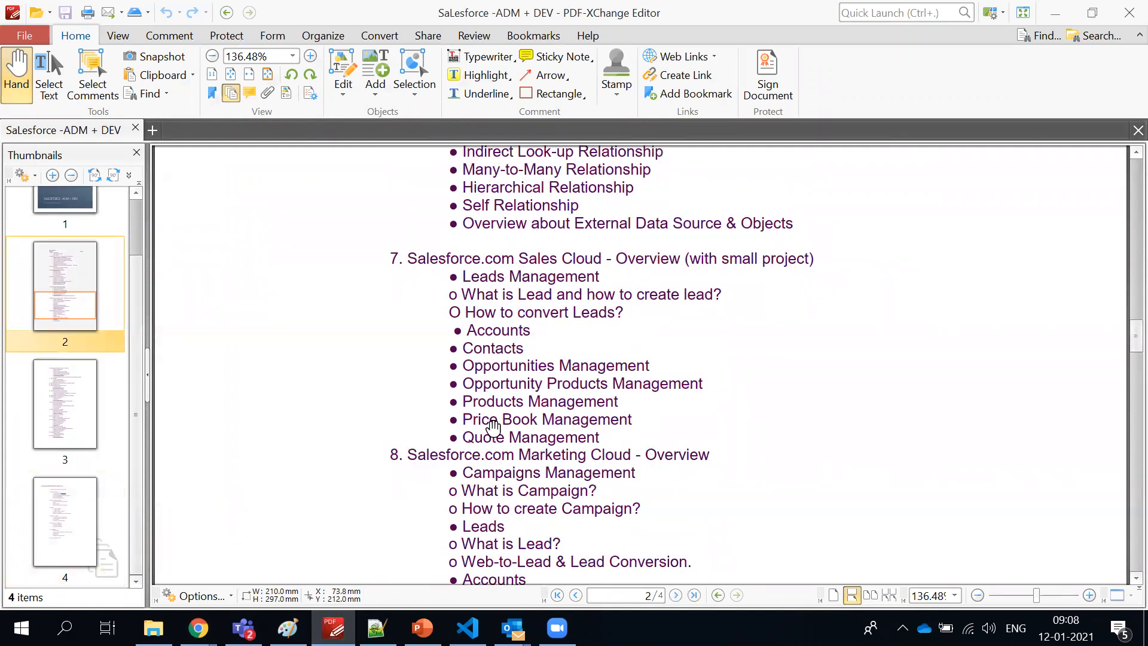
pyautogui.scroll(-2, 491, 428)
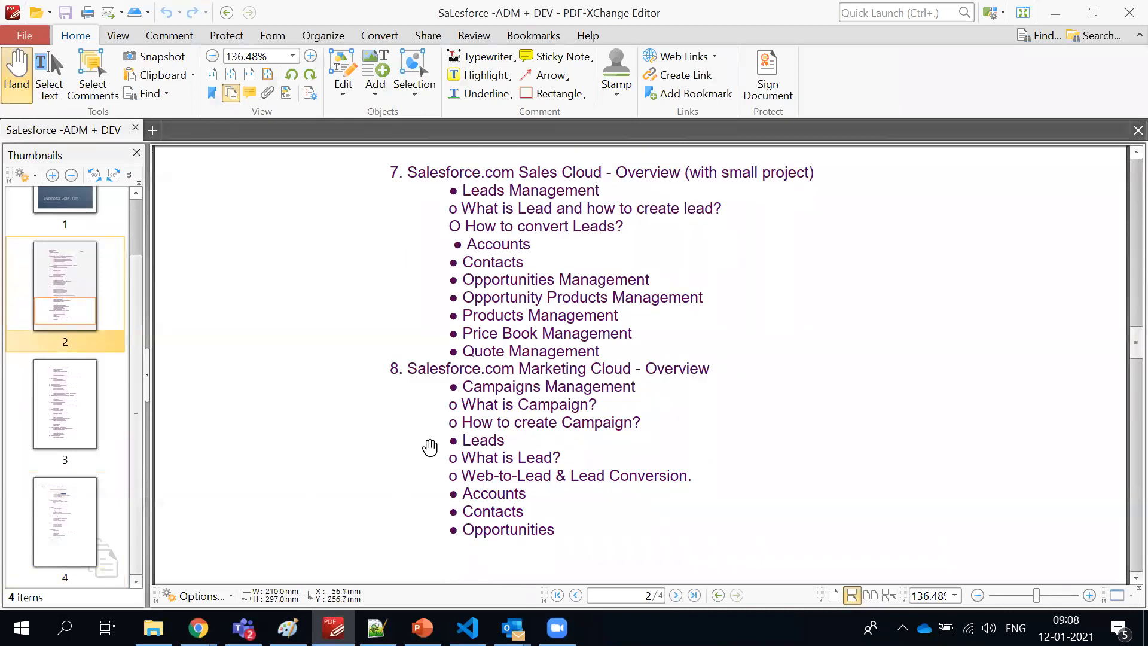
pyautogui.scroll(-3, 460, 350)
pyautogui.scroll(4, 472, 364)
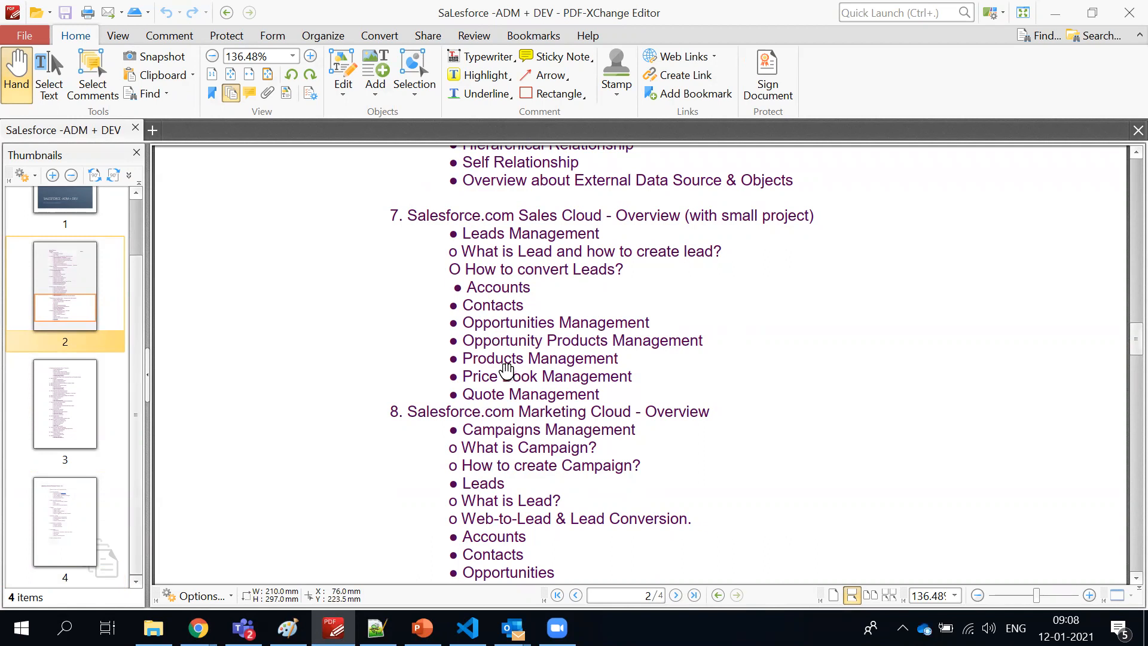
pyautogui.scroll(3, 524, 323)
pyautogui.scroll(7, 524, 323)
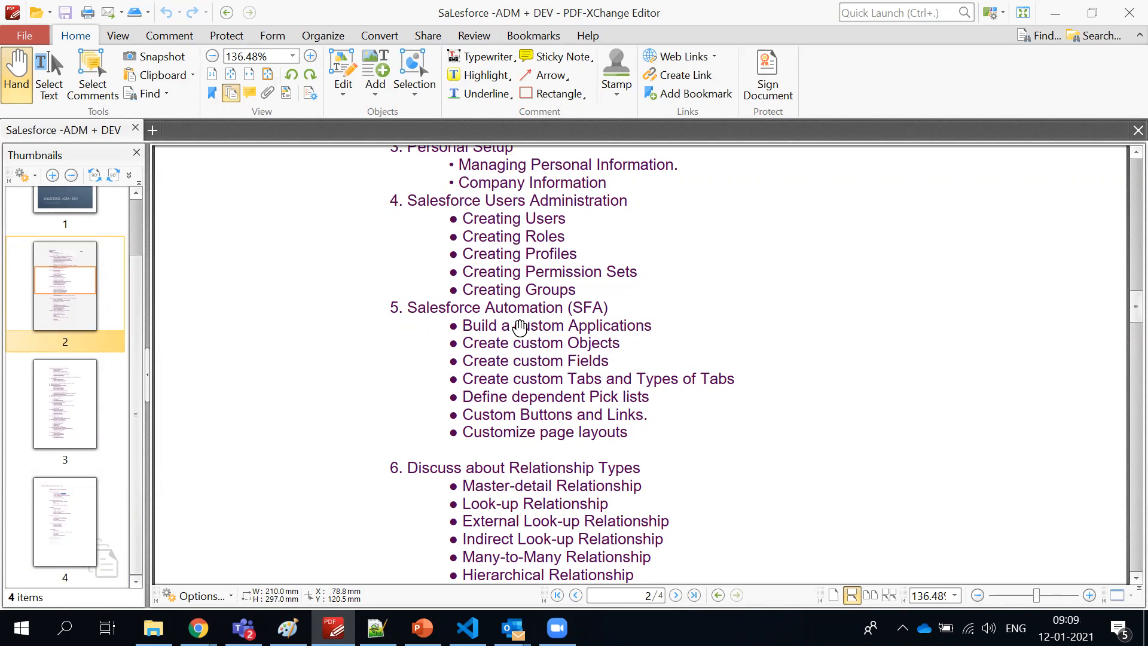
pyautogui.scroll(1, 412, 321)
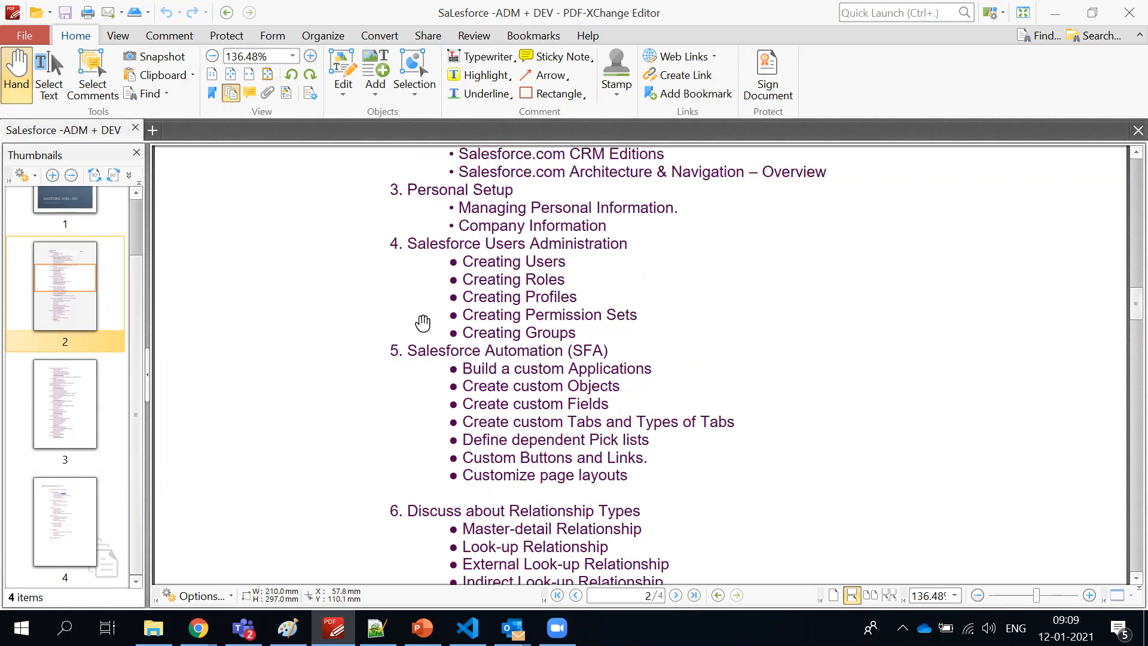
pyautogui.scroll(1, 423, 323)
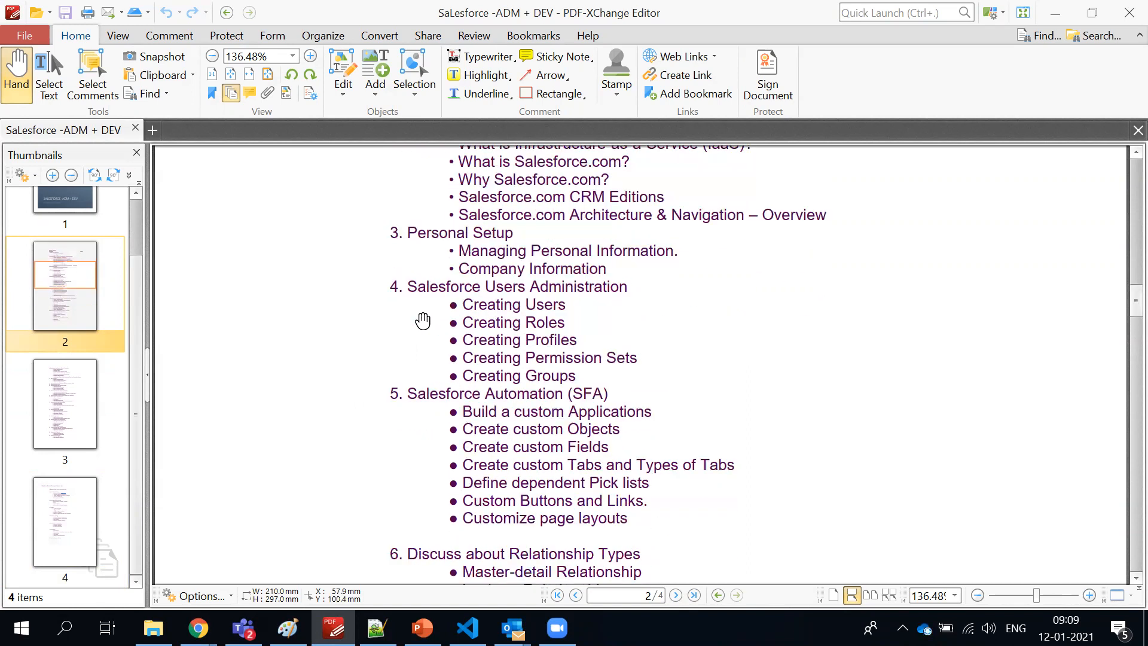
# - Return to Salesforce in Chrome, close the Supplier account form without saving and go back to the Object Manager browser tab
pyautogui.hotkey('alt', 'Tab')
pyautogui.click(941, 85)
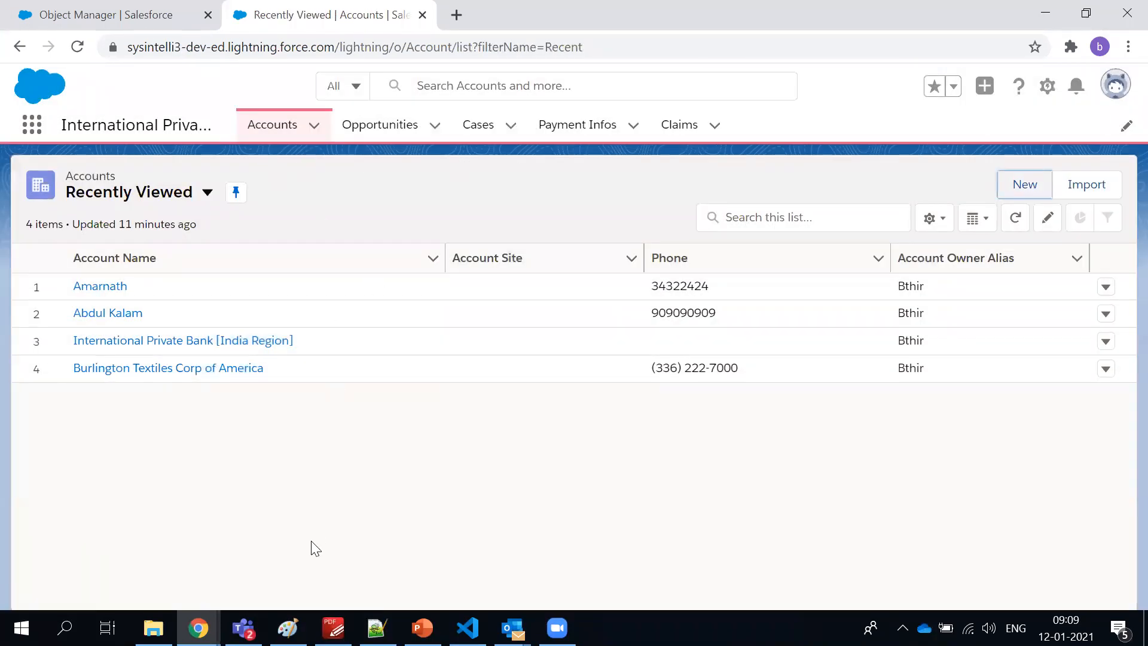
pyautogui.click(60, 24)
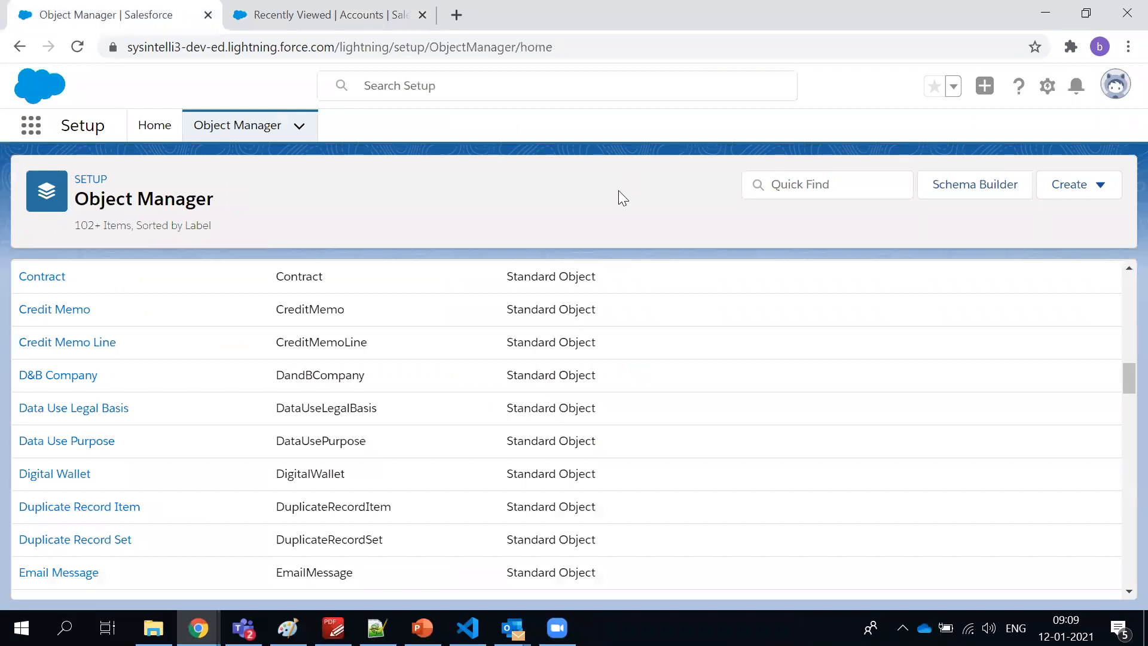
# - Open the logged-in user's personal settings at the Personal Information page
pyautogui.hotkey('alt', 'Tab')
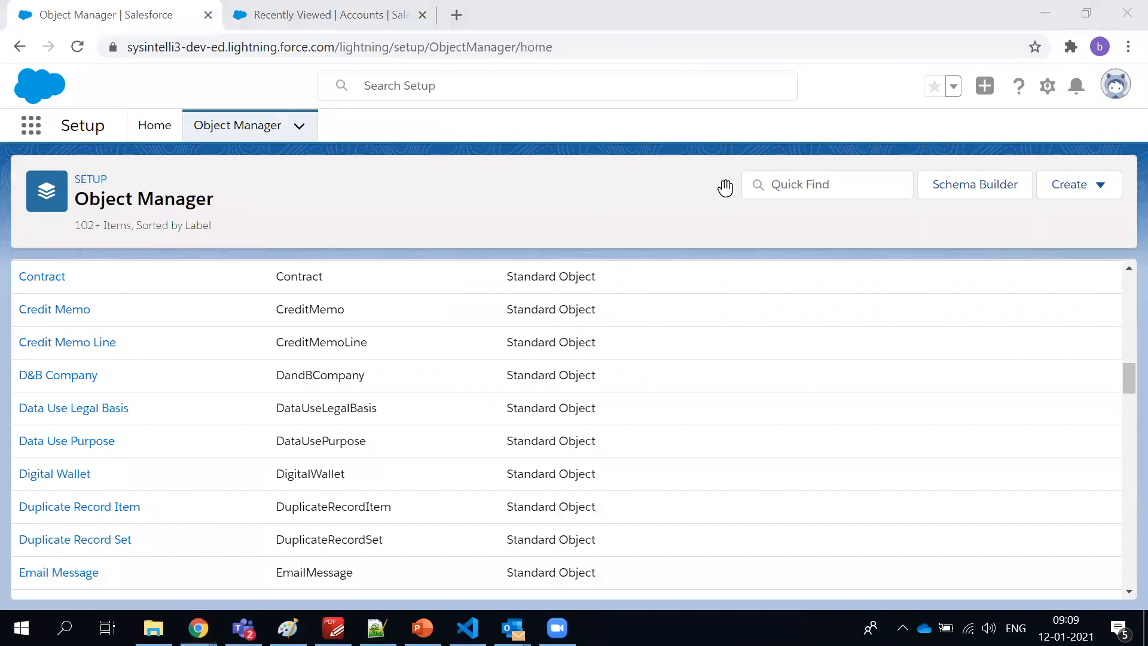
pyautogui.hotkey('alt', 'Tab')
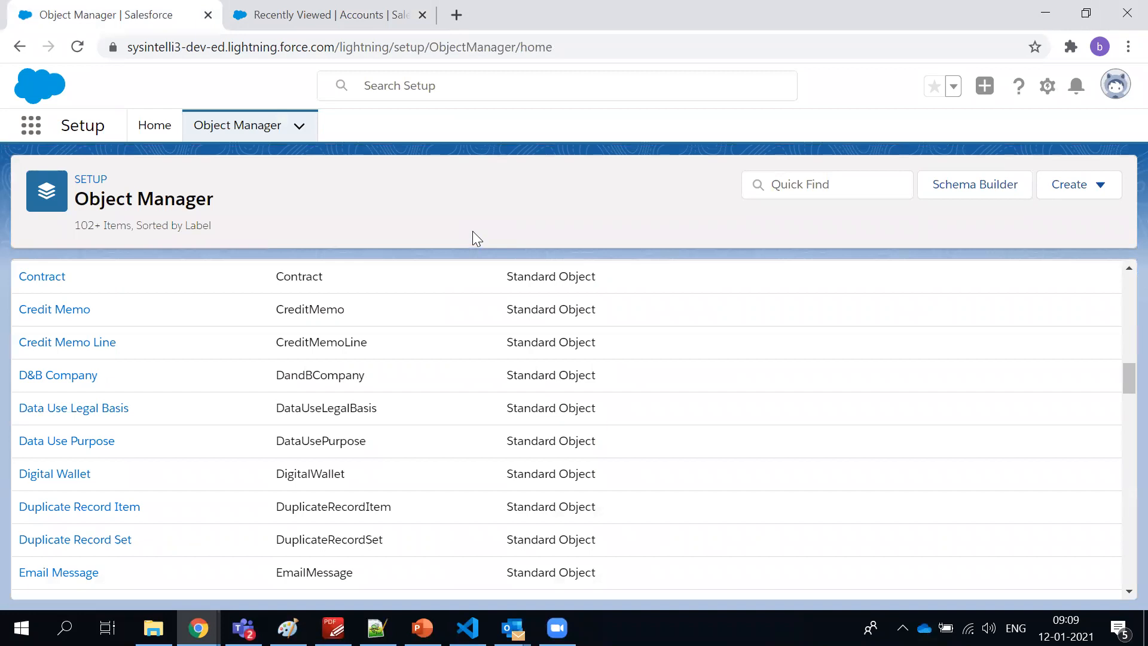
pyautogui.click(1108, 97)
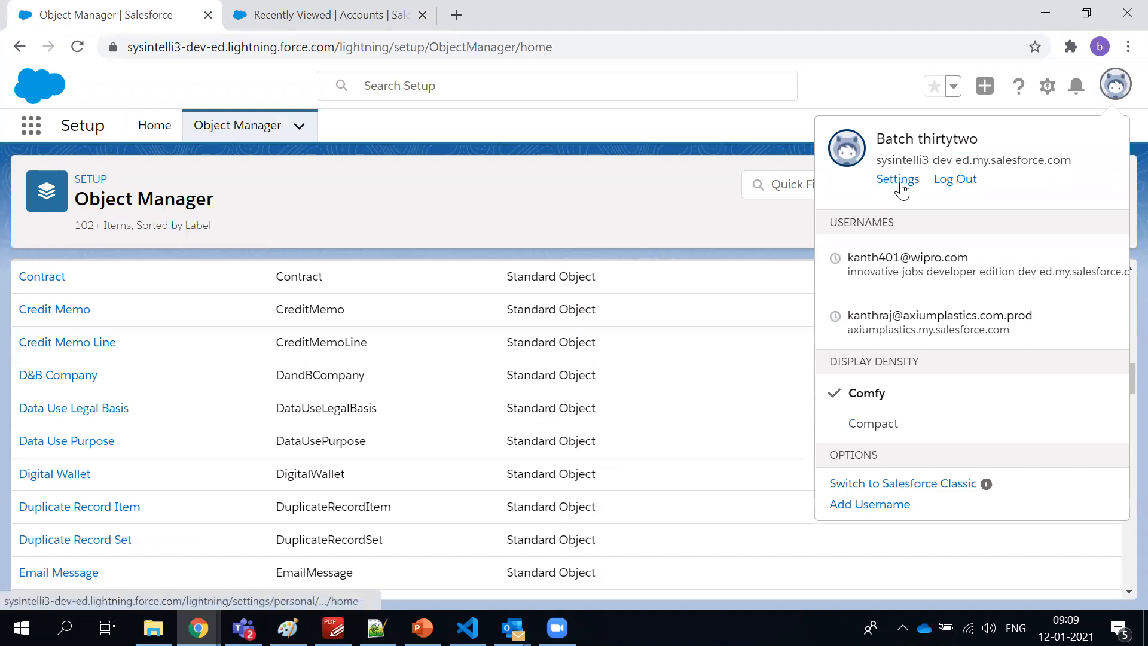
pyautogui.click(899, 183)
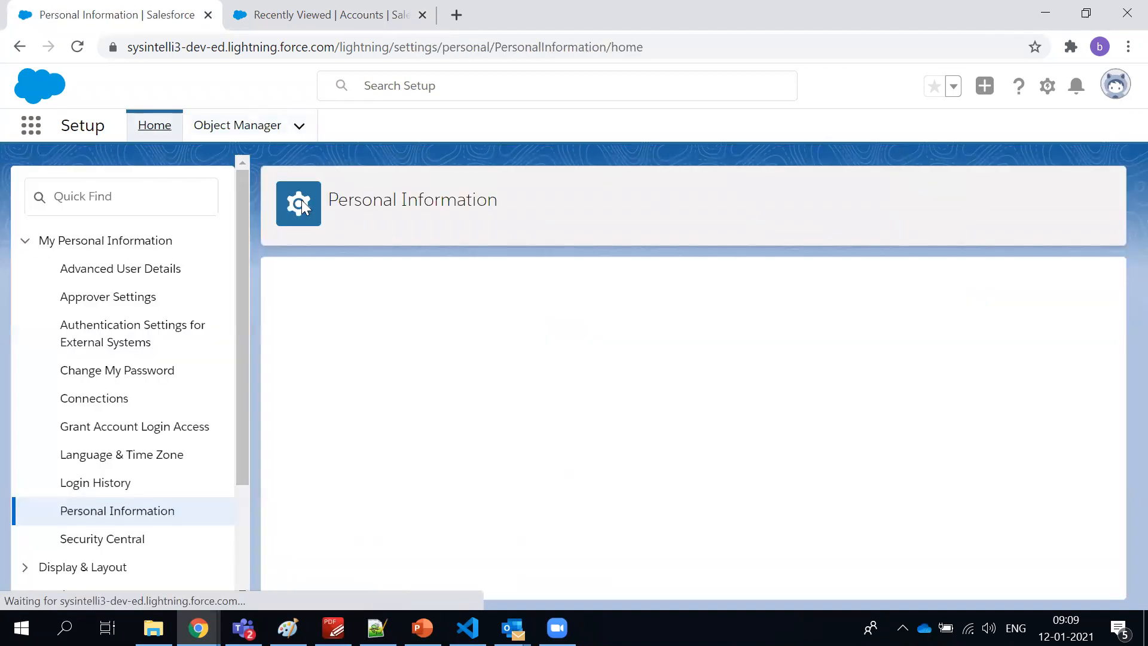
# - Review the Personal Information form from the Details fields down to My Work Information and back to its heading
pyautogui.scroll(-3, 96, 425)
pyautogui.scroll(3, 90, 491)
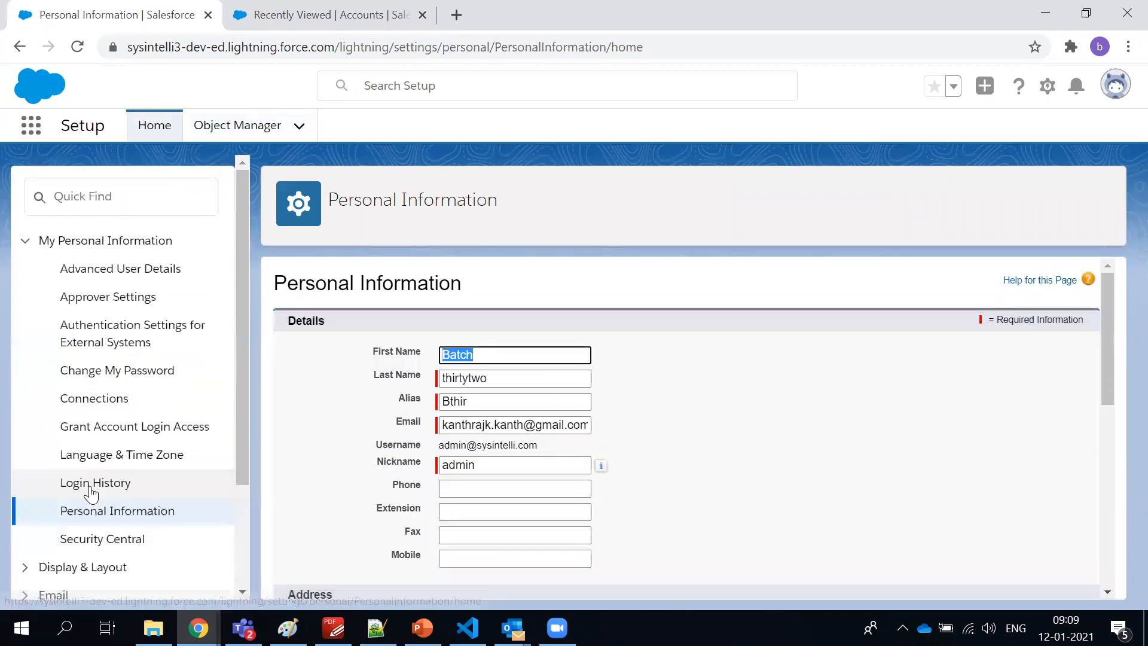
pyautogui.scroll(-3, 658, 364)
pyautogui.scroll(3, 540, 328)
pyautogui.click(447, 353)
pyautogui.click(448, 400)
pyautogui.click(447, 424)
pyautogui.scroll(-8, 449, 412)
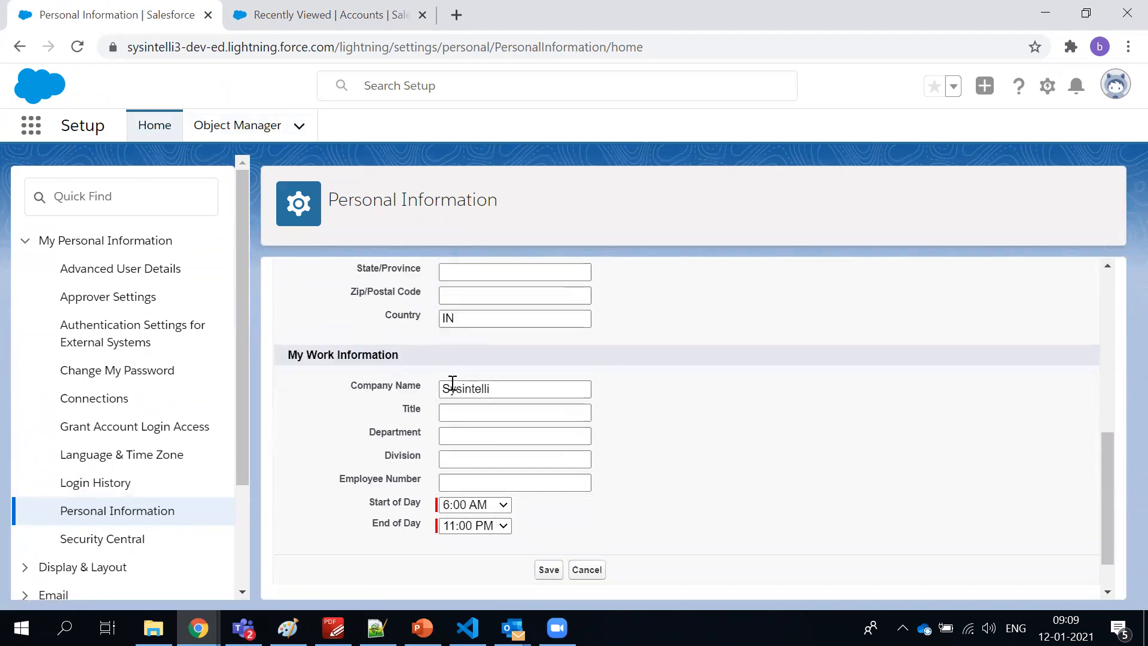
pyautogui.scroll(8, 406, 517)
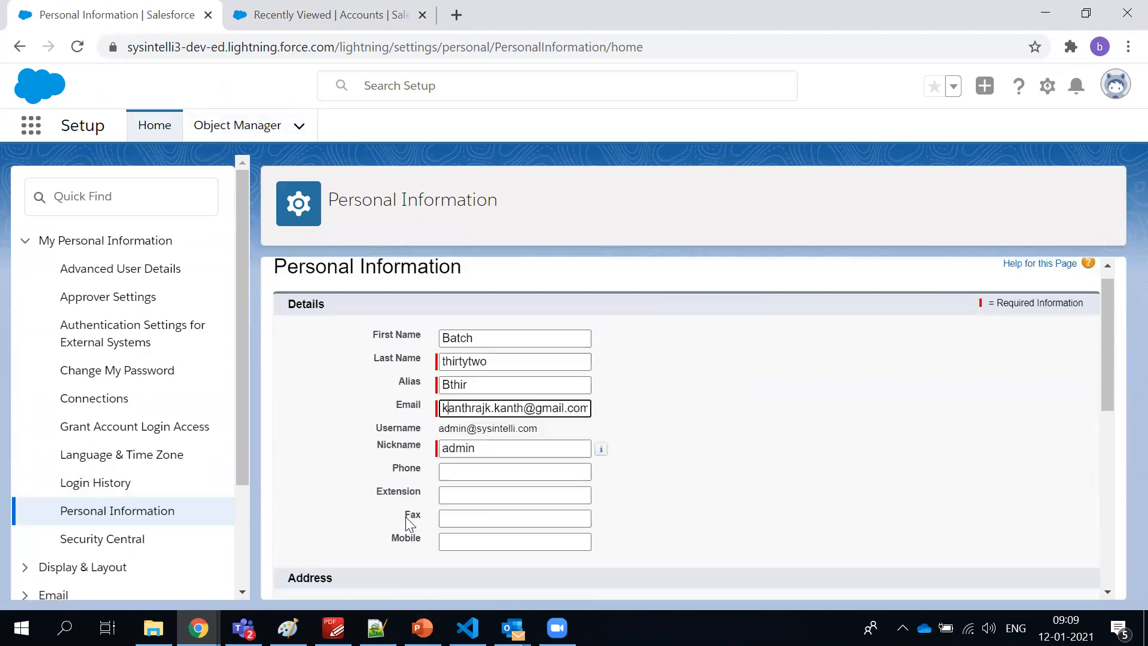
pyautogui.click(825, 416)
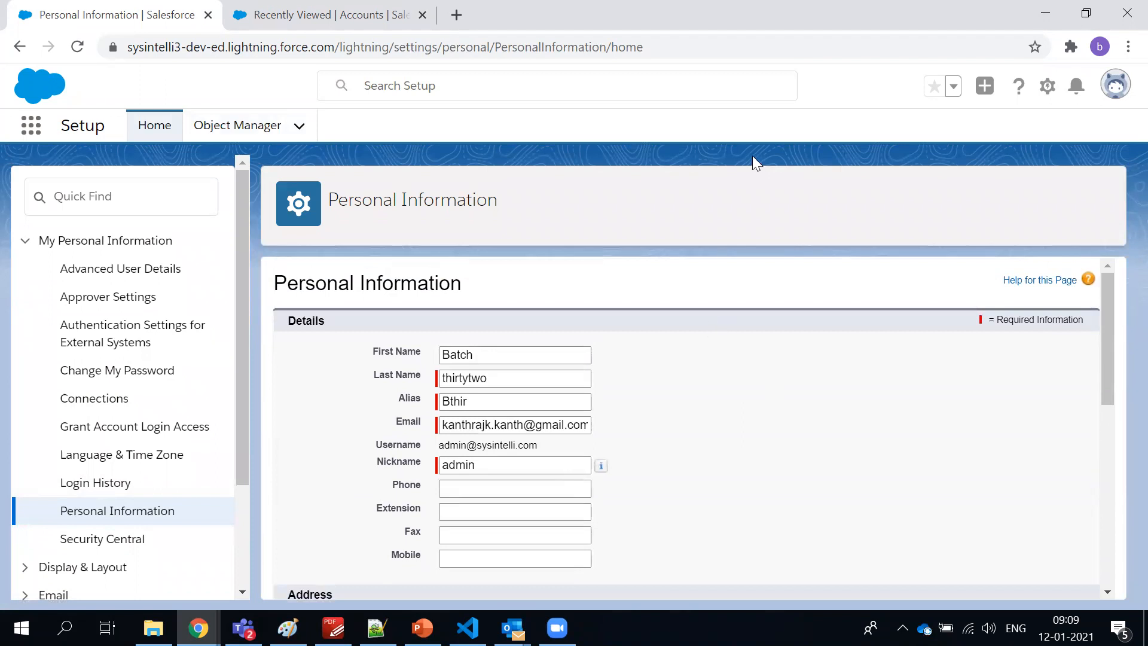
# - Open Advanced User Details and examine the user record from User Detail down to the permission set assignments and back
pyautogui.click(1115, 85)
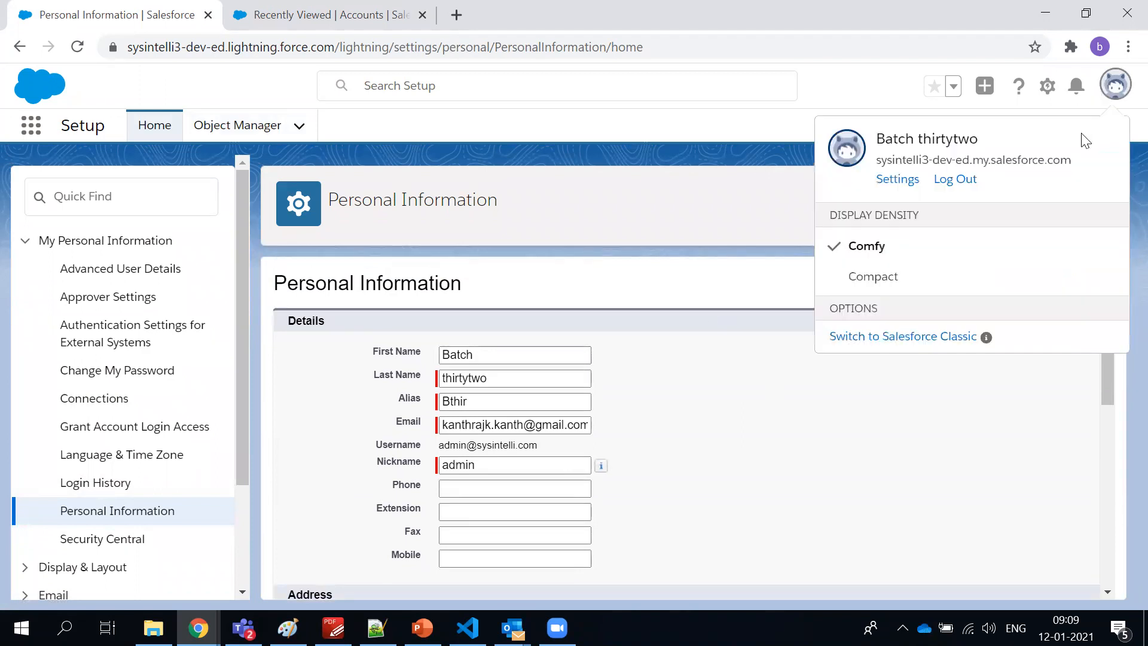
pyautogui.click(645, 248)
pyautogui.click(65, 277)
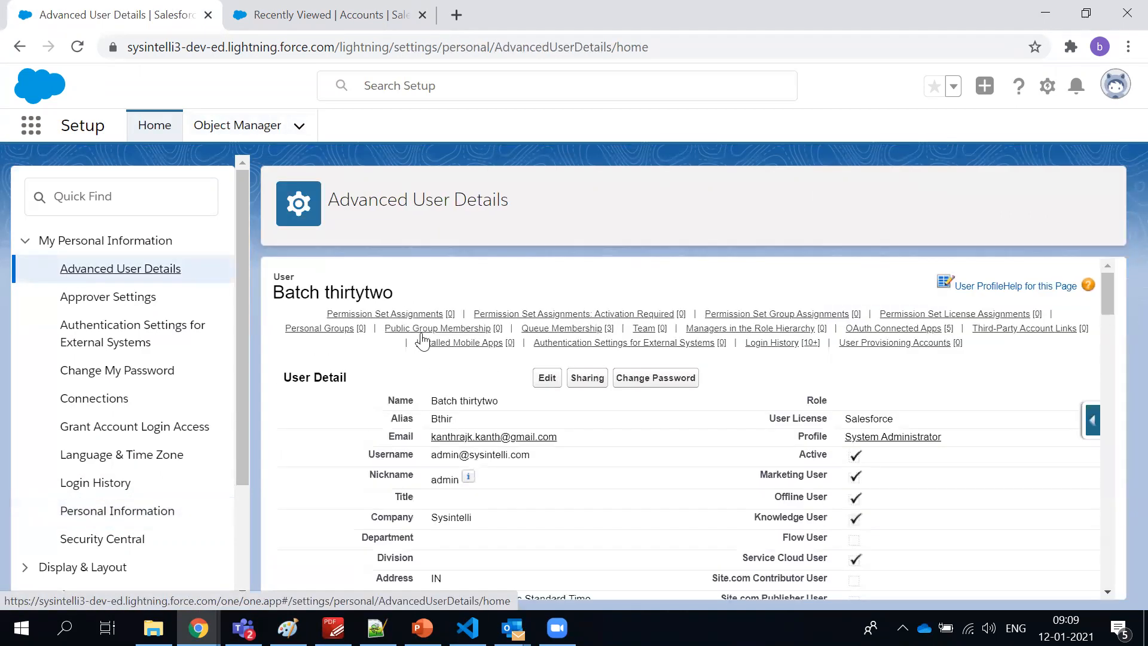
pyautogui.scroll(-1, 550, 473)
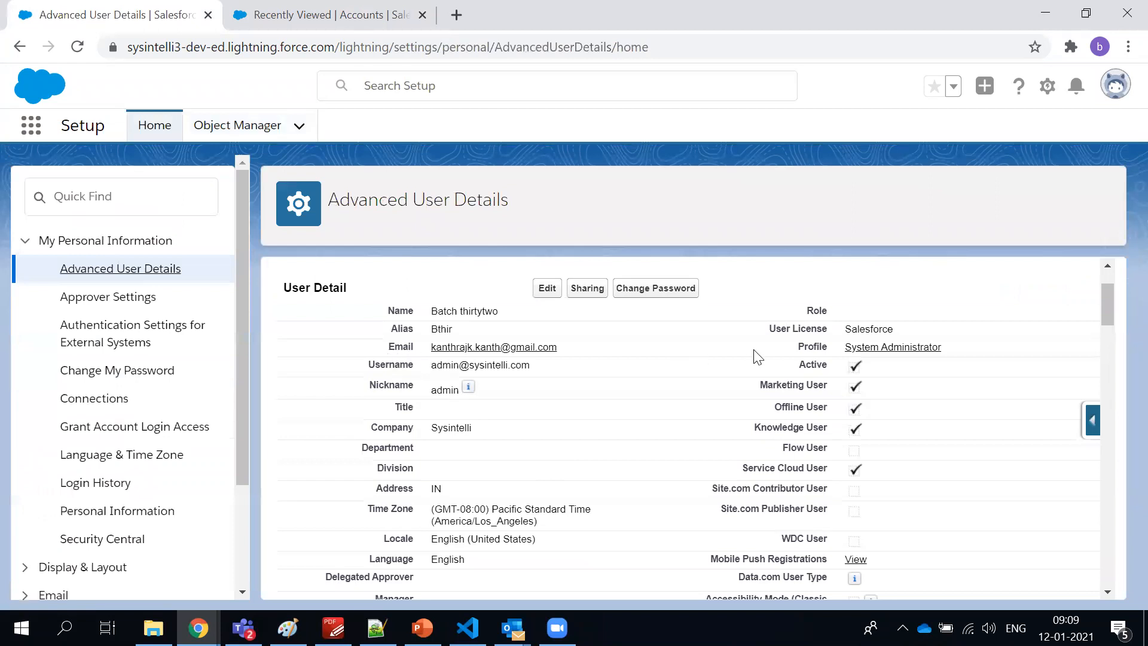
pyautogui.moveTo(807, 366); pyautogui.dragTo(831, 472)
pyautogui.click(834, 470)
pyautogui.scroll(-2, 843, 466)
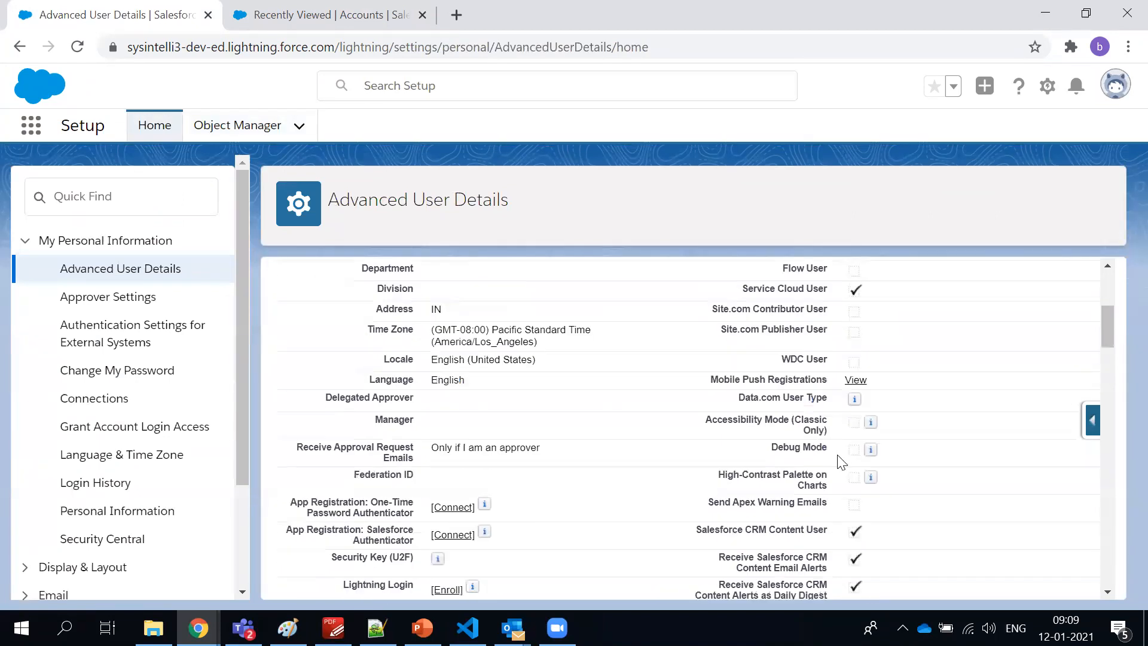
pyautogui.scroll(-1, 840, 459)
pyautogui.scroll(-1, 842, 457)
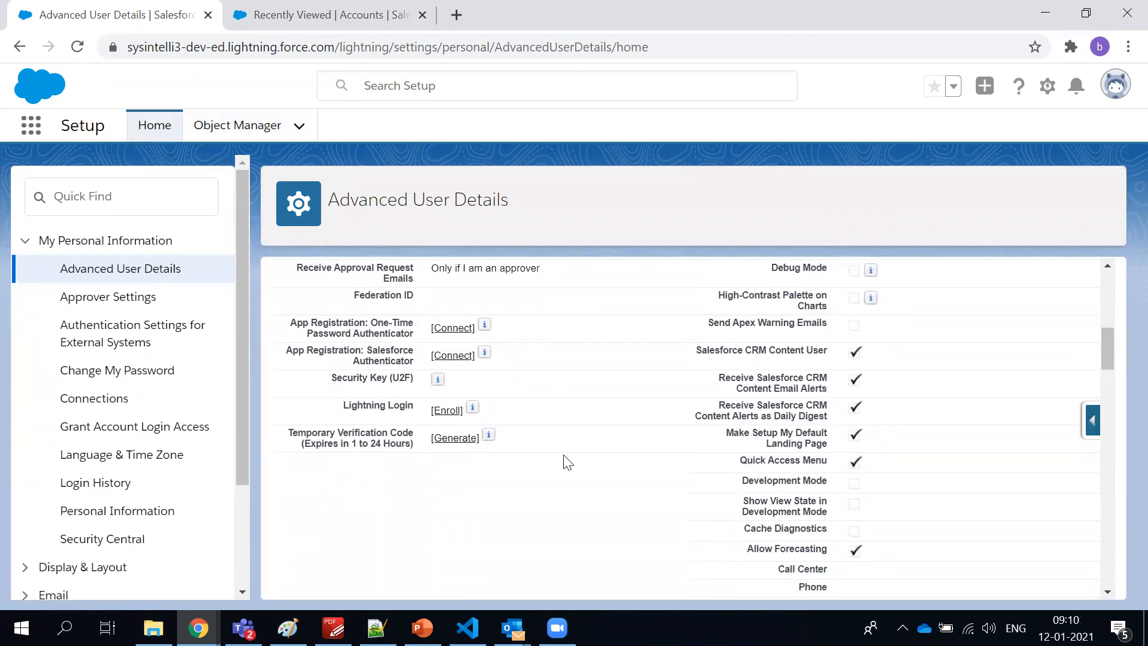
pyautogui.scroll(-5, 652, 413)
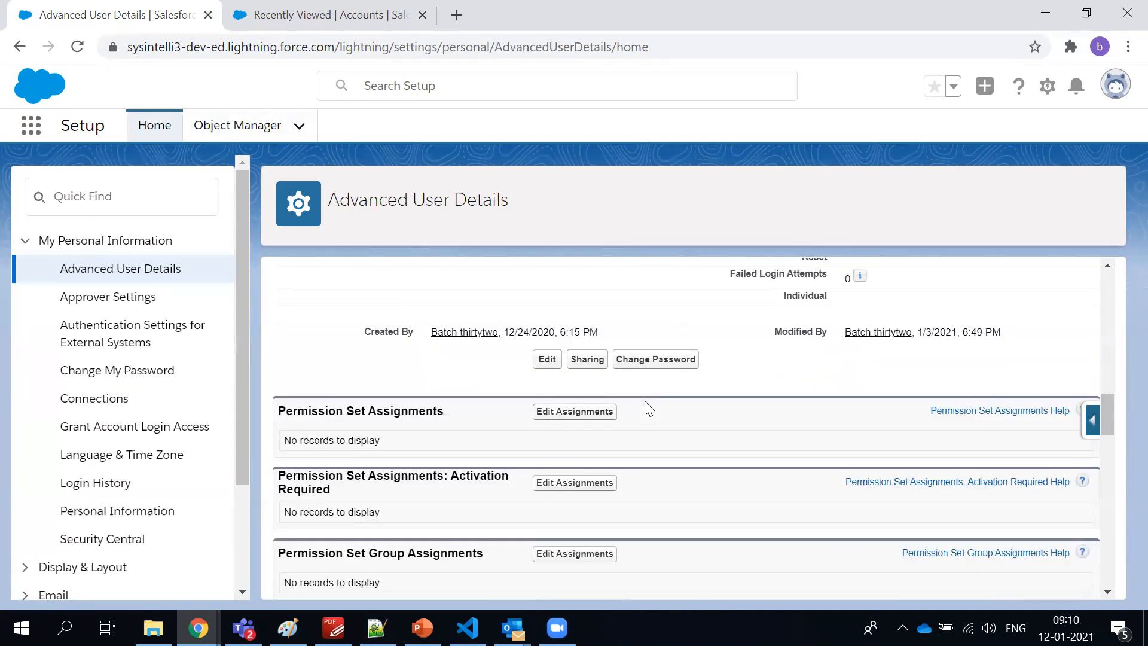
pyautogui.scroll(7, 650, 409)
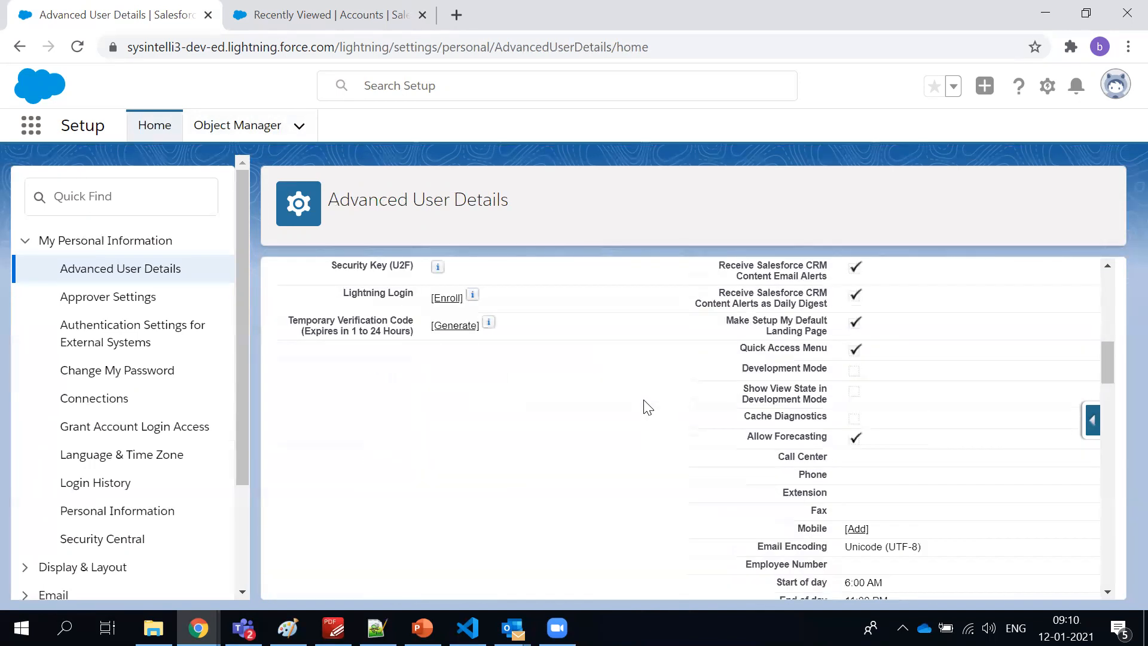
pyautogui.scroll(3, 648, 406)
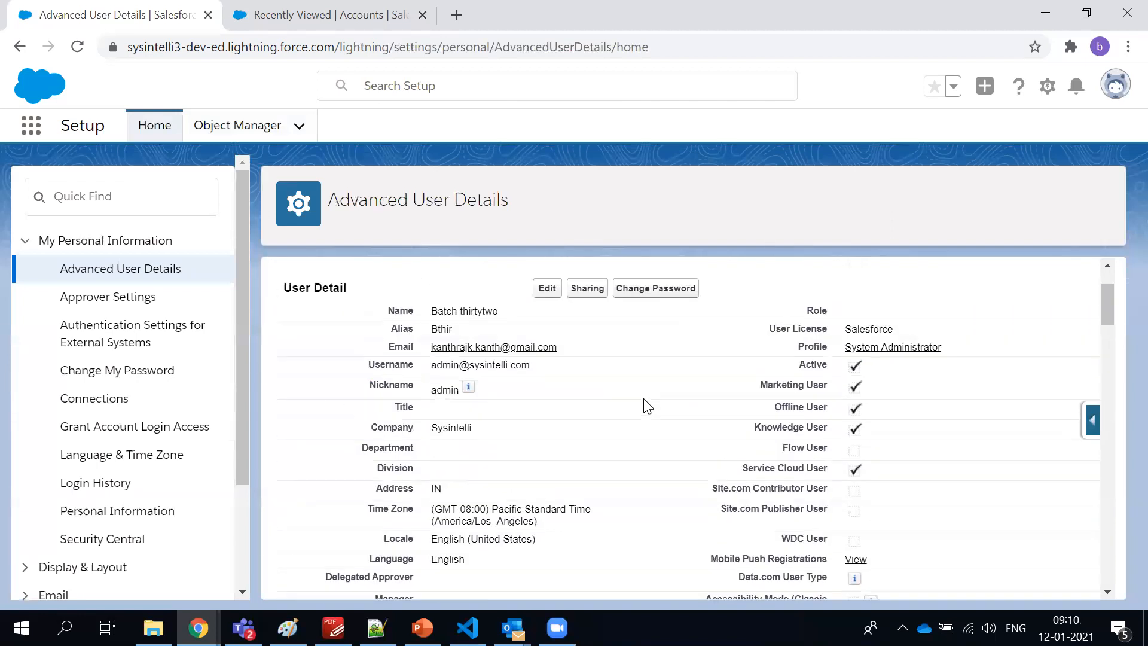
# - Examine the feature-user checkboxes from Marketing User to Service Cloud User, and the permission set and group sections further down
pyautogui.moveTo(751, 392); pyautogui.dragTo(744, 499)
pyautogui.click(891, 474)
pyautogui.moveTo(861, 473); pyautogui.dragTo(848, 387)
pyautogui.click(887, 484)
pyautogui.scroll(-10, 873, 467)
pyautogui.scroll(-5, 870, 465)
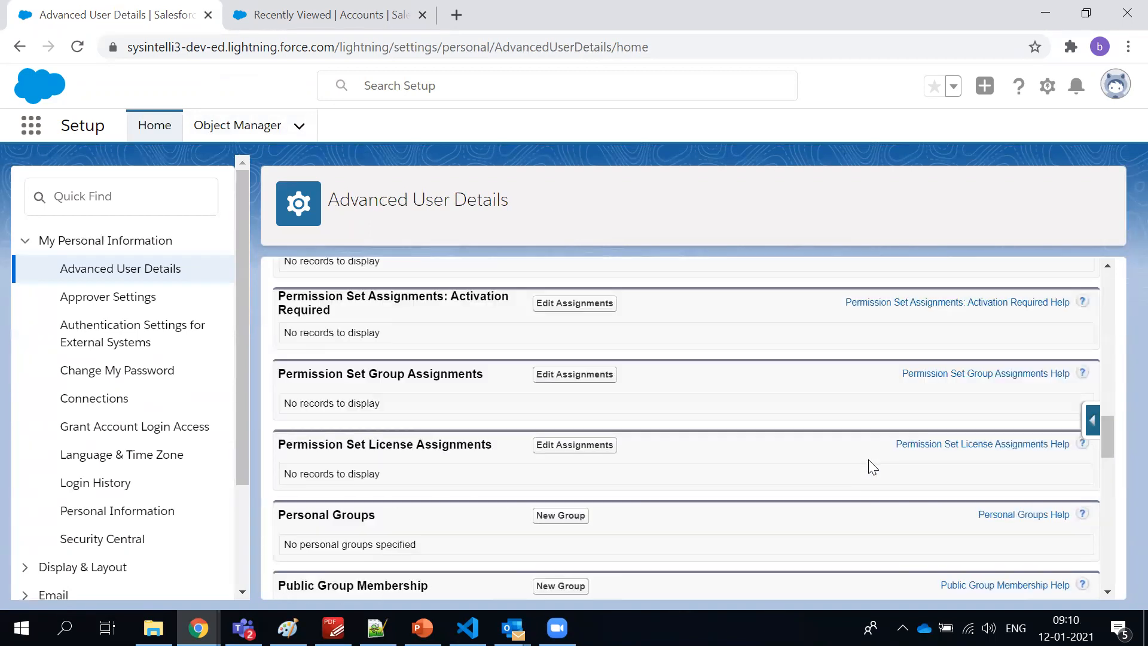
# - Look through the Change My Password form and the Login History page in the personal settings
pyautogui.click(115, 376)
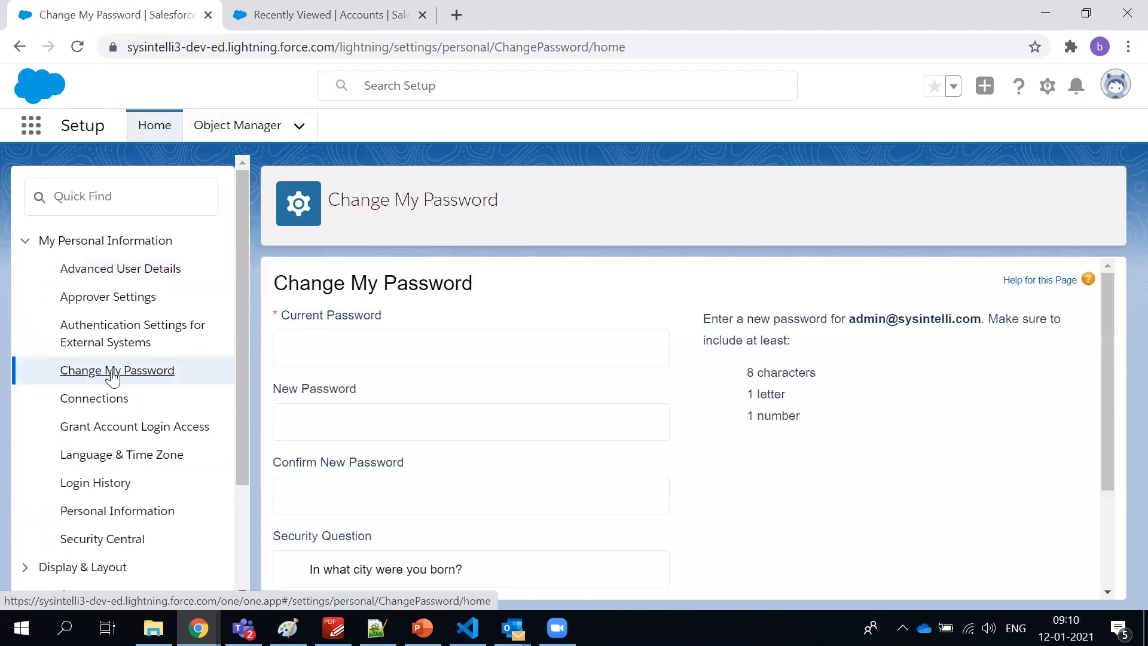
pyautogui.scroll(-3, 409, 516)
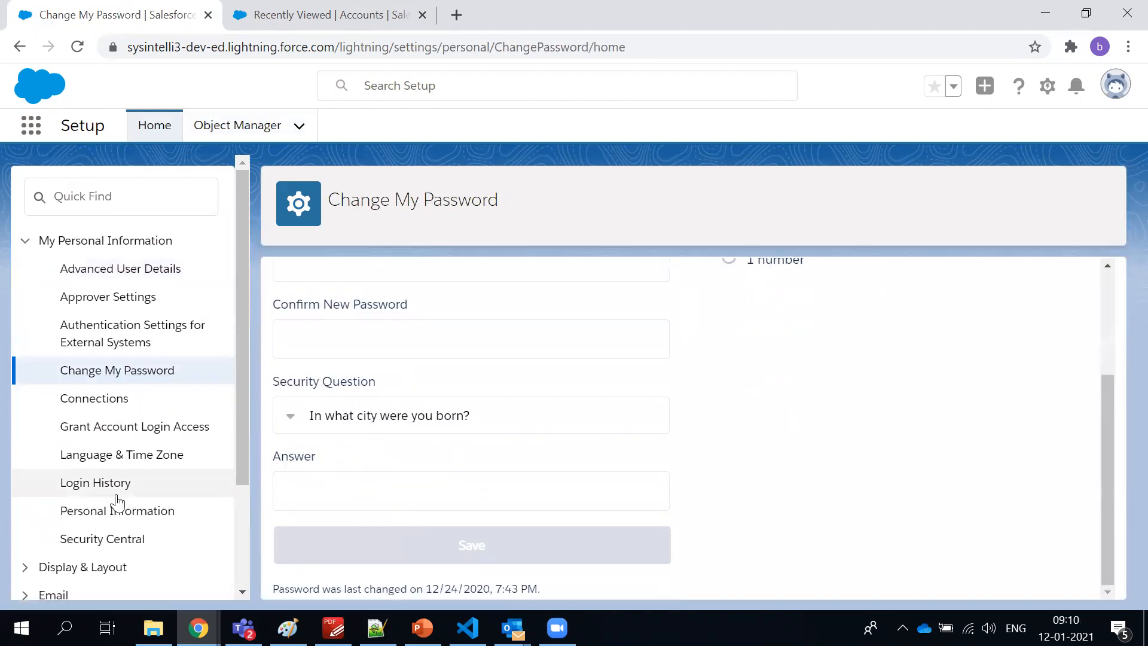
pyautogui.click(99, 484)
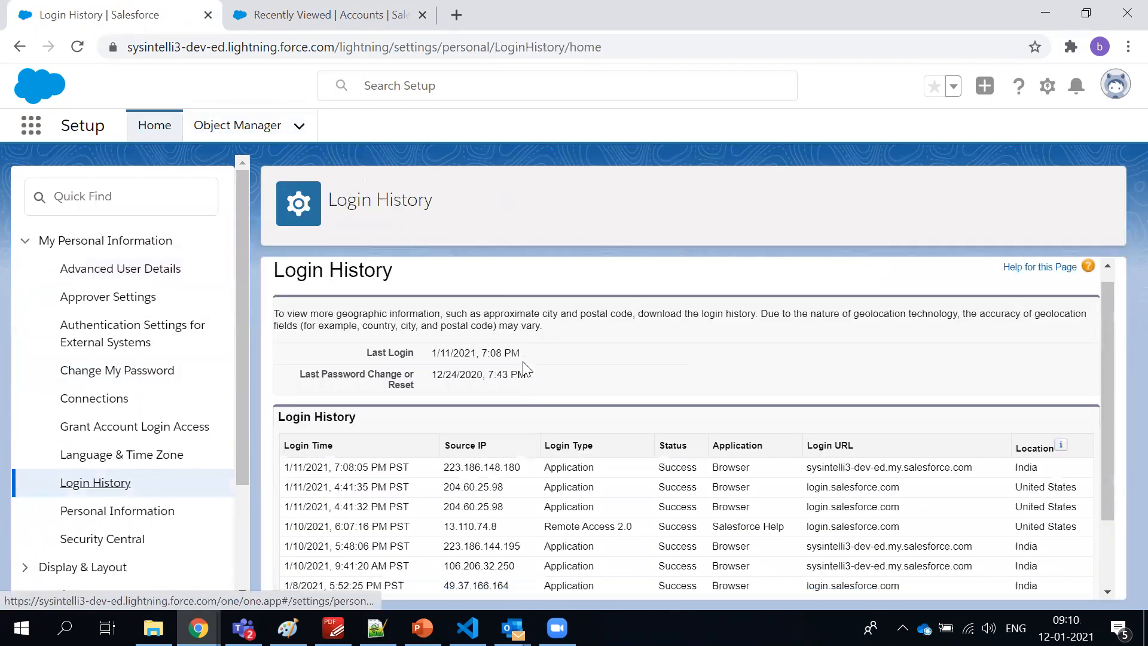
pyautogui.scroll(-2, 524, 365)
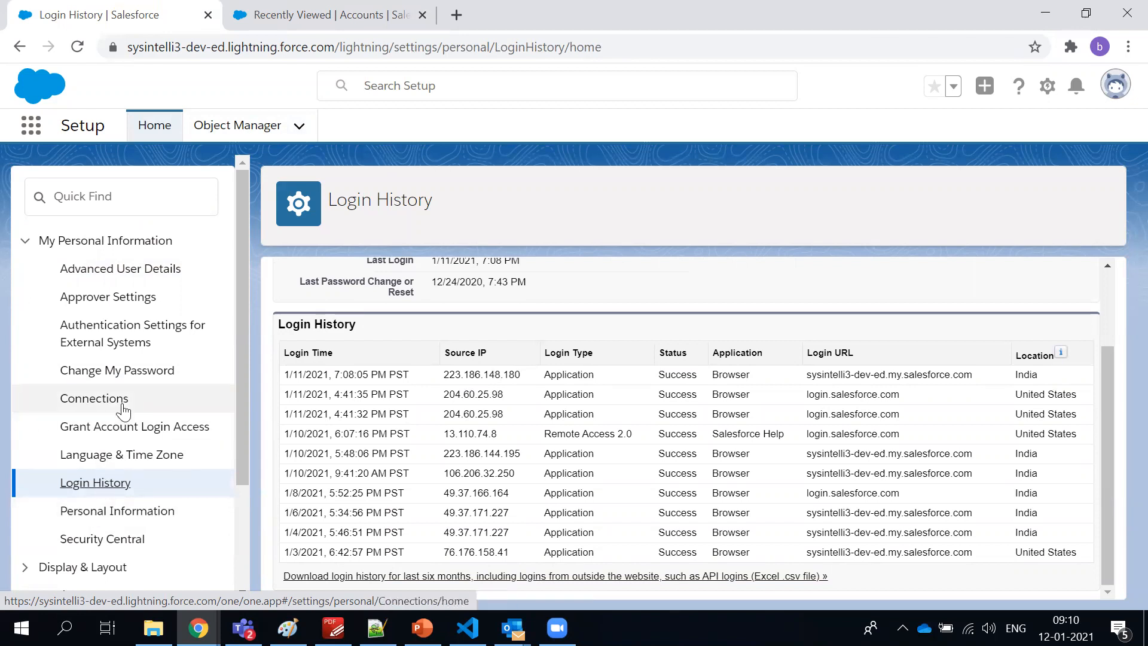
# - Open Approver Settings and inspect its Delegated Approver and Manager fields and the remaining personal settings categories
pyautogui.click(120, 304)
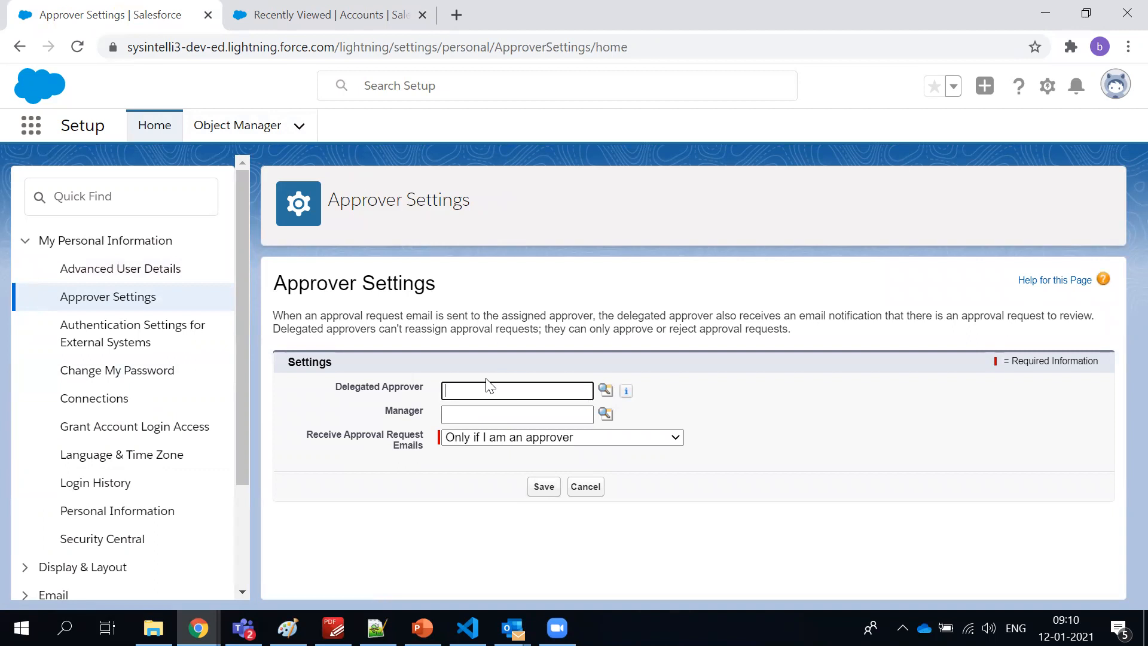
pyautogui.click(661, 359)
pyautogui.click(531, 420)
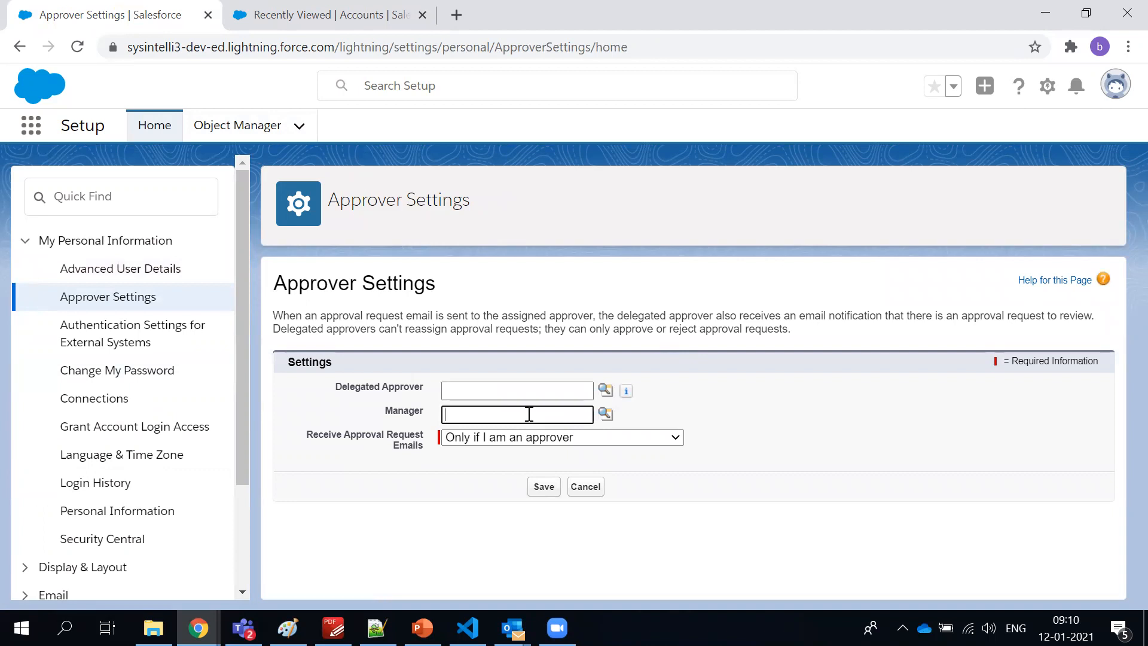
pyautogui.click(525, 390)
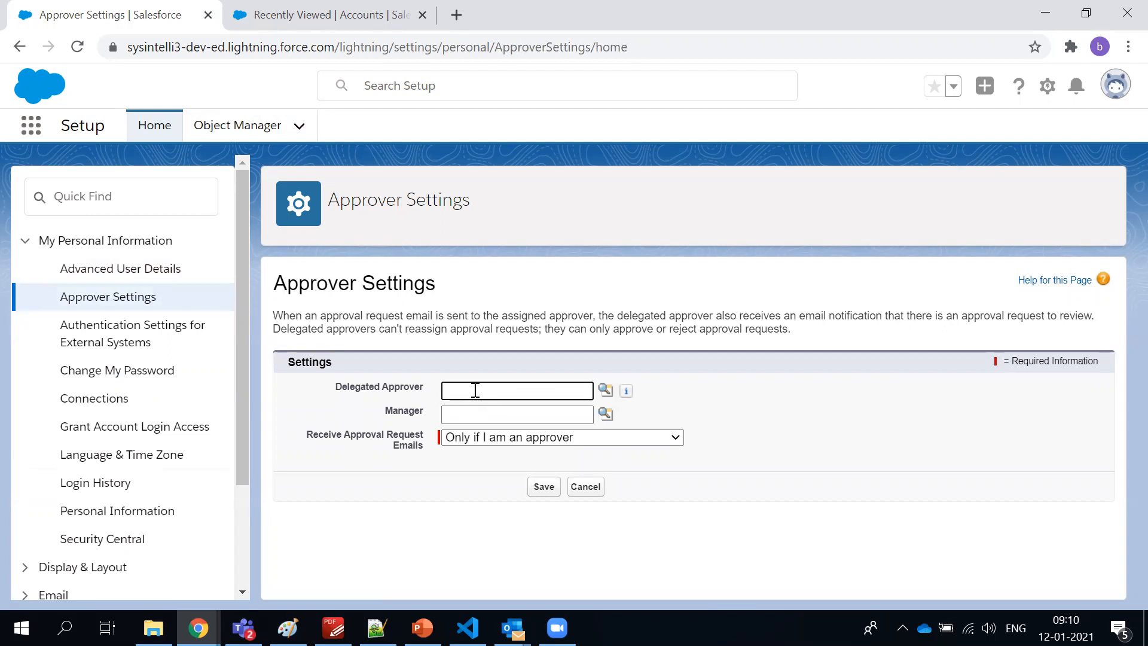
pyautogui.click(507, 345)
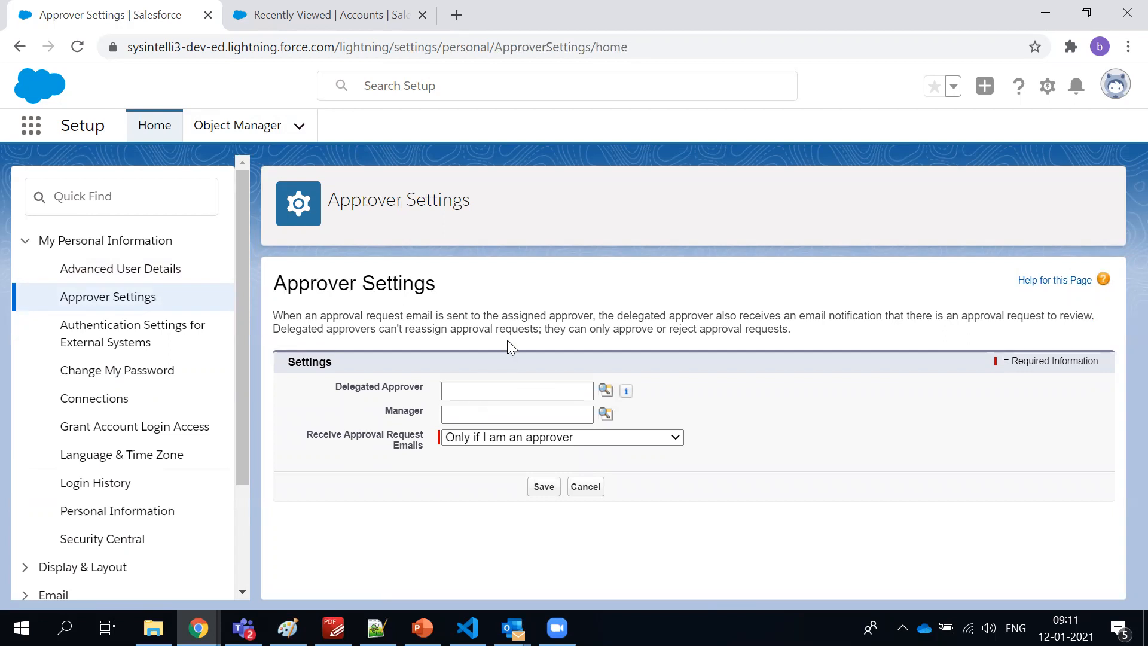
pyautogui.scroll(-2, 90, 454)
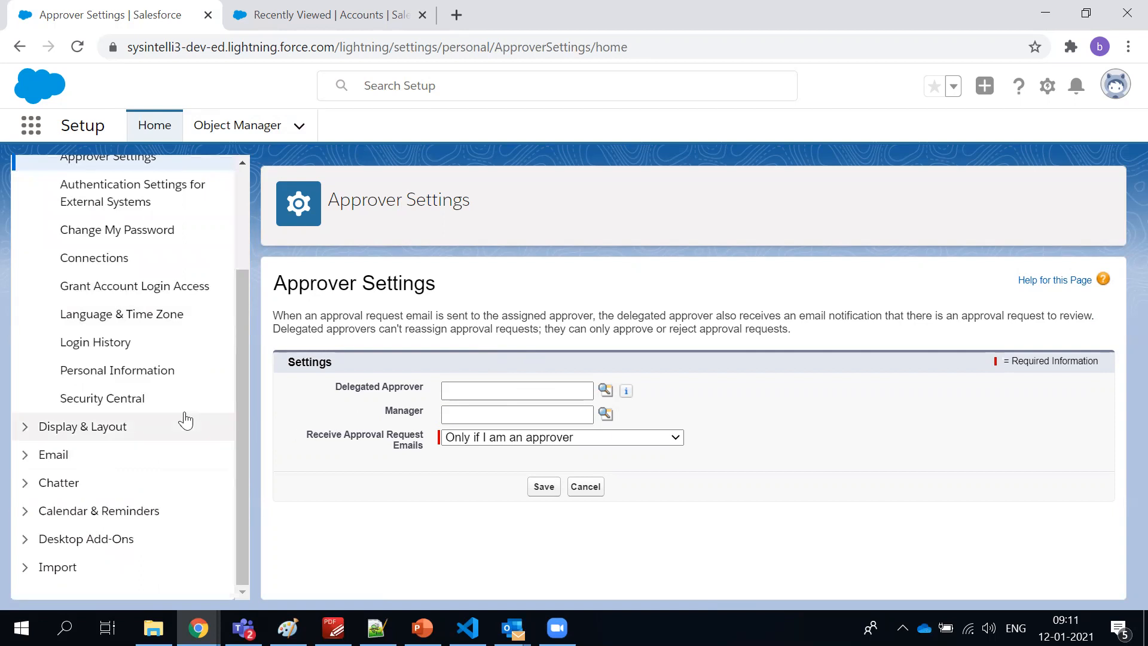
pyautogui.scroll(2, 191, 404)
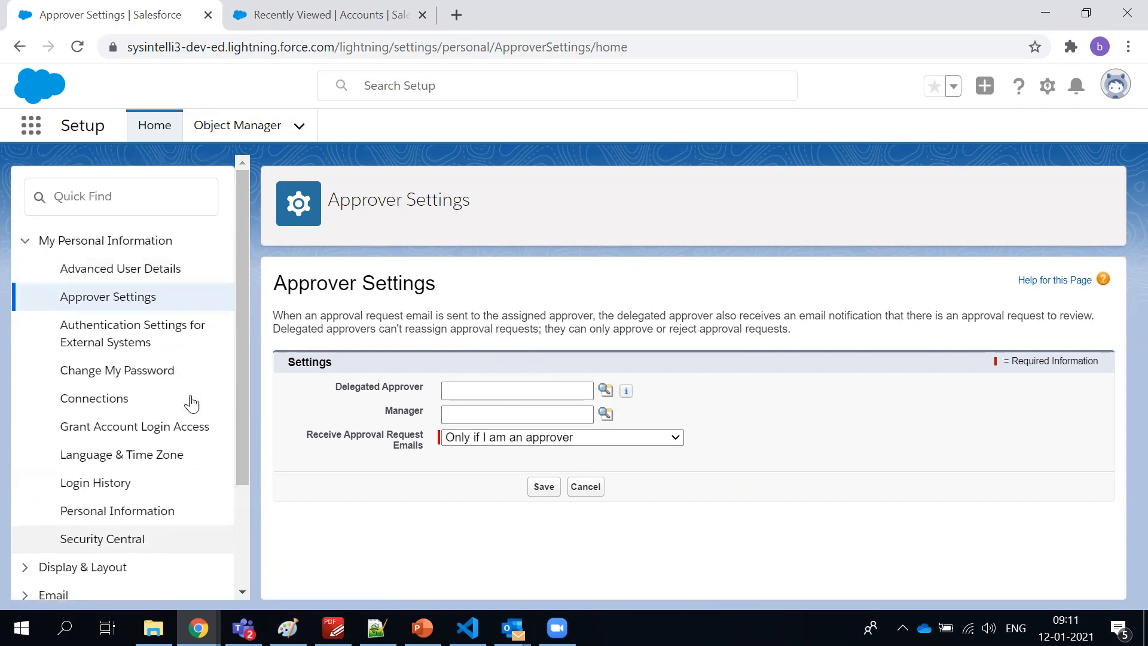
# - Open Grant Account Login Access and set the access duration for Your Company's Administrator to 1 Day
pyautogui.click(169, 428)
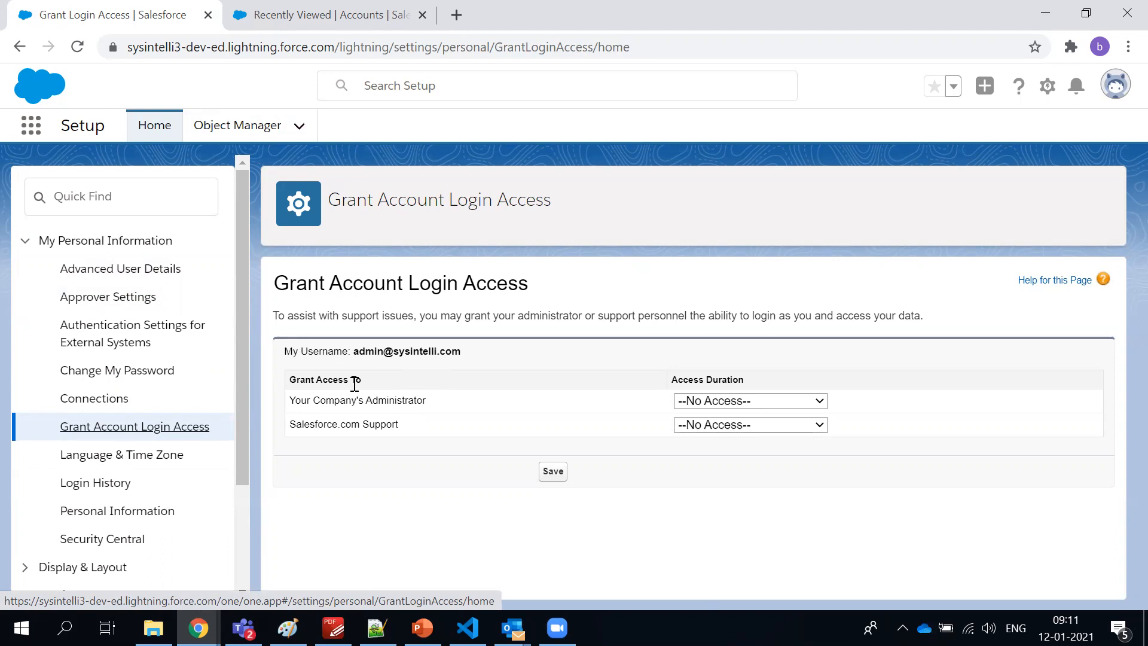
pyautogui.tripleClick(406, 400)
pyautogui.click(681, 401)
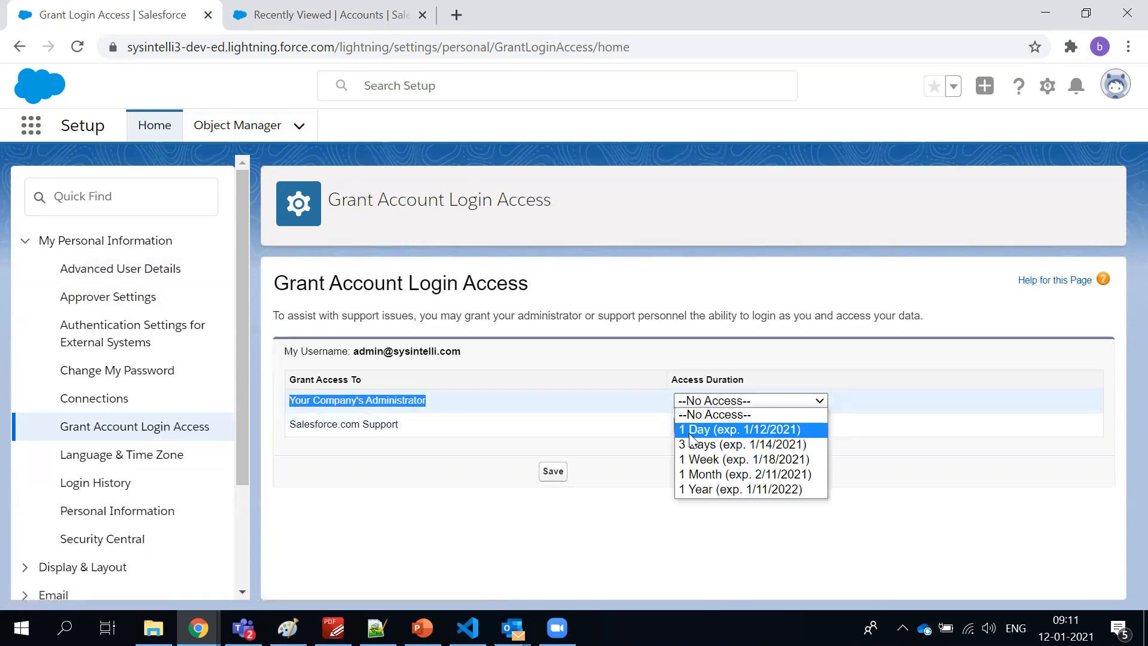
pyautogui.click(706, 428)
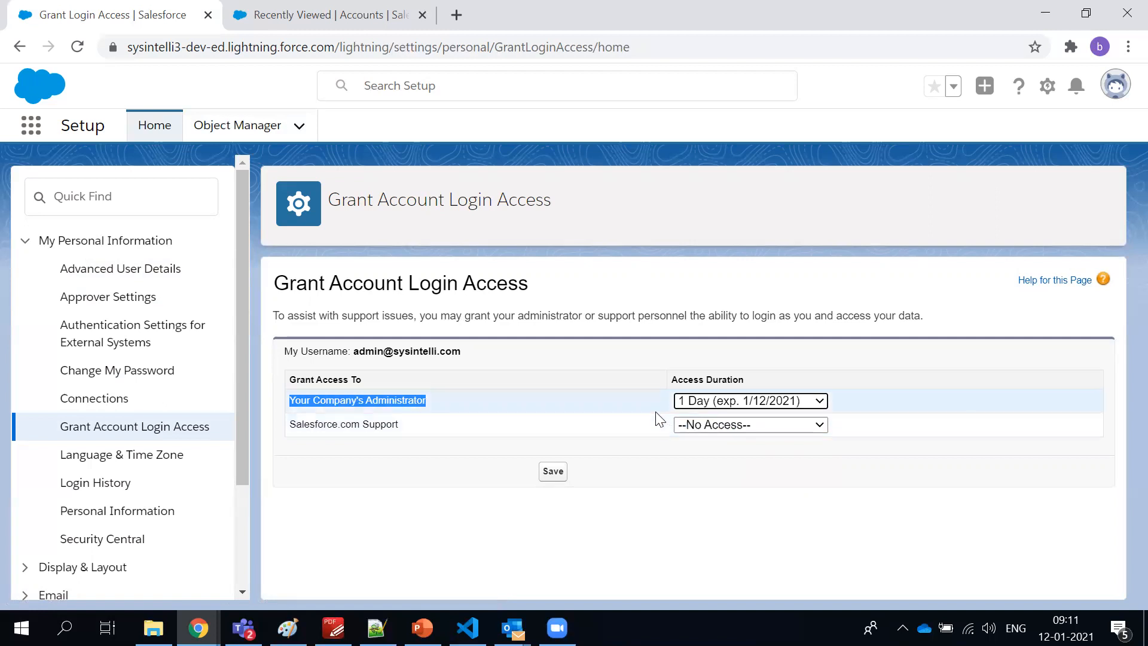
pyautogui.click(618, 311)
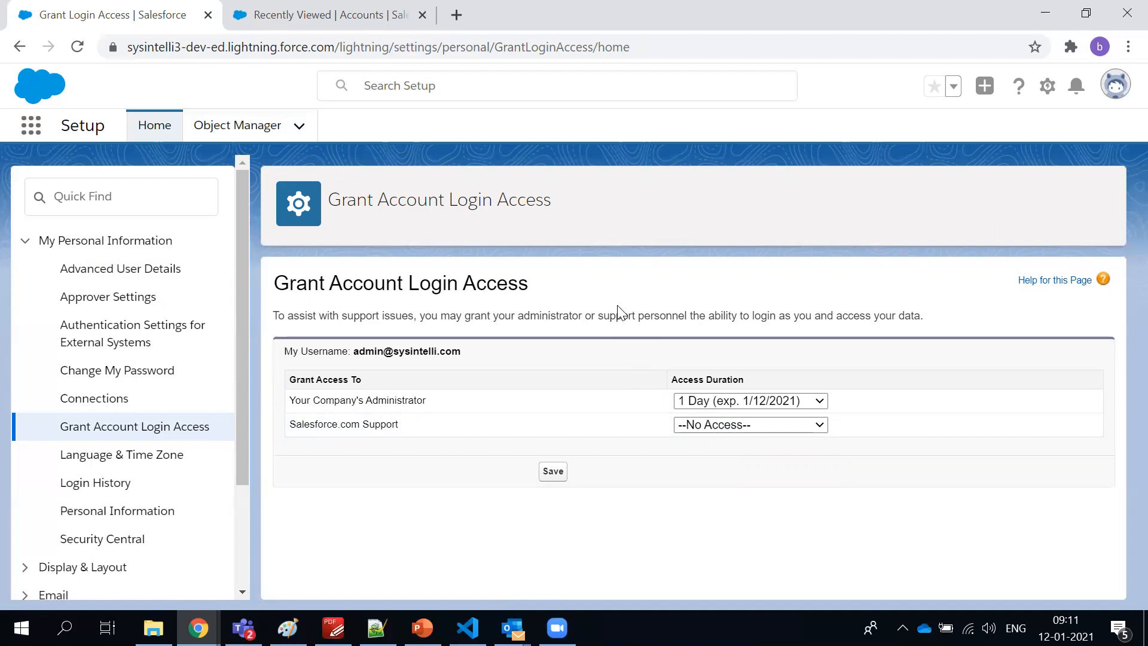
# - Compare the two Grant Access To entries and view the access duration options for Salesforce.com Support without choosing one
pyautogui.tripleClick(382, 402)
pyautogui.tripleClick(375, 425)
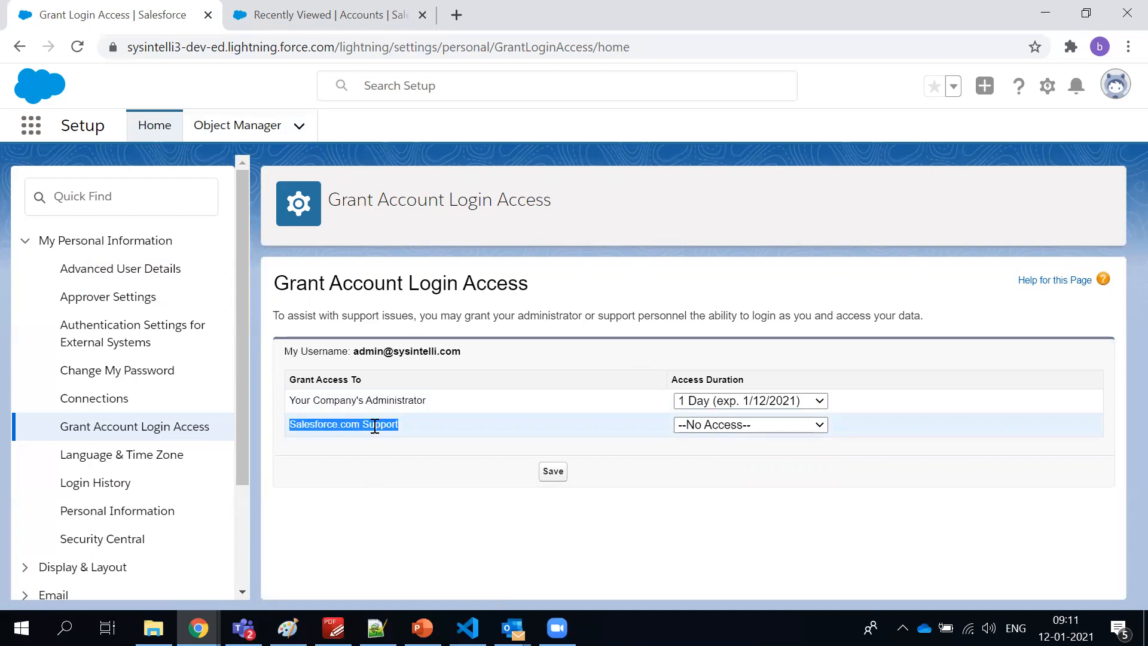
pyautogui.click(394, 485)
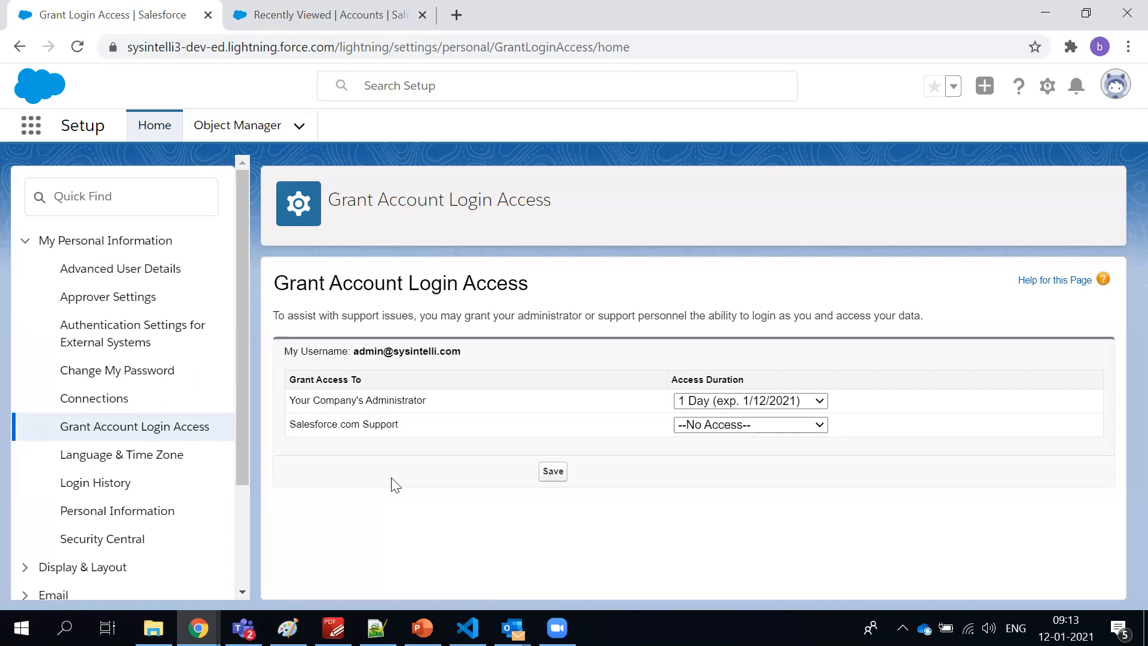
pyautogui.click(698, 398)
pyautogui.click(703, 311)
pyautogui.click(799, 427)
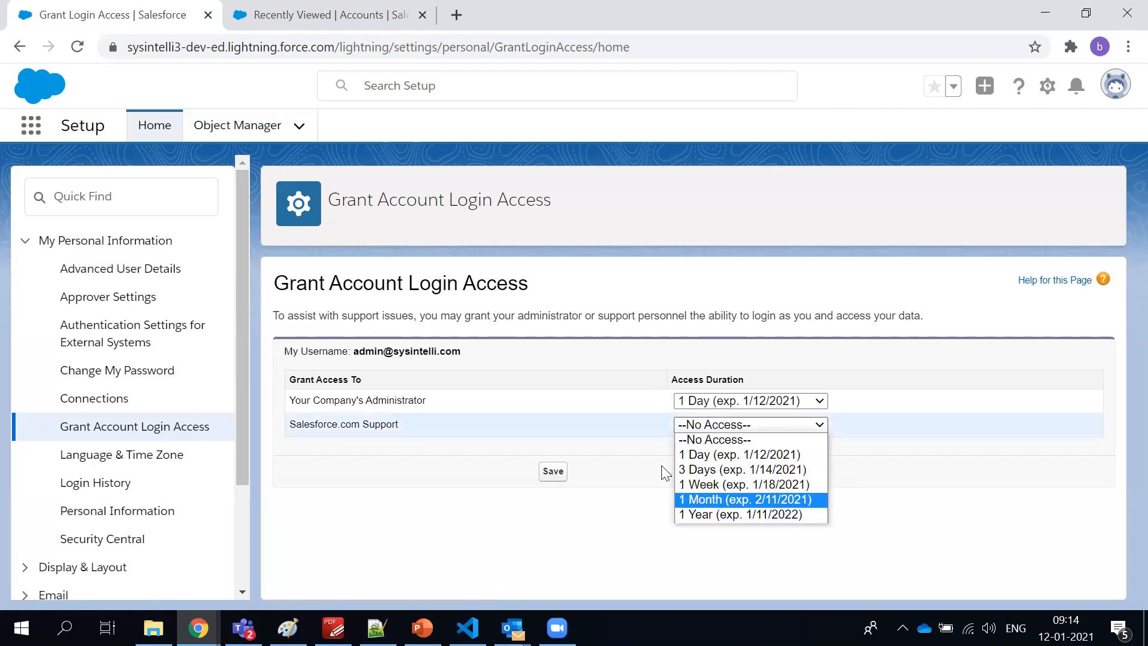
pyautogui.click(590, 415)
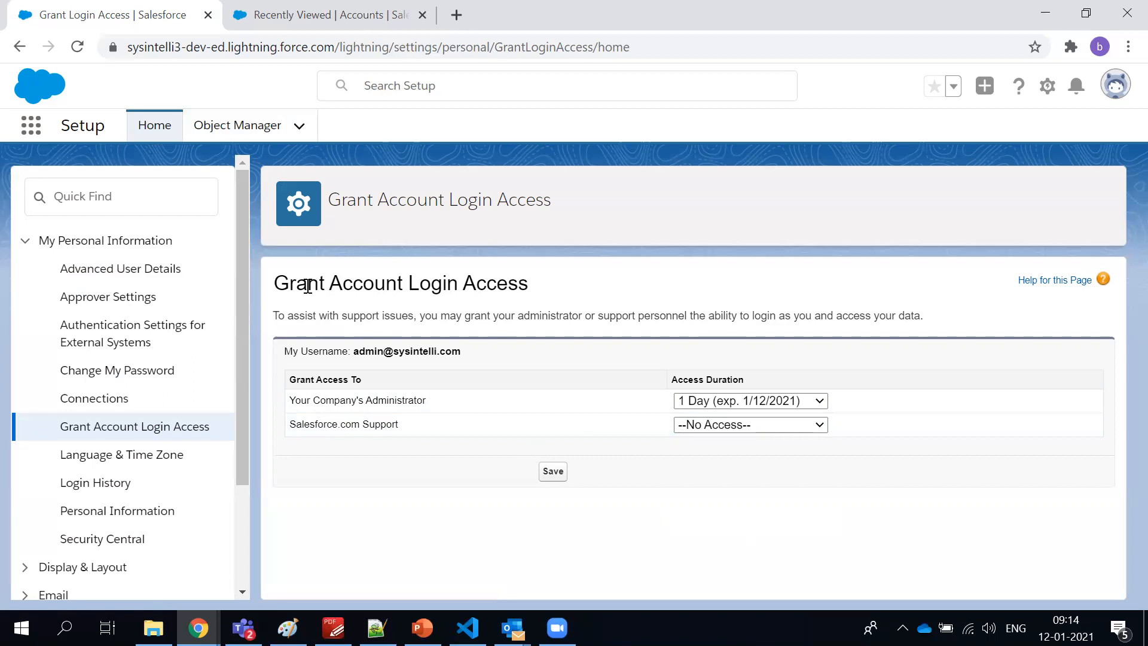
# - Check the Personal Setup topics in the syllabus PDF, return to Salesforce in Chrome and open the Setup Home page
pyautogui.click(333, 627)
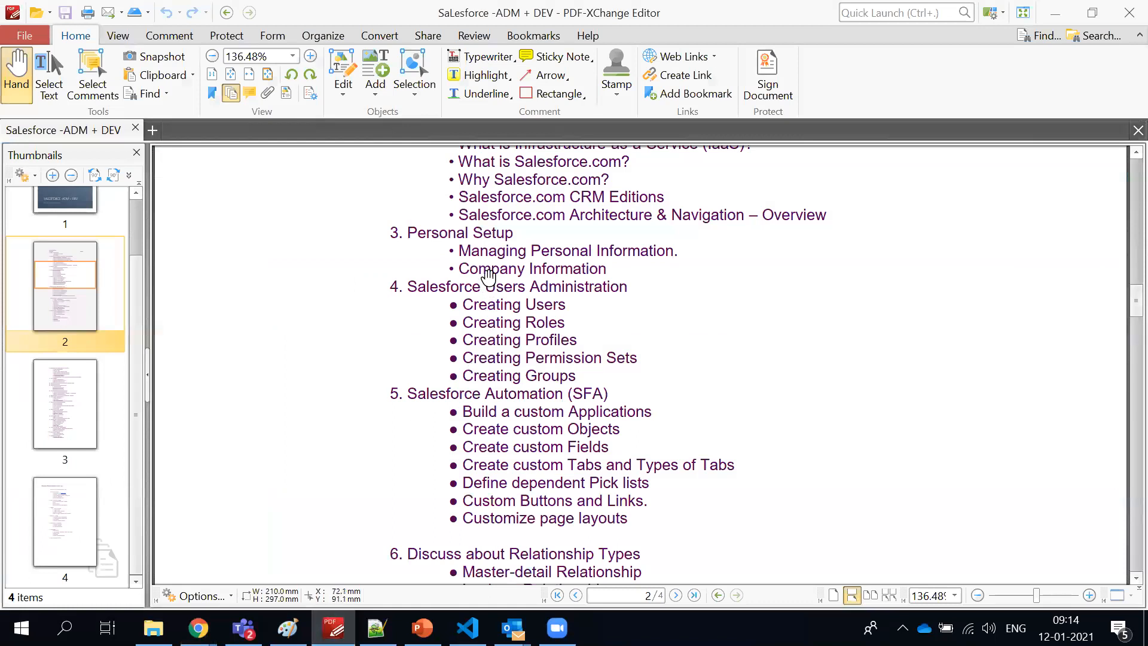
pyautogui.hotkey('alt', 'Tab')
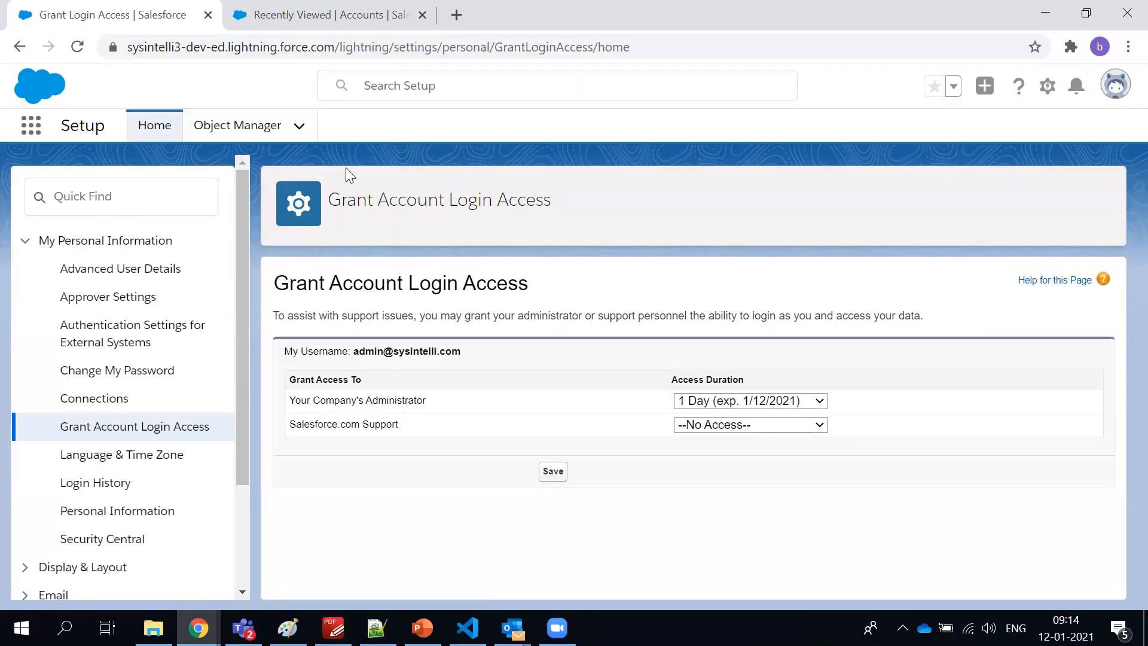
pyautogui.click(1047, 90)
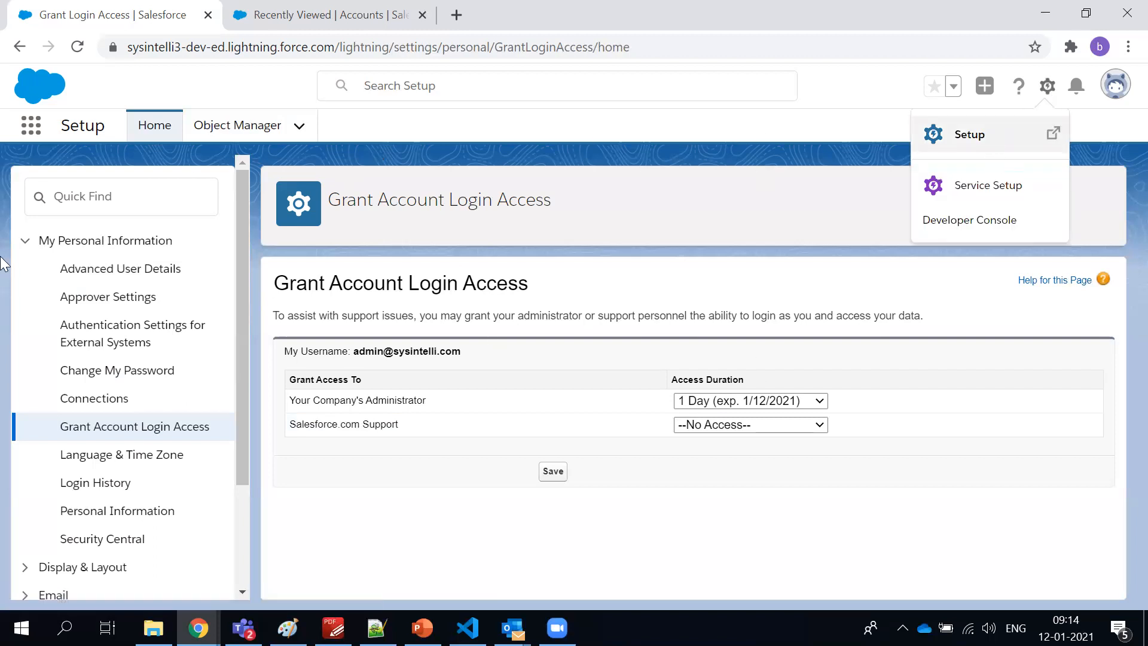
pyautogui.click(84, 129)
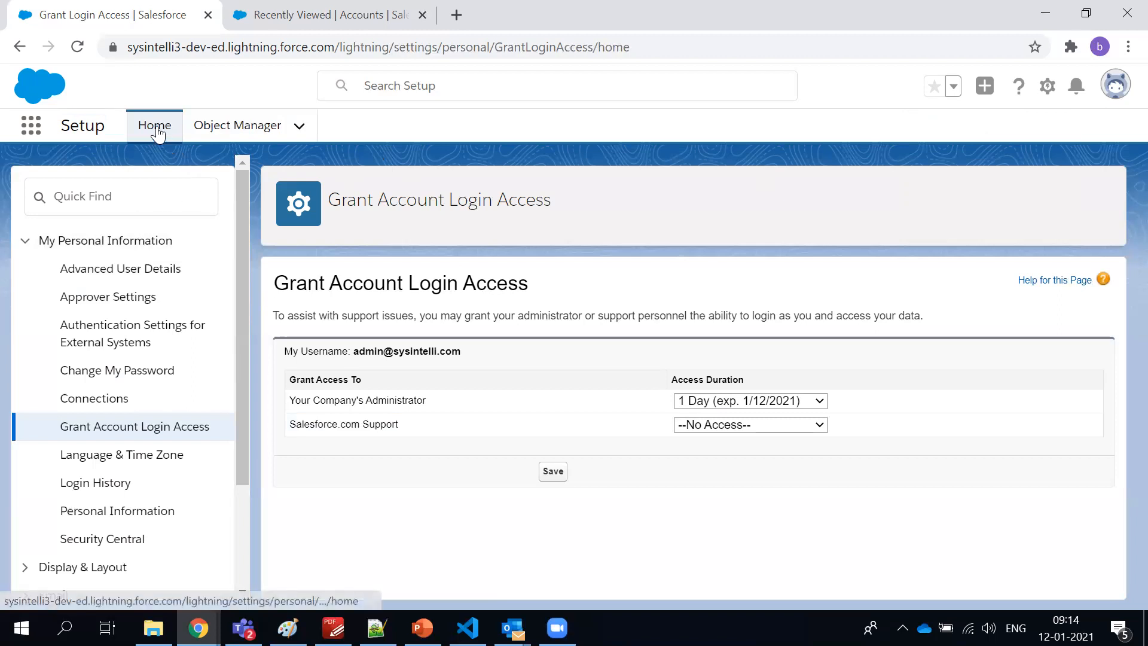
pyautogui.scroll(-3, 77, 311)
pyautogui.scroll(2, 75, 371)
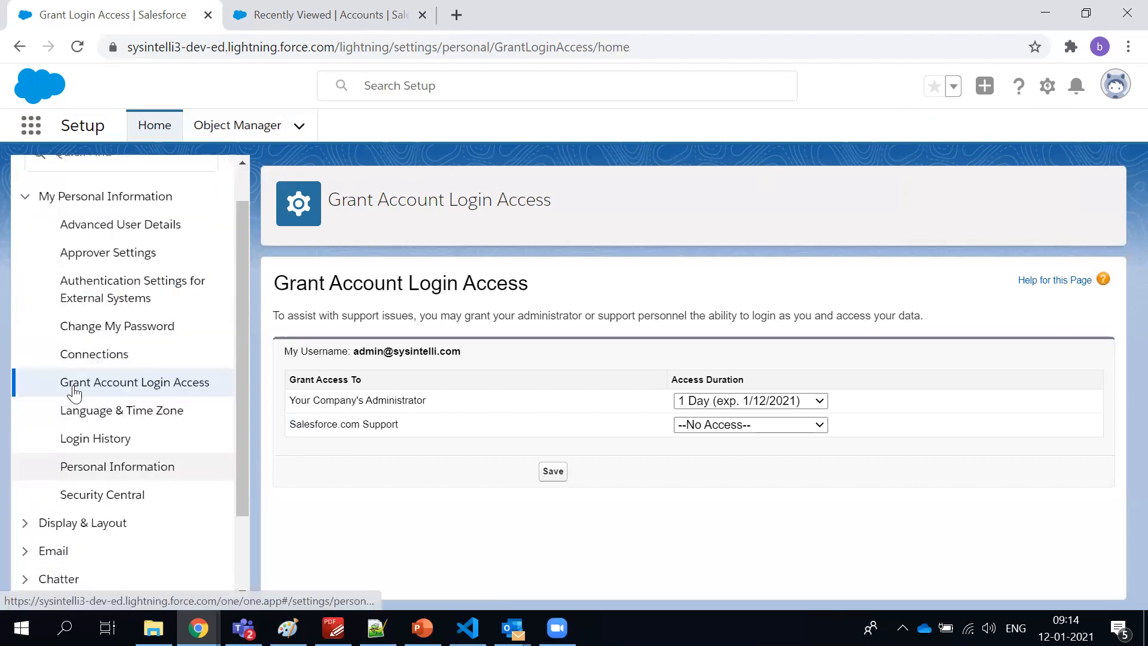
pyautogui.scroll(1, 75, 394)
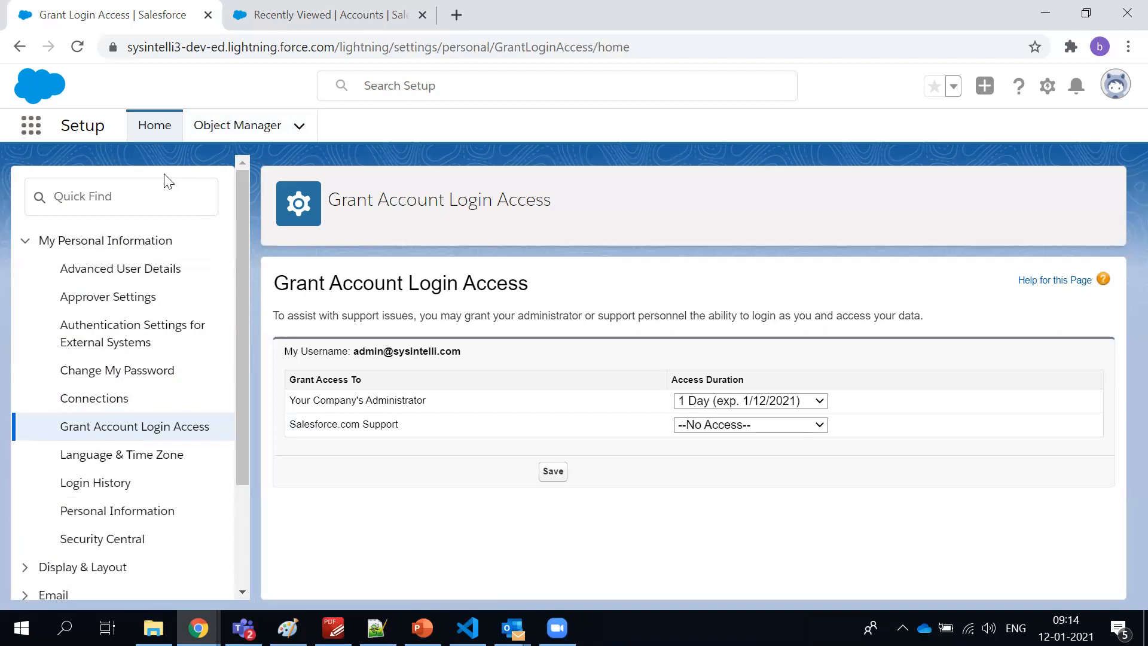
pyautogui.scroll(-3, 123, 269)
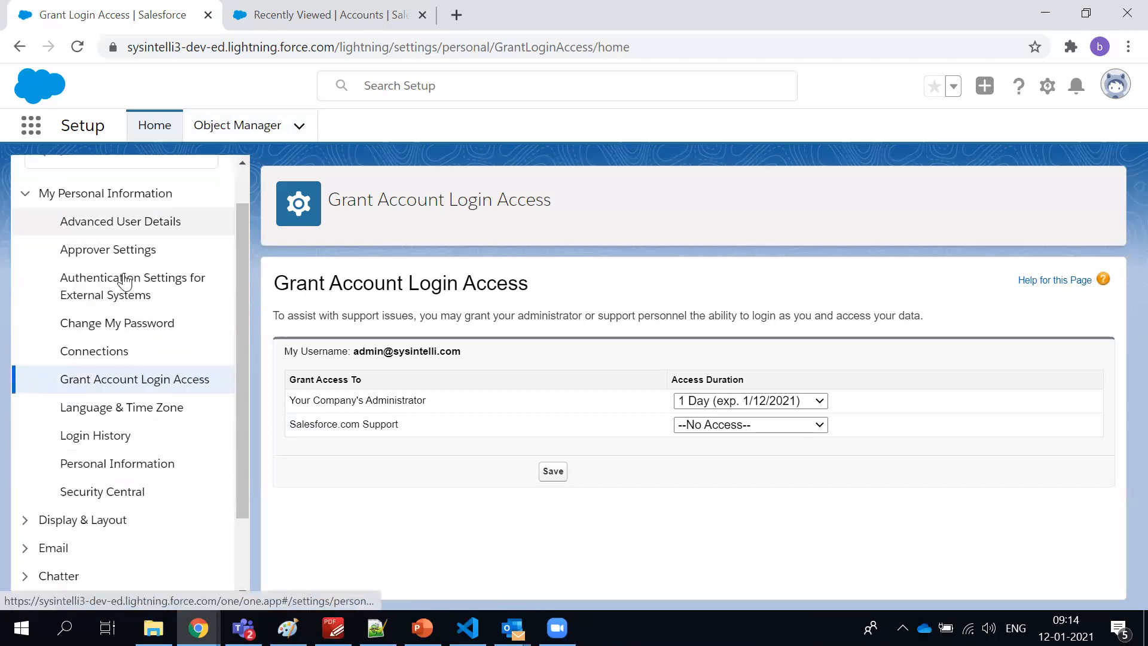
pyautogui.scroll(3, 125, 279)
pyautogui.click(150, 131)
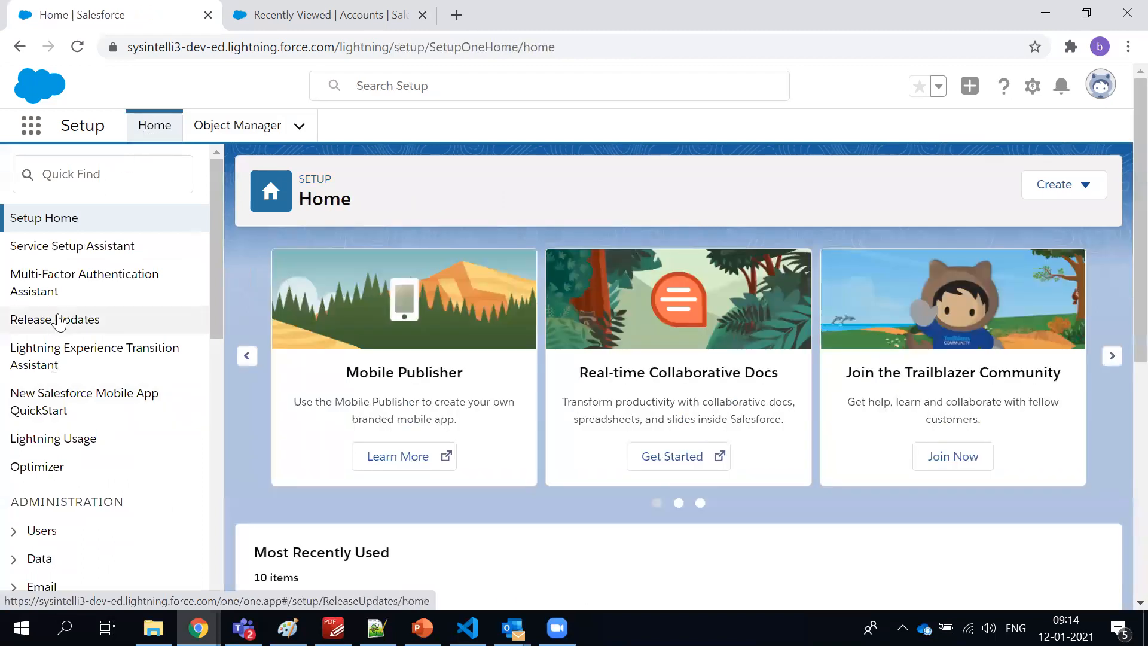
# - Search Setup for "compan" and open the Company Information page
pyautogui.scroll(-5, 62, 246)
pyautogui.scroll(5, 21, 249)
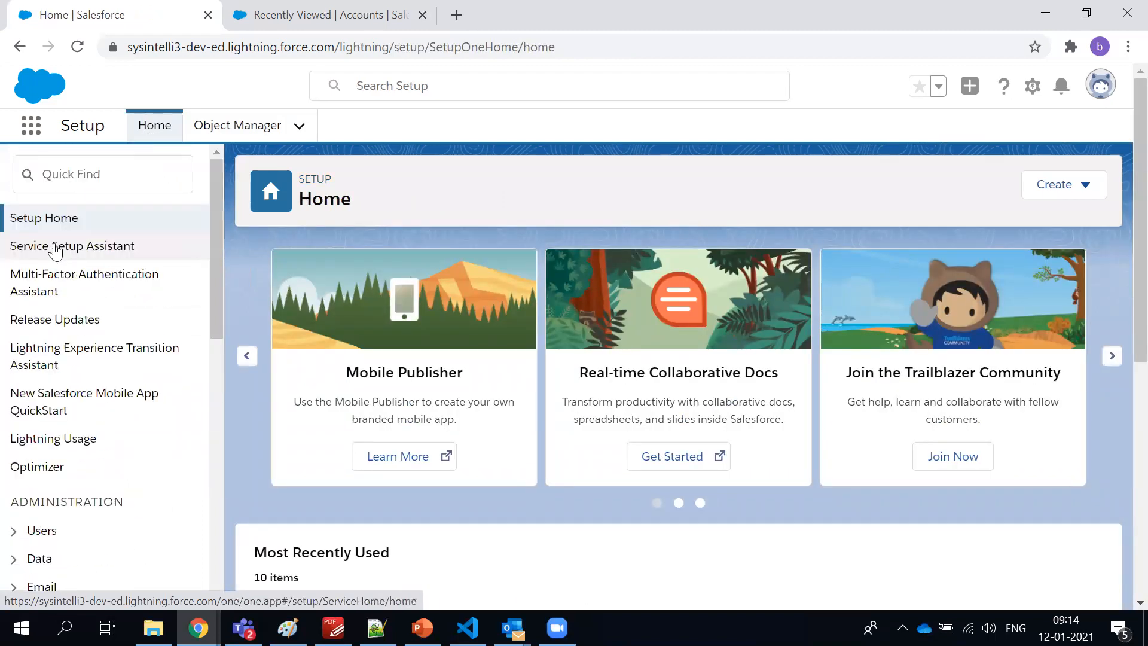
pyautogui.scroll(-3, 60, 249)
pyautogui.scroll(3, 93, 179)
pyautogui.click(94, 174)
pyautogui.write('co')
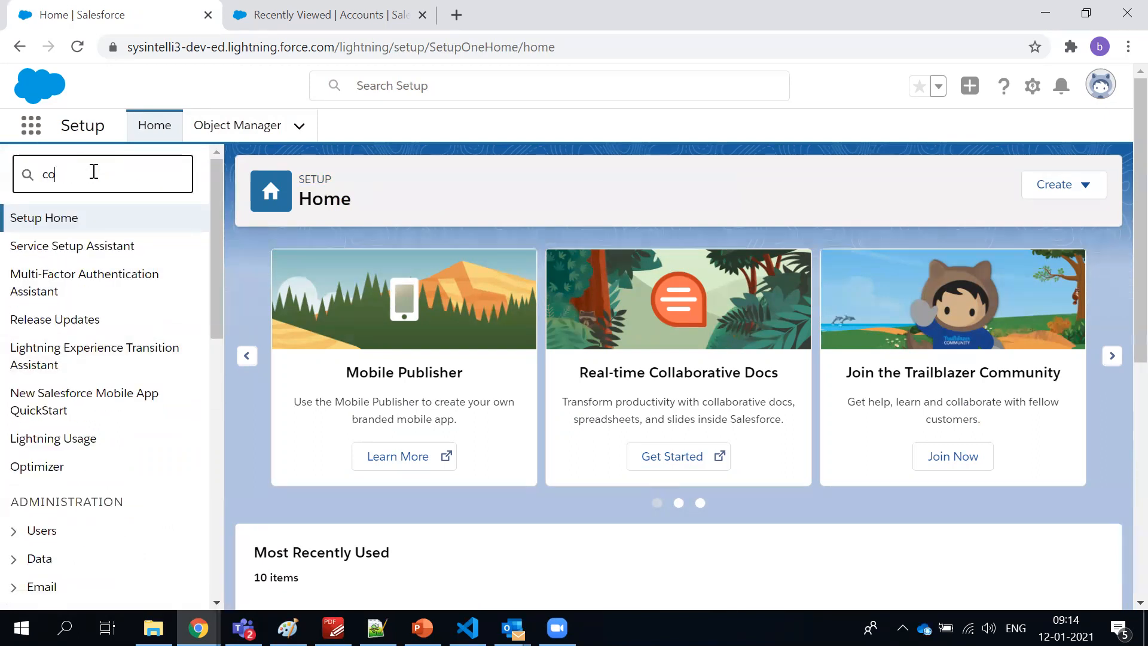
pyautogui.write('mpan')
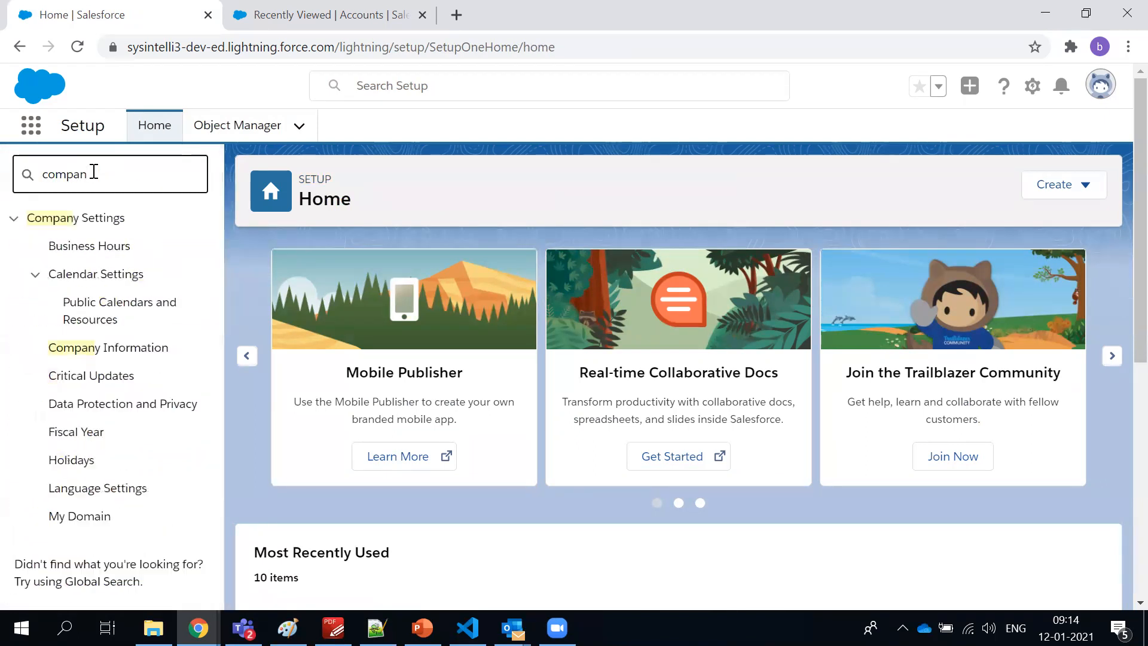
pyautogui.click(99, 354)
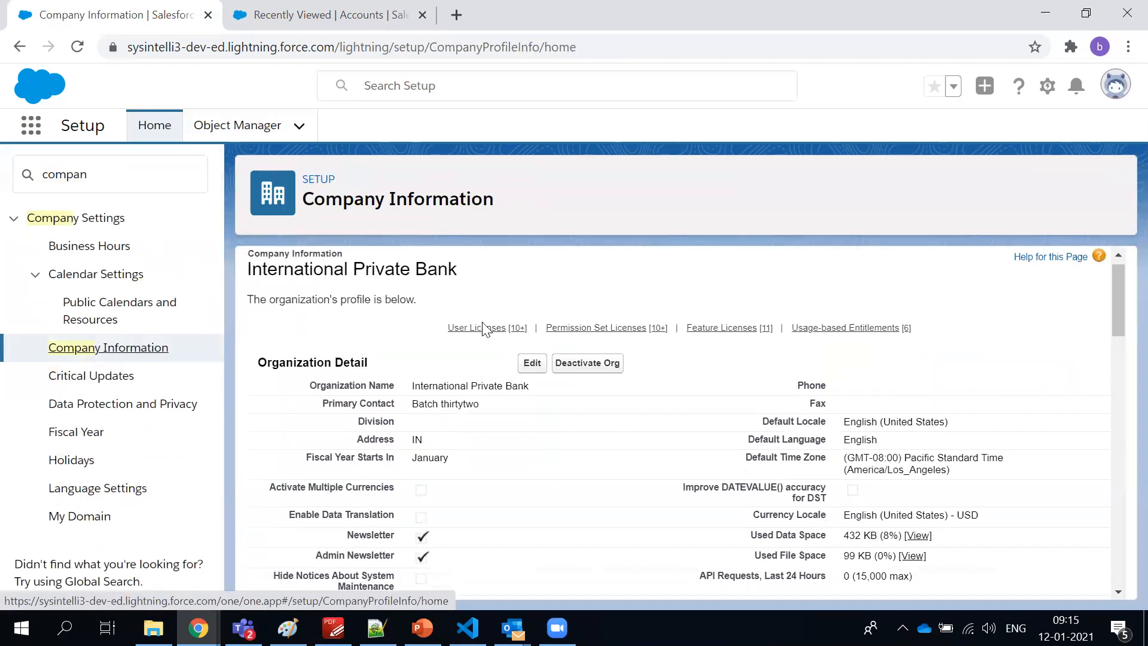
# - Review the Organization Detail section, including the organization name, default locale, default language and currency locale
pyautogui.scroll(-1, 485, 328)
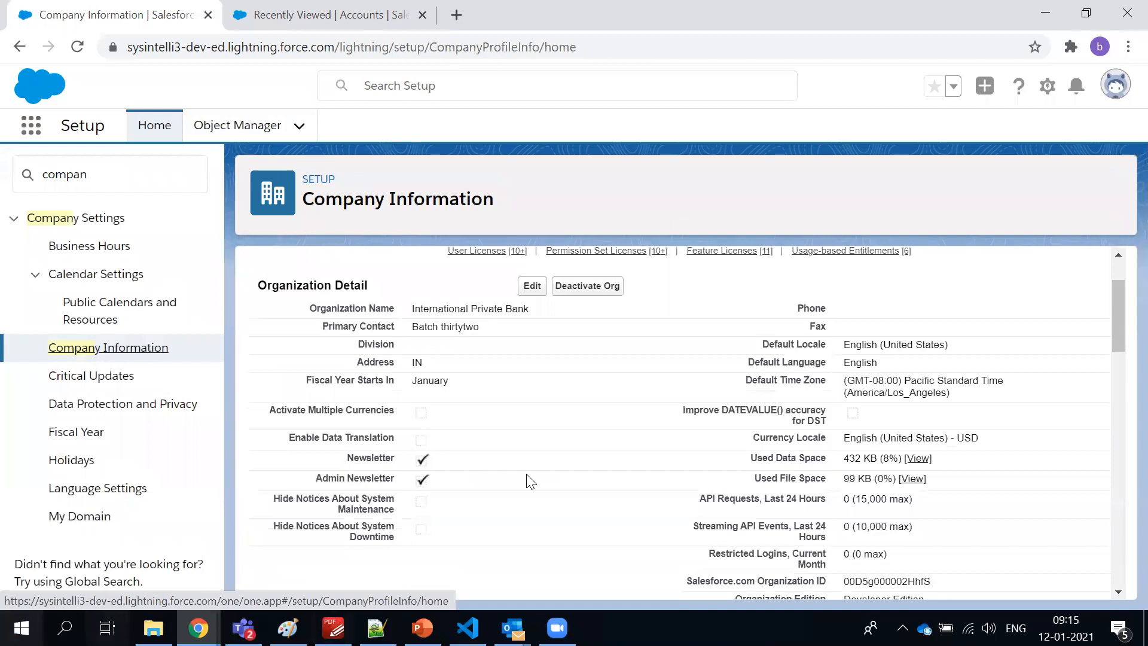
pyautogui.scroll(1, 431, 419)
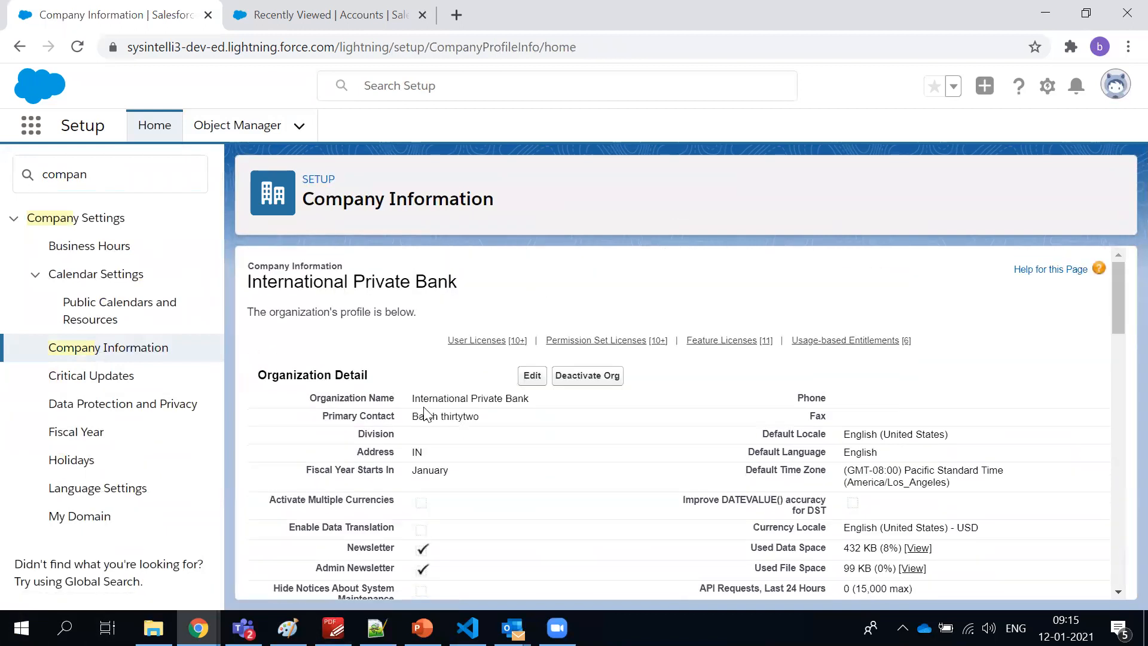
pyautogui.moveTo(417, 400); pyautogui.dragTo(514, 399)
pyautogui.scroll(-3, 505, 400)
pyautogui.scroll(1, 891, 341)
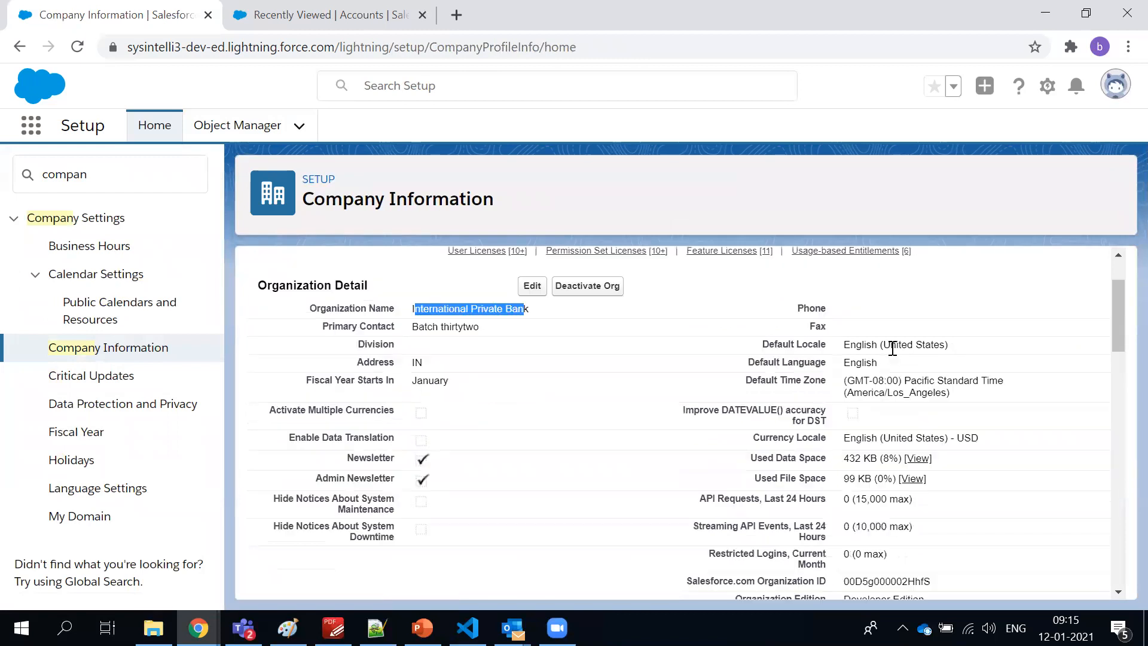
pyautogui.doubleClick(885, 345)
pyautogui.click(855, 363)
pyautogui.doubleClick(859, 362)
pyautogui.scroll(-3, 861, 383)
pyautogui.scroll(2, 864, 392)
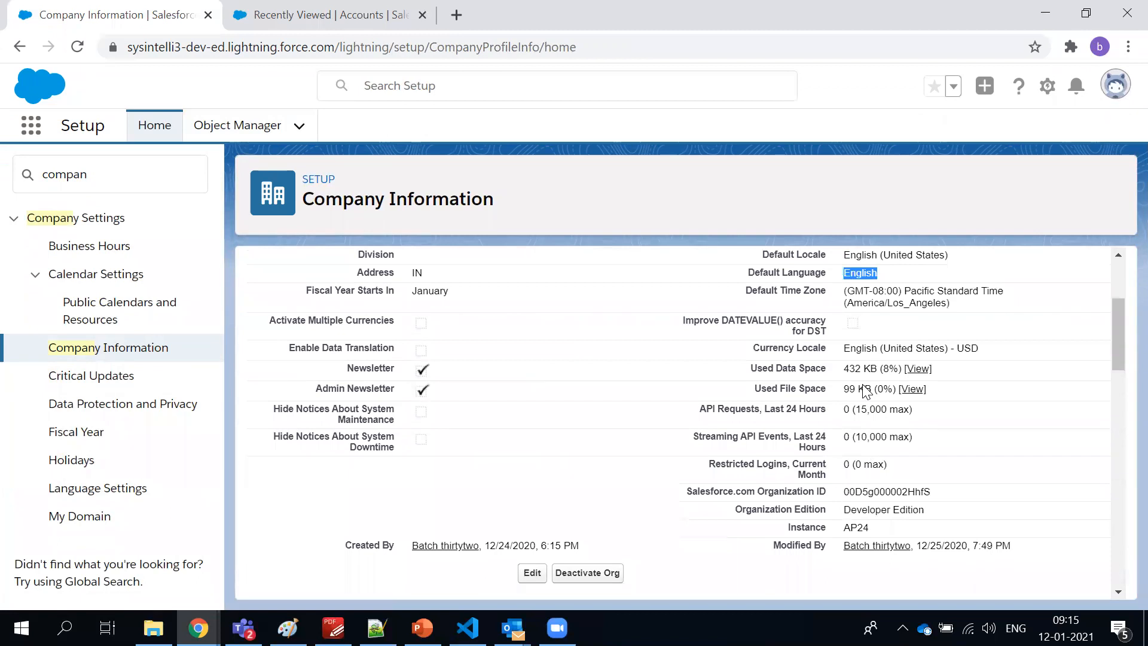
pyautogui.click(847, 353)
pyautogui.moveTo(846, 354); pyautogui.dragTo(976, 377)
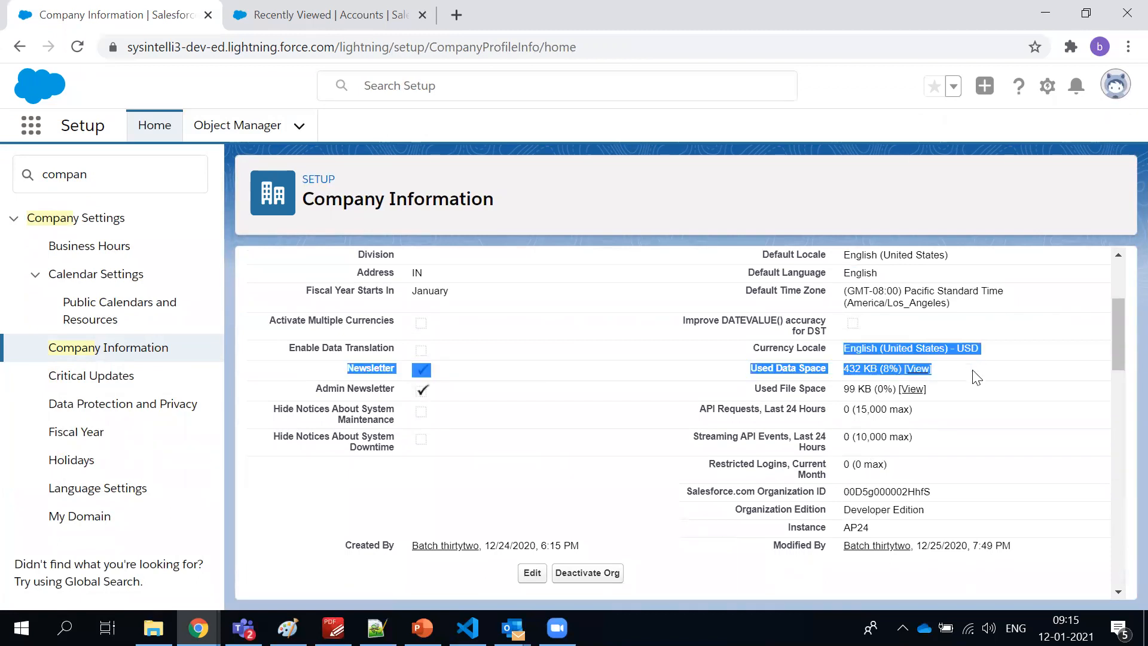
pyautogui.click(972, 371)
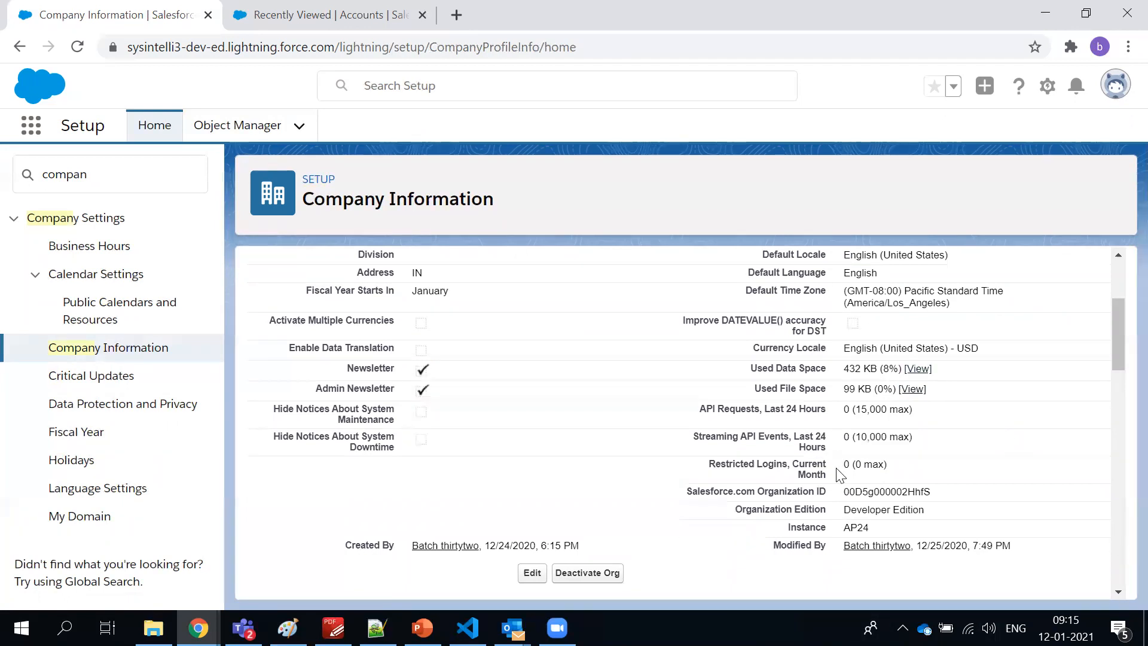
# - Examine the streaming API events, restricted logins, organization edition and instance entries in Organization Detail
pyautogui.moveTo(919, 449); pyautogui.dragTo(743, 431)
pyautogui.moveTo(871, 467); pyautogui.dragTo(709, 466)
pyautogui.click(727, 473)
pyautogui.doubleClick(729, 476)
pyautogui.scroll(-1, 762, 470)
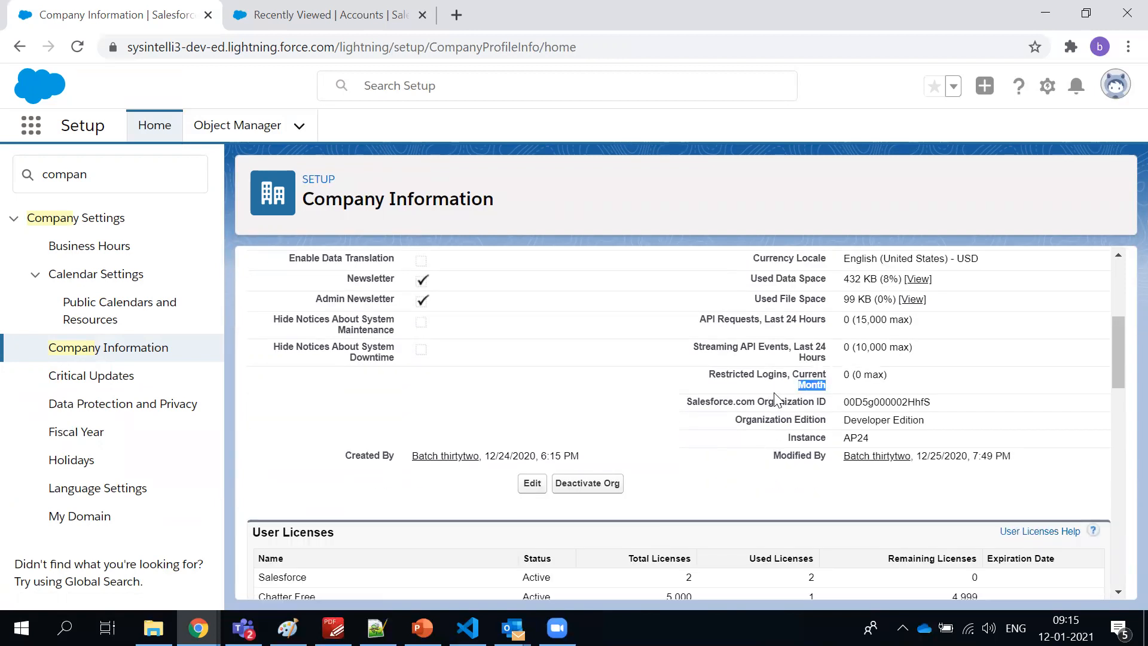
pyautogui.moveTo(887, 383); pyautogui.dragTo(882, 392)
pyautogui.tripleClick(865, 419)
pyautogui.doubleClick(852, 436)
pyautogui.click(887, 442)
# - Look over the User Licenses table on the Company Information page in relation to the organization details above it
pyautogui.scroll(-4, 406, 358)
pyautogui.scroll(-1, 406, 359)
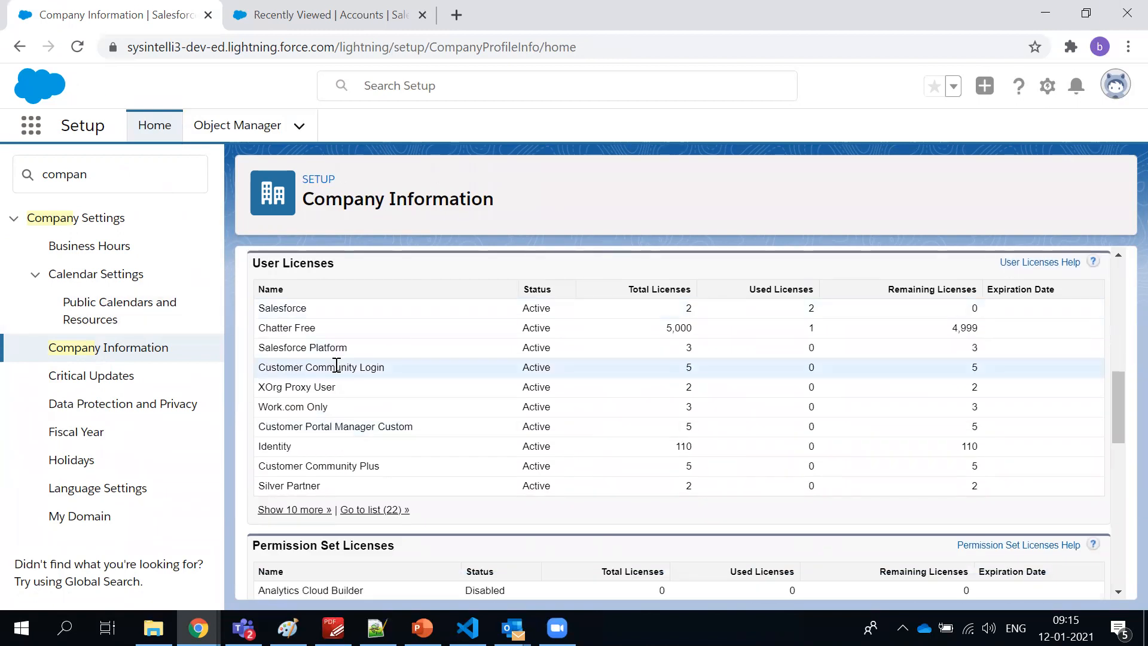
pyautogui.doubleClick(280, 305)
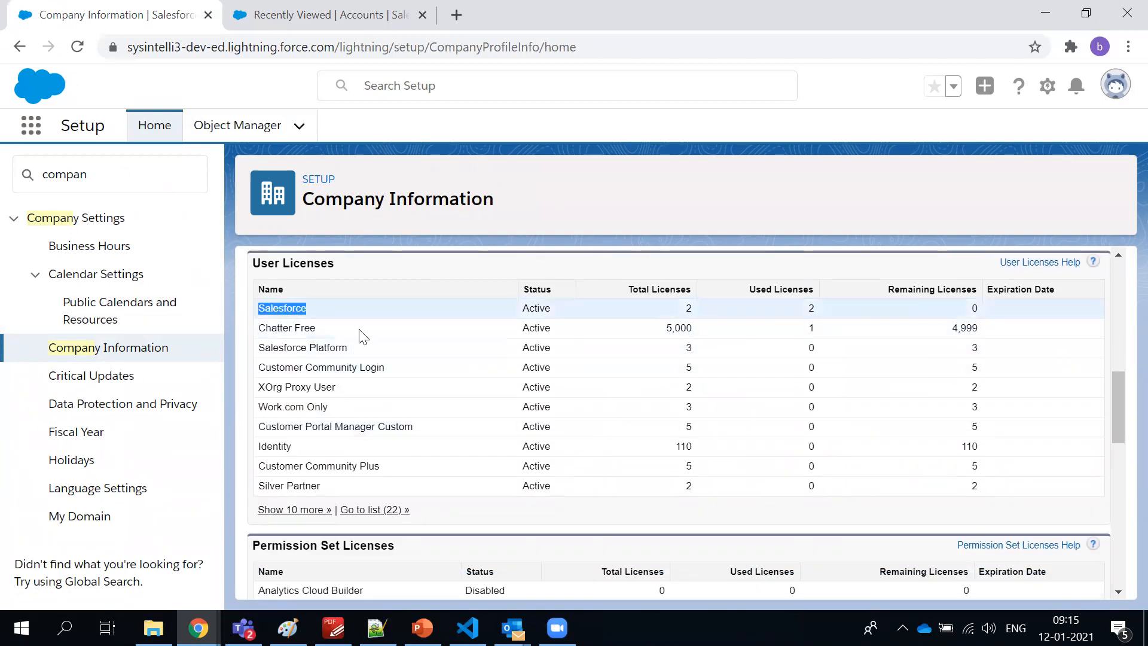
pyautogui.scroll(10, 363, 336)
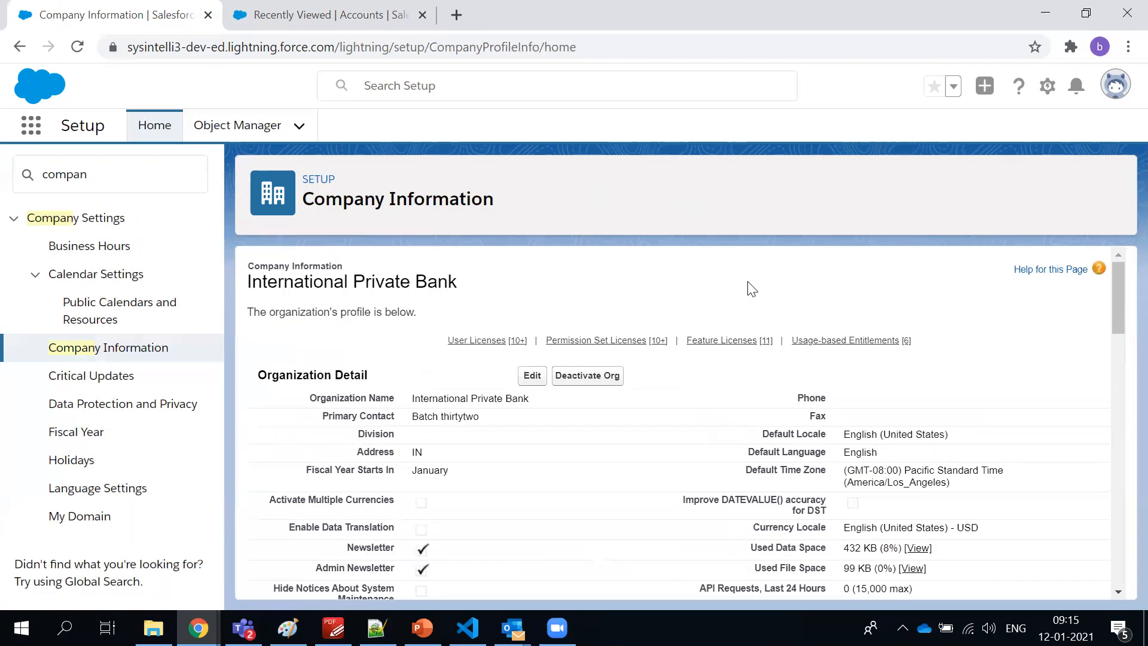
pyautogui.scroll(-5, 751, 288)
pyautogui.scroll(-3, 556, 335)
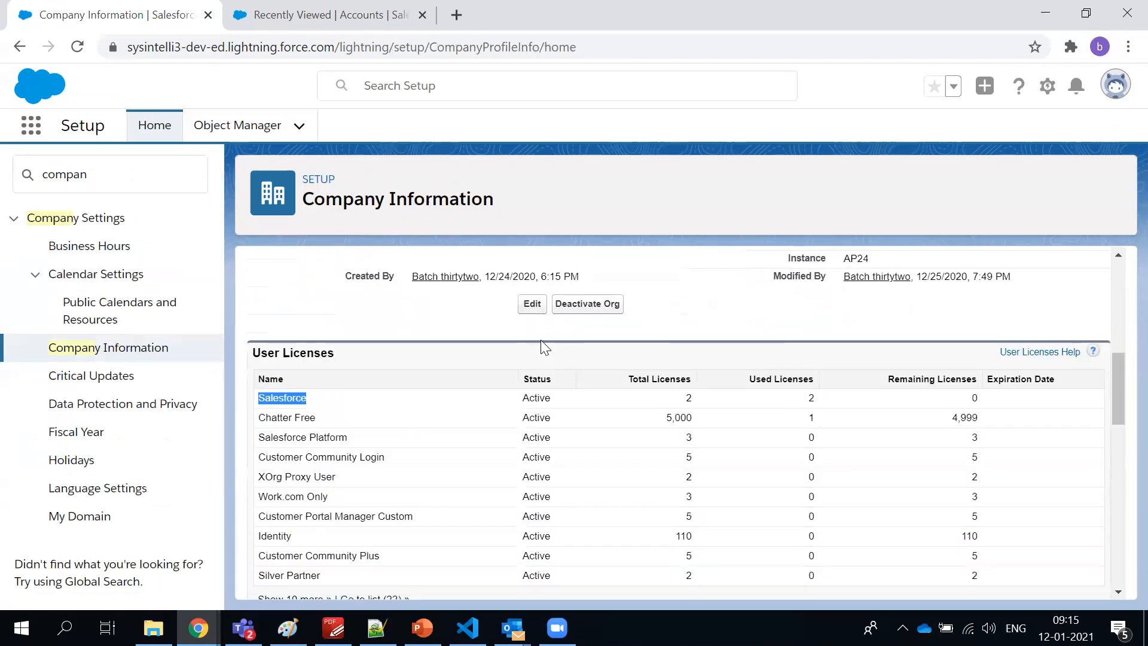
pyautogui.scroll(5, 544, 328)
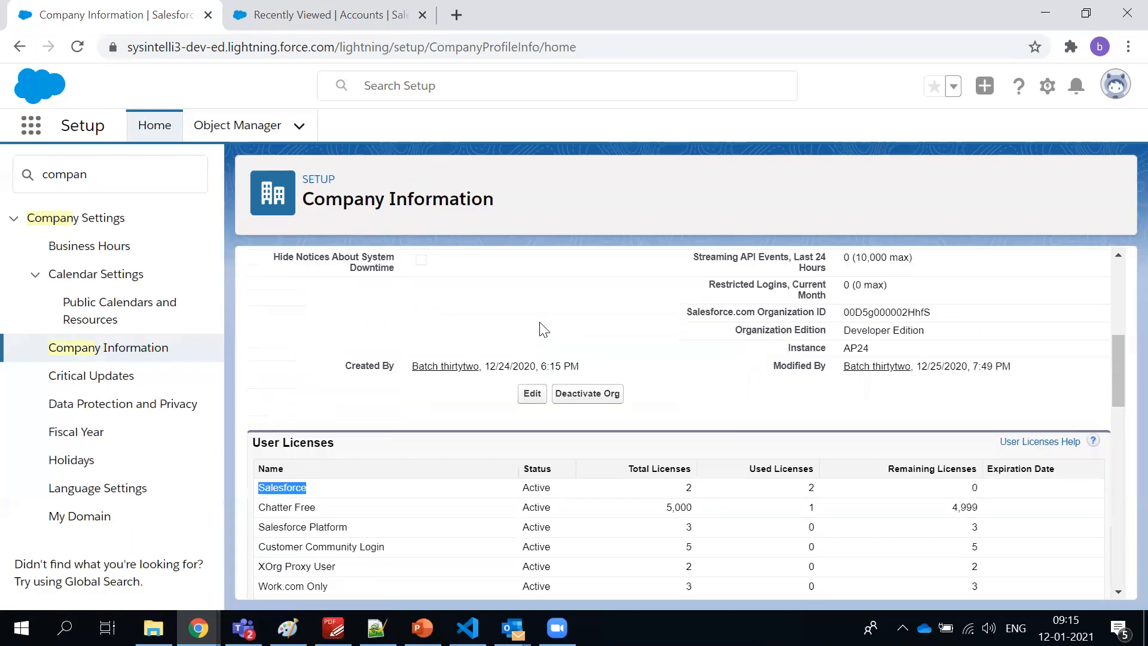
pyautogui.scroll(2, 541, 326)
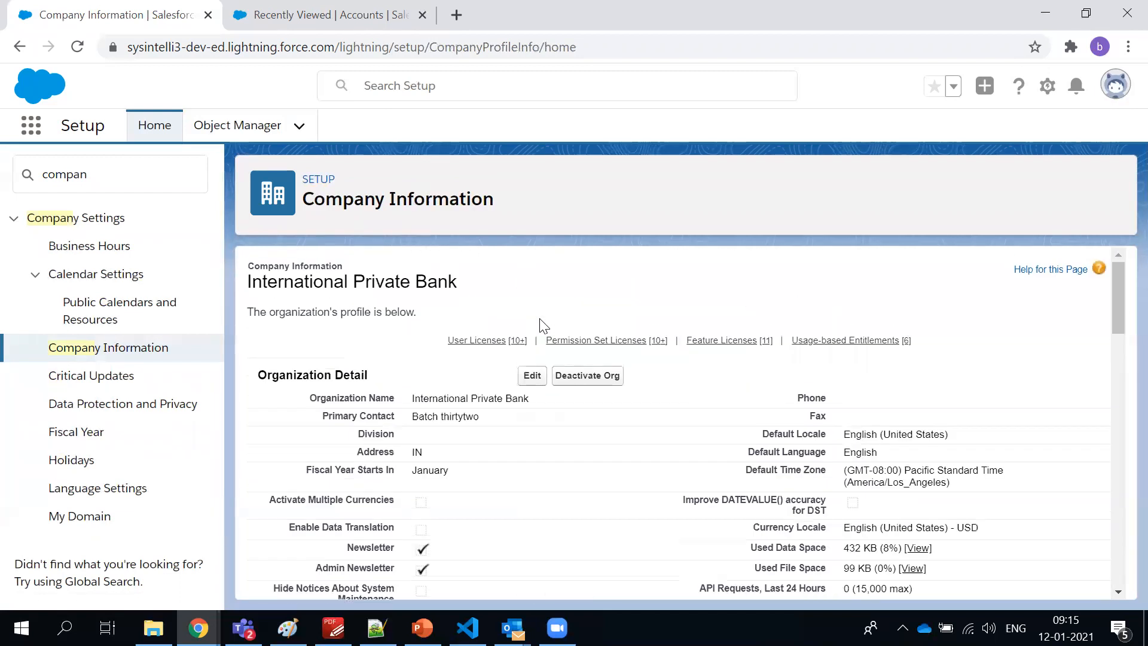
pyautogui.scroll(-5, 538, 325)
pyautogui.scroll(-3, 360, 426)
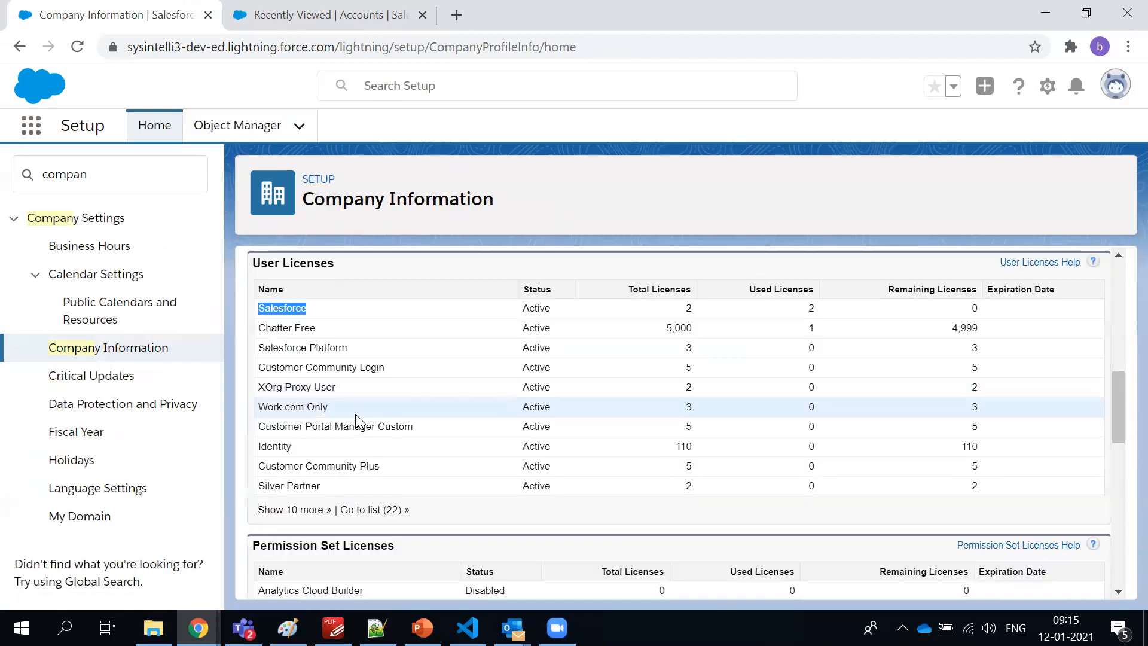
pyautogui.scroll(2, 357, 422)
pyautogui.click(353, 367)
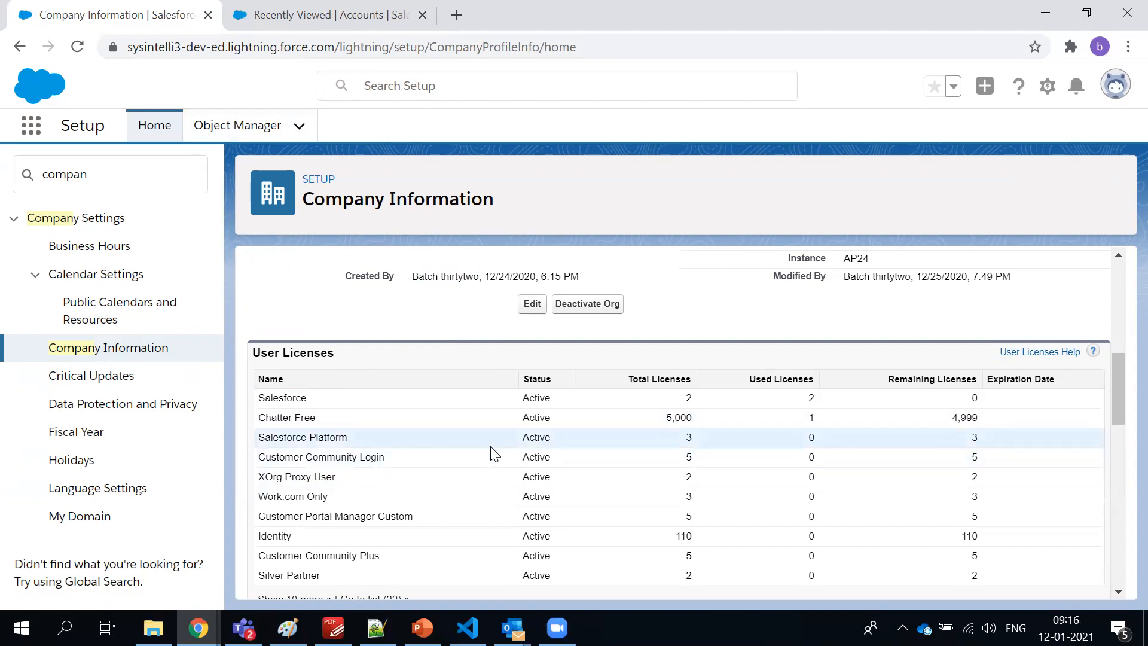
pyautogui.scroll(-1, 494, 454)
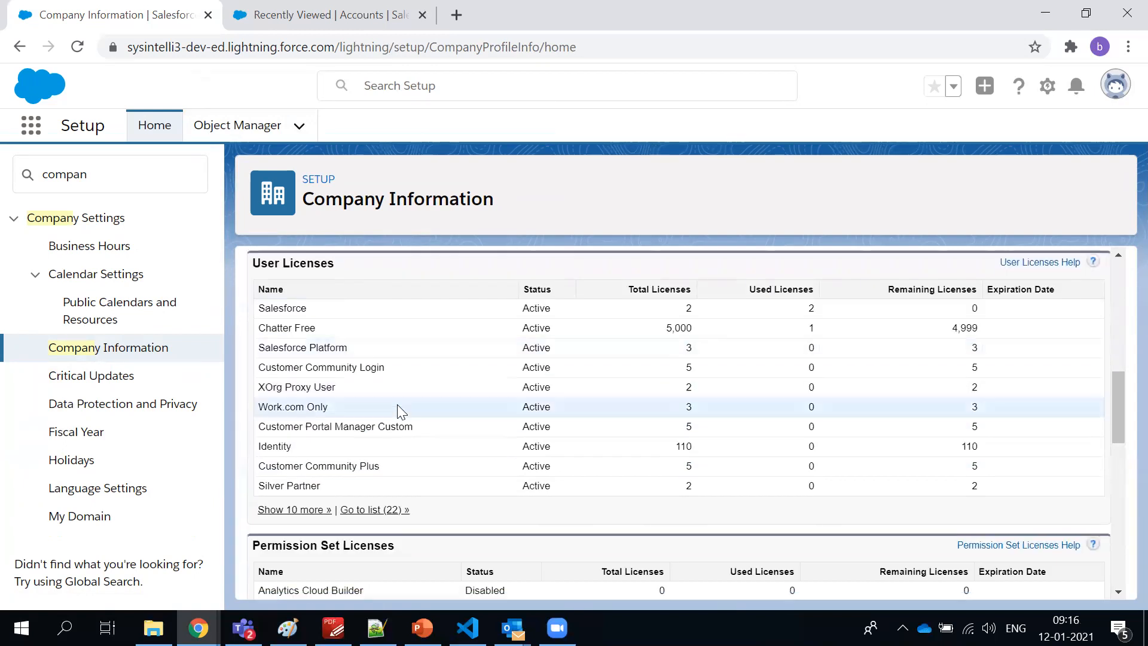
# - Examine the Salesforce license row's status and license counts and compare it with the other user license types
pyautogui.doubleClick(257, 302)
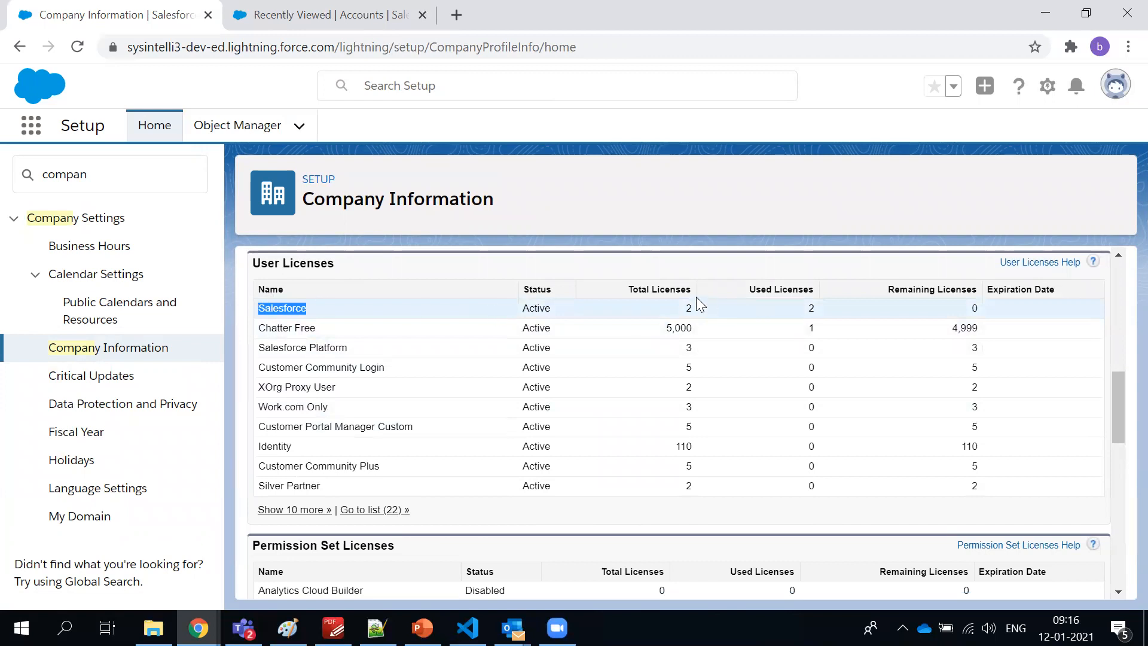
pyautogui.click(658, 310)
pyautogui.moveTo(659, 311); pyautogui.dragTo(258, 312)
pyautogui.doubleClick(257, 310)
pyautogui.click(268, 308)
pyautogui.doubleClick(268, 309)
pyautogui.click(383, 303)
pyautogui.doubleClick(291, 366)
pyautogui.tripleClick(290, 348)
pyautogui.doubleClick(281, 308)
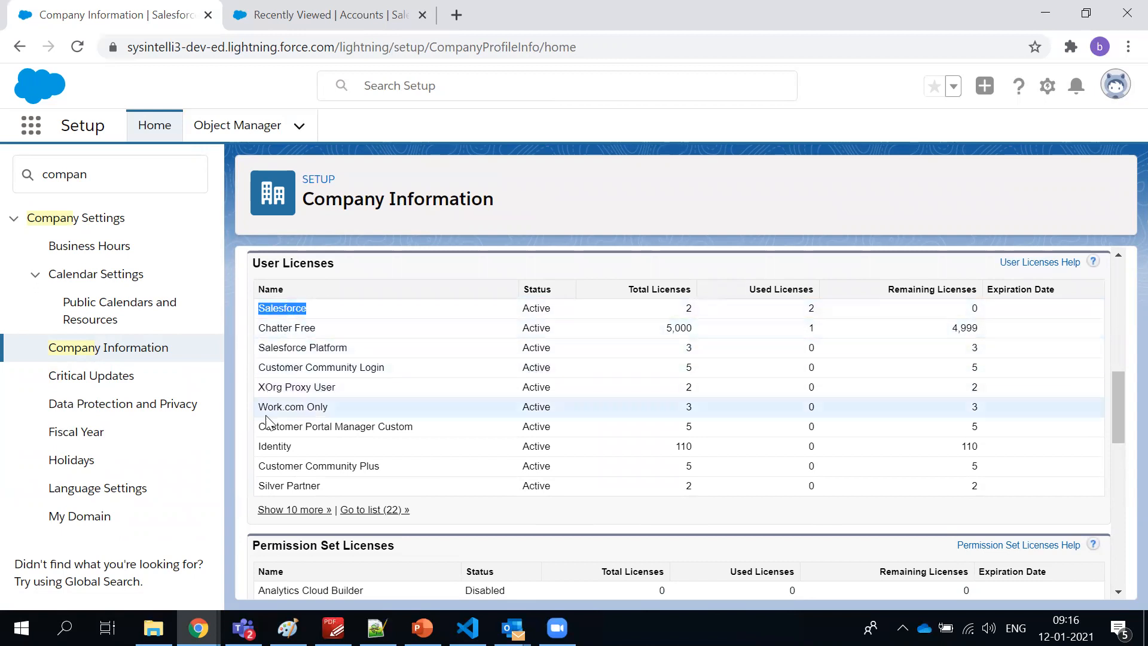
pyautogui.moveTo(358, 483); pyautogui.dragTo(258, 344)
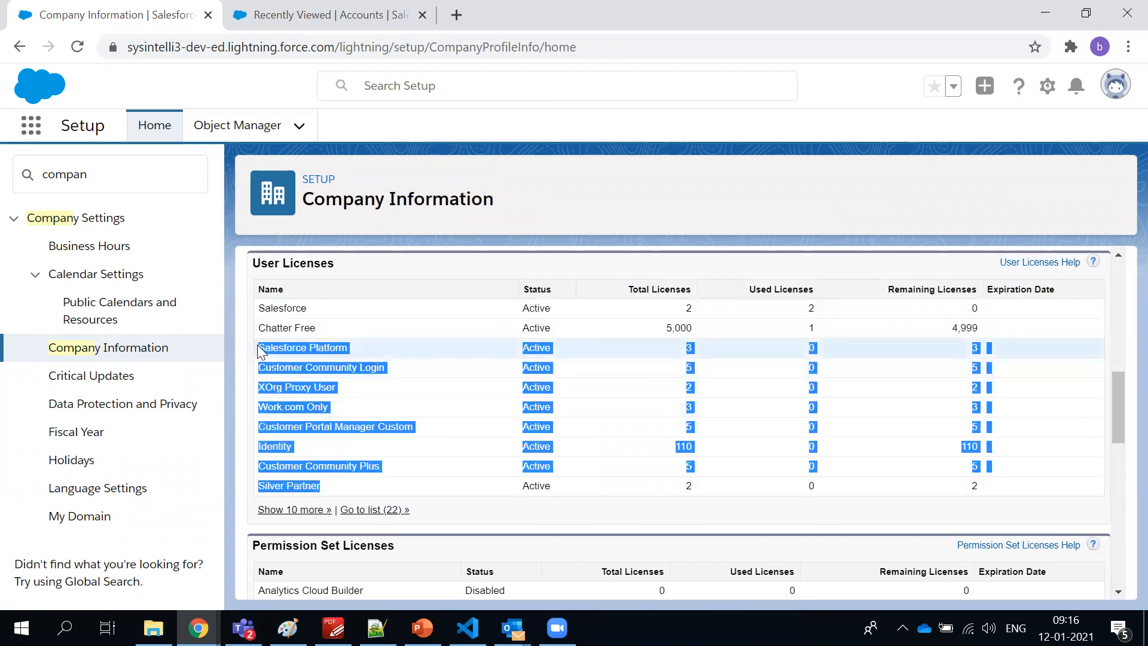
pyautogui.doubleClick(273, 308)
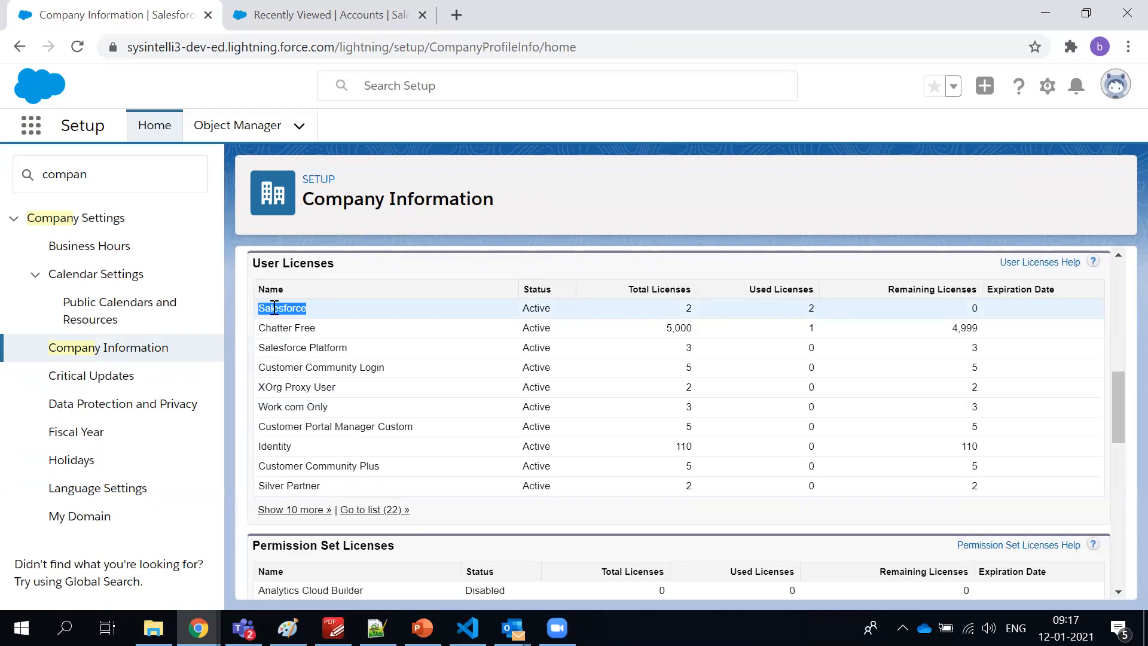
# - Examine the Chatter Free, Salesforce Platform and Customer Community Login rows in the User Licenses table
pyautogui.tripleClick(310, 328)
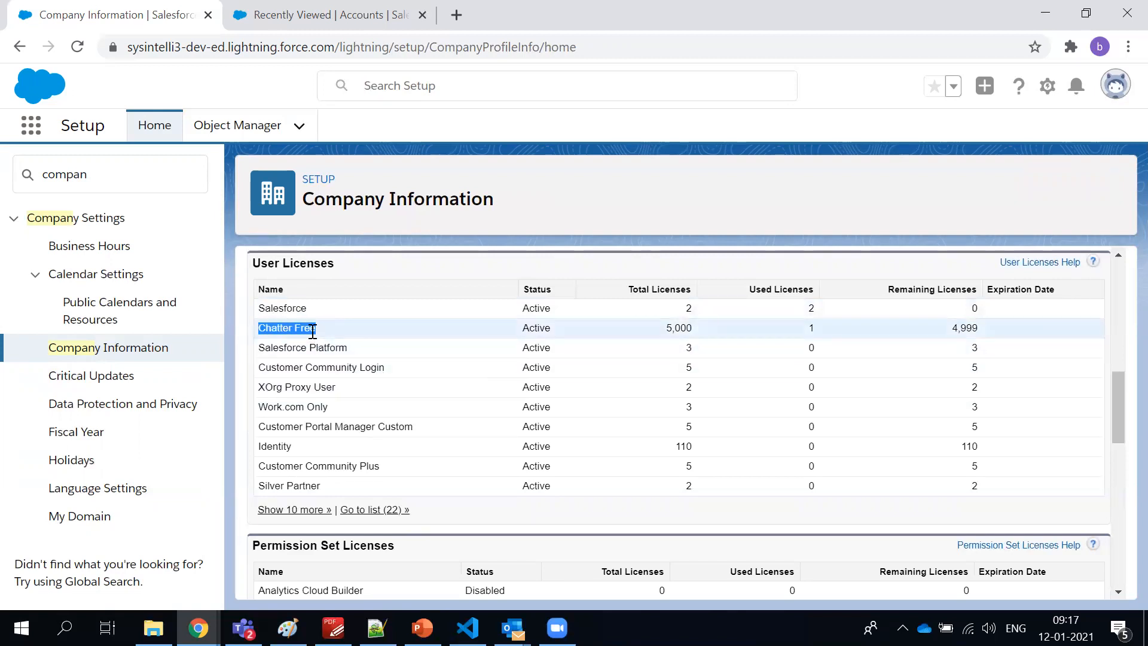
pyautogui.click(311, 347)
pyautogui.tripleClick(310, 347)
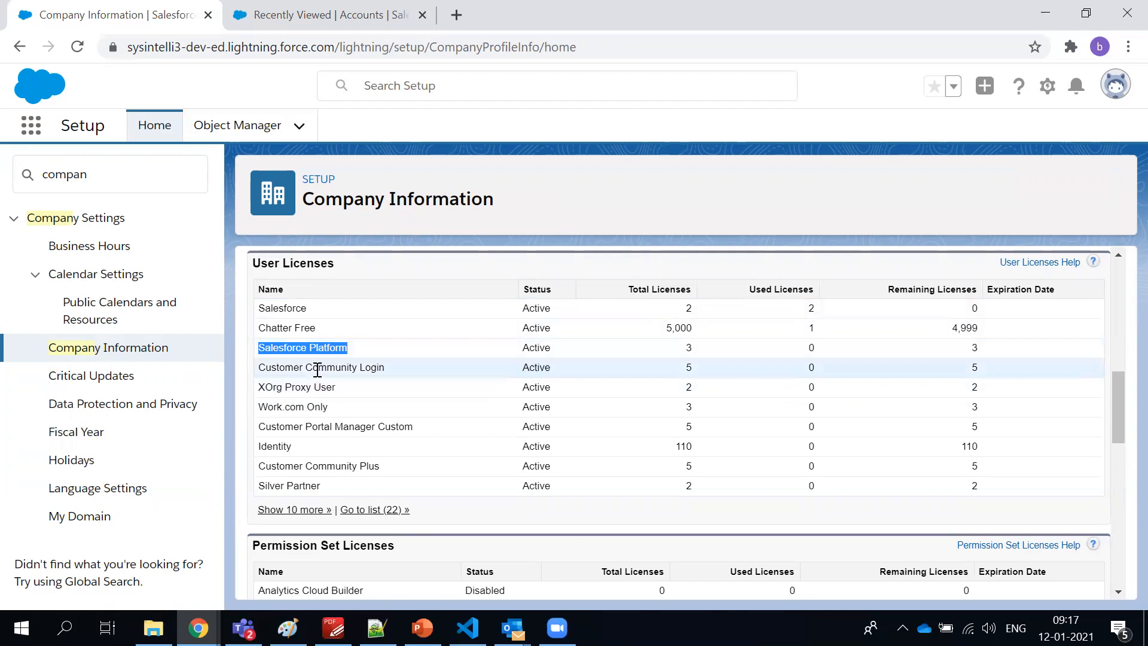
pyautogui.doubleClick(317, 368)
pyautogui.click(317, 368)
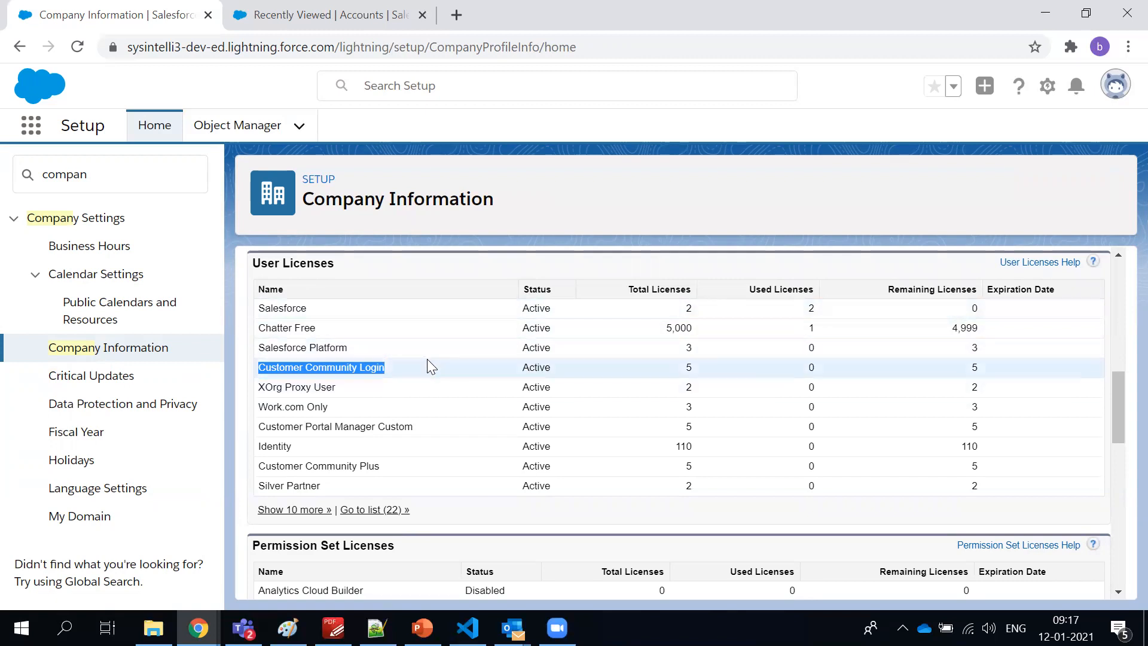
# - Examine the XOrg Proxy User row, the Salesforce row's total licenses and the dev part of the org's web address
pyautogui.click(304, 404)
pyautogui.tripleClick(326, 385)
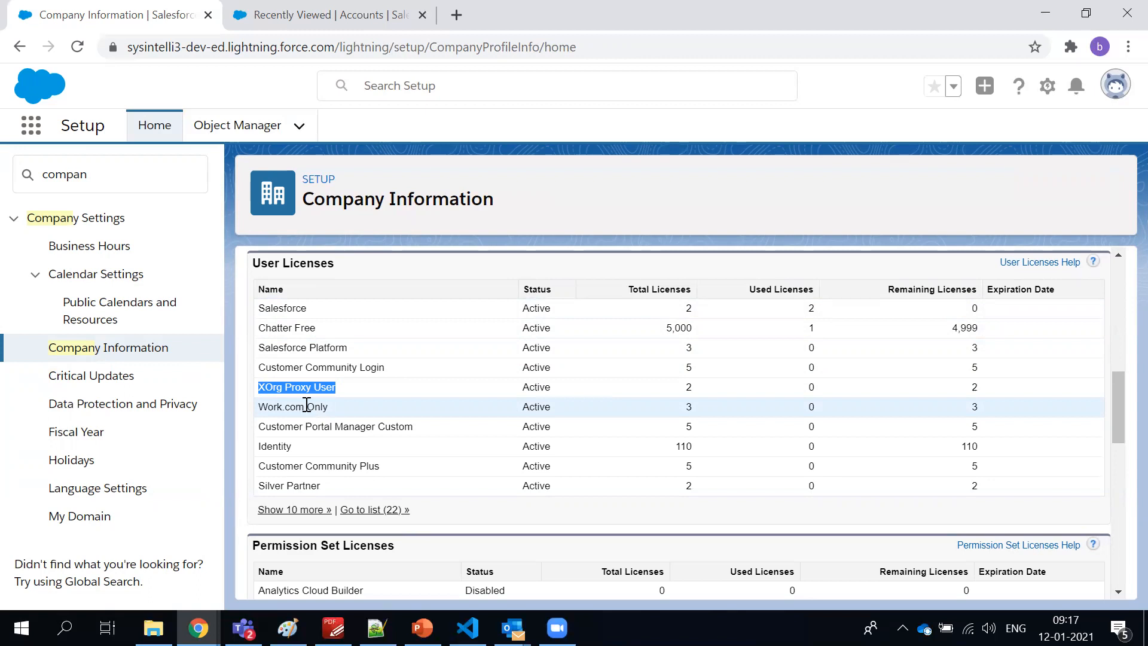
pyautogui.click(296, 327)
pyautogui.doubleClick(292, 309)
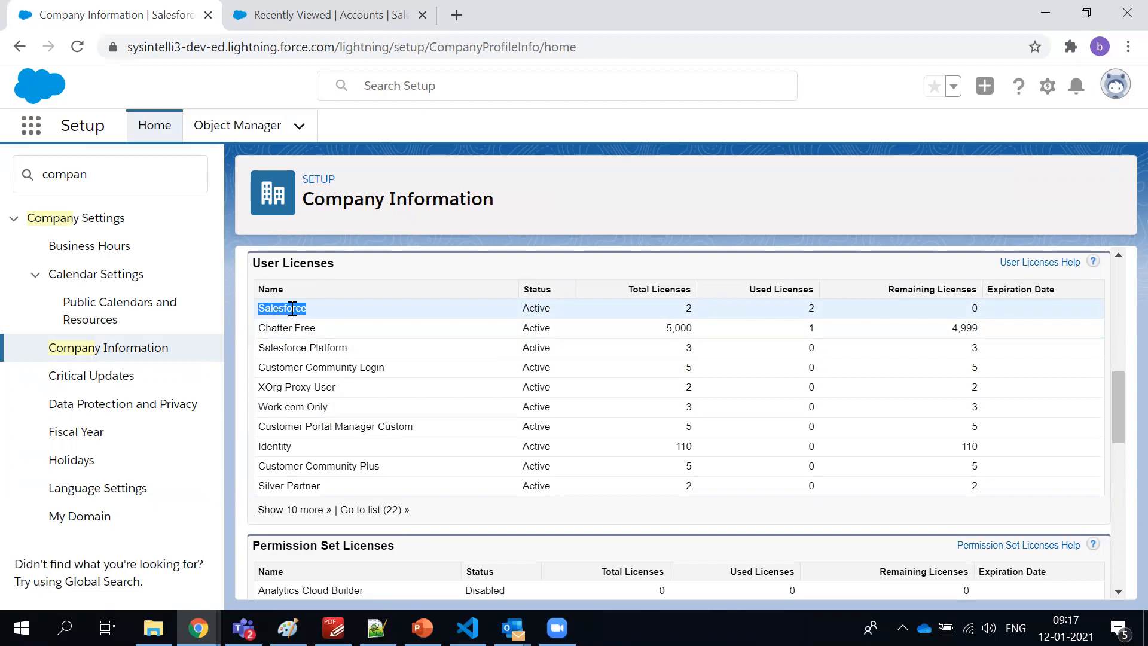
pyautogui.doubleClick(690, 308)
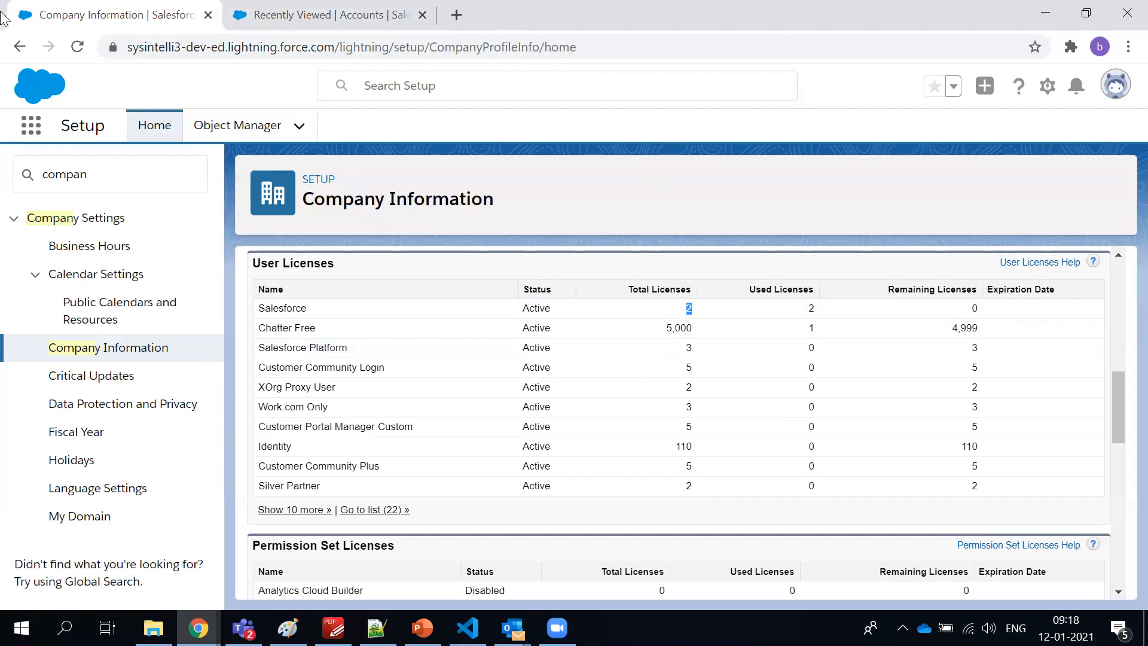
pyautogui.doubleClick(194, 48)
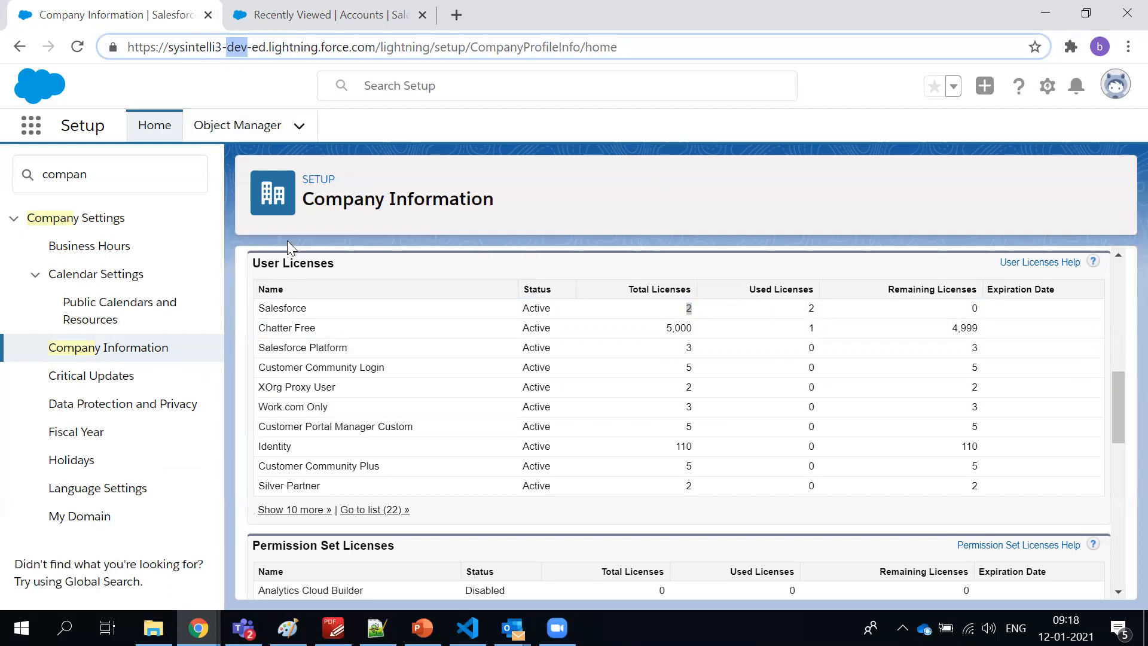
# - Compare the Salesforce license's total with the range of rows from Salesforce Platform to Customer Community Plus in User Licenses
pyautogui.moveTo(309, 313); pyautogui.dragTo(660, 461)
pyautogui.click(661, 461)
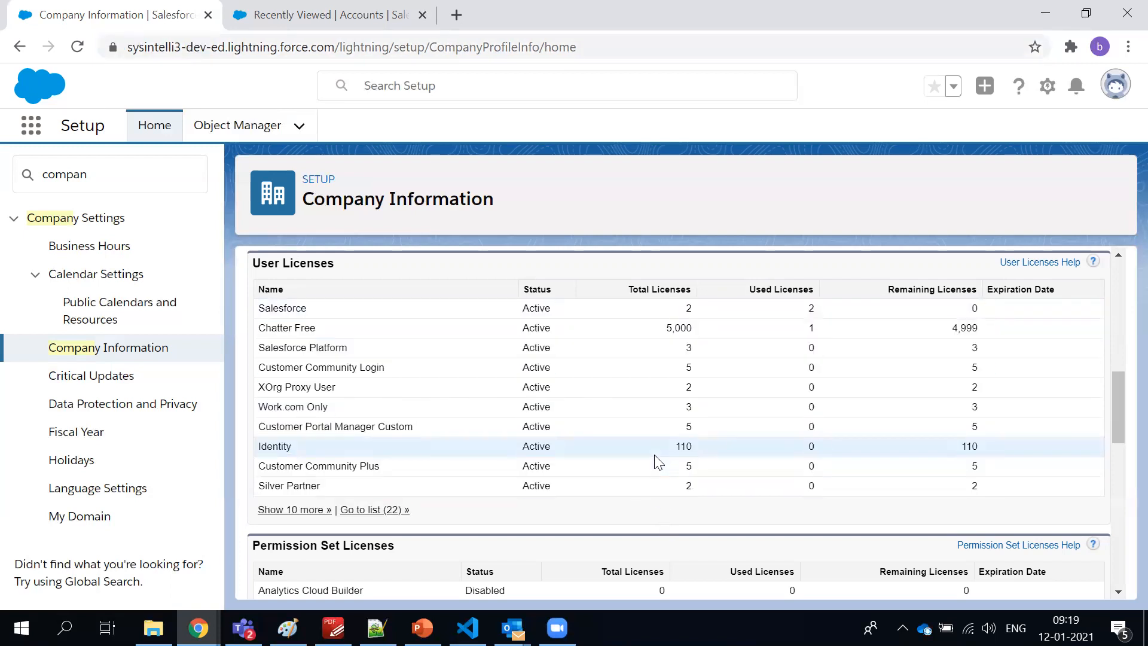
pyautogui.doubleClick(671, 334)
pyautogui.doubleClick(688, 309)
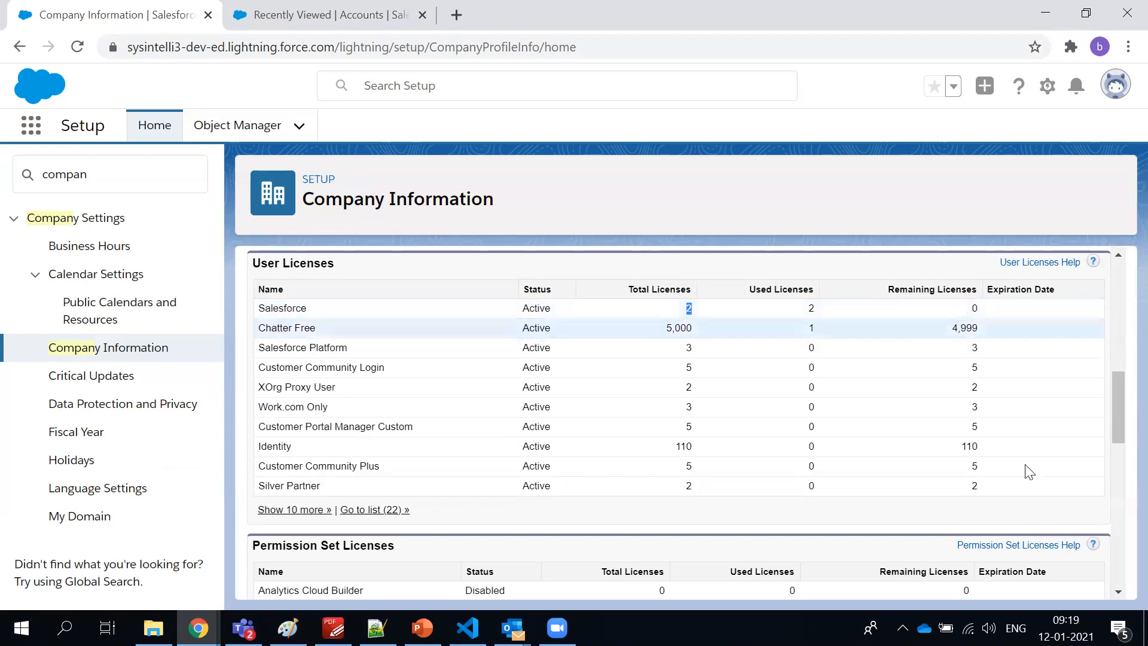
pyautogui.moveTo(1100, 472); pyautogui.dragTo(367, 276)
pyautogui.click(366, 274)
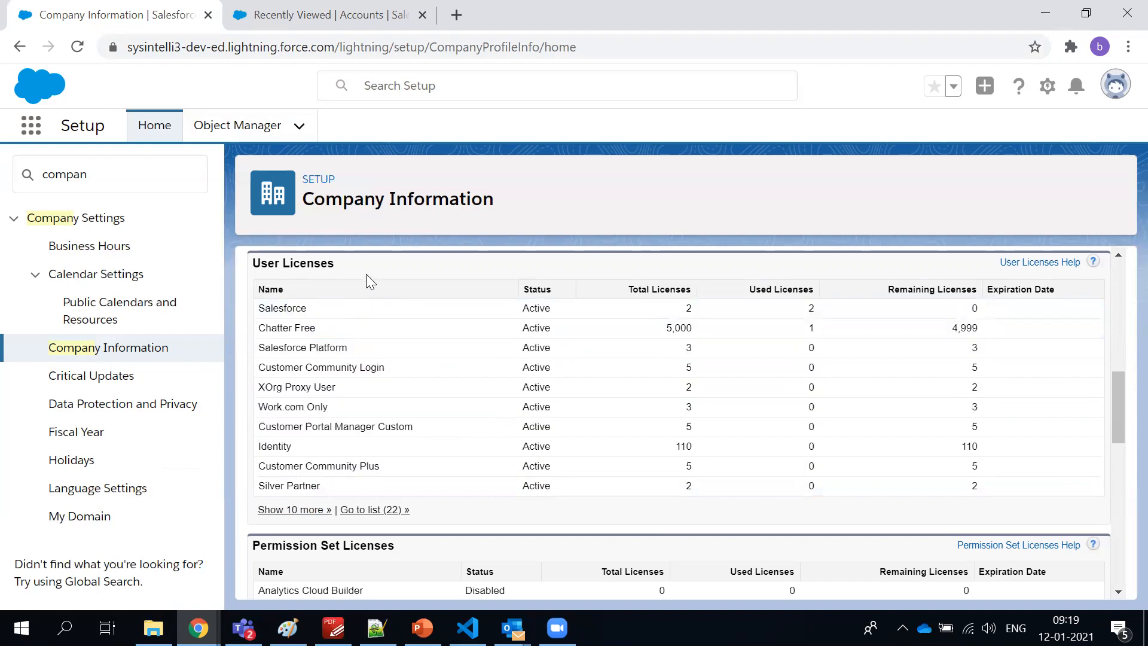
pyautogui.moveTo(258, 341); pyautogui.dragTo(607, 471)
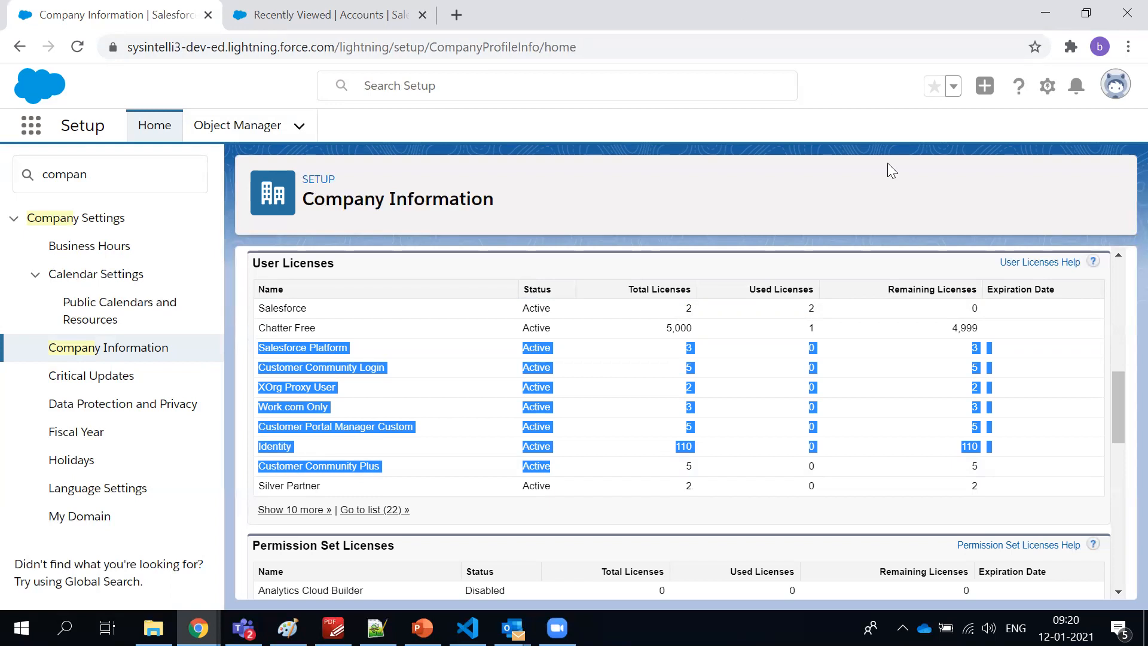
pyautogui.click(533, 342)
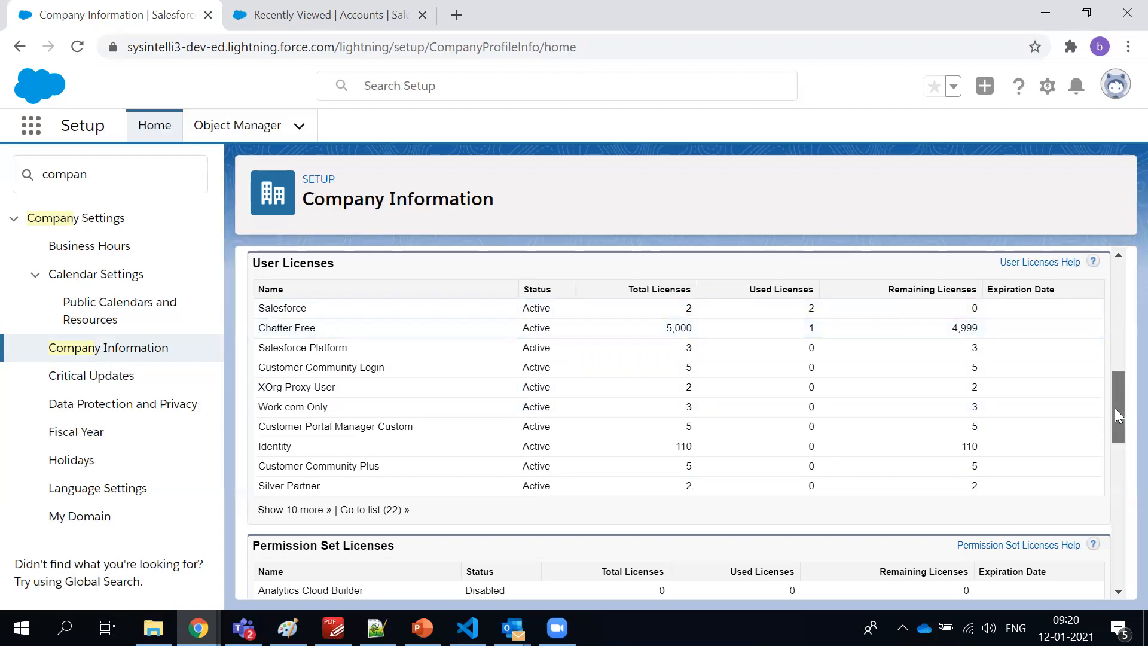
pyautogui.moveTo(1115, 408)
pyautogui.mouseDown()
pyautogui.moveTo(1112, 477)
pyautogui.moveTo(1119, 310)
pyautogui.moveTo(1120, 420)
pyautogui.moveTo(1119, 397)
pyautogui.mouseUp()
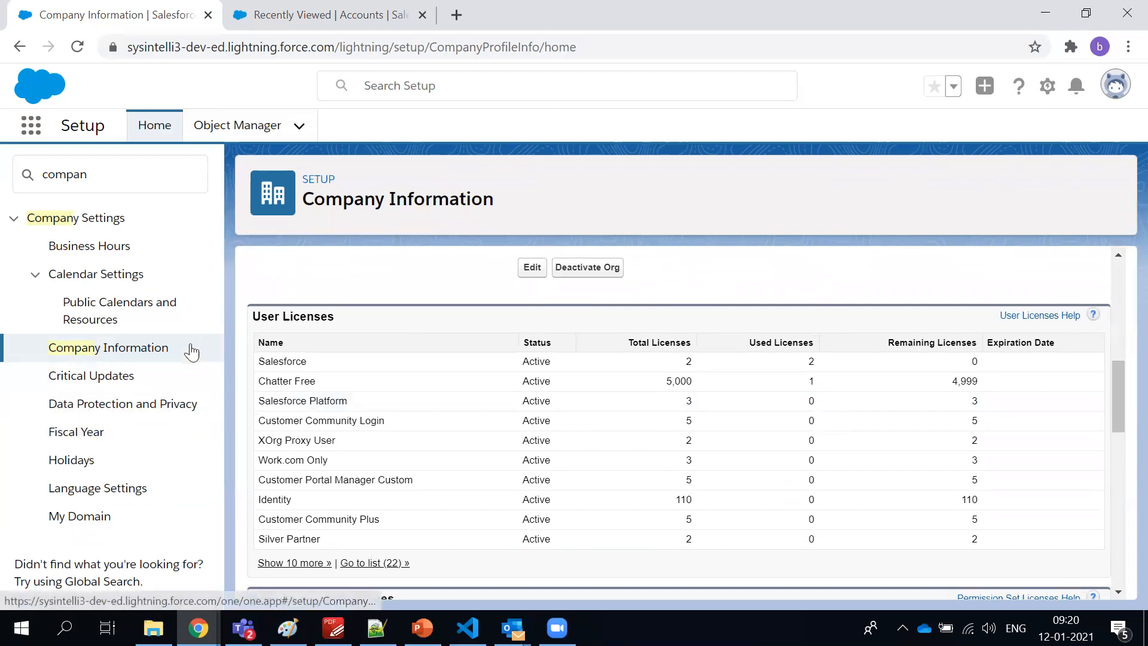
pyautogui.doubleClick(391, 363)
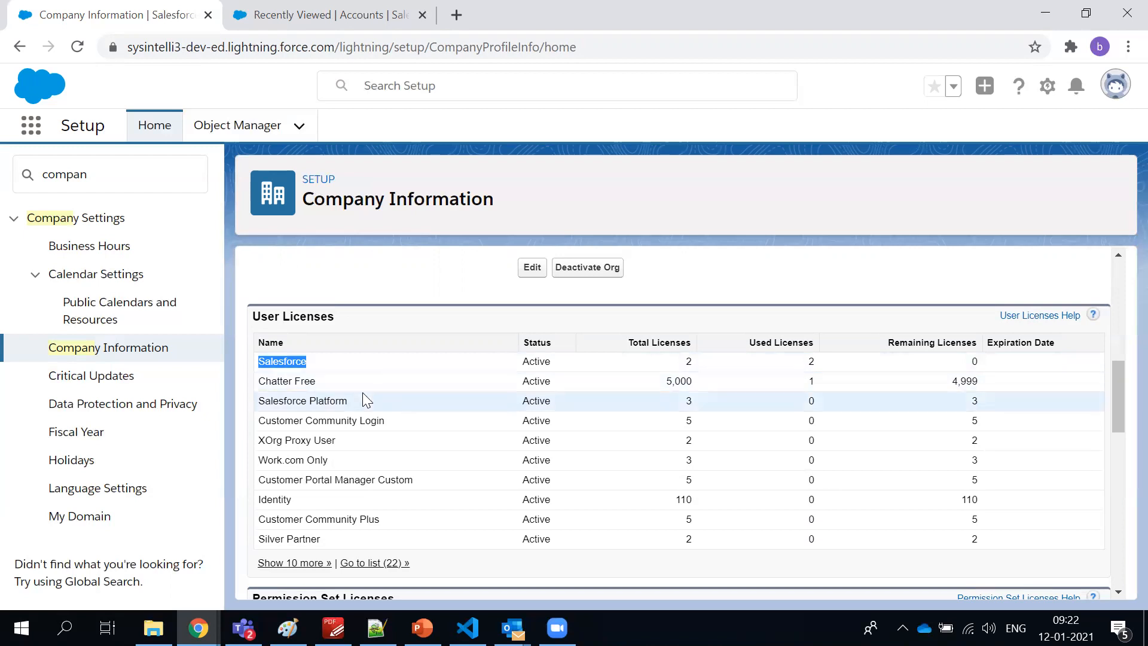
# - Check the Salesforce Users Administration topics in the PDF course outline in PDF-XChange Editor, and return to the Company Information page in Chrome
pyautogui.click(333, 627)
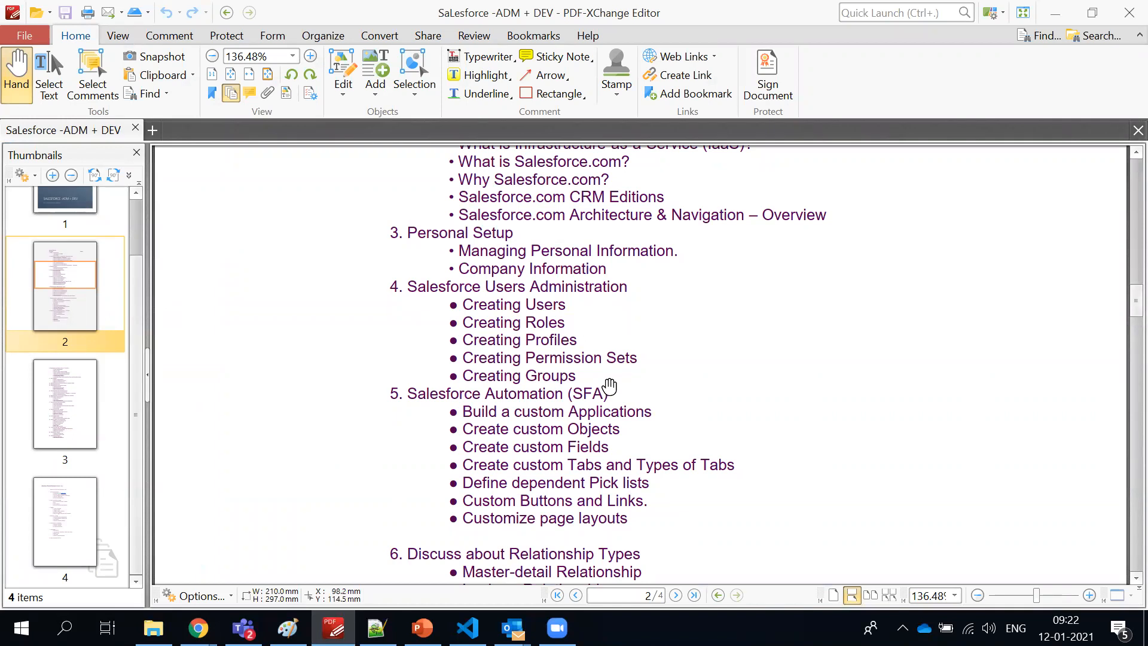
pyautogui.hotkey('alt', 'Tab')
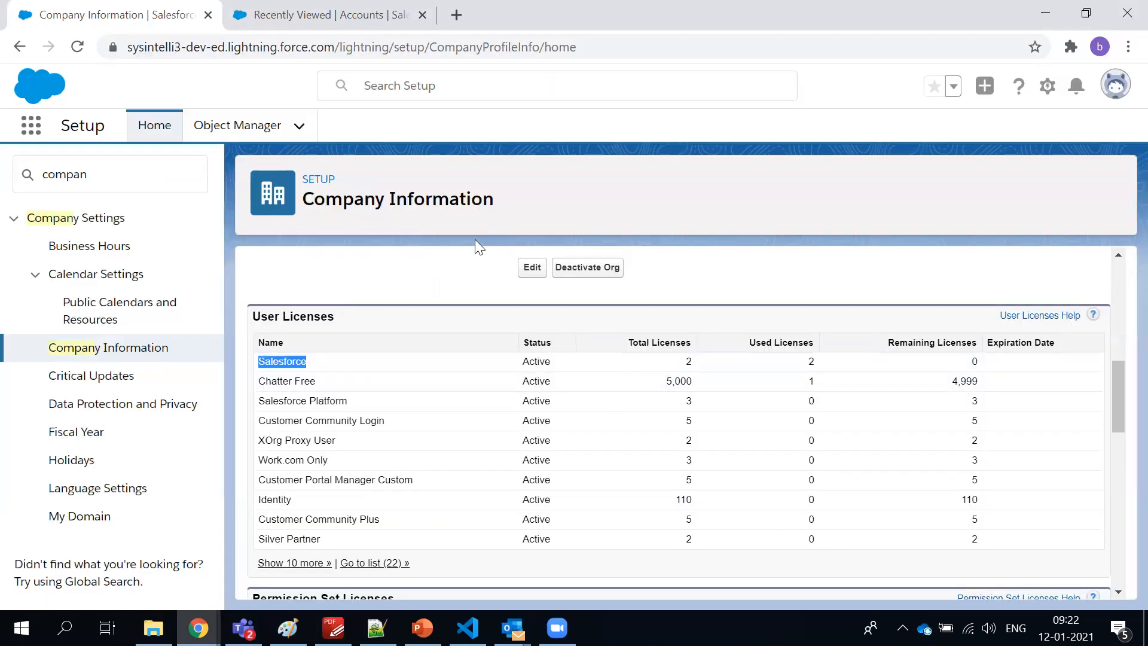
pyautogui.click(127, 172)
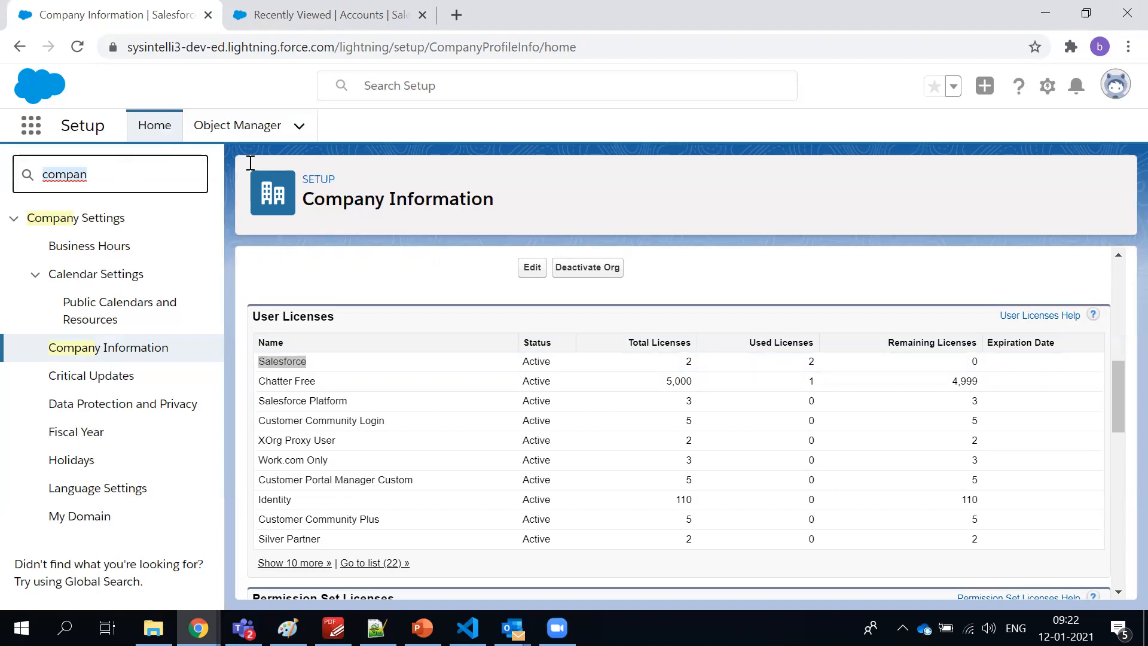
pyautogui.click(401, 189)
# - Switch to Paint and save the untitled connection flow drawing as Proj.png in the Pictures folder
pyautogui.click(288, 627)
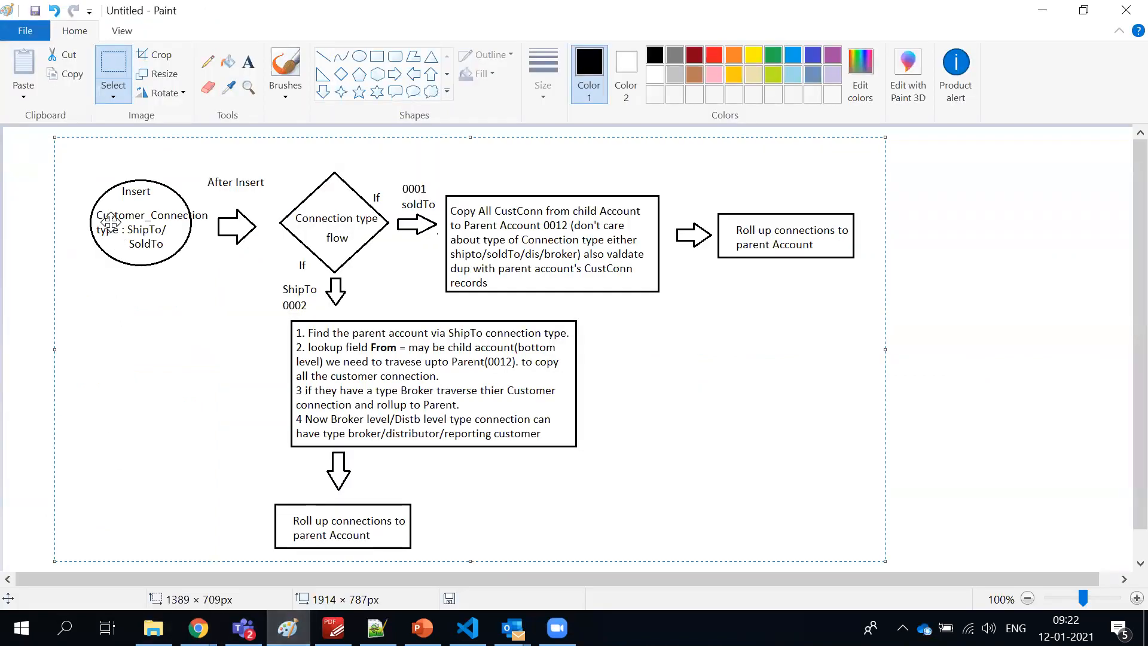
pyautogui.click(37, 12)
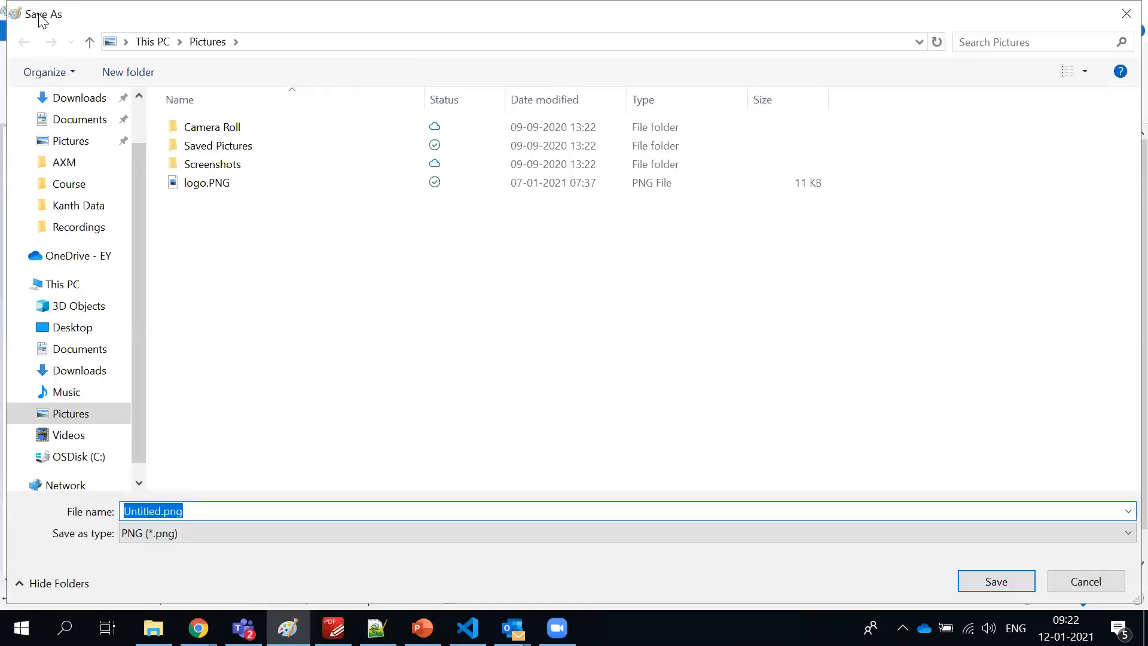
pyautogui.press('Left')
pyautogui.press('Right')
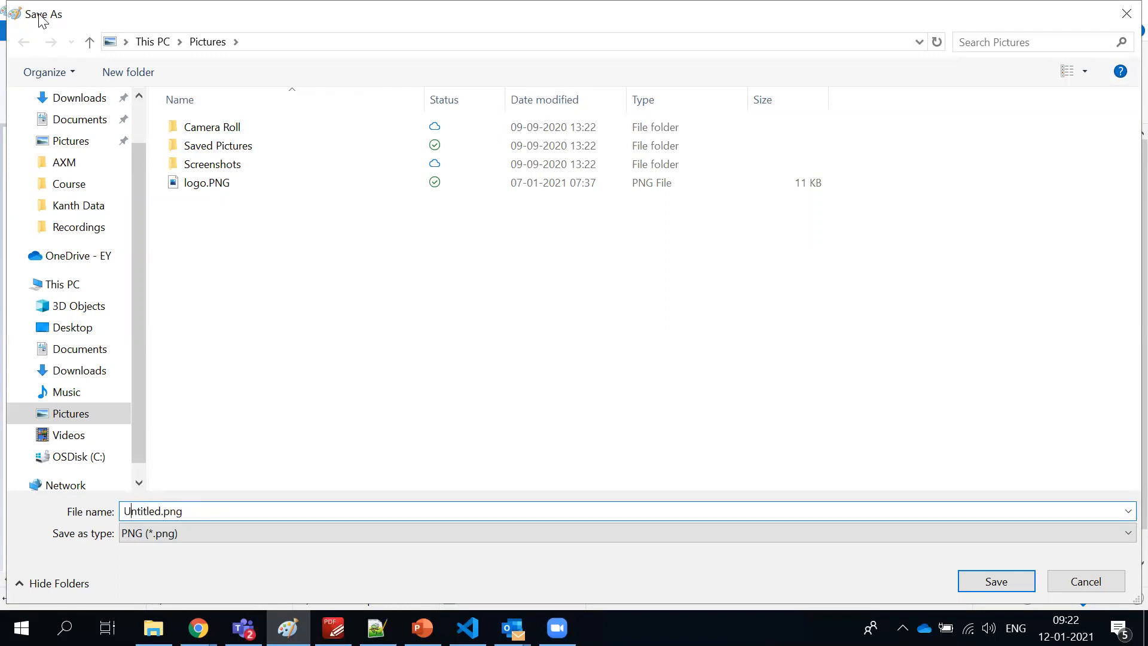
pyautogui.press('Delete')
pyautogui.press('Delete')
pyautogui.press('Delete')
pyautogui.press('Delete')
pyautogui.press('Delete')
pyautogui.press('Delete')
pyautogui.press('Delete')
pyautogui.press('BackSpace')
pyautogui.write('Proj')
pyautogui.press('Return')
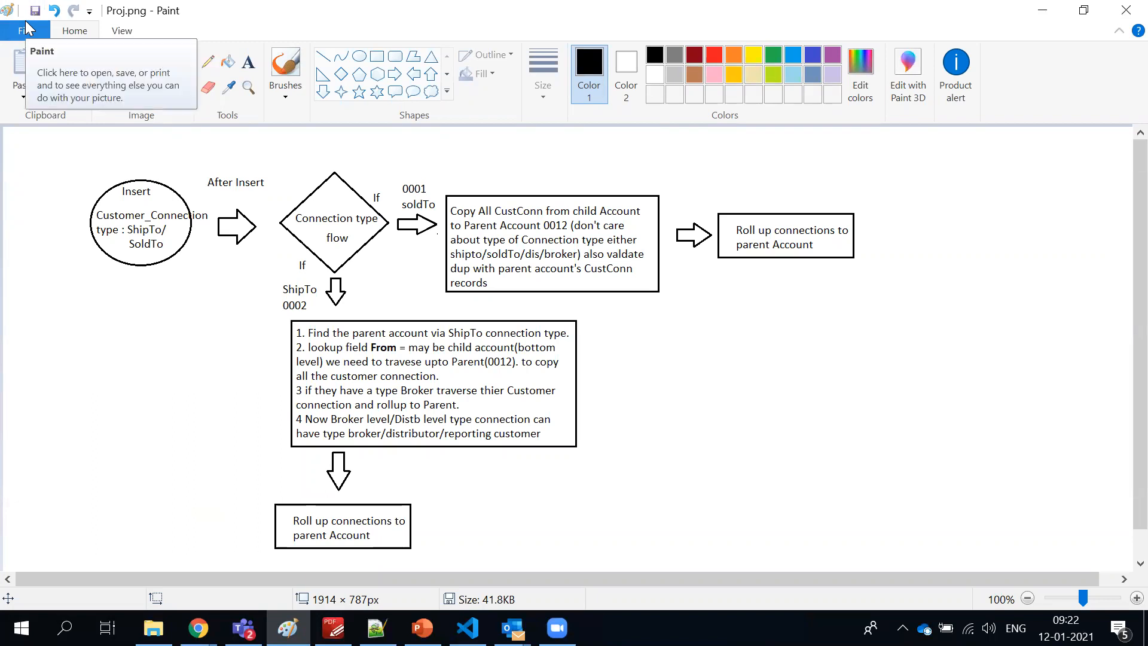
# - Switch to the course outline in PDF-XChange Editor and review the Users Administration, Salesforce Automation and Relationship Types topics
pyautogui.hotkey('alt', 'Tab')
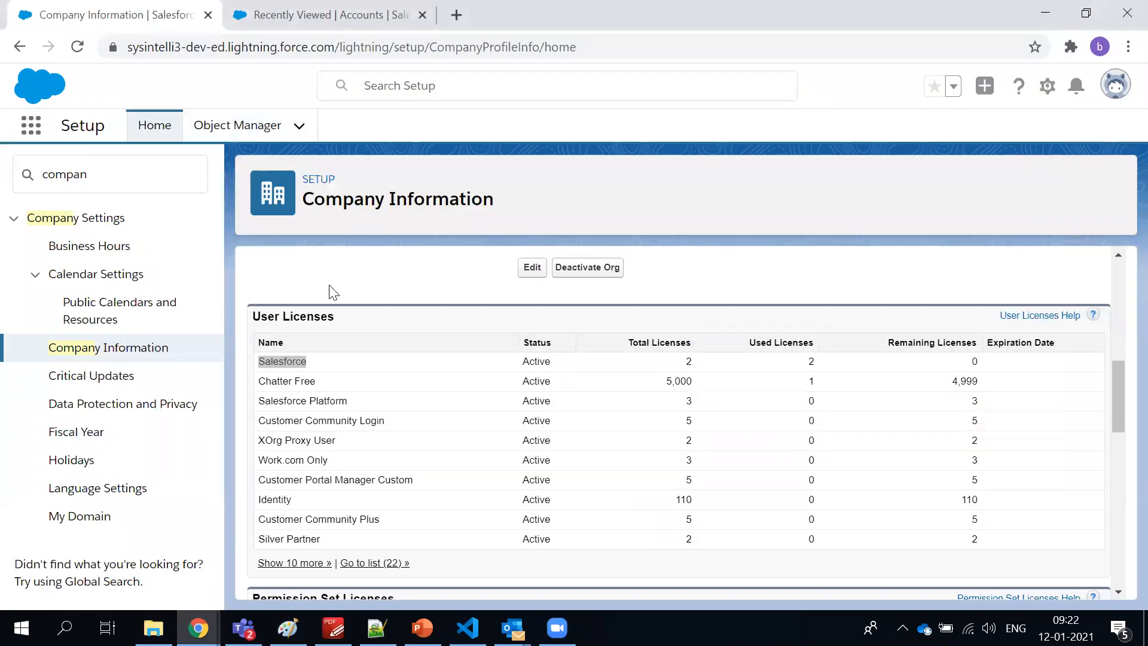
pyautogui.doubleClick(142, 181)
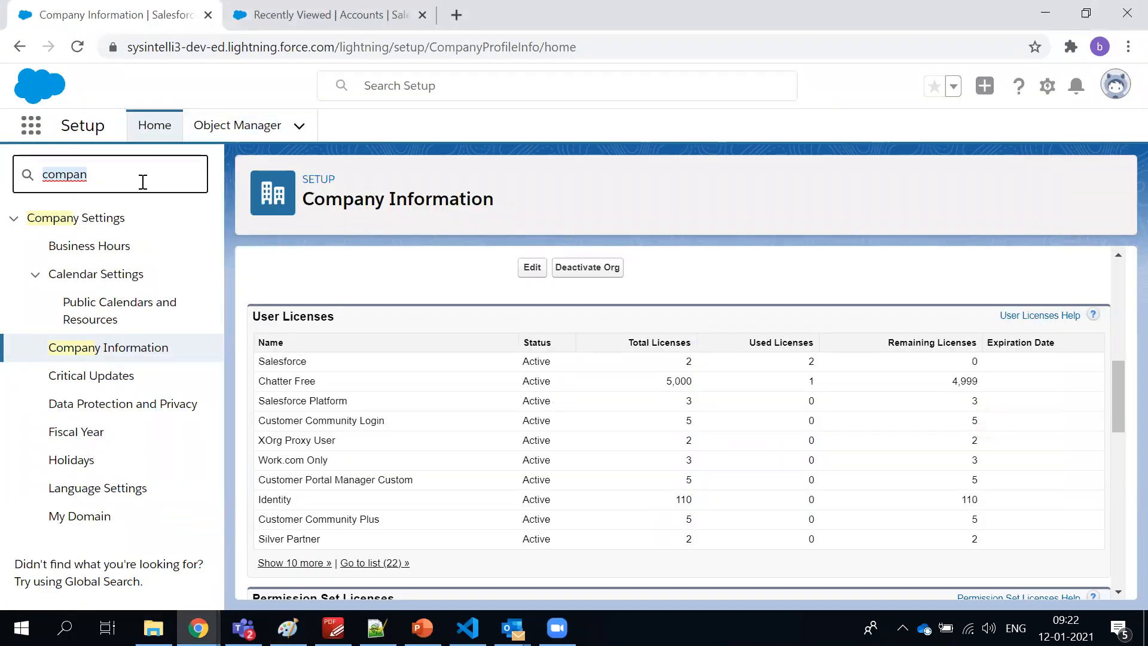
pyautogui.hotkey('alt', 'Tab')
pyautogui.hotkey('alt', 'Tab')
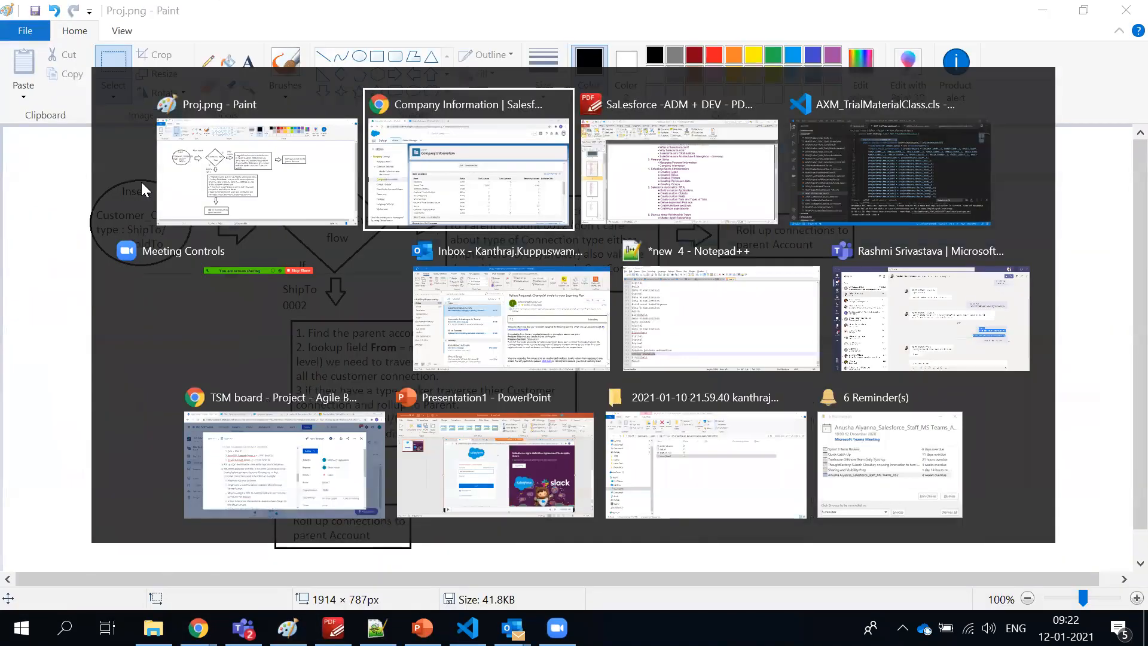
pyautogui.hotkey('alt', 'Tab')
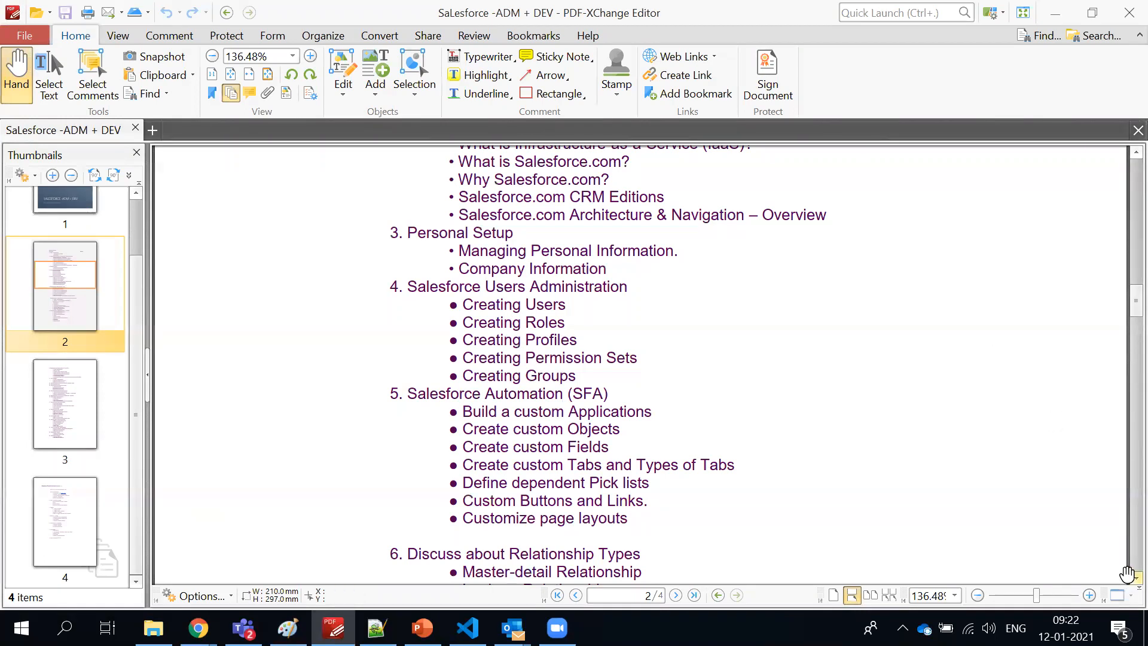
pyautogui.scroll(-5, 1120, 583)
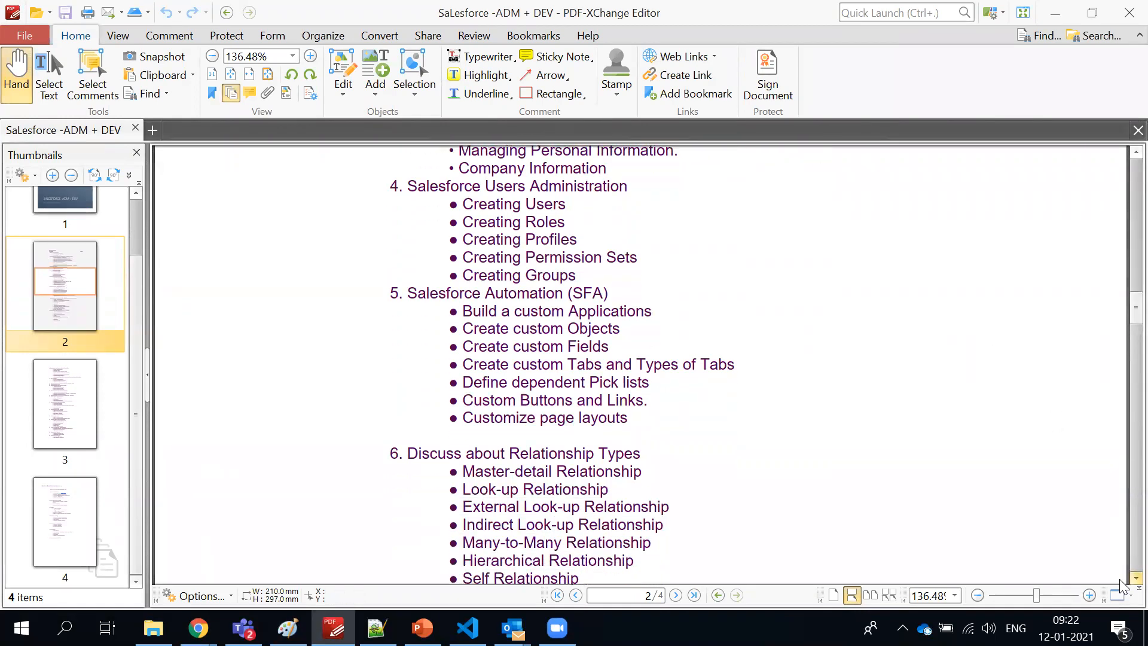
pyautogui.scroll(-2, 1121, 585)
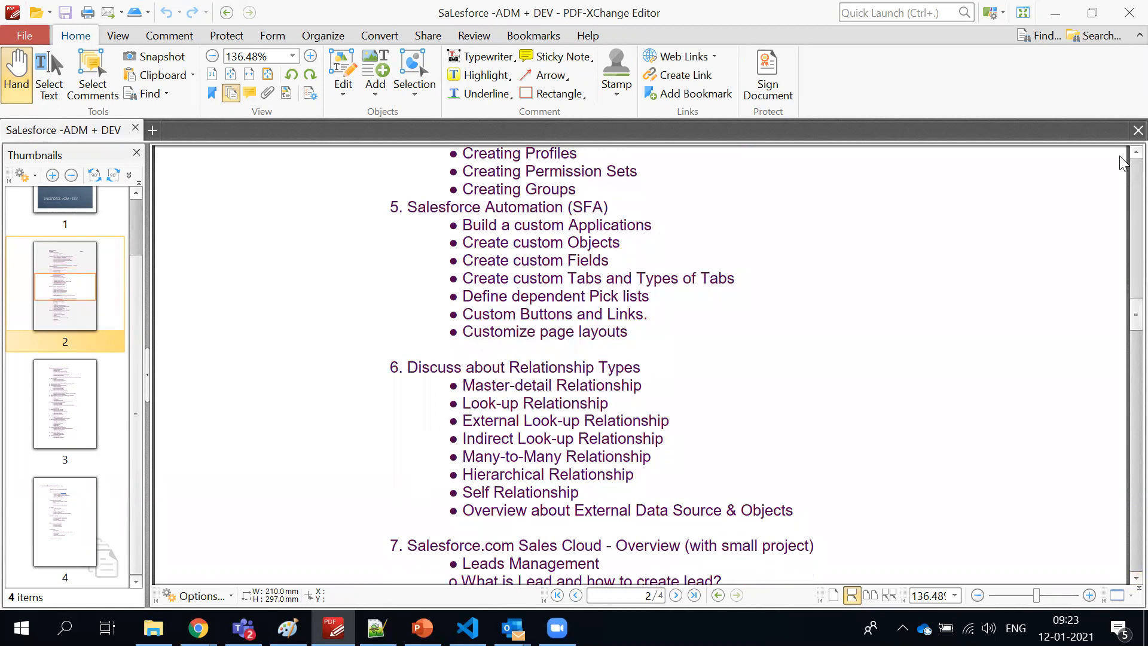
pyautogui.scroll(1, 1123, 160)
pyautogui.scroll(3, 1122, 160)
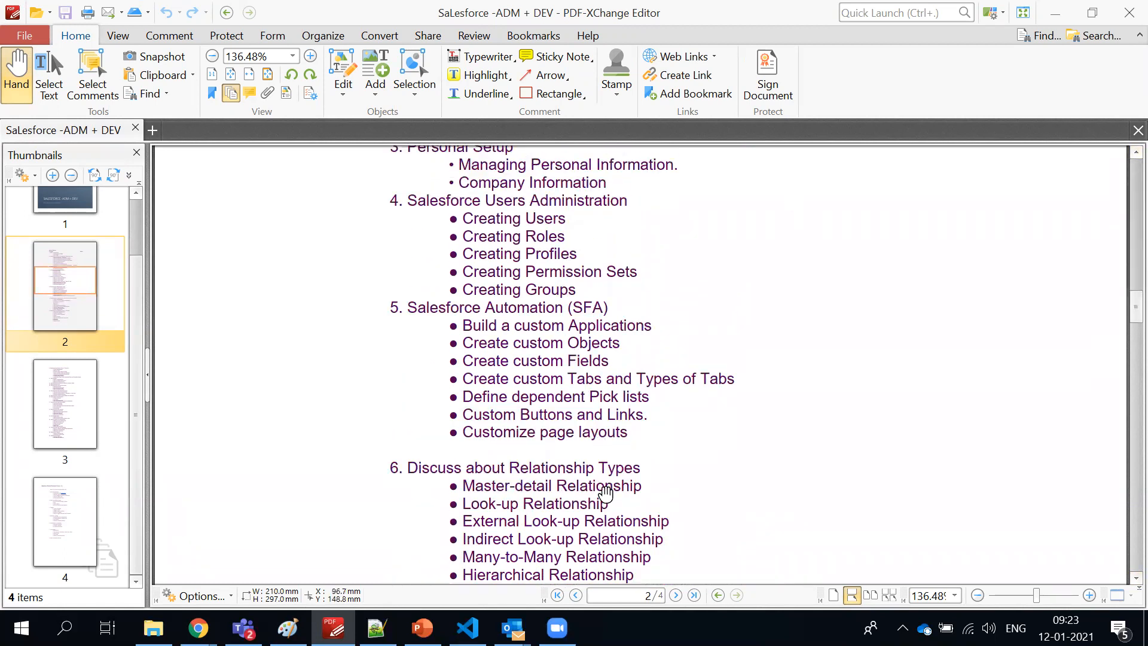
# - Return to Salesforce Setup in Chrome, clear the Quick Find text and expand Users under Administration
pyautogui.hotkey('alt', 'Tab')
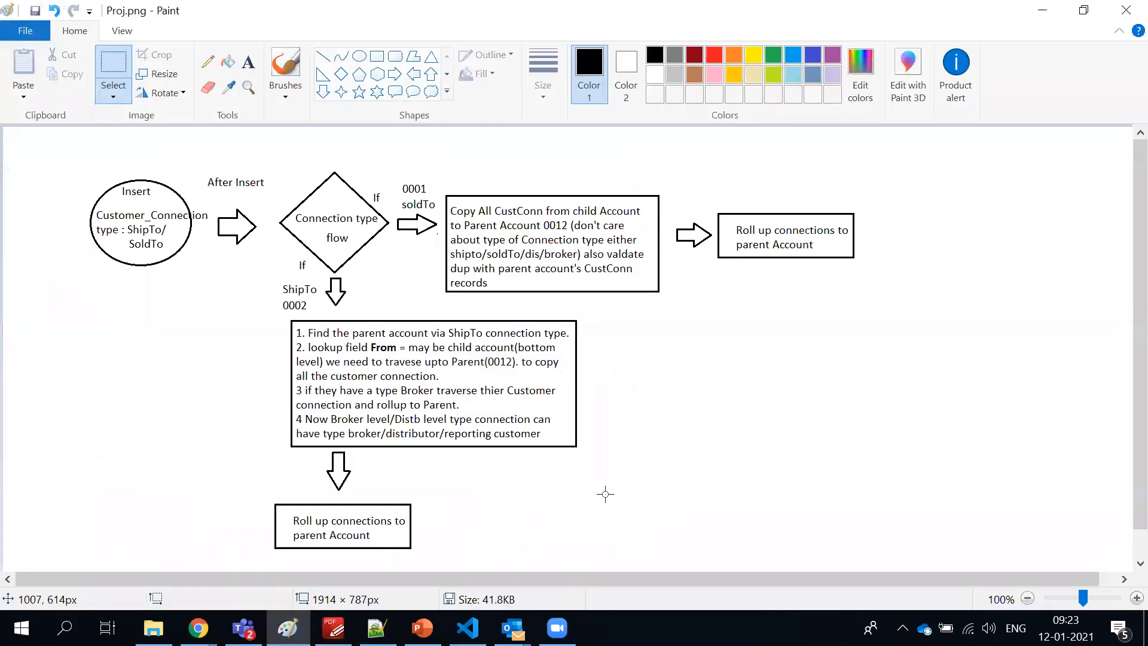
pyautogui.hotkey('alt', 'Tab')
pyautogui.hotkey('alt', 'Tab')
pyautogui.click(152, 187)
pyautogui.press('BackSpace')
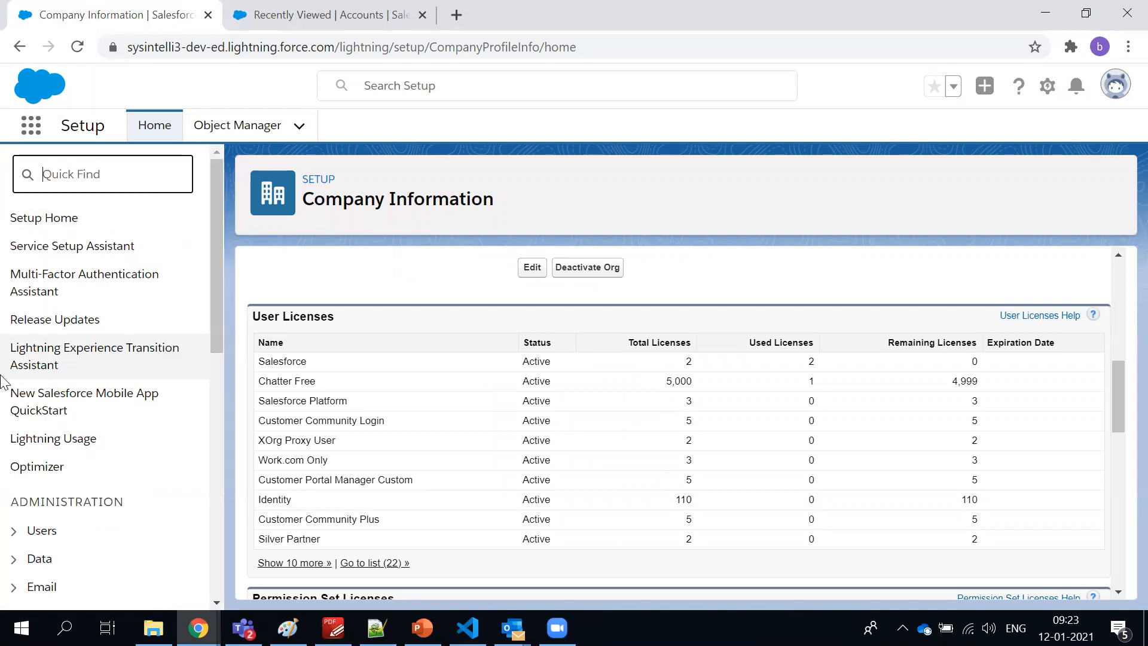
pyautogui.click(14, 531)
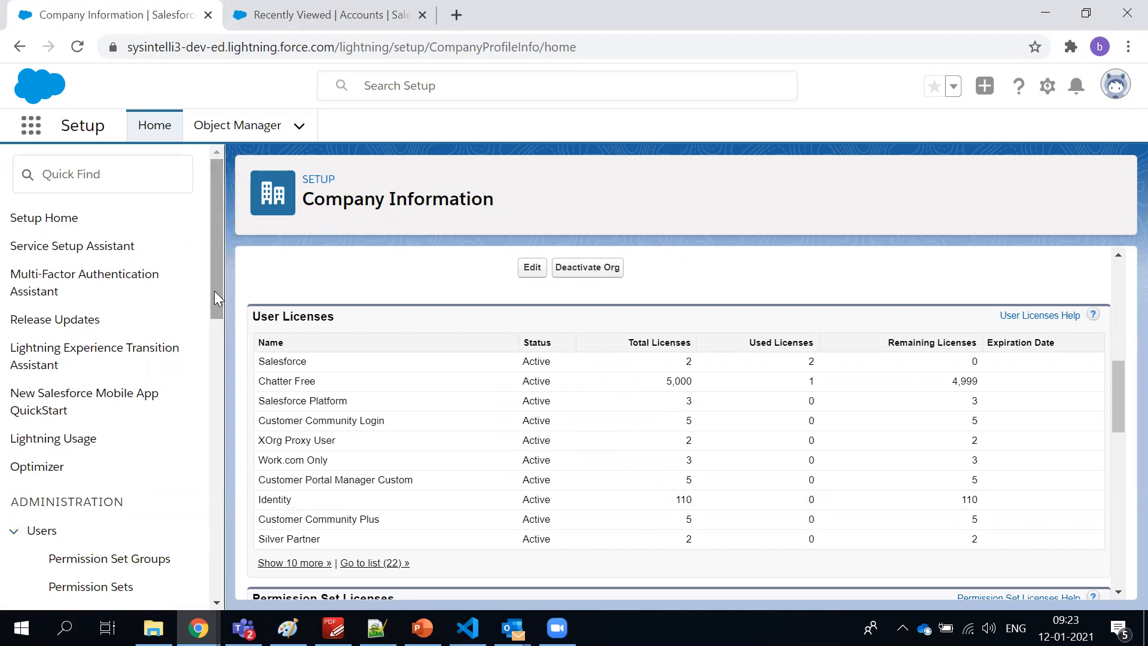
# - Switch to the Proj.png drawing in Paint
pyautogui.click(288, 627)
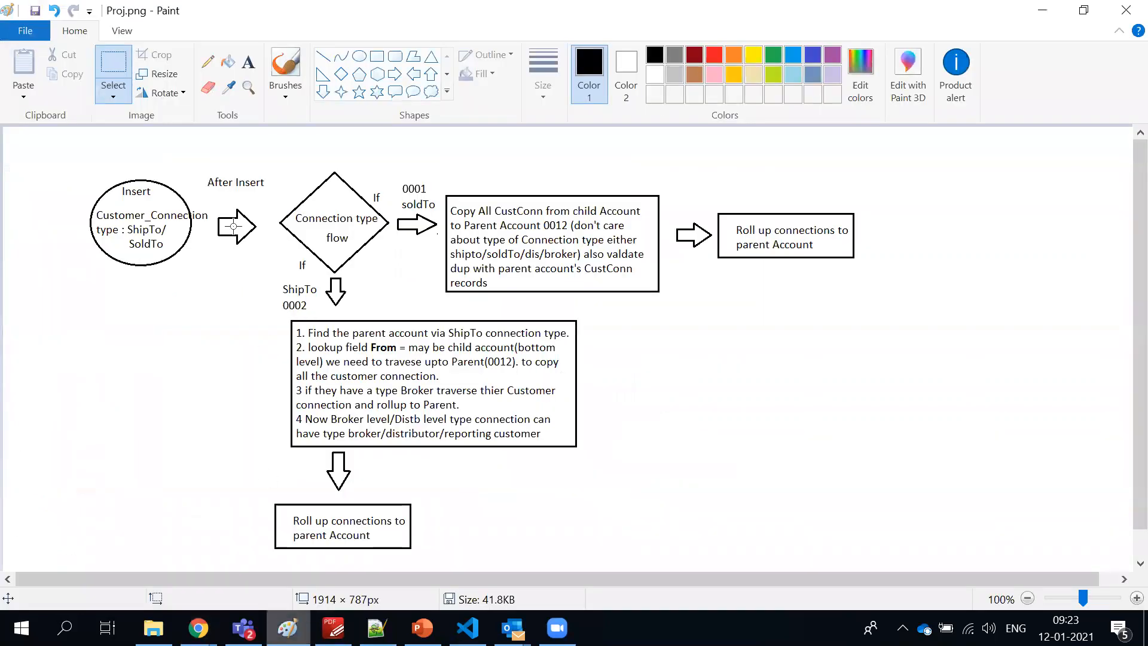
pyautogui.click(39, 25)
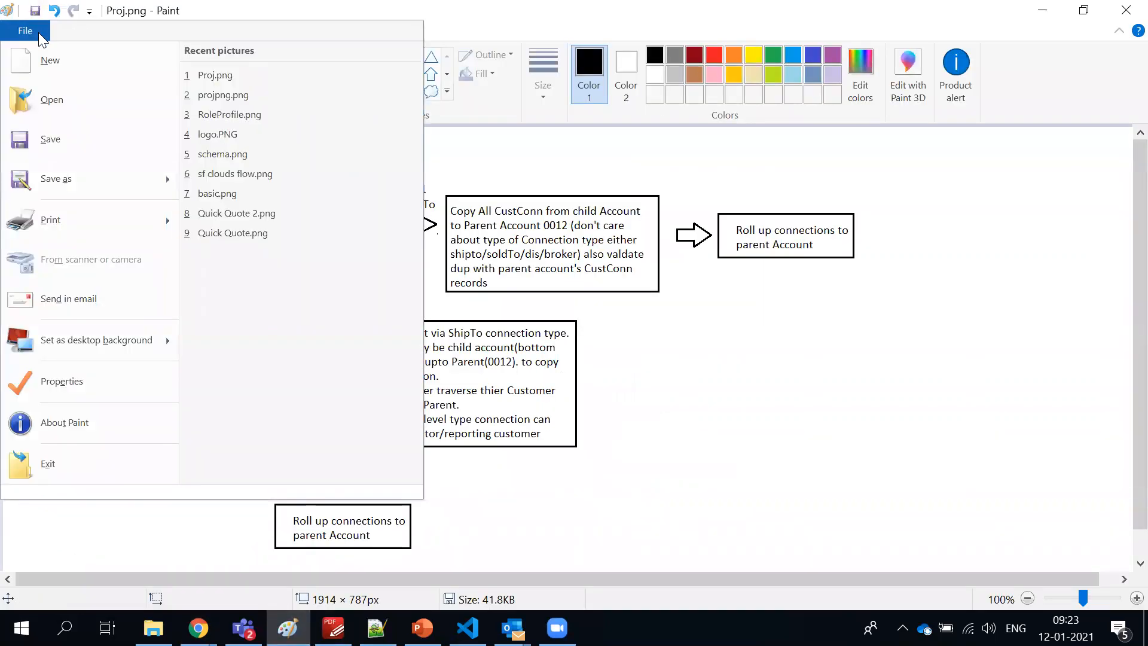
pyautogui.click(29, 97)
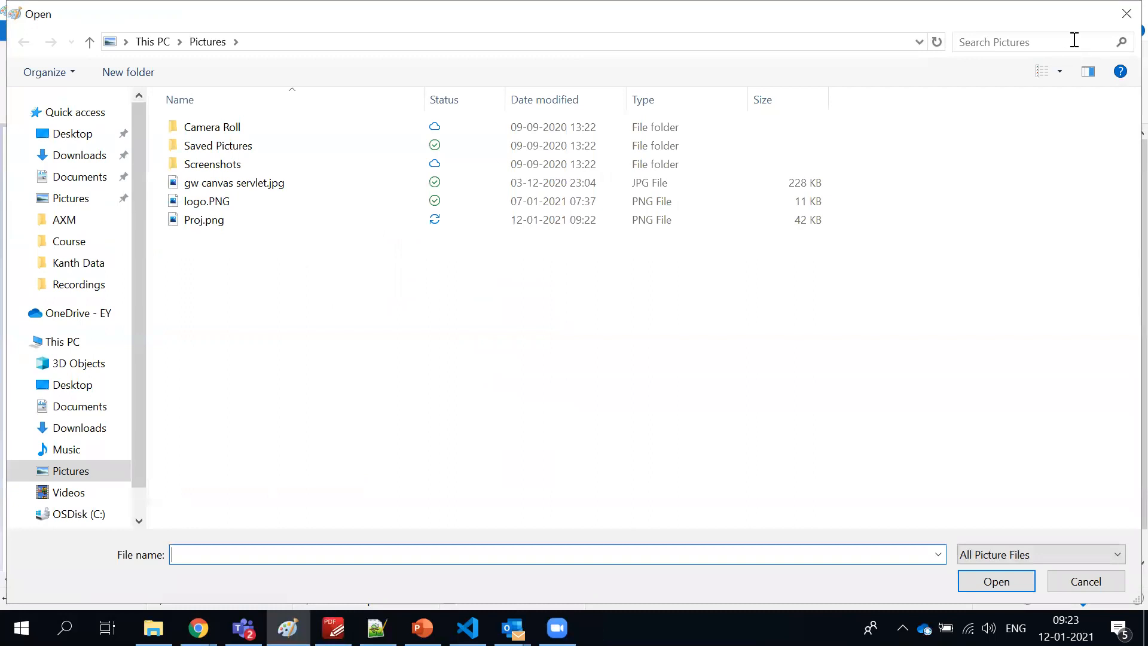
pyautogui.click(1126, 13)
# - Open the recent picture RoleProfile.png, look over its profile and permission set diagram, and return to Salesforce Setup in Chrome
pyautogui.click(25, 31)
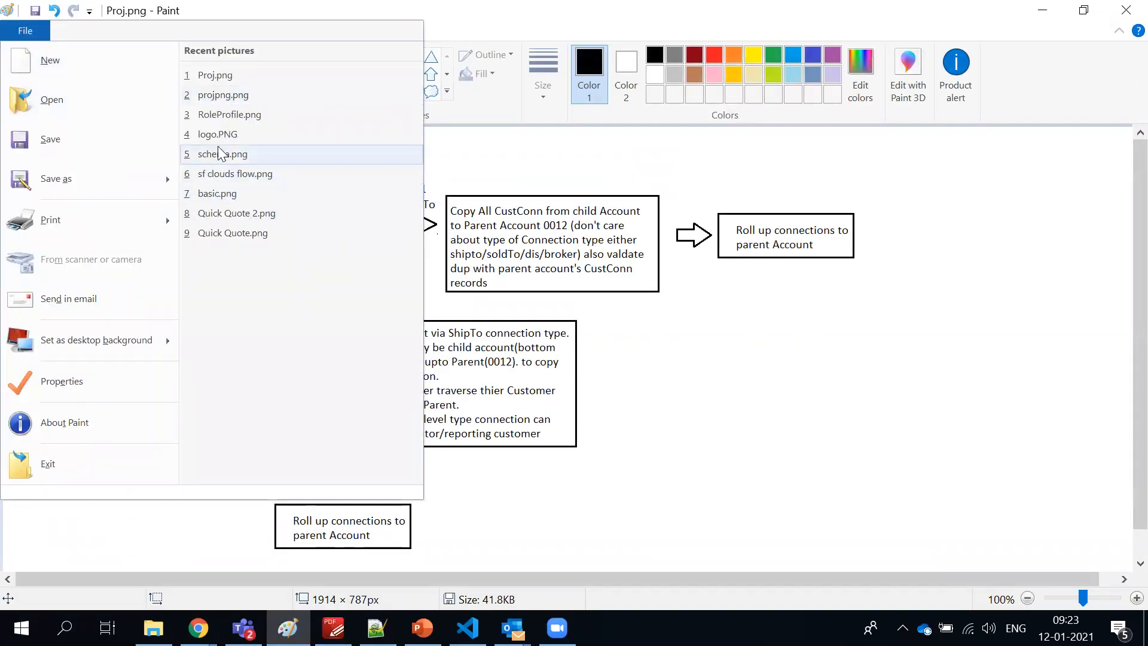
pyautogui.click(218, 119)
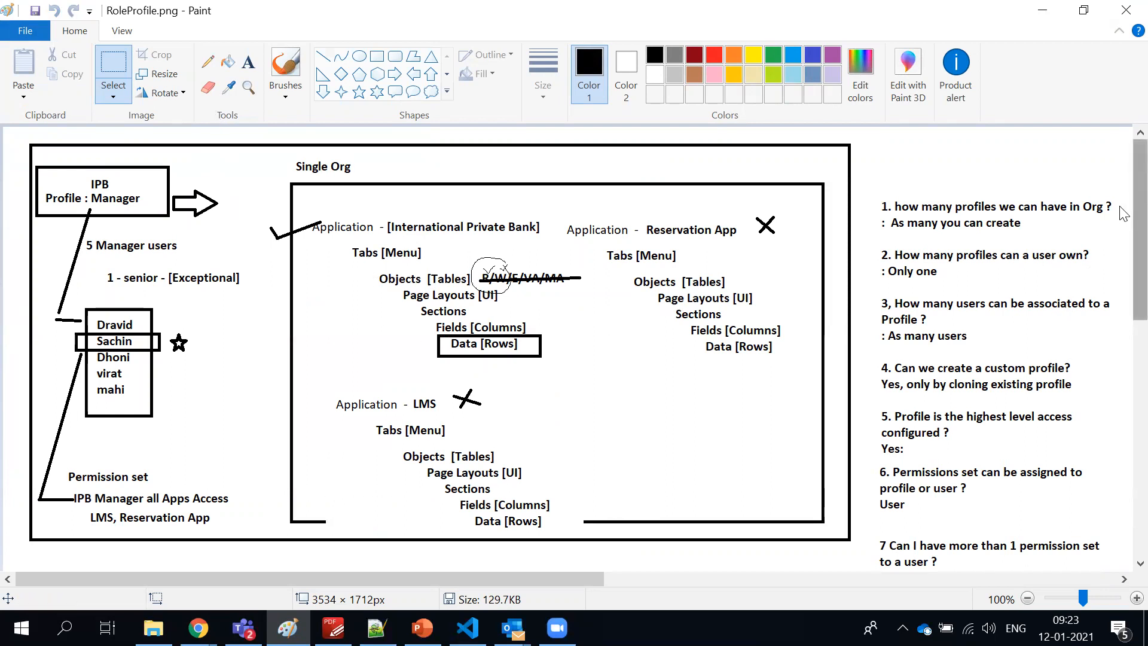
pyautogui.scroll(-10, 1124, 214)
pyautogui.scroll(10, 1102, 180)
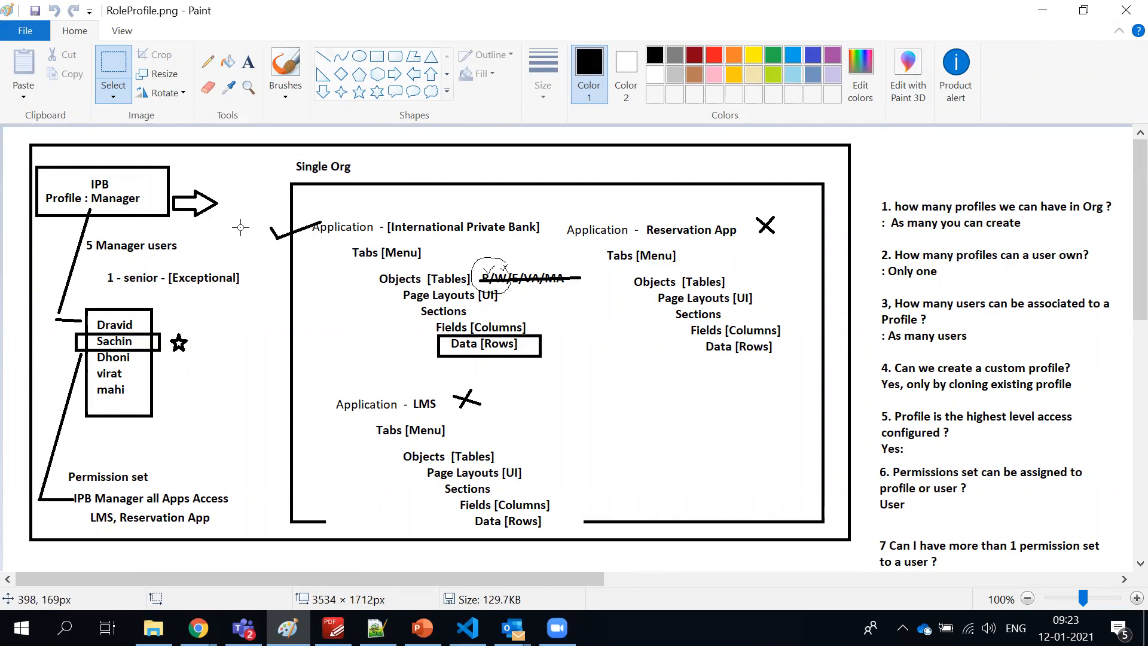
pyautogui.hotkey('alt', 'Tab')
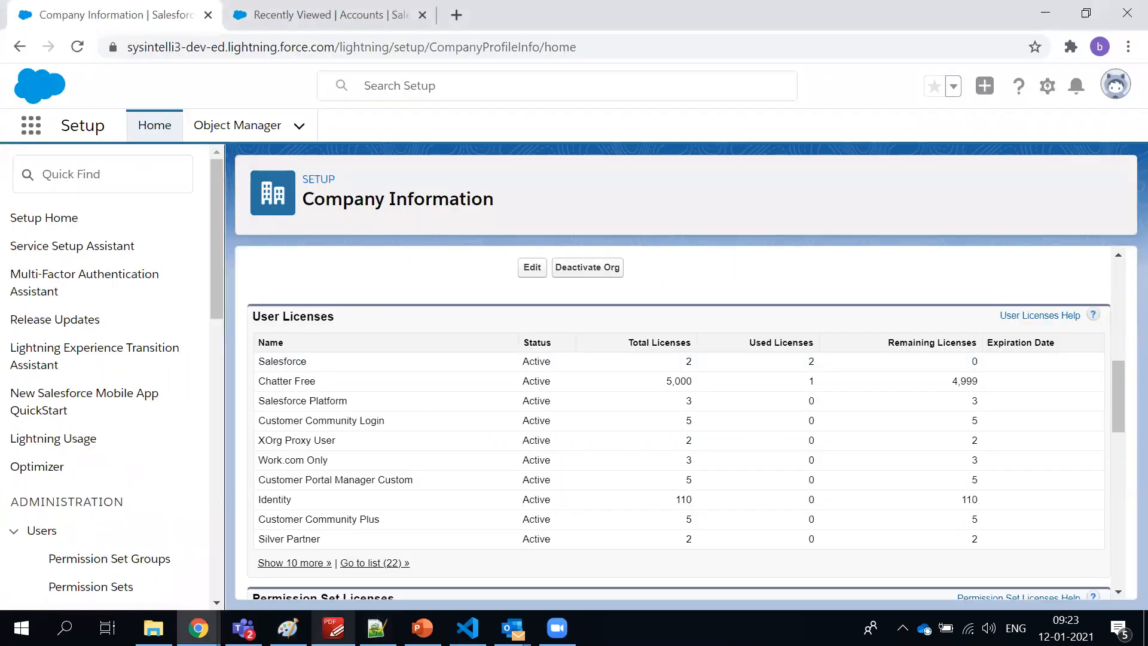
# - Switch to the course outline in PDF-XChange Editor and review the Salesforce Users Administration topics
pyautogui.click(333, 628)
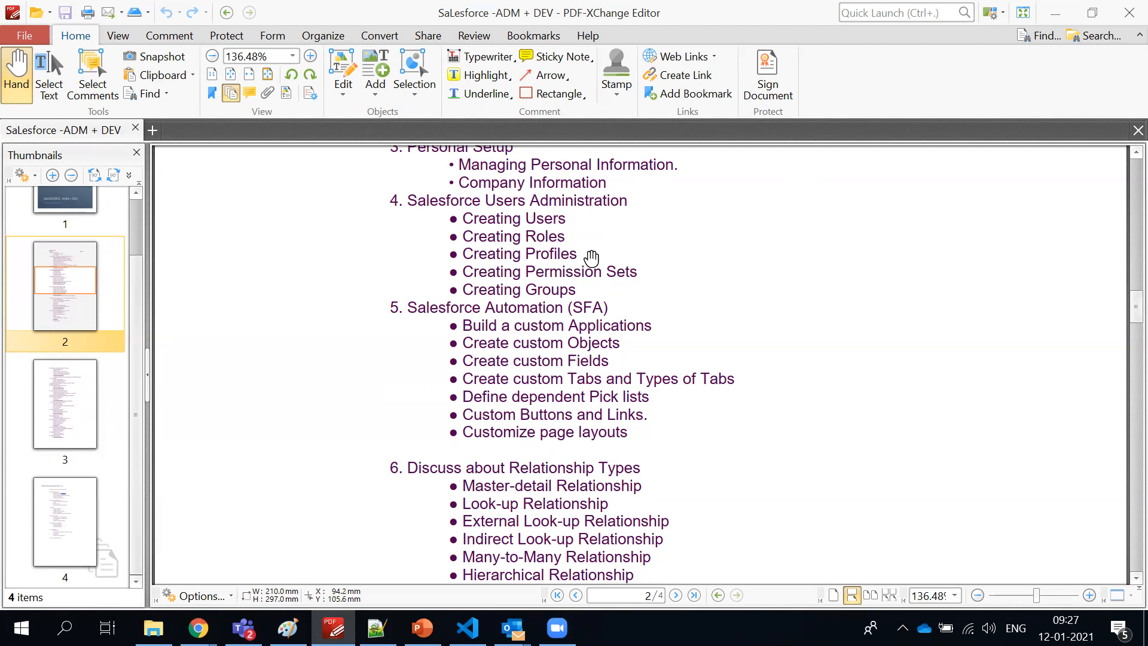
pyautogui.hotkey('alt', 'Tab')
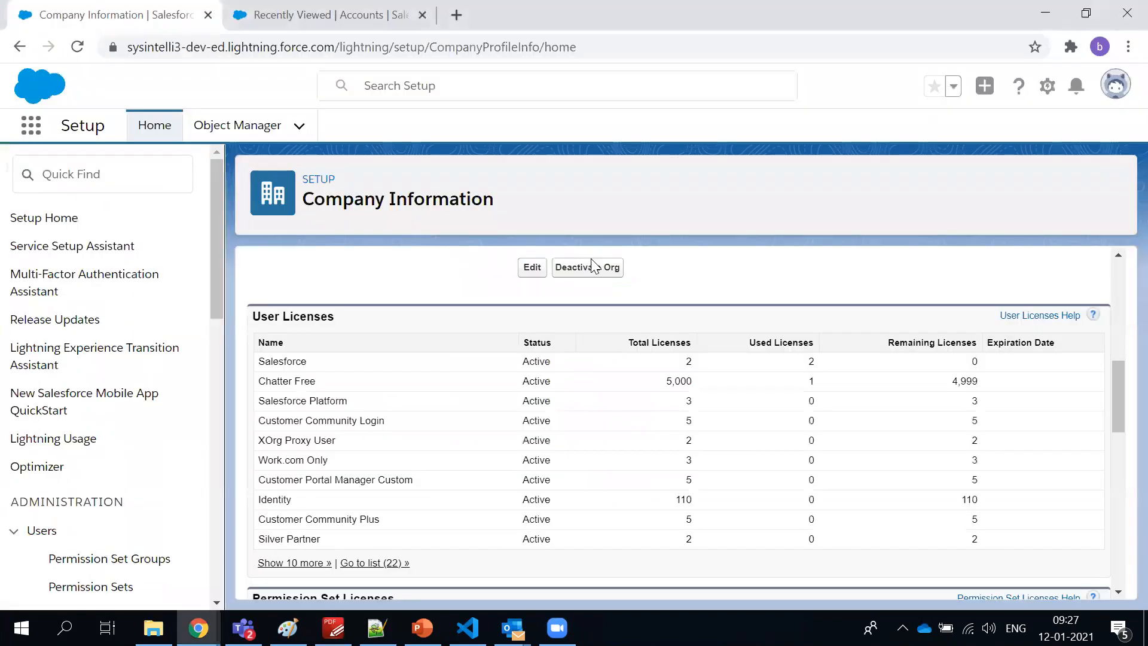
pyautogui.hotkey('alt', 'Tab')
# - Switch to Notepad++, create a new document and write "Profile - Who sees what after they login" on its first line
pyautogui.click(377, 628)
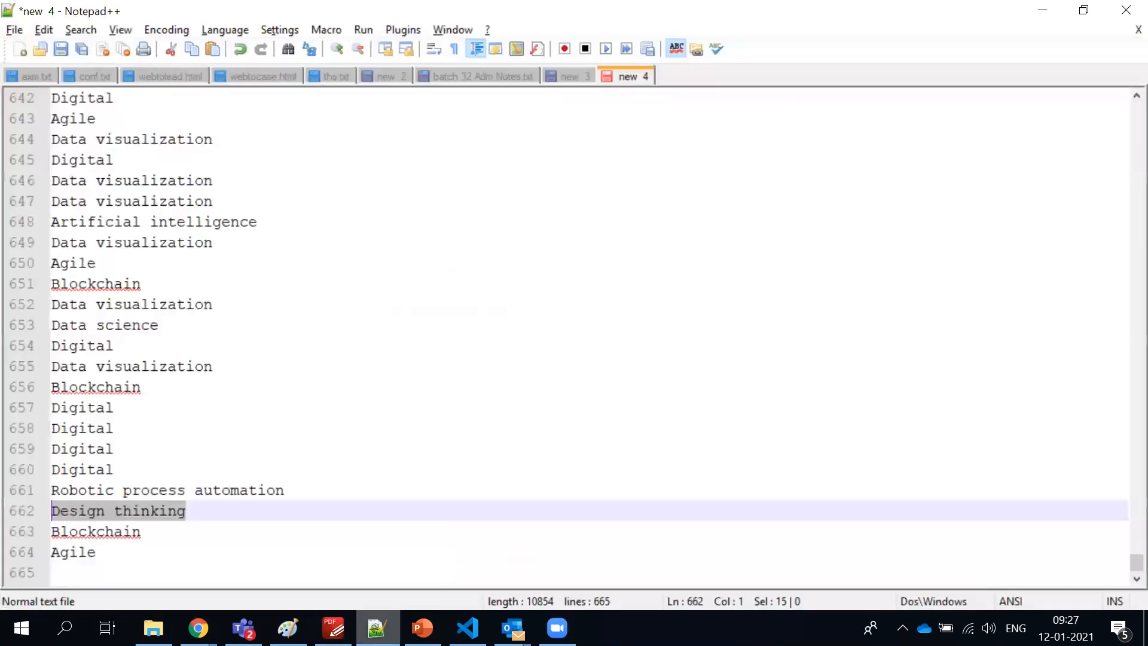
pyautogui.hotkey('ctrl', 'n')
pyautogui.write('Profile ')
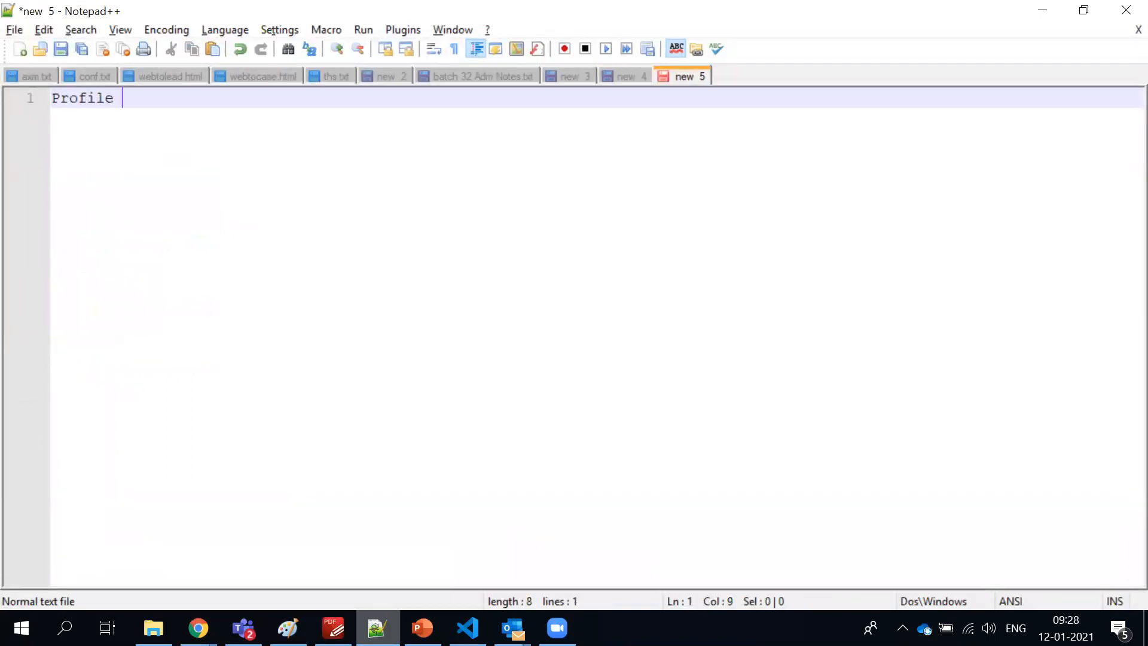
pyautogui.write('- Wh')
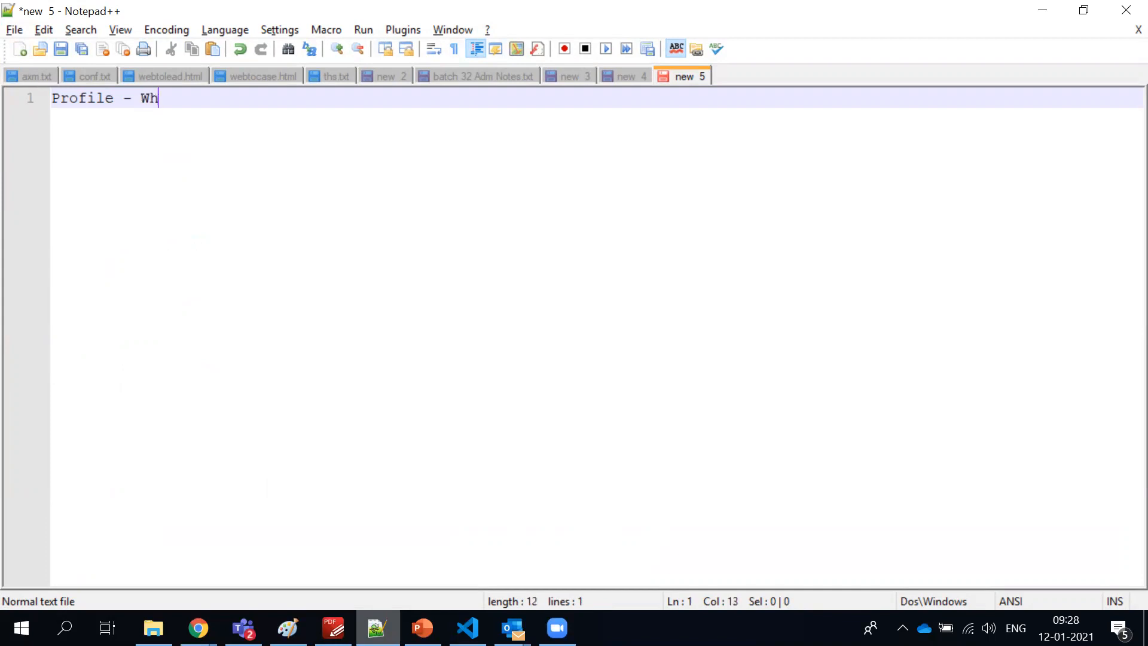
pyautogui.write('o sees what ')
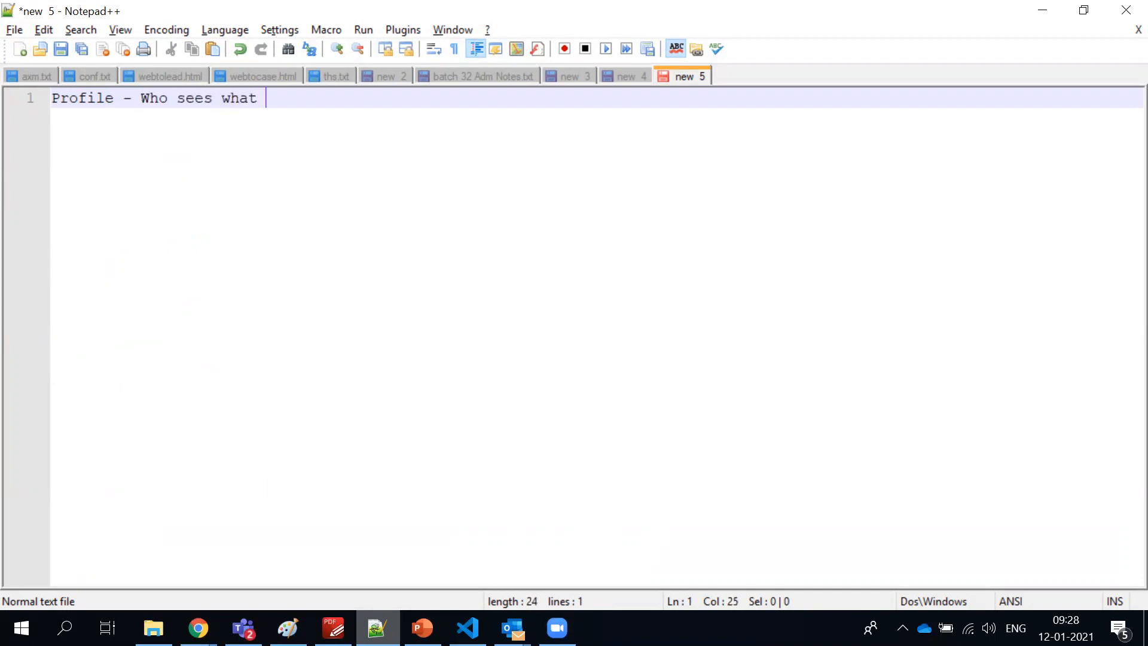
pyautogui.write('after they login')
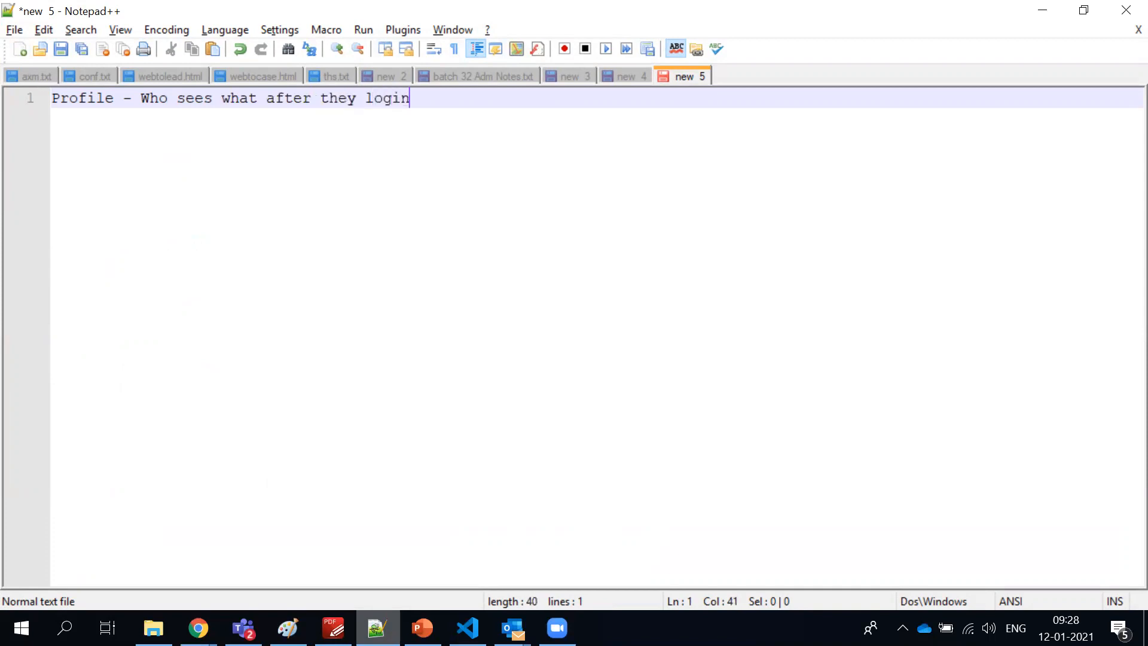
# - Leave a blank line under the Profile definition and add the entry "- Sales _ Rep [Application]"
pyautogui.press('Return')
pyautogui.press('Return')
pyautogui.write('- ')
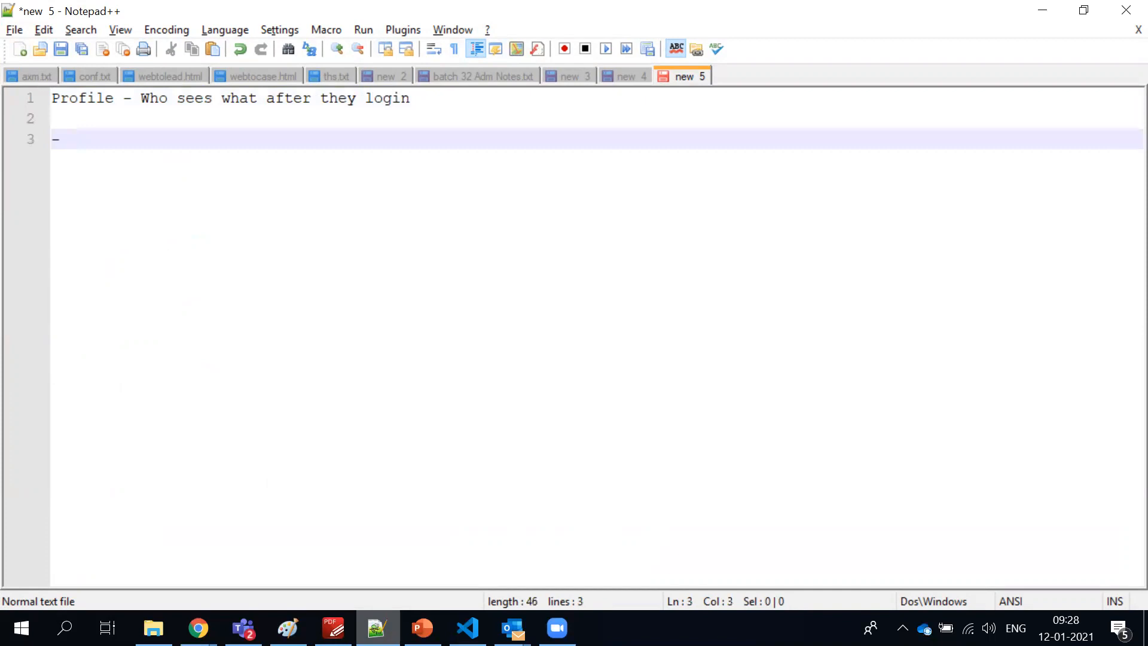
pyautogui.write('Sales _ Rep ')
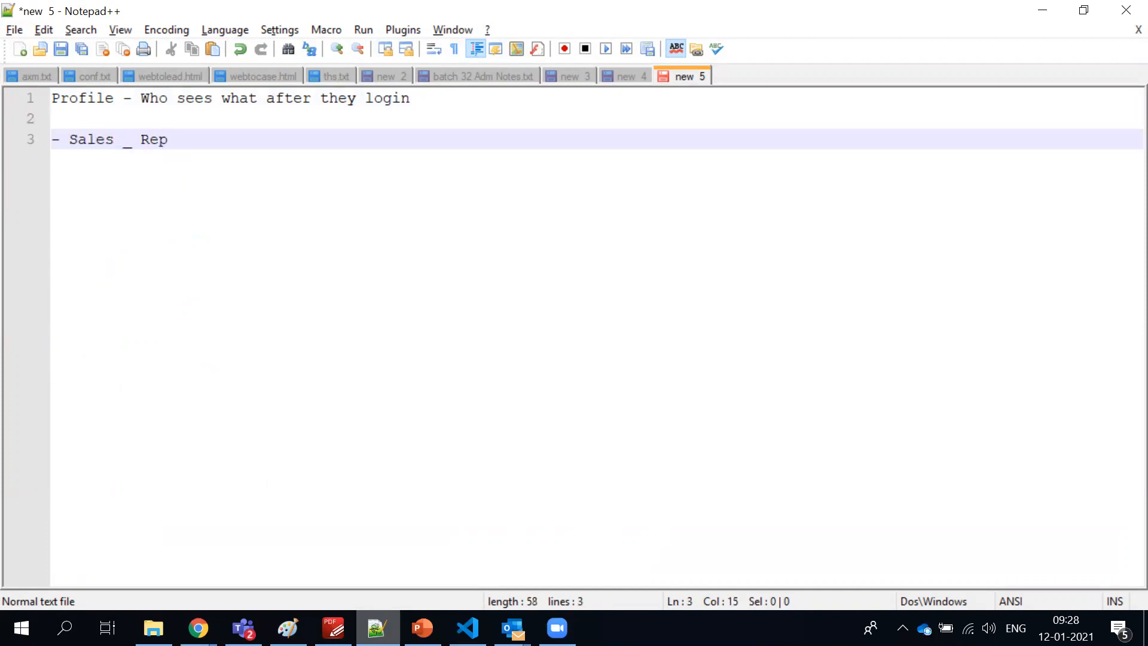
pyautogui.write('[App]')
pyautogui.press('Left')
pyautogui.write('Application')
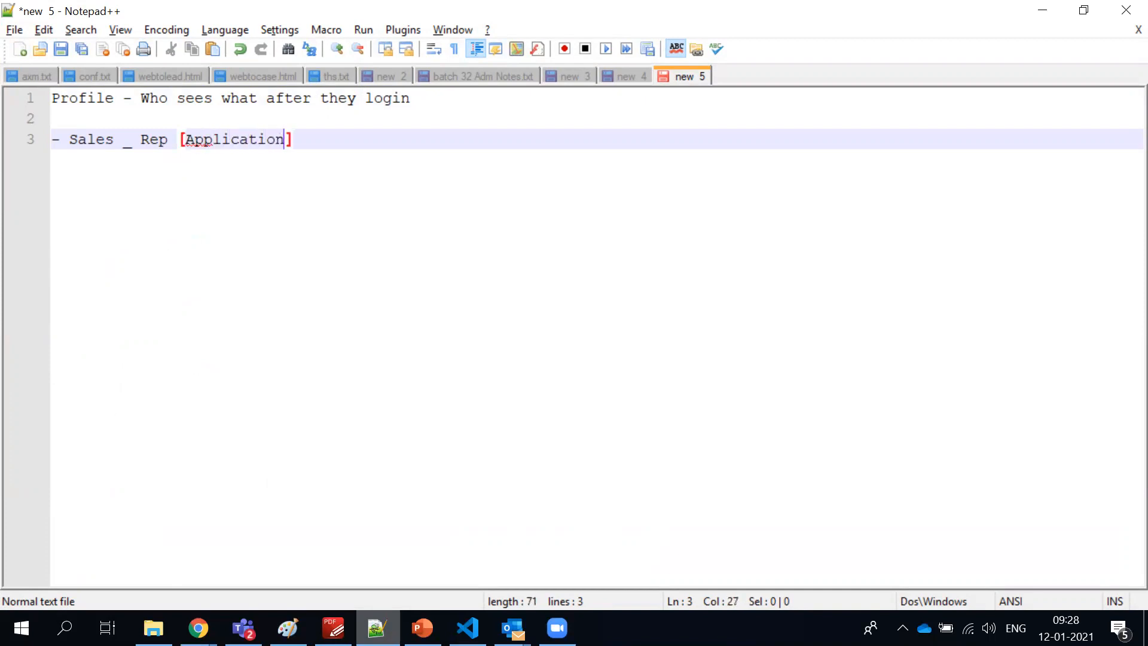
# - Add Tab after Application inside the Sales _ Rep brackets, with a slash before and after it
pyautogui.write('/Menu')
pyautogui.press('BackSpace')
pyautogui.press('BackSpace')
pyautogui.press('BackSpace')
pyautogui.write('enu/')
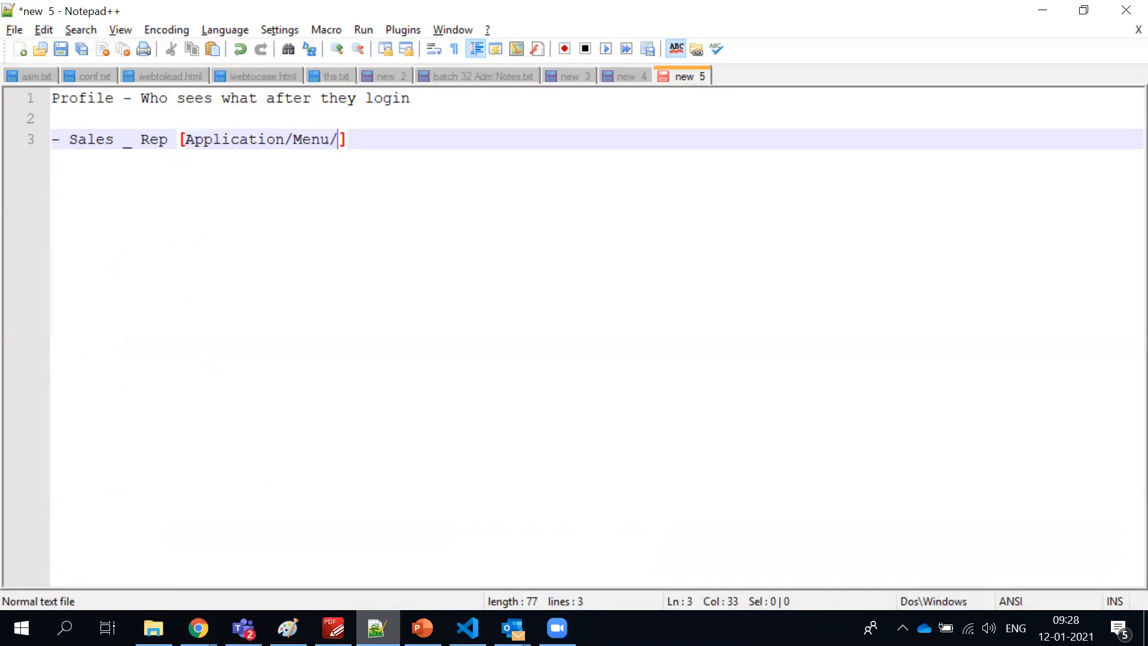
pyautogui.press('Left')
pyautogui.press('BackSpace')
pyautogui.press('BackSpace')
pyautogui.press('BackSpace')
pyautogui.press('BackSpace')
pyautogui.write('Tab')
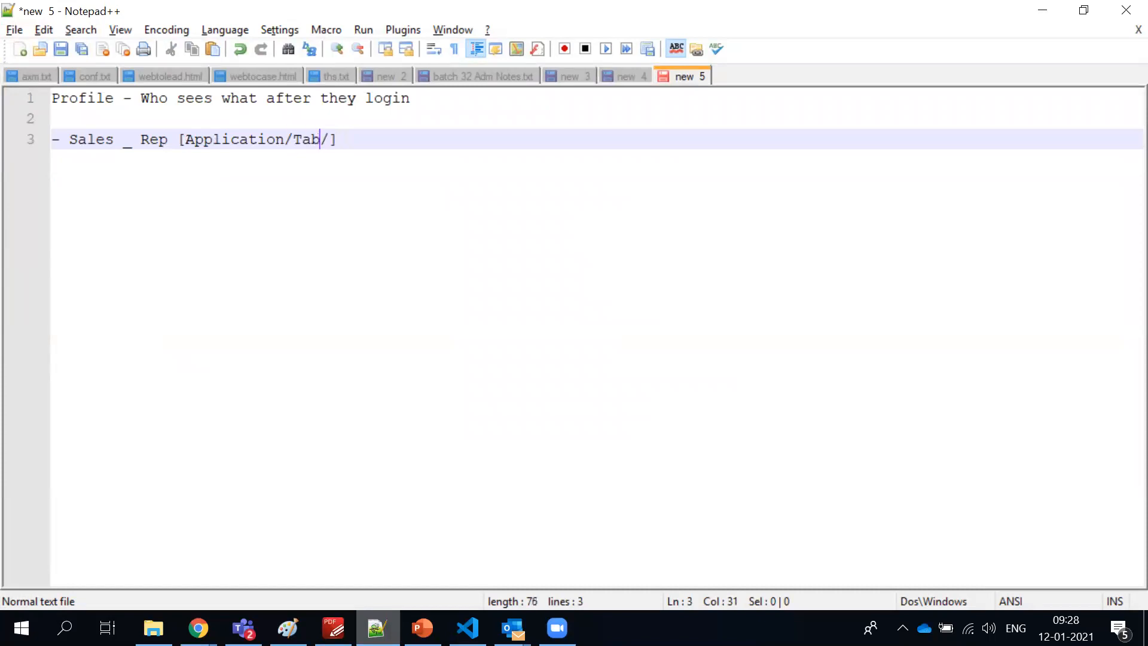
# - Complete the bracketed Sales _ Rep list by adding "Object/fields" after Tab
pyautogui.press('Right')
pyautogui.write('Ta')
pyautogui.write('bles')
pyautogui.press('BackSpace')
pyautogui.press('BackSpace')
pyautogui.press('BackSpace')
pyautogui.press('BackSpace')
pyautogui.press('BackSpace')
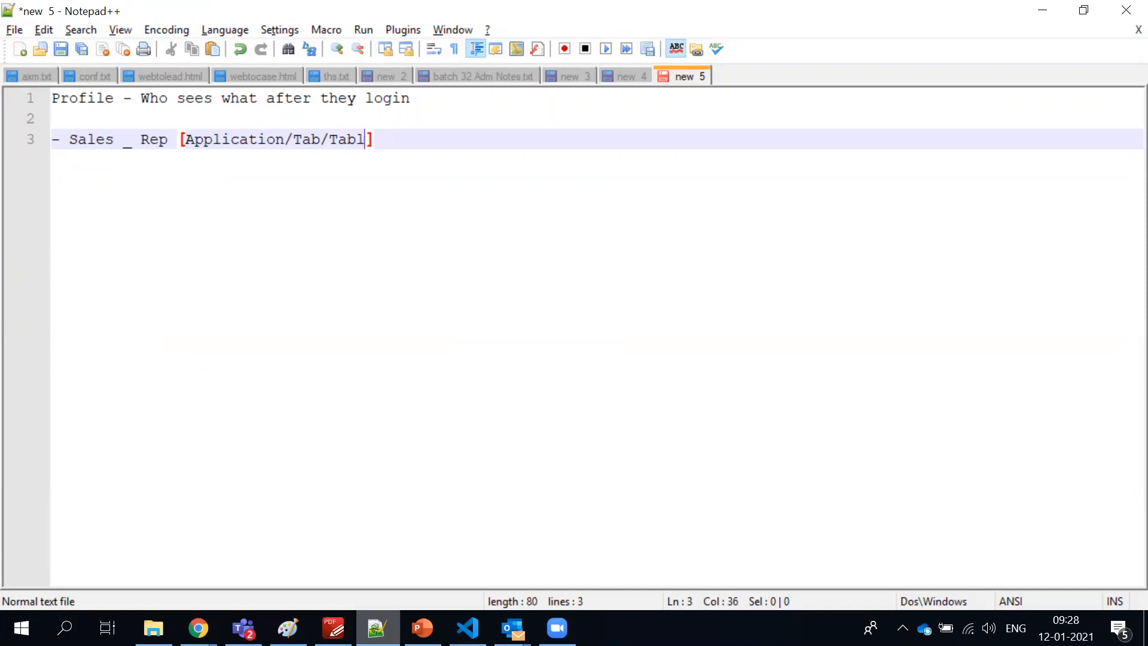
pyautogui.press('BackSpace')
pyautogui.write('Object/fields')
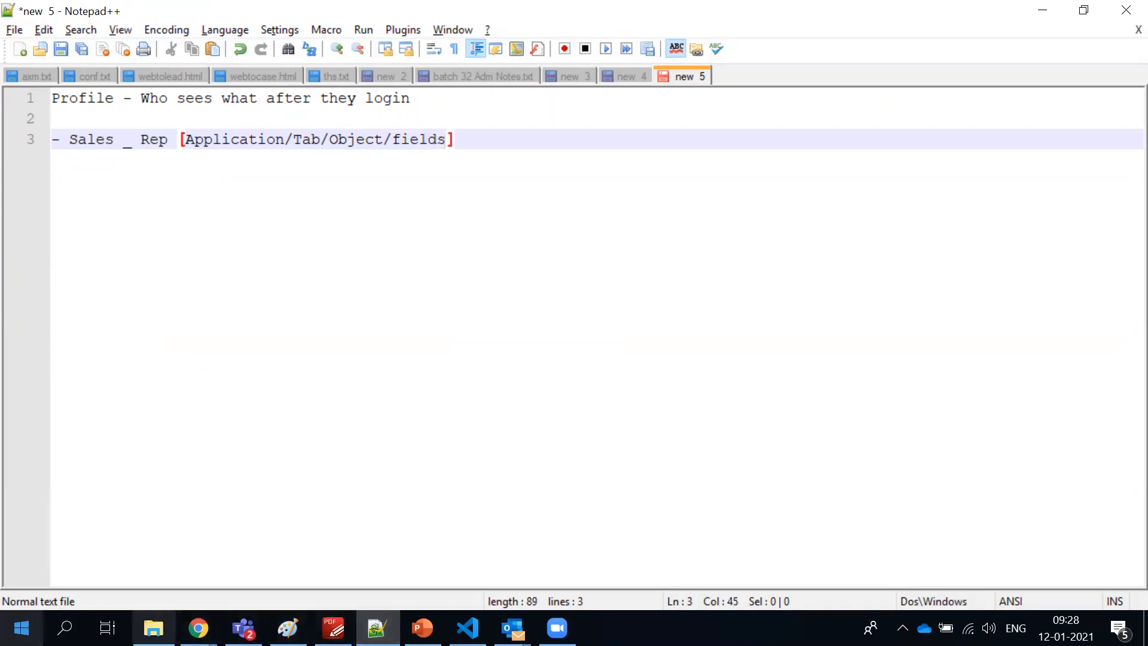
# - Go through the Application, Tab, Object and fields levels of the Sales _ Rep line, highlighting each word
pyautogui.doubleClick(214, 140)
pyautogui.doubleClick(298, 138)
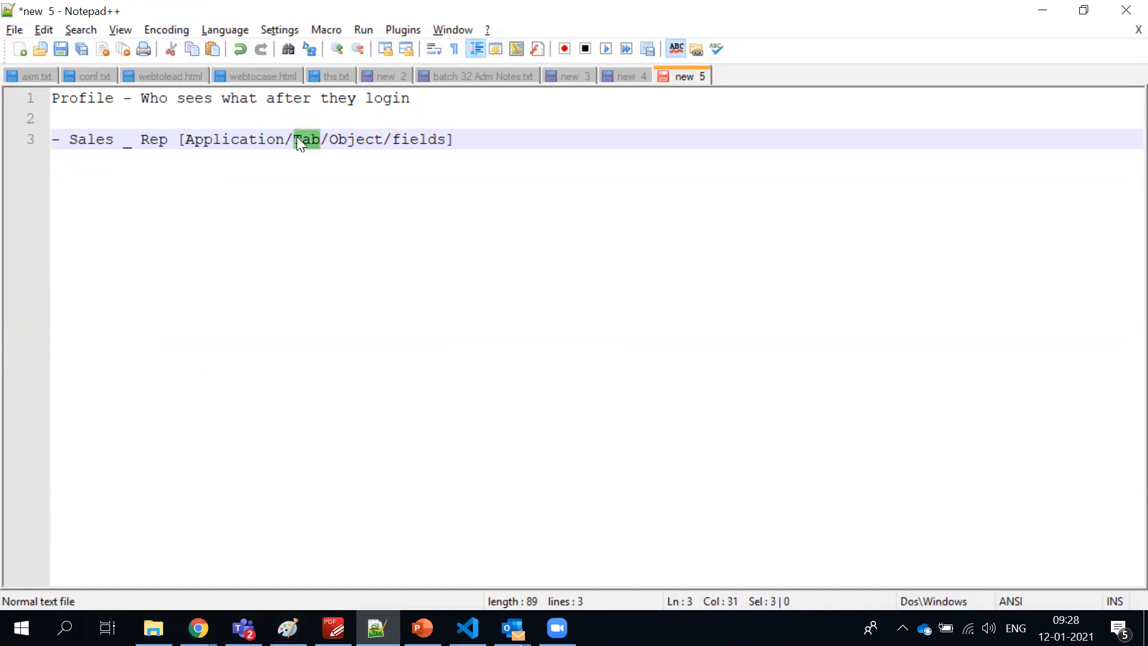
pyautogui.doubleClick(351, 138)
pyautogui.click(313, 141)
pyautogui.tripleClick(312, 140)
pyautogui.doubleClick(312, 140)
pyautogui.doubleClick(351, 141)
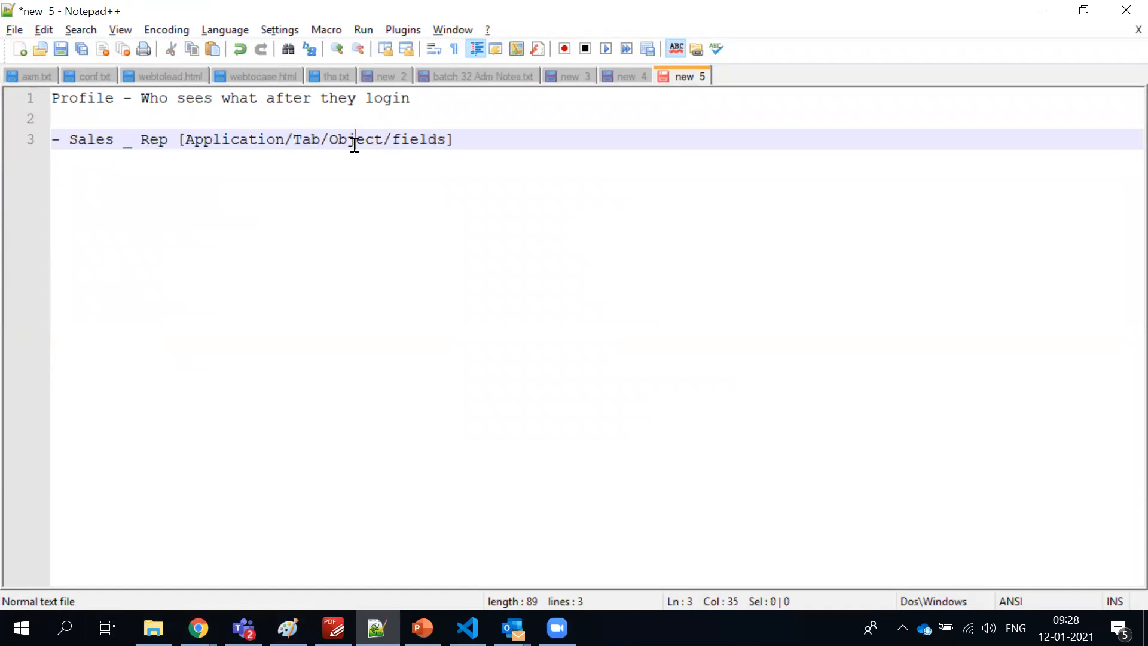
pyautogui.doubleClick(312, 140)
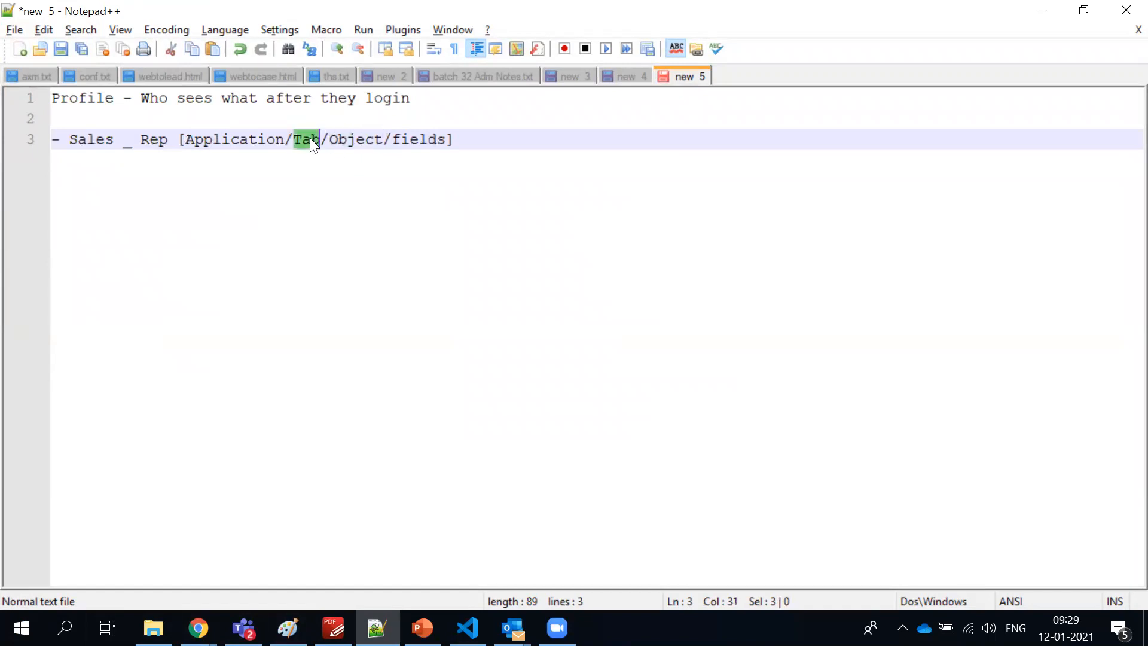
pyautogui.doubleClick(350, 140)
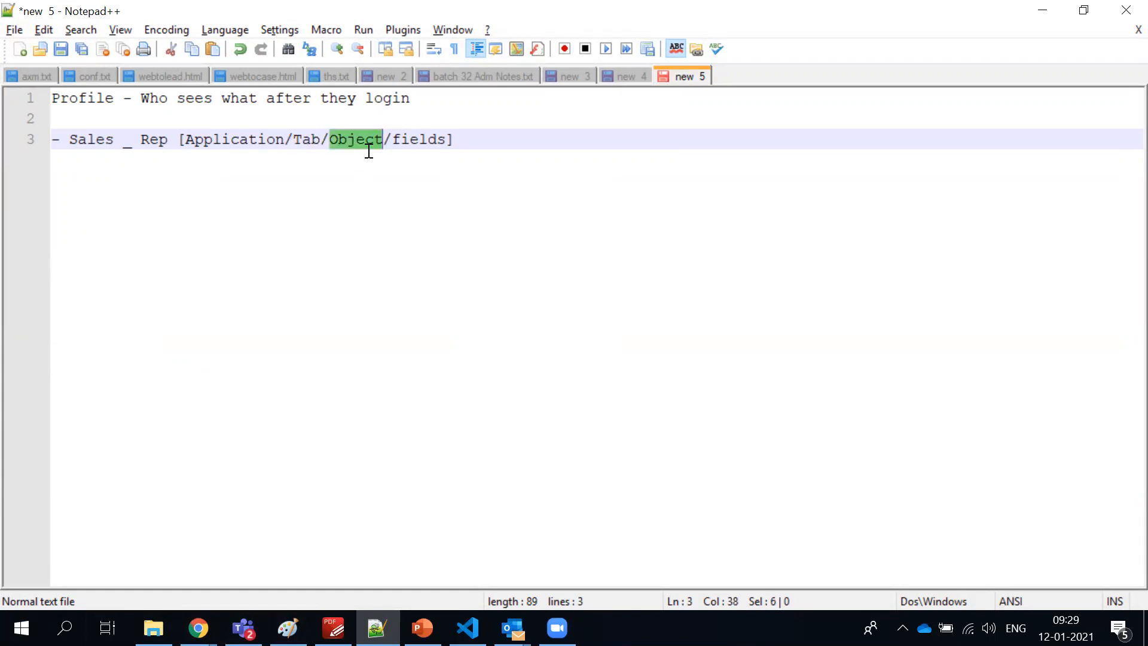
pyautogui.doubleClick(417, 140)
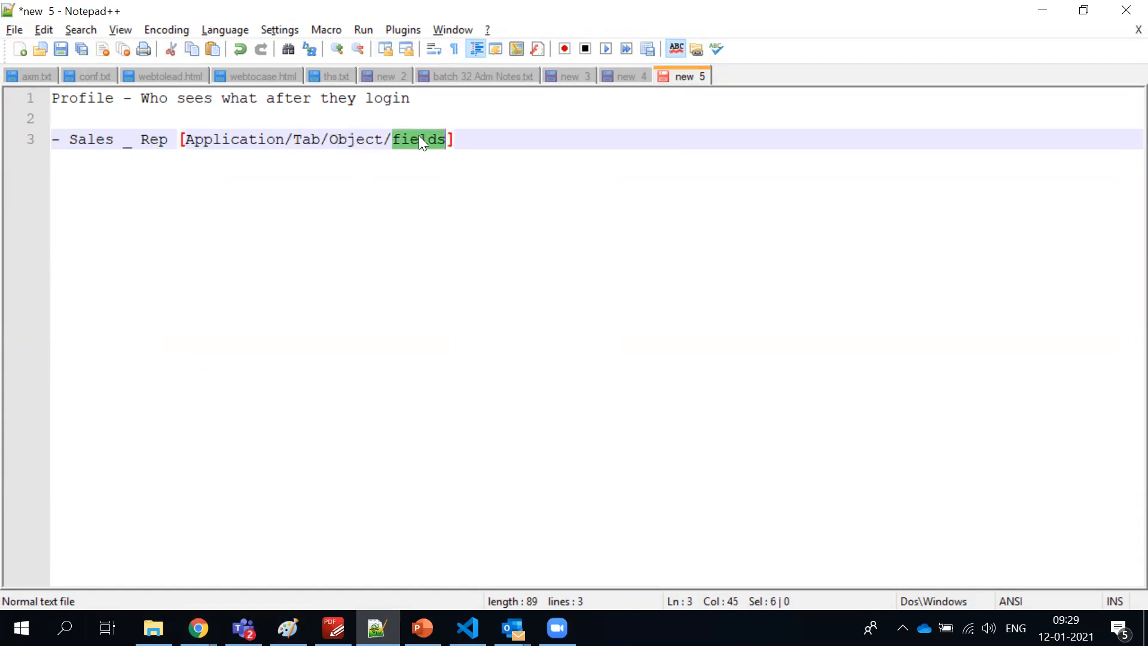
pyautogui.click(444, 139)
pyautogui.doubleClick(424, 141)
# - Insert "Layout/" between Object and fields in the bracketed Sales _ Rep list
pyautogui.click(386, 142)
pyautogui.press('Right')
pyautogui.write('Layout')
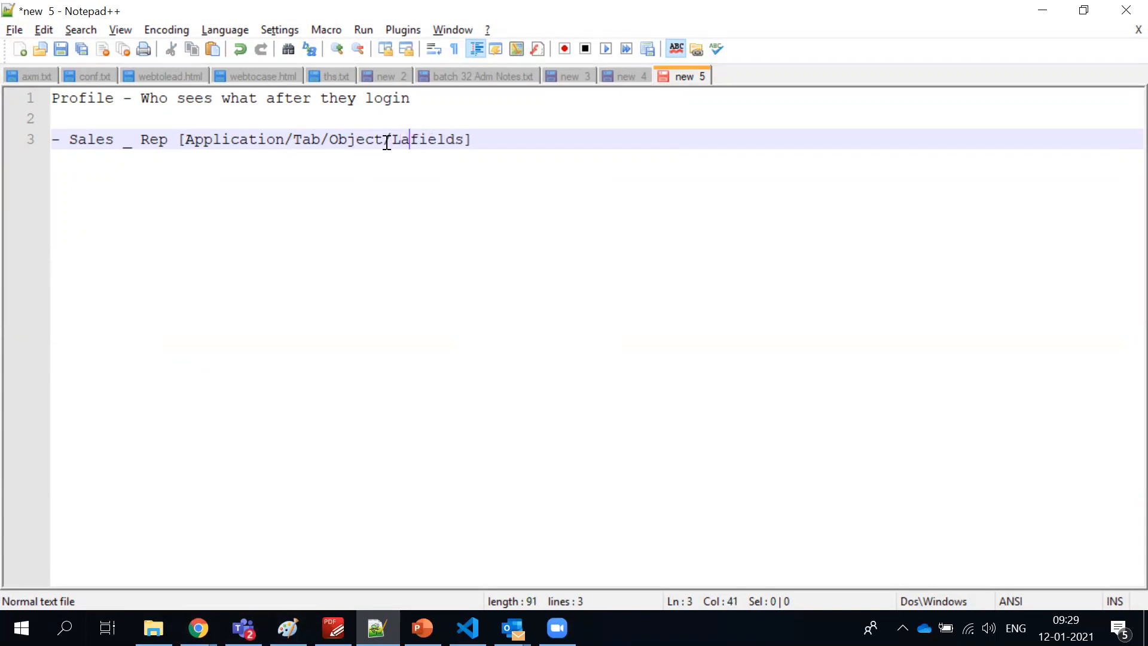
pyautogui.write('/')
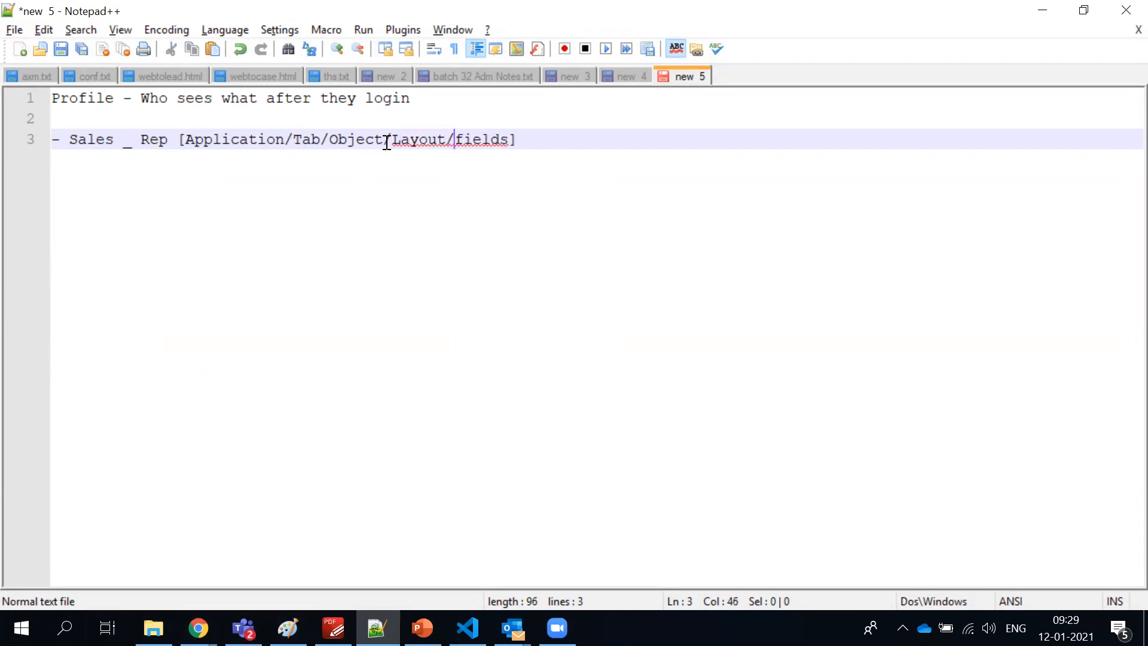
# - Review how Object, Layout and fields relate to the Sales _ Rep profile by highlighting those words in the line
pyautogui.doubleClick(488, 141)
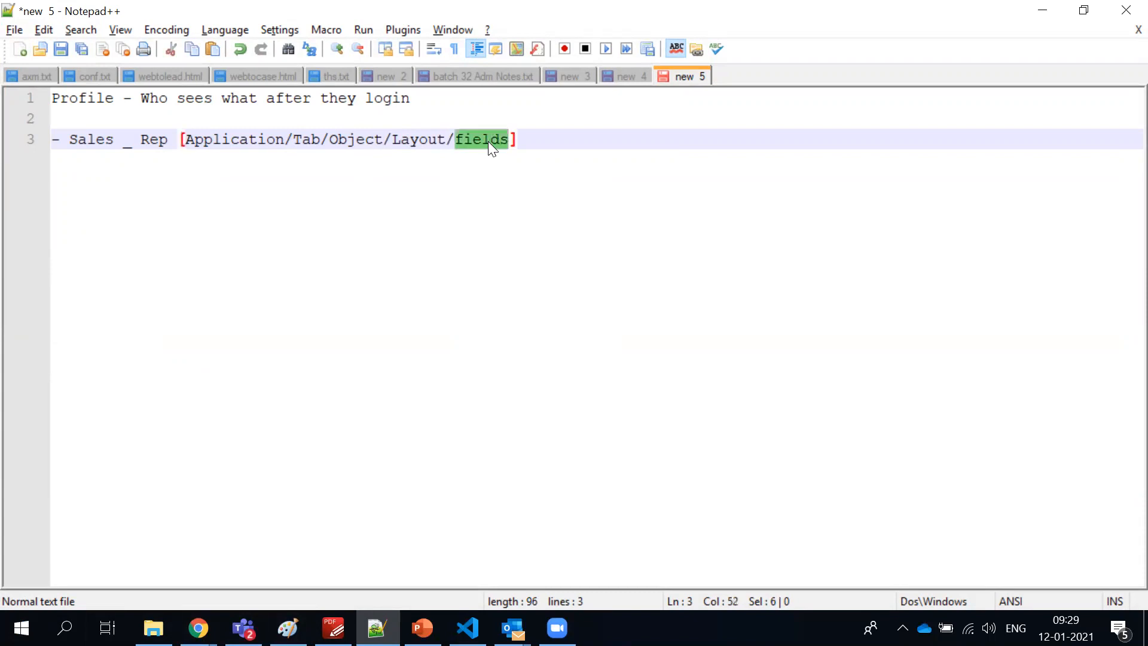
pyautogui.doubleClick(364, 140)
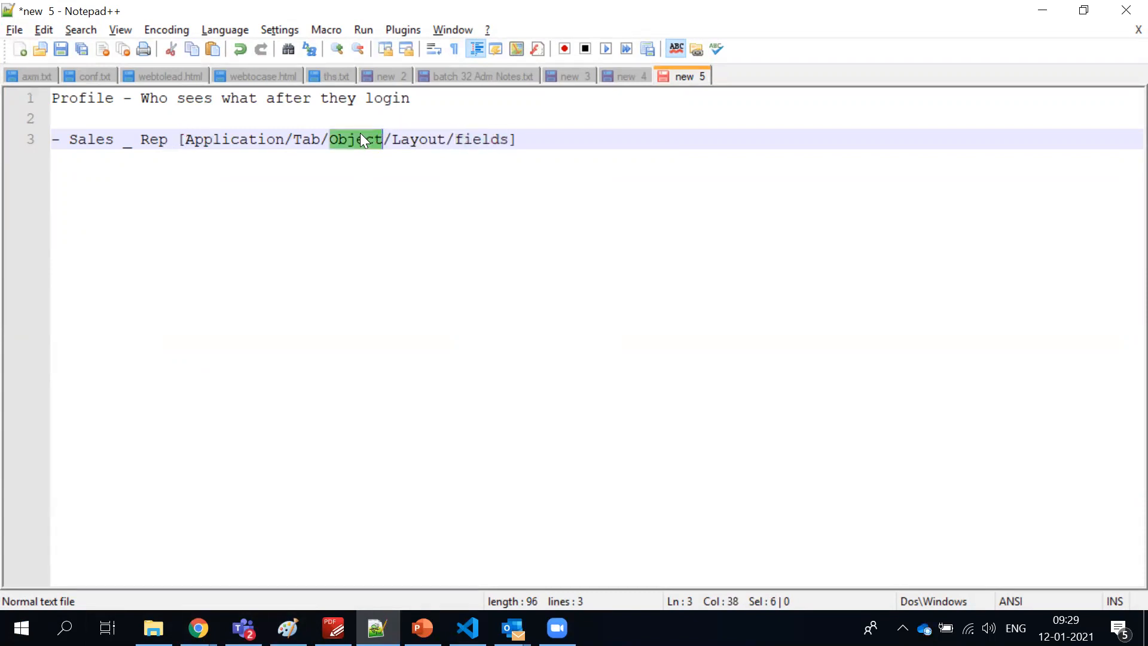
pyautogui.doubleClick(431, 143)
pyautogui.tripleClick(431, 145)
pyautogui.doubleClick(431, 144)
pyautogui.click(472, 139)
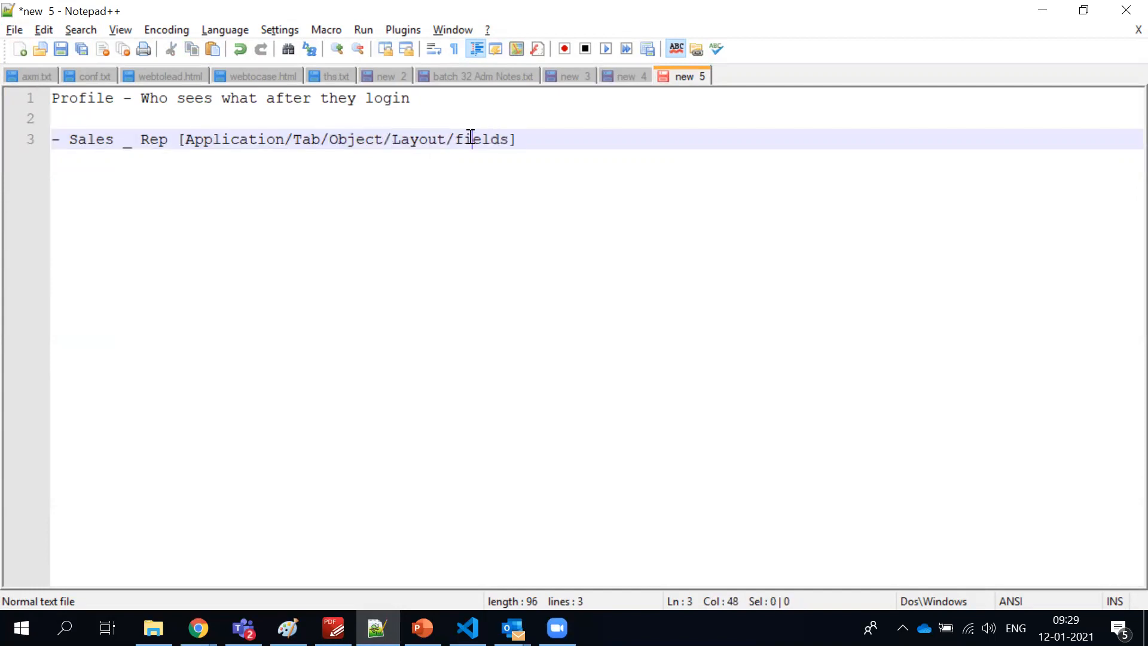
pyautogui.doubleClick(471, 137)
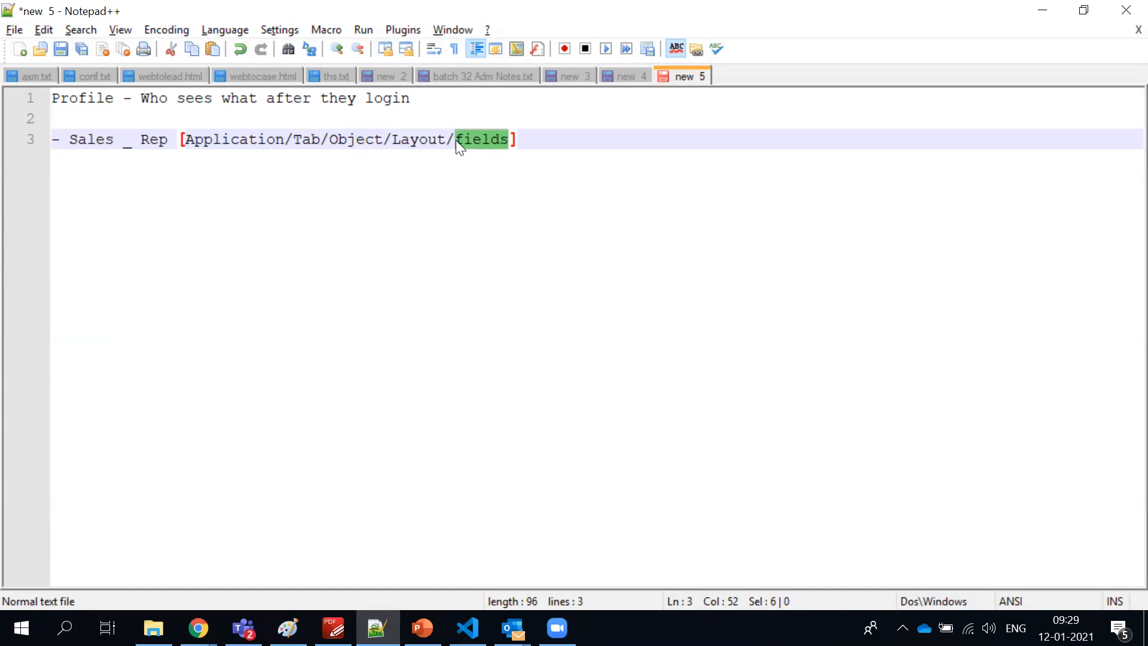
pyautogui.doubleClick(420, 145)
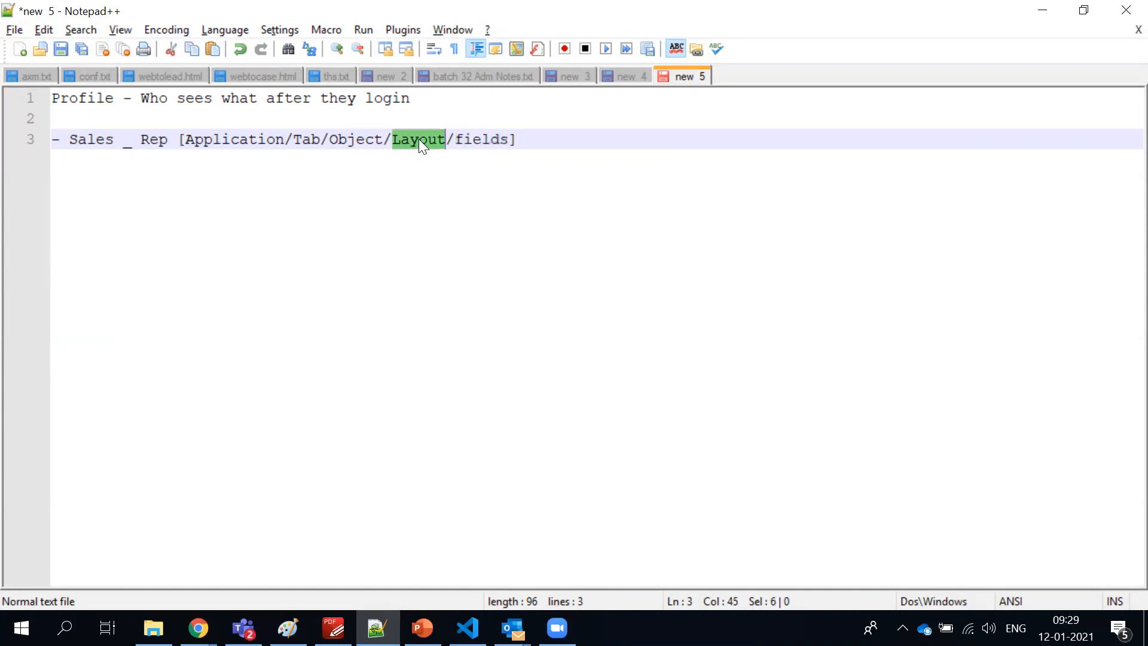
pyautogui.doubleClick(103, 138)
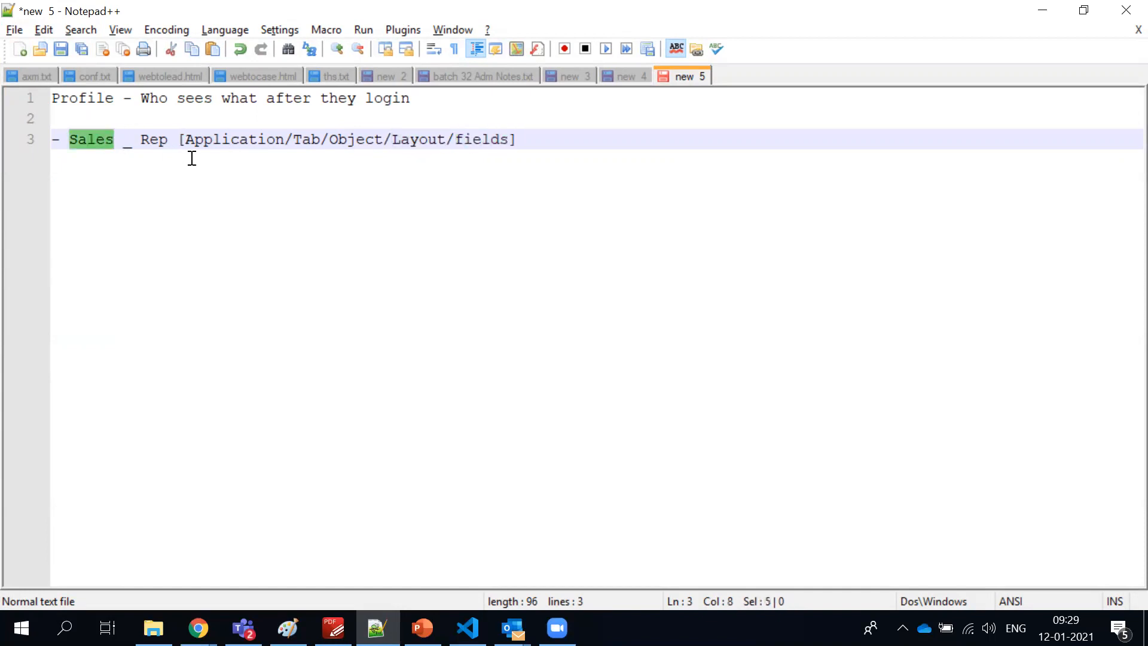
pyautogui.click(178, 142)
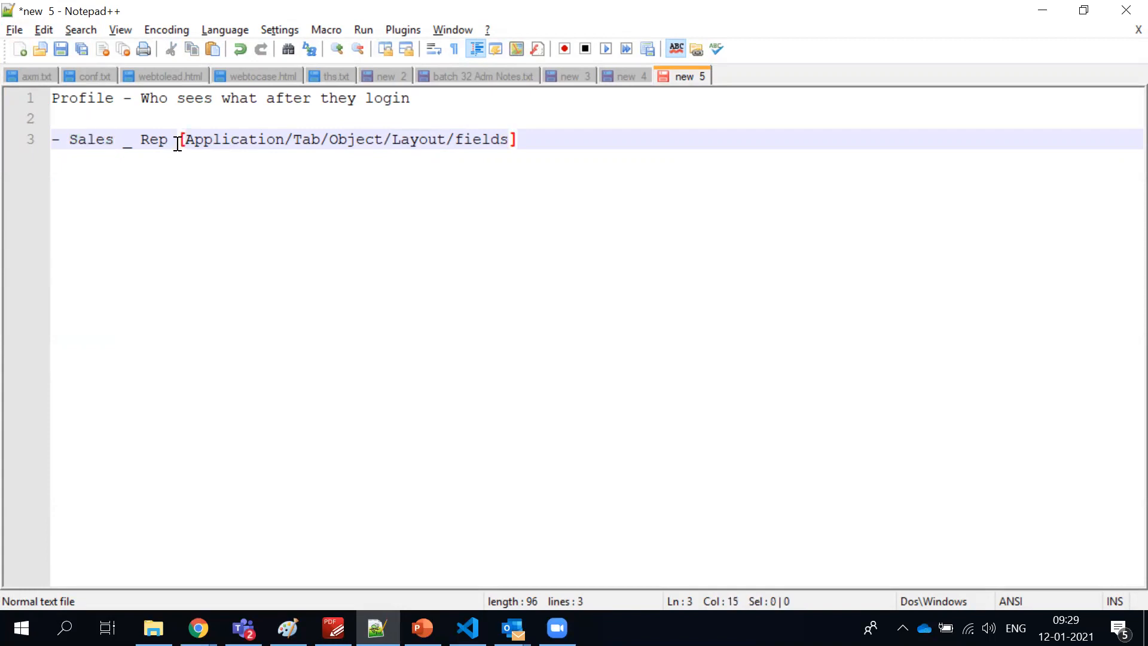
# - Insert "Profile :" between "Sales _ Rep" and the bracketed list on line 3
pyautogui.write('Profile ')
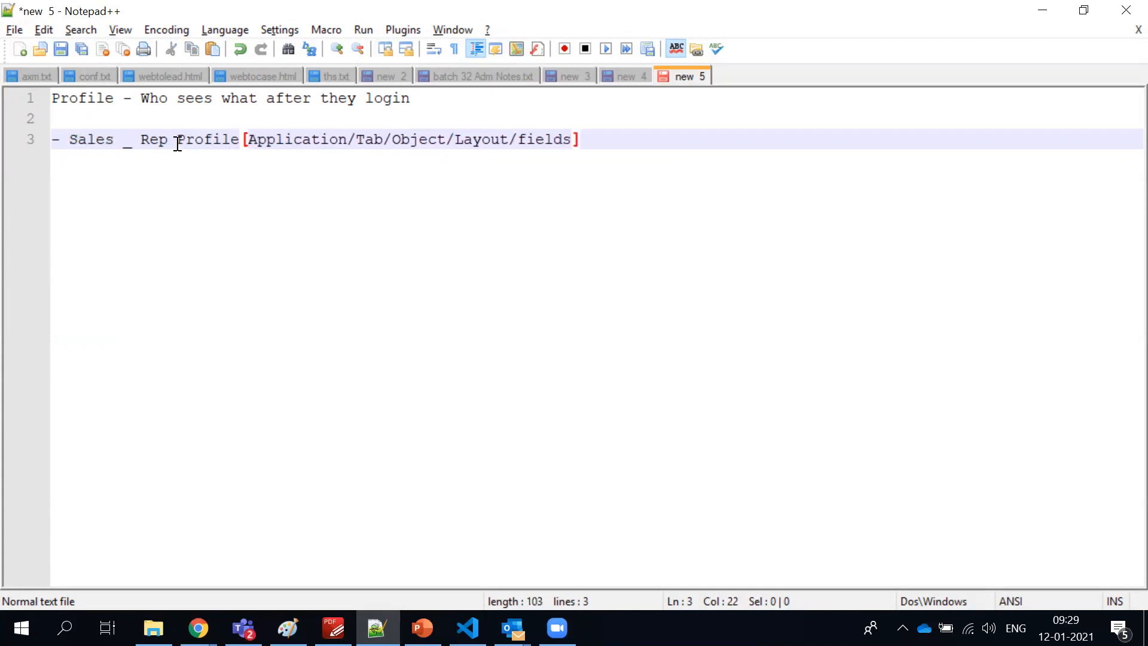
pyautogui.write(':')
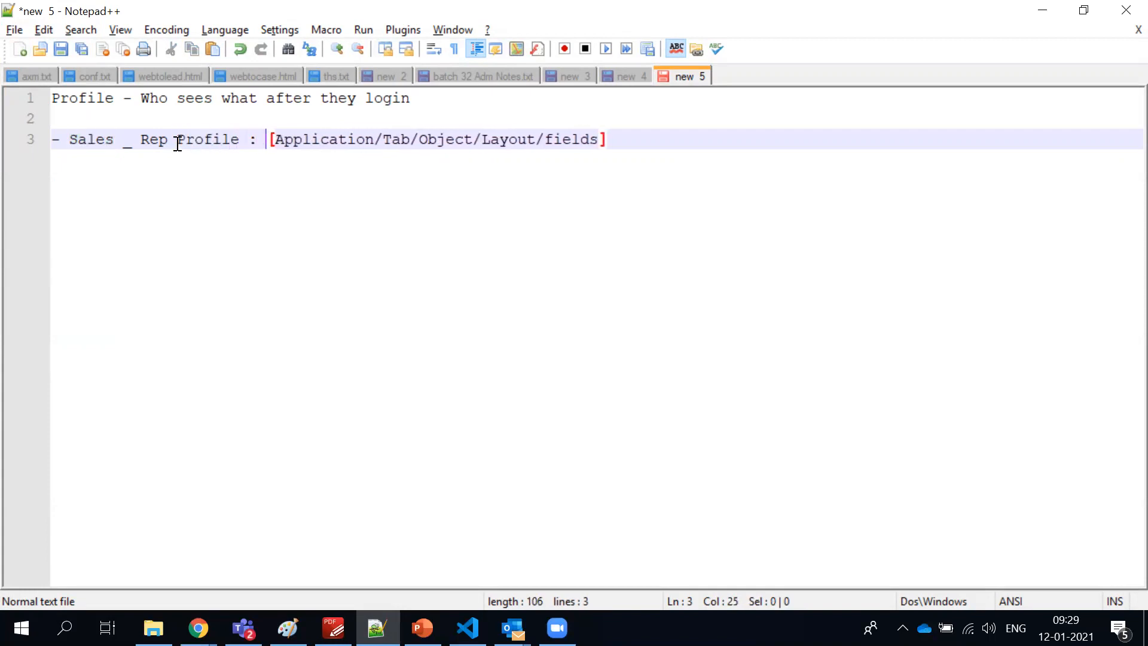
pyautogui.doubleClick(227, 139)
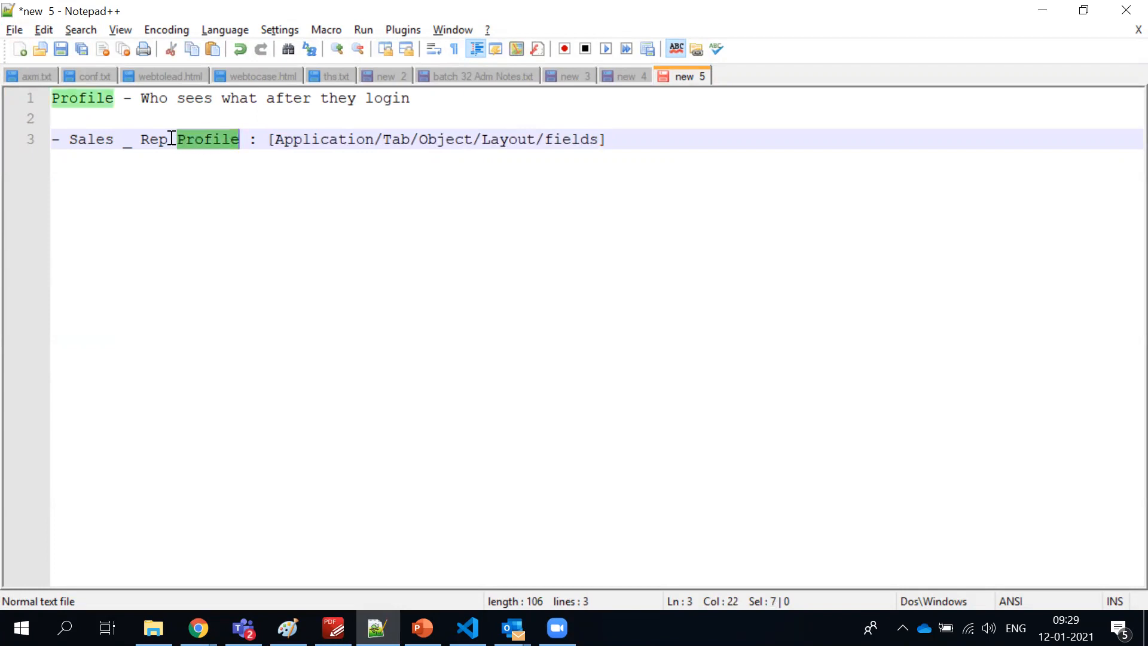
pyautogui.click(246, 137)
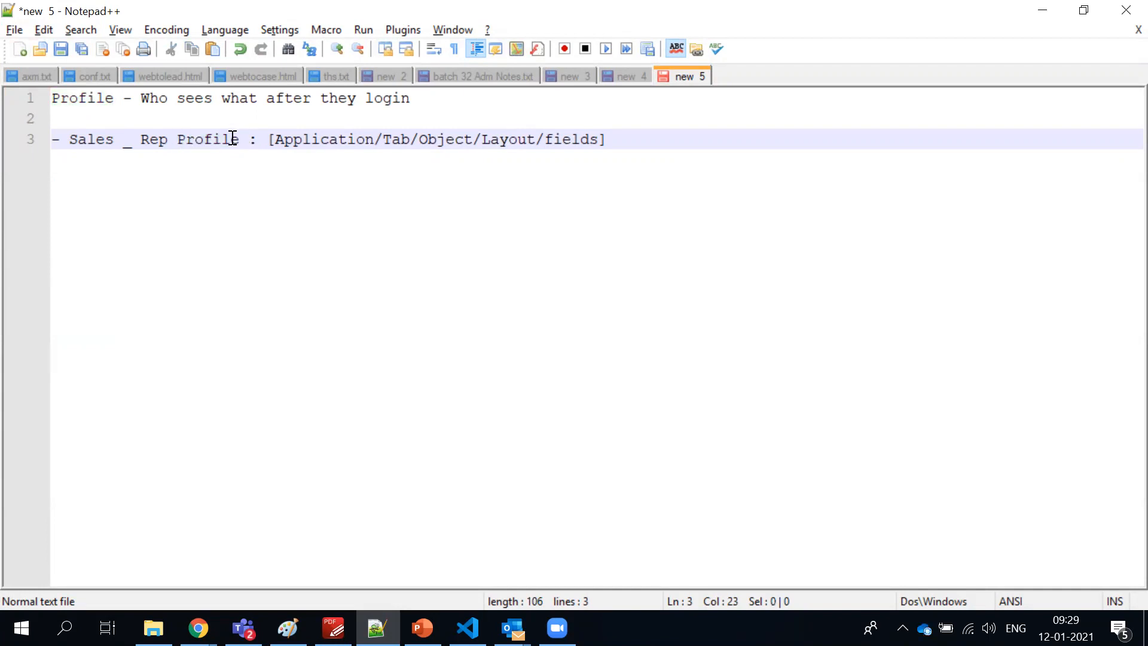
pyautogui.doubleClick(197, 137)
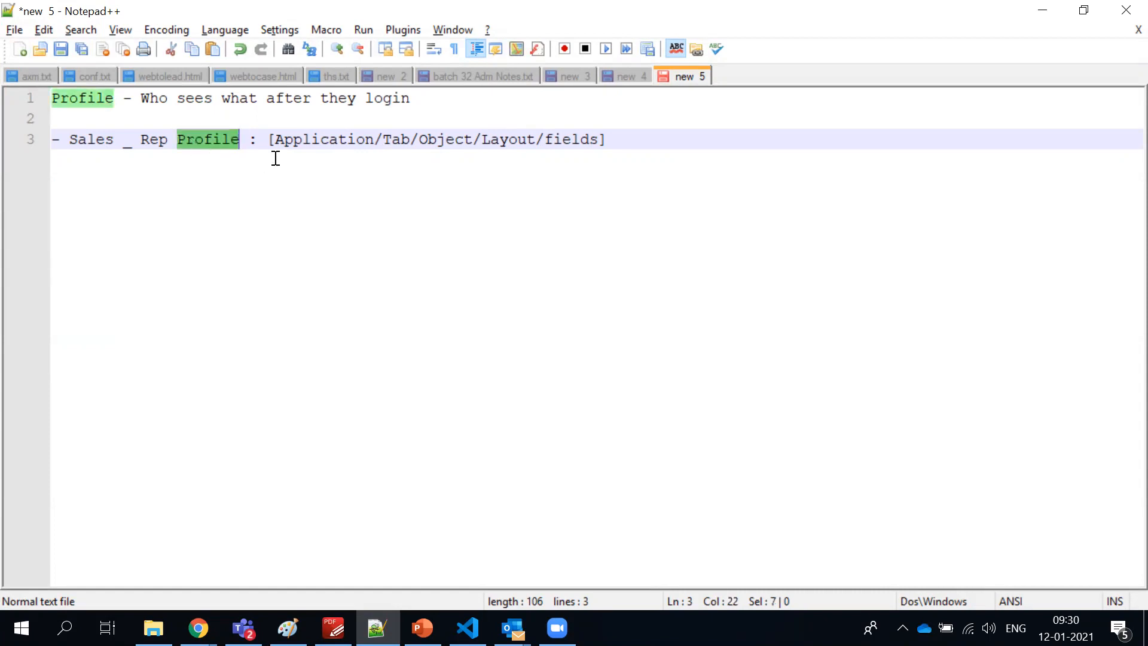
pyautogui.moveTo(259, 141); pyautogui.dragTo(648, 141)
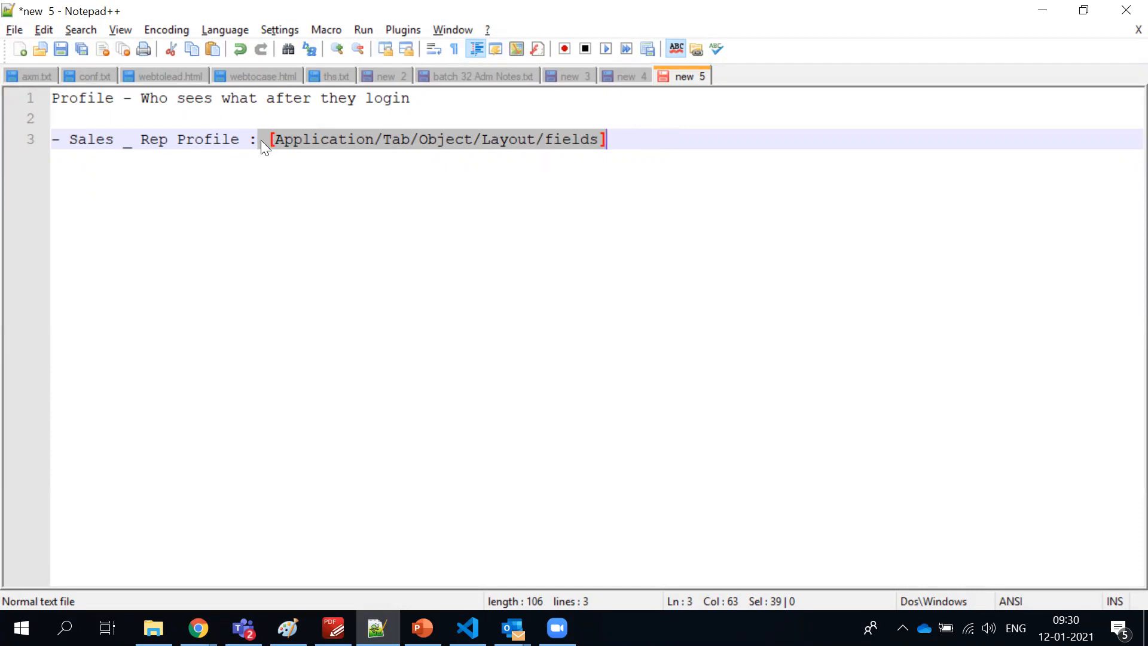
pyautogui.click(297, 165)
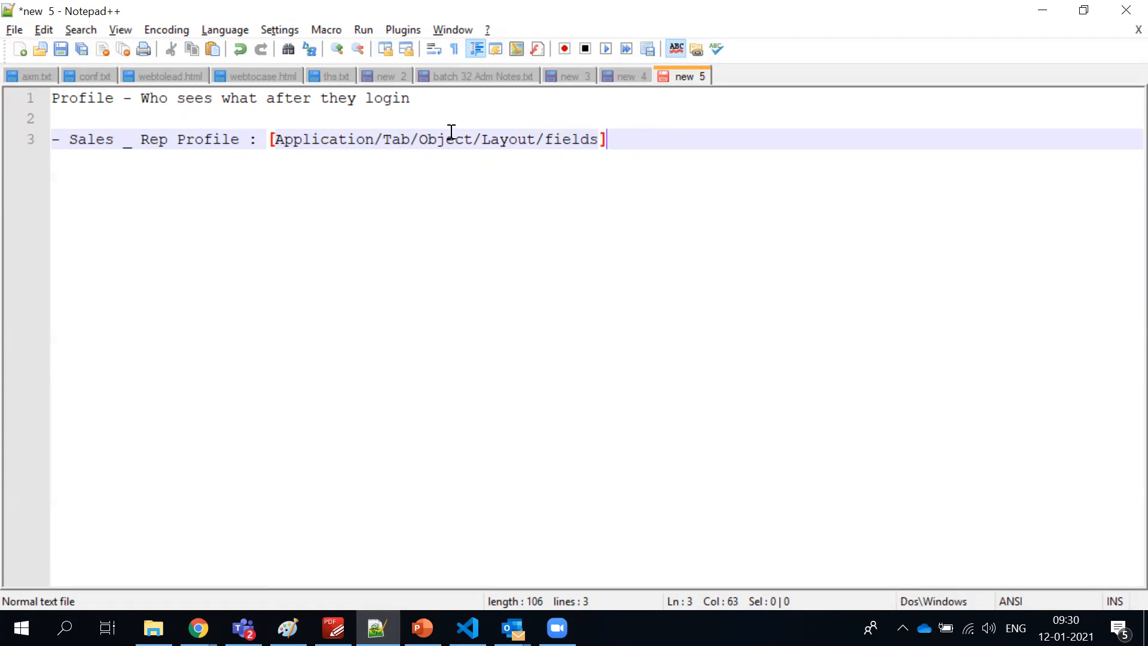
pyautogui.click(576, 139)
pyautogui.doubleClick(581, 139)
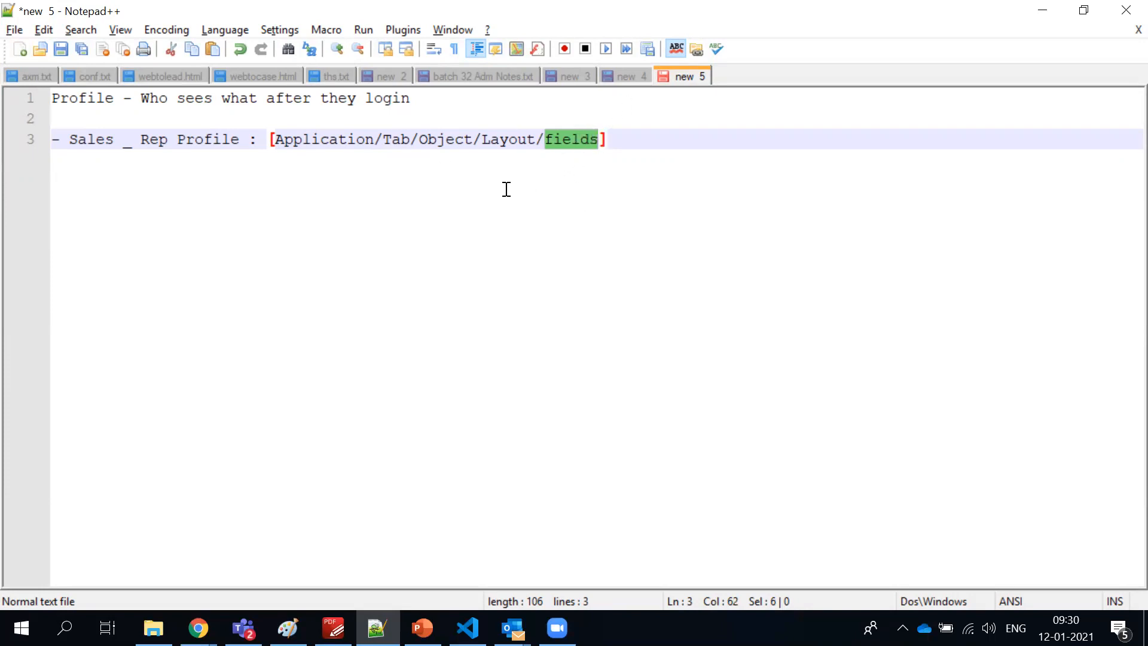
pyautogui.doubleClick(202, 141)
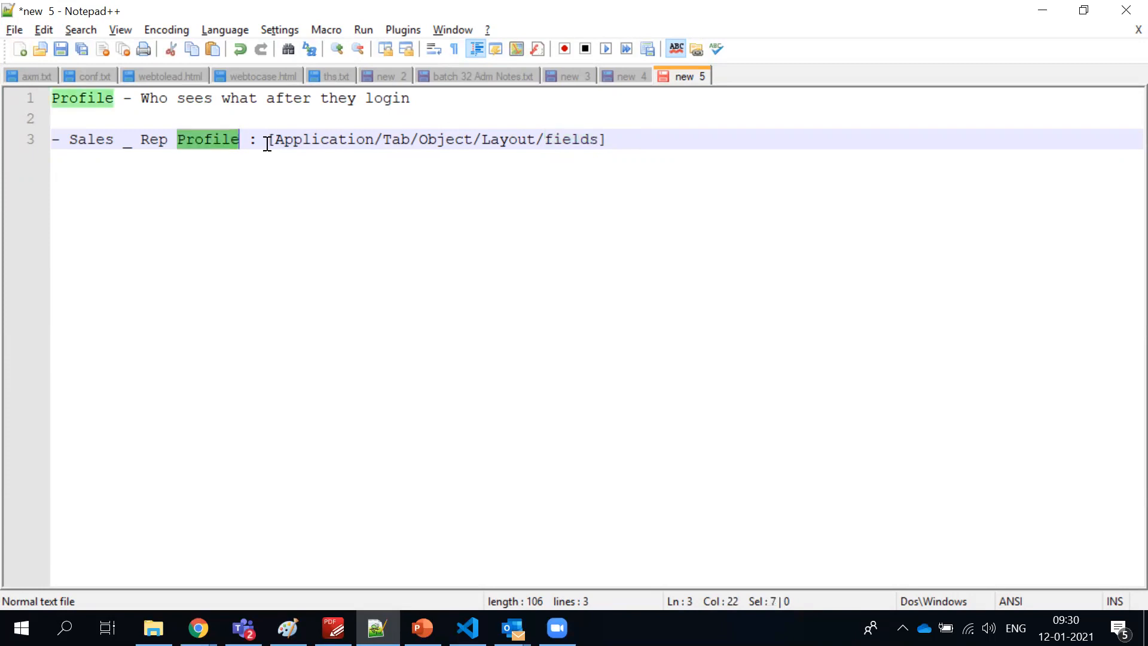
# - Insert the sales rep's first name followed by a colon before "Sales _ Rep Profile" on line 3
pyautogui.moveTo(620, 136); pyautogui.dragTo(71, 136)
pyautogui.click(69, 136)
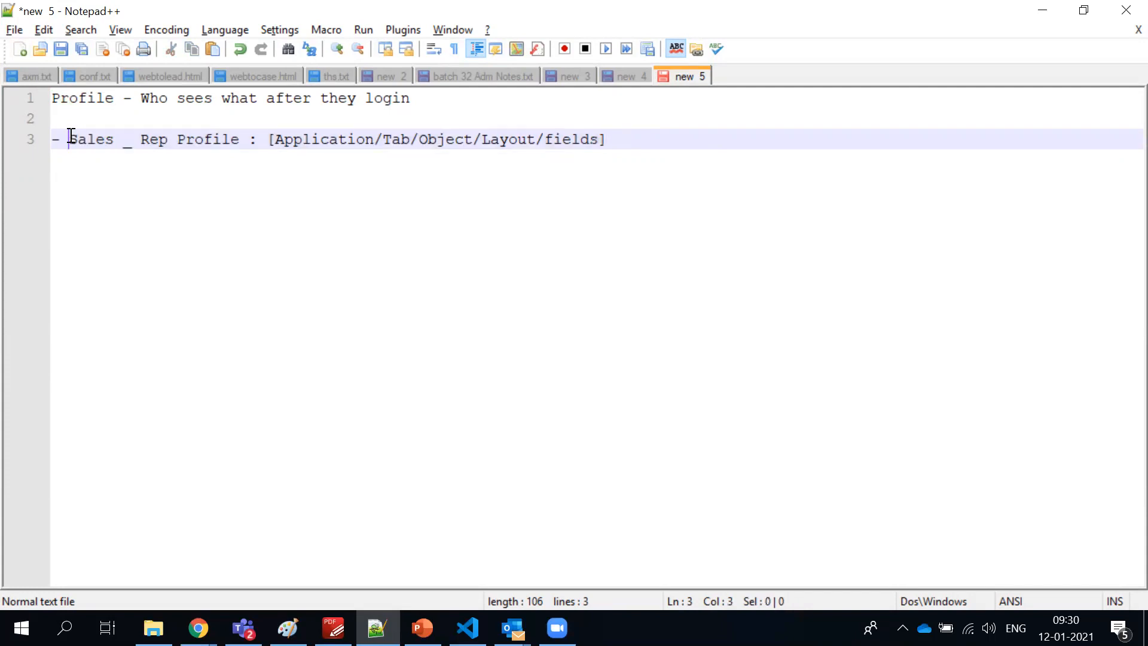
pyautogui.write('David :')
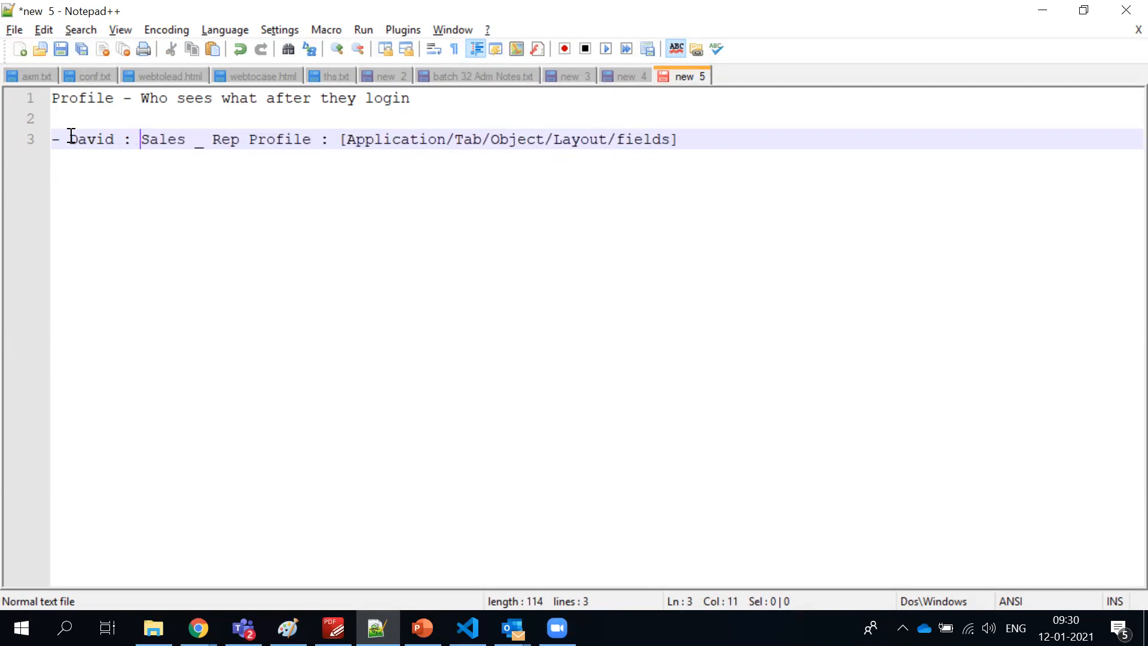
pyautogui.doubleClick(165, 141)
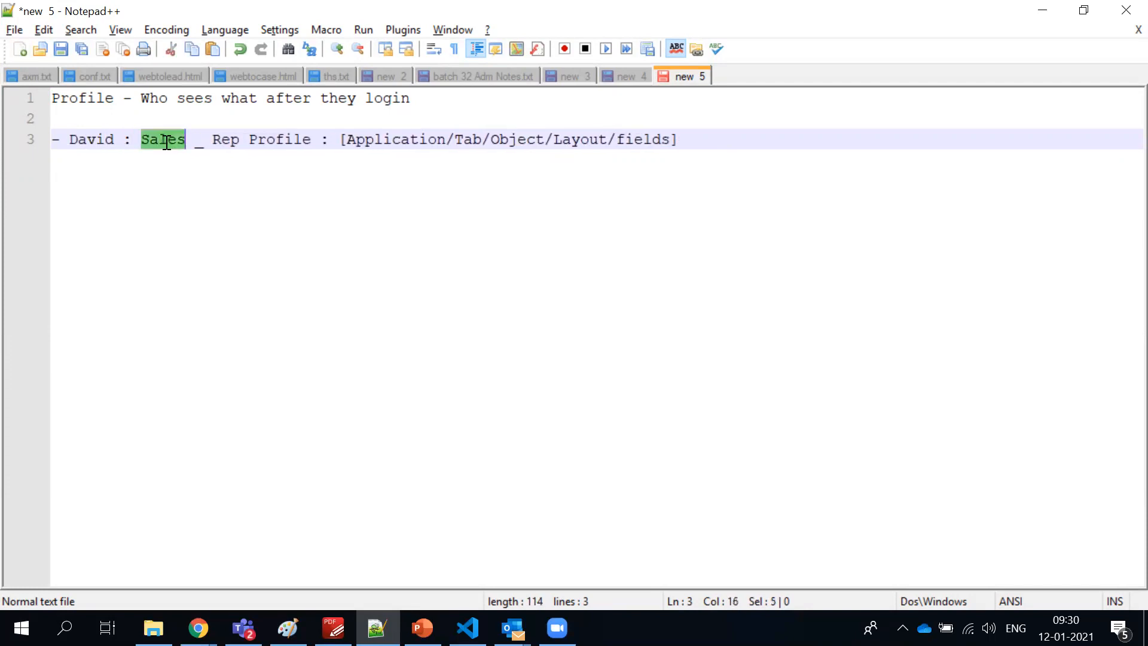
pyautogui.click(165, 141)
pyautogui.doubleClick(73, 139)
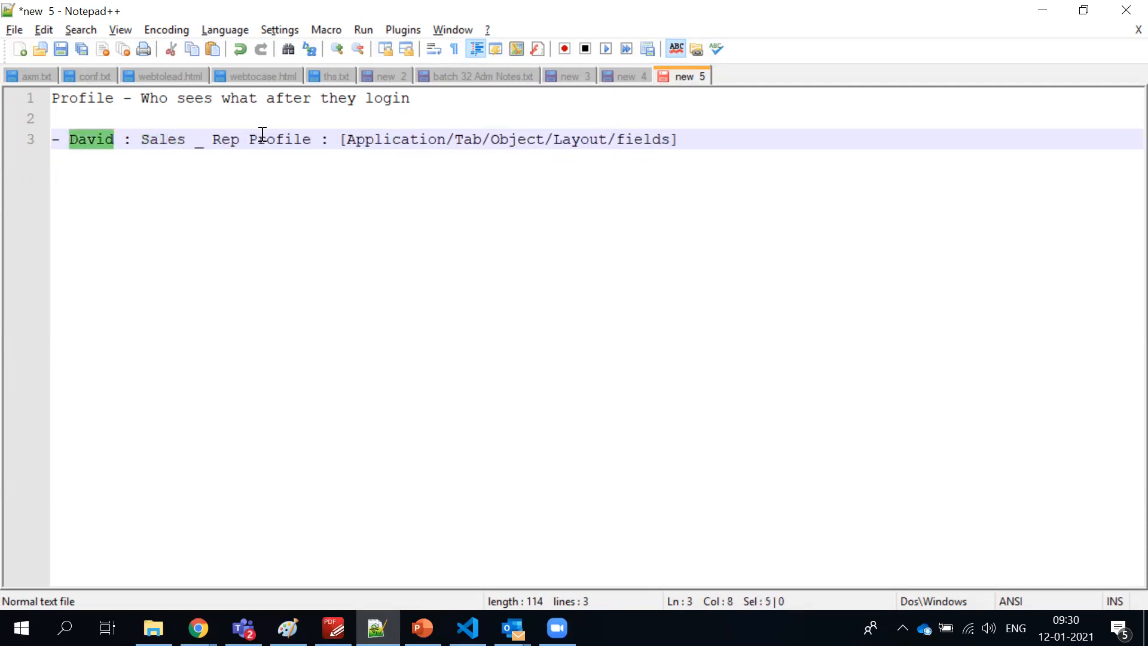
pyautogui.moveTo(254, 140); pyautogui.dragTo(726, 140)
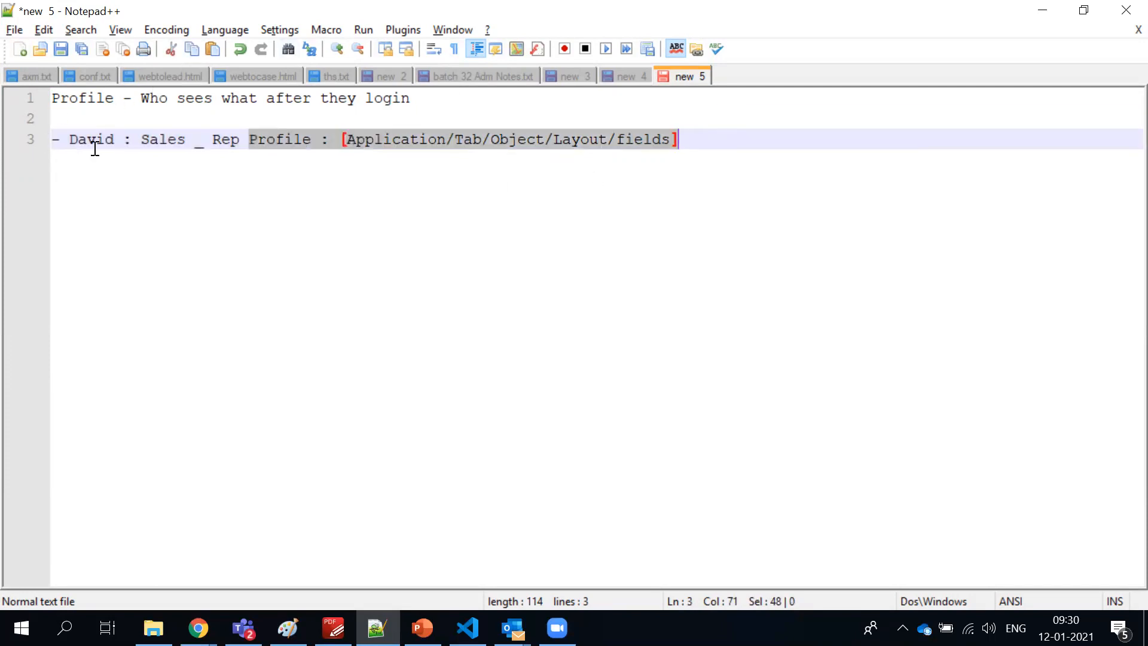
pyautogui.click(408, 140)
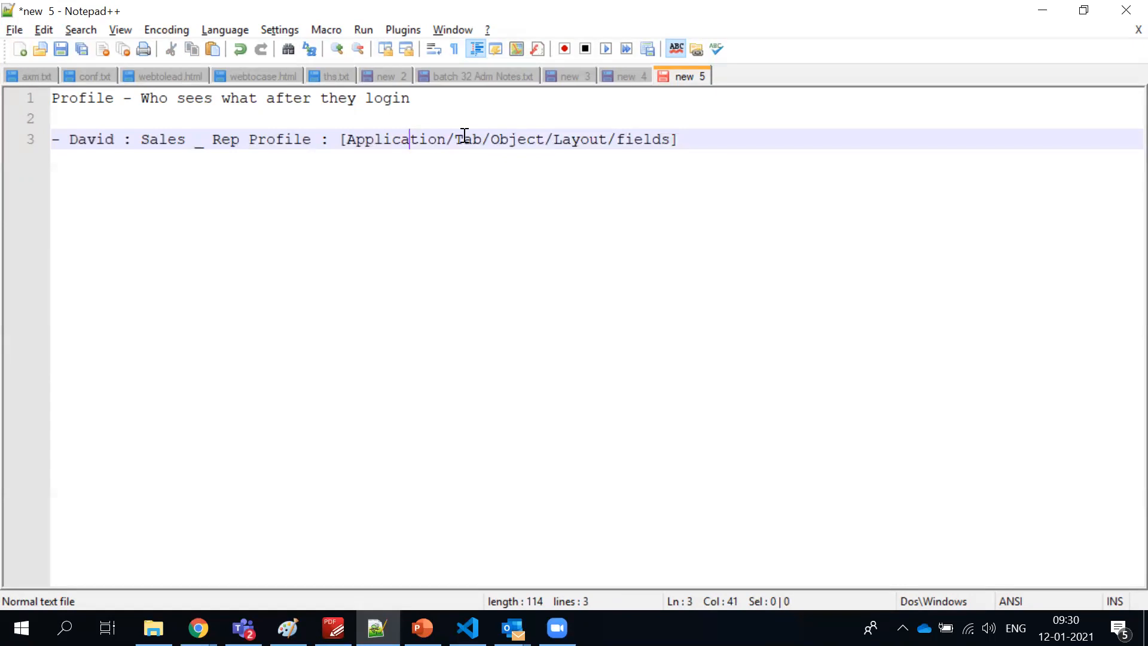
# - Add a second dashed entry on line 5 and copy the "Sales _ Rep Profile" text with its bracketed list into it, without the name
pyautogui.click(743, 136)
pyautogui.press('Return')
pyautogui.press('Return')
pyautogui.write('-')
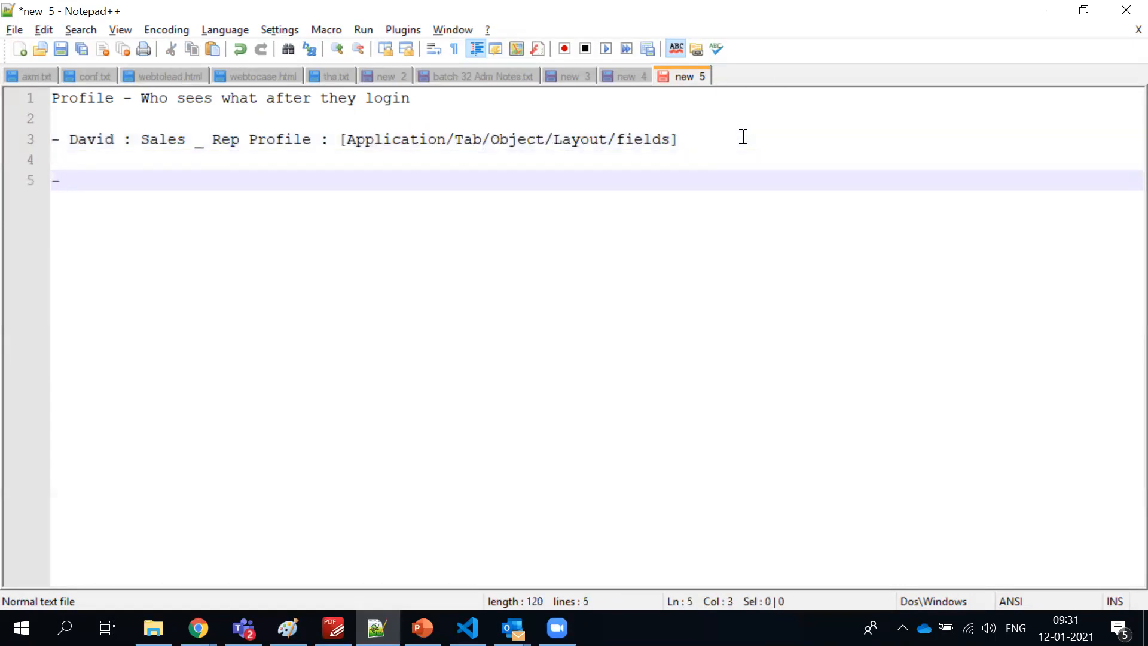
pyautogui.moveTo(141, 139); pyautogui.dragTo(687, 138)
pyautogui.hotkey('ctrl', 'c')
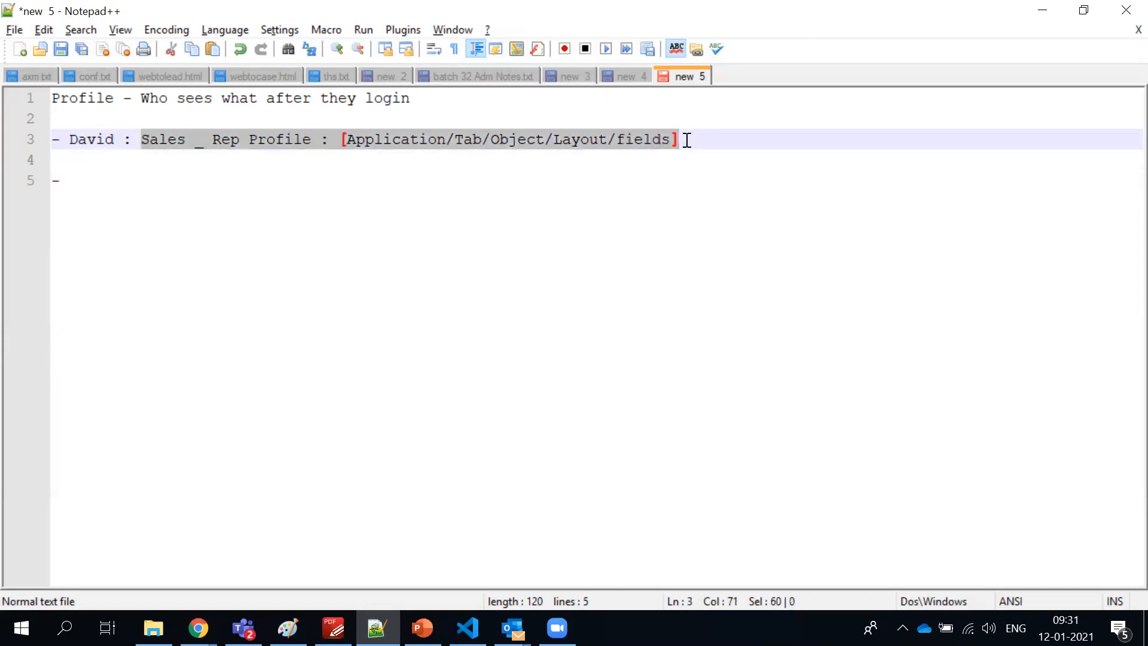
pyautogui.click(411, 174)
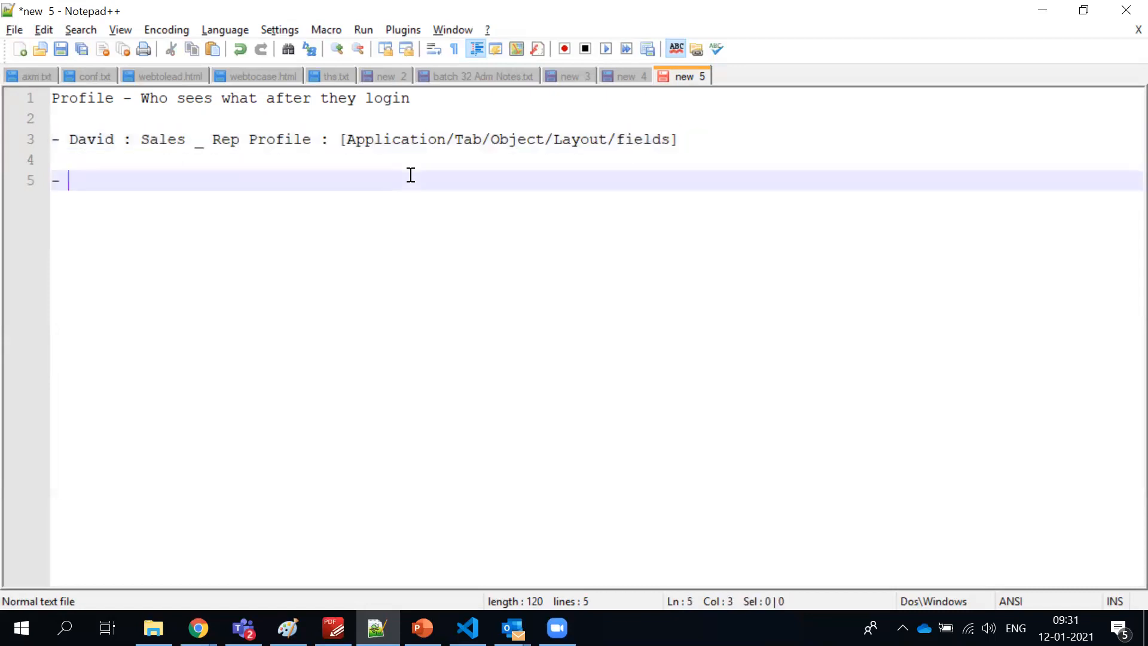
pyautogui.hotkey('ctrl', 'v')
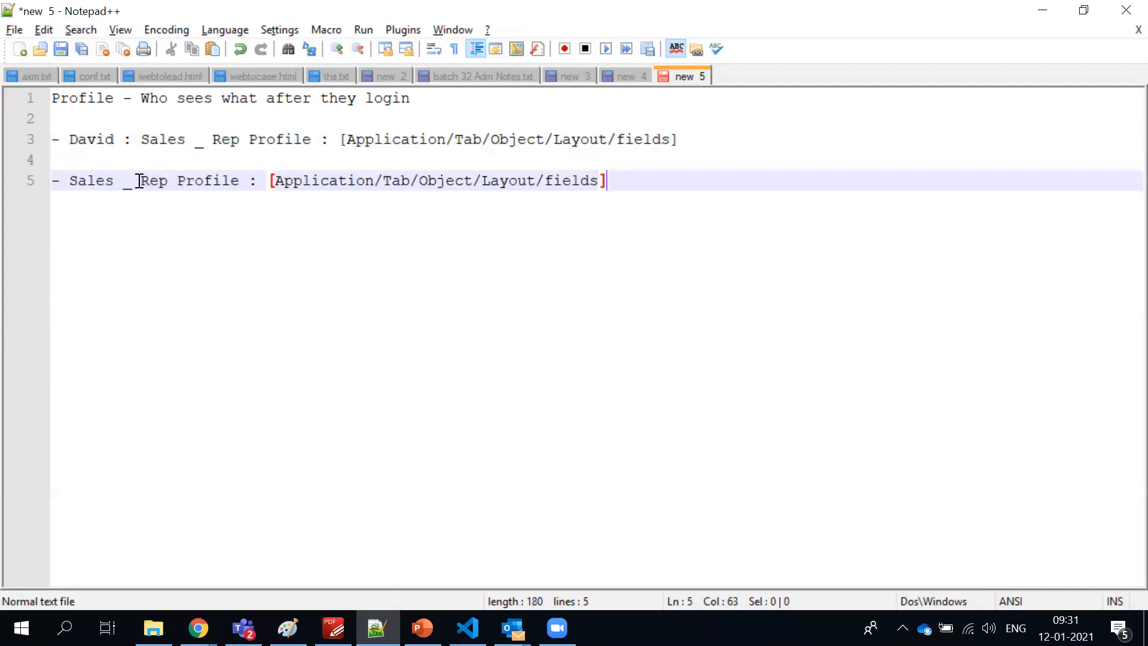
# - Change the role in the line 5 entry to "Sales_Manager", without spaces around the underscore
pyautogui.doubleClick(158, 181)
pyautogui.write('Managar')
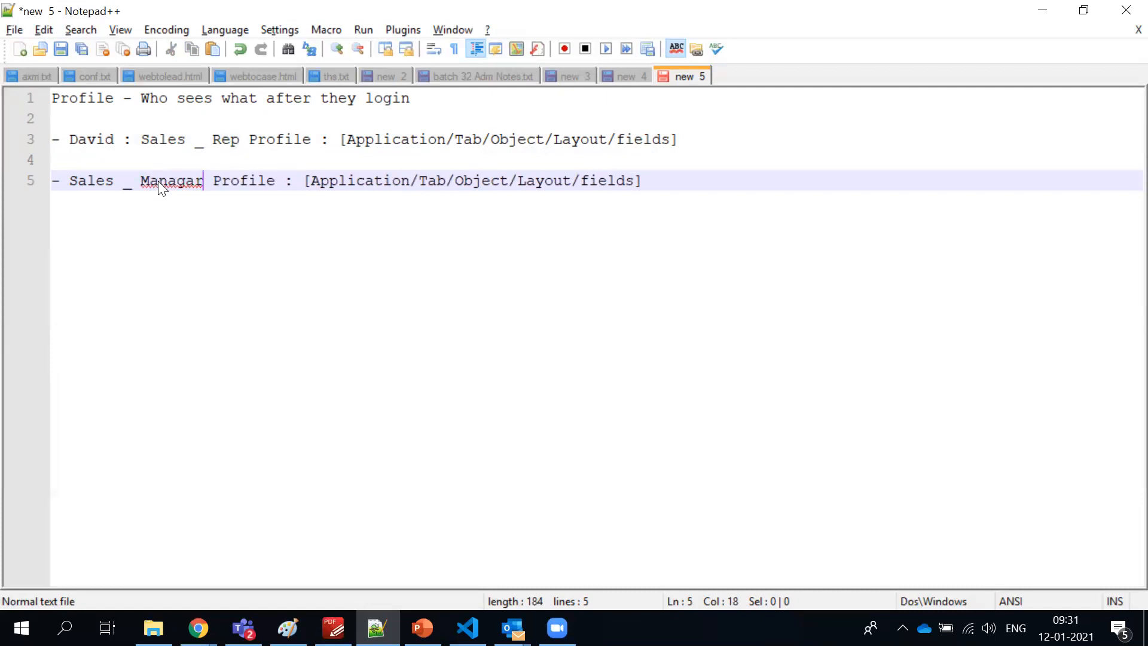
pyautogui.press('BackSpace')
pyautogui.press('BackSpace')
pyautogui.write('er')
pyautogui.click(123, 183)
pyautogui.press('BackSpace')
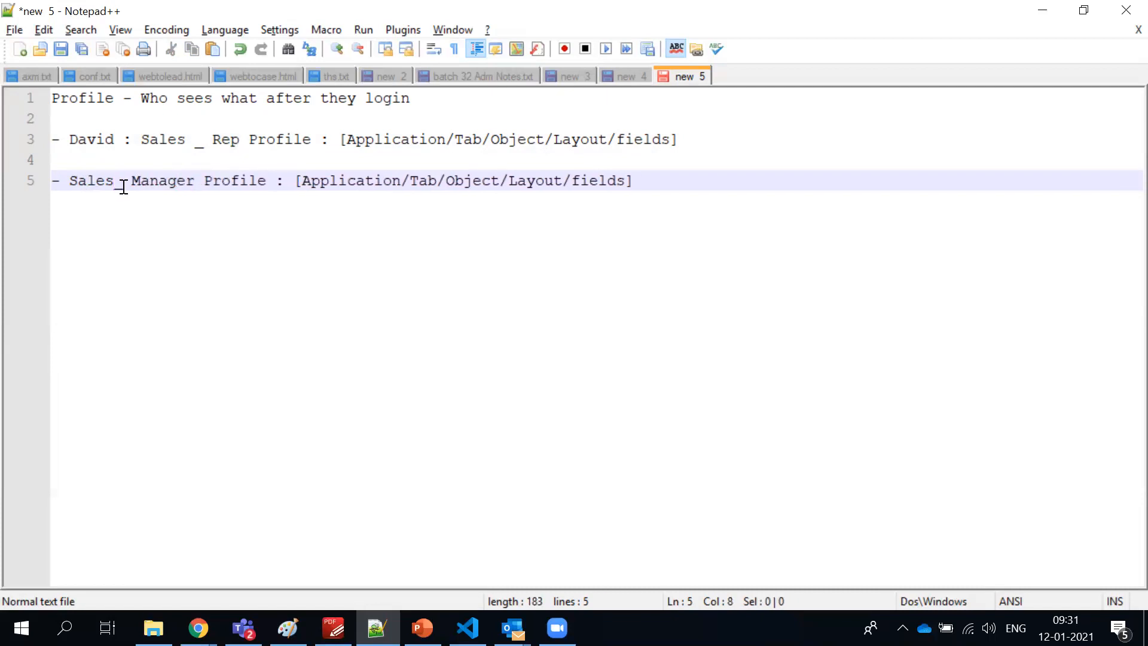
pyautogui.click(127, 183)
pyautogui.press('Delete')
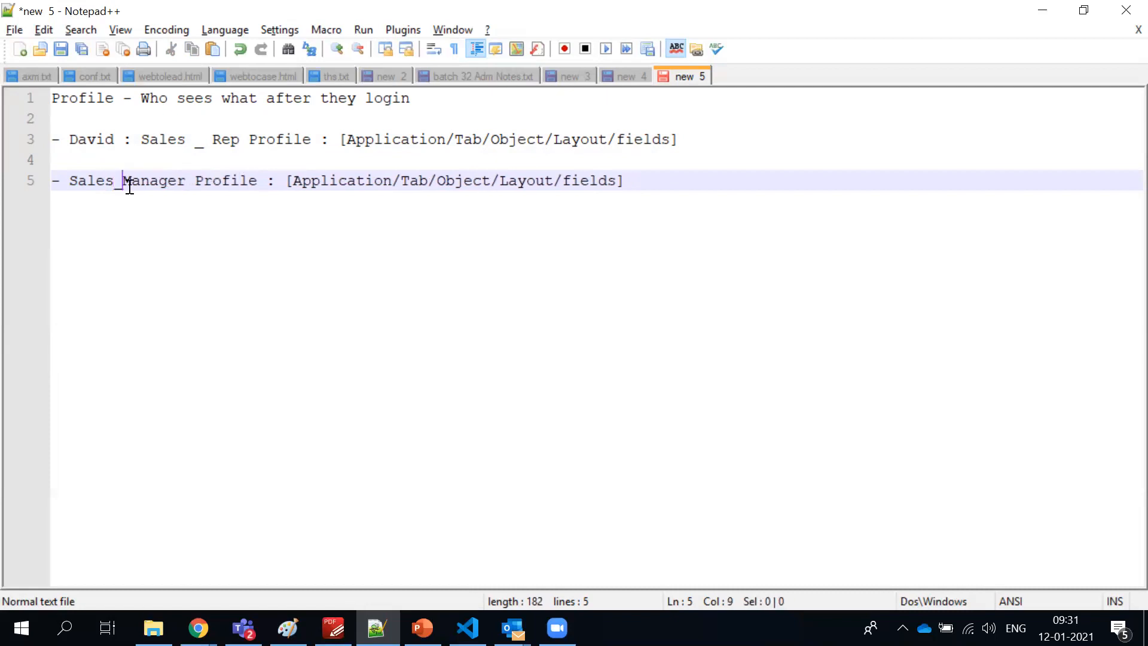
pyautogui.click(63, 185)
pyautogui.write('Karn')
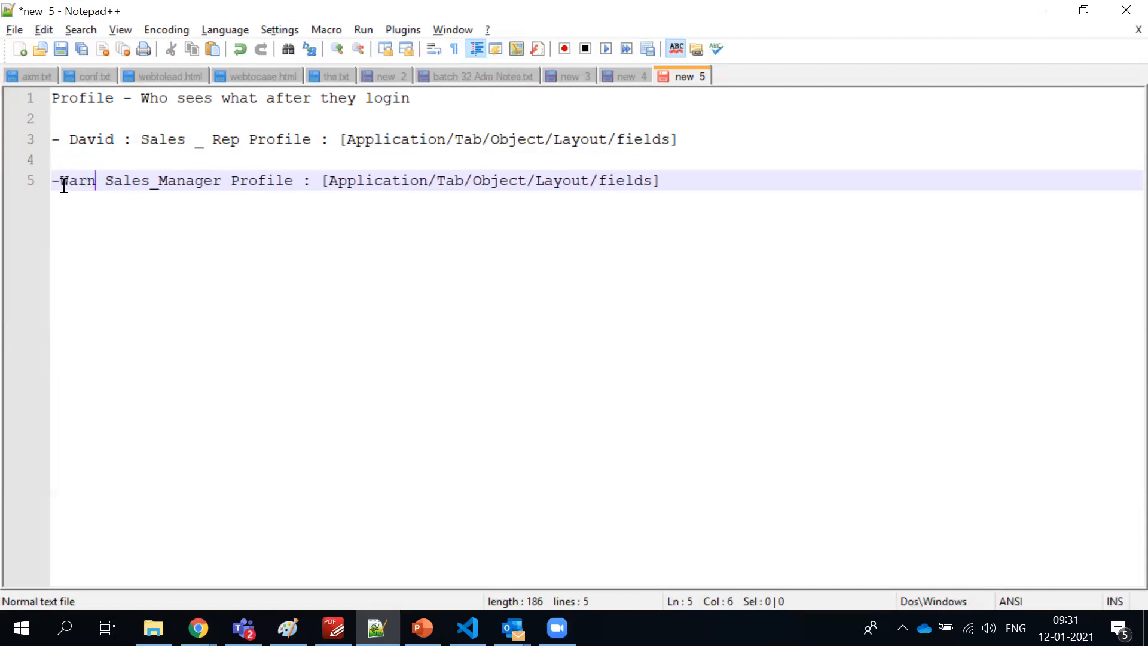
pyautogui.press('BackSpace')
pyautogui.press('BackSpace')
pyautogui.press('BackSpace')
pyautogui.press('BackSpace')
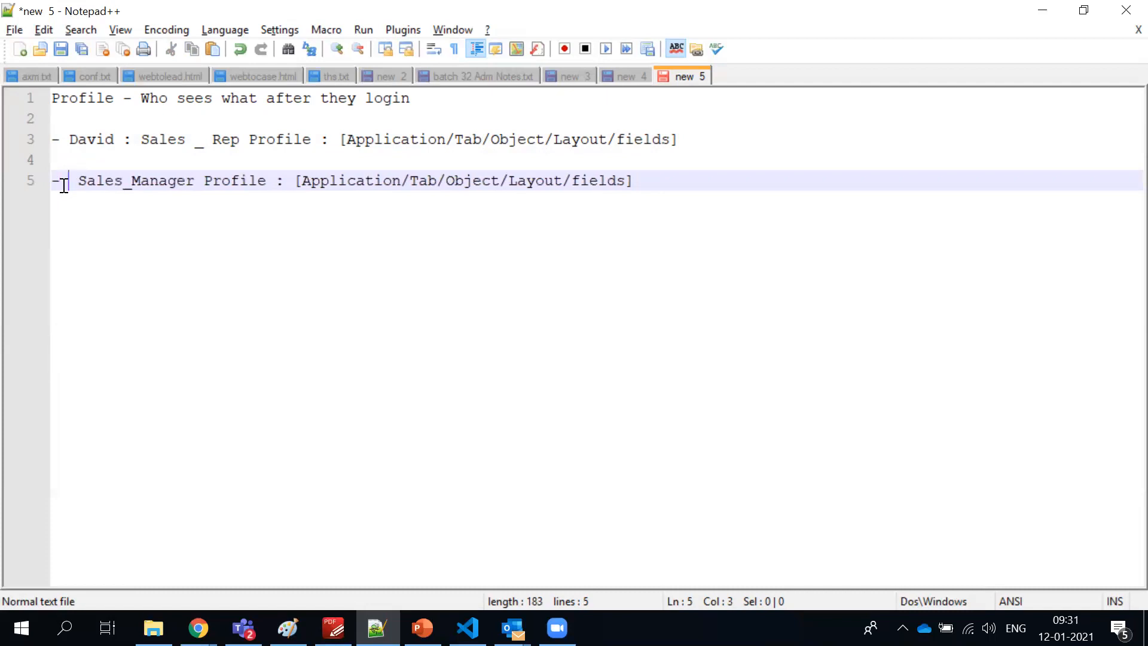
# - Insert the manager's first name followed by a colon before "Sales_Manager Profile" on line 5
pyautogui.write('Fw')
pyautogui.press('BackSpace')
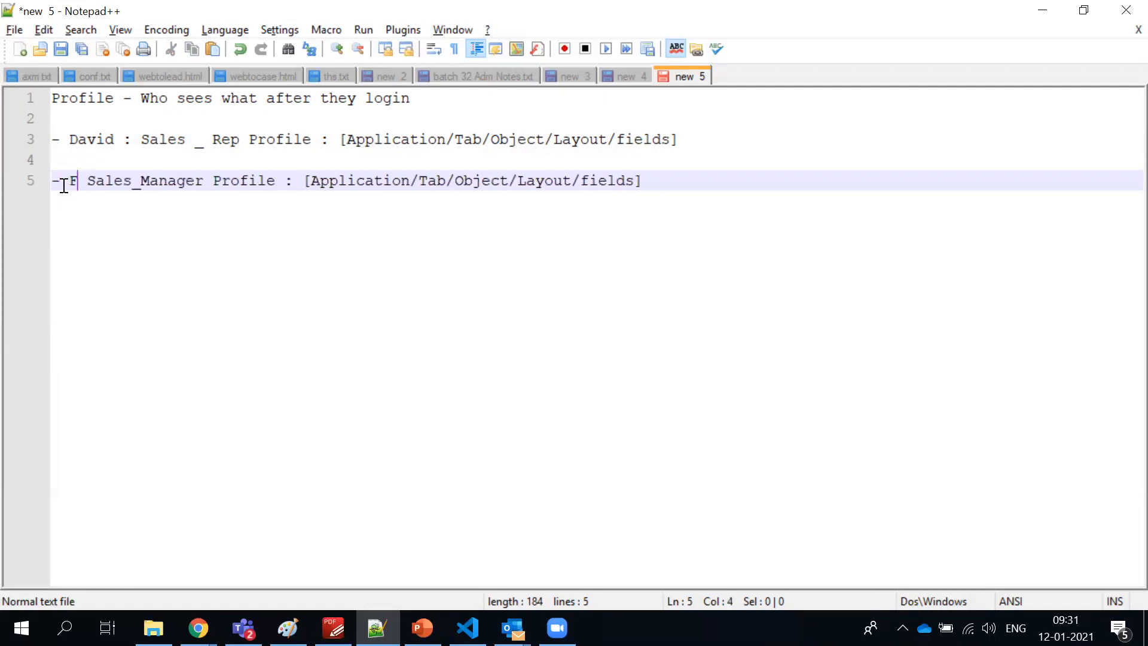
pyautogui.write('ai')
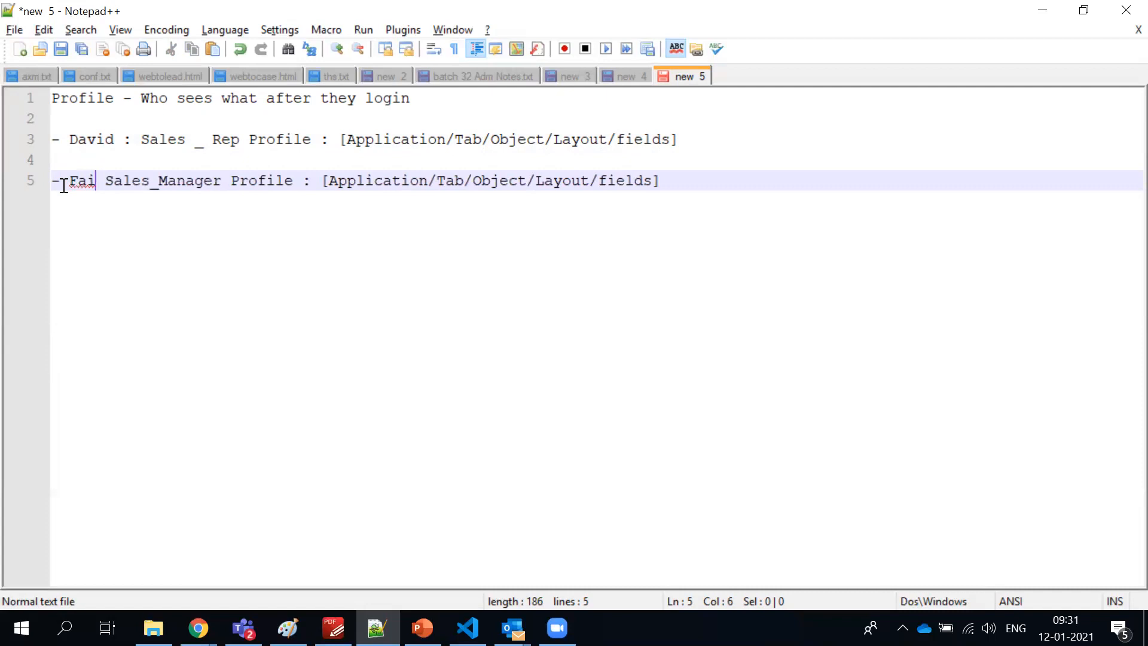
pyautogui.write('zy')
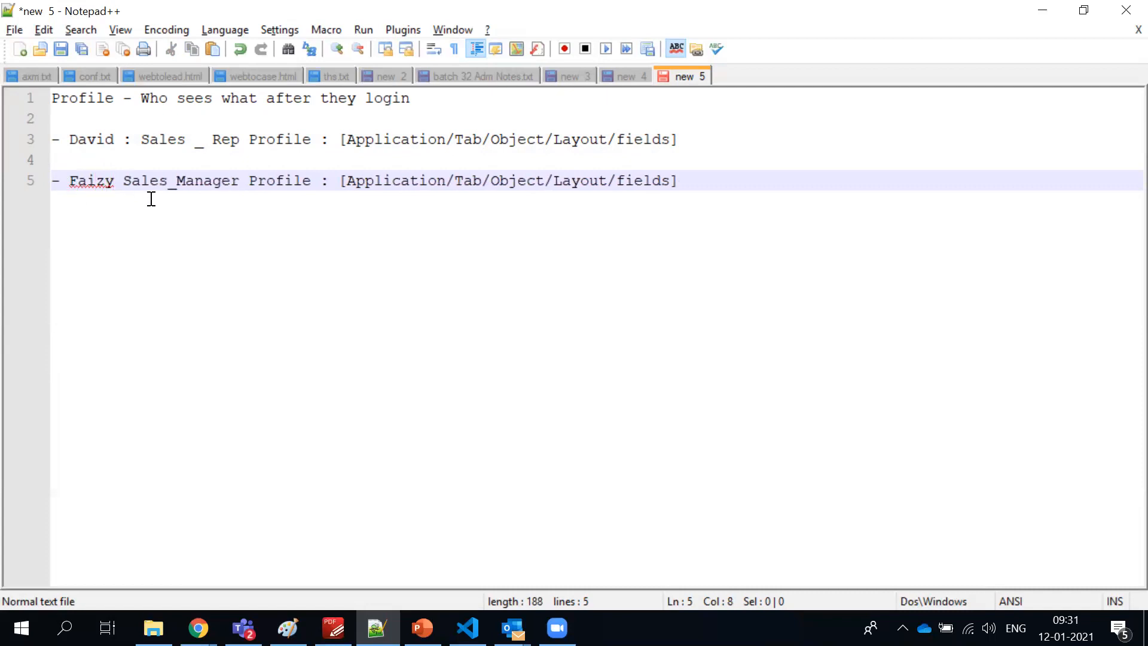
pyautogui.write(':')
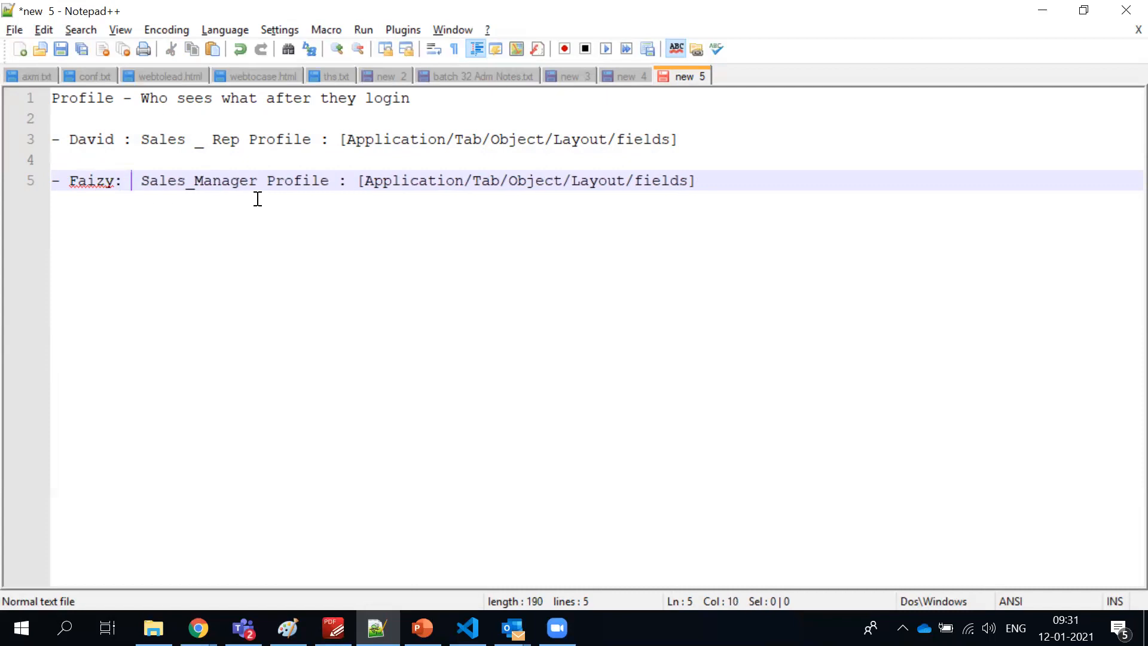
pyautogui.click(465, 181)
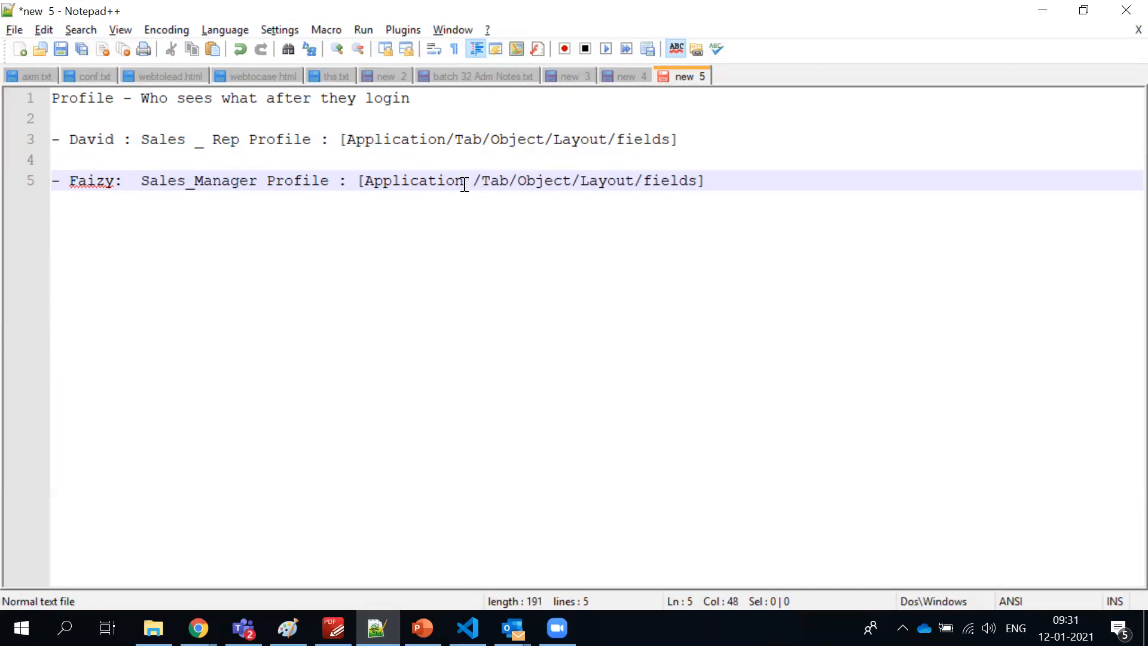
pyautogui.press('BackSpace')
pyautogui.doubleClick(421, 139)
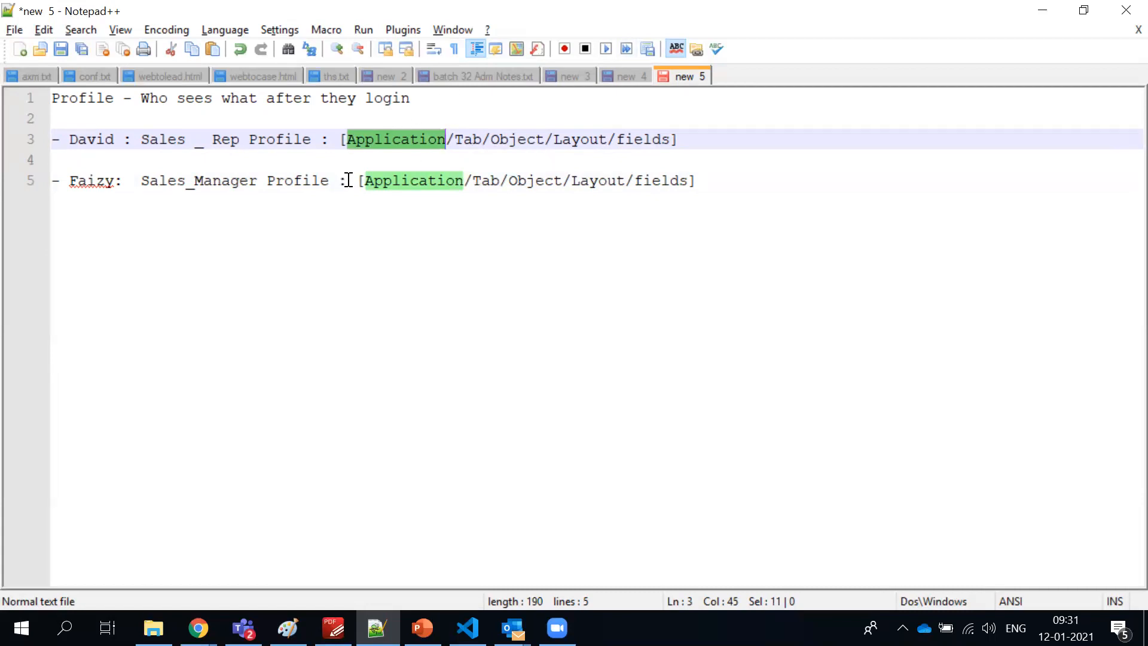
pyautogui.doubleClick(371, 182)
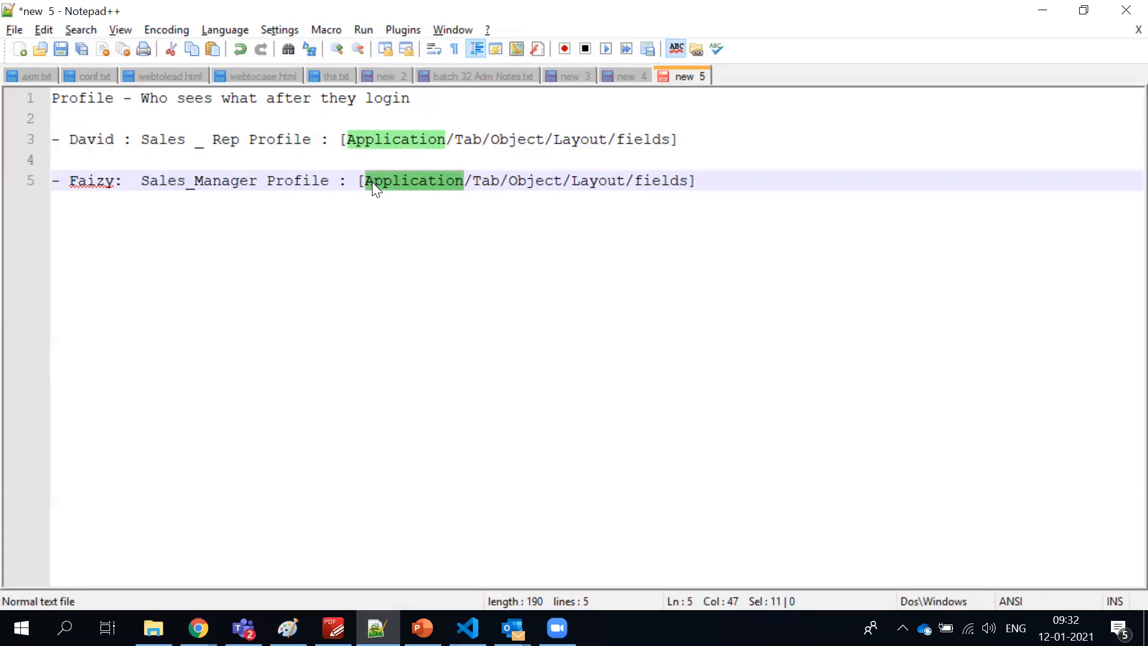
pyautogui.doubleClick(361, 144)
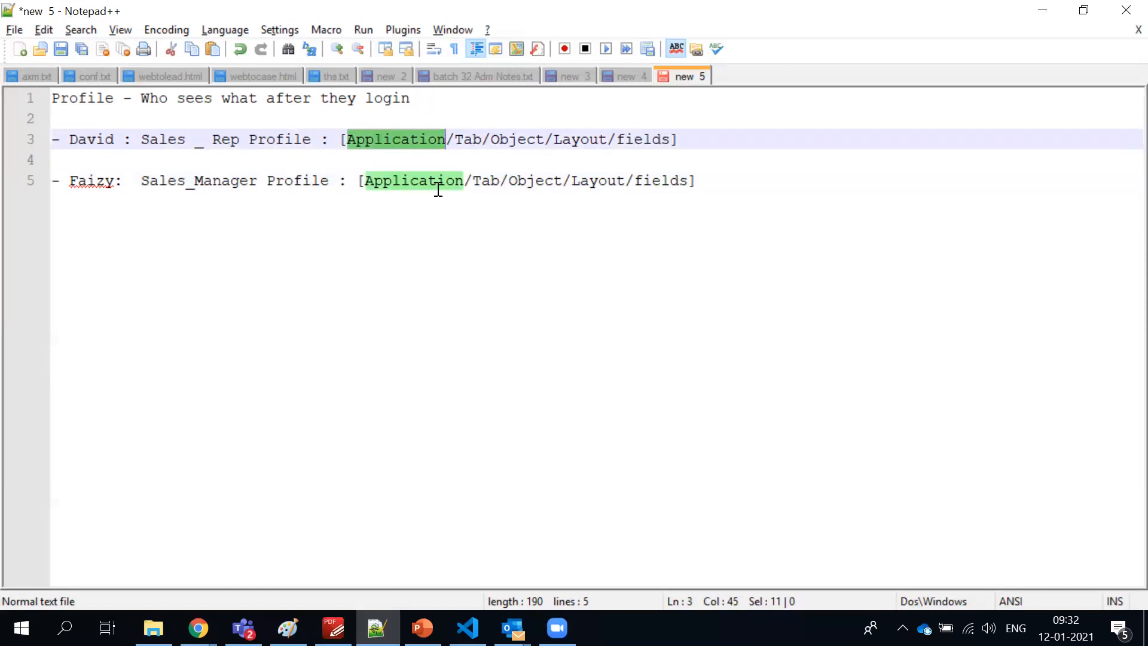
# - Add "-3" after "Application" in the Sales_Manager Profile entry
pyautogui.click(463, 181)
pyautogui.write('-3')
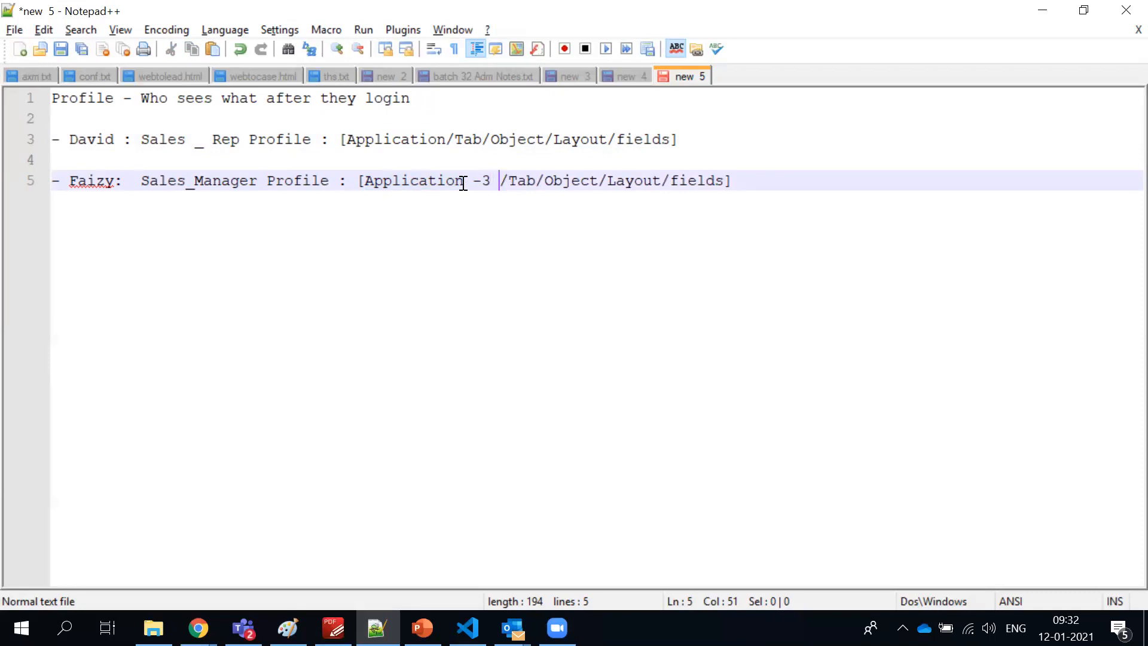
pyautogui.doubleClick(216, 180)
pyautogui.moveTo(363, 182); pyautogui.dragTo(484, 207)
pyautogui.click(535, 198)
pyautogui.moveTo(460, 96); pyautogui.dragTo(141, 98)
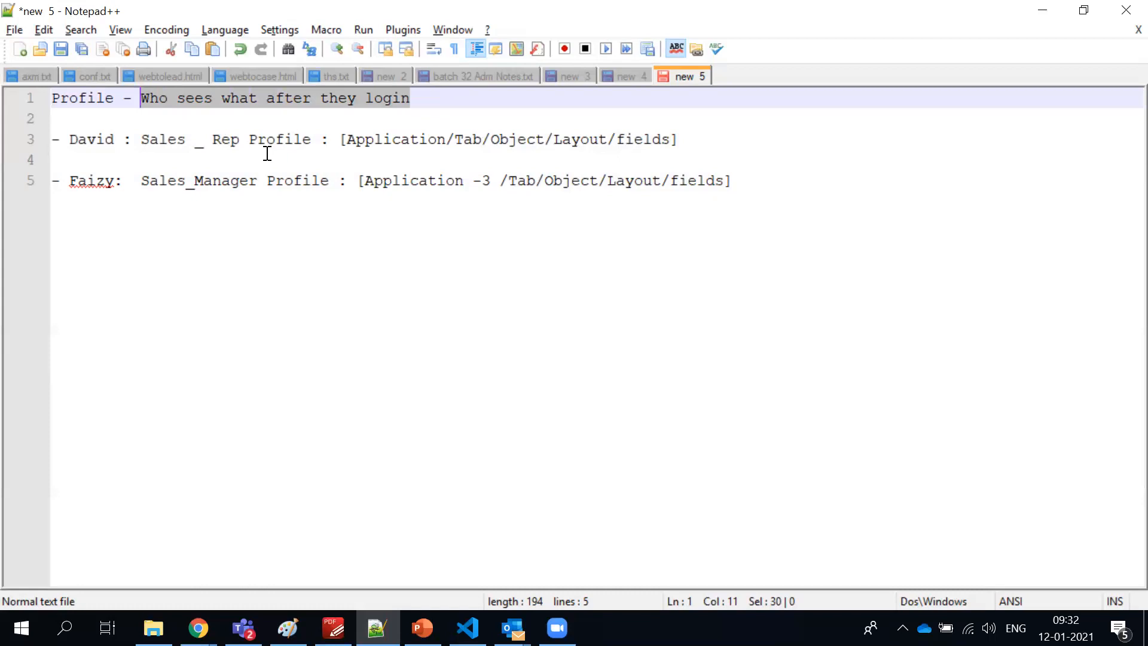
pyautogui.click(734, 187)
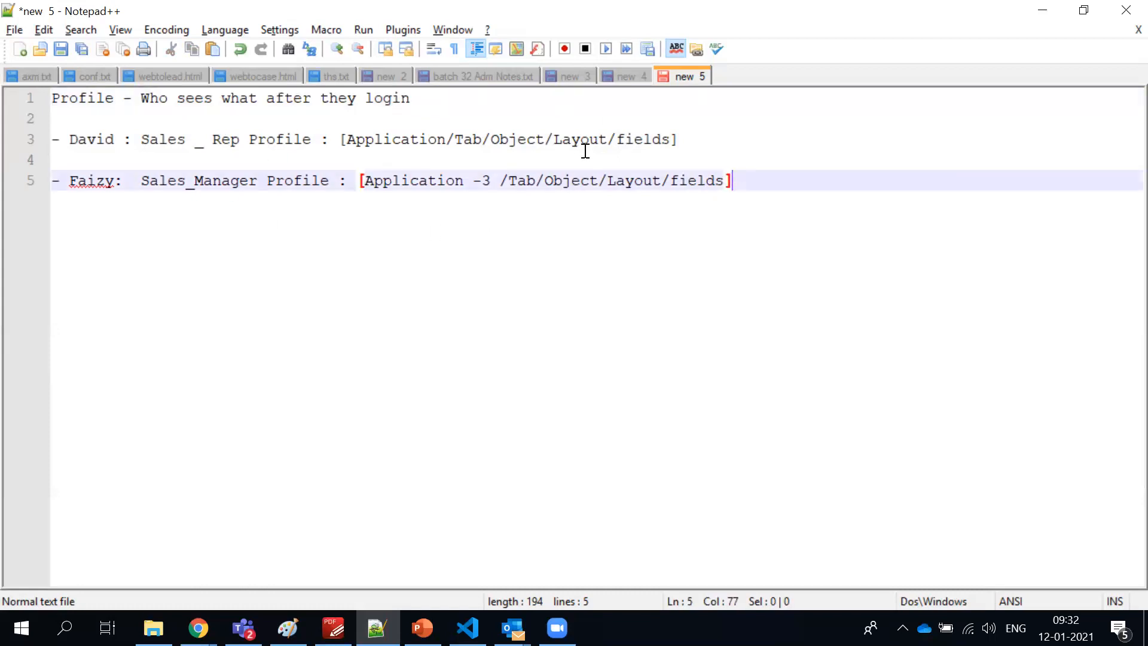
pyautogui.click(687, 140)
pyautogui.keyDown('shift'); pyautogui.click(274, 141); pyautogui.keyUp('shift')
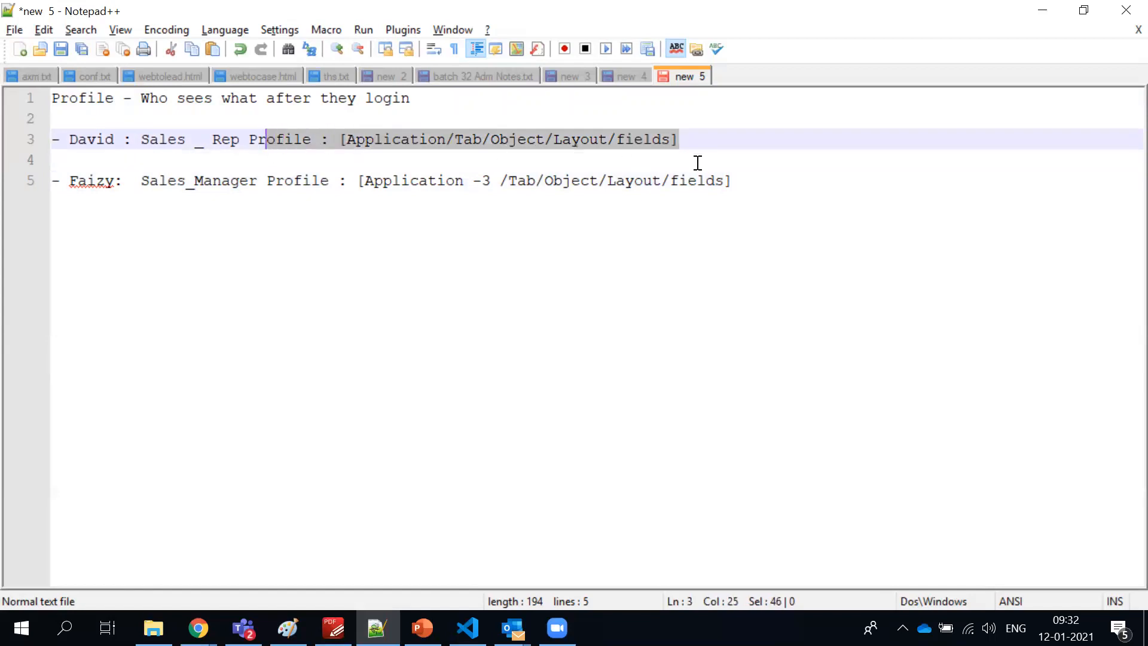
pyautogui.click(733, 180)
pyautogui.keyDown('shift'); pyautogui.click(332, 159); pyautogui.keyUp('shift')
pyautogui.keyDown('shift'); pyautogui.click(274, 179); pyautogui.keyUp('shift')
pyautogui.keyDown('shift'); pyautogui.click(268, 180); pyautogui.keyUp('shift')
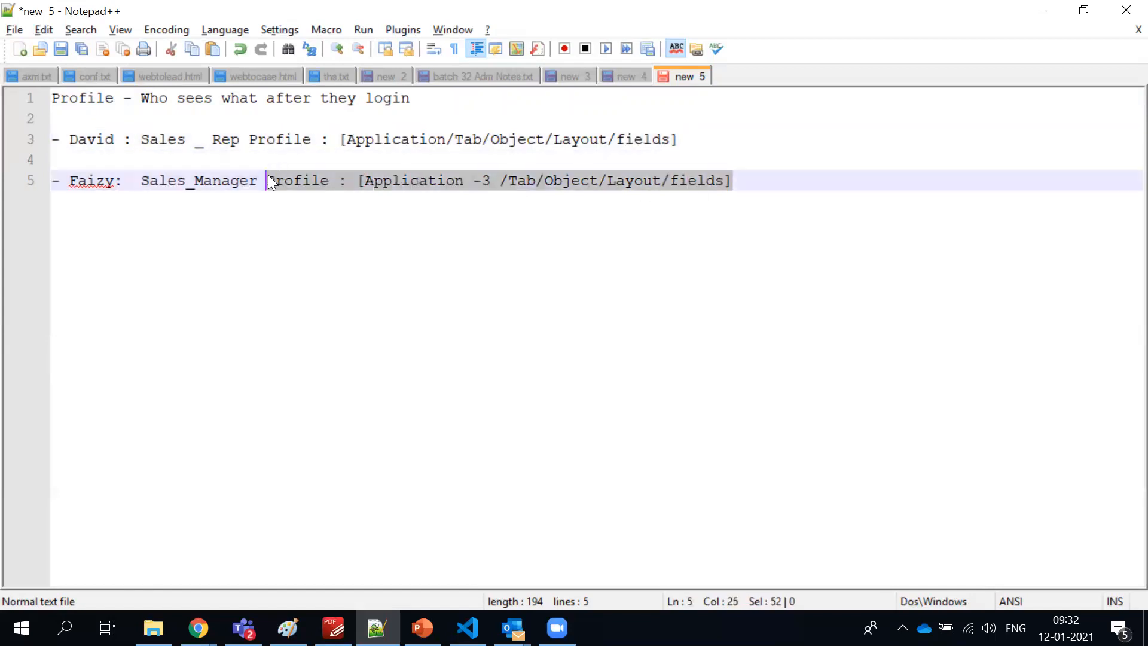
# - Add an indented line 7 reading "Role : Sales Rep : Data Visibilty", leaving a blank line after the Sales_Manager Profile entry
pyautogui.click(748, 181)
pyautogui.press('Return')
pyautogui.press('Return')
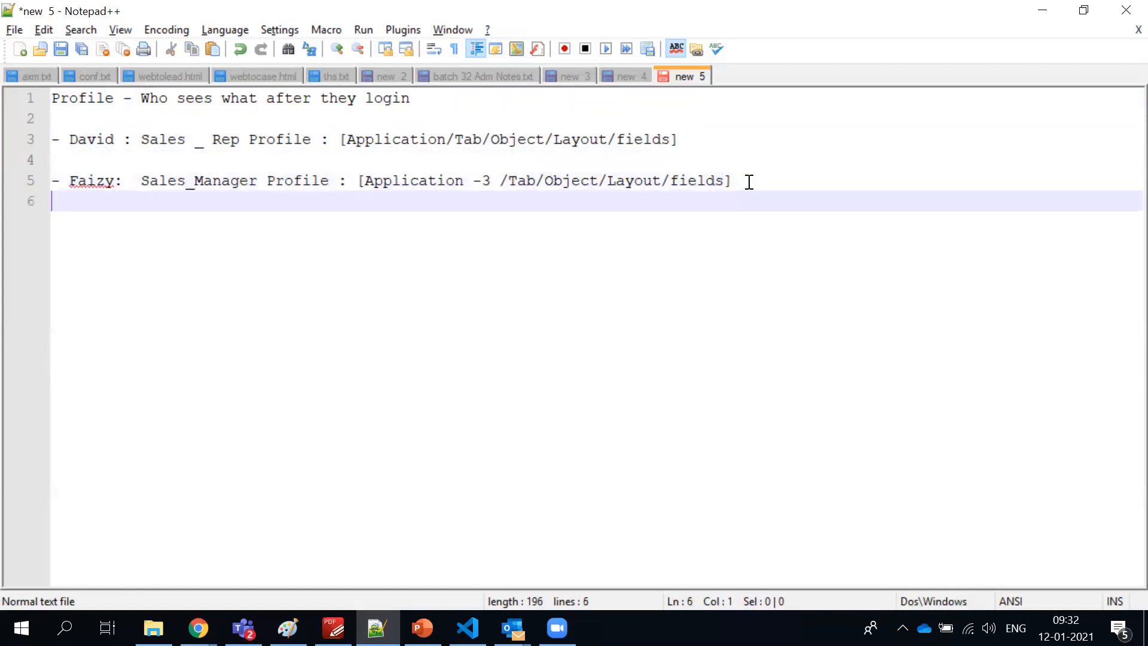
pyautogui.write('Role : Sales Rep : Data Visibilty')
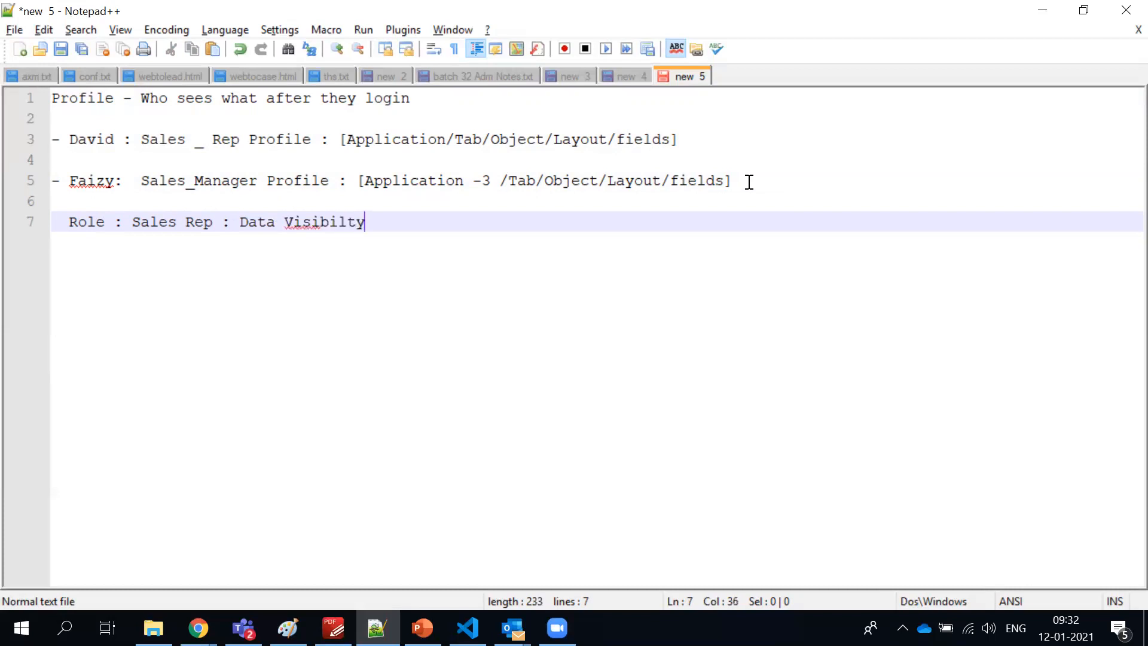
pyautogui.tripleClick(503, 142)
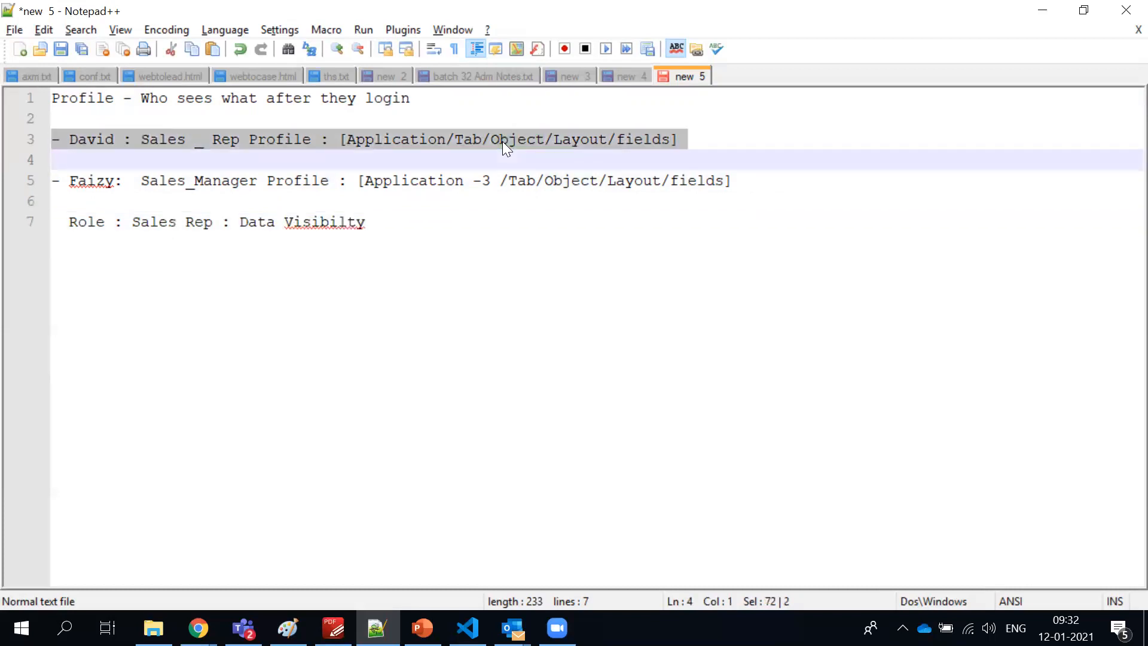
pyautogui.click(546, 142)
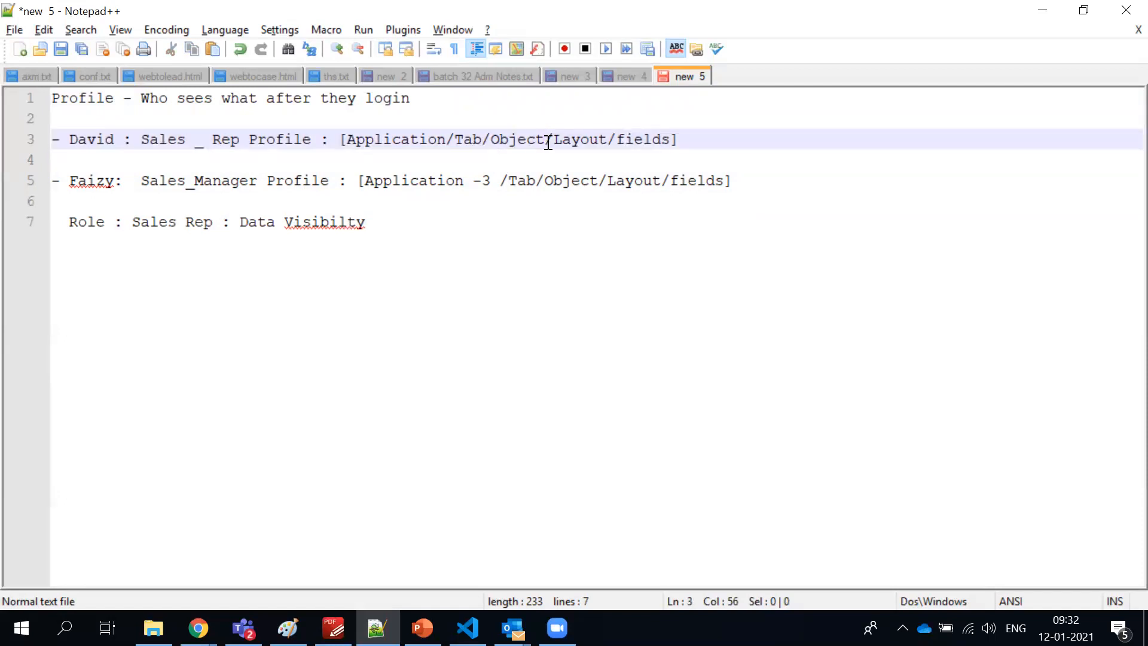
pyautogui.doubleClick(653, 146)
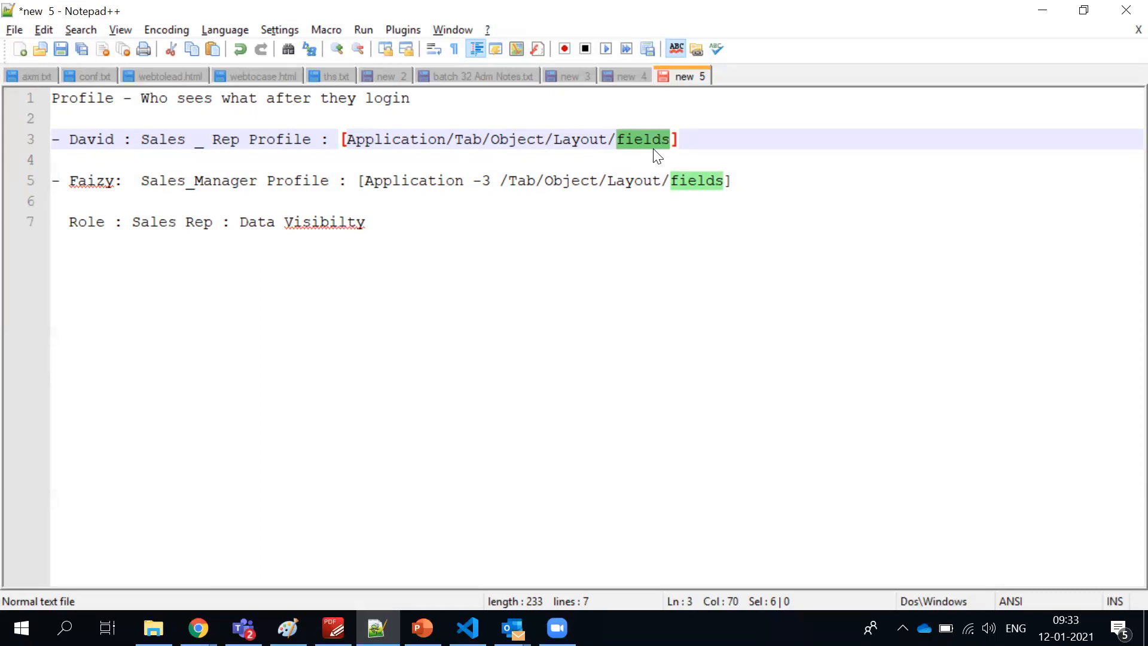
pyautogui.doubleClick(269, 141)
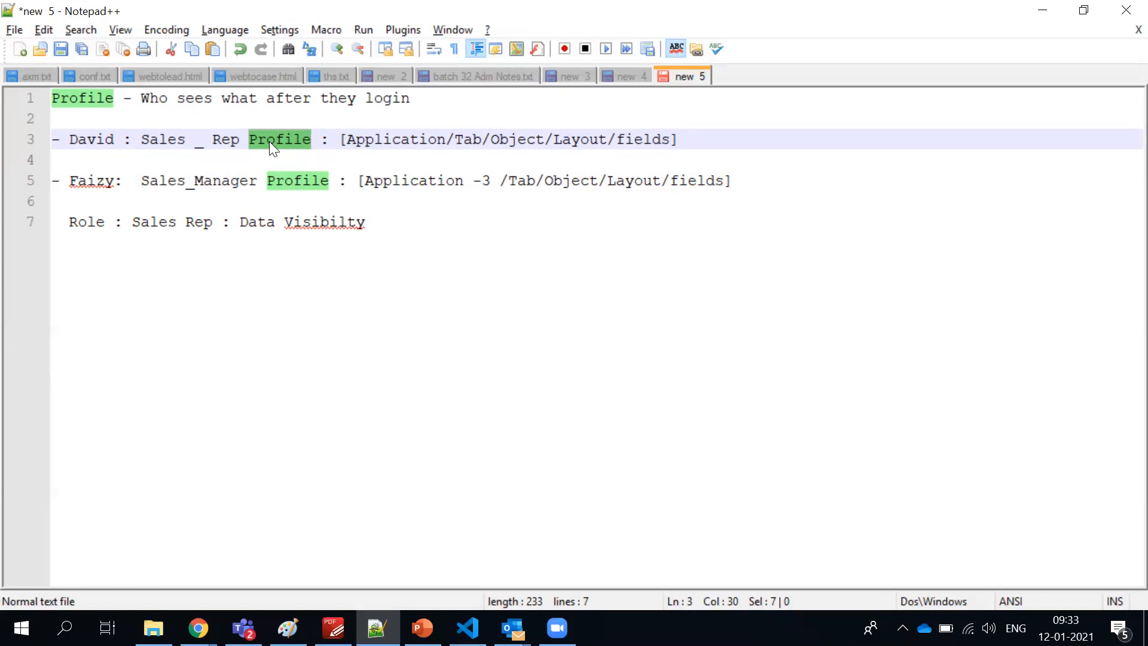
pyautogui.click(395, 224)
pyautogui.keyDown('shift'); pyautogui.click(78, 222); pyautogui.keyUp('shift')
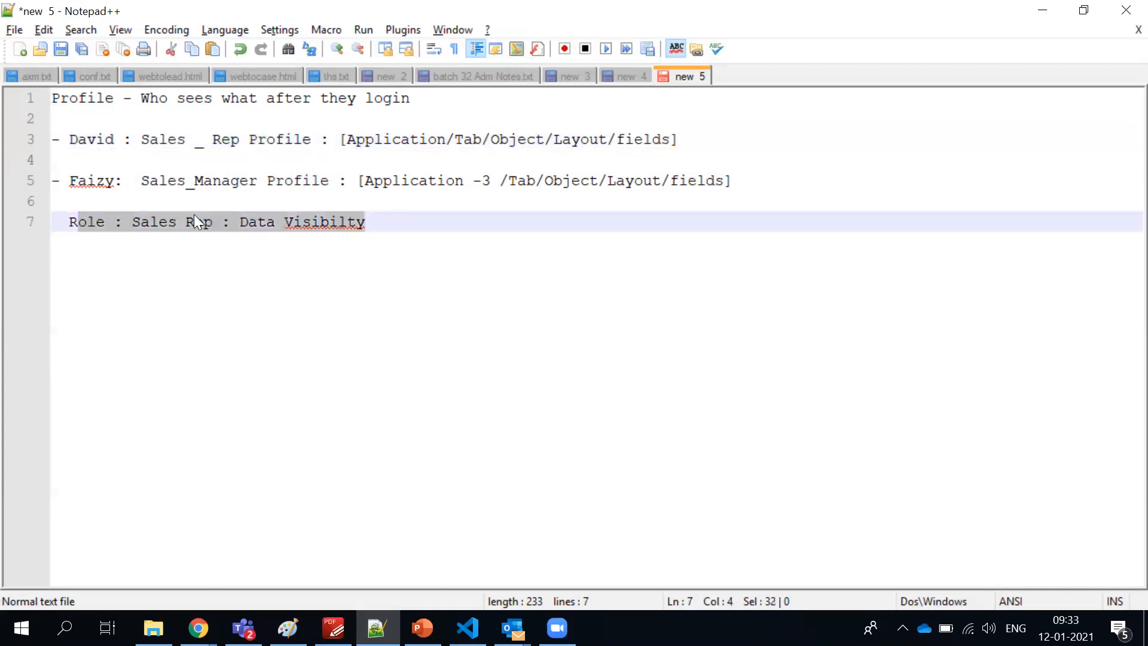
# - Append "- Sharing Settings/OWD" to the end of the Role line after "Data Visibilty"
pyautogui.click(390, 232)
pyautogui.write('- Sha')
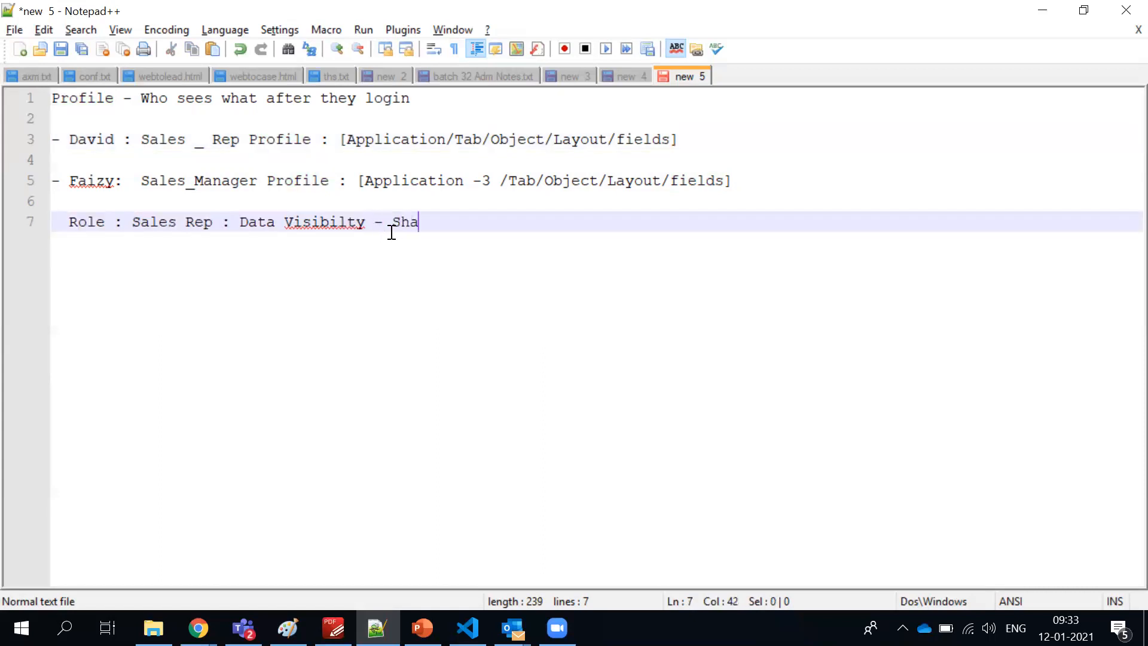
pyautogui.write('ring Settings/OWD')
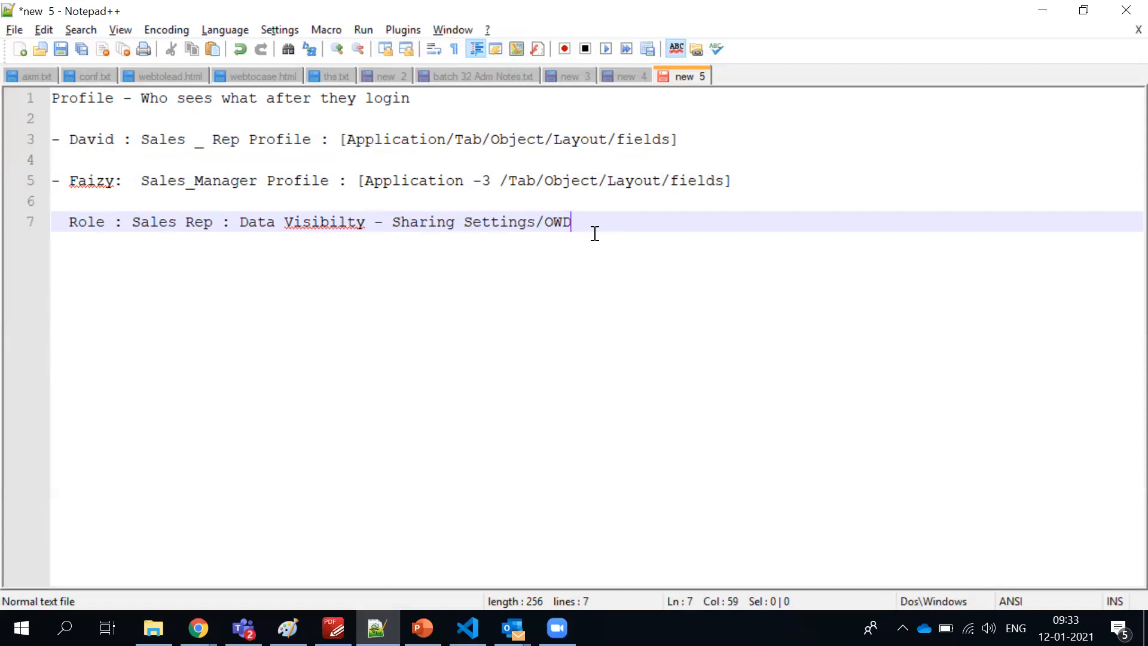
pyautogui.moveTo(592, 231); pyautogui.dragTo(392, 215)
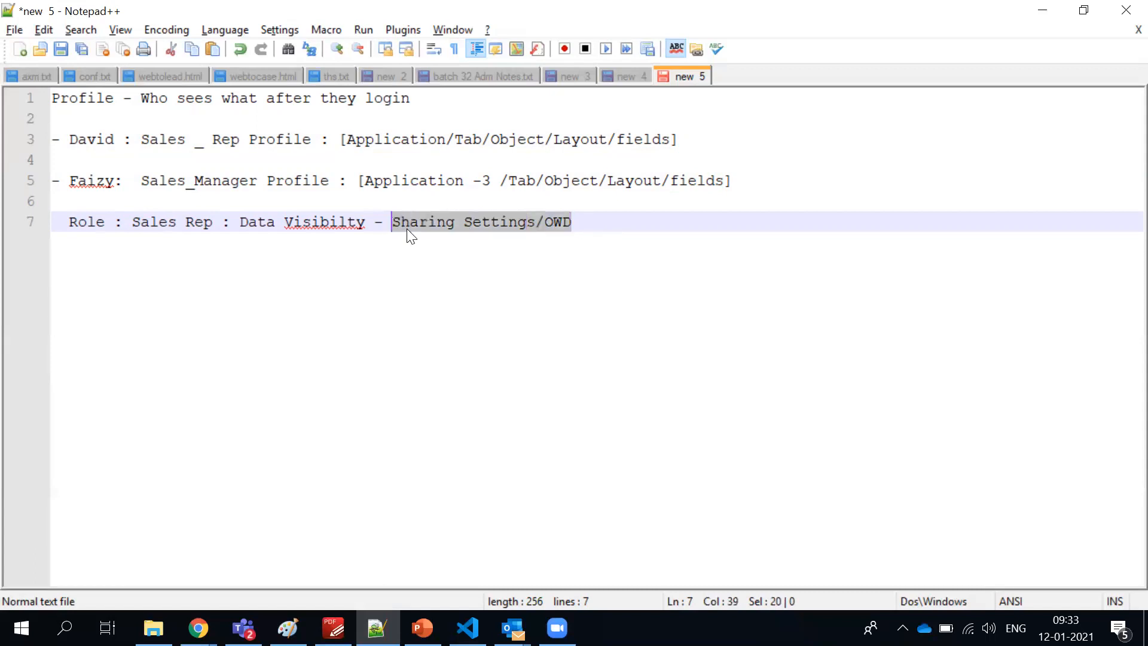
pyautogui.click(563, 220)
pyautogui.moveTo(580, 220); pyautogui.dragTo(62, 223)
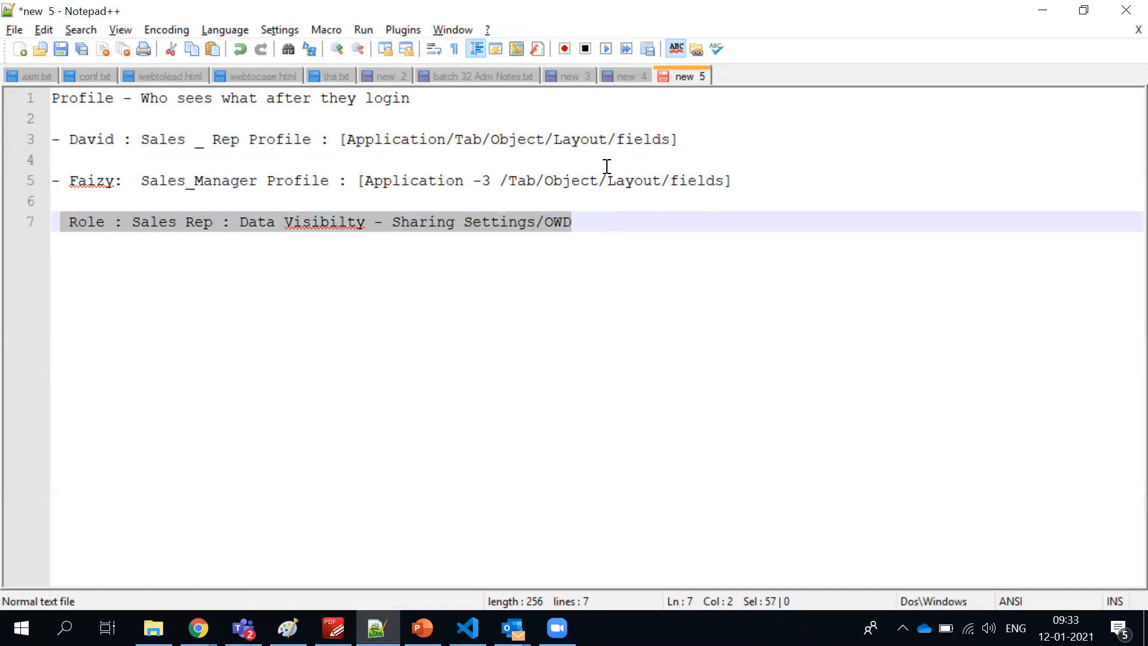
# - Insert the permissions "- R/W/E/D/VA/MA -" after "Object" in the Sales _ Rep Profile entry on line 3
pyautogui.click(546, 138)
pyautogui.write('- R/')
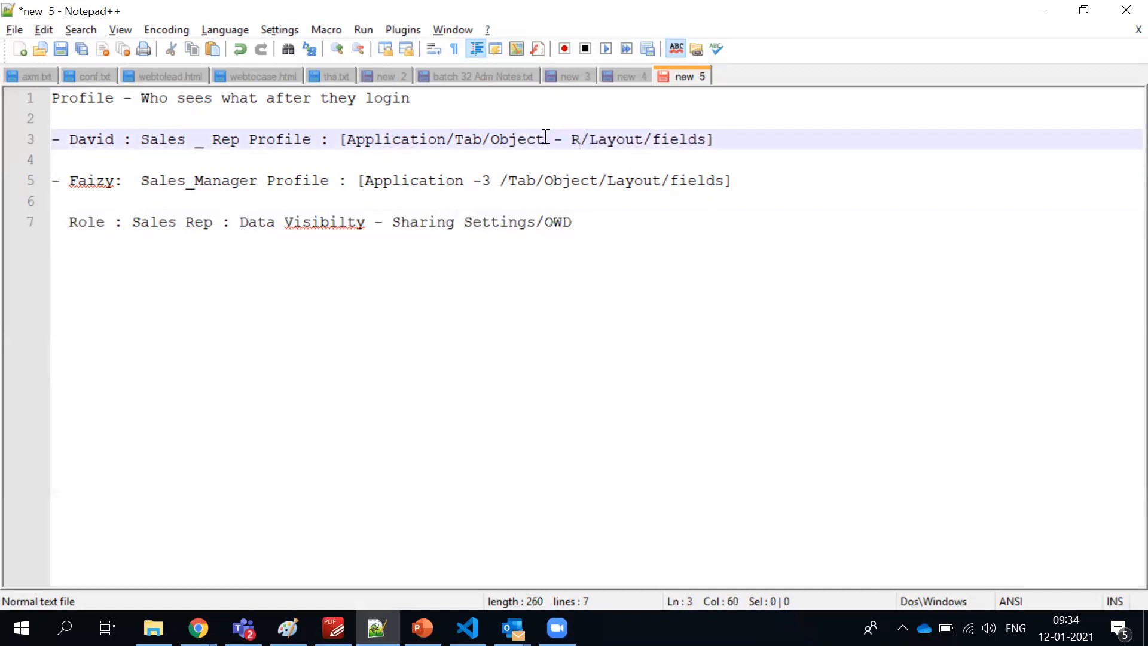
pyautogui.write('W/E/')
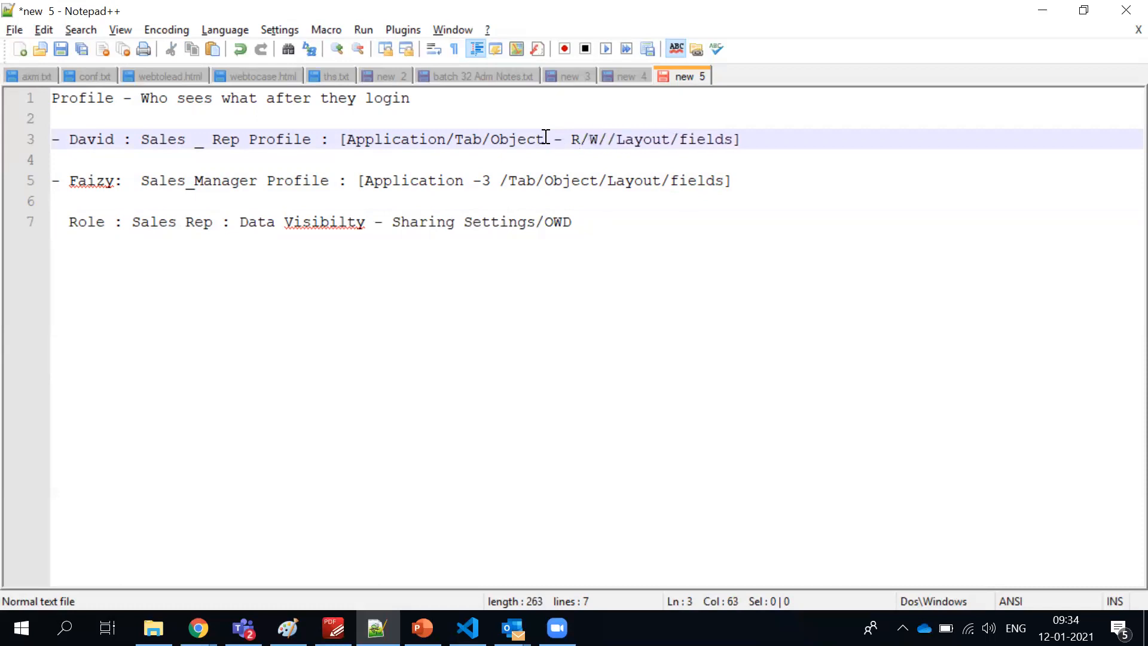
pyautogui.write('D/VA')
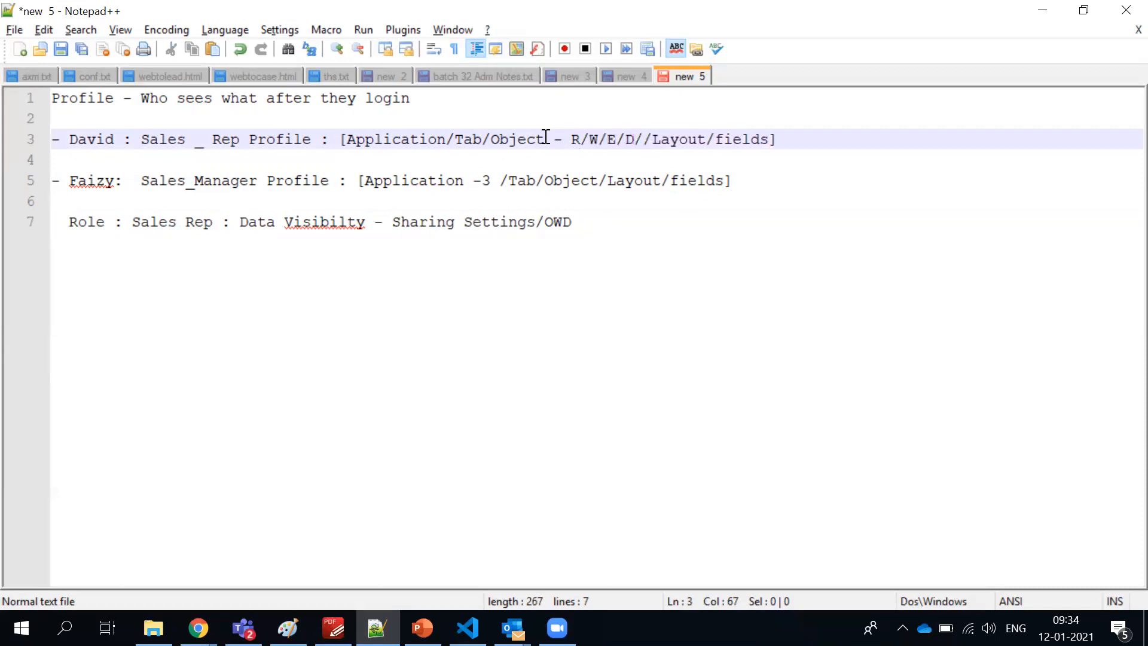
pyautogui.write('/MA')
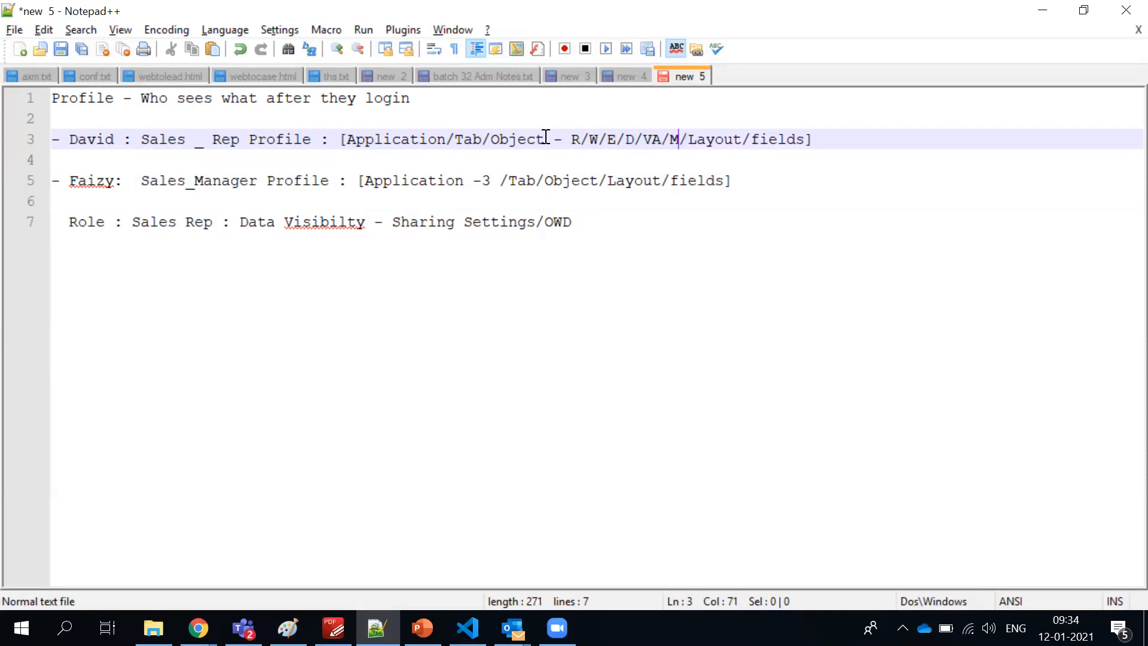
pyautogui.write(' -')
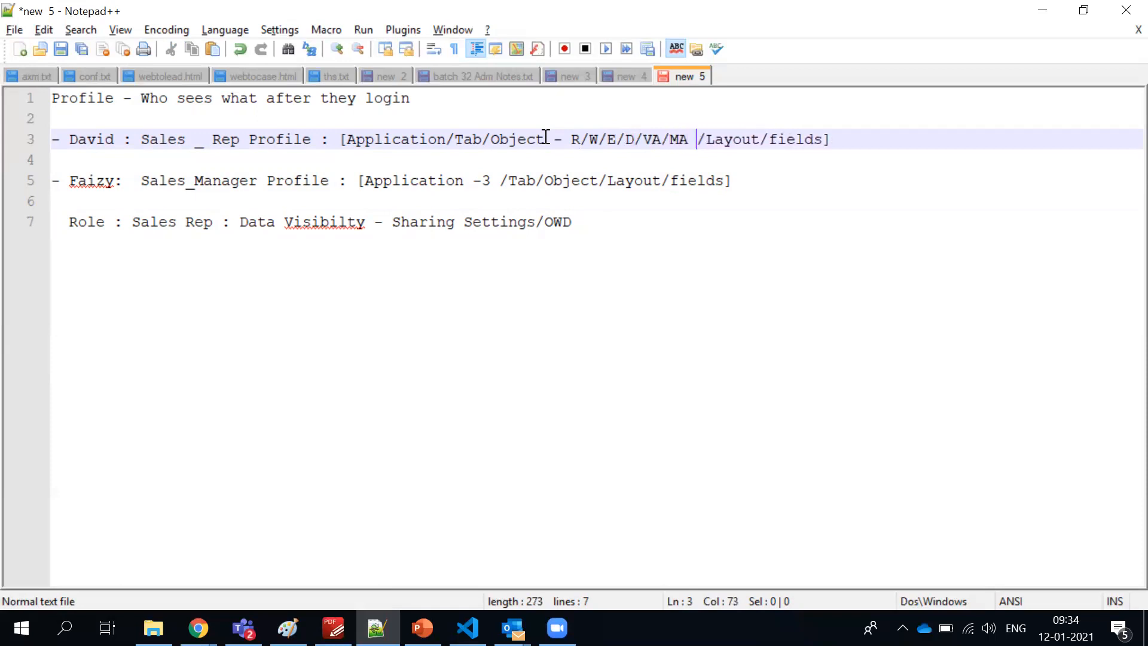
# - Examine the object permissions "R/W/E/D/VA/MA" in the Sales _ Rep Profile entry alongside the Role line on data visibility
pyautogui.moveTo(572, 137); pyautogui.dragTo(688, 140)
pyautogui.doubleClick(519, 140)
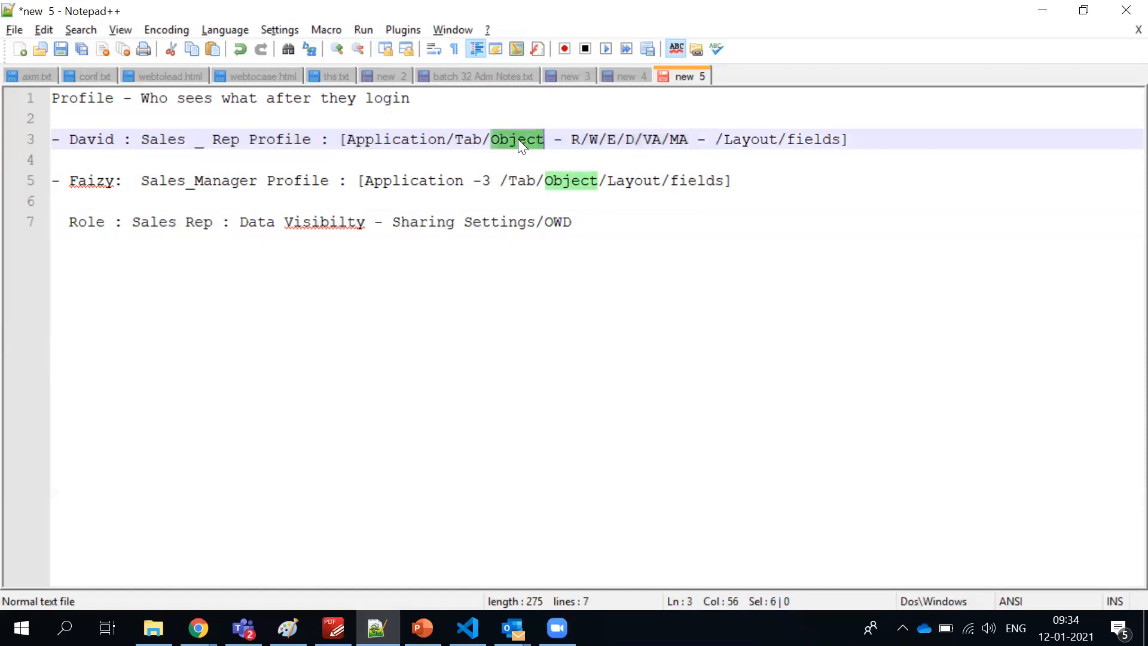
pyautogui.click(607, 222)
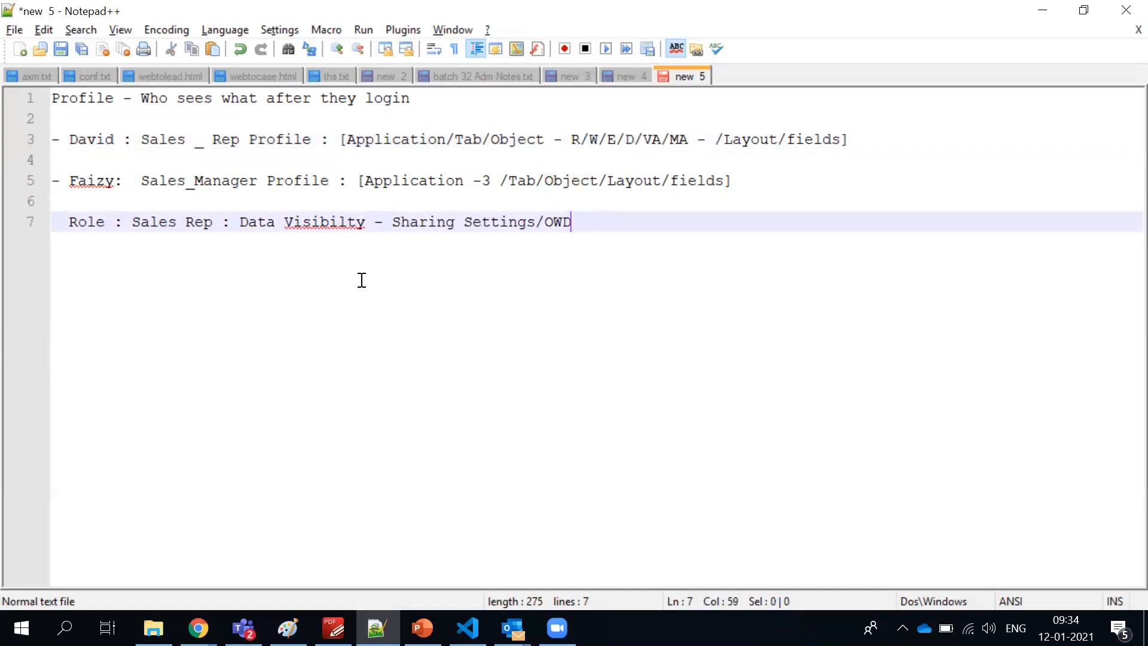
pyautogui.keyDown('shift'); pyautogui.click(57, 238); pyautogui.keyUp('shift')
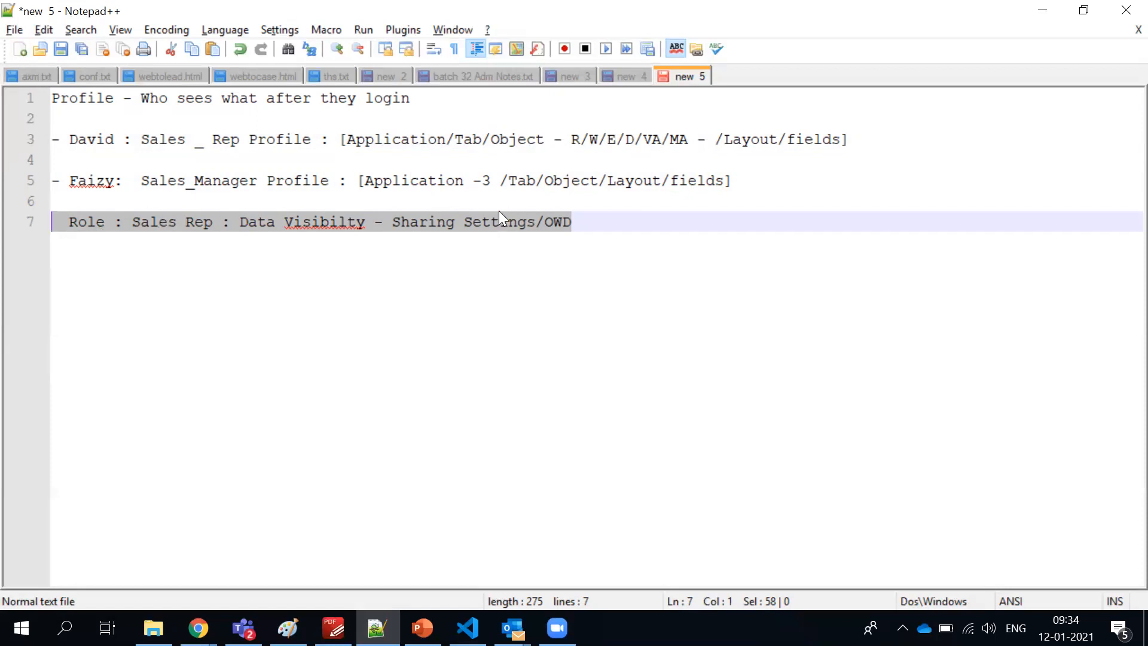
pyautogui.doubleClick(511, 139)
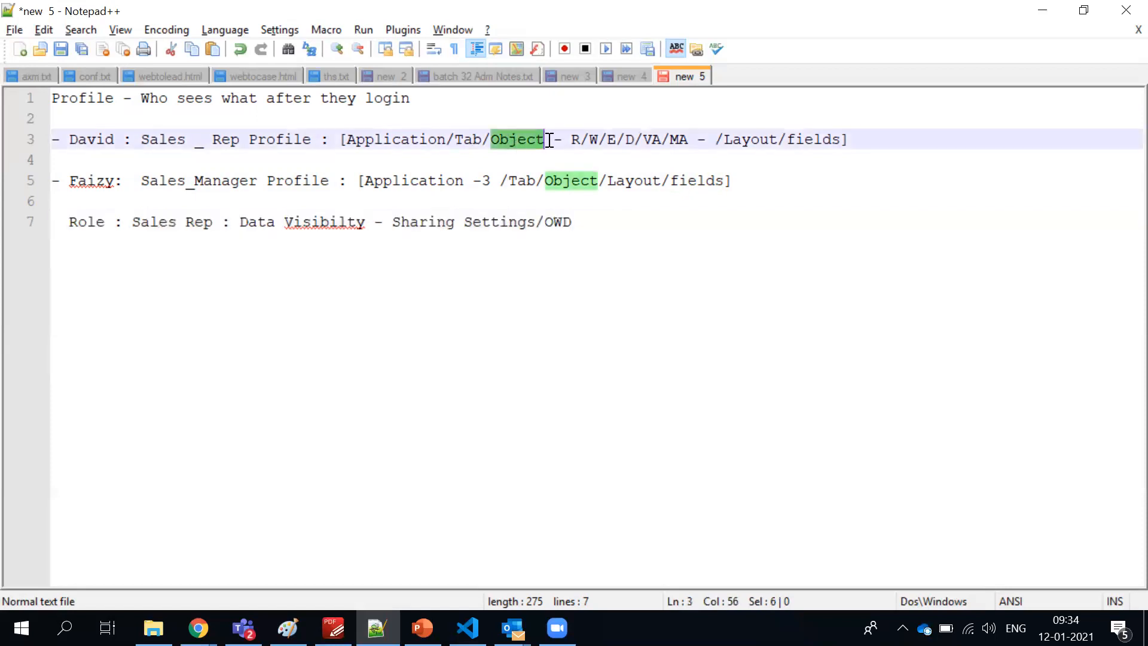
pyautogui.click(572, 139)
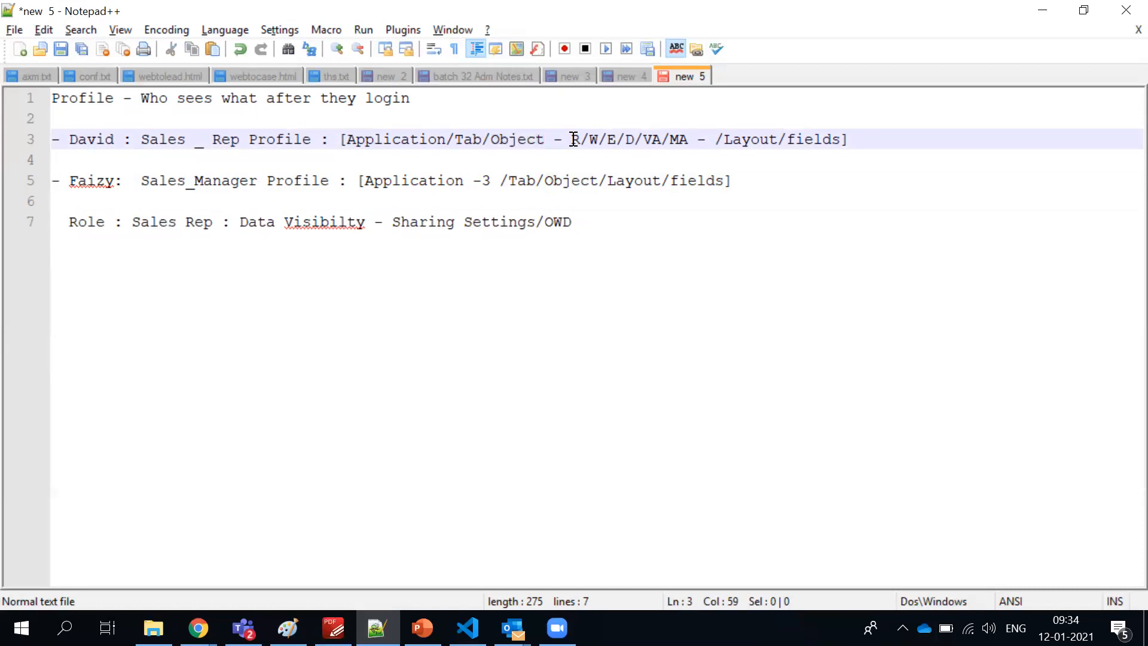
pyautogui.moveTo(572, 139); pyautogui.dragTo(700, 131)
pyautogui.doubleClick(655, 138)
pyautogui.click(673, 141)
pyautogui.doubleClick(674, 142)
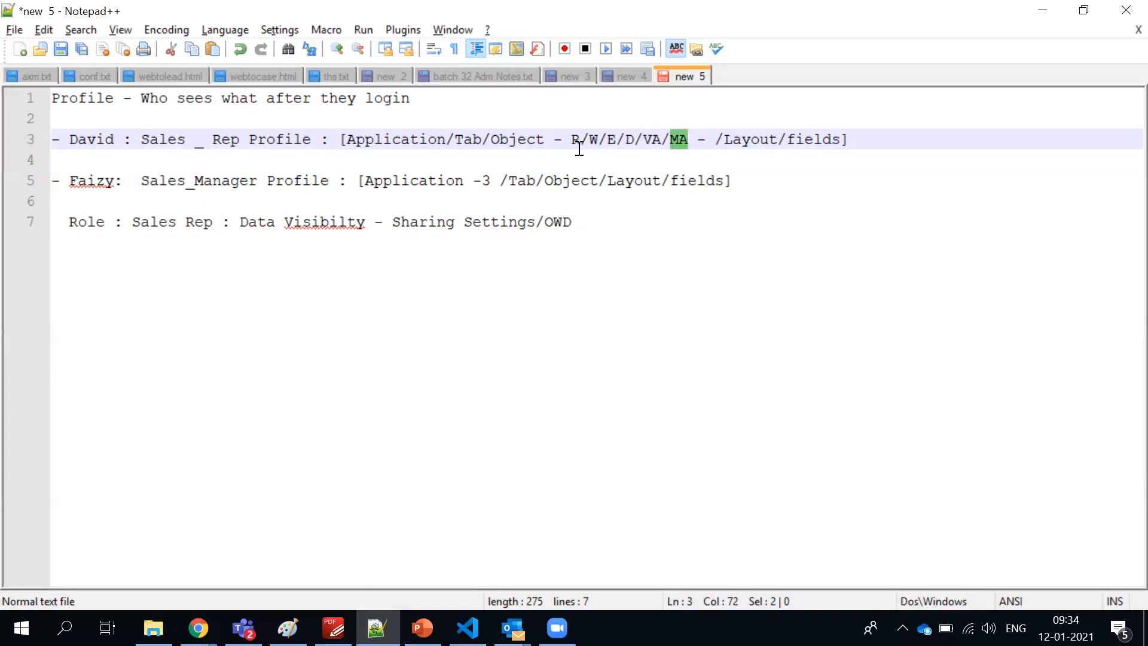
pyautogui.moveTo(569, 142); pyautogui.dragTo(691, 142)
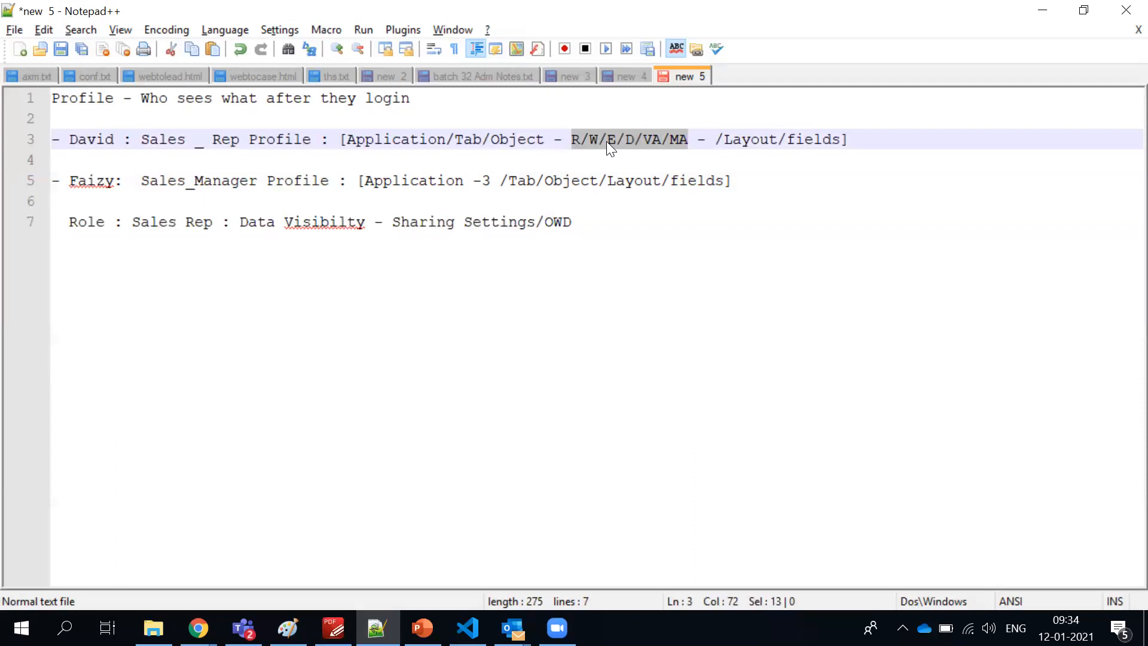
pyautogui.tripleClick(659, 142)
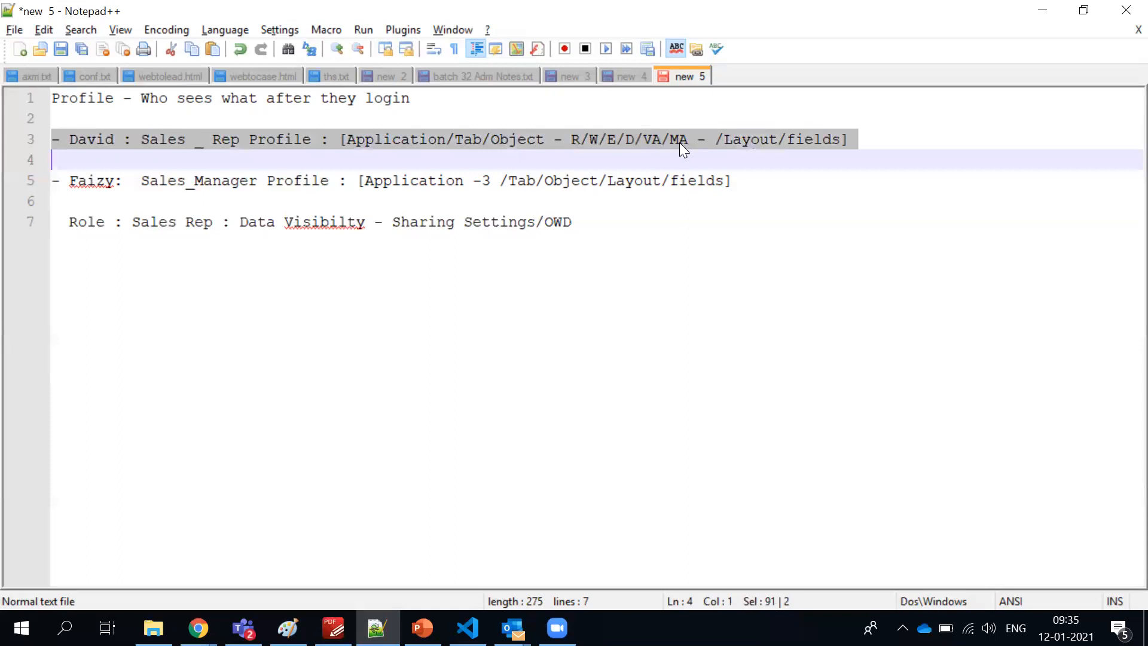
# - Remove "VA/MA" from the object permissions in the Sales _ Rep Profile entry
pyautogui.click(700, 140)
pyautogui.moveTo(691, 140); pyautogui.dragTo(643, 143)
pyautogui.press('BackSpace')
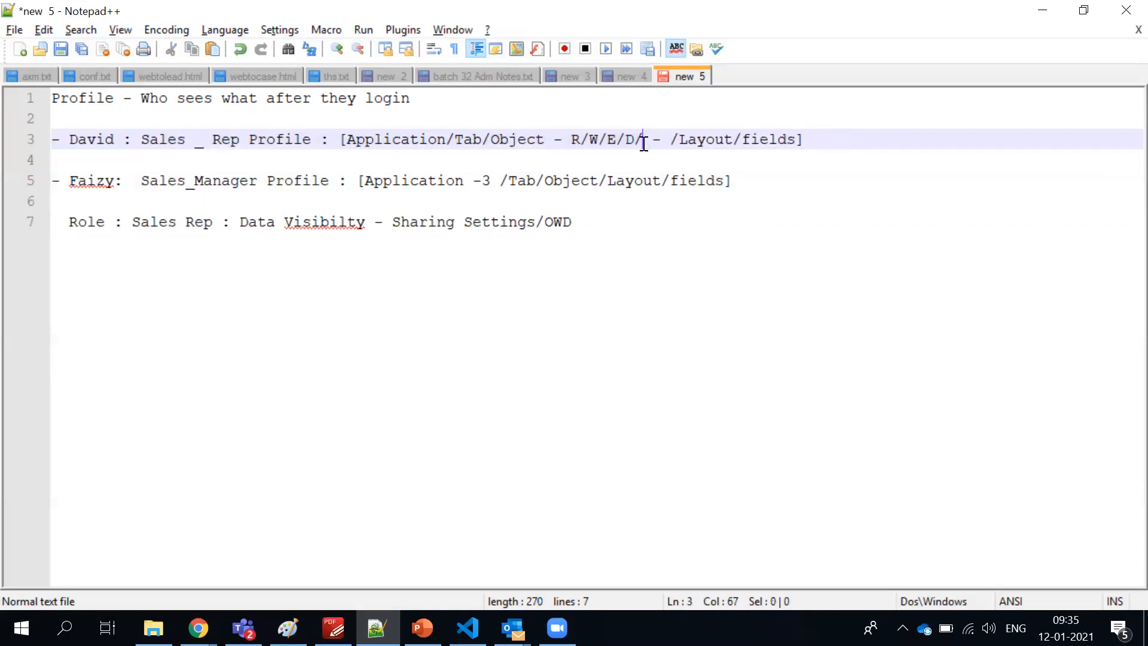
# - Undo the stray profile text inserted after "R/W/E/D/" on line 3 and put "VA/MA" back in its place
pyautogui.moveTo(643, 143); pyautogui.dragTo(562, 131)
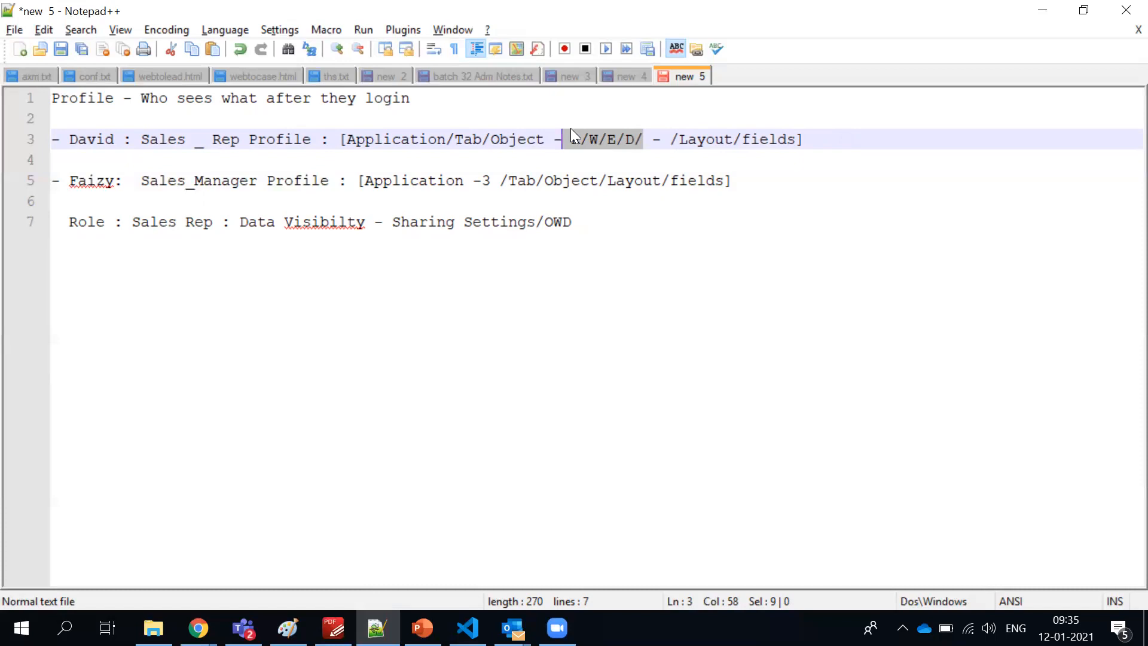
pyautogui.click(645, 141)
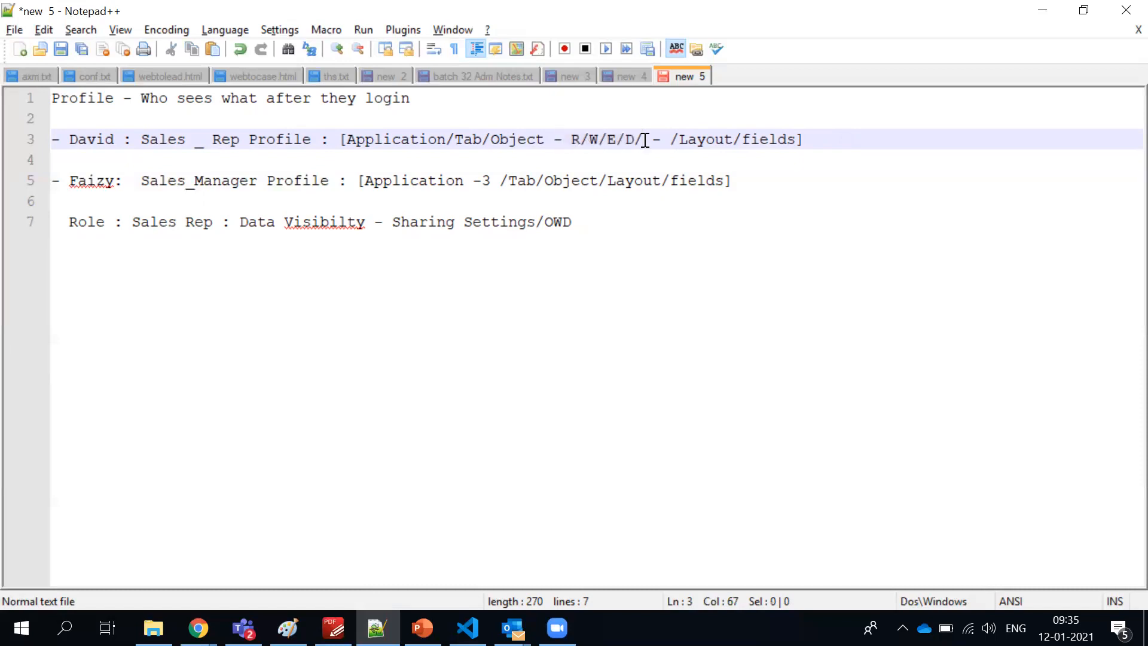
pyautogui.write('Sales _ Rep Profile : [Application/Tab/Object/Layout/fields]')
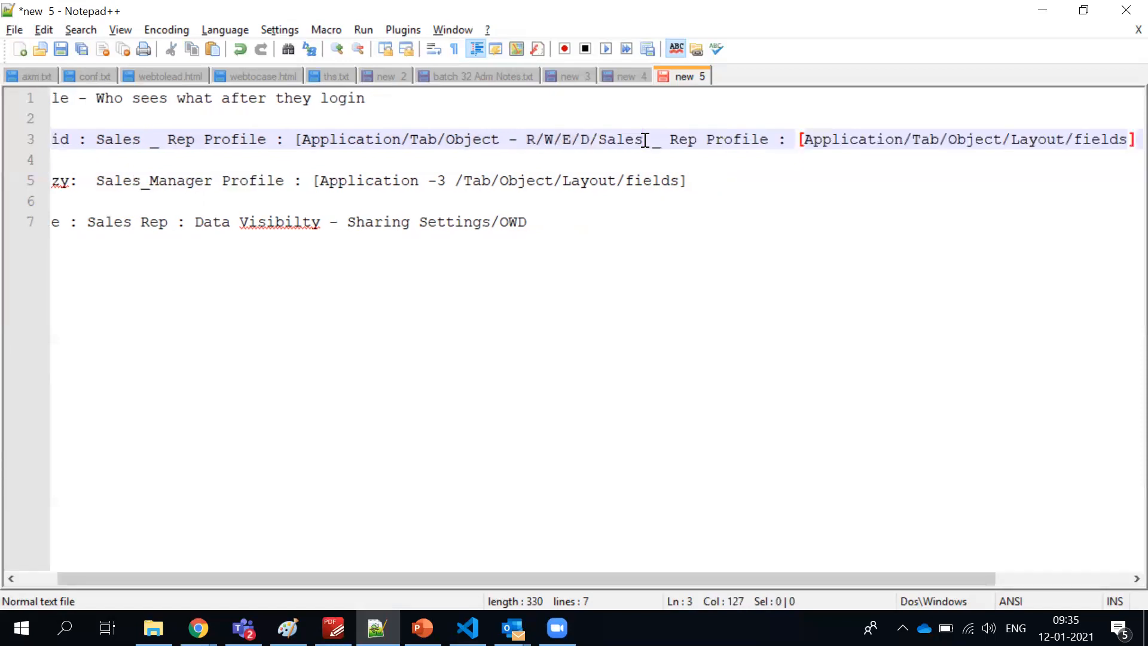
pyautogui.hotkey('ctrl', 'z')
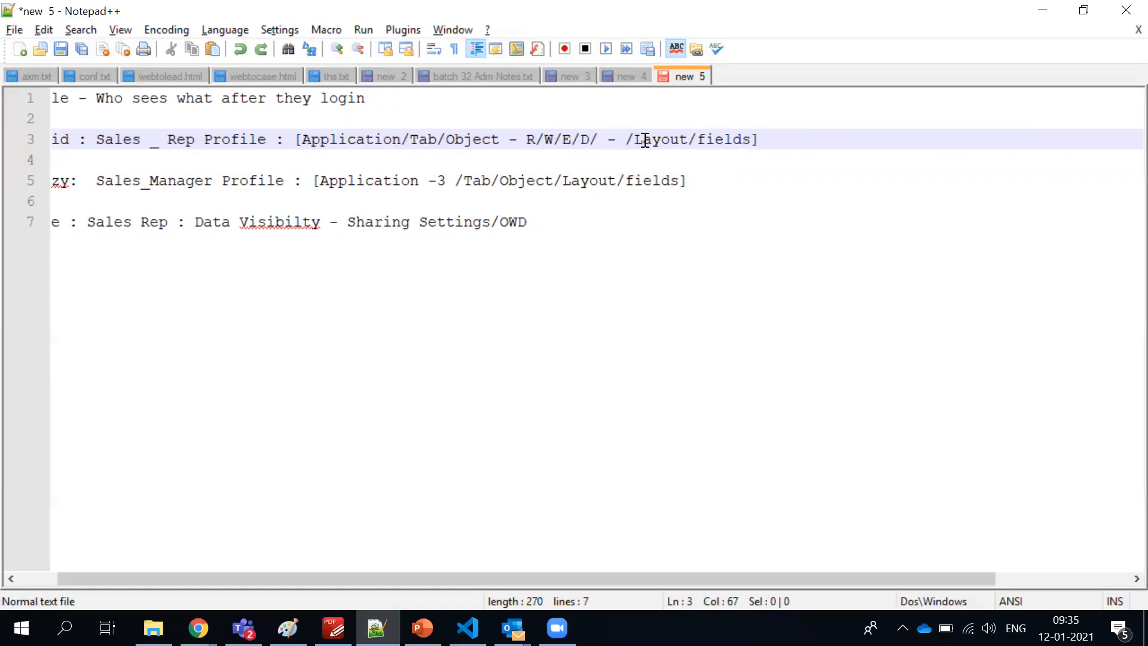
pyautogui.write('VA/MA')
# - Compare the Sales _ Rep Profile entry and its "VA/MA" permissions with the Role line covering Sharing Settings/OWD
pyautogui.moveTo(644, 140); pyautogui.dragTo(591, 140)
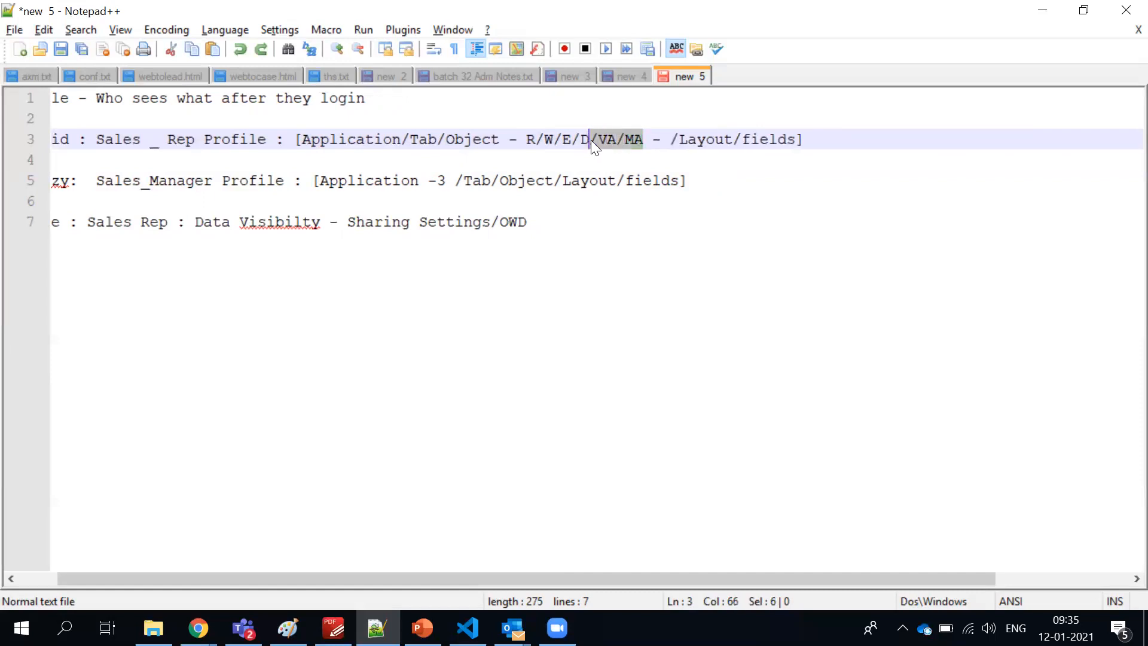
pyautogui.click(542, 220)
pyautogui.moveTo(92, 223); pyautogui.dragTo(24, 224)
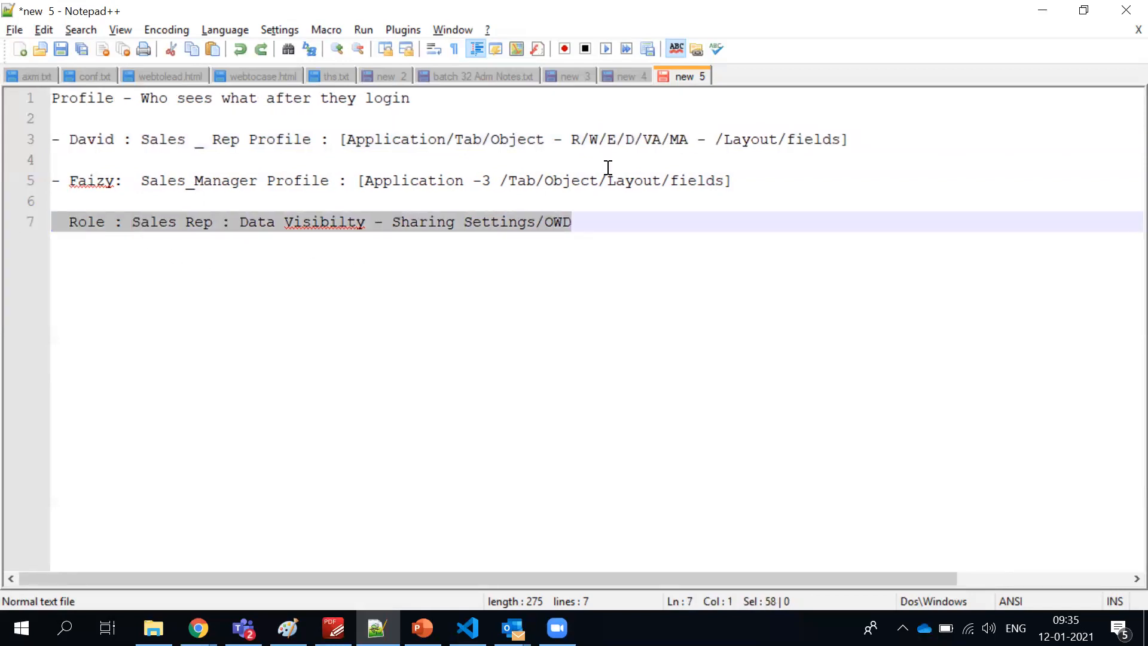
pyautogui.tripleClick(482, 225)
pyautogui.click(574, 227)
pyautogui.moveTo(24, 222)
pyautogui.mouseDown()
pyautogui.moveTo(23, 200)
pyautogui.moveTo(29, 221)
pyautogui.mouseUp()
pyautogui.click(587, 149)
pyautogui.tripleClick(604, 137)
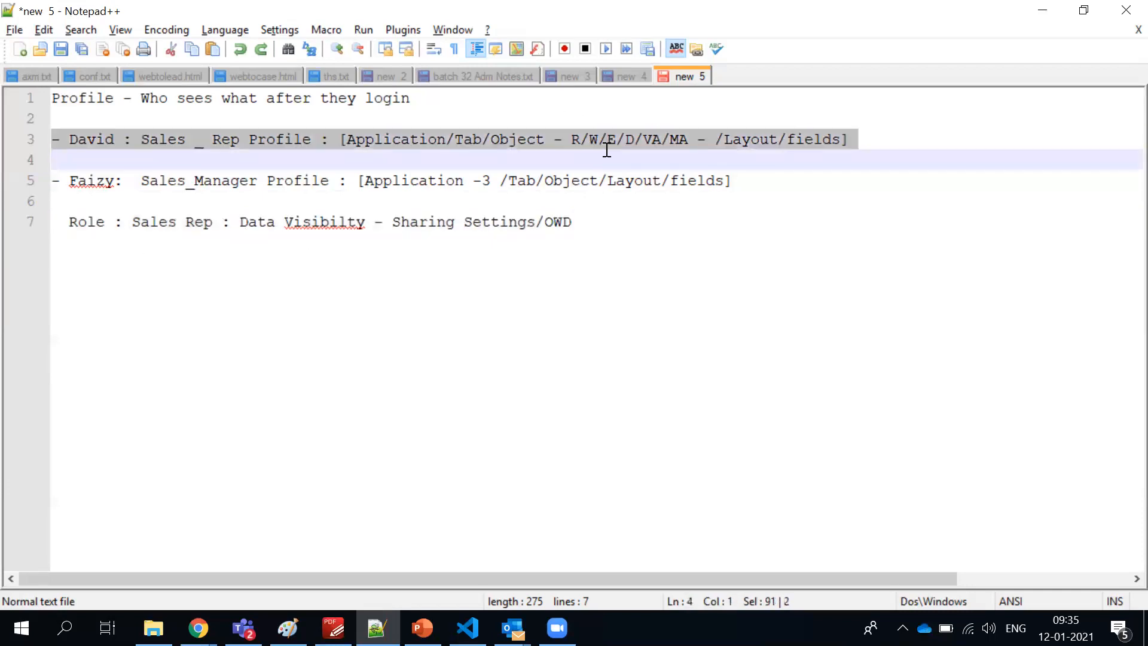
pyautogui.click(595, 230)
pyautogui.moveTo(595, 230); pyautogui.dragTo(52, 223)
pyautogui.tripleClick(510, 135)
pyautogui.doubleClick(295, 143)
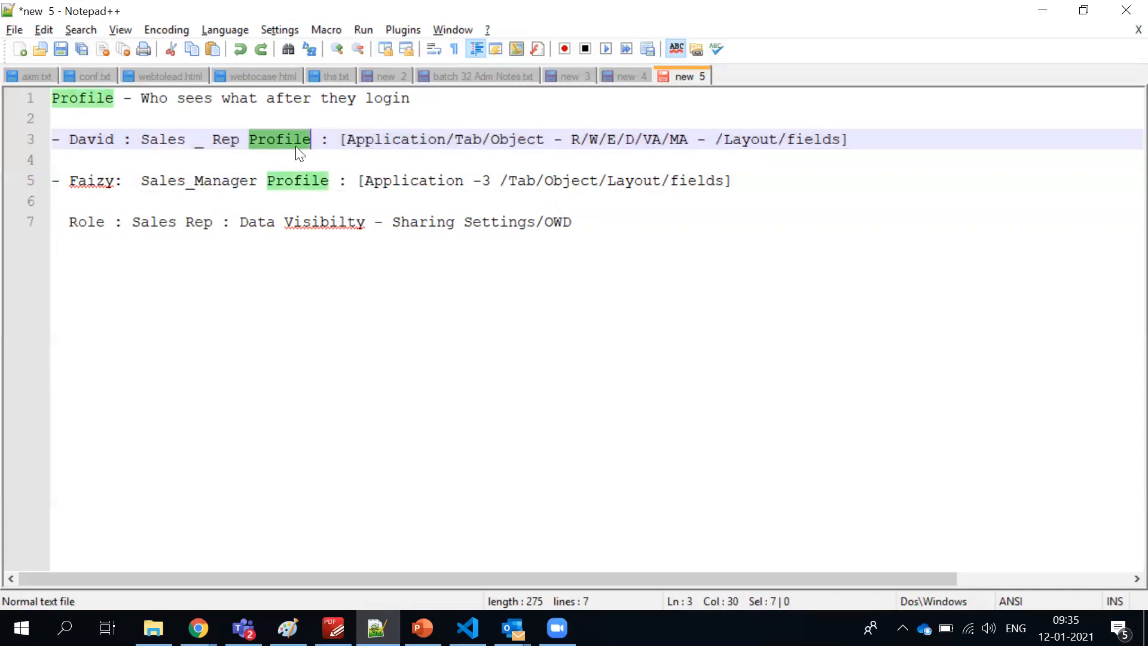
# - Compare the application, tab, object, layout and field settings of the Sales _ Rep Profile entry with "Sharing Settings/OWD" in the Role line
pyautogui.click(337, 142)
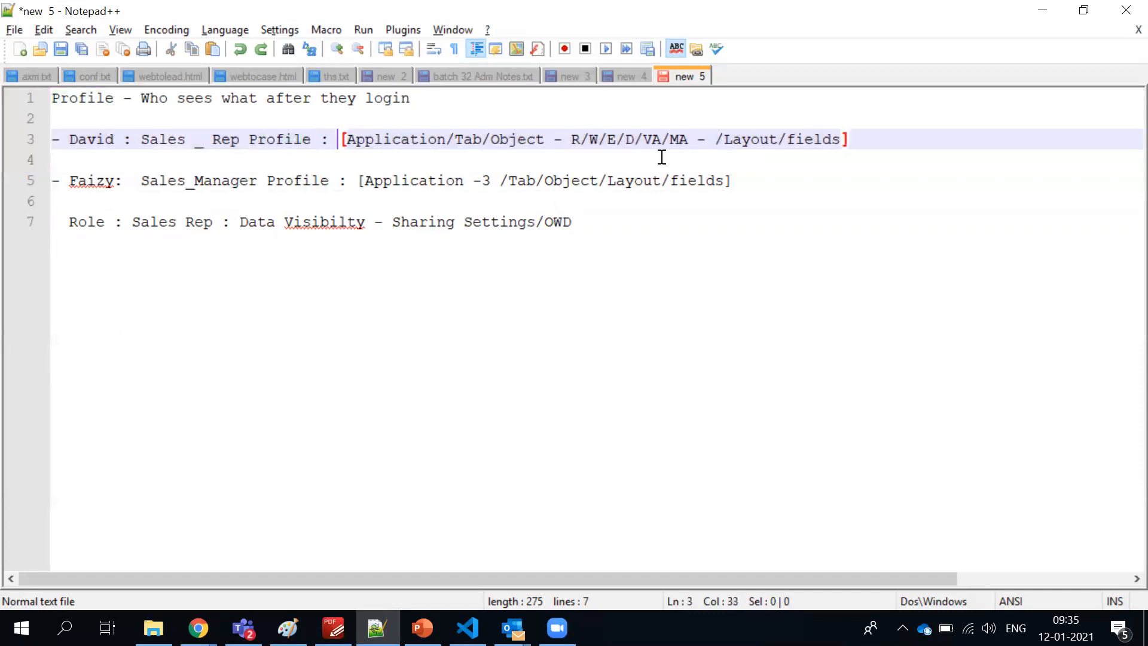
pyautogui.keyDown('shift'); pyautogui.click(859, 134); pyautogui.keyUp('shift')
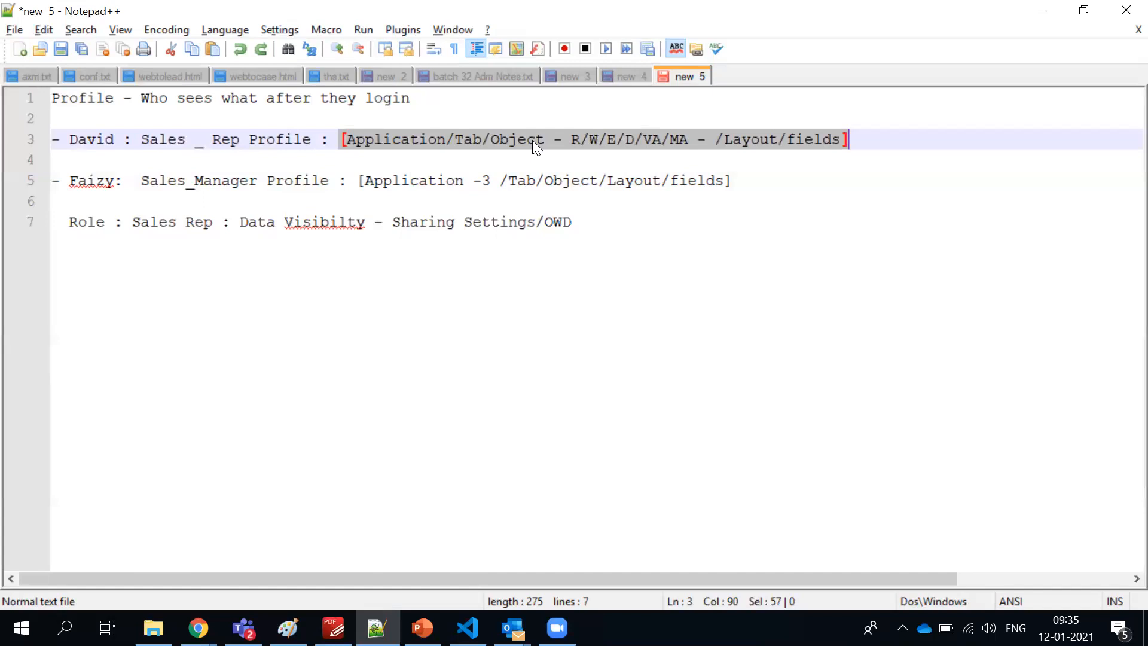
pyautogui.click(606, 140)
pyautogui.click(569, 140)
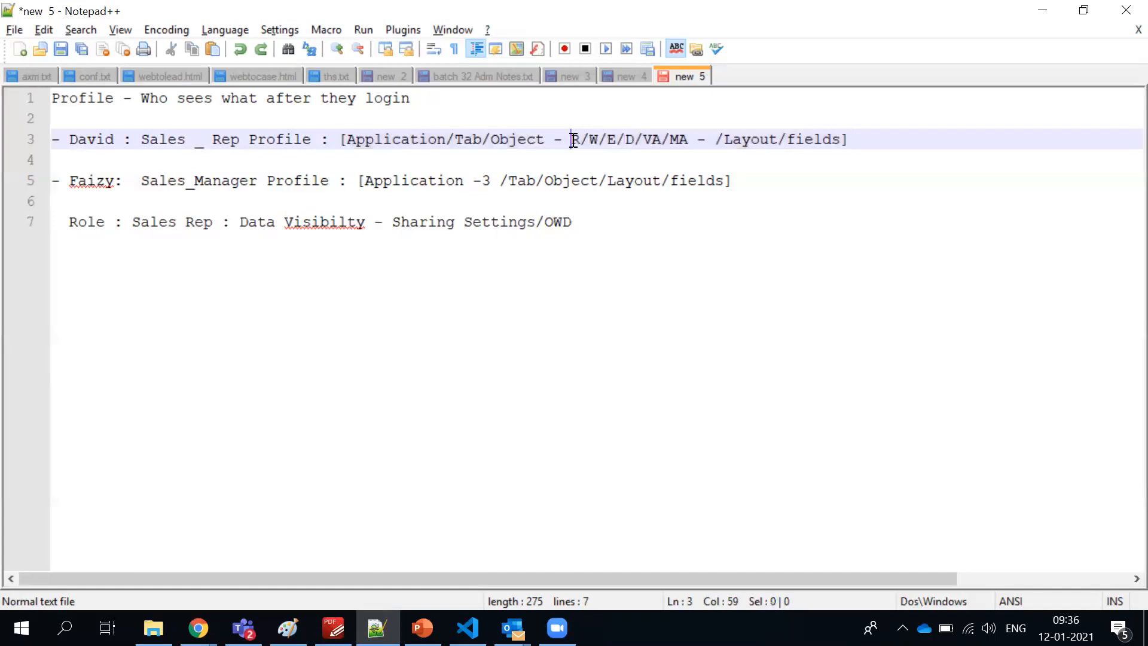
pyautogui.keyDown('shift'); pyautogui.click(605, 140); pyautogui.keyUp('shift')
pyautogui.click(567, 220)
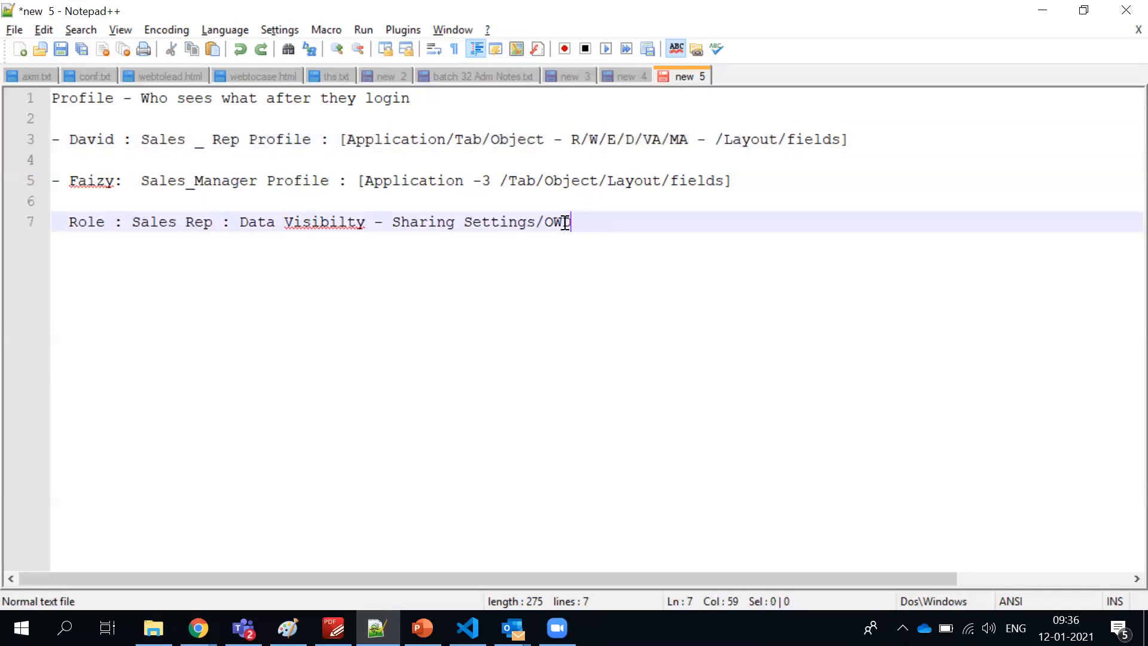
pyautogui.keyDown('shift'); pyautogui.click(399, 230); pyautogui.keyUp('shift')
pyautogui.hotkey('shift', 'Left')
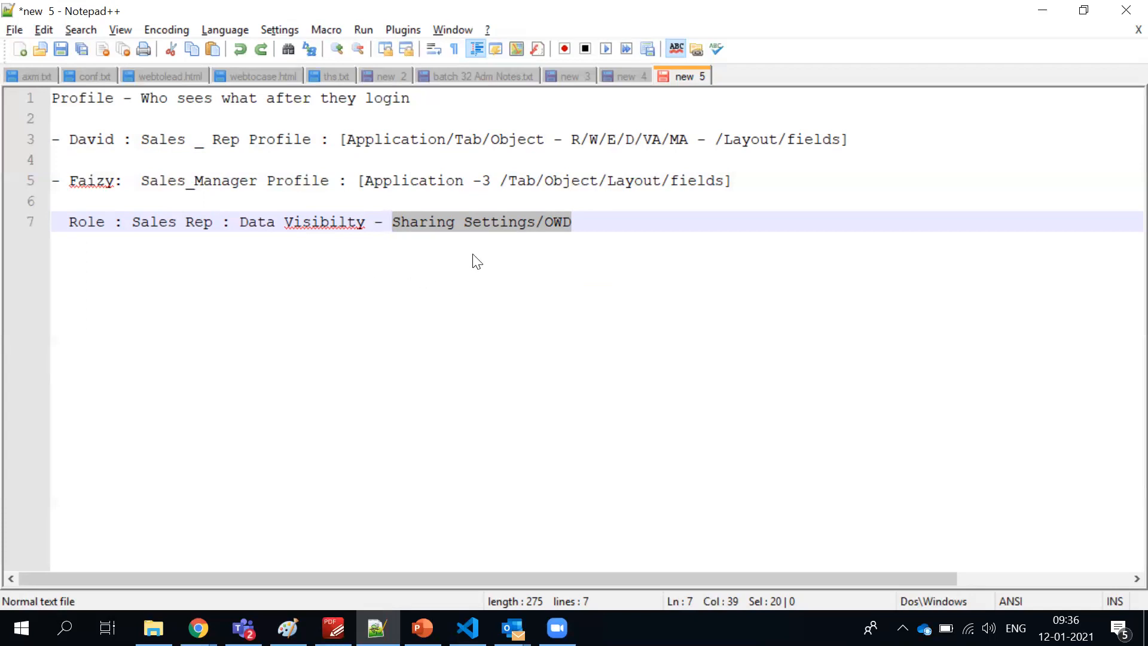
# - Insert "Secuirty : " before "Role" on line 7 of the notes
pyautogui.click(74, 223)
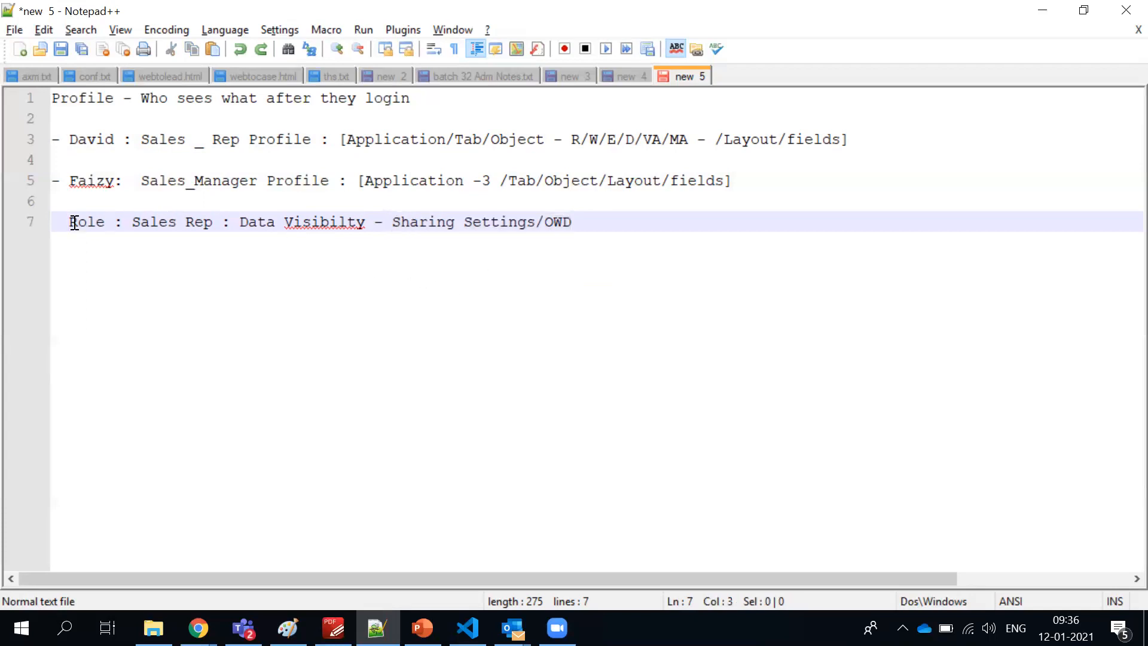
pyautogui.write('Secuirty ')
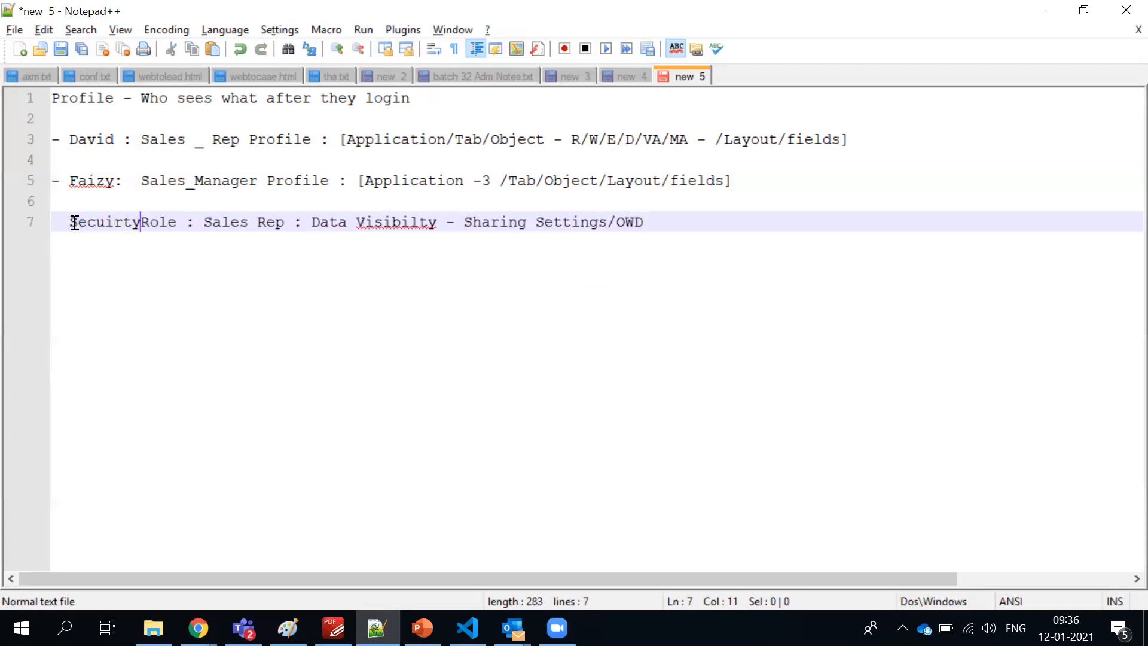
pyautogui.write(':')
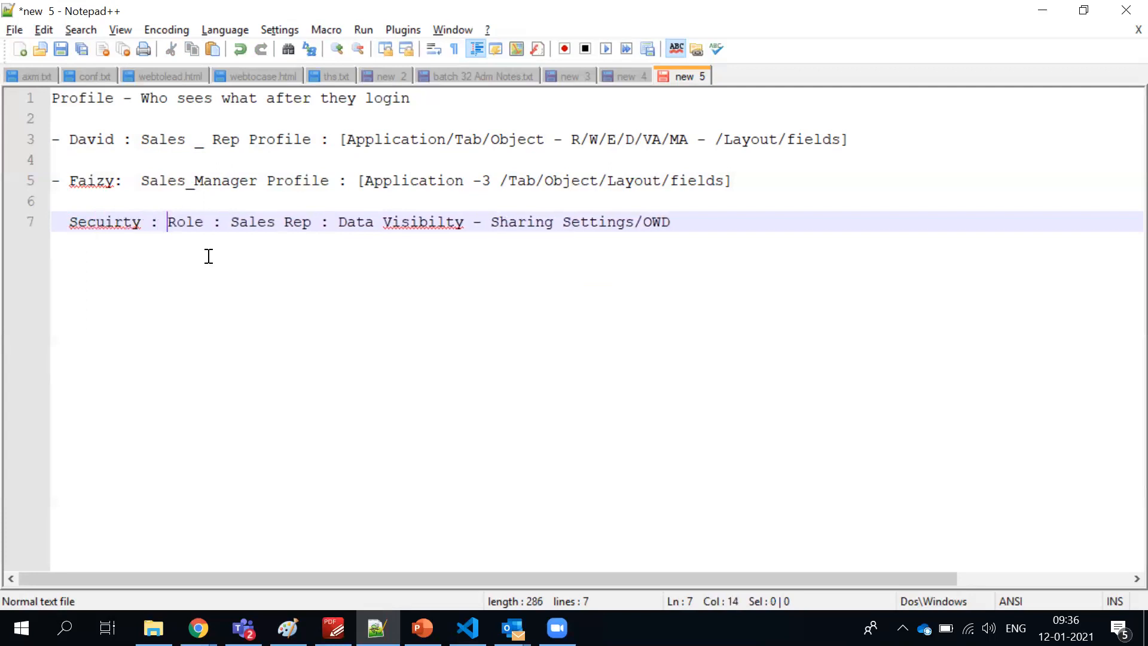
pyautogui.click(266, 146)
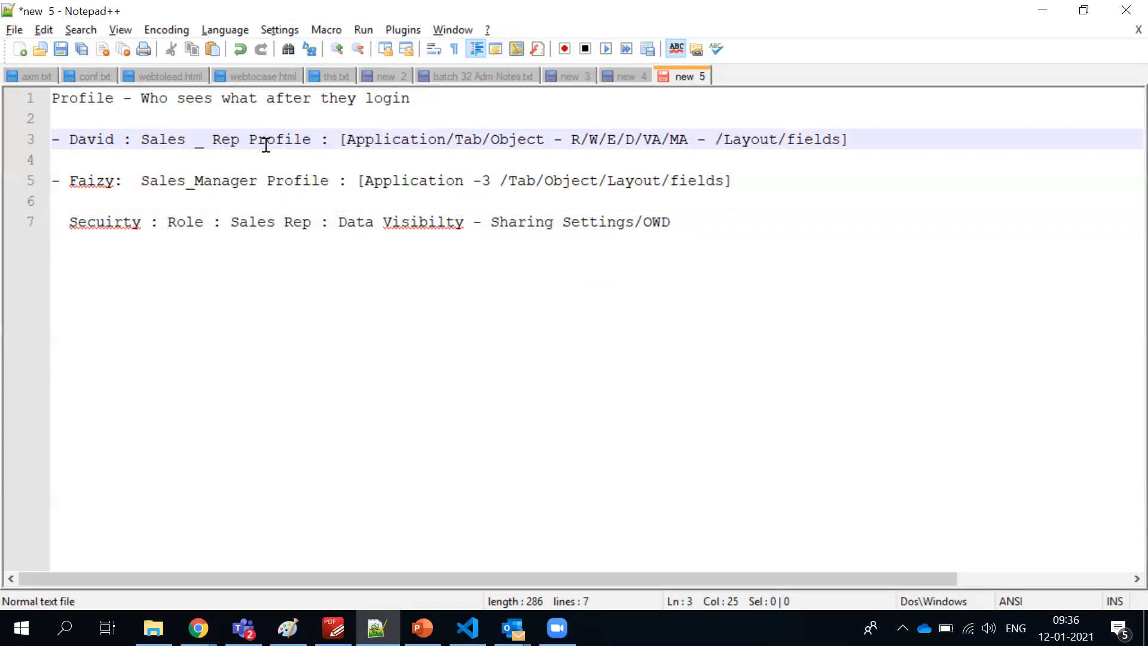
pyautogui.doubleClick(266, 144)
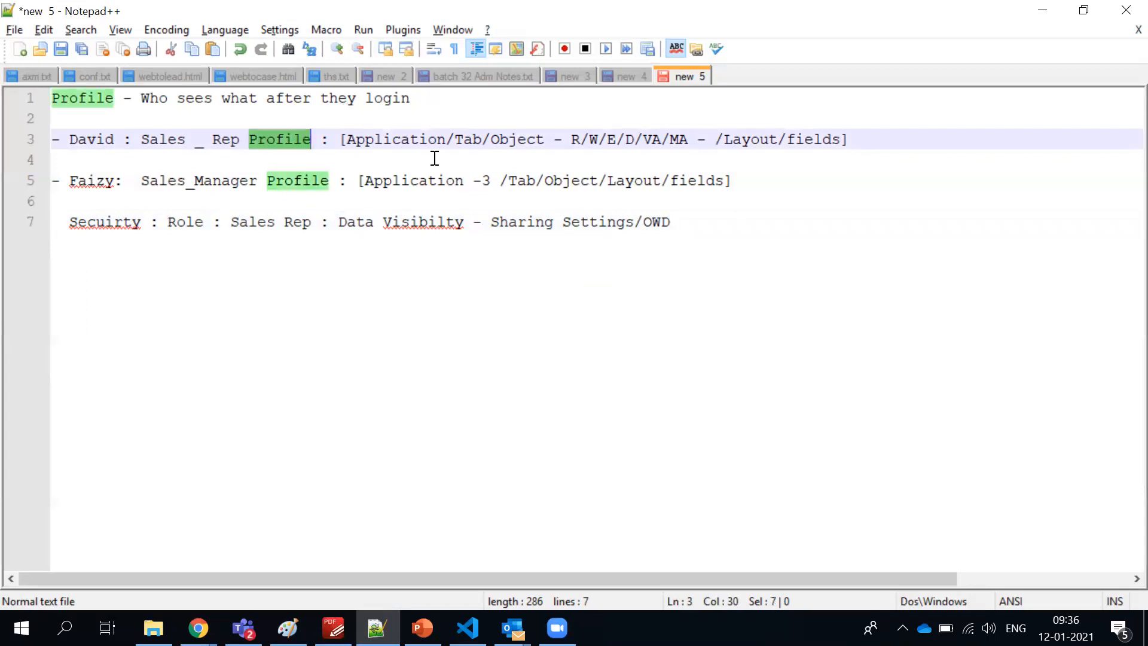
pyautogui.hotkey('alt', 'Tab')
pyautogui.hotkey('alt', 'Tab')
pyautogui.hotkey('alt', 'Tab')
pyautogui.hotkey('alt', 'Tab')
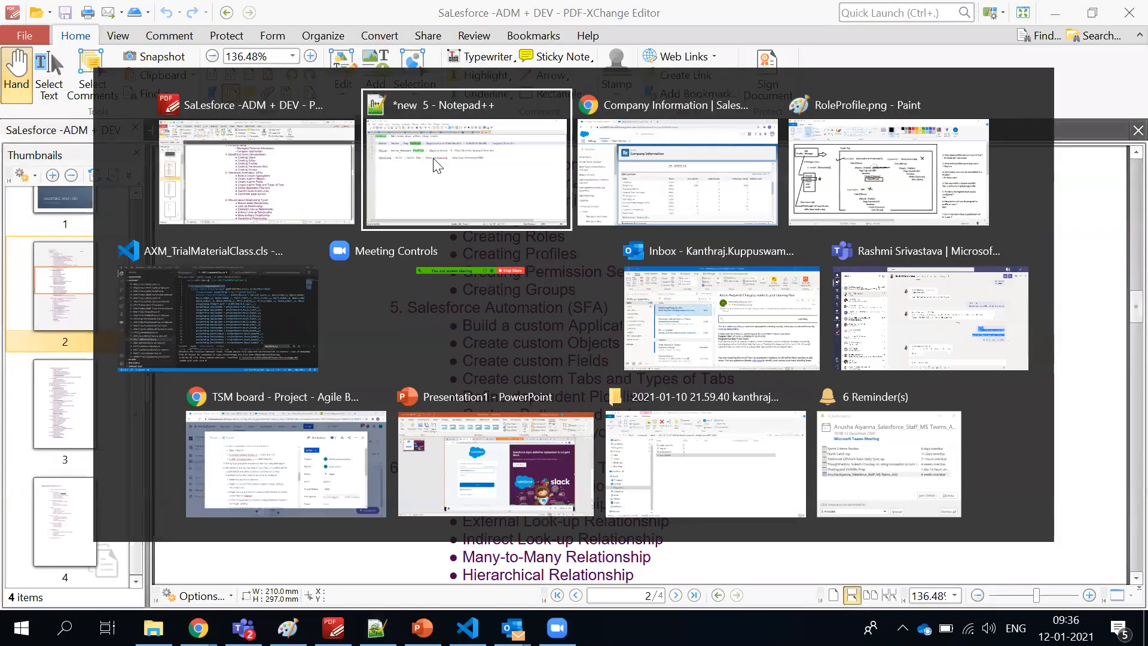
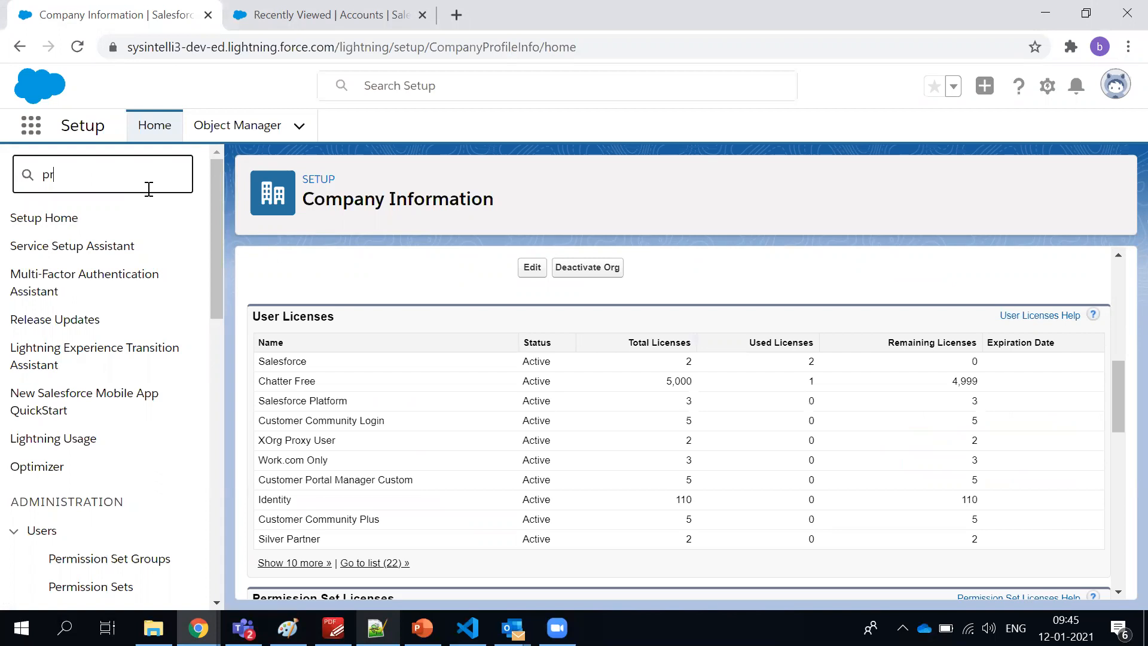
# - Find Profiles in Salesforce Setup, filter the profile list by the letter S, and open the System Administrator profile
pyautogui.write('ofil')
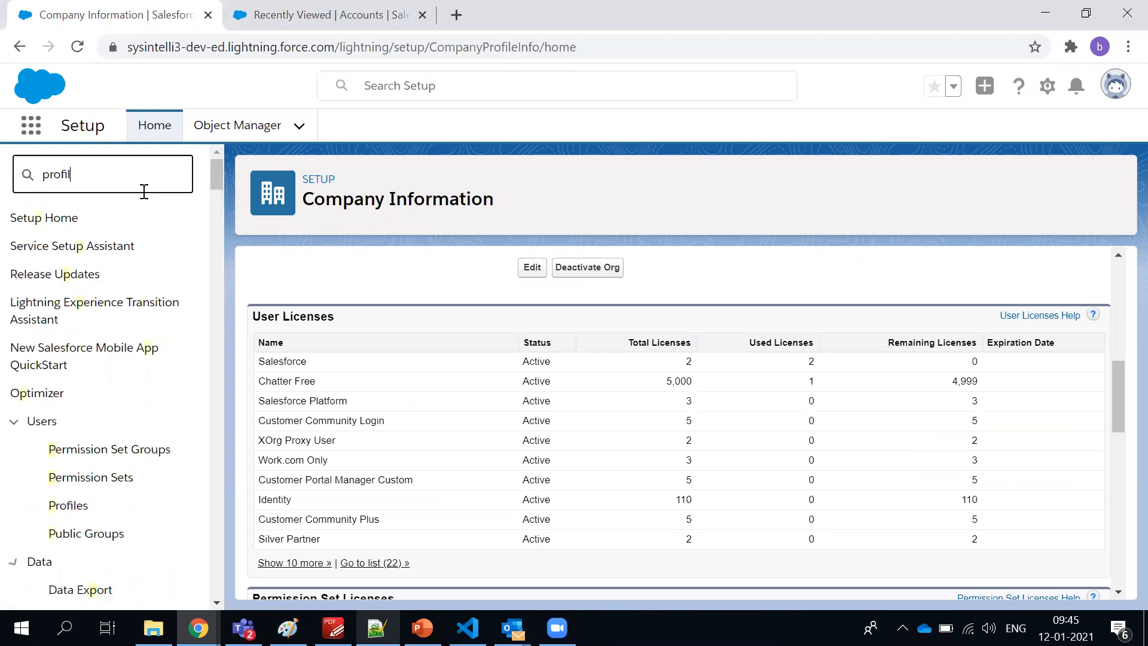
pyautogui.click(76, 254)
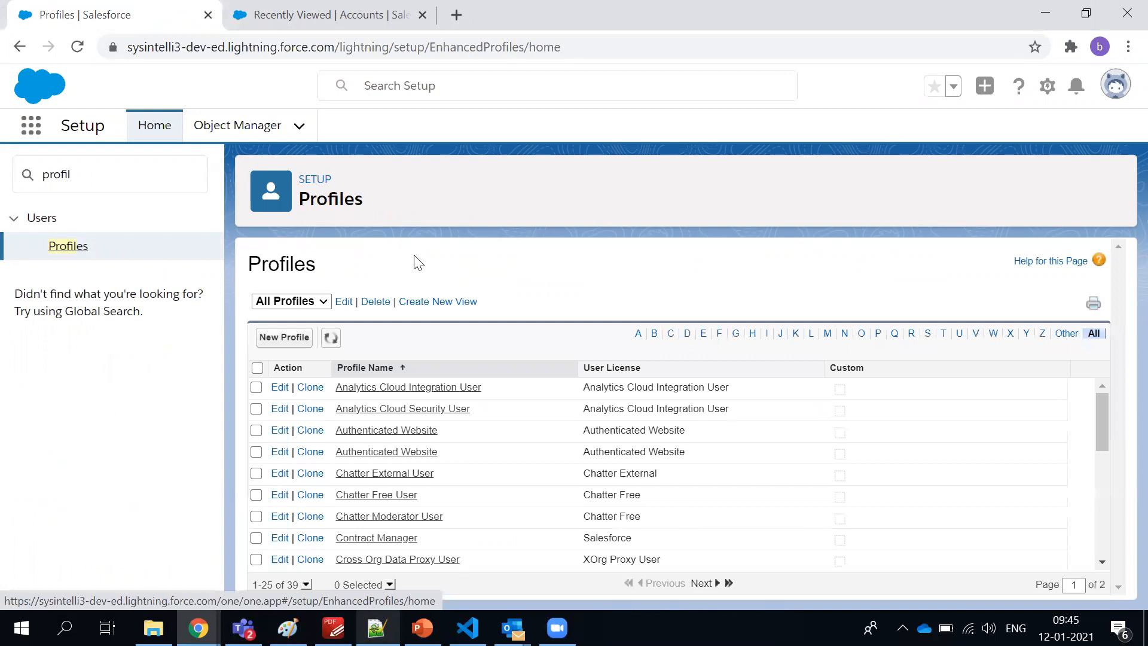
pyautogui.moveTo(1103, 412); pyautogui.dragTo(1112, 375)
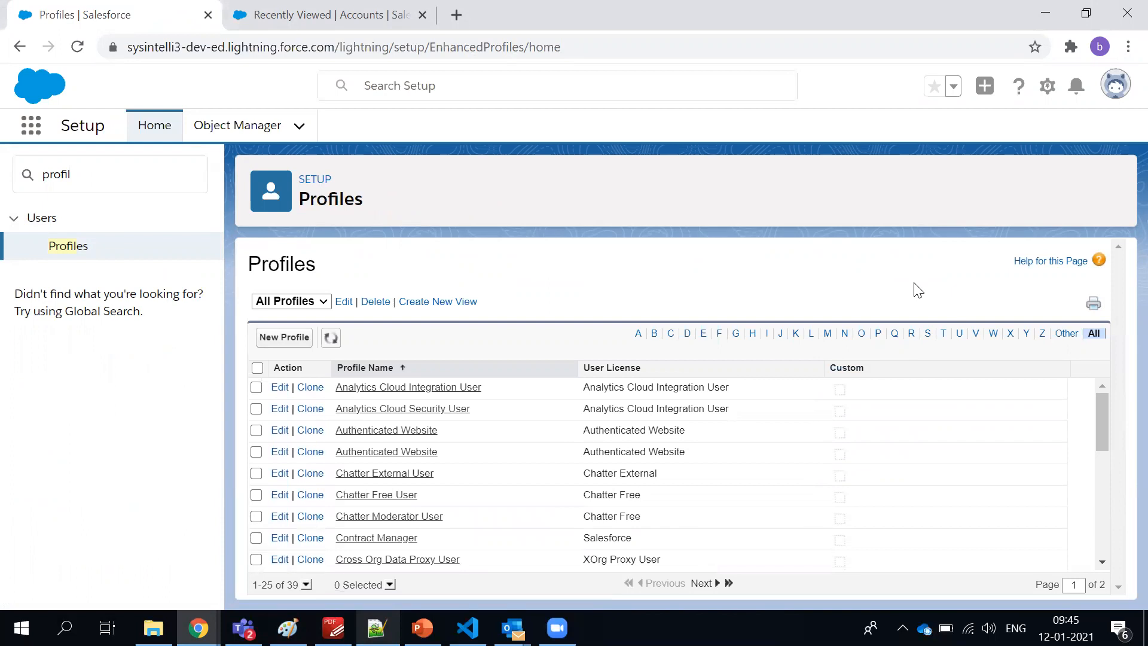
pyautogui.moveTo(1100, 428); pyautogui.dragTo(1105, 536)
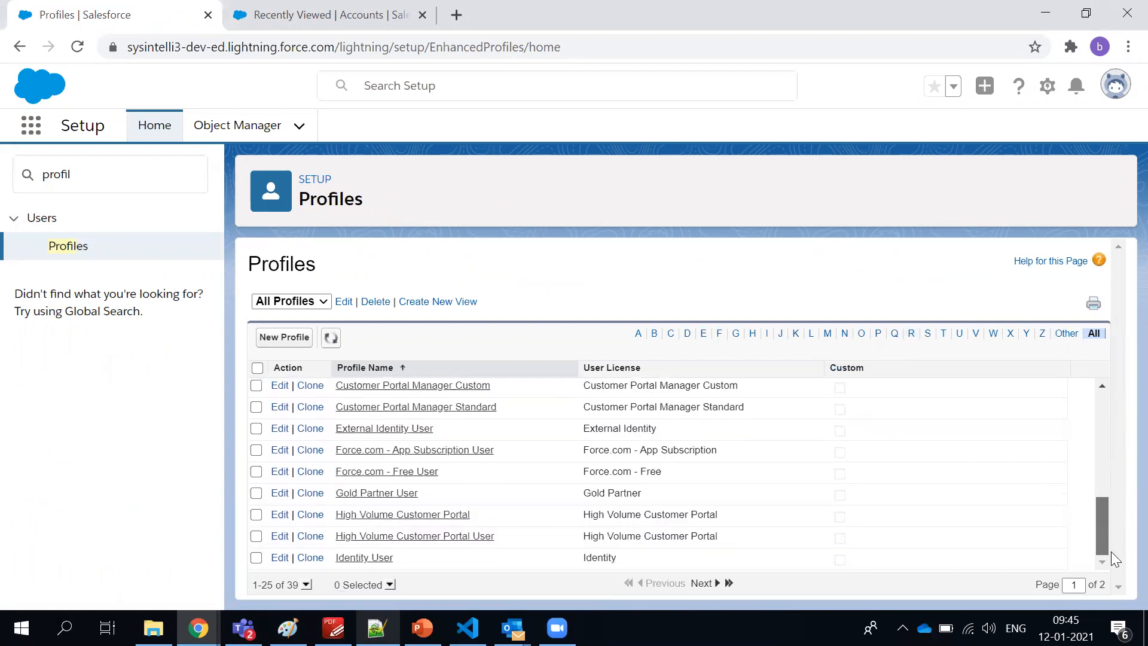
pyautogui.click(927, 335)
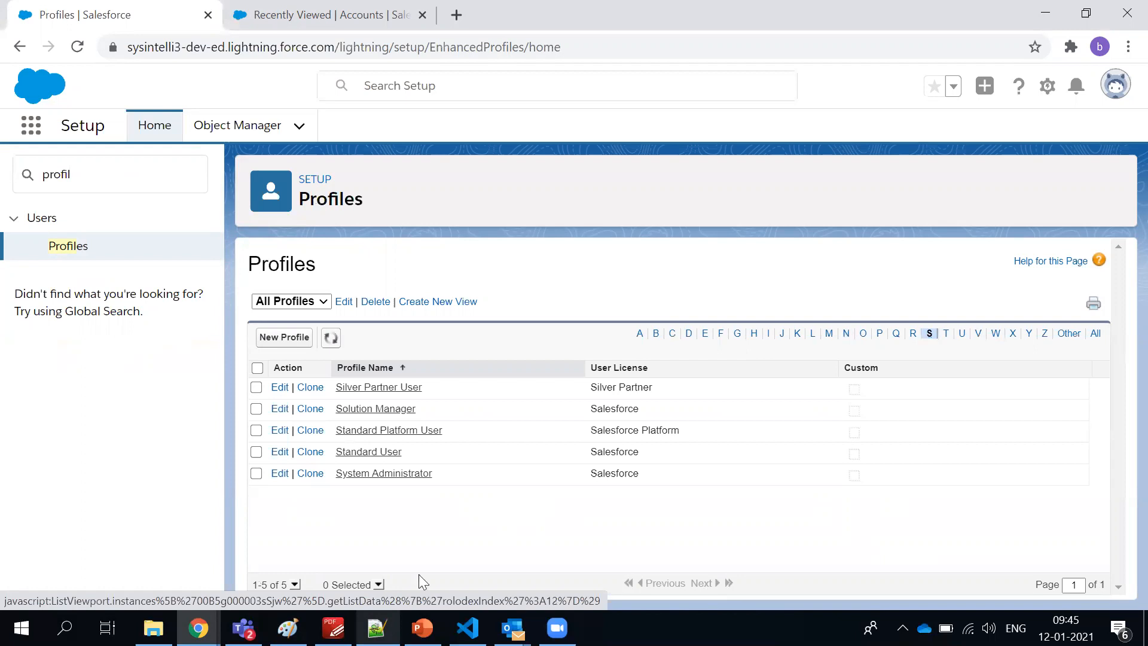
pyautogui.click(377, 476)
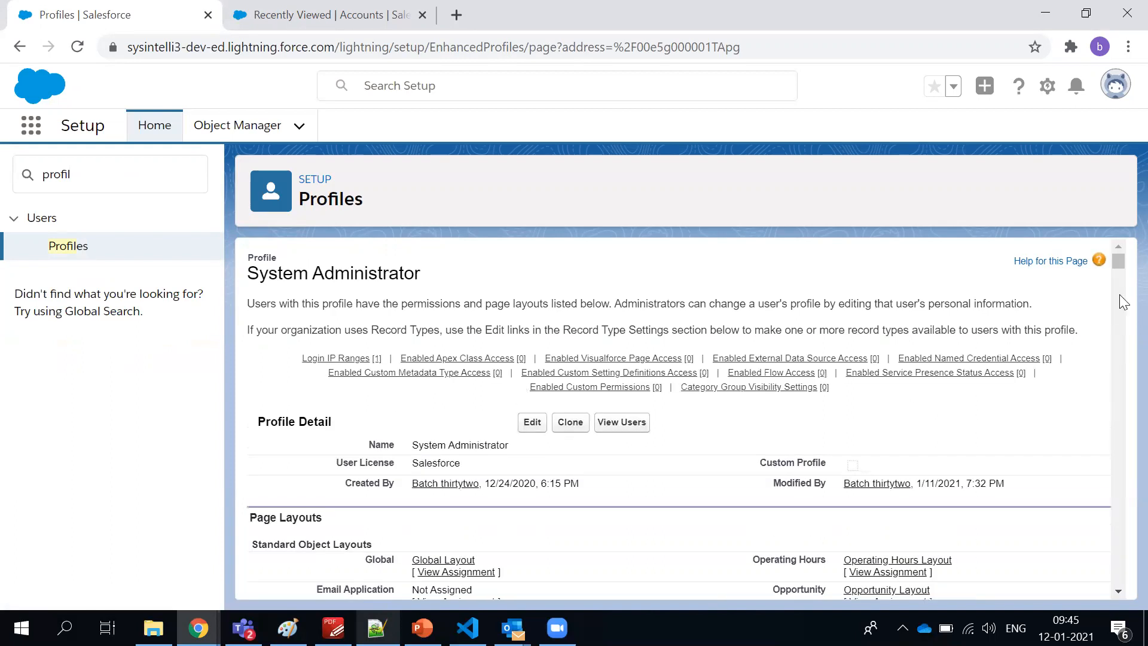
# - Review the System Administrator profile's page layout assignments, including the Account layout, down to the Field-Level Security section
pyautogui.scroll(-3, 1118, 265)
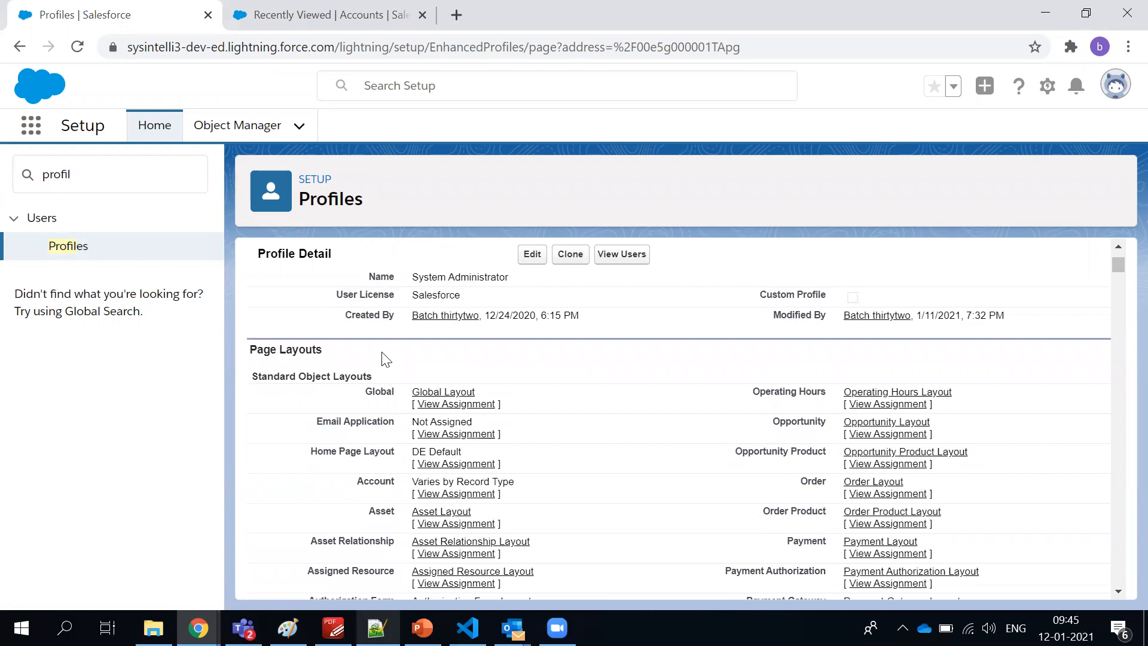
pyautogui.doubleClick(376, 481)
pyautogui.moveTo(409, 496); pyautogui.dragTo(558, 499)
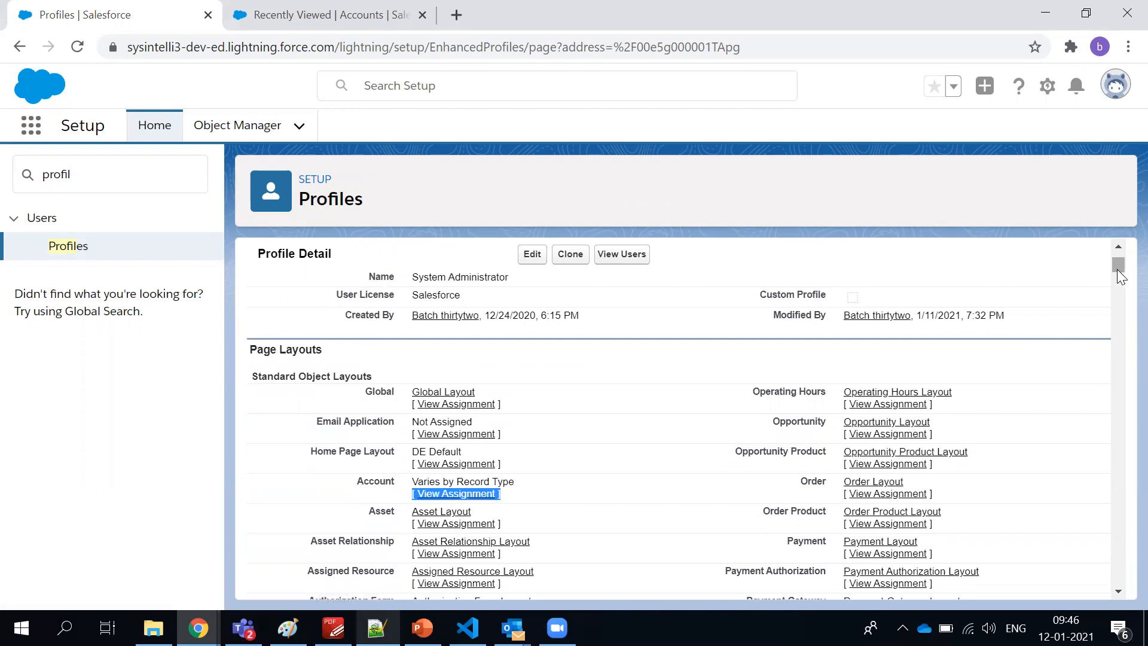
pyautogui.scroll(3, 1117, 260)
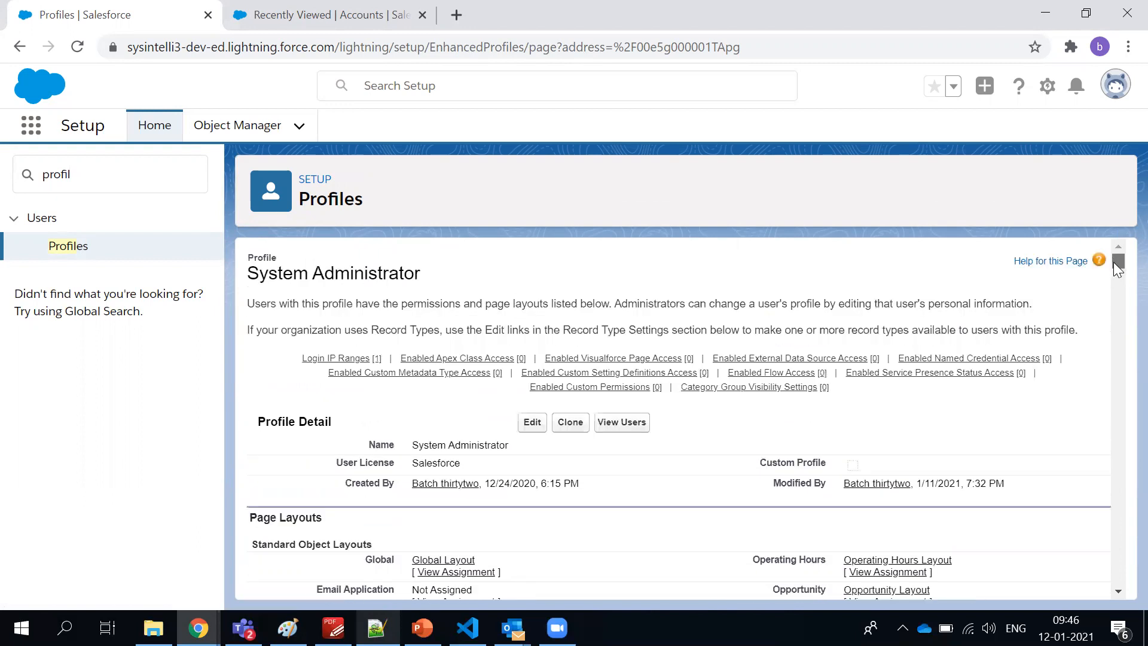
pyautogui.scroll(-3, 1117, 272)
pyautogui.scroll(-3, 1115, 270)
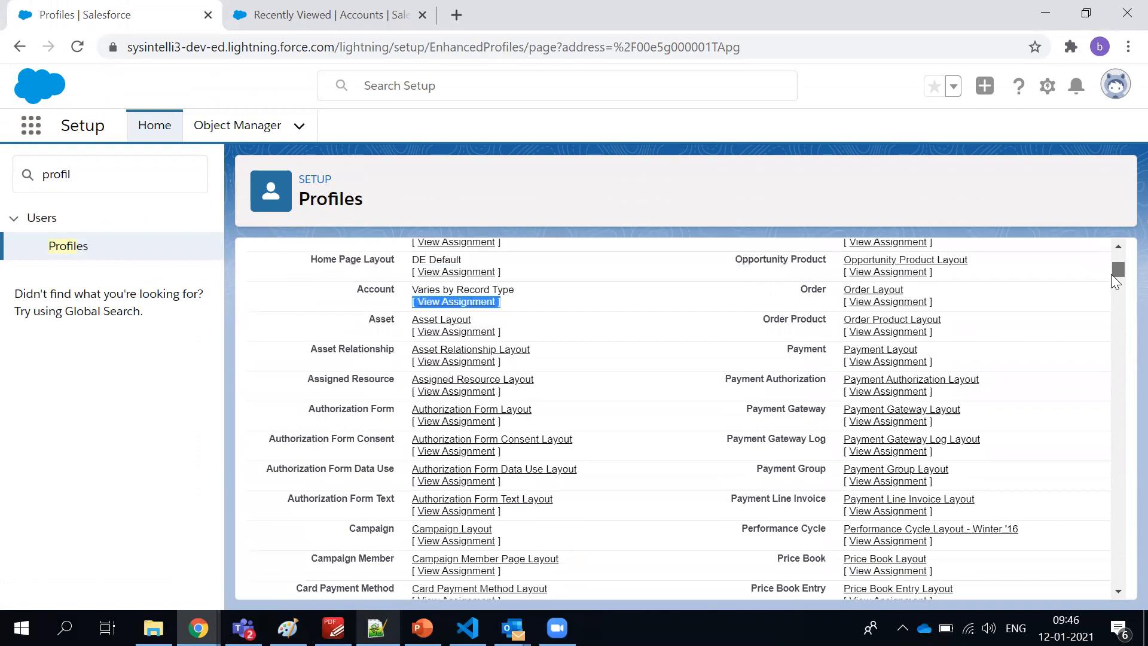
pyautogui.scroll(-20, 1109, 276)
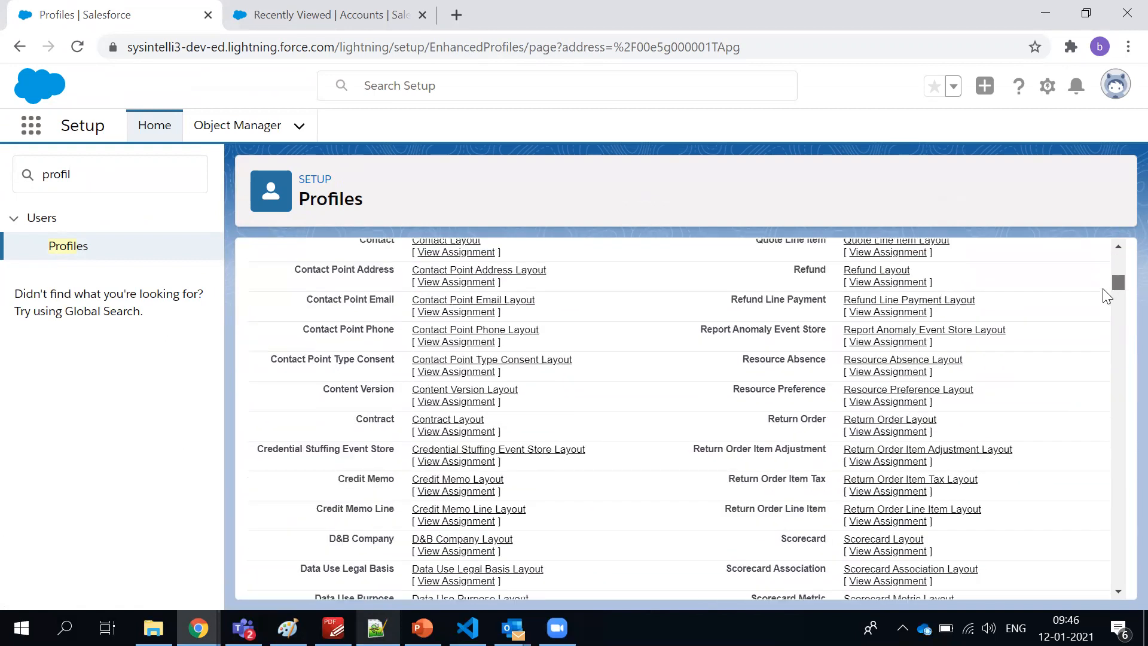
pyautogui.scroll(-11, 1112, 309)
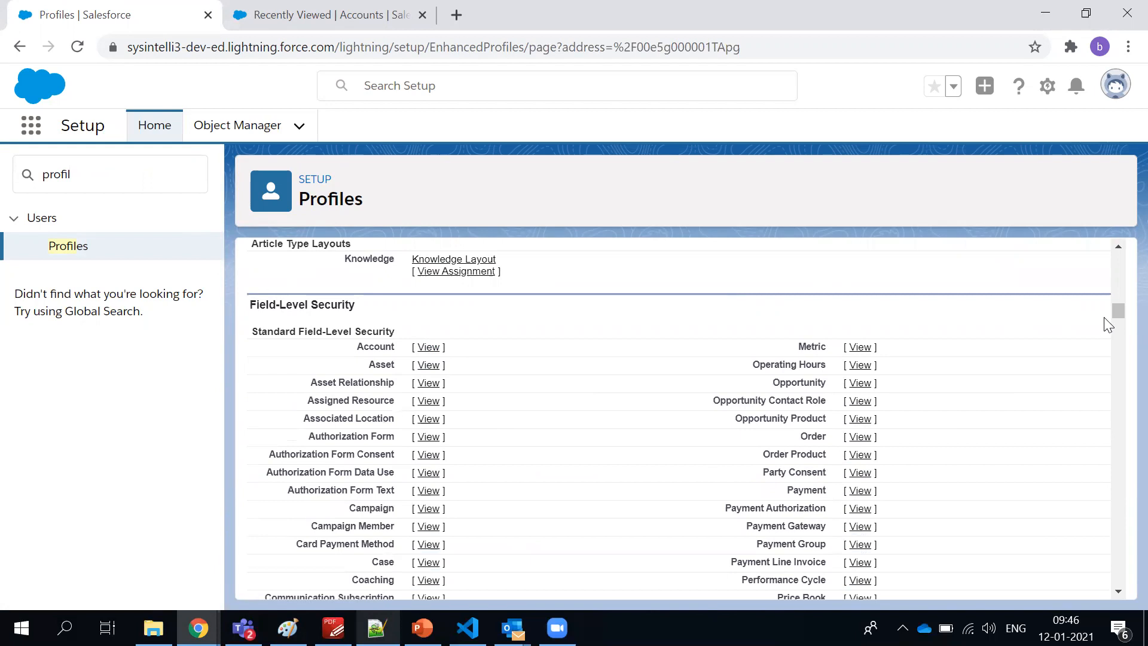
# - Review the profile's Custom App Settings, the Accounts entry under Tab Settings, and the Record Type Settings
pyautogui.moveTo(1119, 312); pyautogui.dragTo(1121, 344)
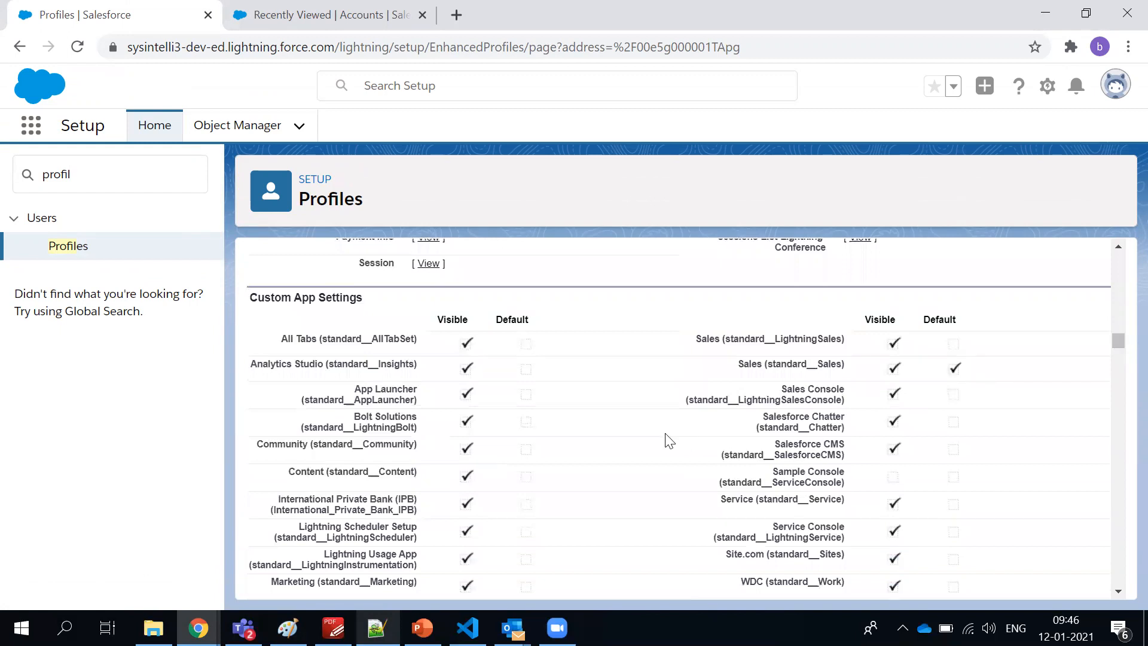
pyautogui.moveTo(259, 365); pyautogui.dragTo(784, 556)
pyautogui.click(784, 556)
pyautogui.moveTo(1120, 342); pyautogui.dragTo(1117, 353)
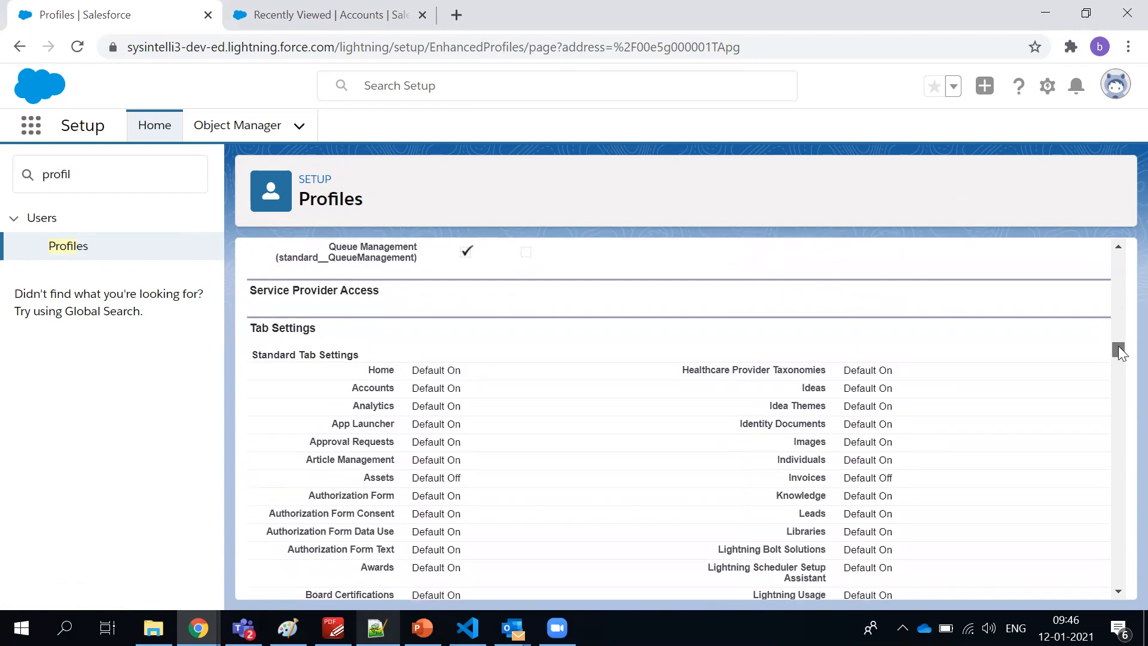
pyautogui.doubleClick(379, 388)
pyautogui.tripleClick(415, 389)
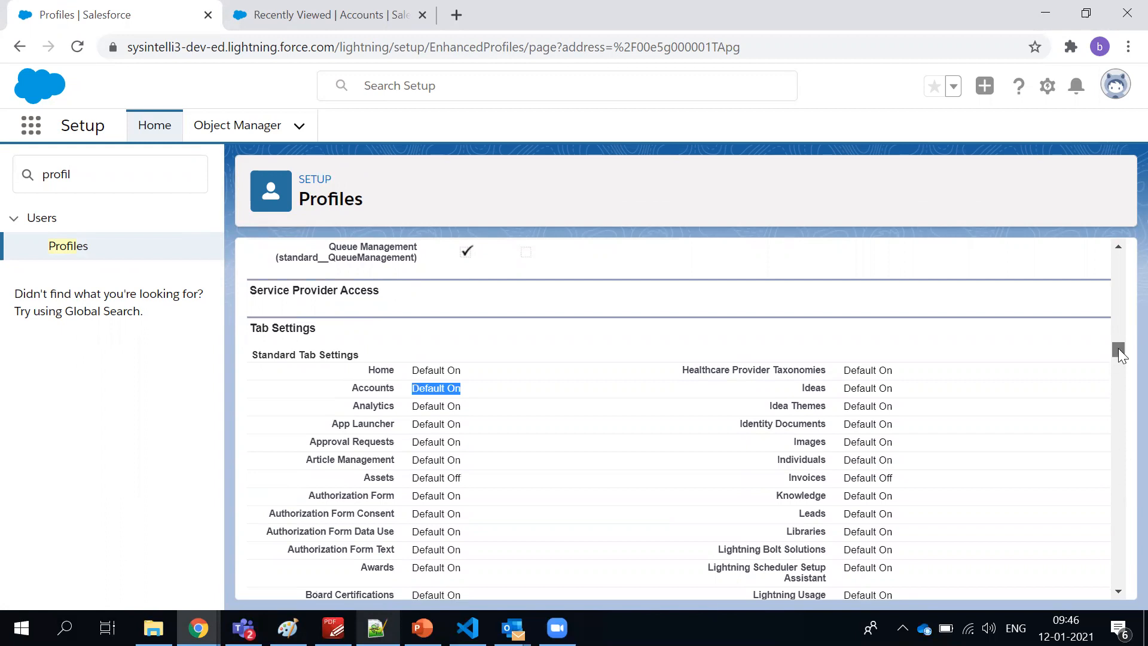
pyautogui.click(1118, 371)
pyautogui.moveTo(1120, 370)
pyautogui.mouseDown()
pyautogui.moveTo(1120, 395)
pyautogui.moveTo(1119, 381)
pyautogui.mouseUp()
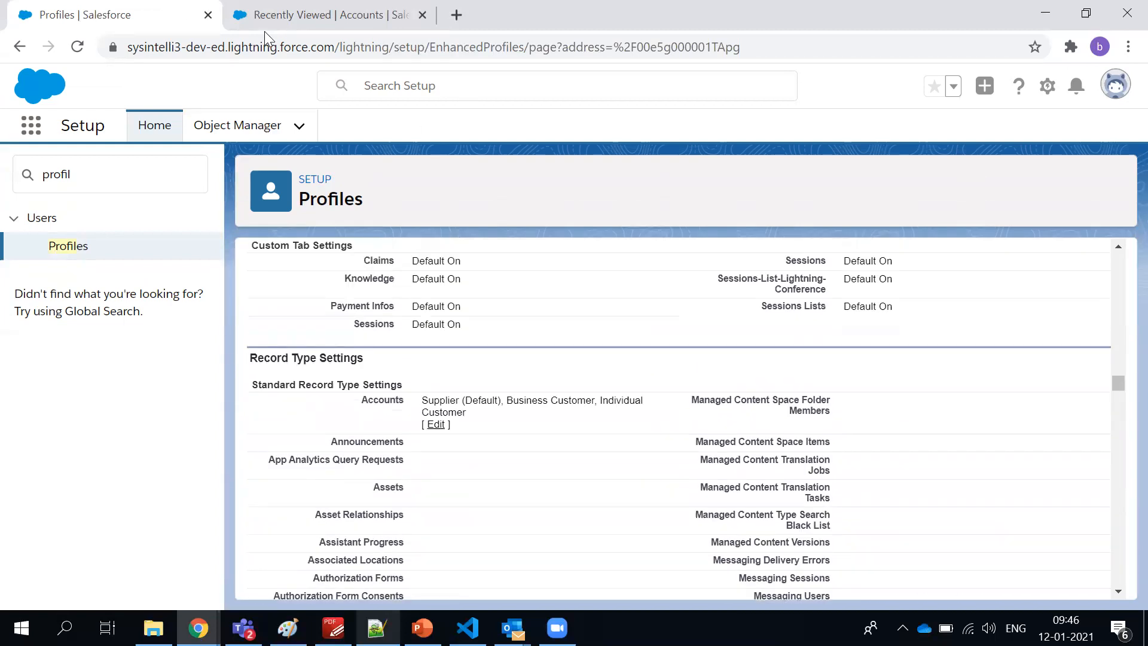
# - Start a new account from the Accounts list and examine the record types offered for it
pyautogui.click(277, 18)
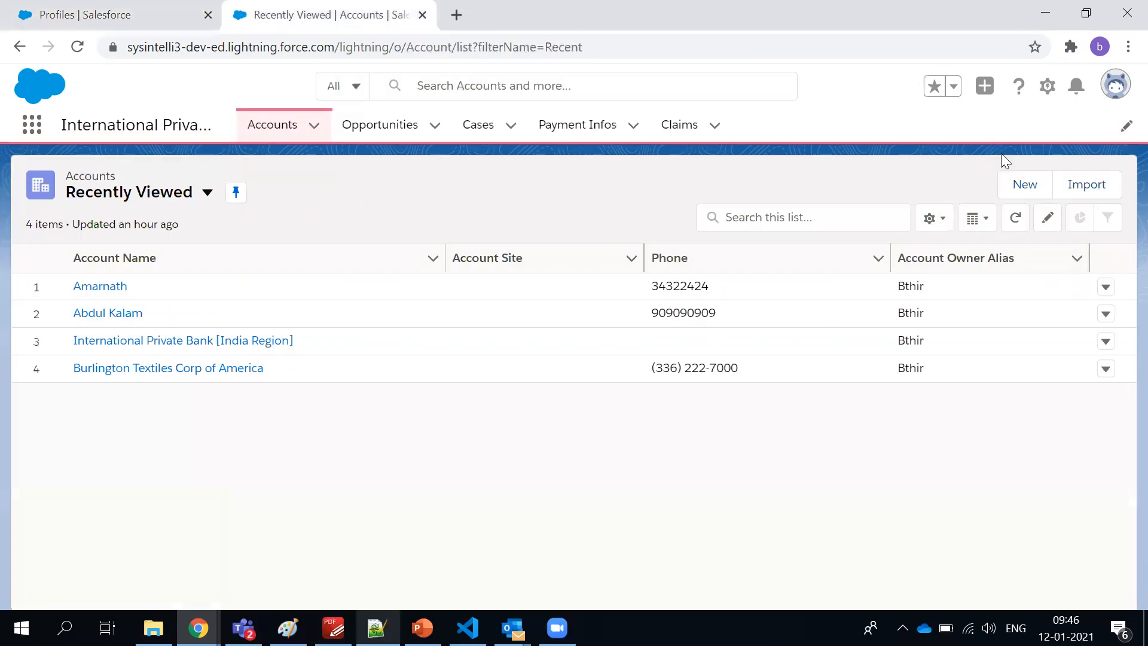
pyautogui.click(1030, 194)
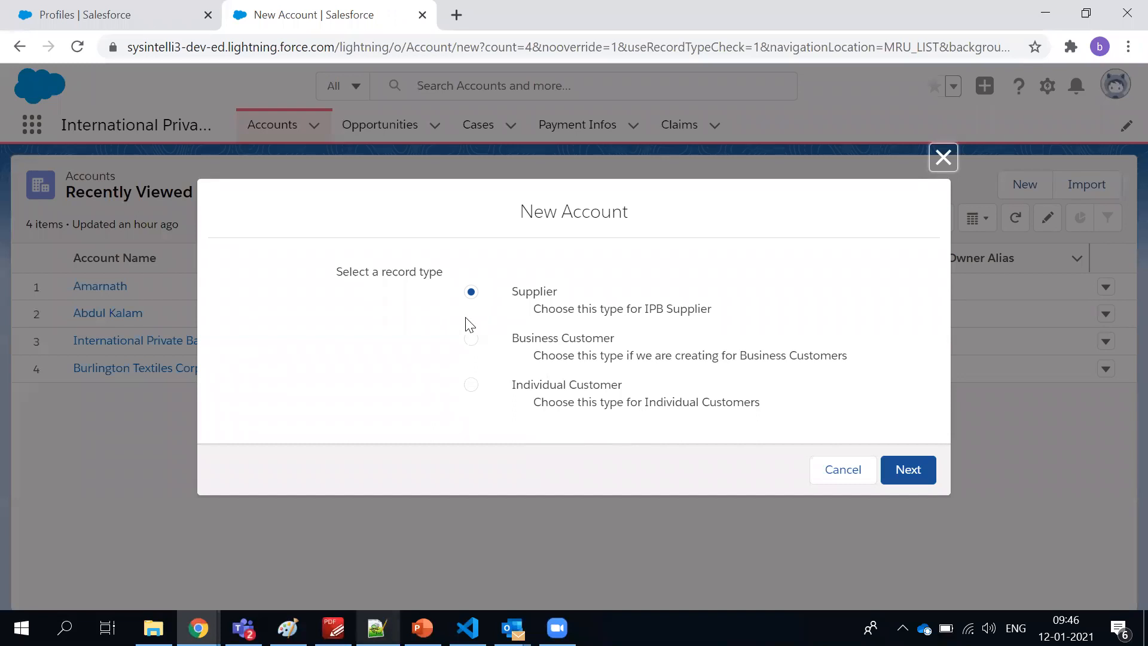
pyautogui.moveTo(343, 273); pyautogui.dragTo(766, 405)
pyautogui.click(636, 435)
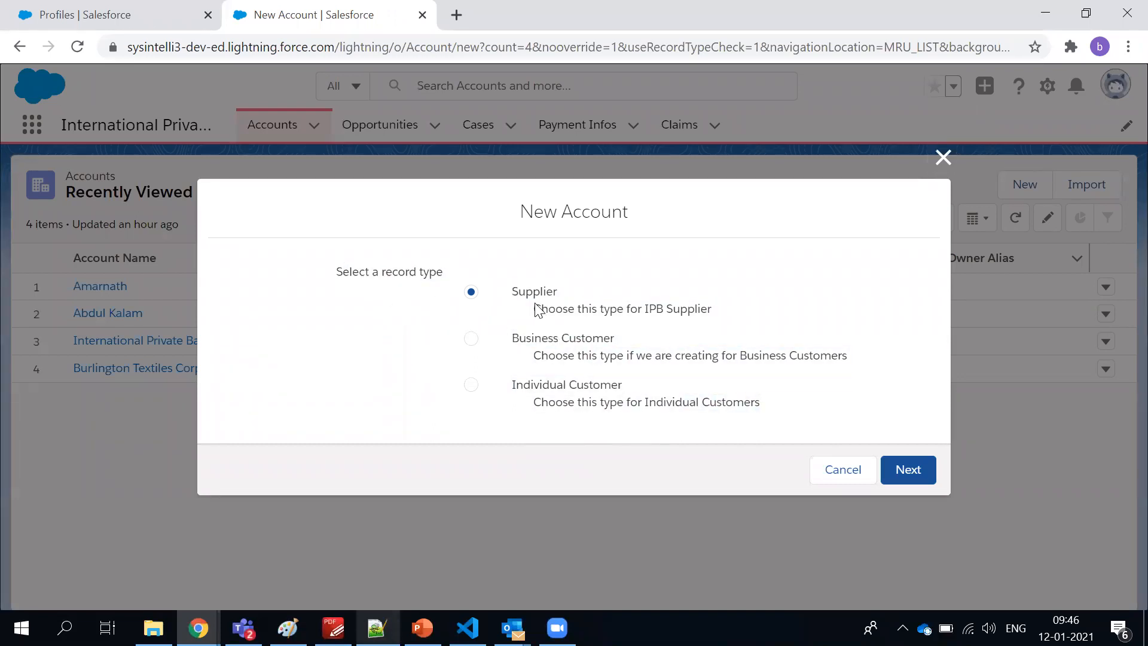
# - View the new account form for the Business Customer record type and close it without saving
pyautogui.click(530, 342)
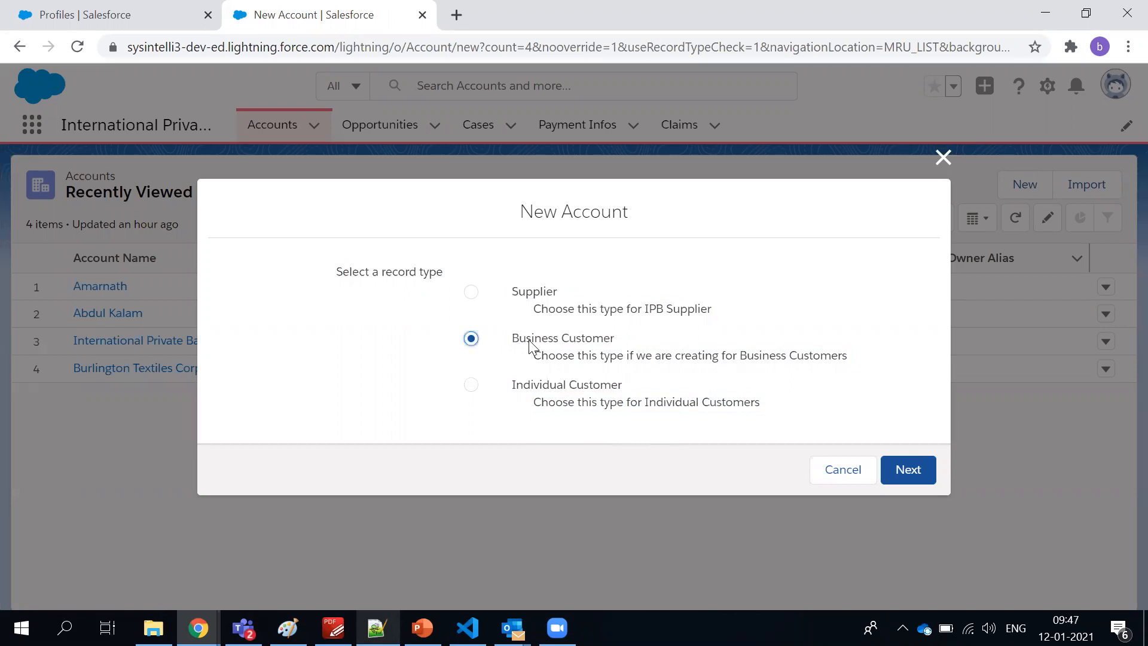
pyautogui.click(912, 469)
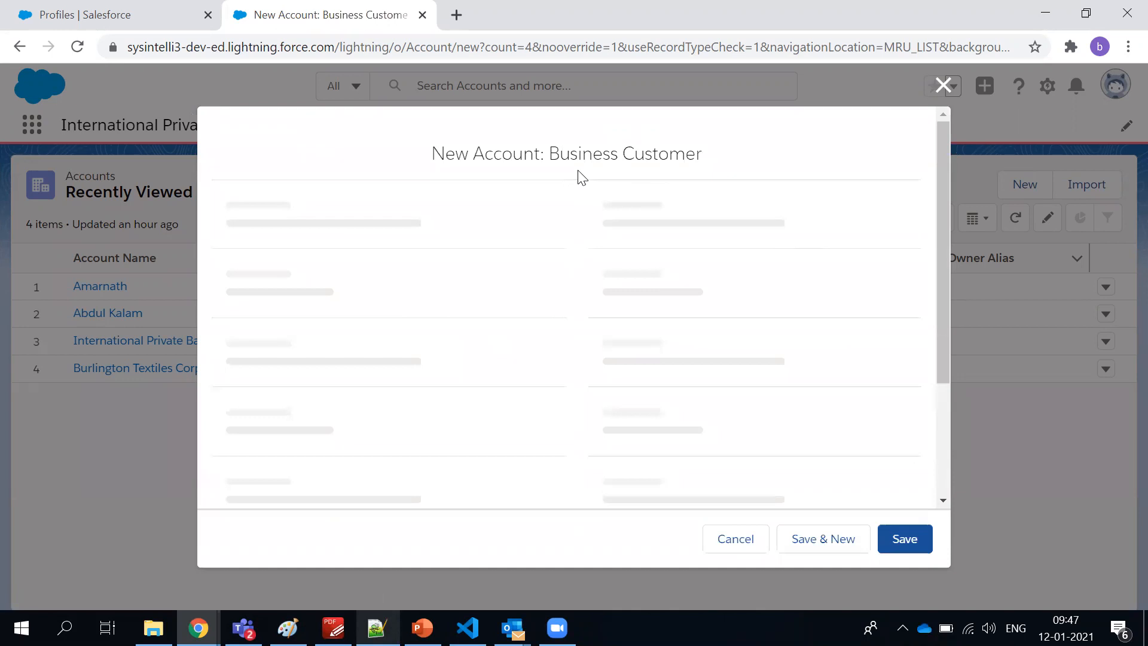
pyautogui.moveTo(548, 154); pyautogui.dragTo(723, 151)
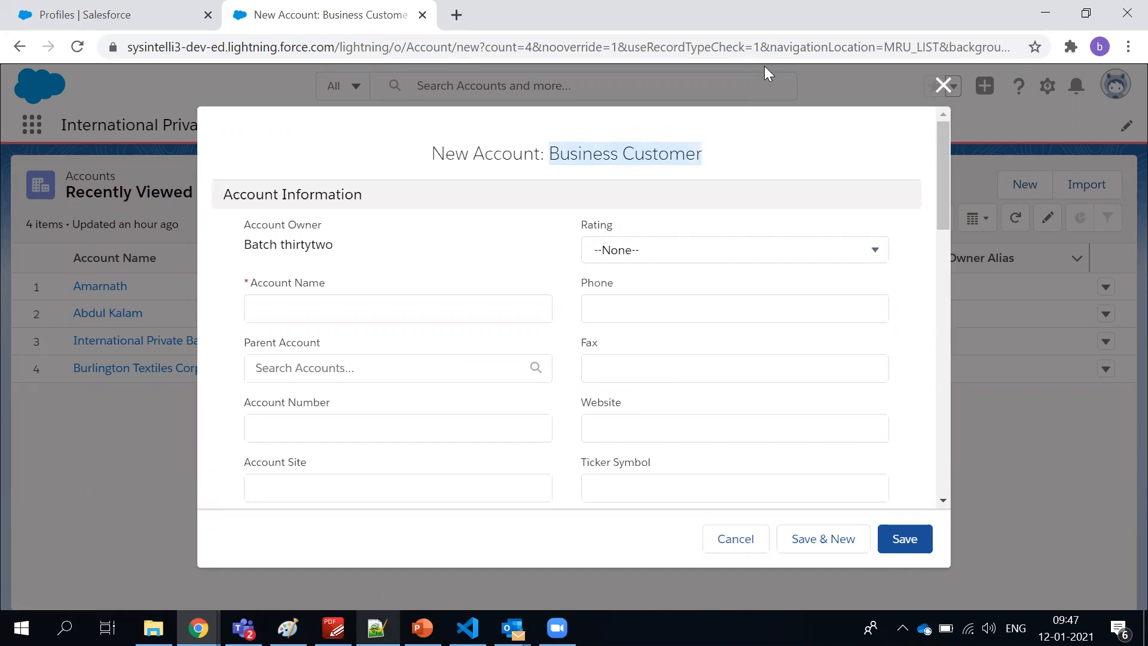
pyautogui.click(941, 85)
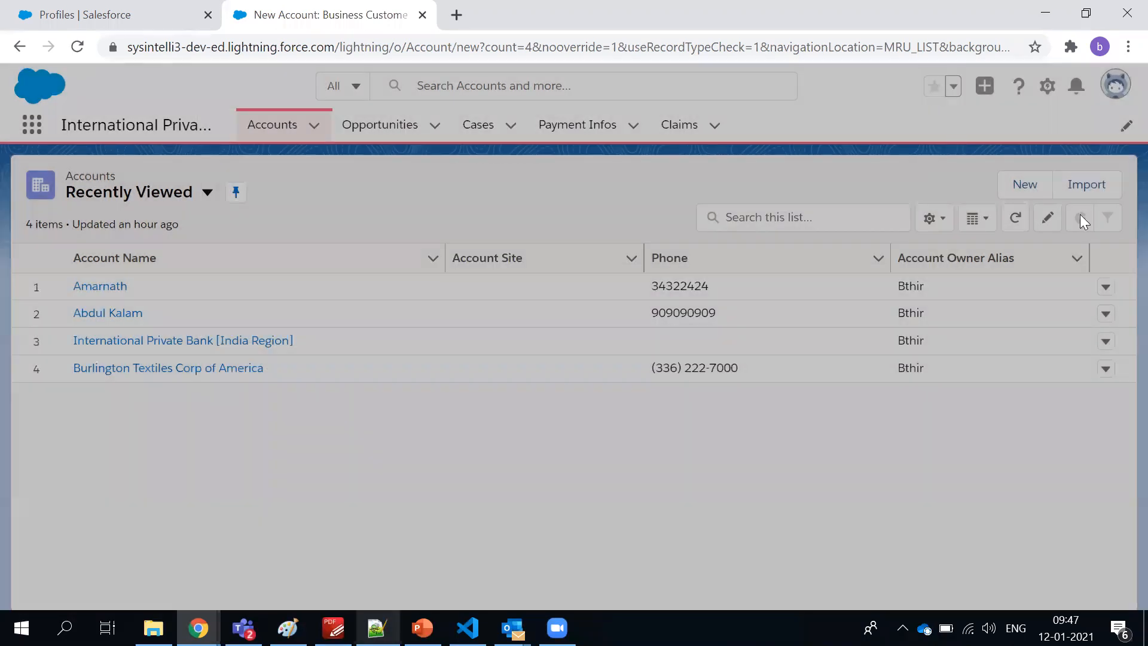
# - Start a new account from the Accounts list, examine the offered record types, and open the form for the Supplier record type
pyautogui.click(1033, 185)
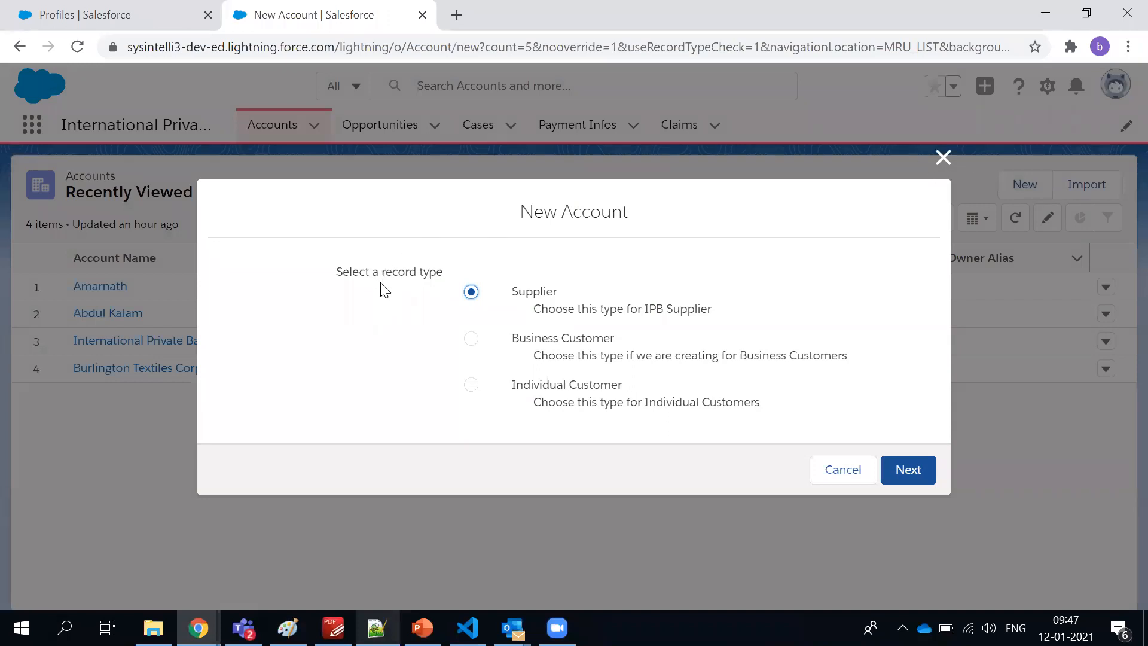
pyautogui.moveTo(381, 276); pyautogui.dragTo(463, 278)
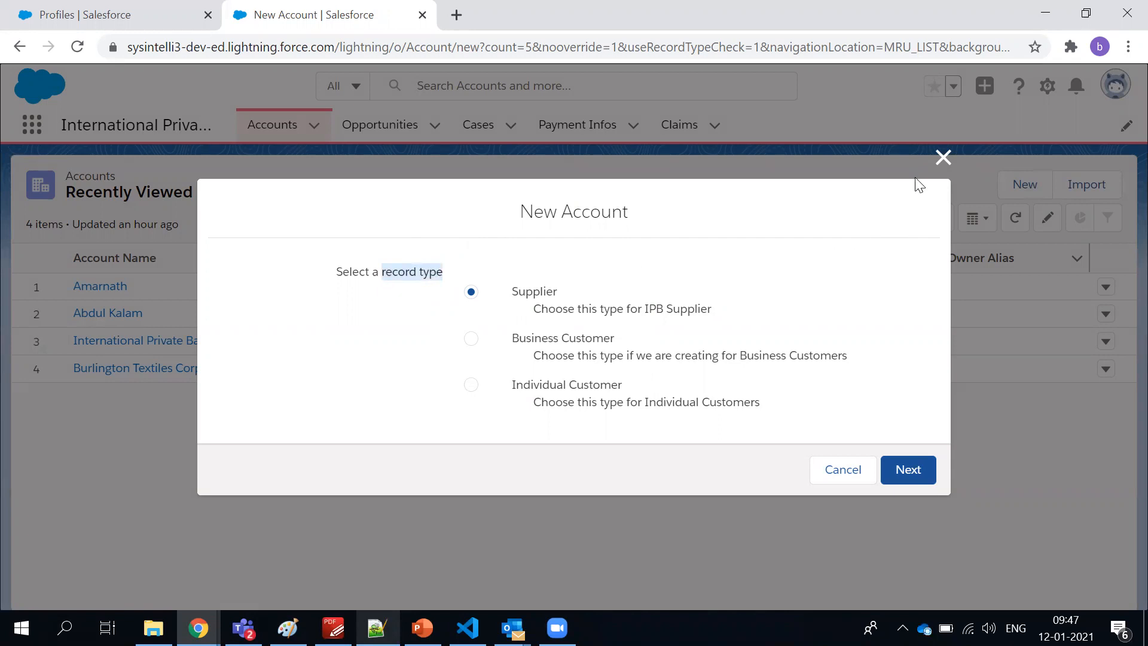
pyautogui.click(942, 159)
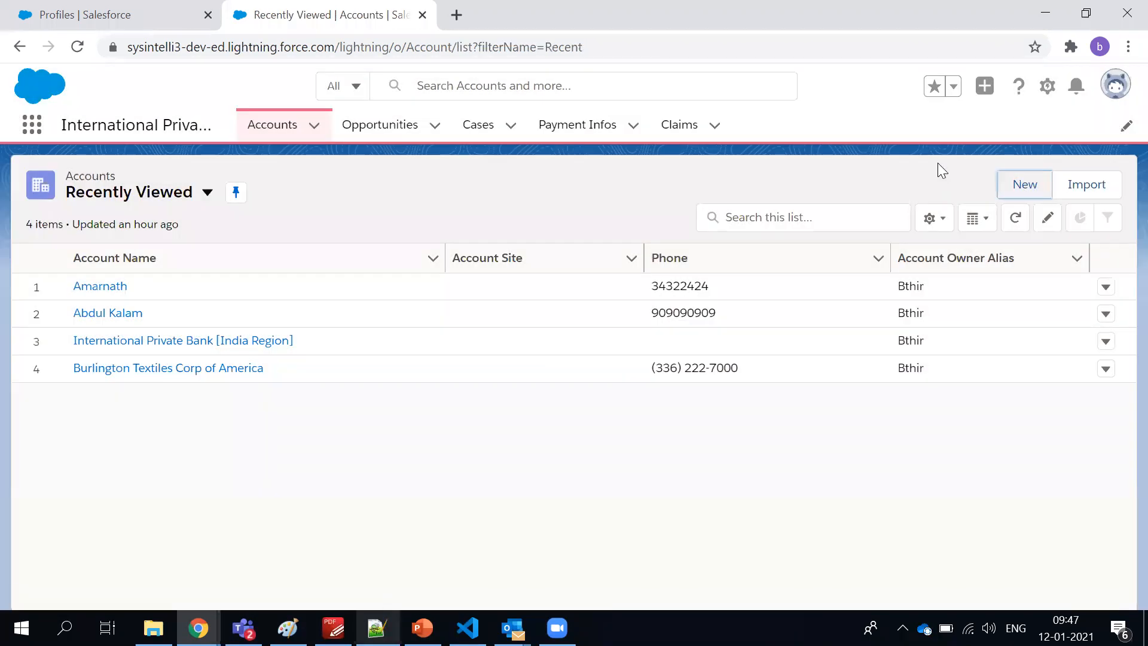
pyautogui.click(1040, 190)
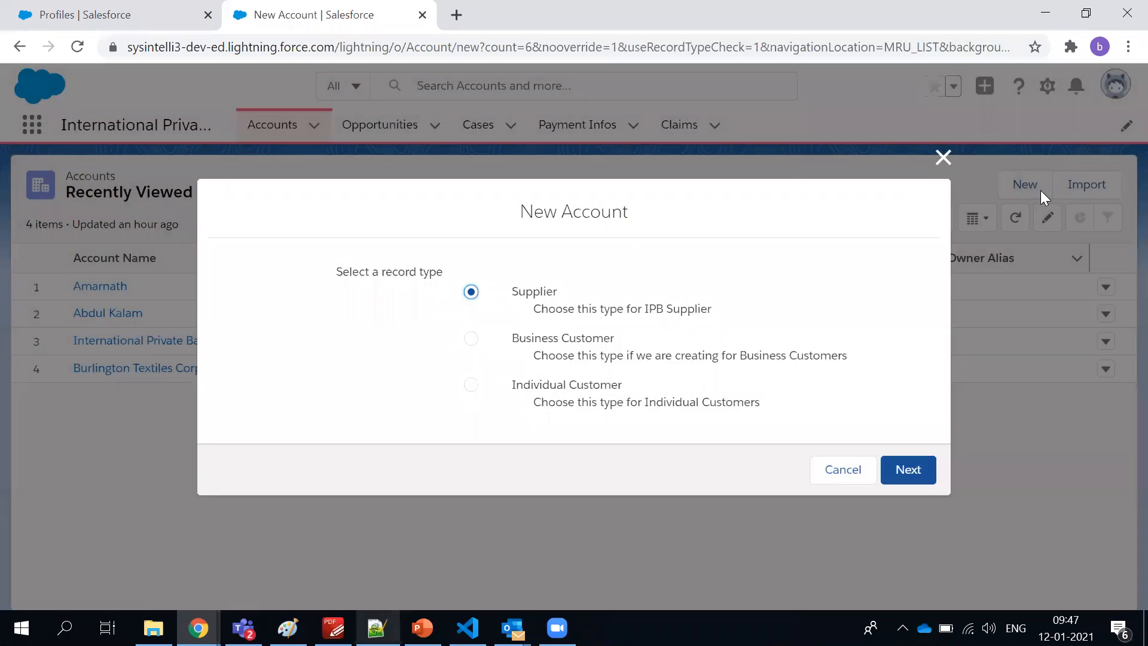
pyautogui.moveTo(779, 411); pyautogui.dragTo(404, 292)
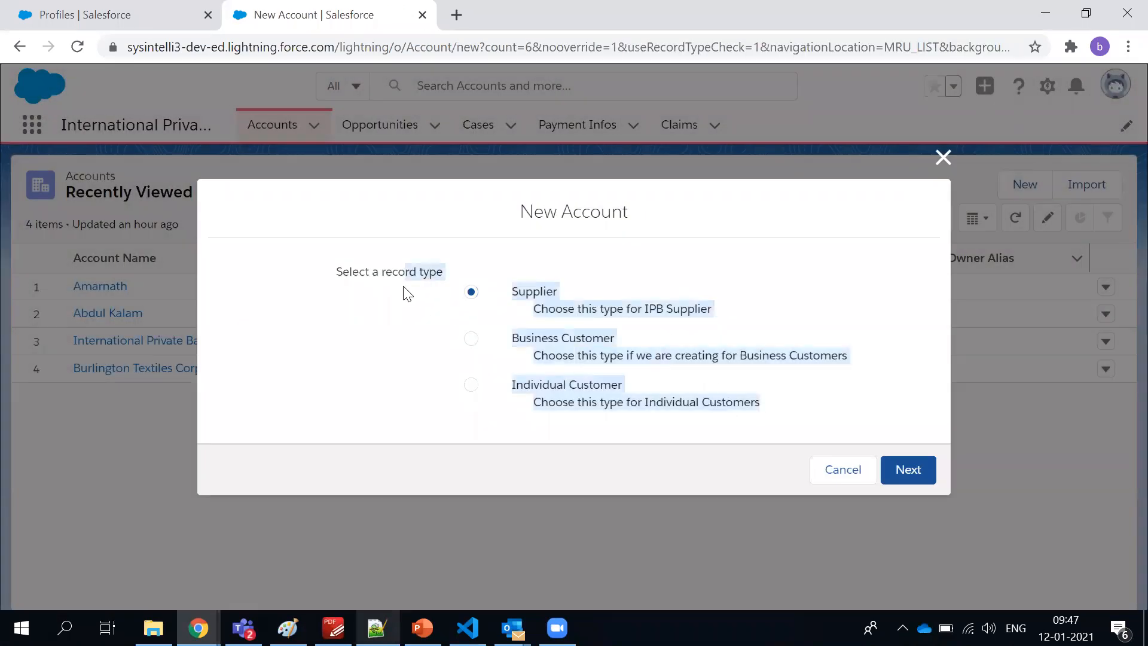
pyautogui.click(442, 315)
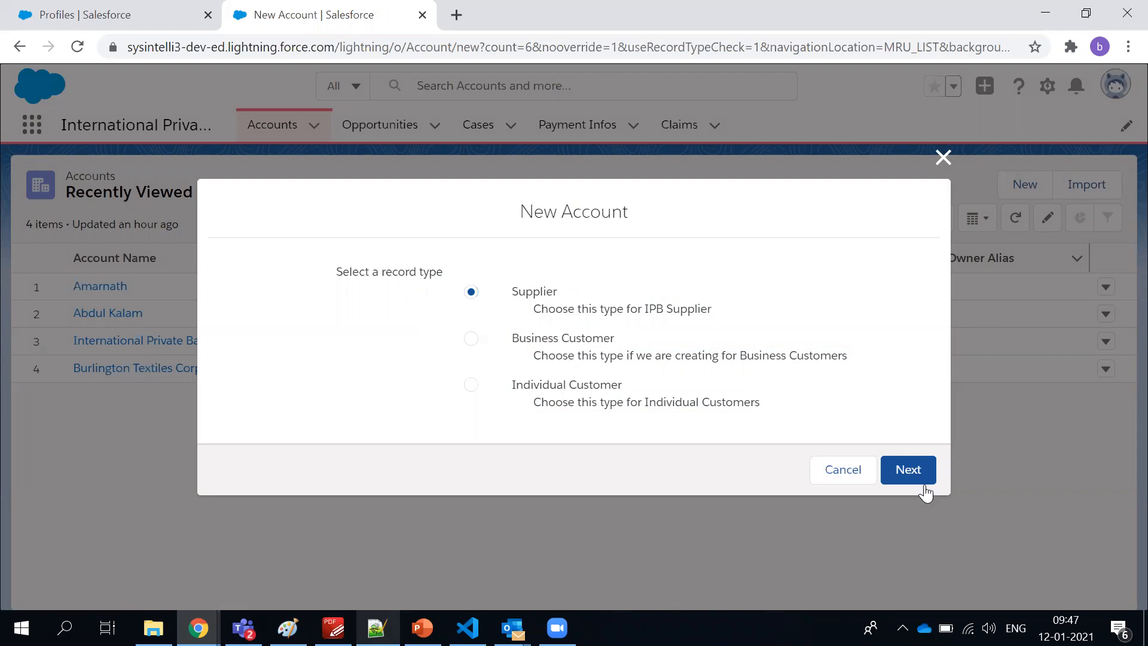
pyautogui.click(909, 476)
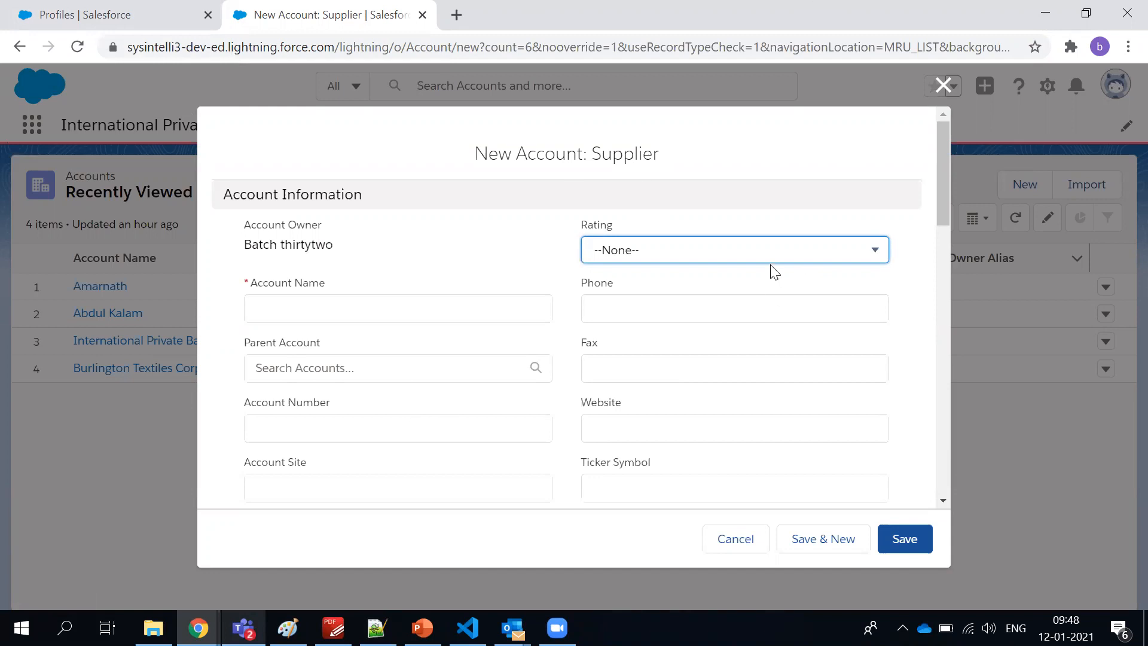
# - Open the PT1 profile's record type settings for Accounts for editing and review the available and selected record types
pyautogui.click(114, 13)
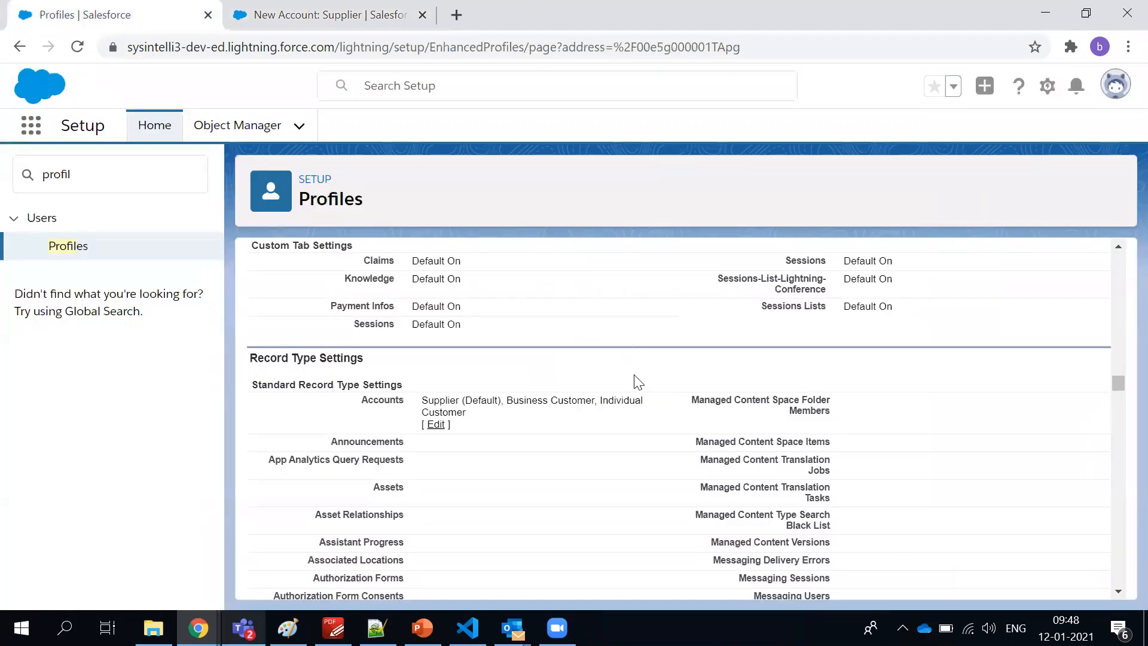
pyautogui.scroll(-1, 635, 382)
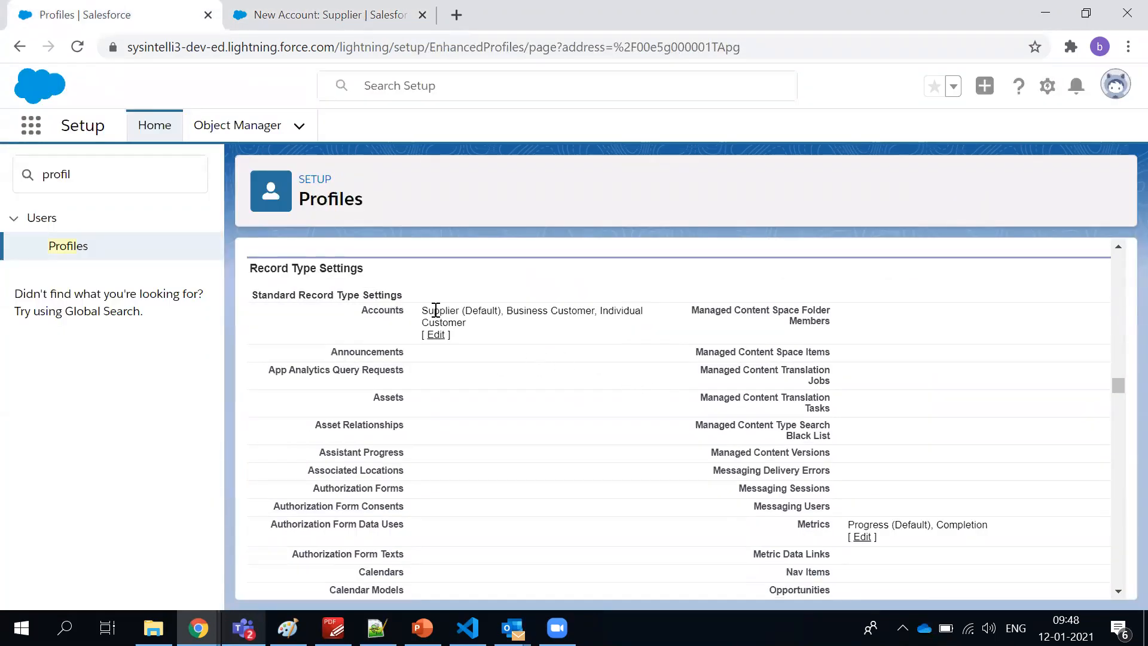
pyautogui.moveTo(425, 312); pyautogui.dragTo(623, 312)
pyautogui.click(436, 336)
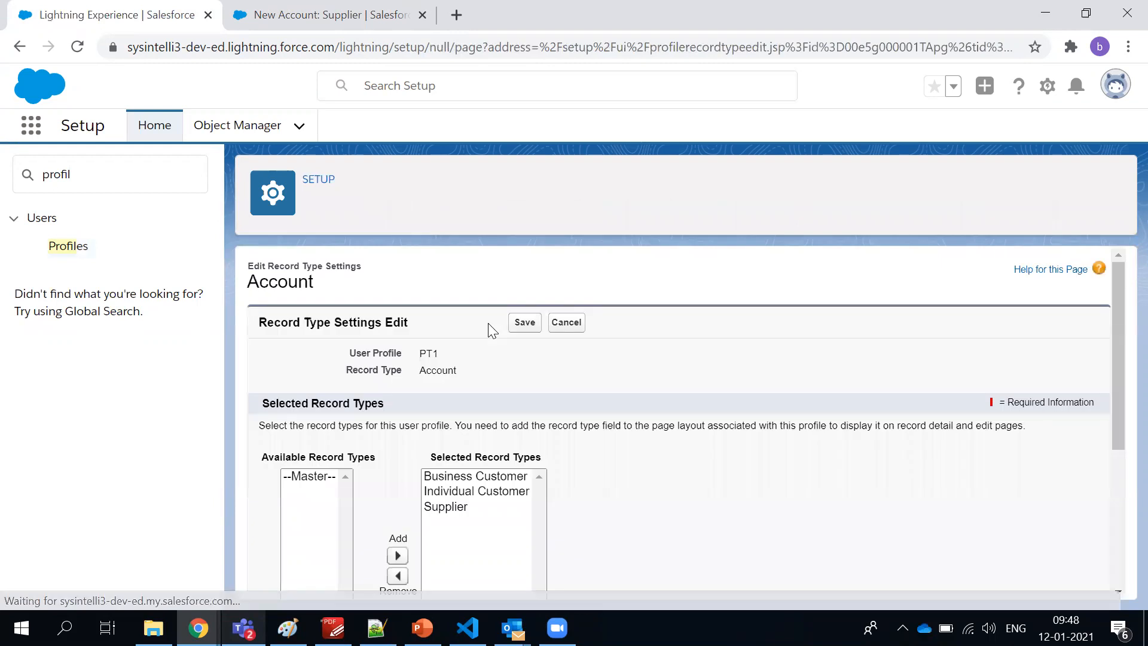
pyautogui.scroll(-1, 487, 323)
pyautogui.scroll(1, 490, 323)
pyautogui.scroll(1, 490, 326)
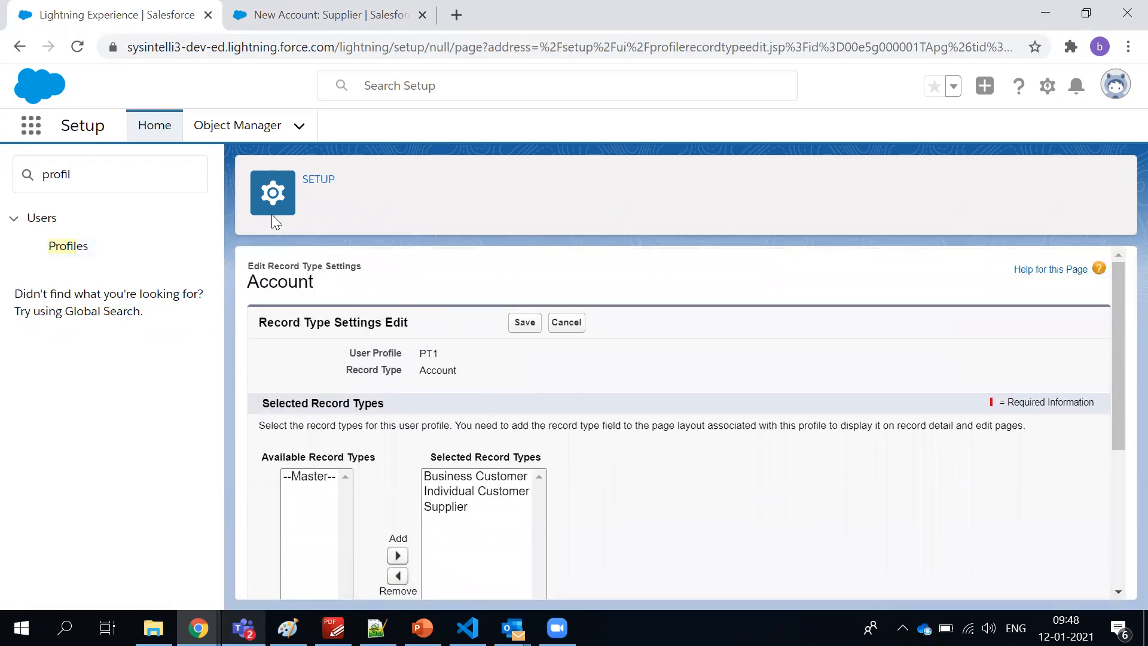
pyautogui.scroll(-2, 433, 371)
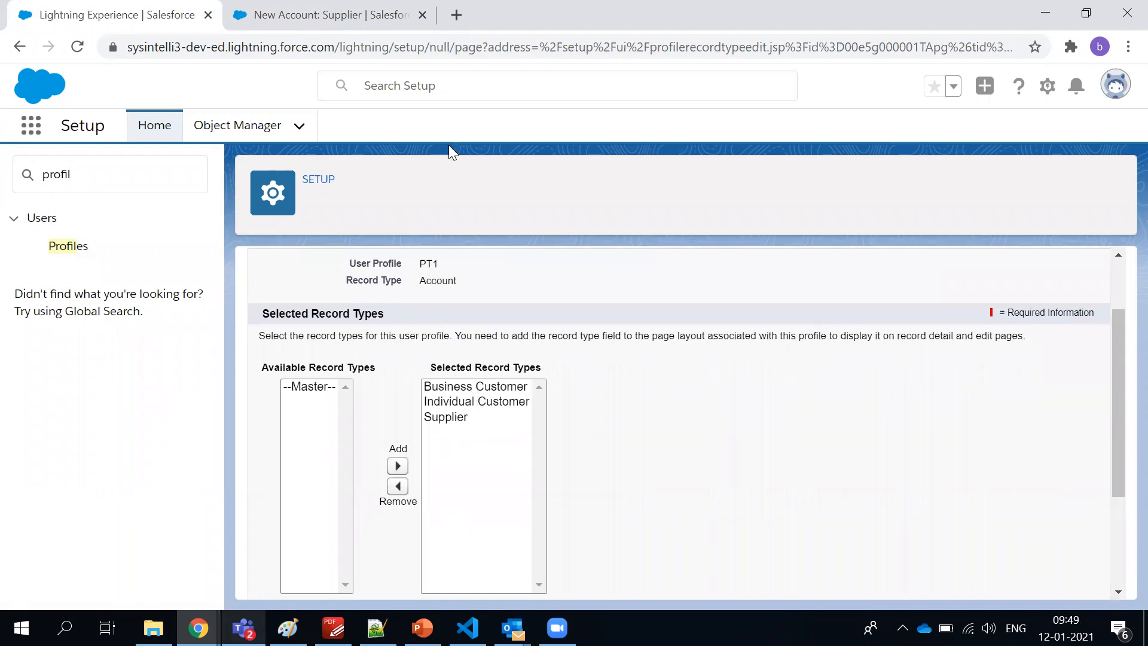
# - Close the Supplier form, start another new account, and compare its record type choices with the PT1 profile's Selected Record Types
pyautogui.click(299, 15)
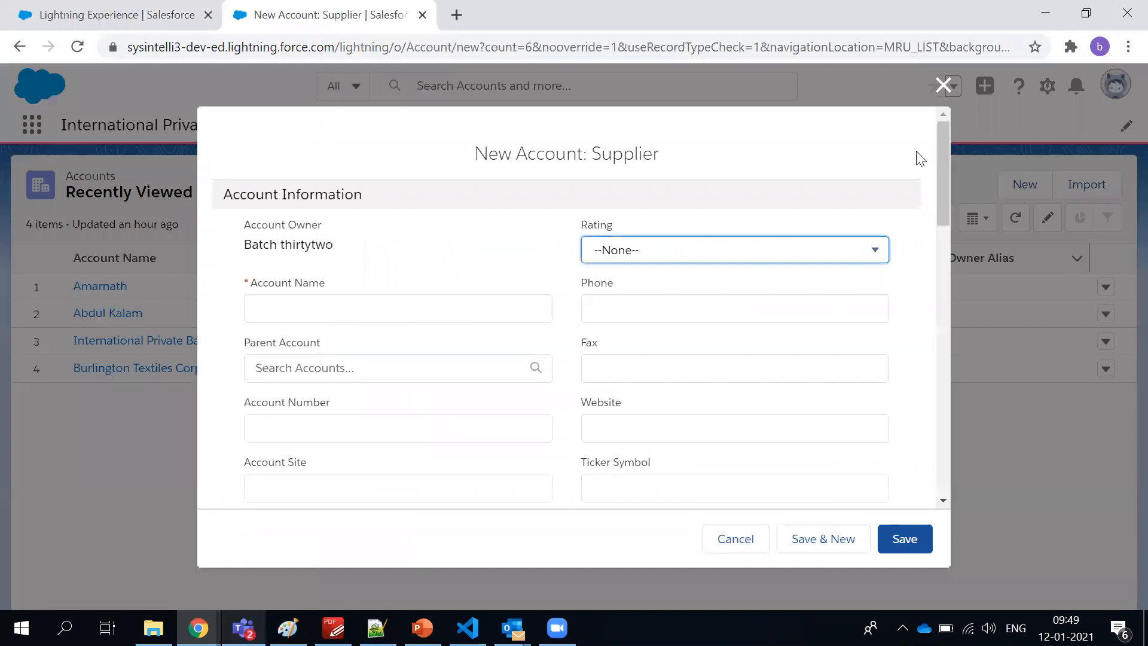
pyautogui.click(941, 84)
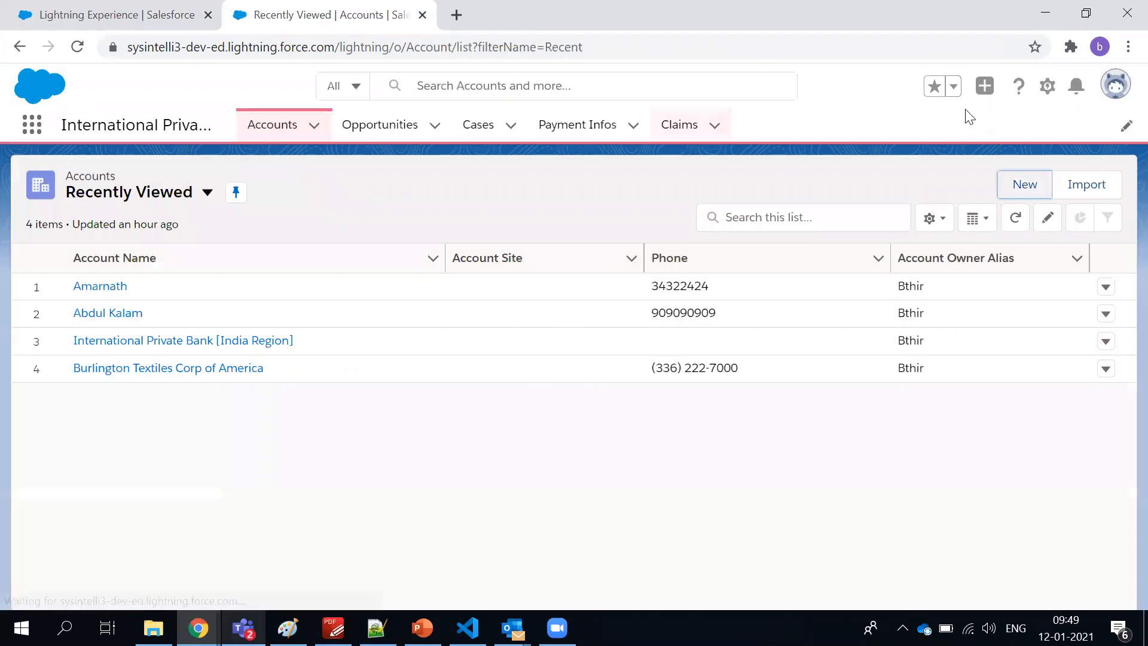
pyautogui.click(1009, 188)
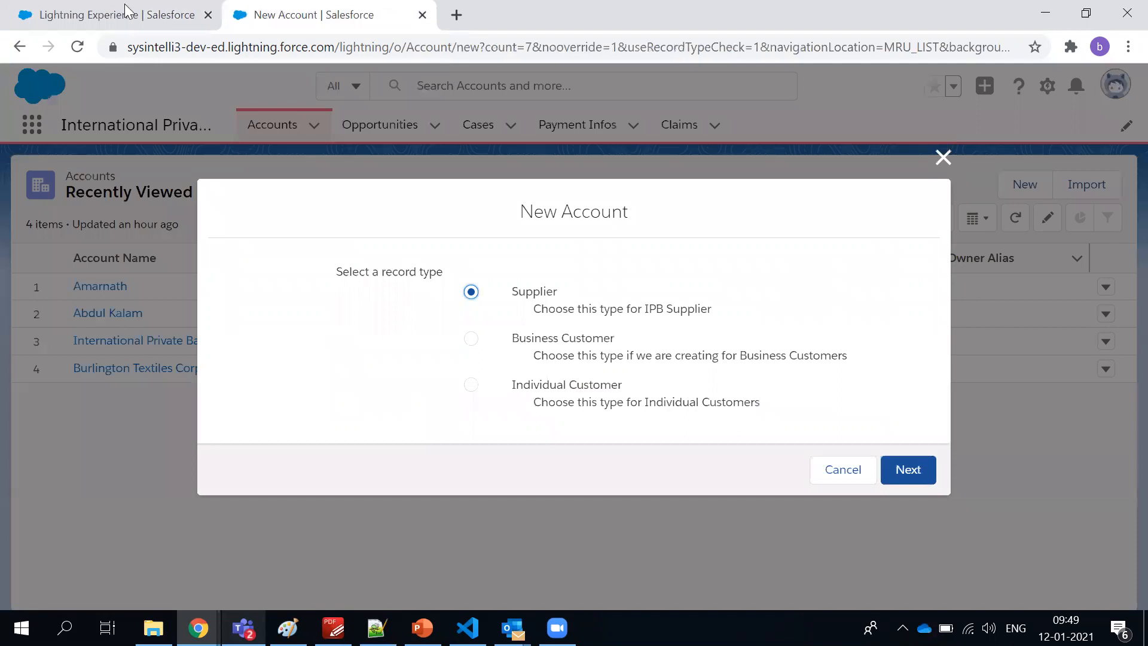
pyautogui.click(104, 7)
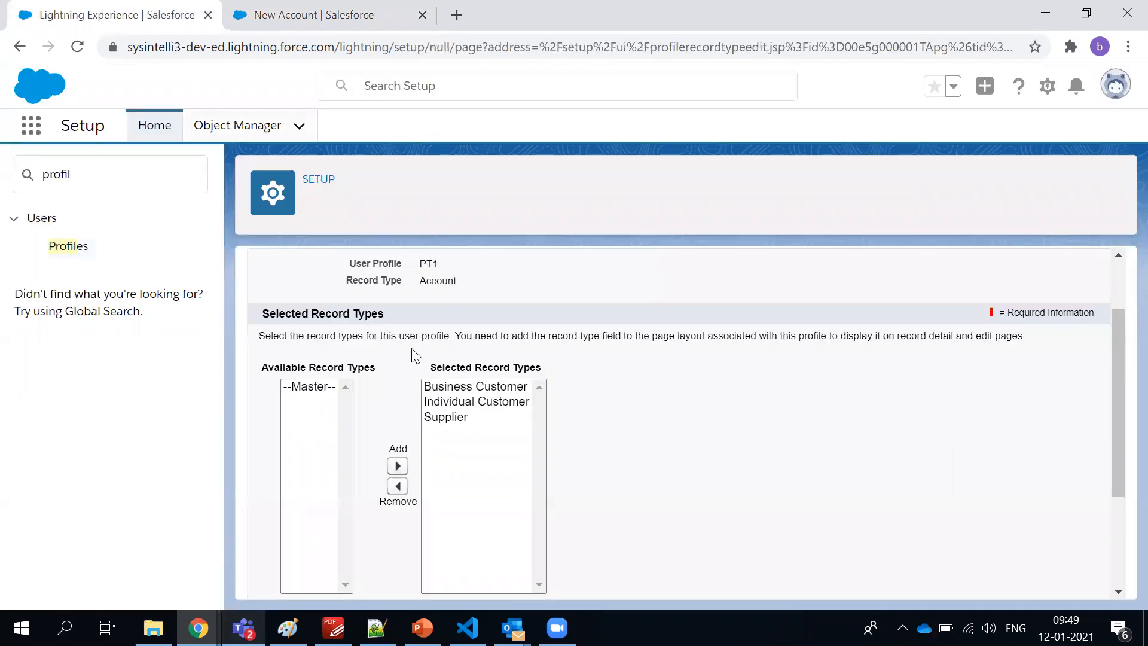
pyautogui.click(454, 390)
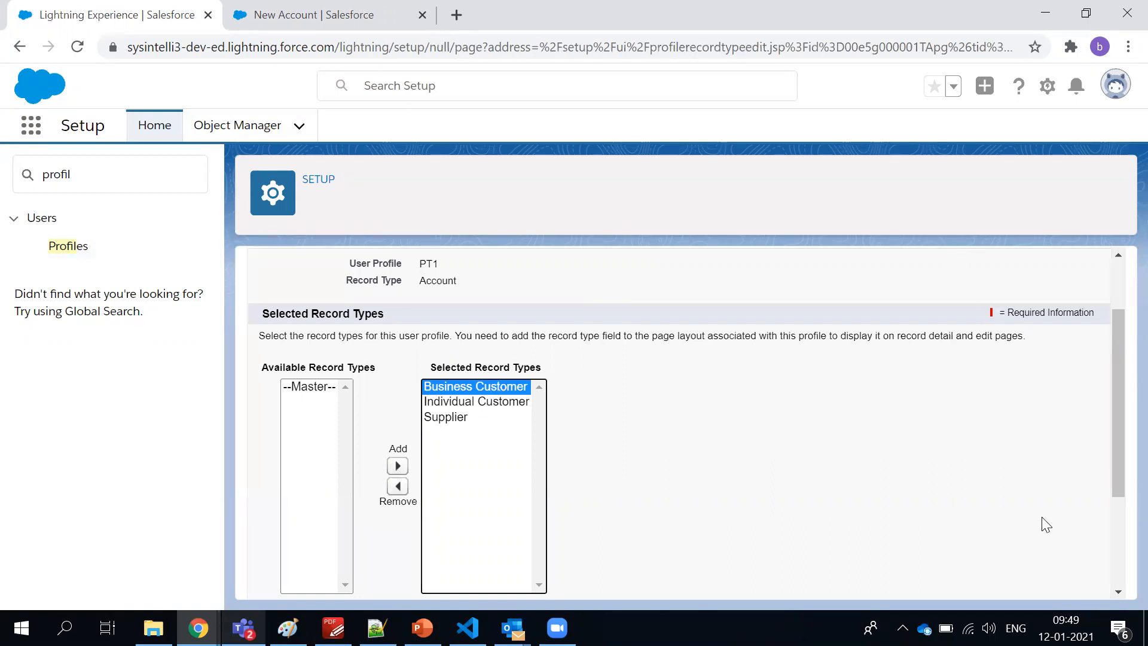
pyautogui.click(487, 402)
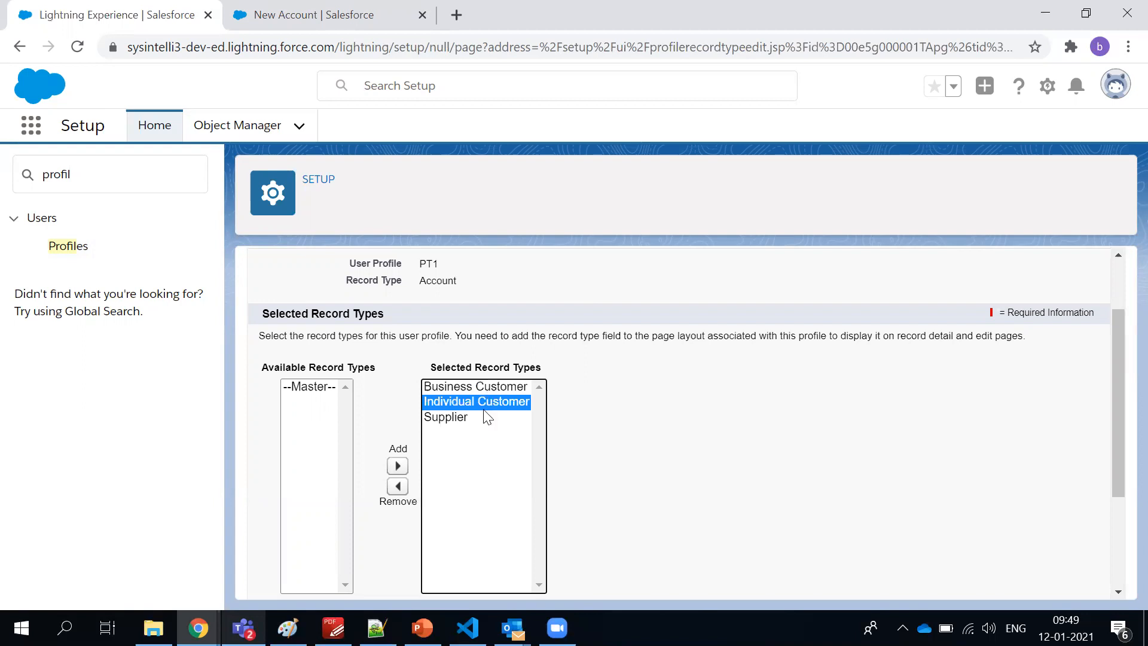
# - Close the new account's record type choice without saving and recheck the Account record types selected for the PT1 profile
pyautogui.click(281, 13)
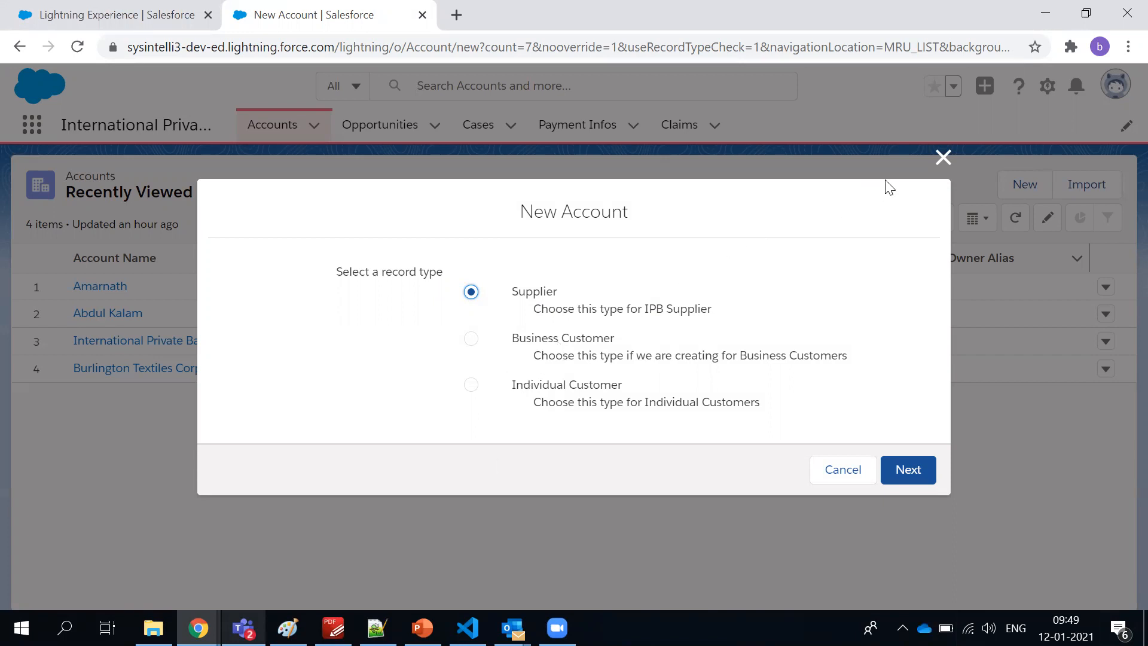
pyautogui.click(942, 158)
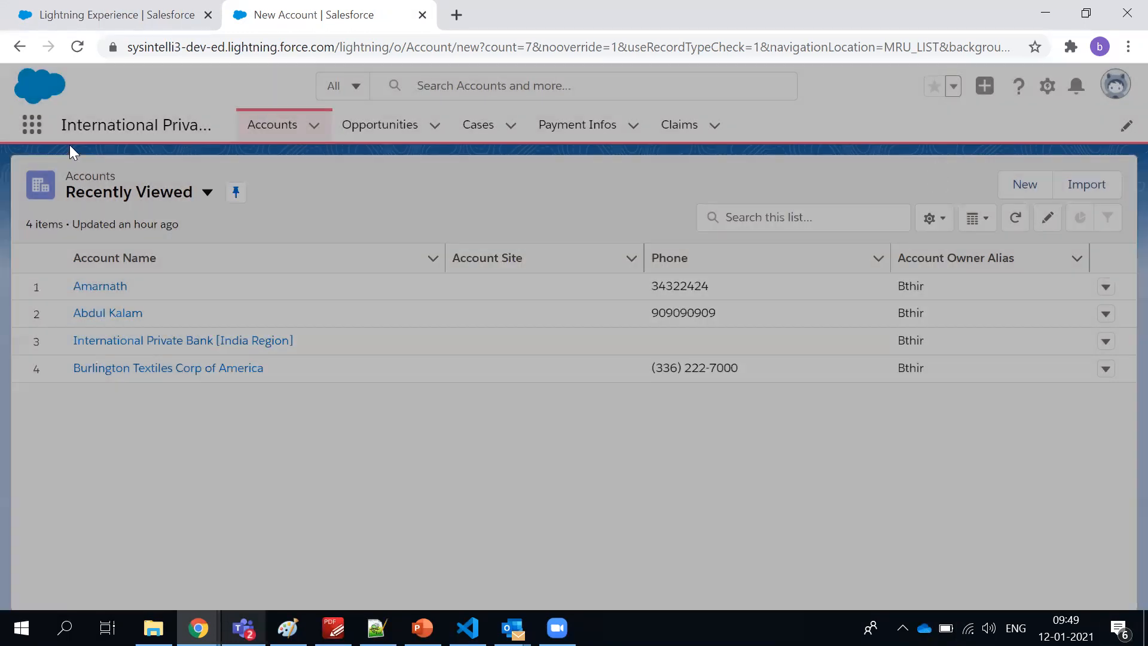
pyautogui.click(82, 18)
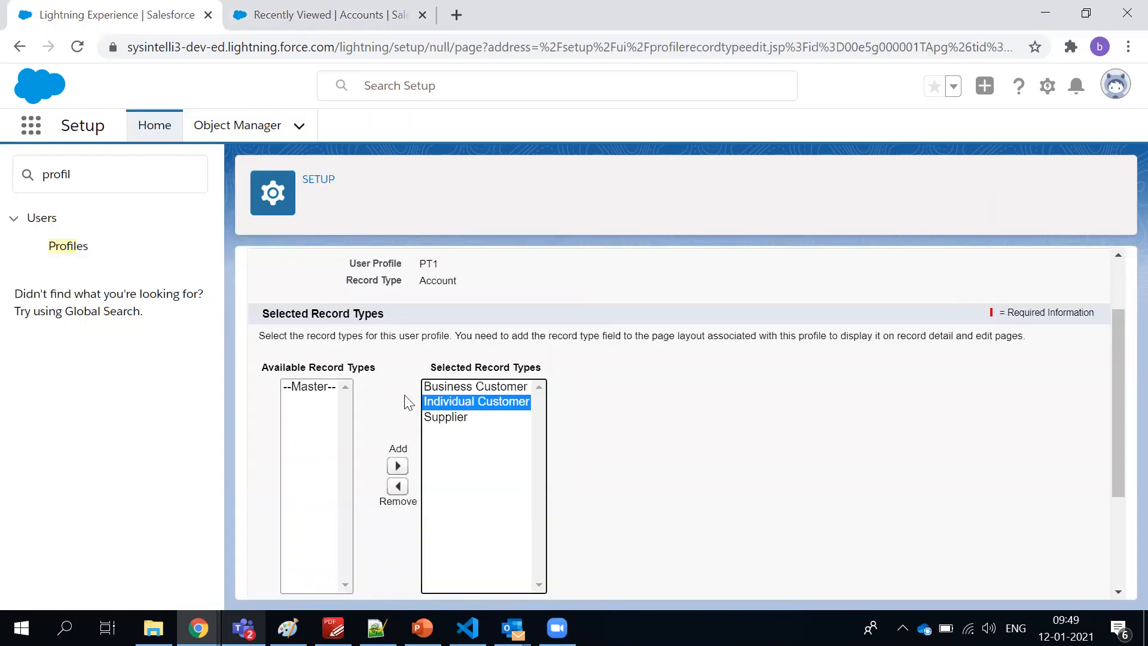
pyautogui.scroll(1, 368, 388)
pyautogui.scroll(-1, 367, 388)
# - View the full new account form for the Supplier record type and close it without saving
pyautogui.click(272, 23)
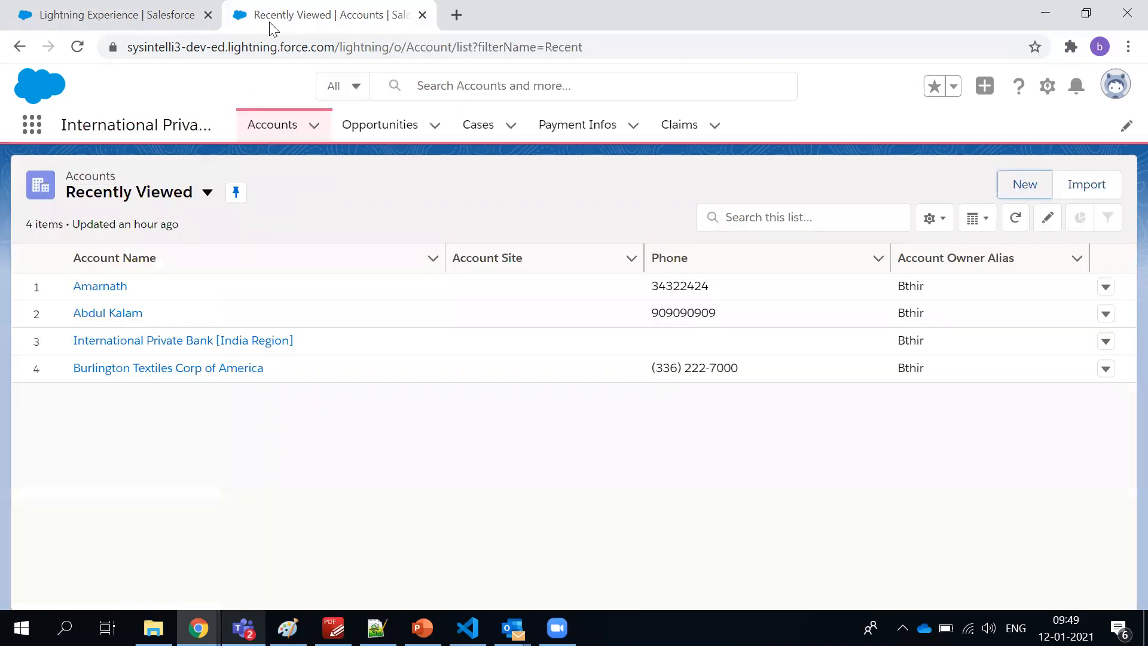
pyautogui.click(1008, 184)
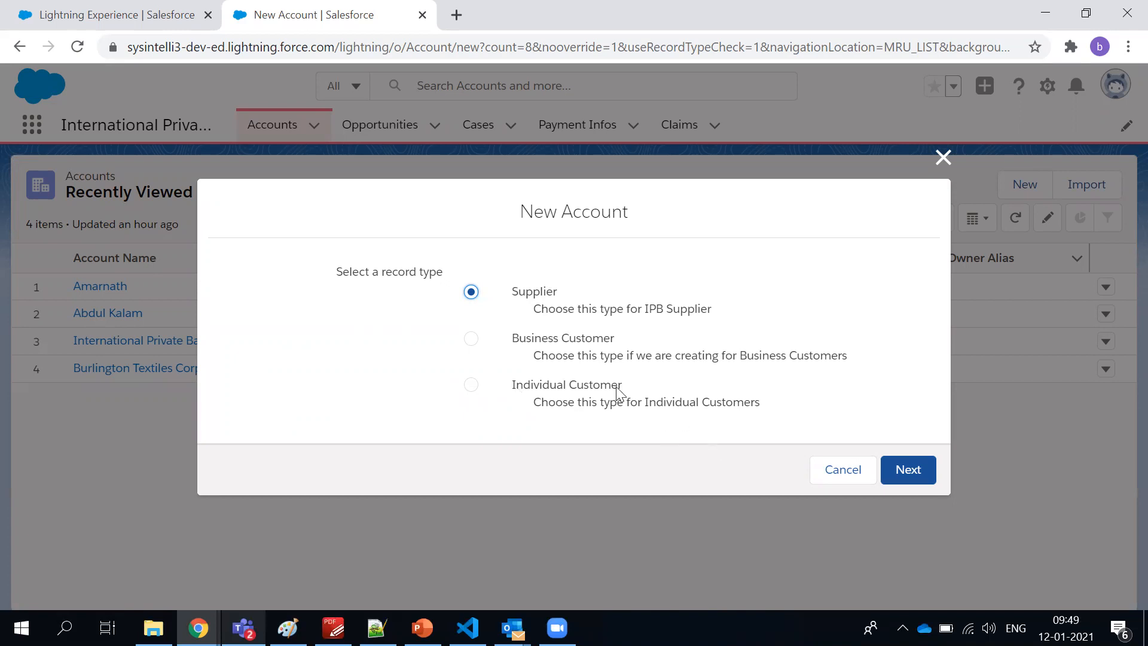
pyautogui.click(904, 471)
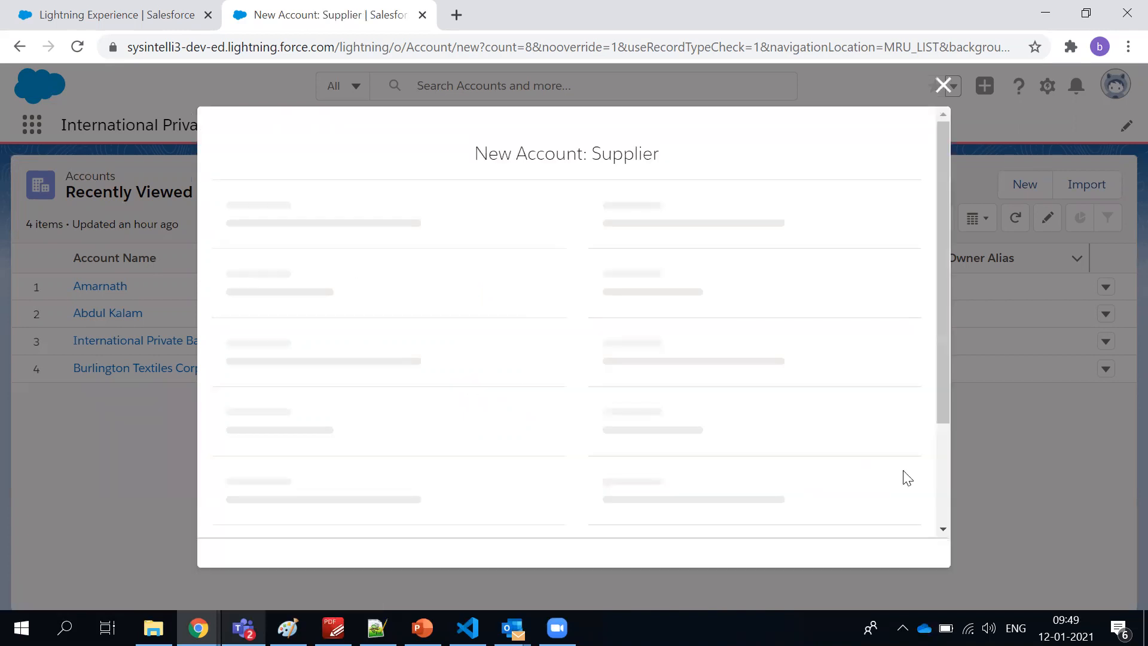
pyautogui.tripleClick(610, 154)
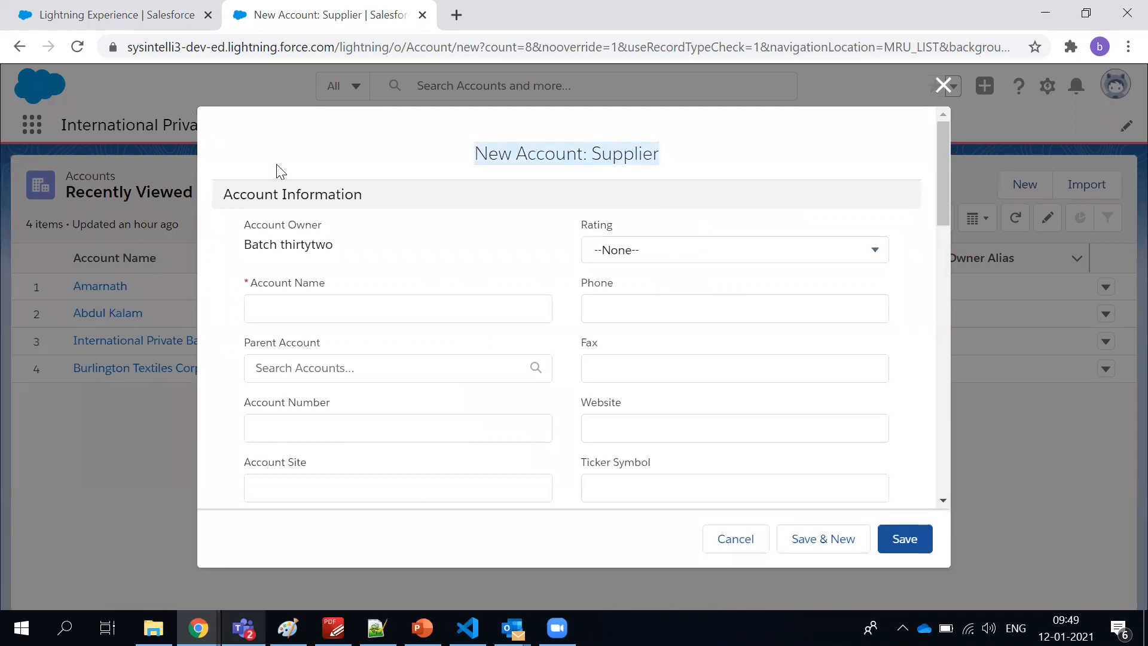
pyautogui.scroll(-15, 295, 243)
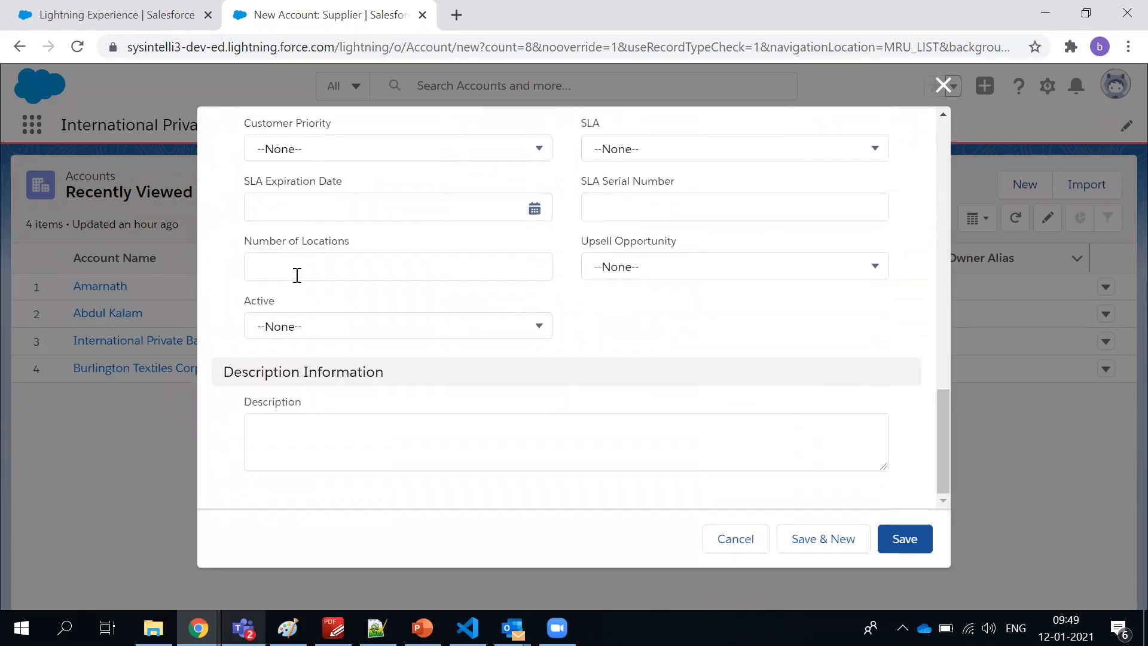
pyautogui.scroll(15, 299, 272)
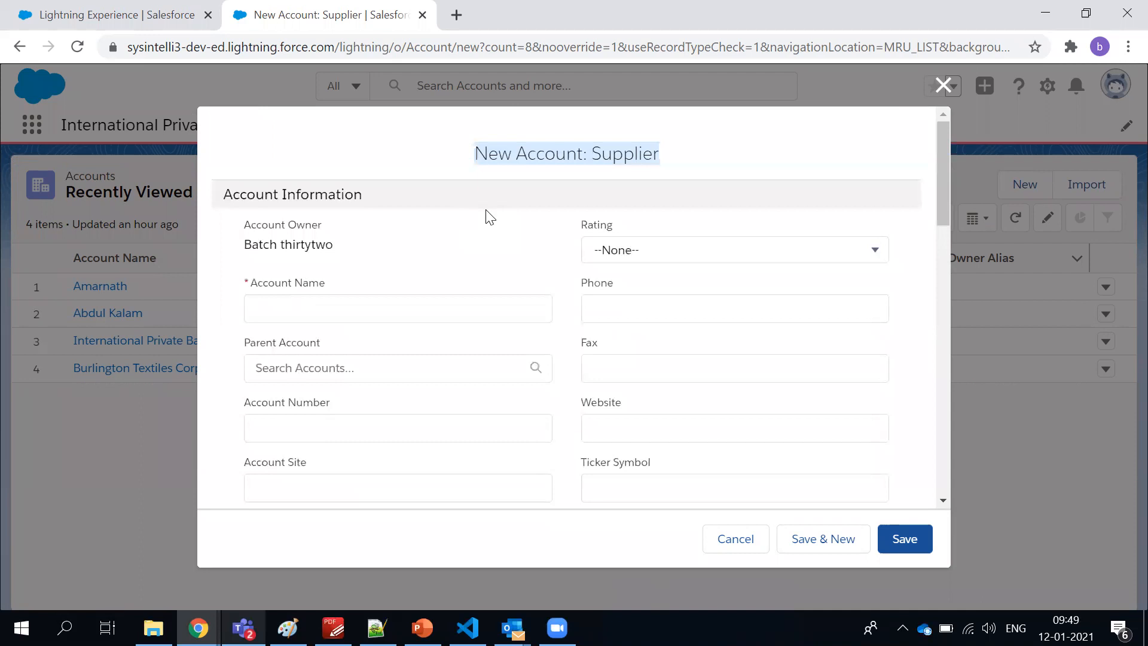
pyautogui.click(944, 85)
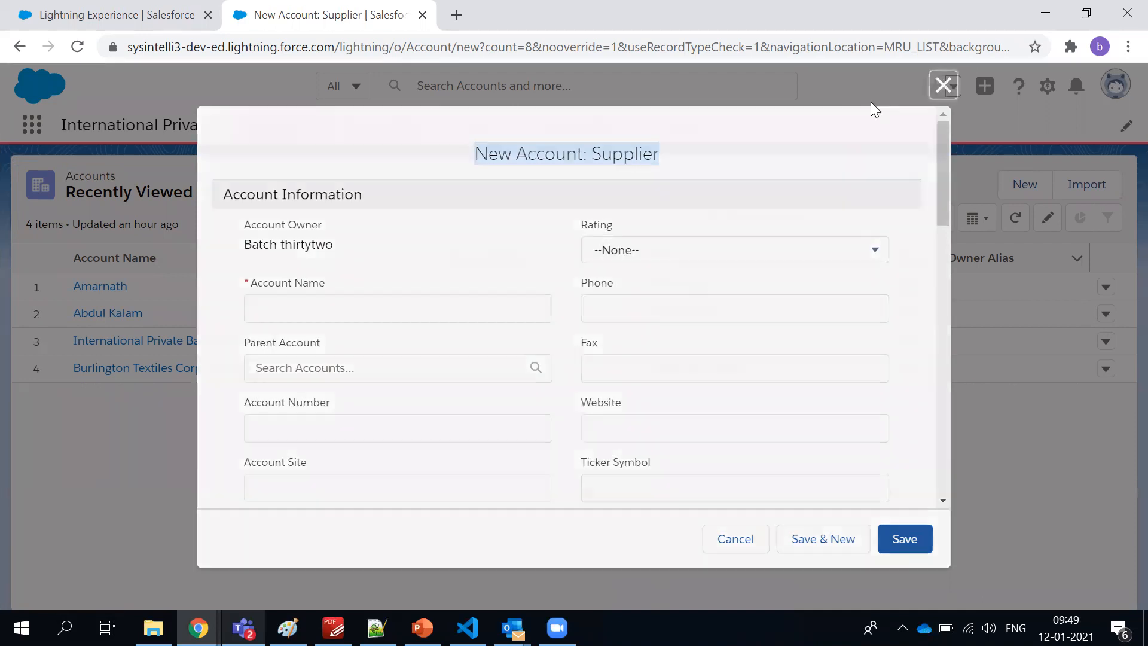
# - View the new account form for the Individual Customer record type, including its Account and Address Information fields, and close it without saving
pyautogui.click(1033, 184)
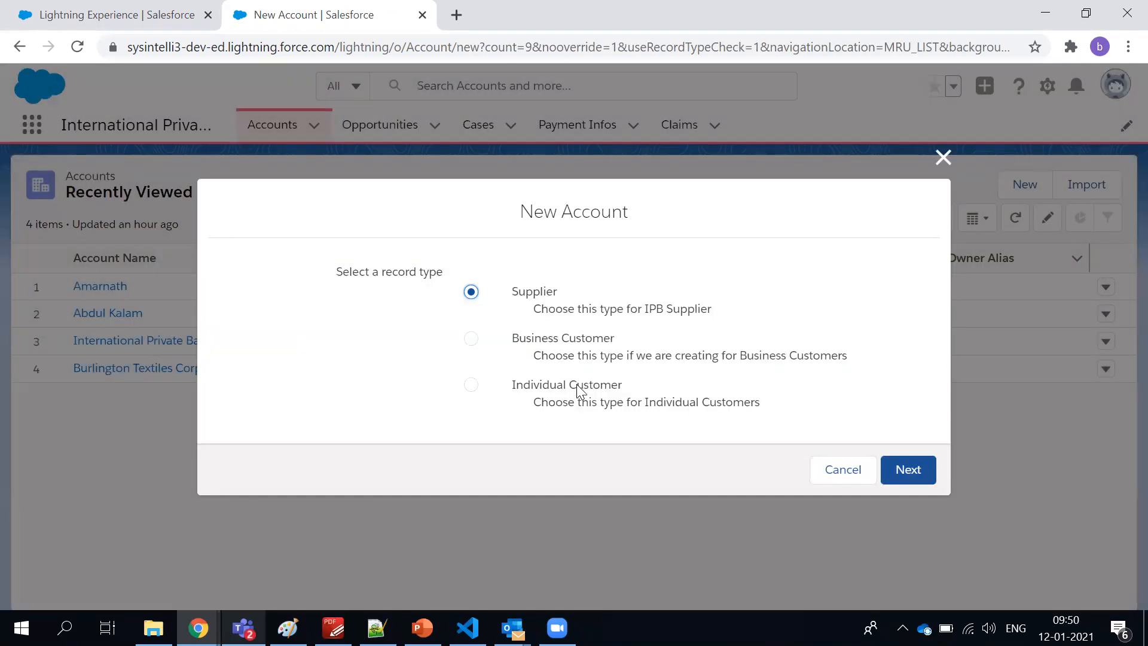
pyautogui.click(579, 387)
pyautogui.click(906, 470)
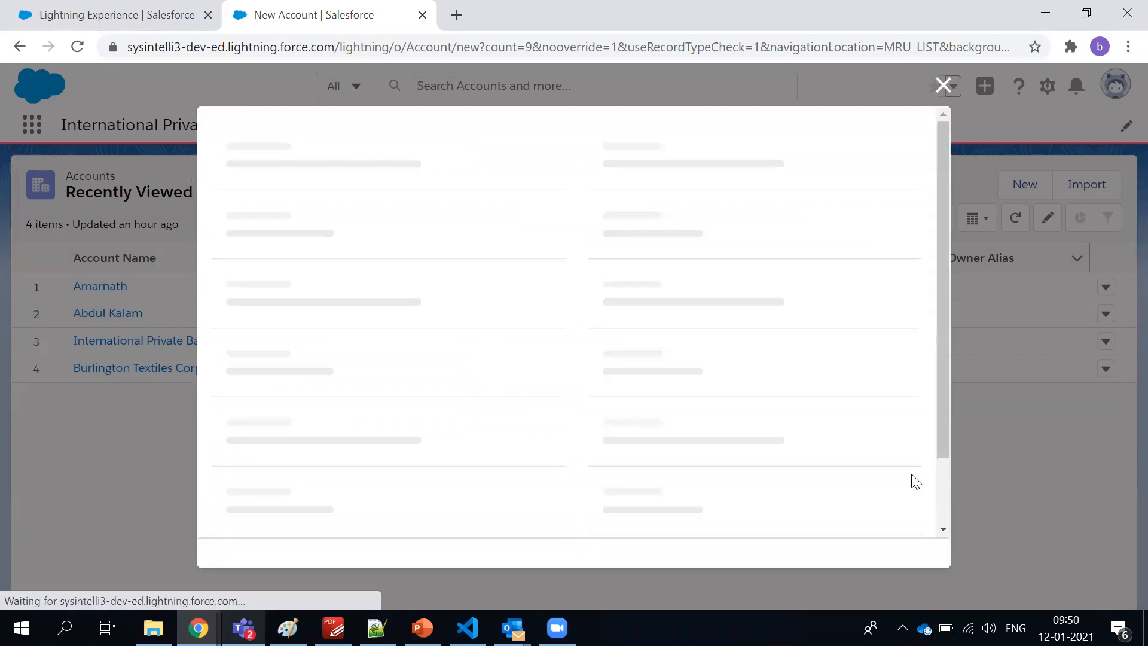
pyautogui.scroll(-2, 852, 369)
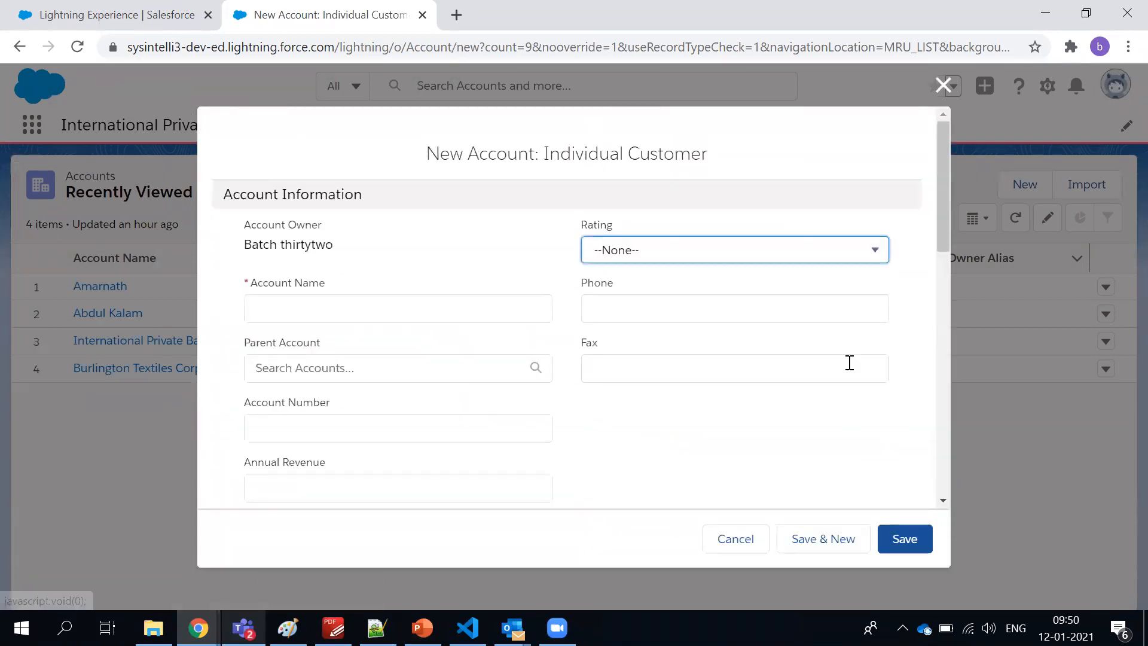
pyautogui.scroll(-5, 849, 363)
pyautogui.scroll(-5, 849, 362)
pyautogui.scroll(9, 850, 362)
pyautogui.scroll(-3, 848, 363)
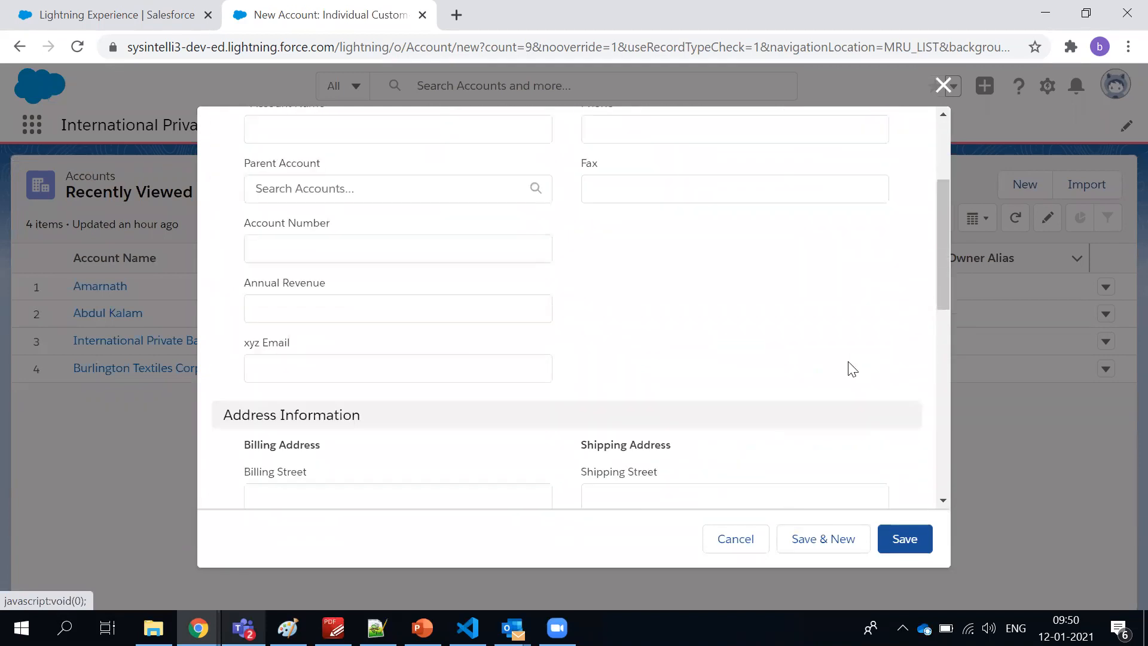
pyautogui.scroll(4, 871, 284)
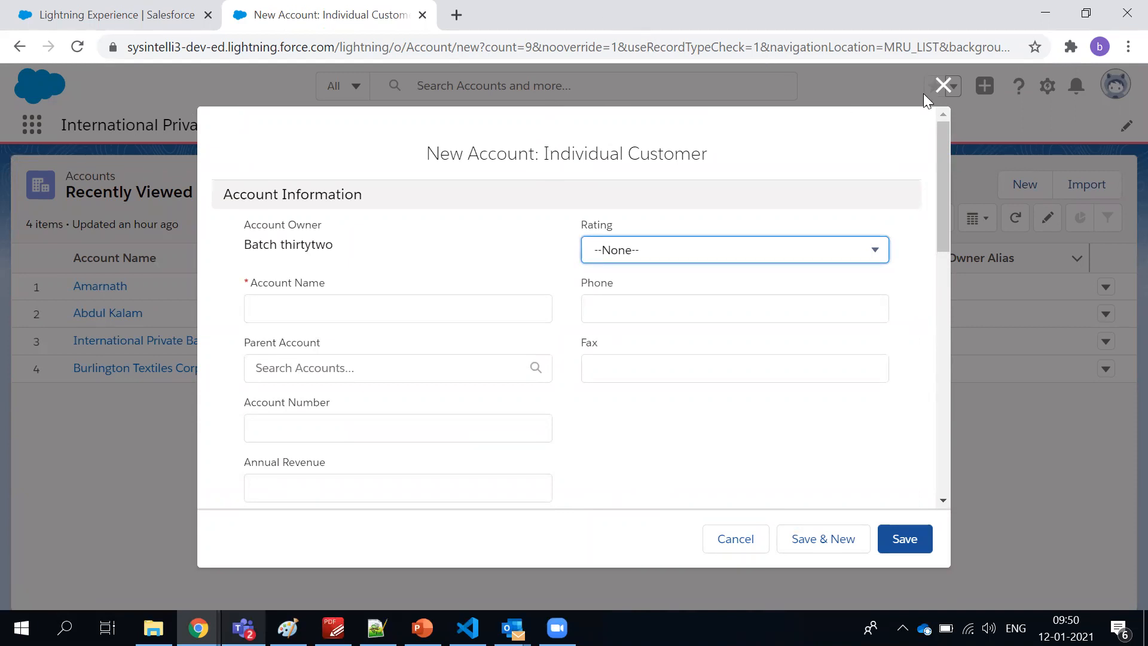
pyautogui.click(942, 85)
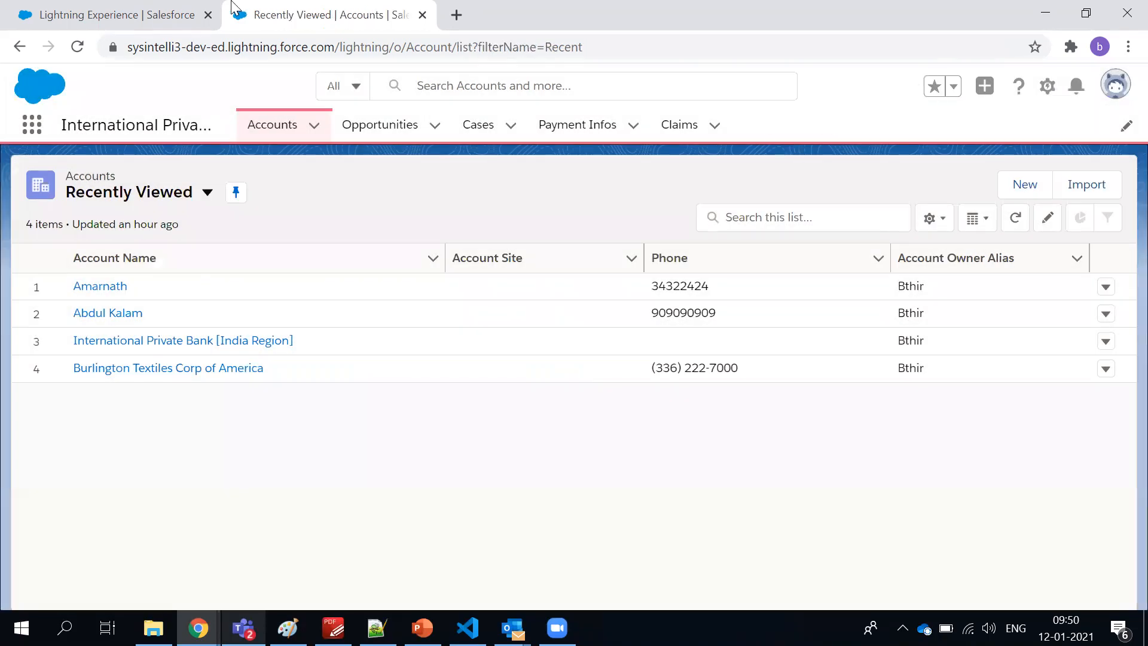
# - Return to Setup, leave the Account record type settings without saving, and go back to the System Administrator profile's details
pyautogui.click(97, 17)
pyautogui.scroll(-3, 361, 289)
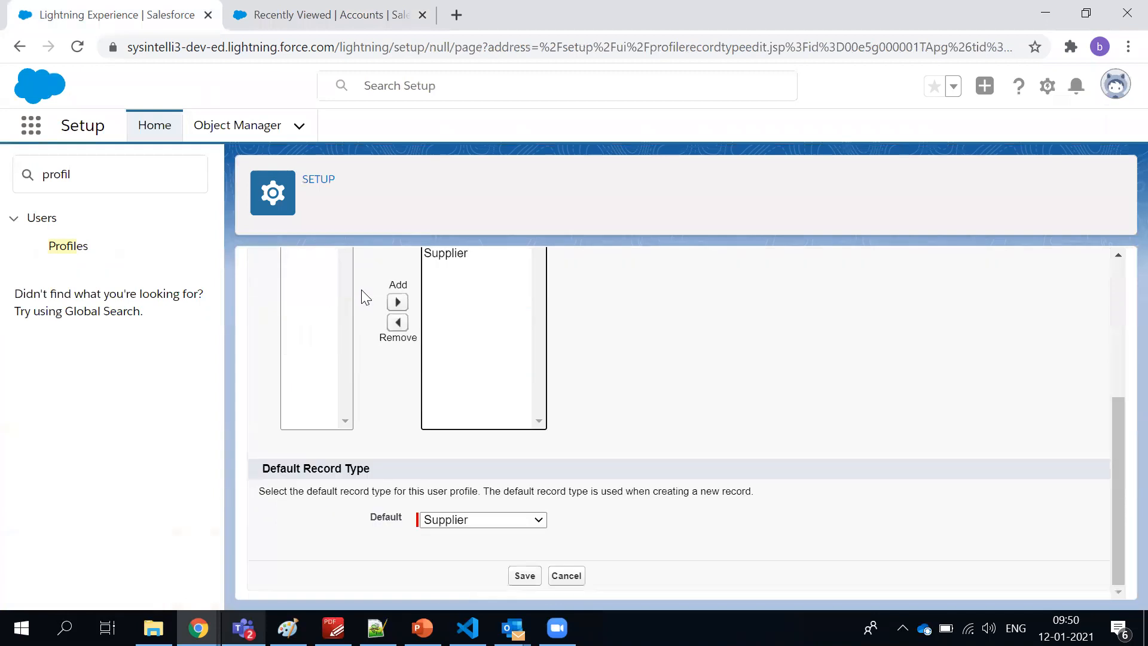
pyautogui.scroll(5, 299, 251)
pyautogui.click(17, 47)
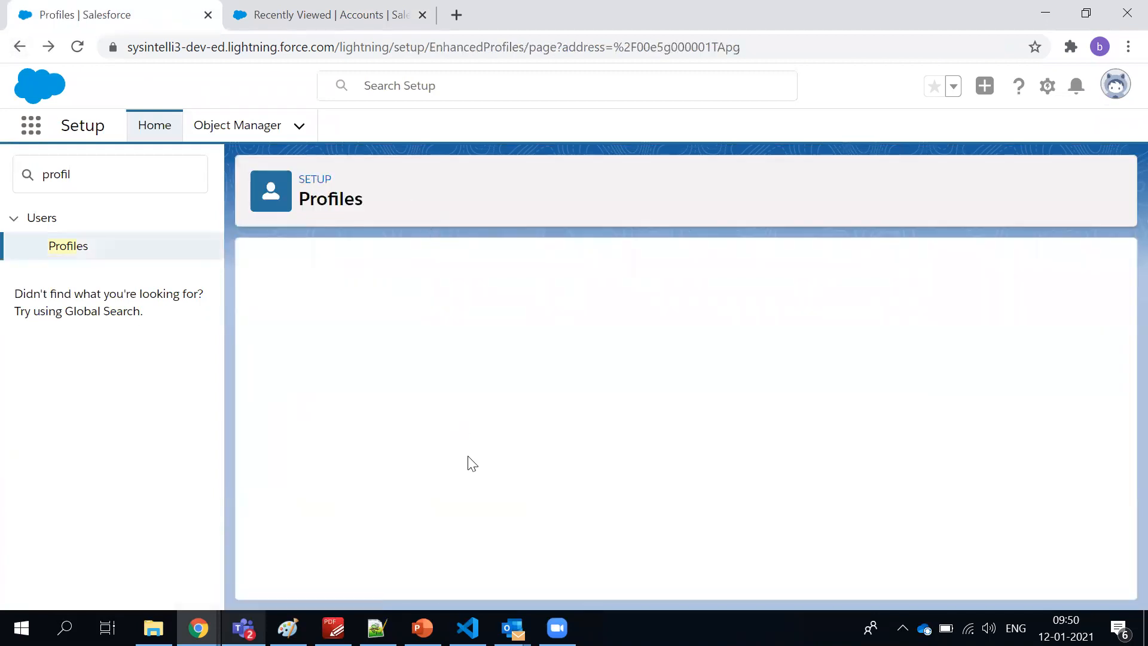
# - Review the profile's page layouts, field-level security, app settings, tab settings and record type settings
pyautogui.scroll(-4, 470, 416)
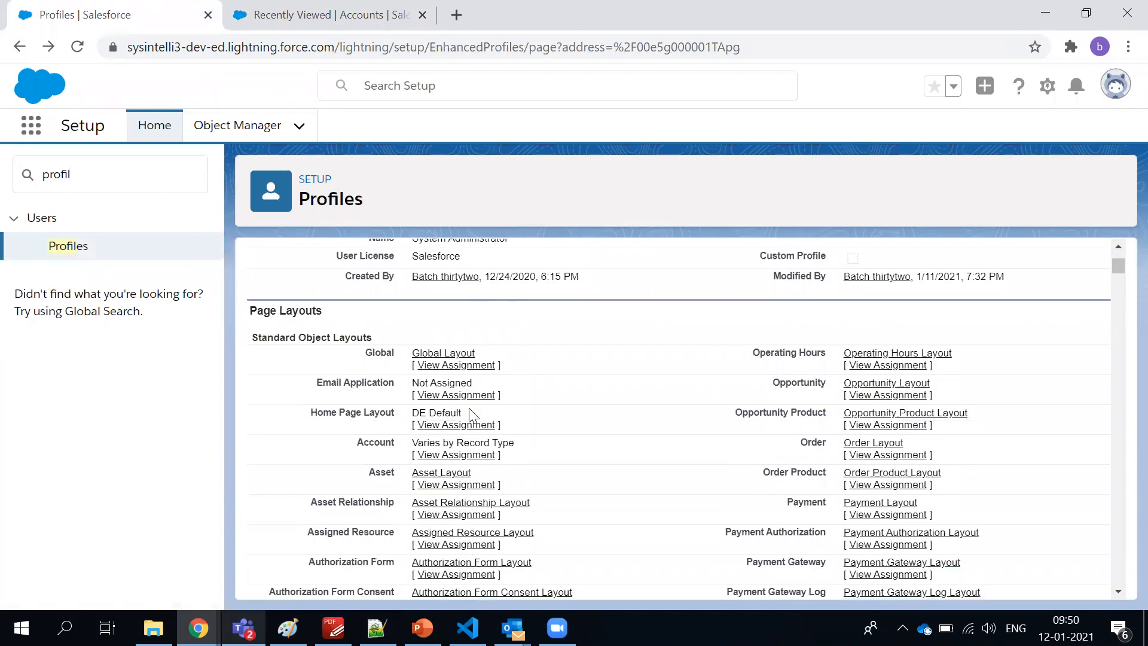
pyautogui.scroll(-15, 472, 415)
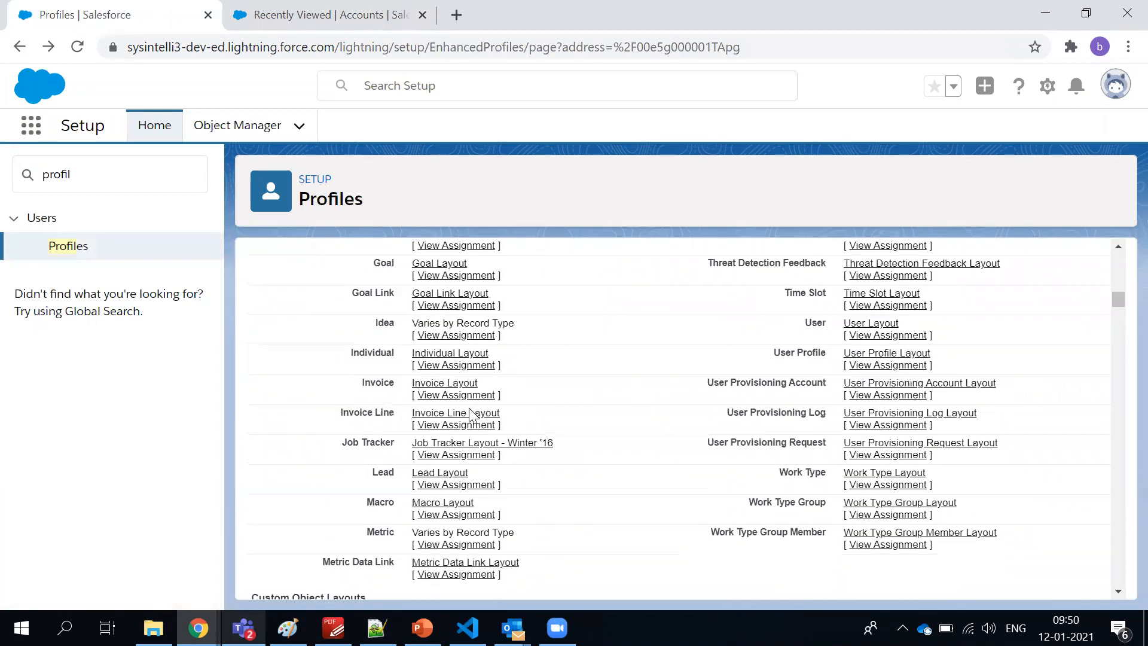
pyautogui.scroll(-15, 469, 414)
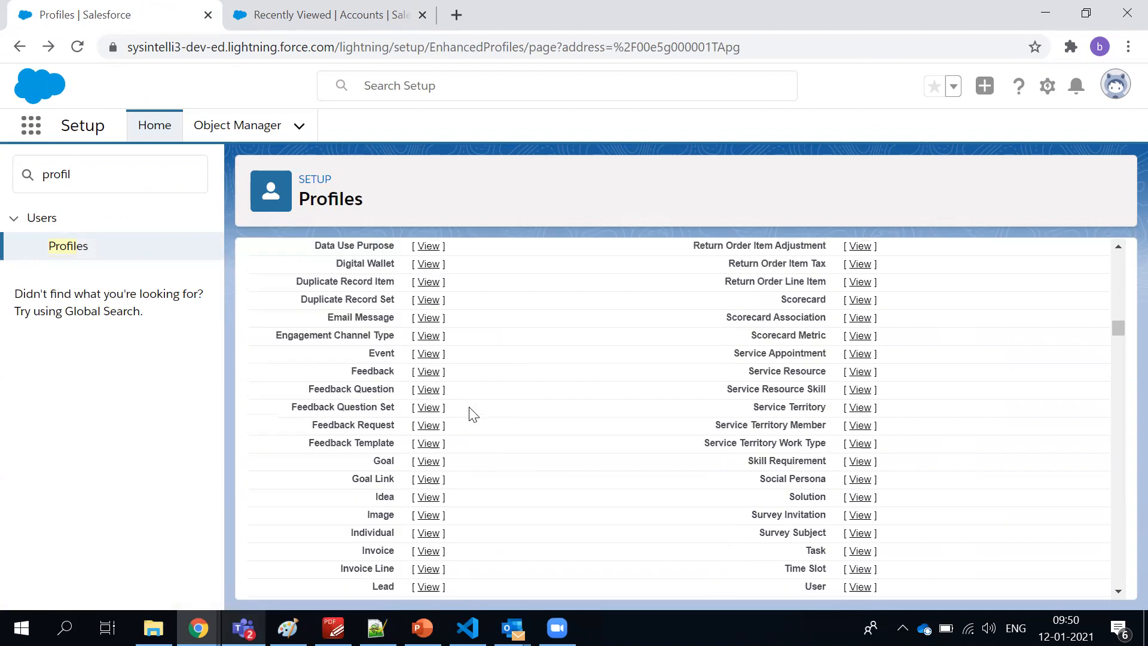
pyautogui.scroll(-7, 470, 414)
pyautogui.scroll(5, 470, 415)
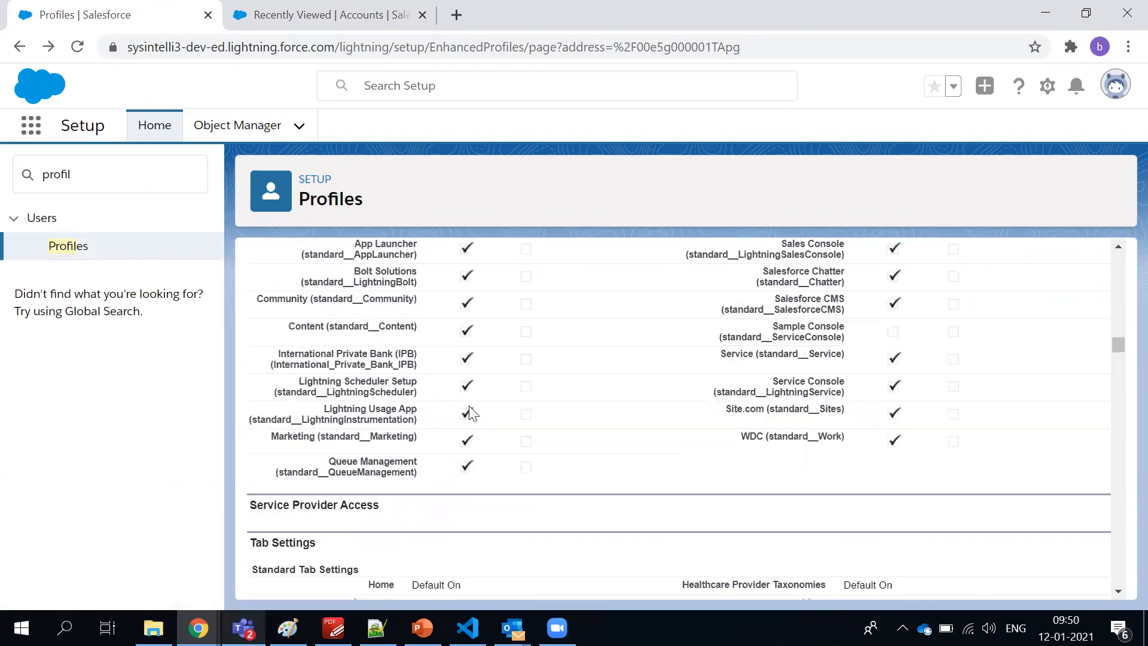
pyautogui.scroll(-12, 470, 413)
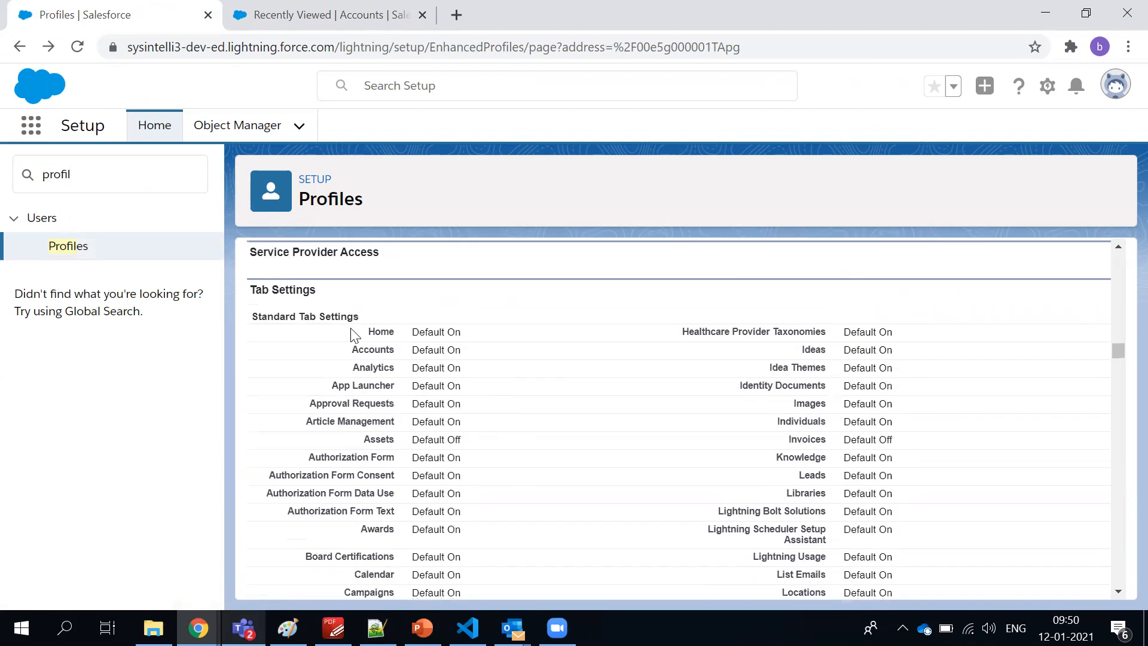
pyautogui.scroll(-15, 350, 327)
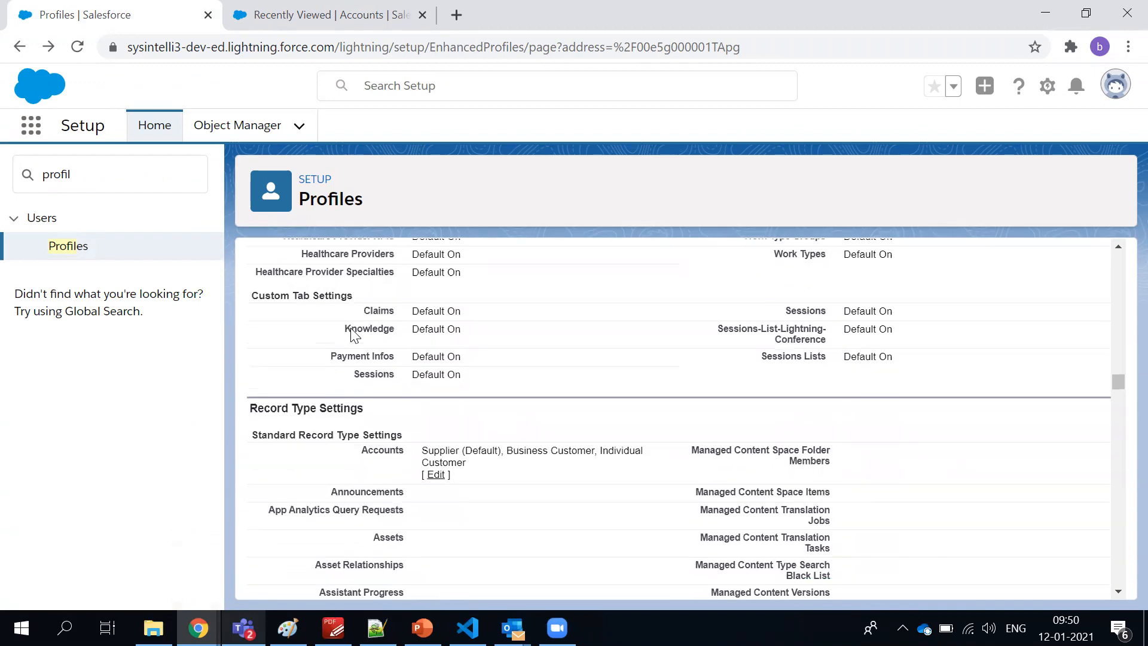
pyautogui.scroll(-13, 350, 334)
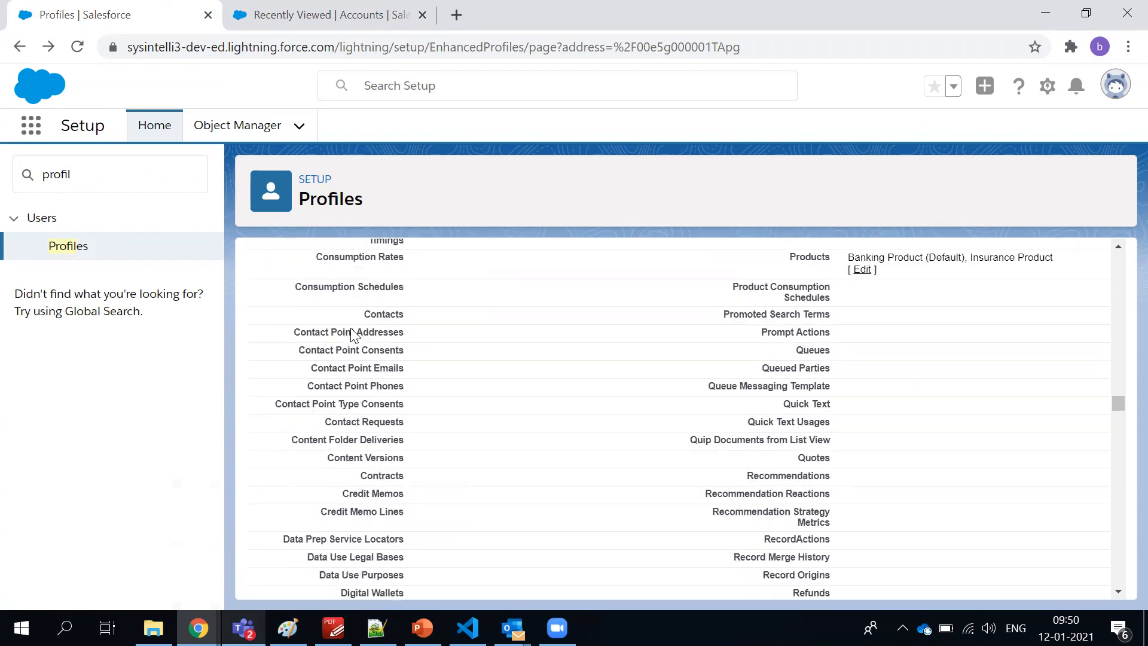
pyautogui.scroll(-15, 352, 335)
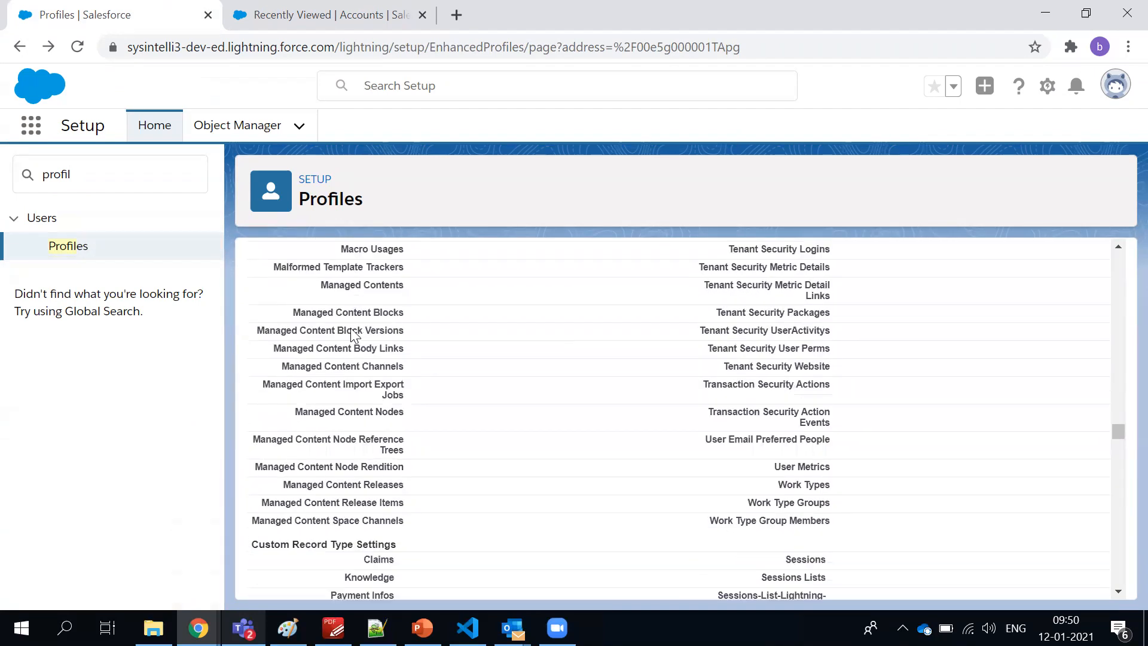
# - Review the profile's Custom Record Type Settings and the start of its Administrative Permissions
pyautogui.scroll(2, 353, 335)
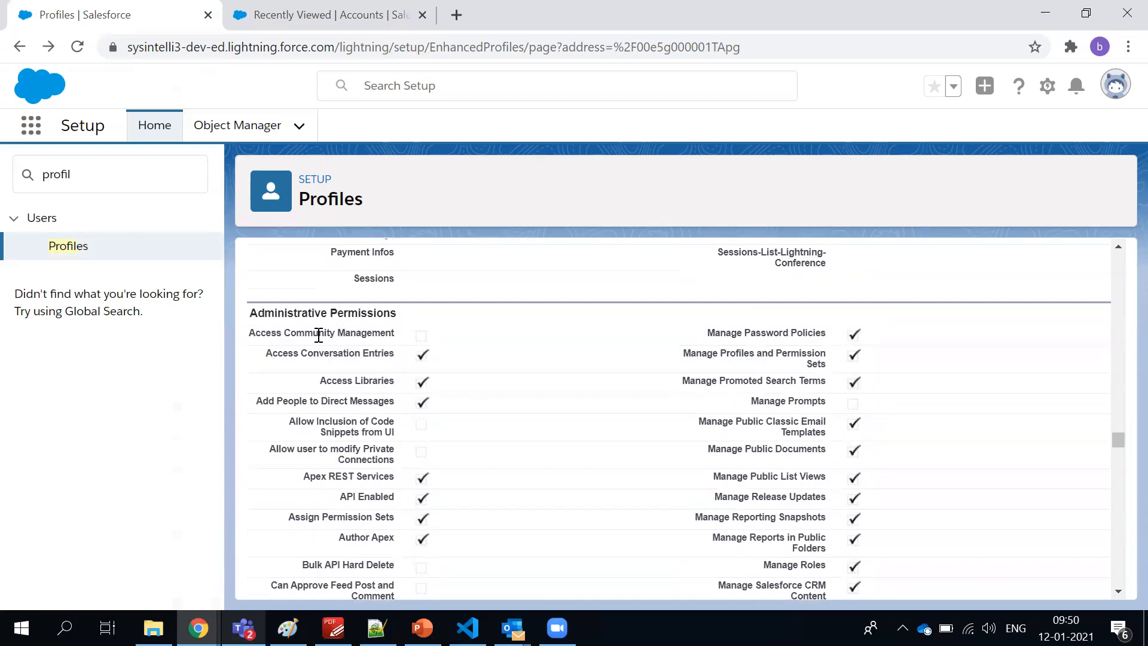
pyautogui.moveTo(336, 341); pyautogui.dragTo(492, 428)
pyautogui.click(501, 442)
pyautogui.scroll(5, 533, 397)
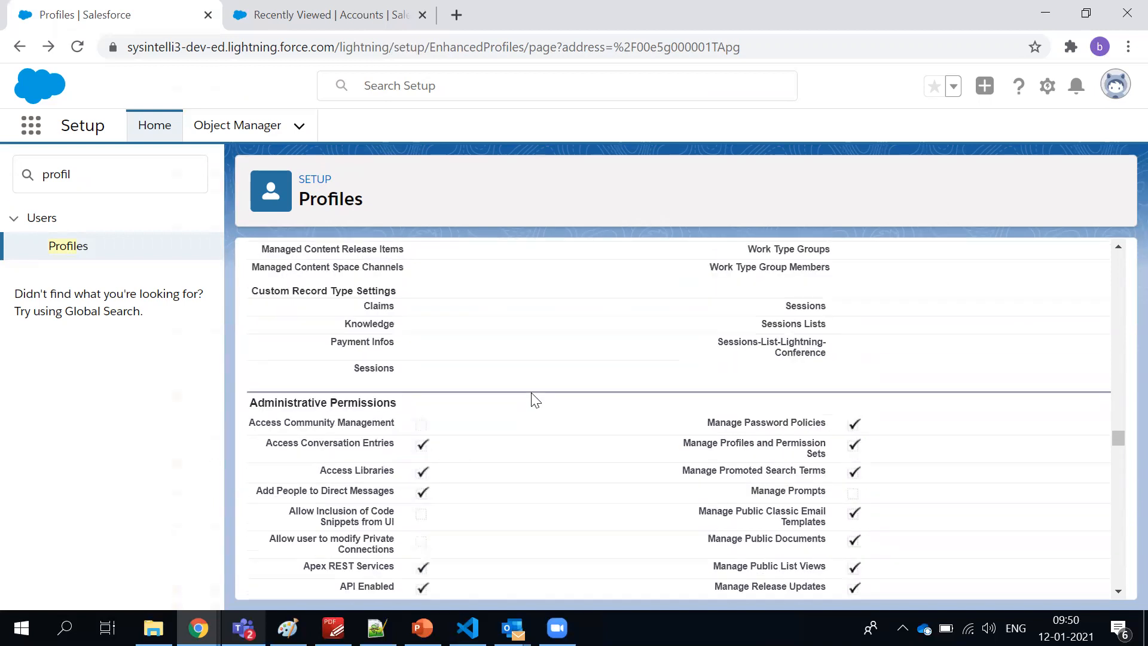
pyautogui.moveTo(303, 310); pyautogui.dragTo(743, 366)
pyautogui.scroll(-5, 743, 366)
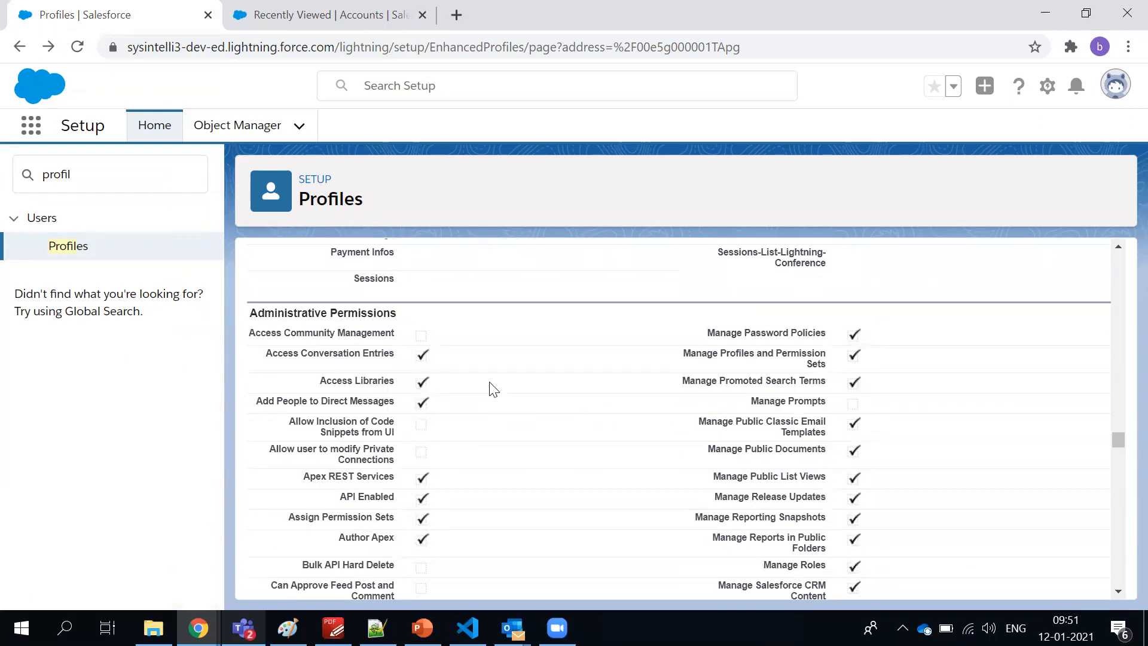
# - Examine the Manage Roles, Manage Users and Modify All Data entries under Administrative Permissions
pyautogui.scroll(-3, 493, 389)
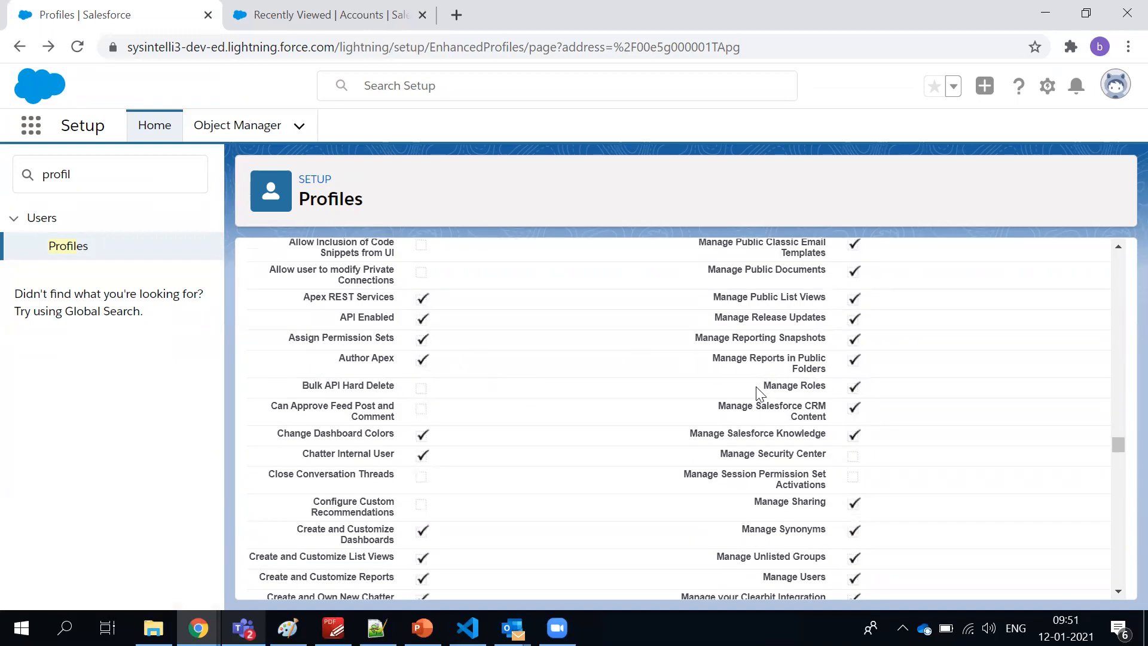
pyautogui.moveTo(760, 389); pyautogui.dragTo(824, 390)
pyautogui.scroll(-3, 823, 390)
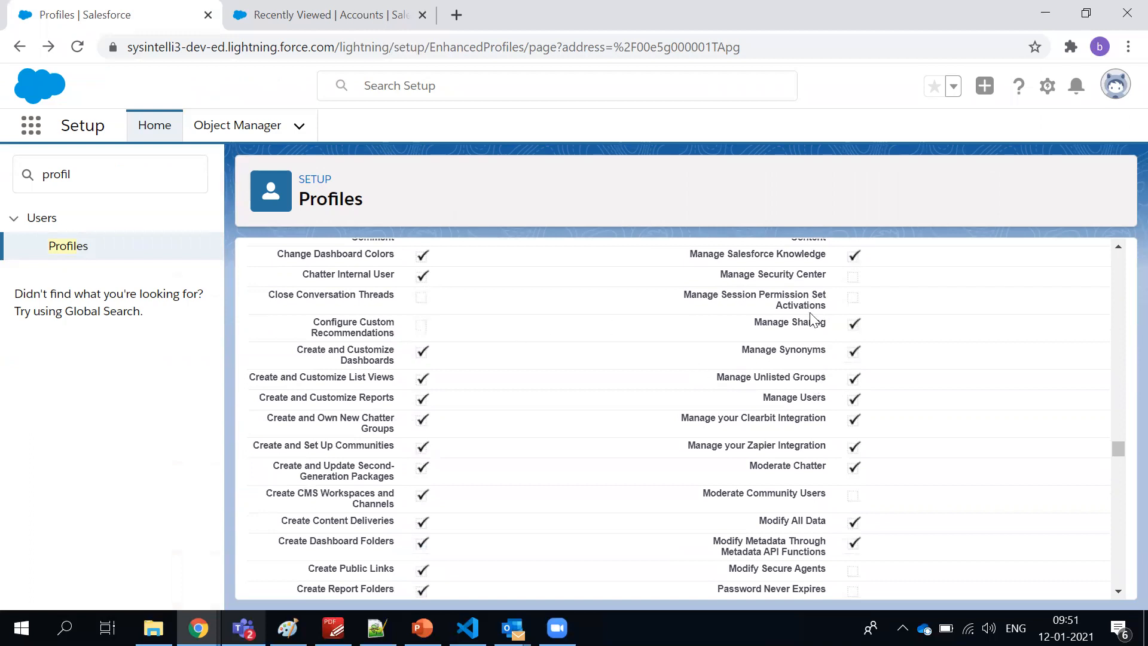
pyautogui.tripleClick(800, 397)
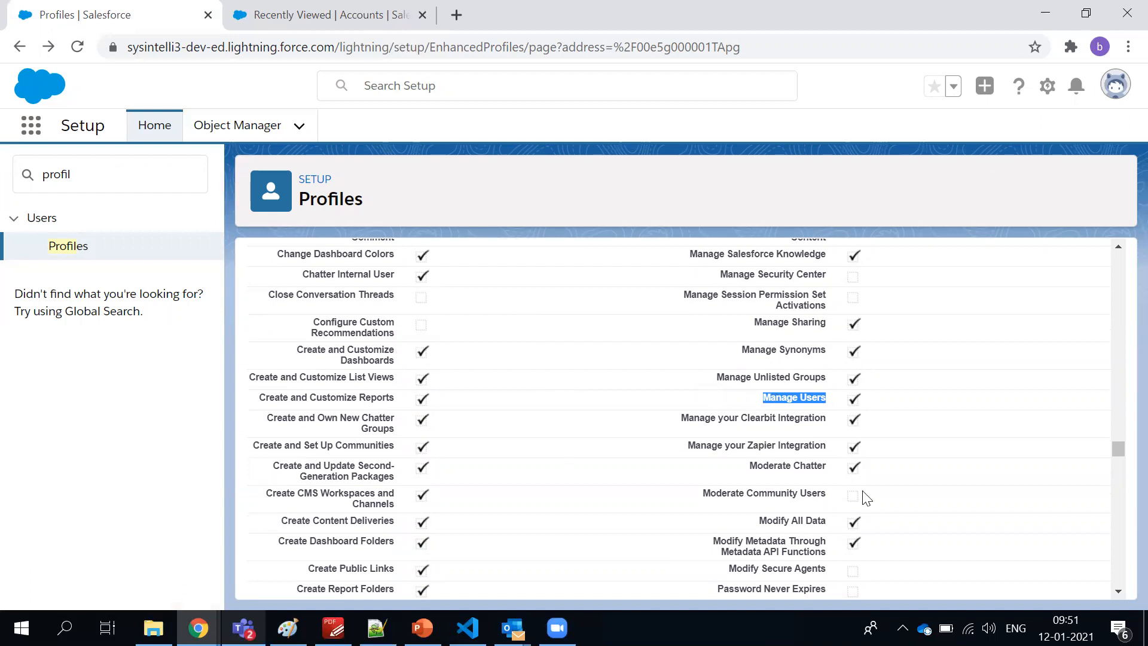
pyautogui.tripleClick(790, 519)
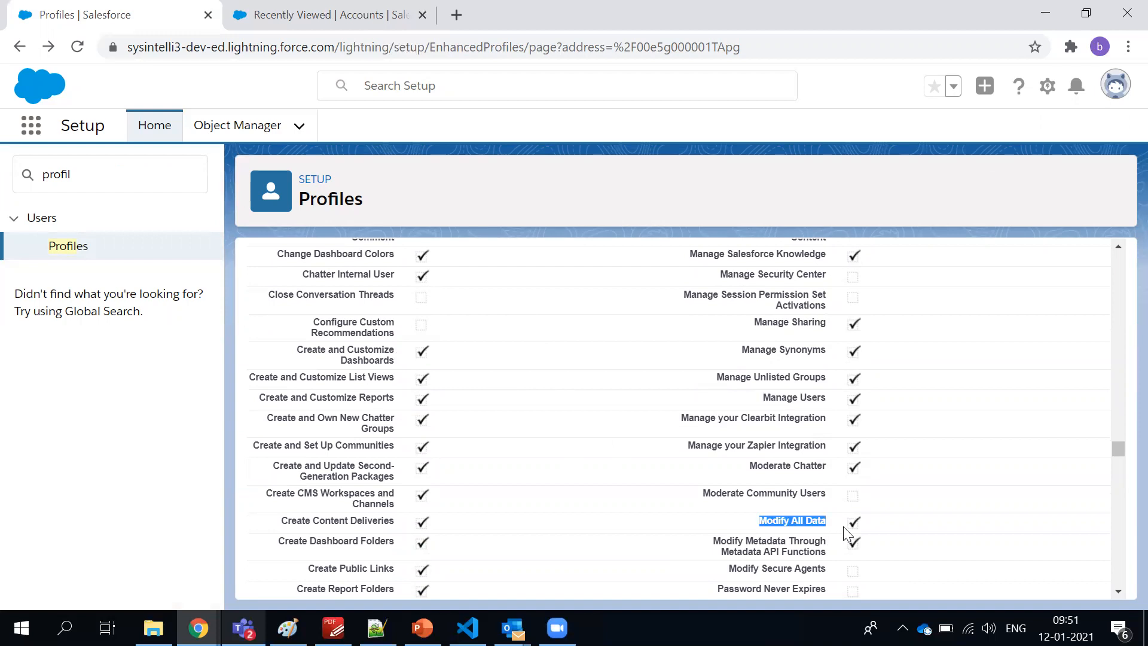
# - Look through the remaining Administrative Permissions and compare them with the General User Permissions of the profile
pyautogui.scroll(4, 767, 472)
pyautogui.scroll(-5, 767, 472)
pyautogui.scroll(-15, 767, 473)
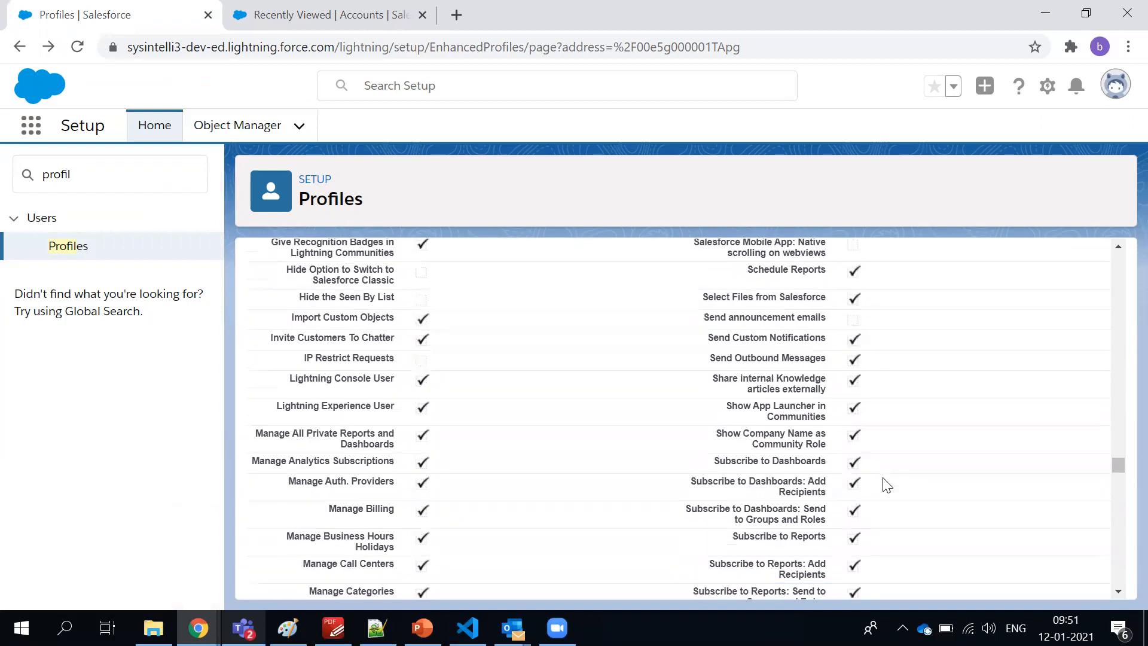
pyautogui.scroll(-8, 888, 484)
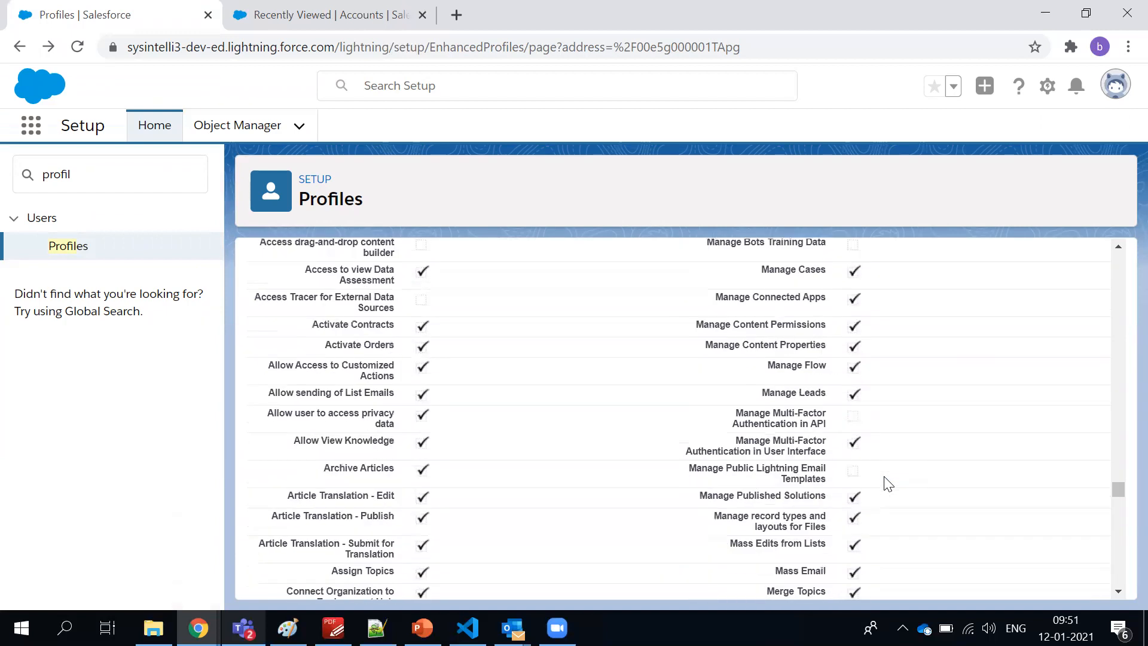
pyautogui.scroll(6, 843, 469)
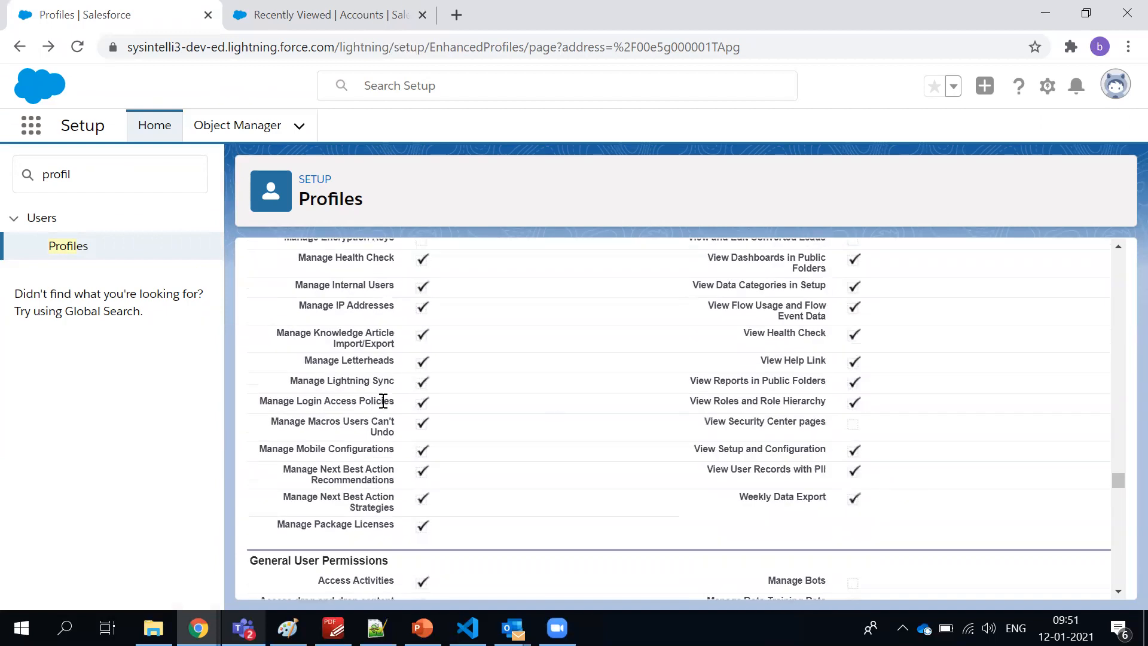
pyautogui.scroll(15, 383, 401)
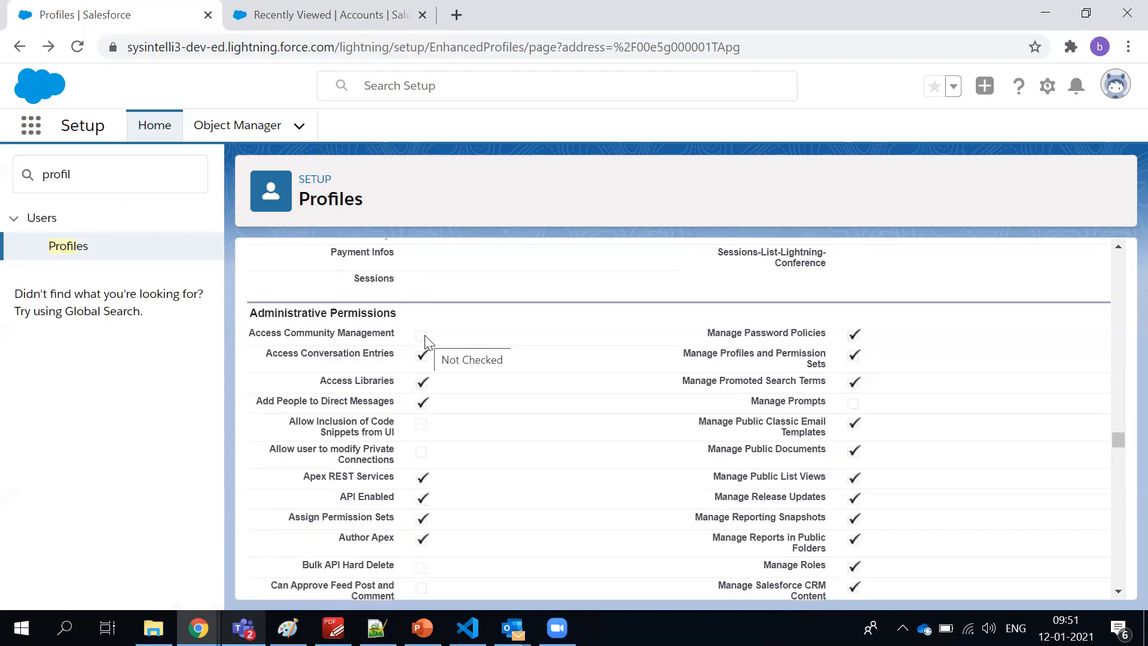
pyautogui.scroll(-9, 688, 379)
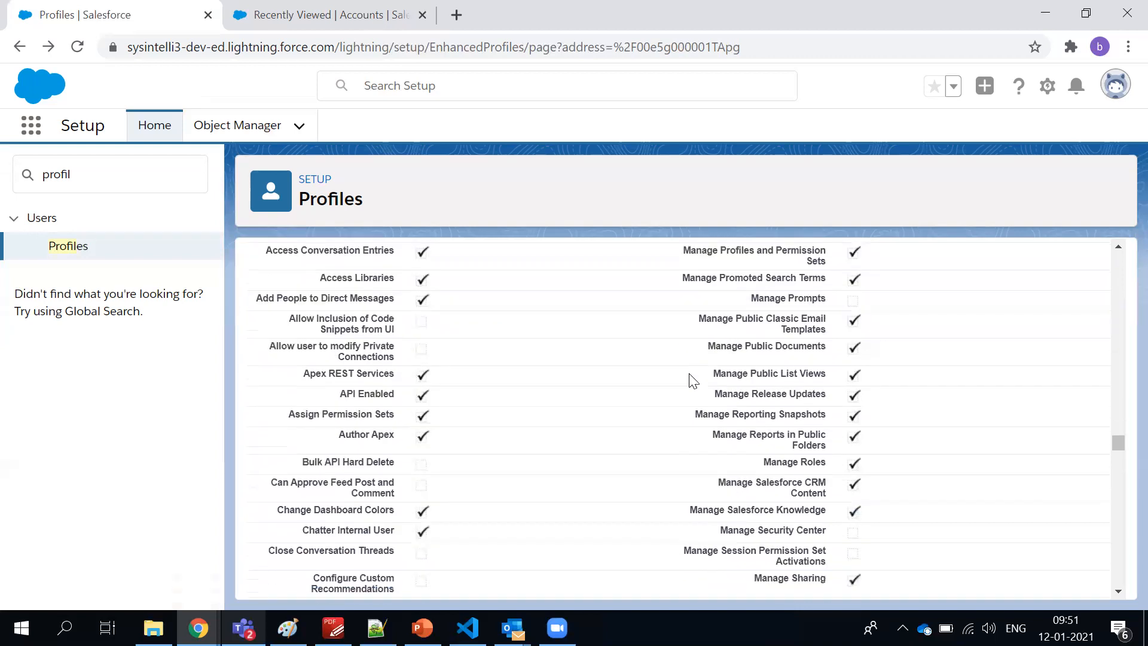
pyautogui.scroll(-10, 693, 380)
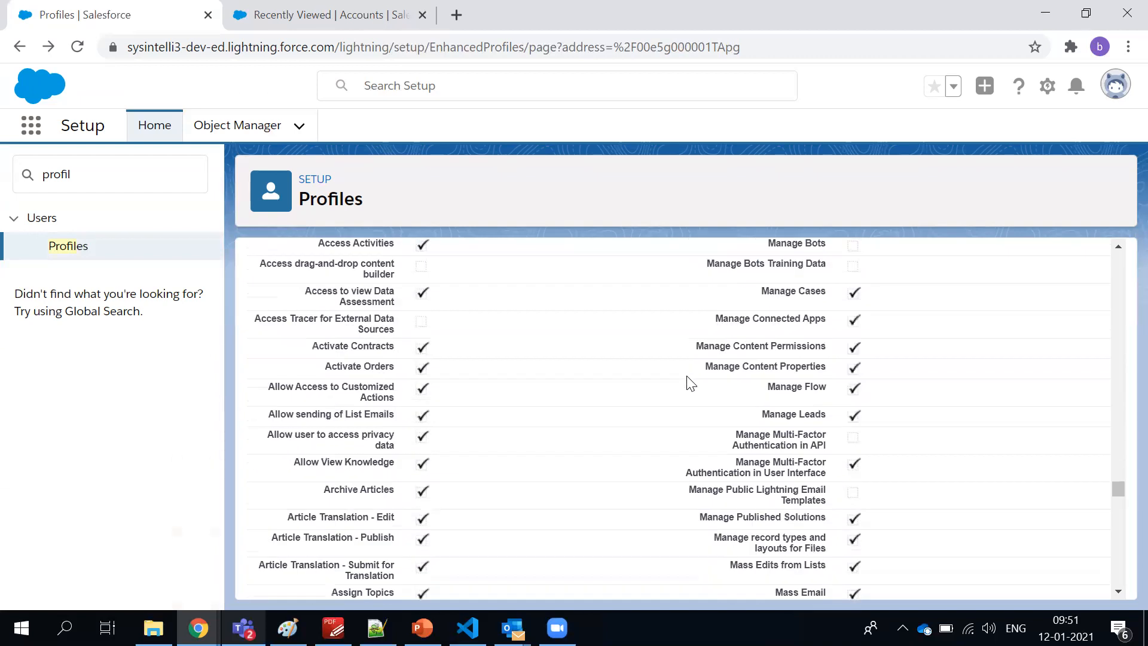
pyautogui.scroll(-3, 691, 382)
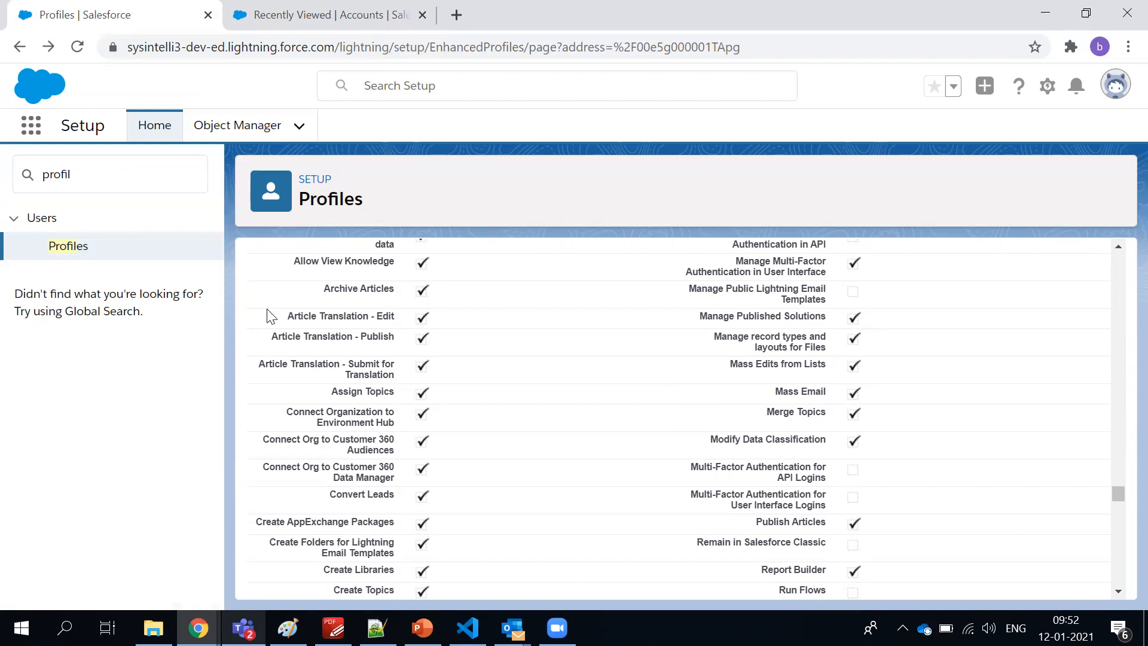
# - Examine the Accounts object's Read, Create, Edit, Delete, View All and Modify All access under Standard Object Permissions
pyautogui.scroll(-10, 506, 393)
pyautogui.scroll(-3, 506, 393)
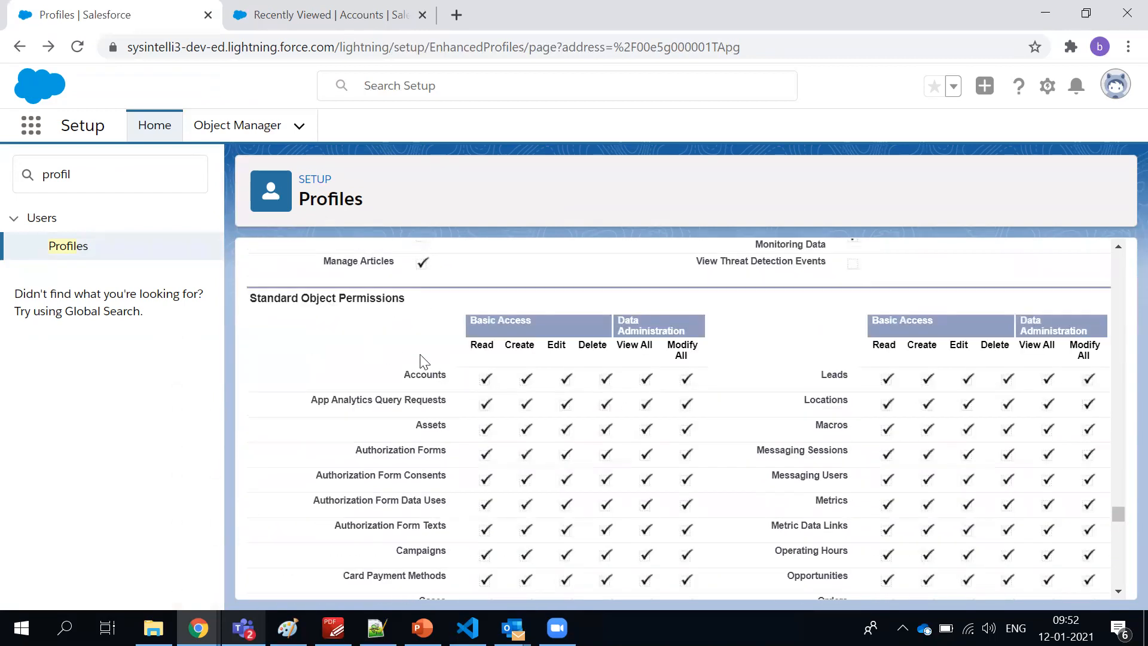
pyautogui.doubleClick(428, 375)
pyautogui.click(483, 347)
pyautogui.scroll(-1, 535, 365)
pyautogui.moveTo(478, 301); pyautogui.dragTo(704, 293)
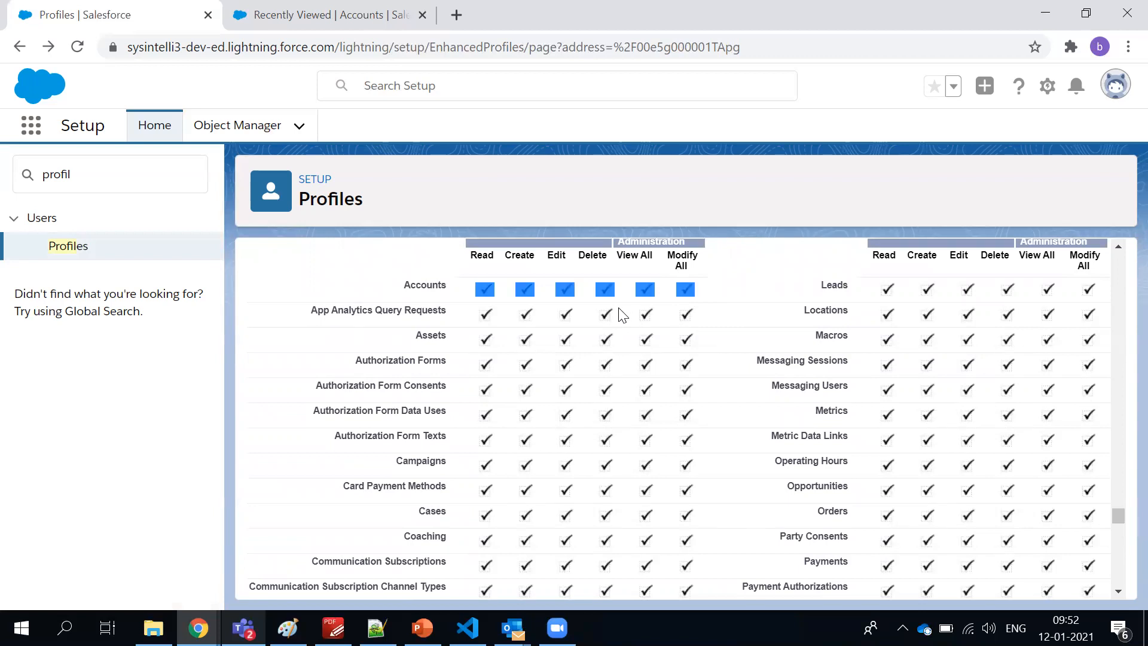
# - Review the other standard object permissions and the Custom Object Permissions for Claims, Payment Infos and Sessions
pyautogui.scroll(-4, 622, 315)
pyautogui.scroll(-9, 621, 315)
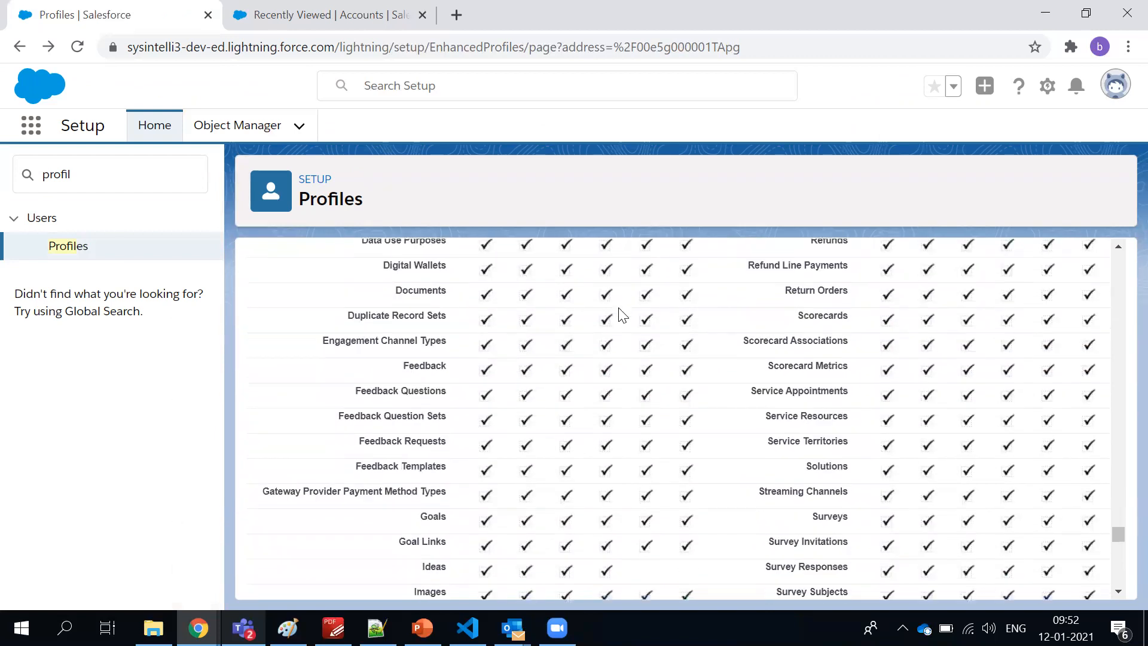
pyautogui.scroll(-3, 622, 313)
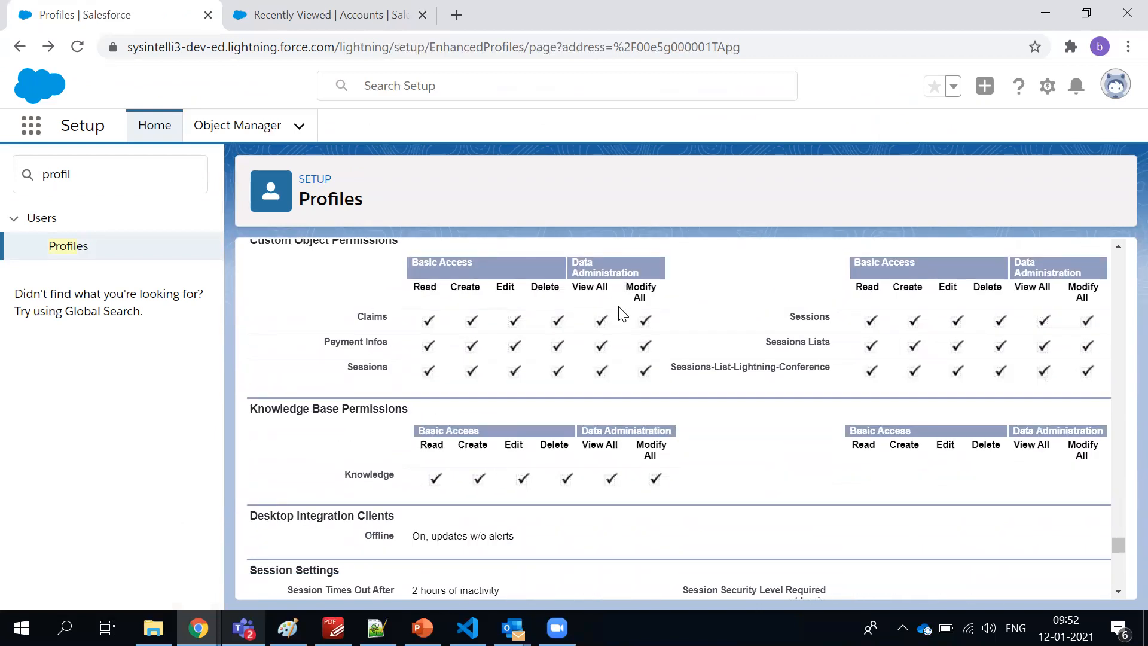
pyautogui.scroll(2, 466, 317)
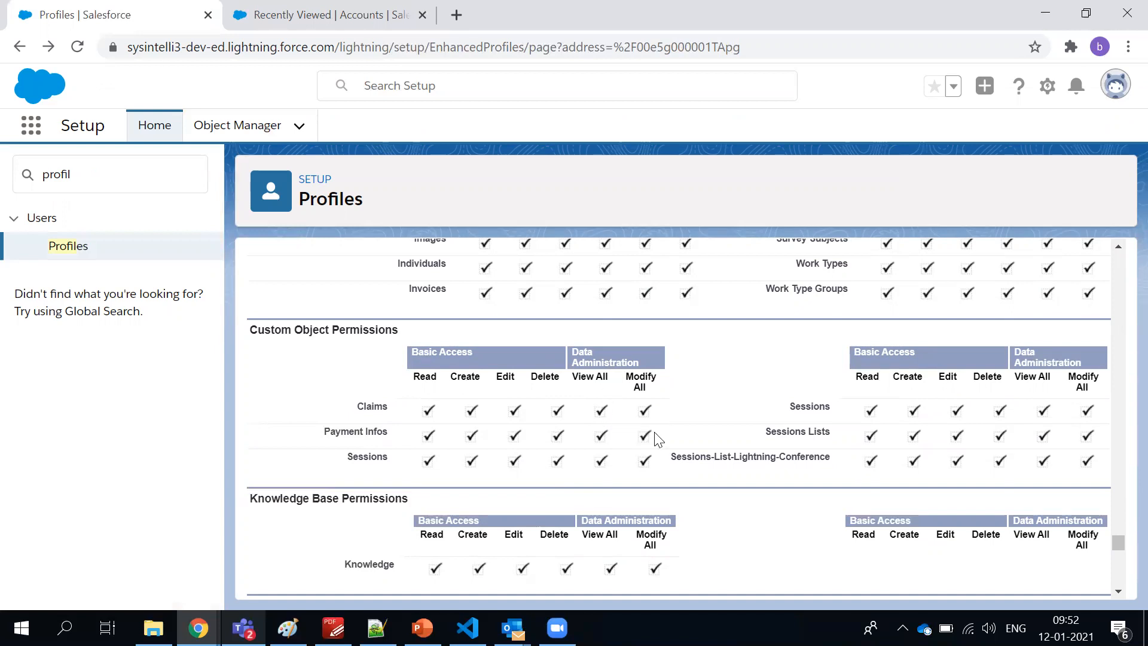
pyautogui.scroll(-2, 687, 417)
# - Examine the profile's Password Policies, including password expiry, password history and minimum password length
pyautogui.scroll(-10, 687, 417)
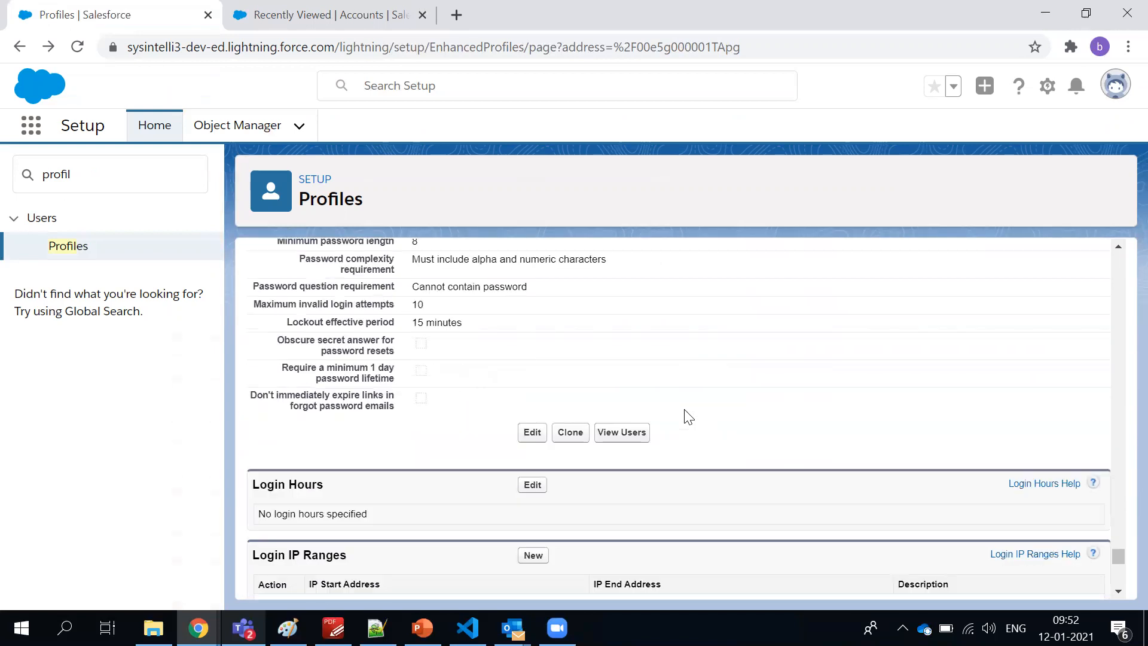
pyautogui.scroll(2, 688, 417)
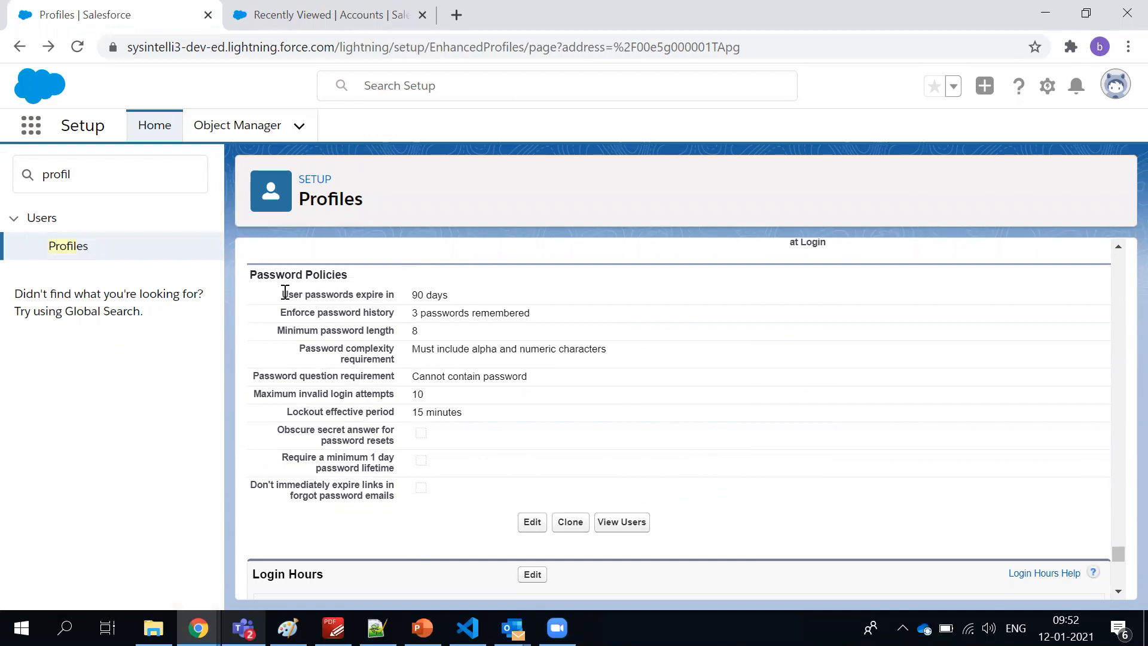
pyautogui.moveTo(285, 292); pyautogui.dragTo(392, 292)
pyautogui.tripleClick(457, 315)
pyautogui.click(459, 343)
# - Review the profile's Login Hours, Login IP Ranges and Enabled Apex Class Access sections
pyautogui.scroll(-1, 434, 426)
pyautogui.scroll(-1, 435, 426)
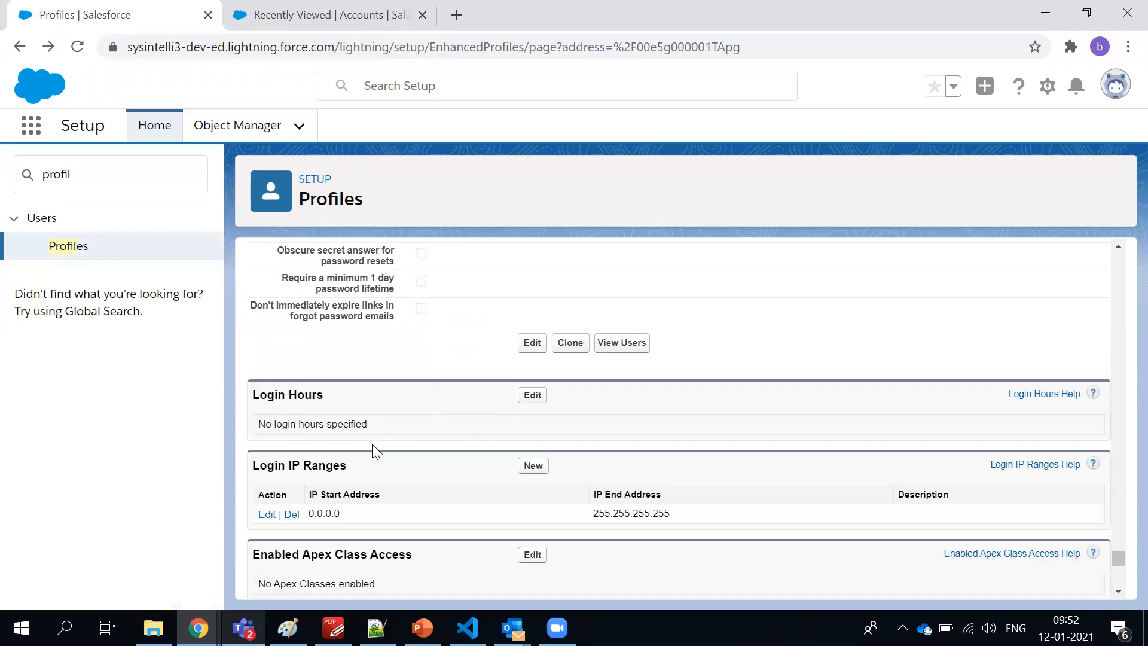
pyautogui.scroll(-1, 359, 442)
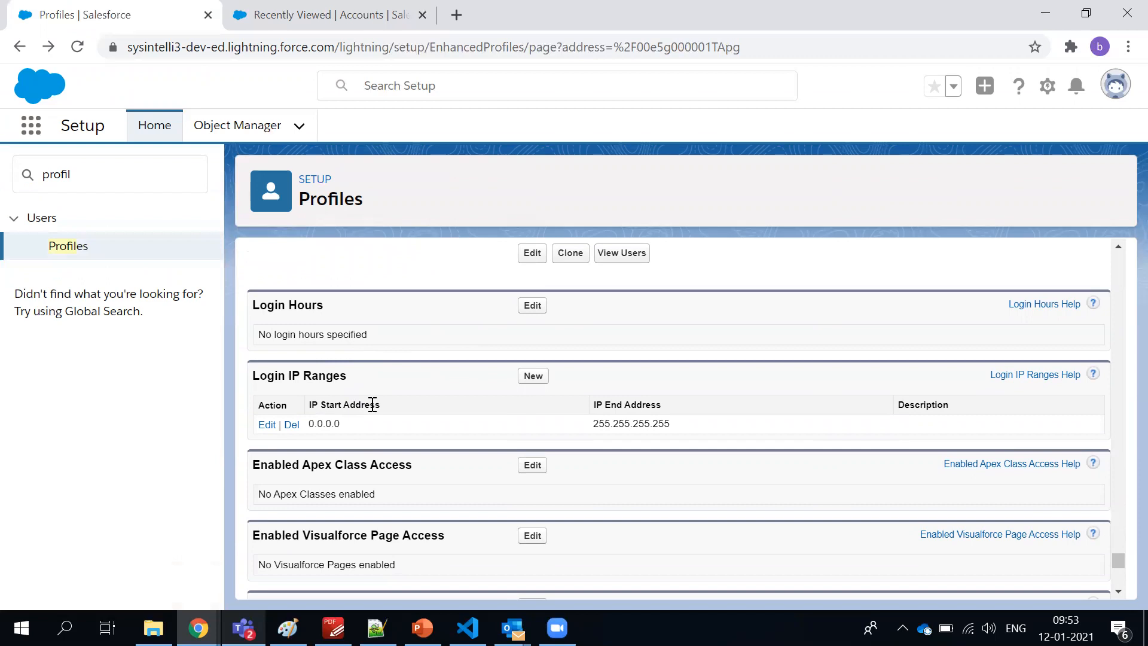
pyautogui.scroll(-2, 357, 423)
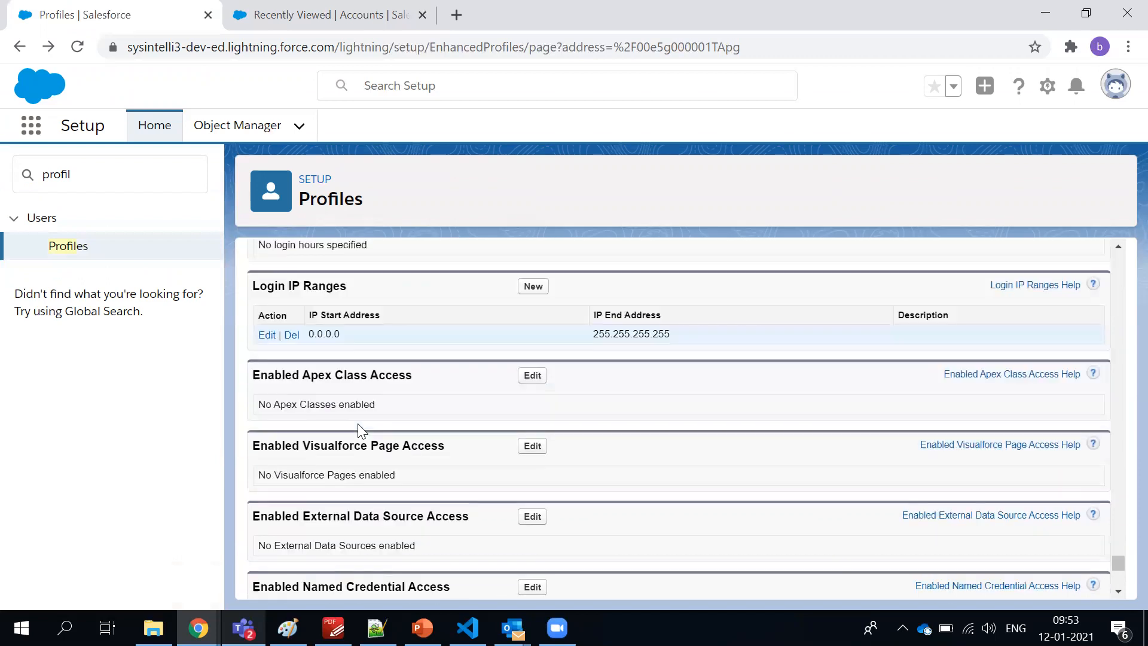
pyautogui.moveTo(297, 397); pyautogui.dragTo(387, 382)
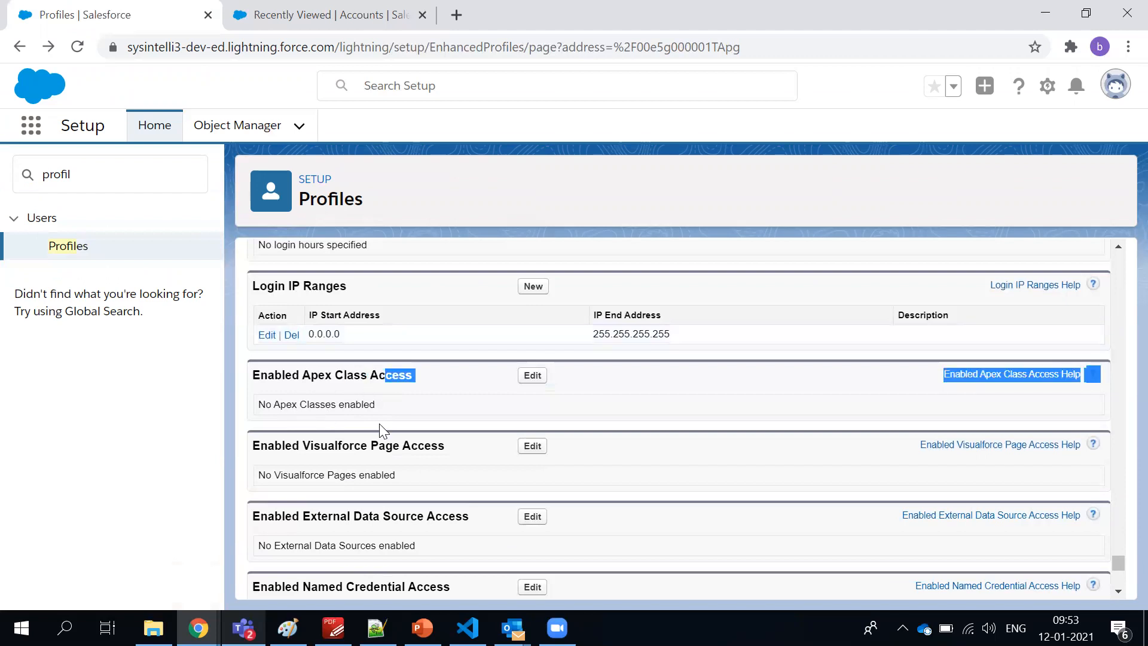
# - Review the remaining access sections of the System Administrator profile, from Enabled Visualforce Page Access to Category Group Visibility Settings
pyautogui.doubleClick(386, 445)
pyautogui.scroll(-3, 373, 443)
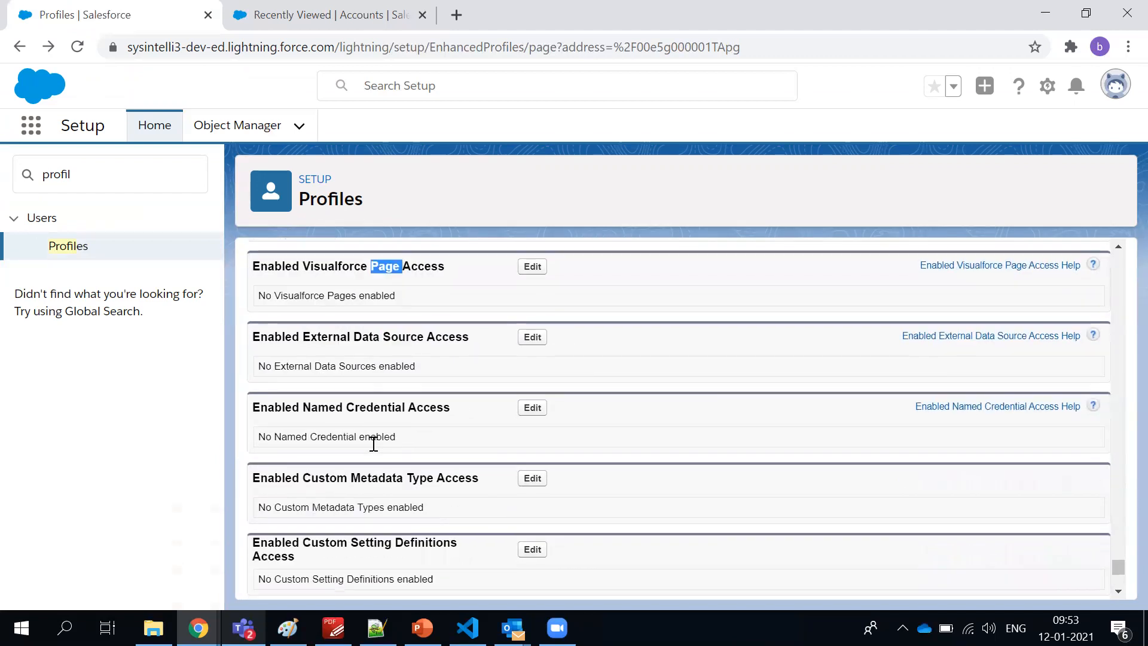
pyautogui.scroll(-5, 366, 429)
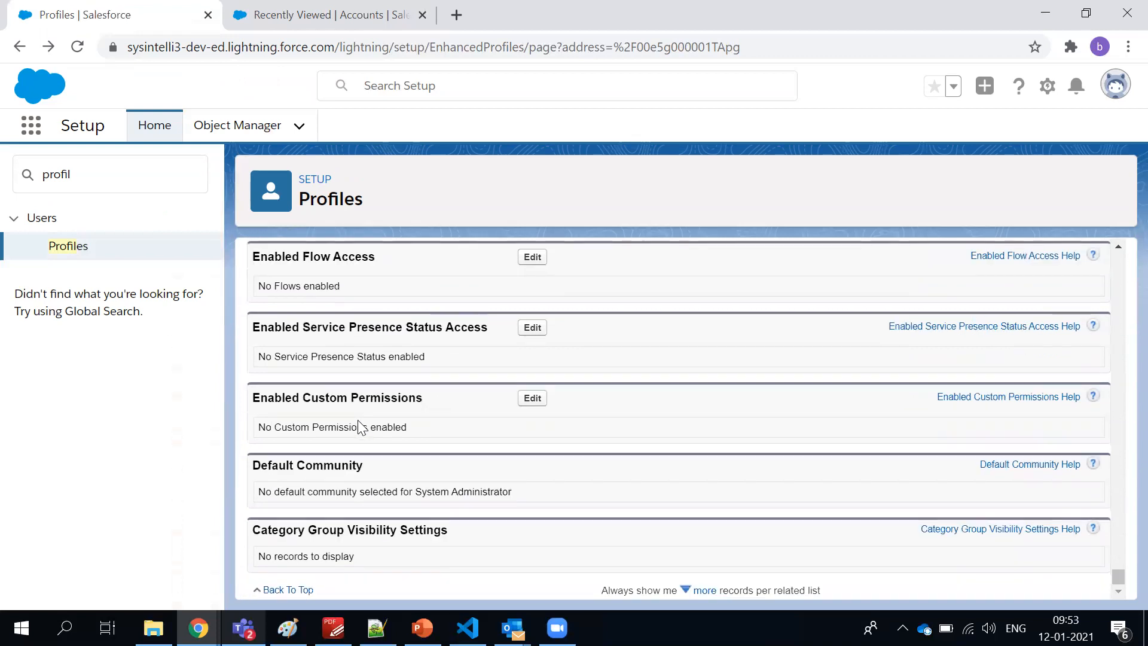
pyautogui.scroll(8, 362, 427)
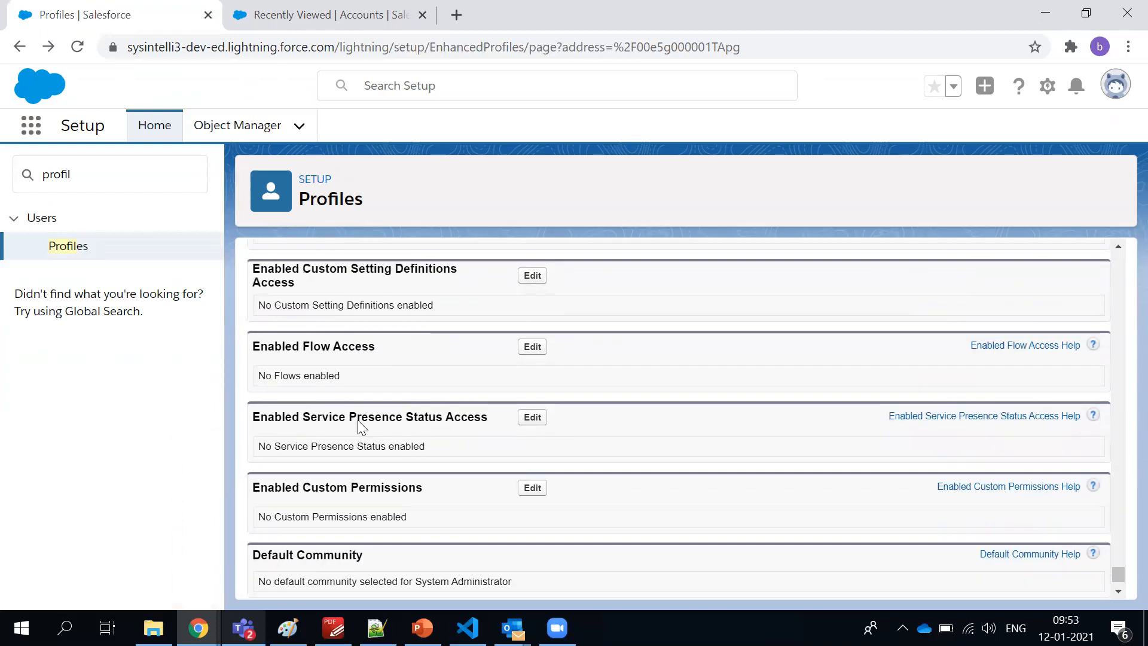
pyautogui.scroll(5, 358, 420)
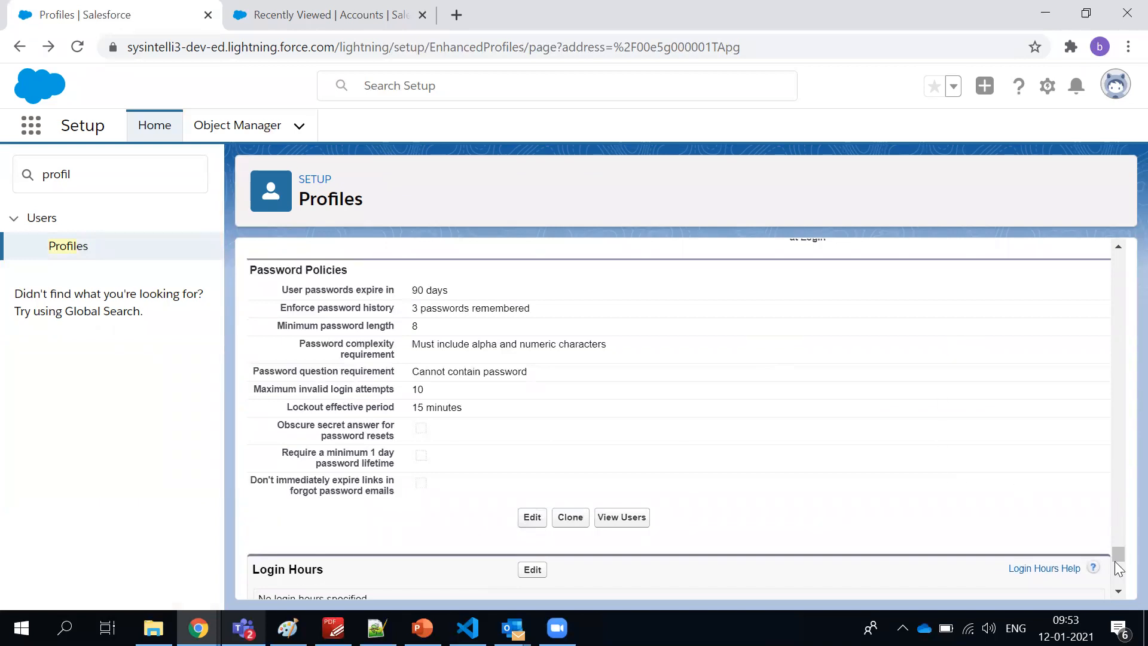
# - Clone the System Administrator profile and save the copy with the profile name XYZ
pyautogui.moveTo(1115, 557); pyautogui.dragTo(1118, 258)
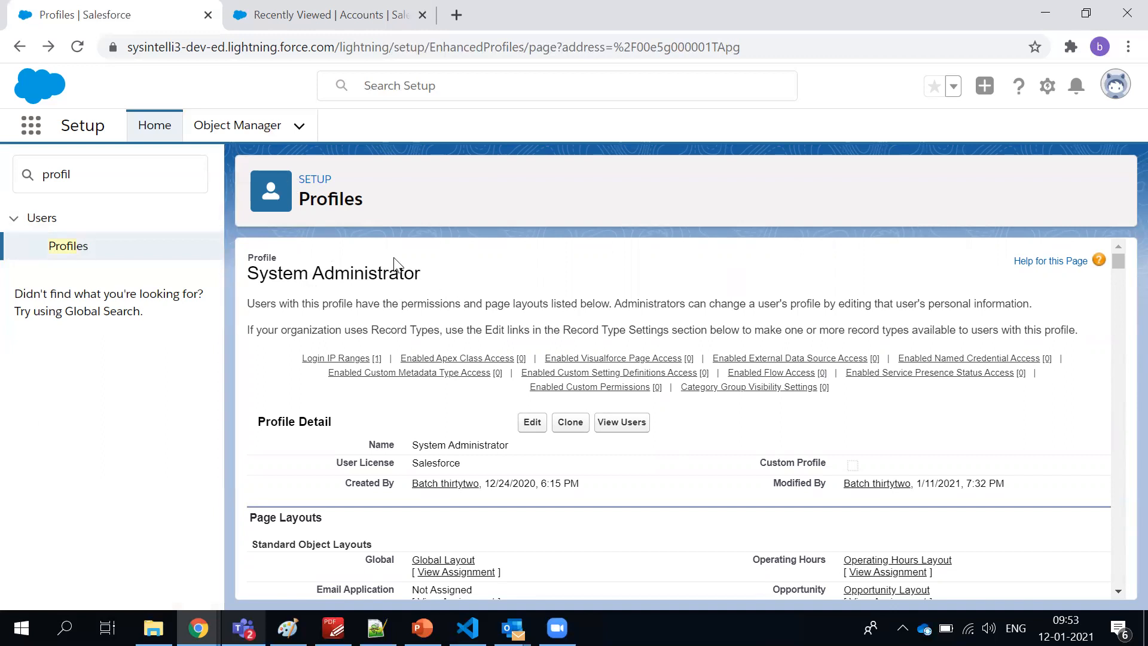
pyautogui.moveTo(652, 386)
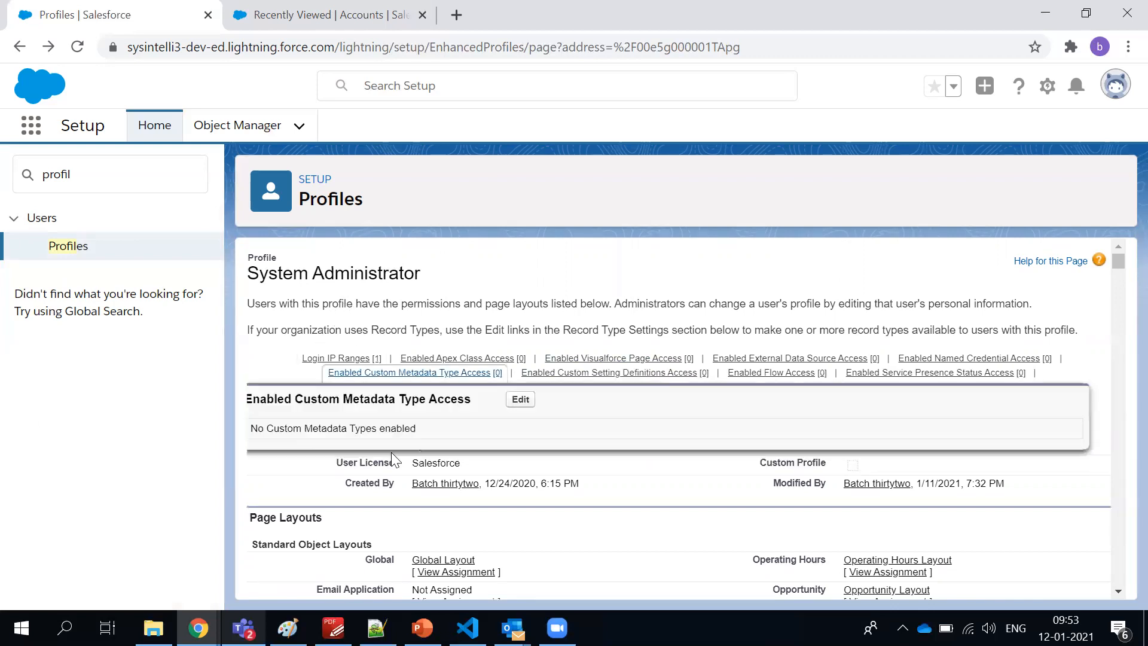
pyautogui.scroll(-1, 412, 460)
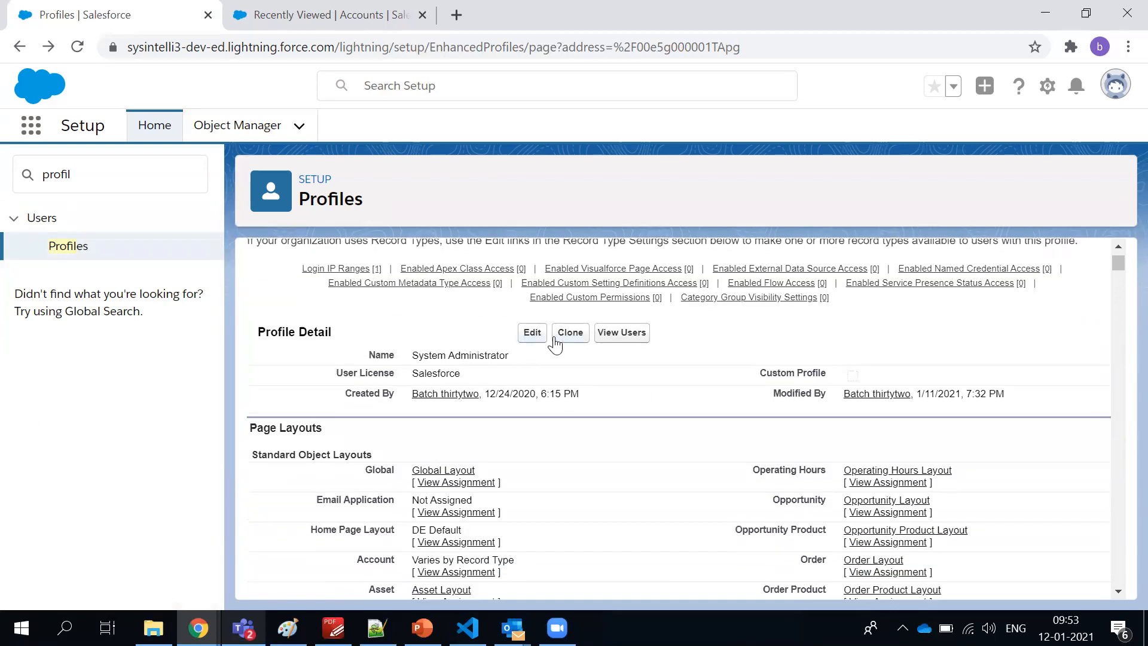
pyautogui.click(562, 333)
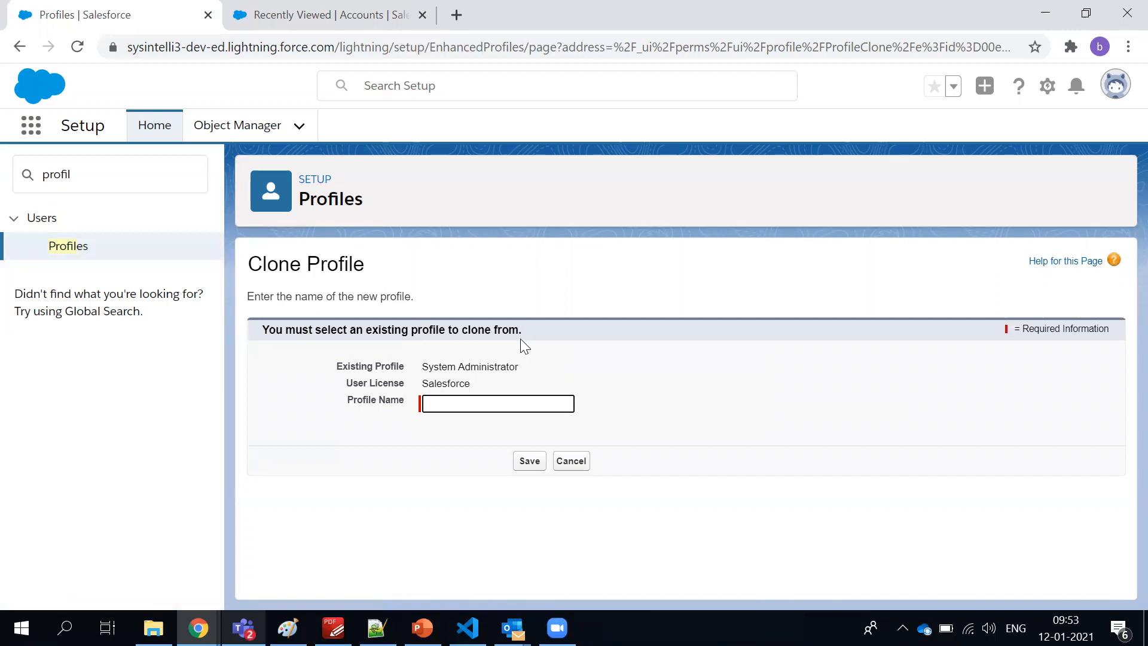
pyautogui.doubleClick(436, 383)
pyautogui.click(436, 407)
pyautogui.write('XPYZ')
pyautogui.click(442, 404)
pyautogui.press('BackSpace')
pyautogui.click(528, 461)
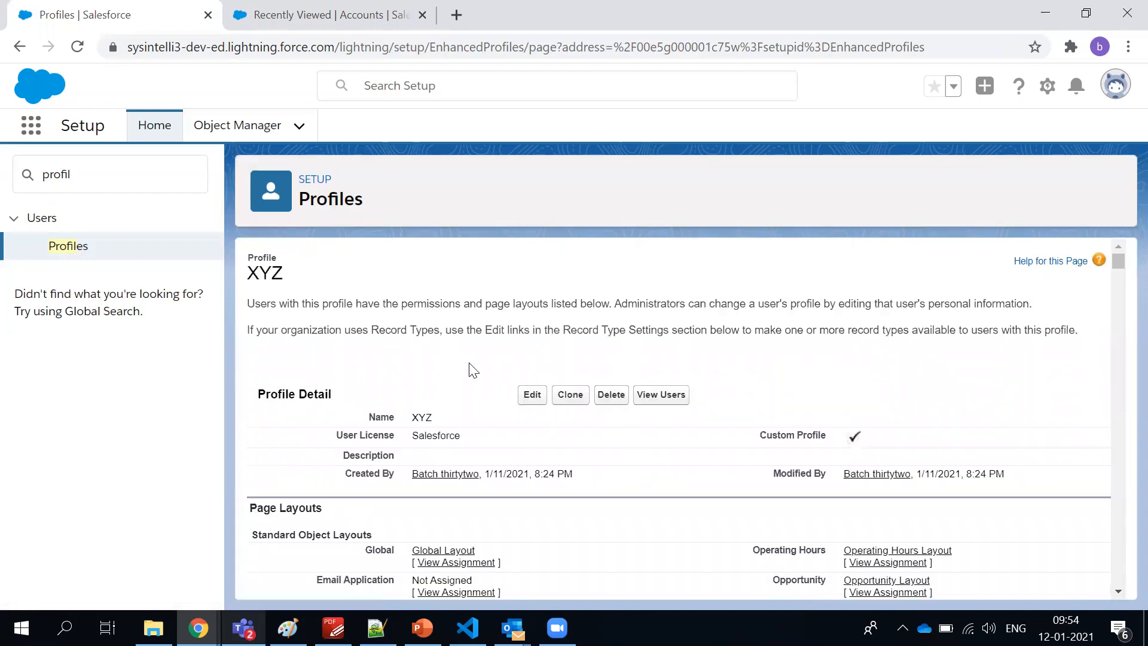
# - Review the XYZ profile's Custom Profile setting, page layouts, tab settings, Administrative Permissions and General User Permissions
pyautogui.moveTo(756, 464); pyautogui.dragTo(868, 464)
pyautogui.scroll(-15, 687, 392)
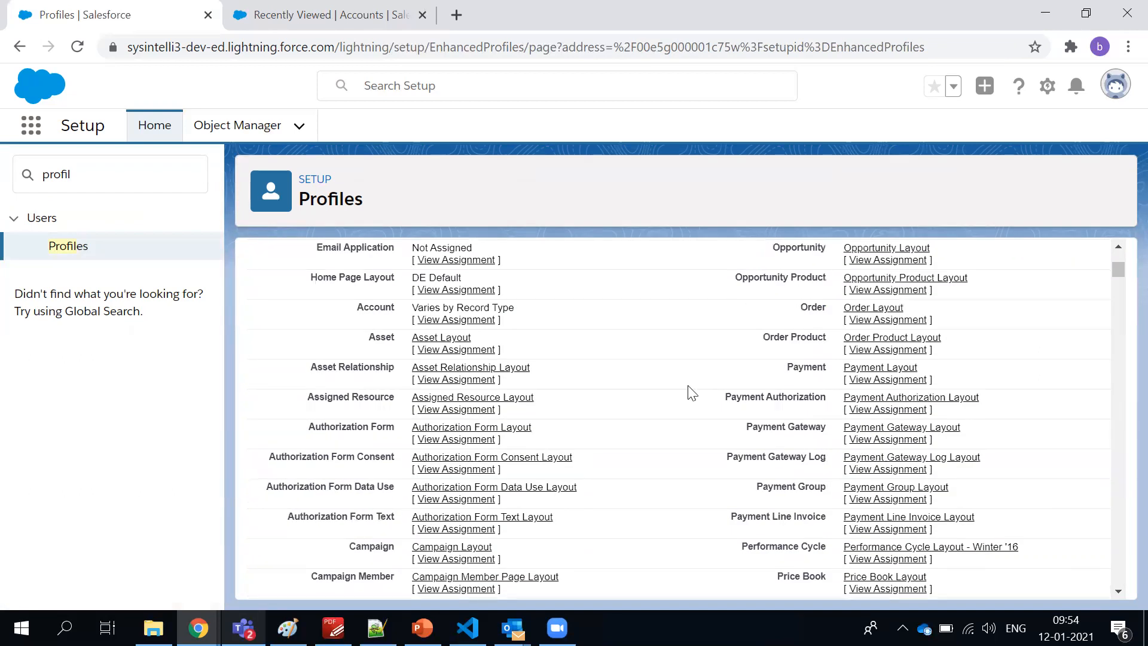
pyautogui.scroll(-15, 687, 392)
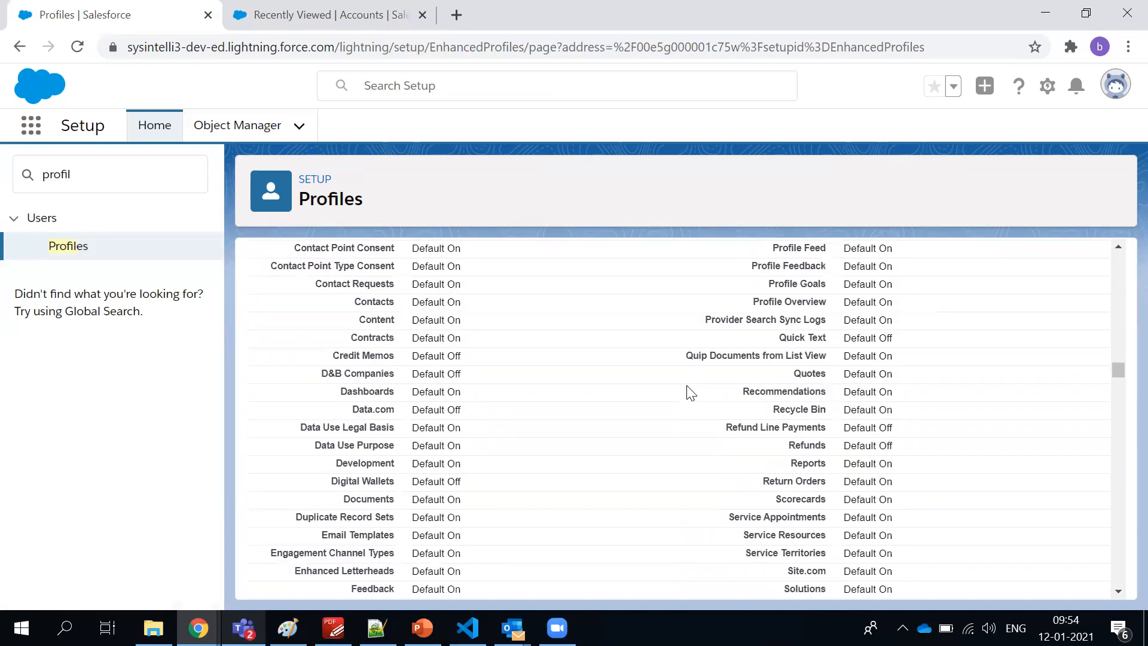
pyautogui.scroll(-15, 692, 393)
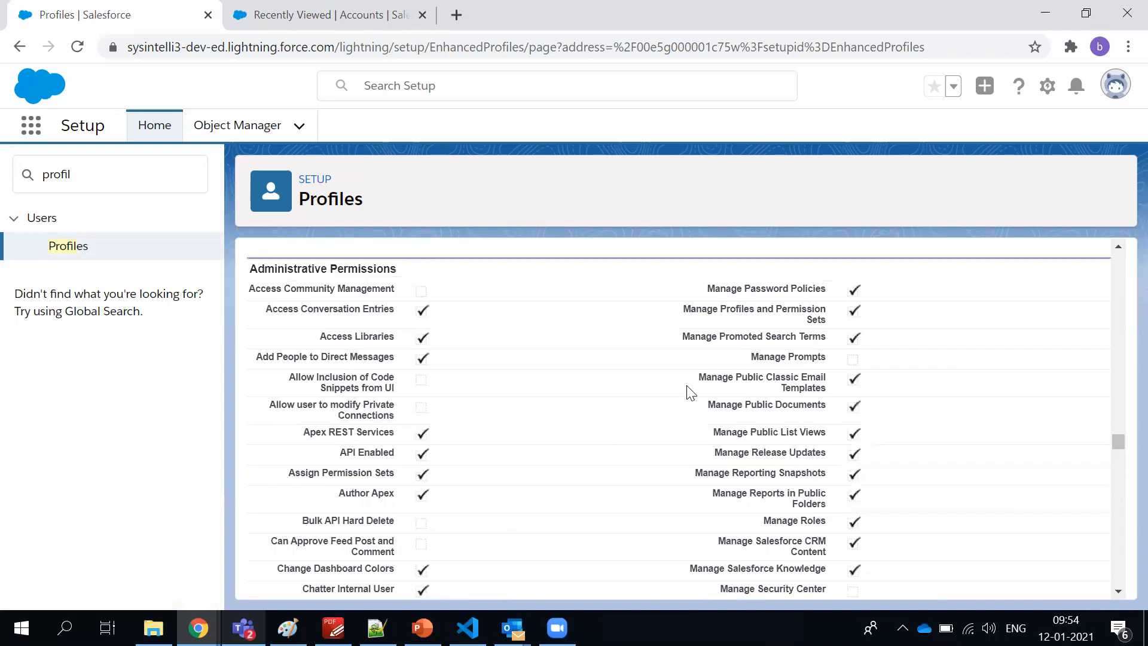
pyautogui.scroll(-5, 692, 393)
pyautogui.scroll(-10, 691, 392)
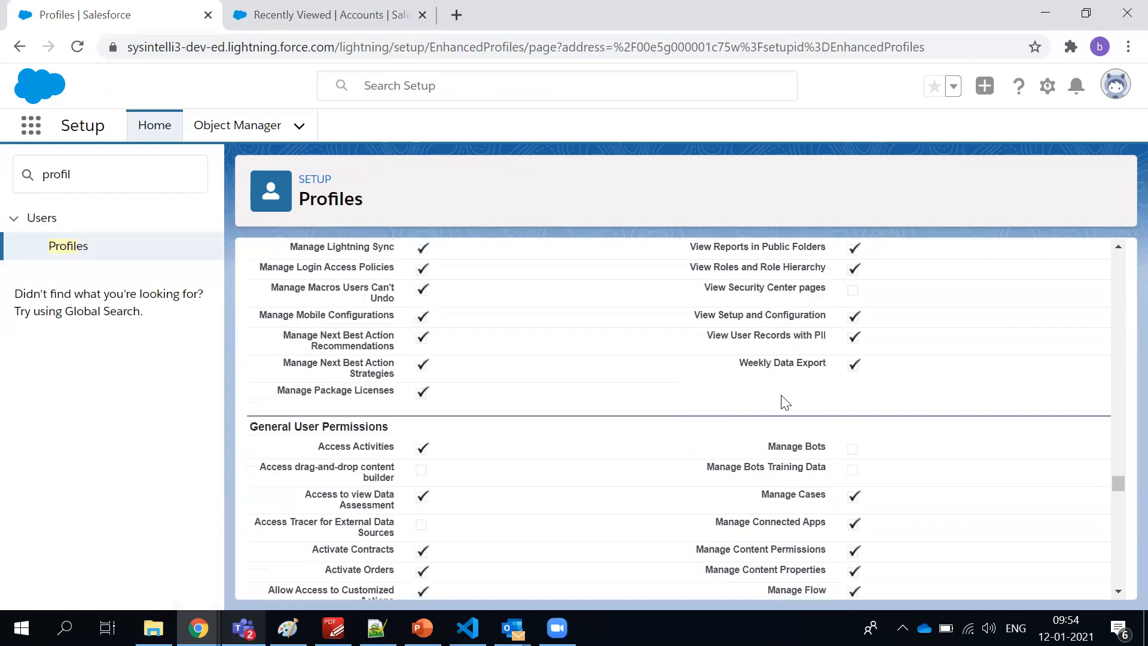
pyautogui.moveTo(1119, 495); pyautogui.dragTo(1116, 248)
pyautogui.click(504, 299)
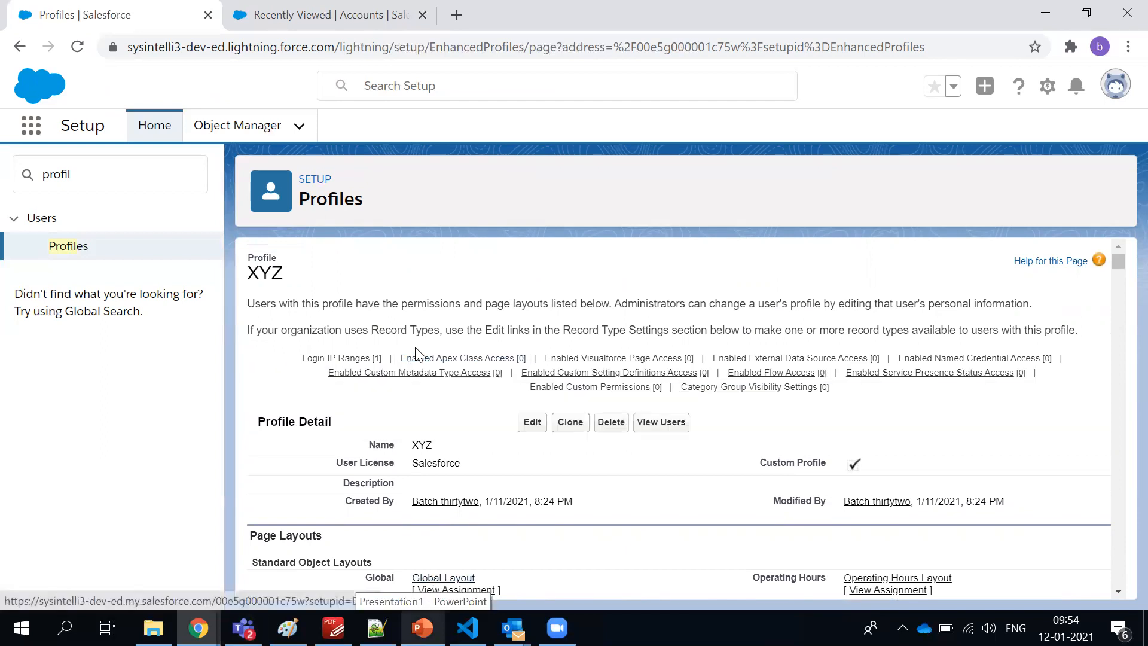
pyautogui.moveTo(370, 374)
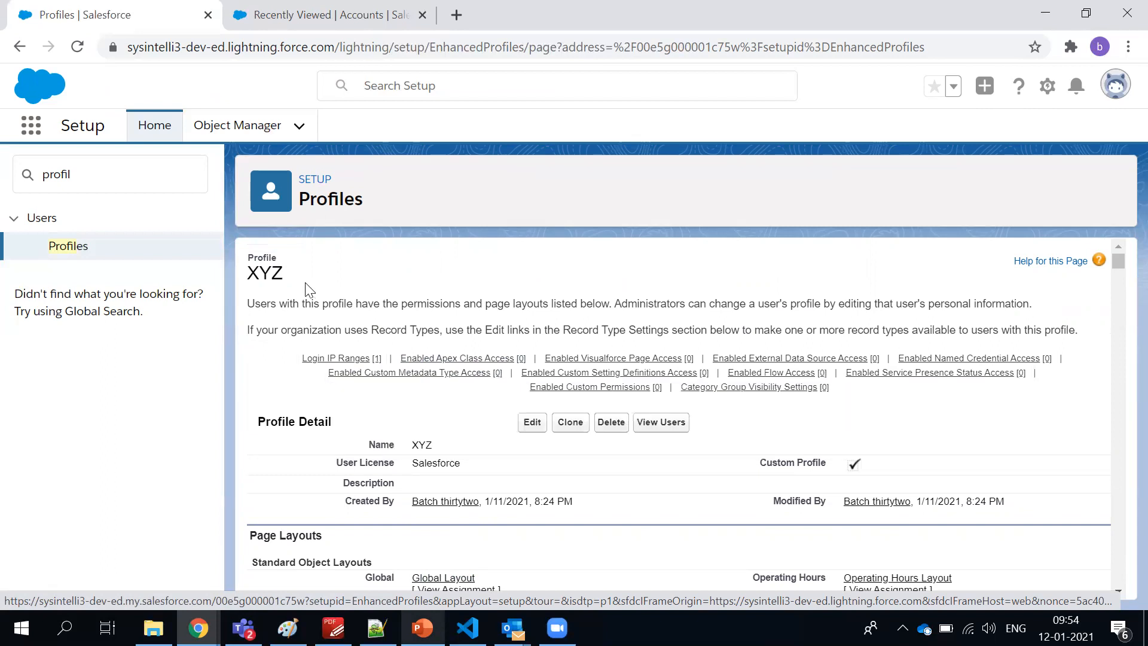
pyautogui.doubleClick(272, 275)
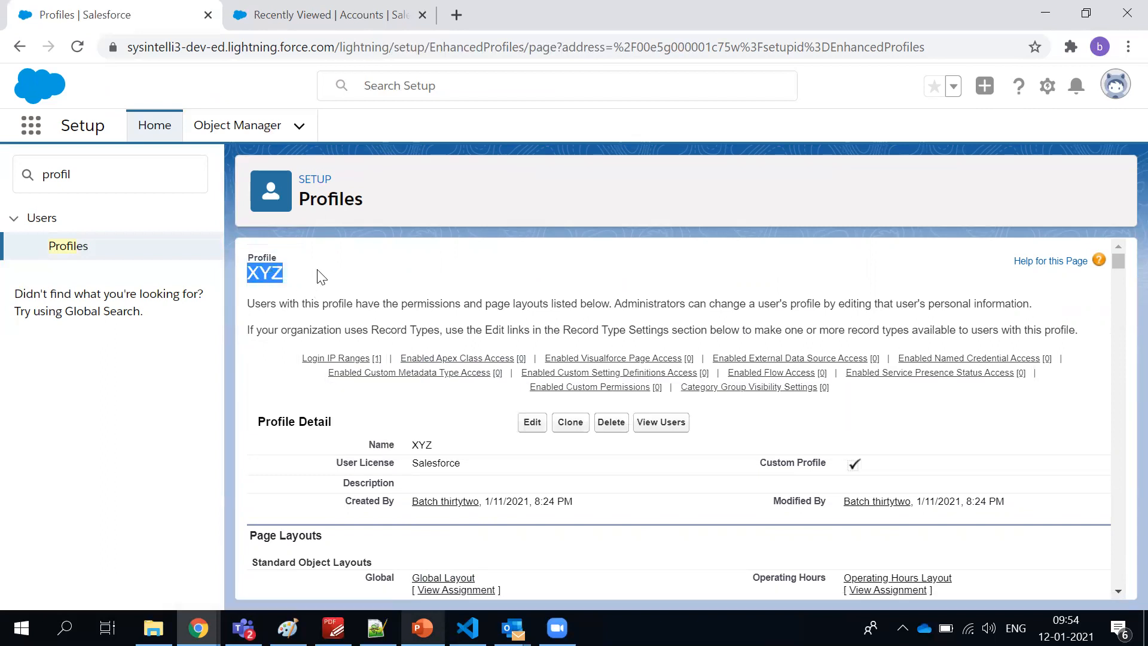
# - Return to the profiles list, filter it to names starting with I and open the IPB Sales Rep profile
pyautogui.click(64, 254)
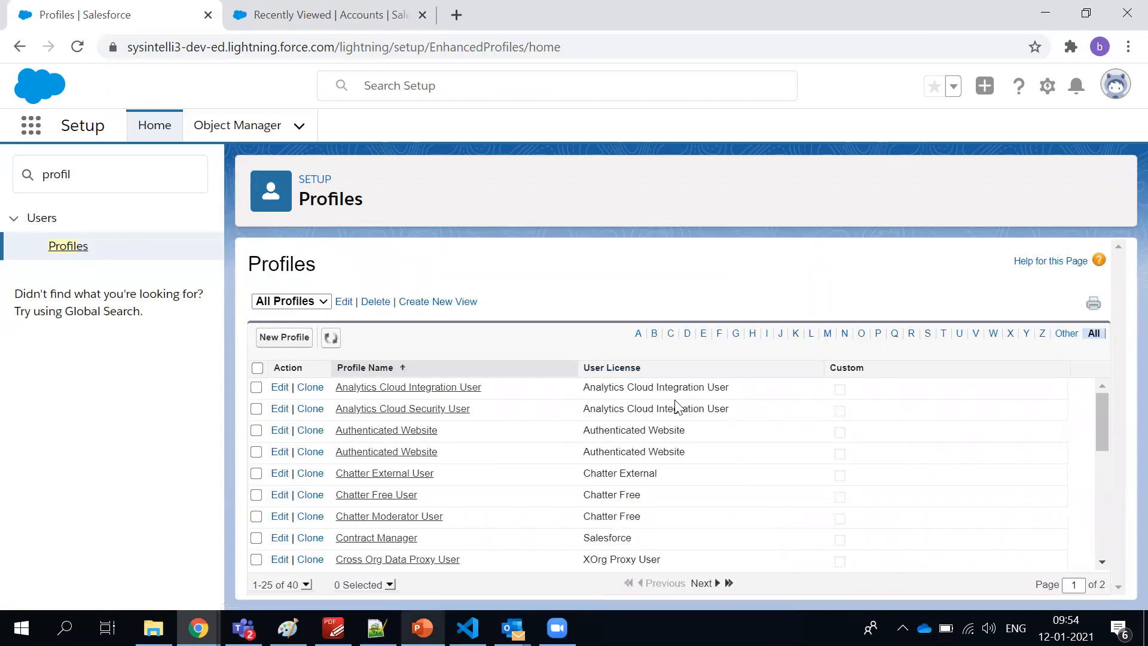
pyautogui.scroll(-5, 464, 545)
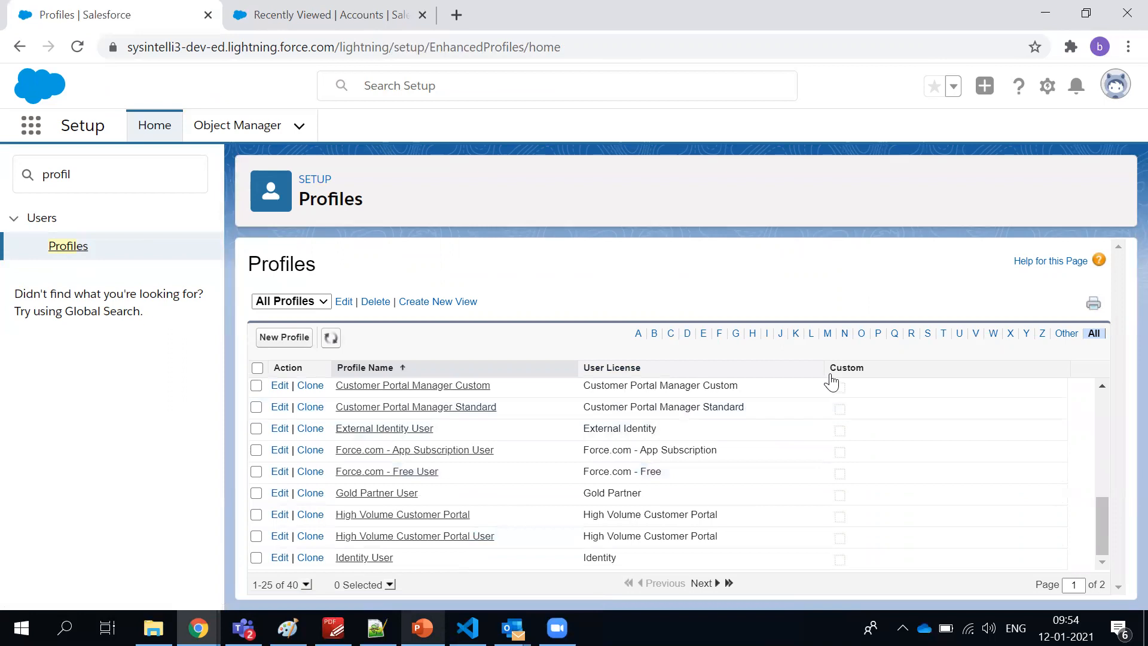
pyautogui.click(764, 335)
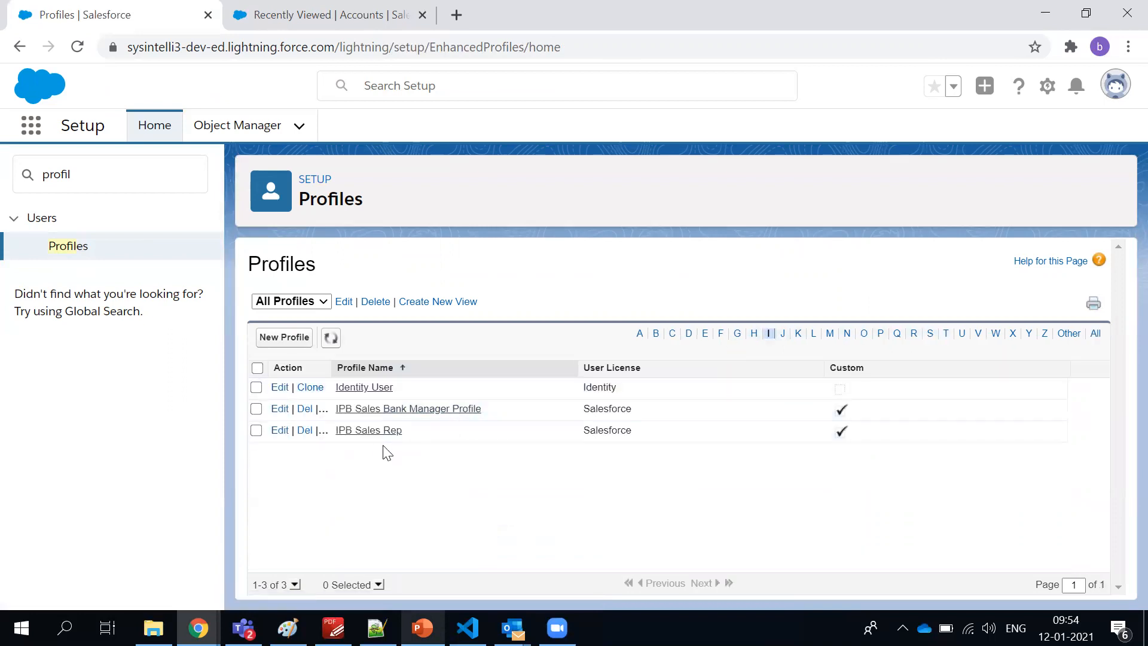
pyautogui.click(378, 433)
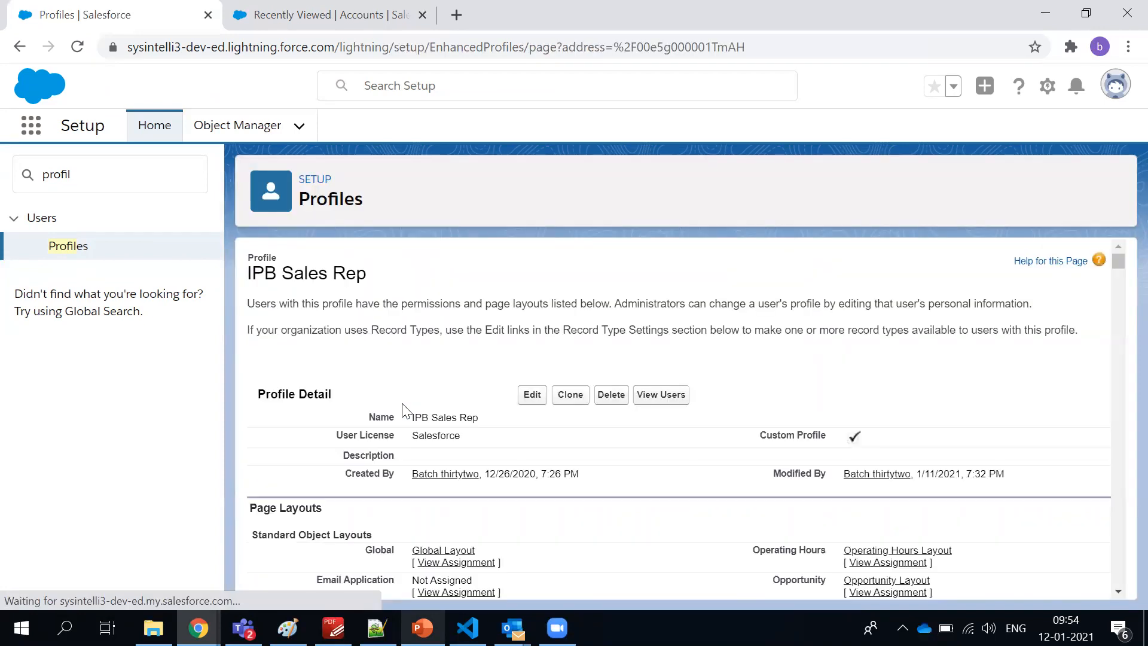
# - Locate the Custom App Settings section of the IPB Sales Rep profile and compare it with the record type settings
pyautogui.scroll(-20, 411, 276)
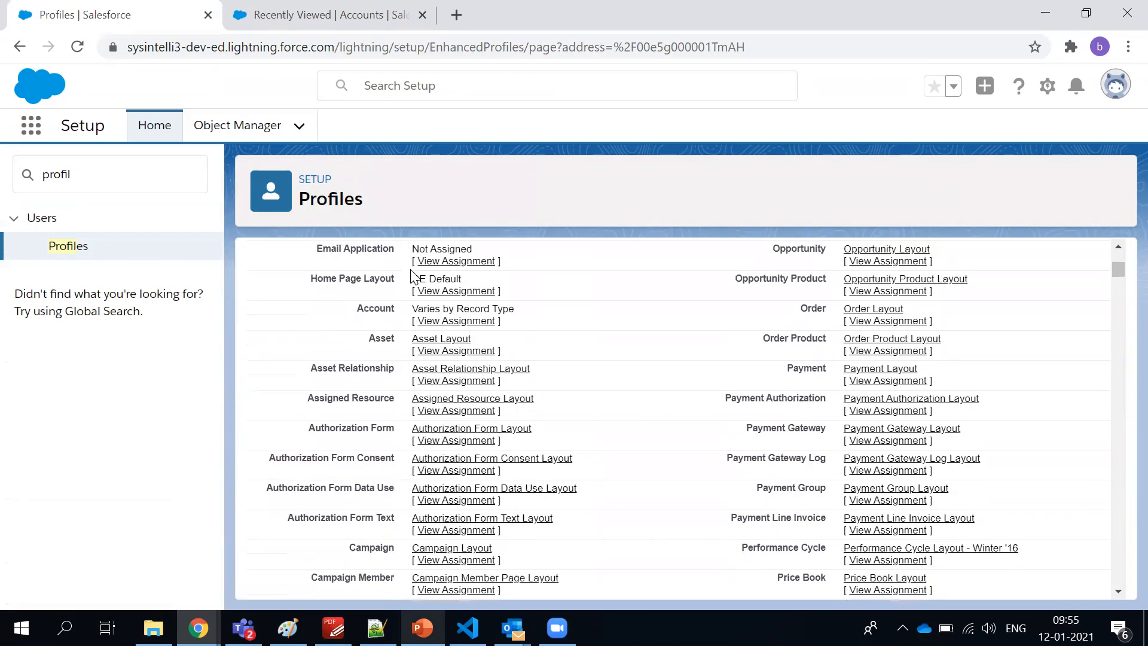
pyautogui.scroll(-20, 412, 276)
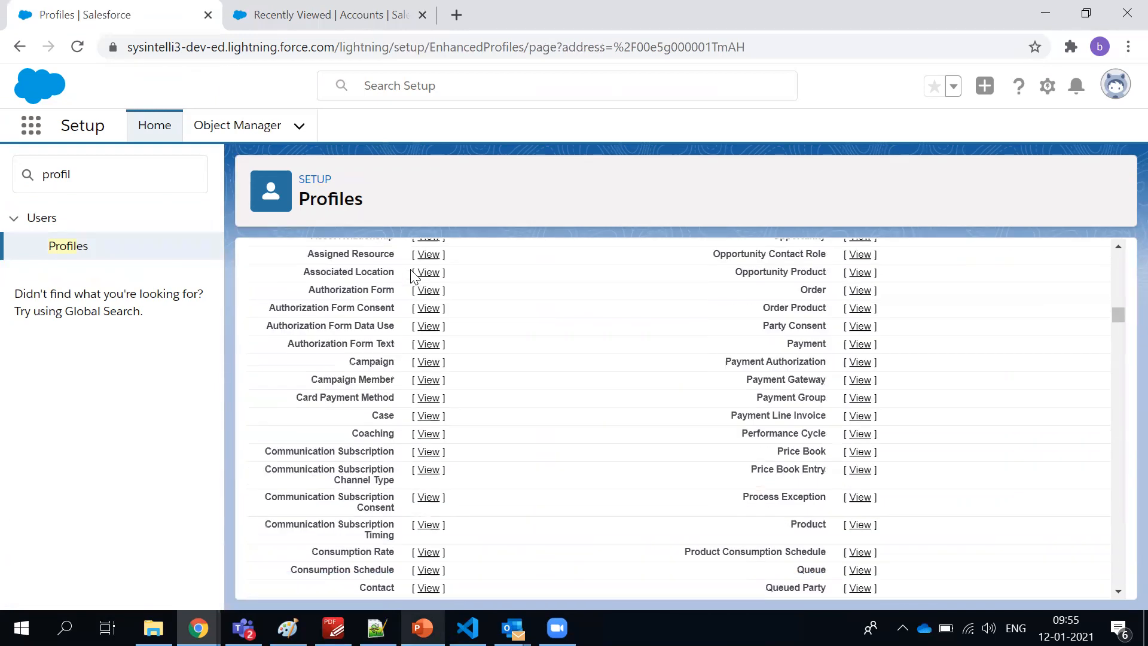
pyautogui.scroll(-3, 412, 276)
pyautogui.scroll(4, 410, 275)
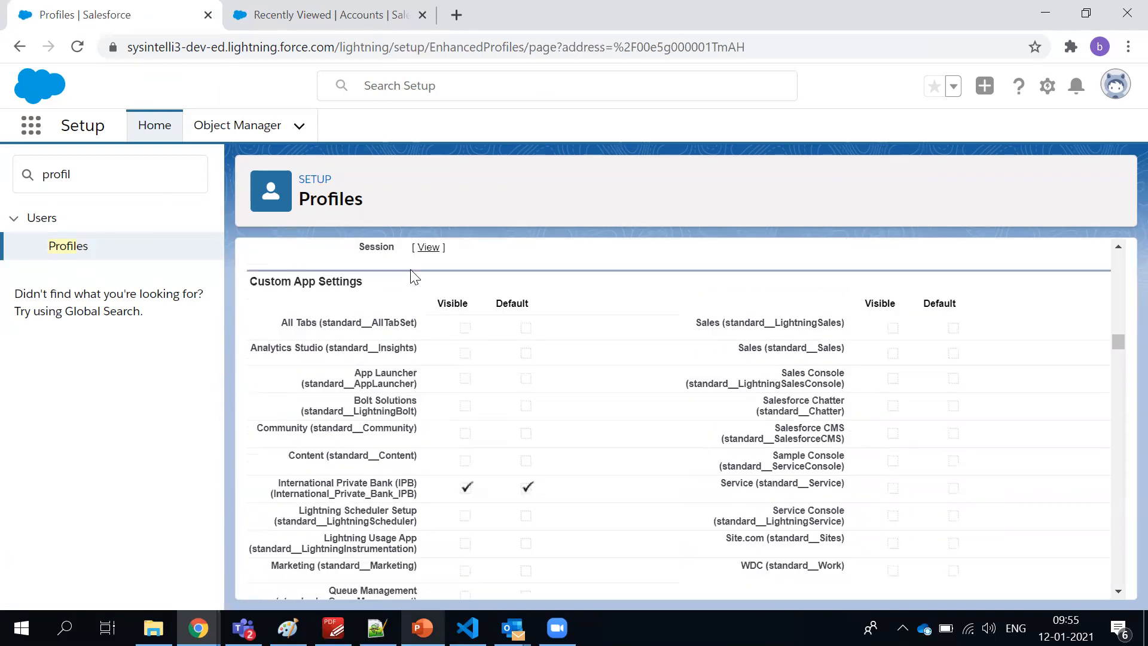
pyautogui.tripleClick(327, 298)
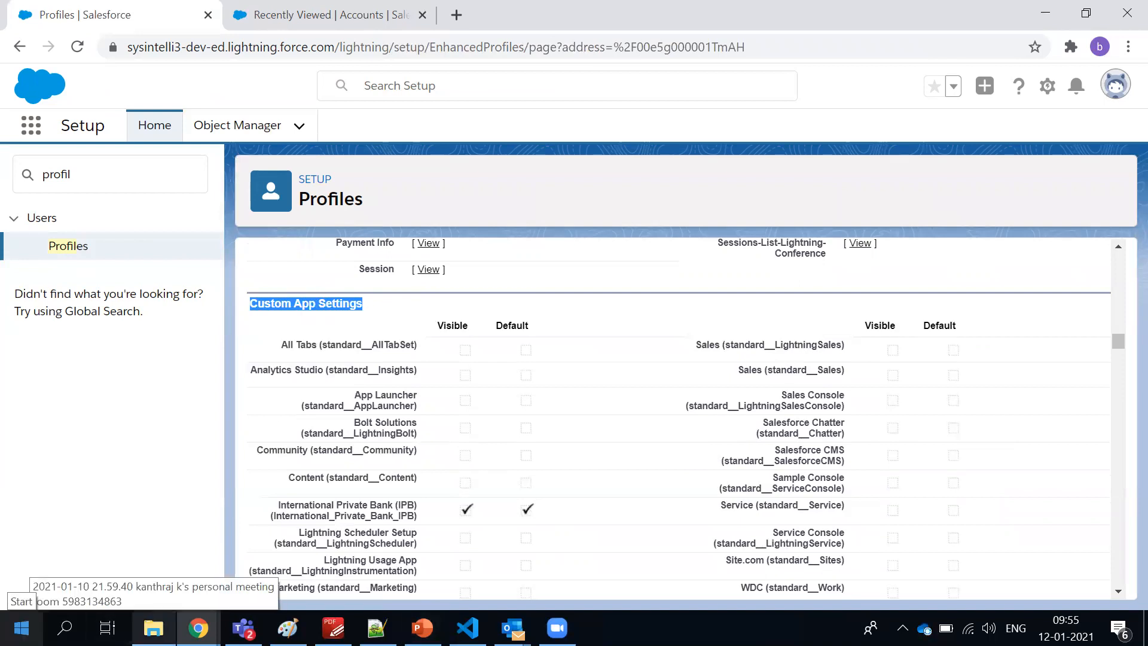
pyautogui.click(579, 371)
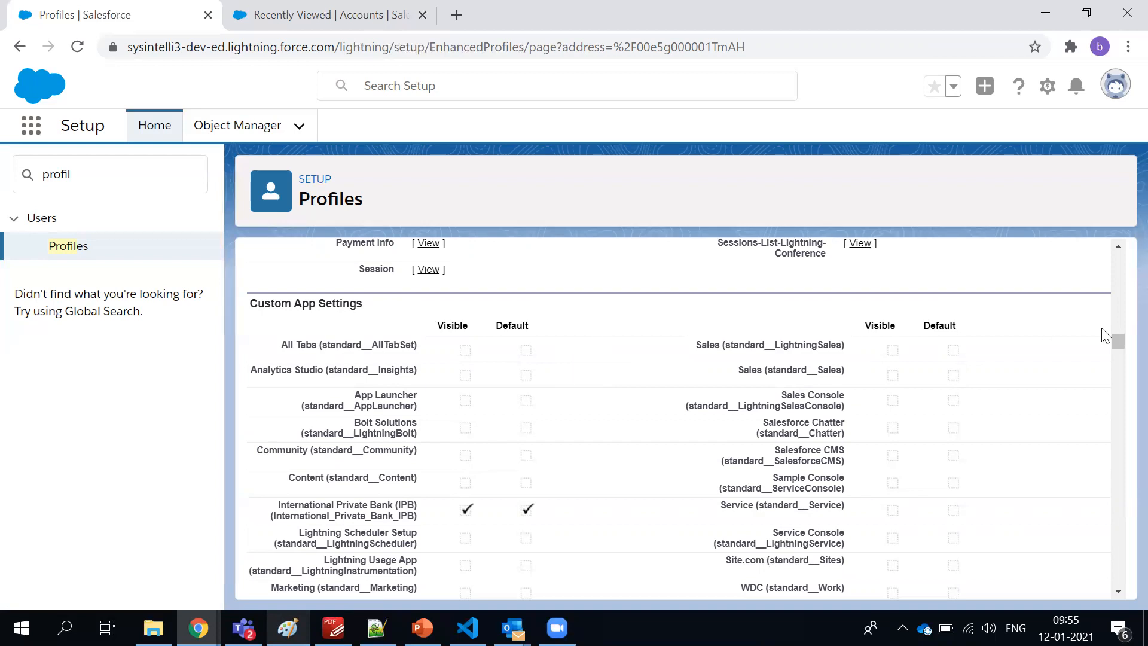
pyautogui.moveTo(1115, 338); pyautogui.dragTo(1119, 392)
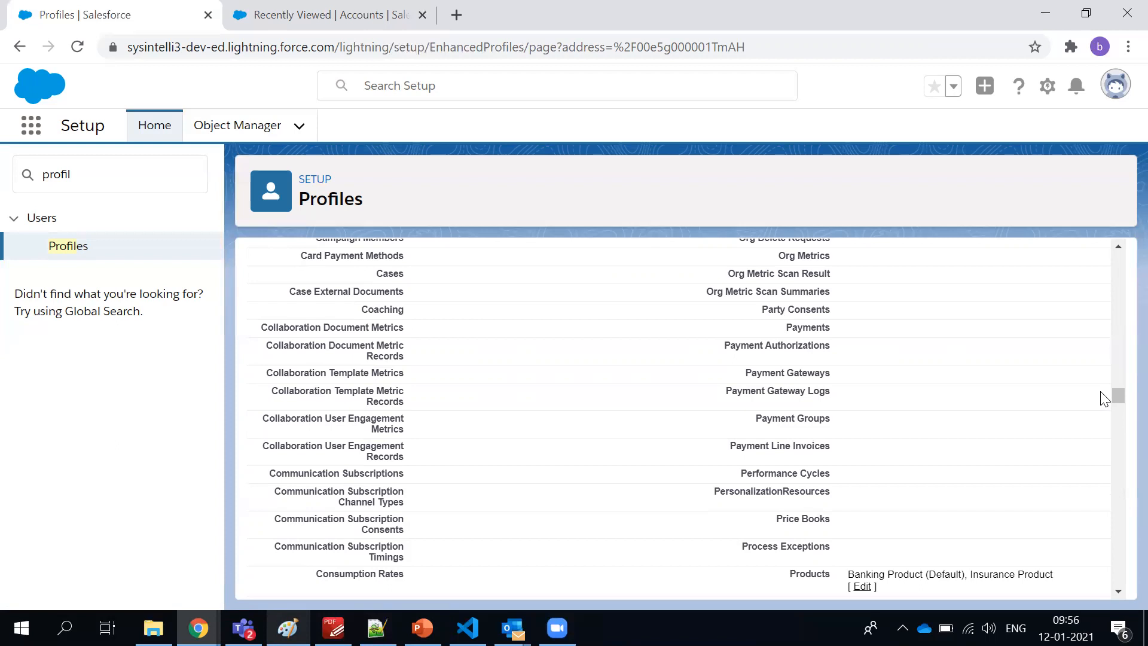
pyautogui.moveTo(1119, 397); pyautogui.dragTo(1119, 345)
pyautogui.scroll(2, 500, 369)
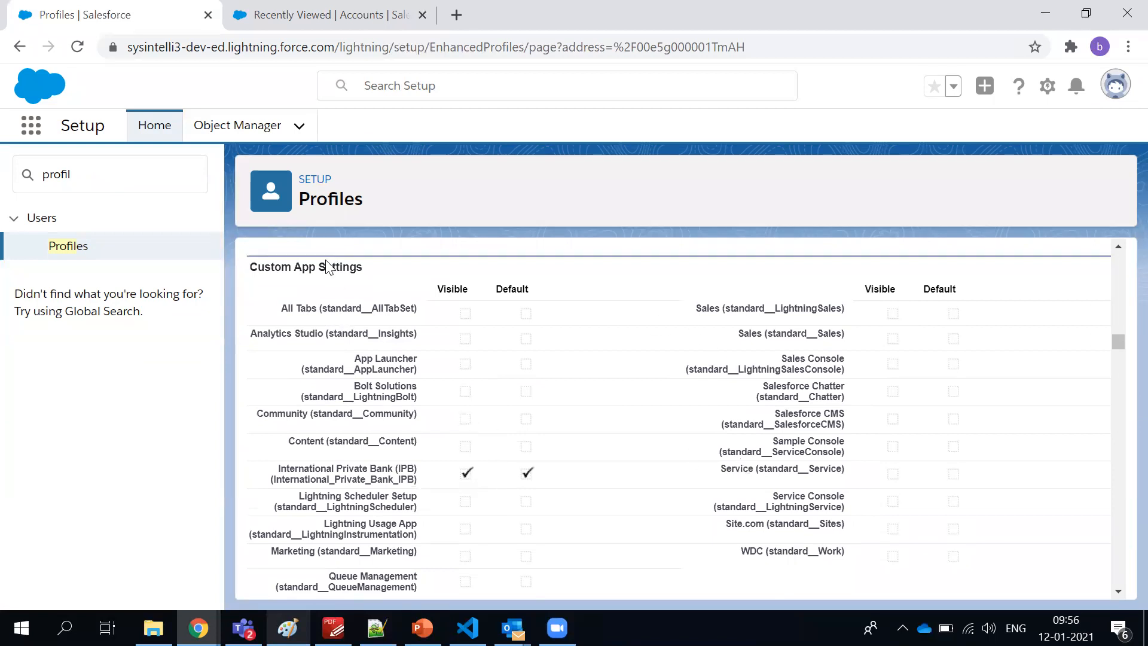
# - Examine the Visible and Default settings of the International Private Bank (IPB) app against the other apps in Custom App Settings
pyautogui.moveTo(276, 474); pyautogui.dragTo(421, 474)
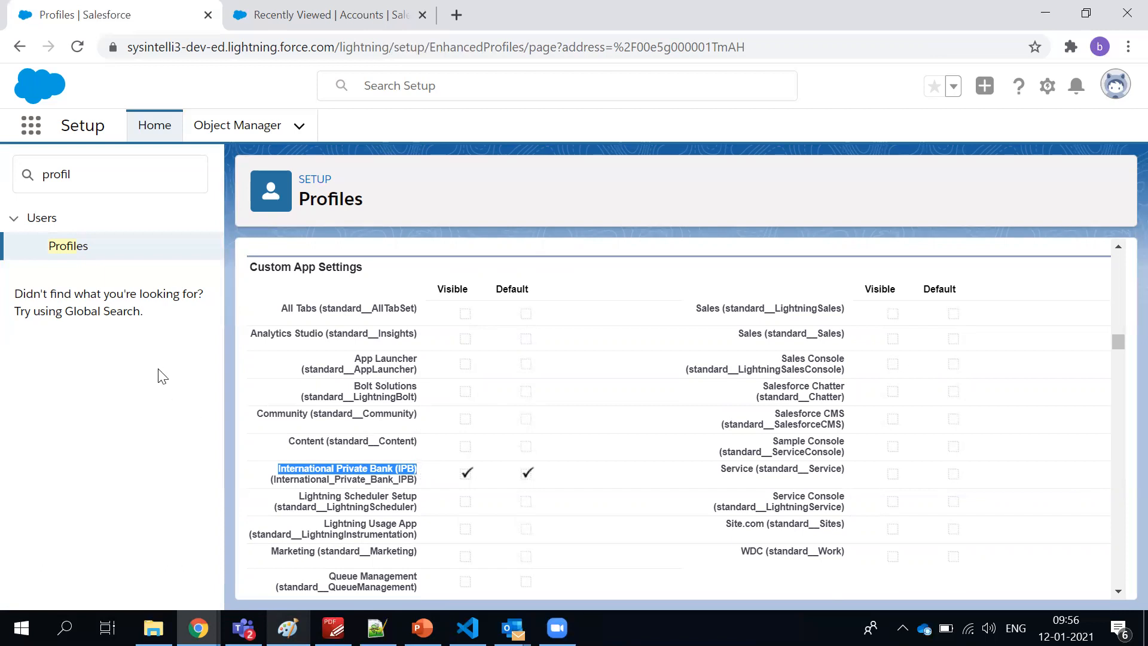
pyautogui.click(393, 488)
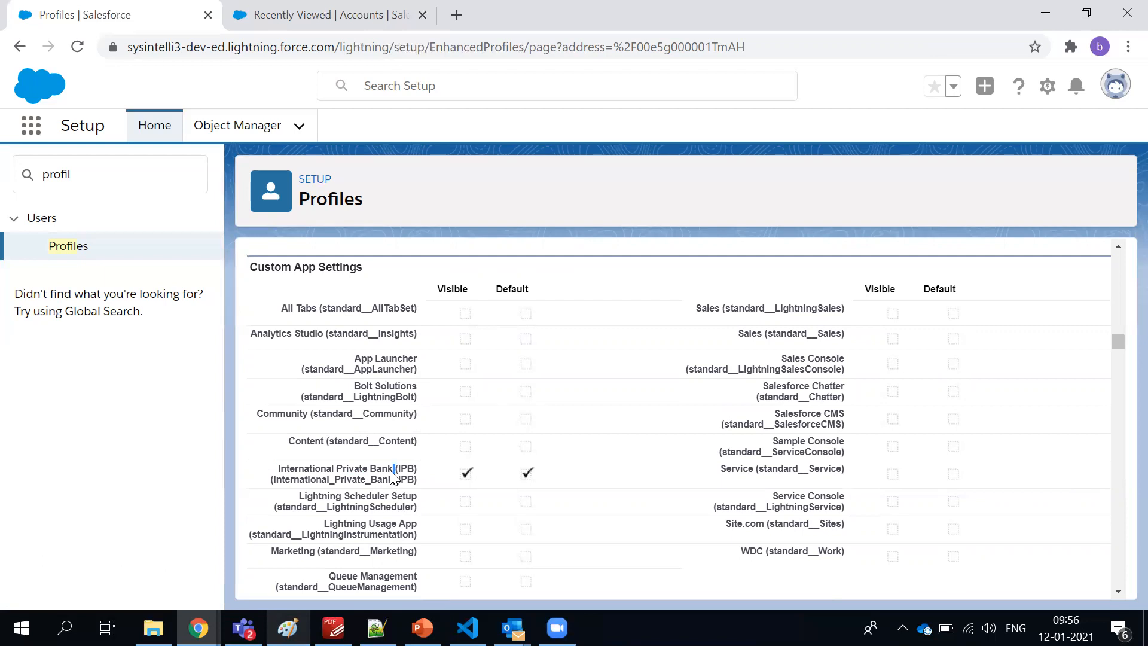
pyautogui.tripleClick(390, 470)
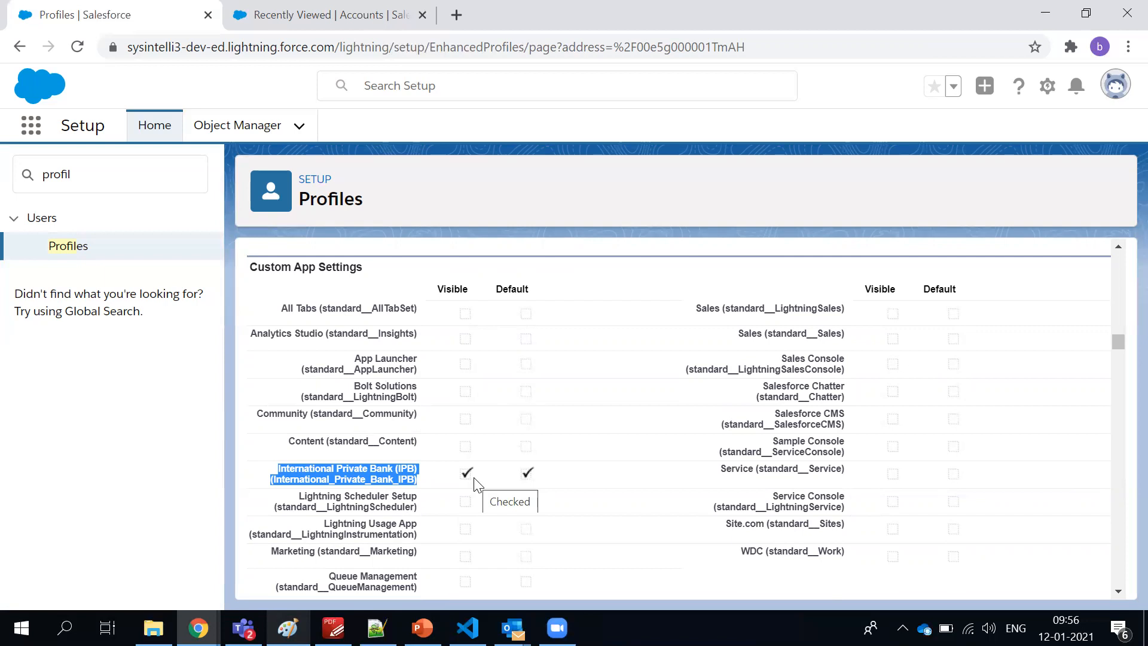
pyautogui.scroll(-2, 475, 482)
pyautogui.scroll(2, 475, 482)
pyautogui.moveTo(276, 290); pyautogui.dragTo(706, 550)
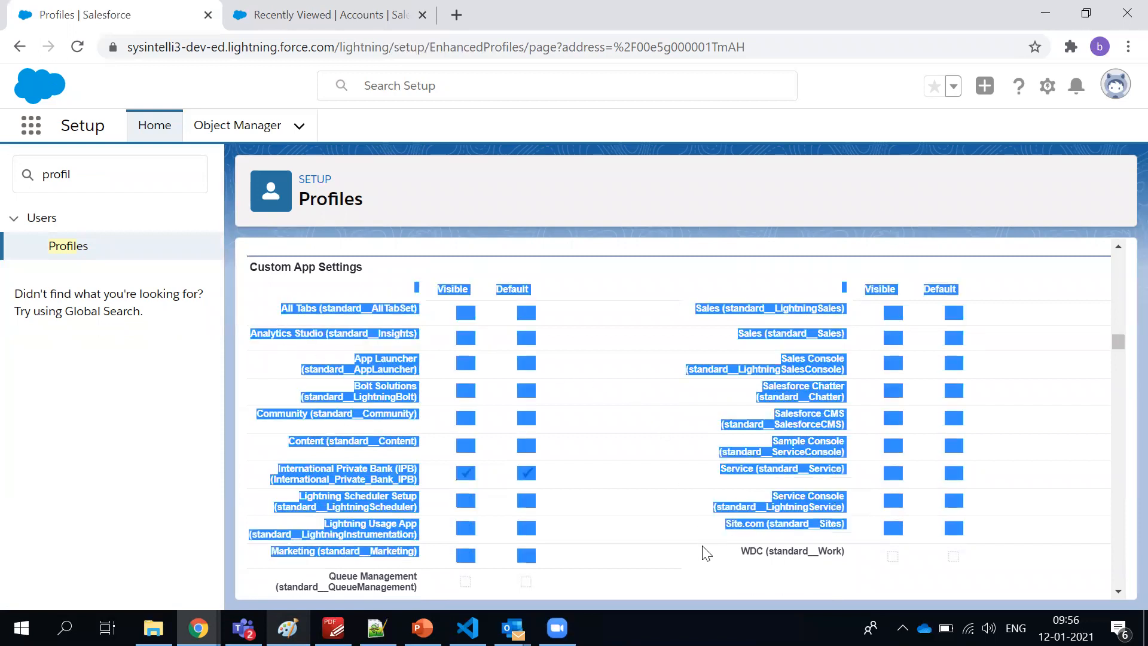
pyautogui.click(703, 549)
pyautogui.moveTo(271, 468); pyautogui.dragTo(431, 486)
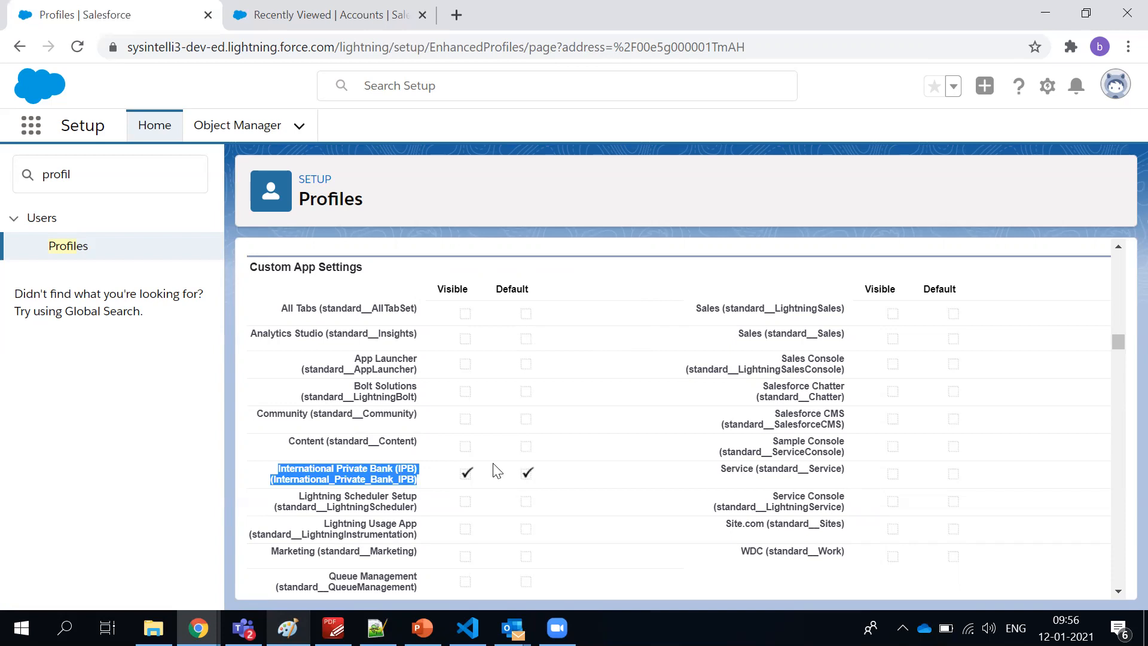
pyautogui.doubleClick(437, 477)
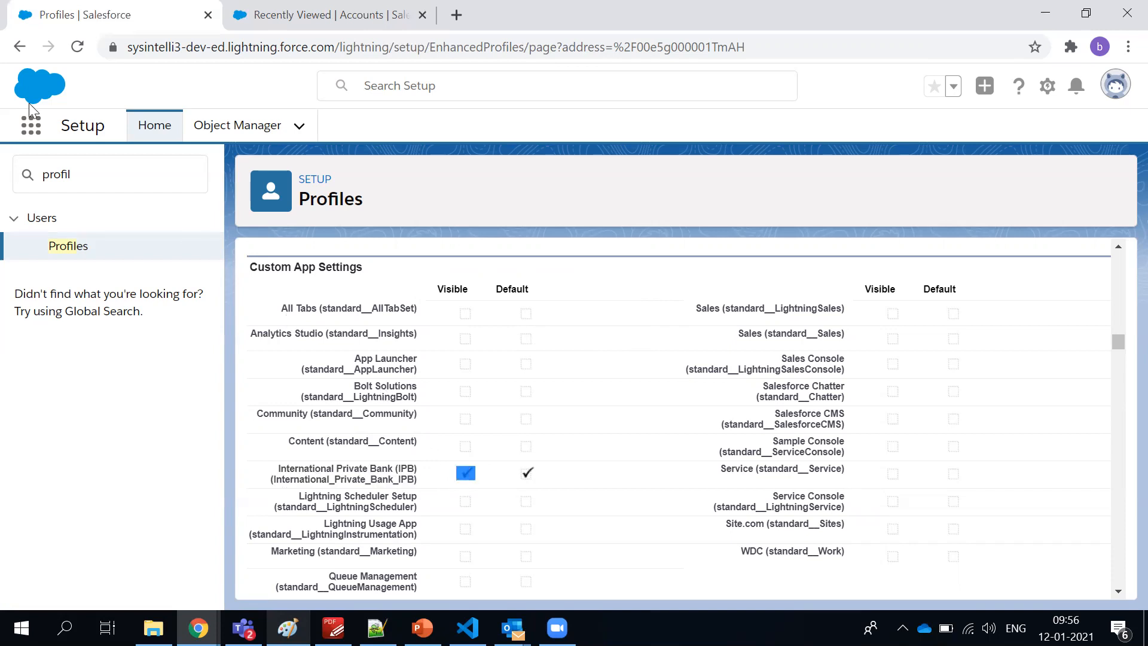
pyautogui.moveTo(256, 310); pyautogui.dragTo(677, 506)
pyautogui.click(677, 505)
# - Review the IPB Sales Rep profile from Custom App Settings back up to its Profile Detail and Page Layouts sections
pyautogui.scroll(4, 678, 506)
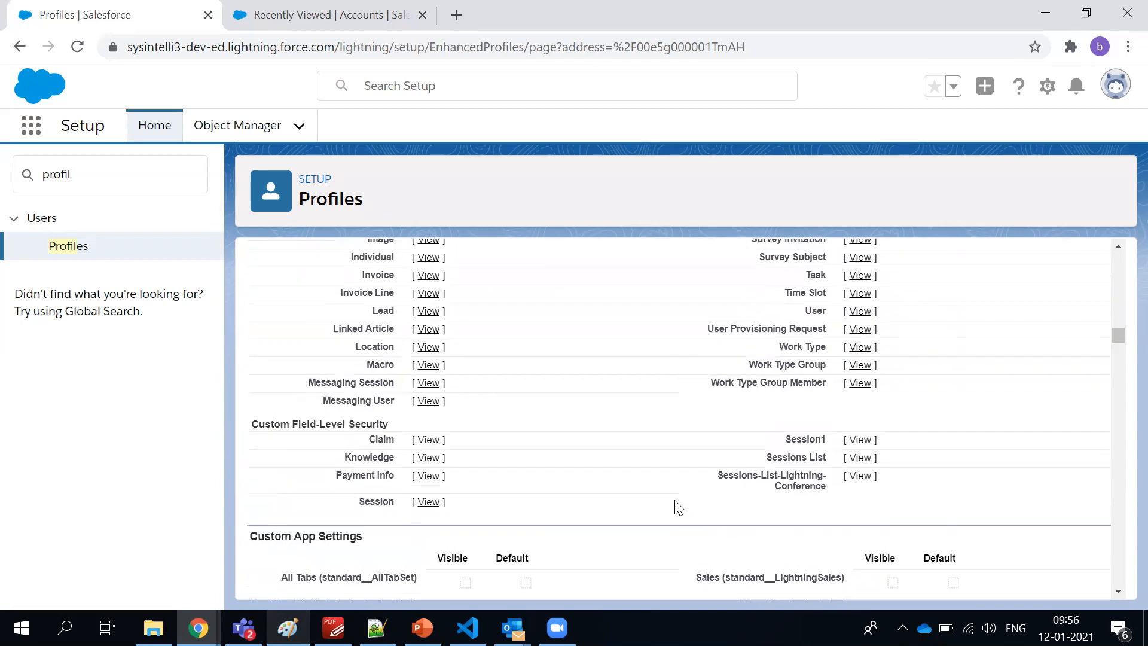
pyautogui.scroll(18, 678, 507)
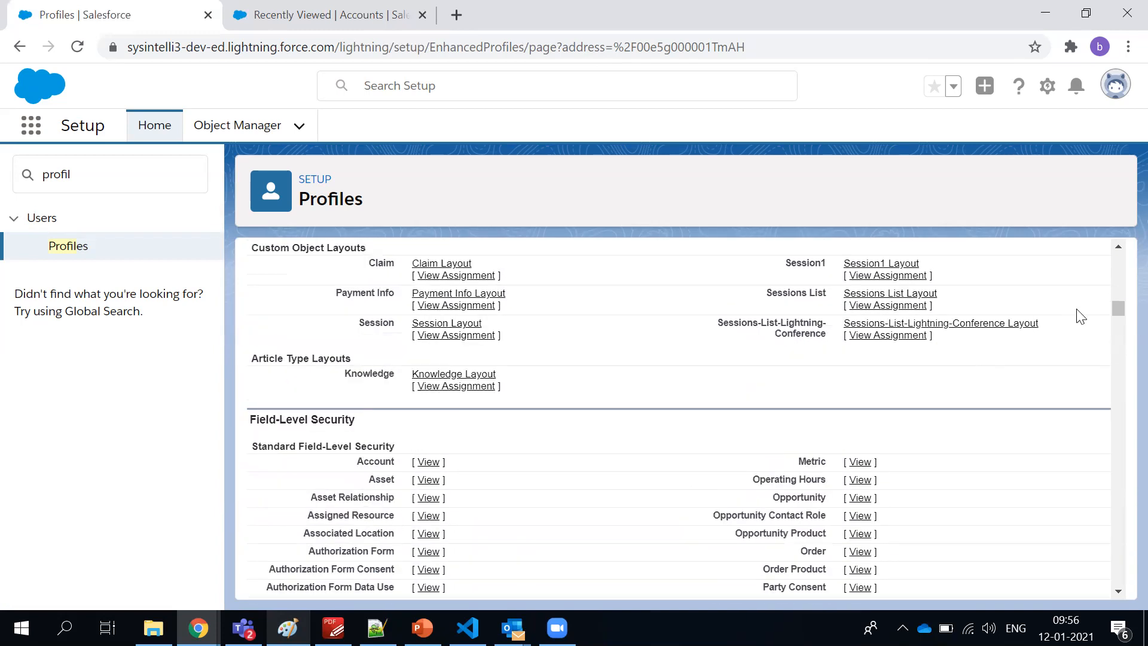
pyautogui.moveTo(1117, 307); pyautogui.dragTo(1119, 254)
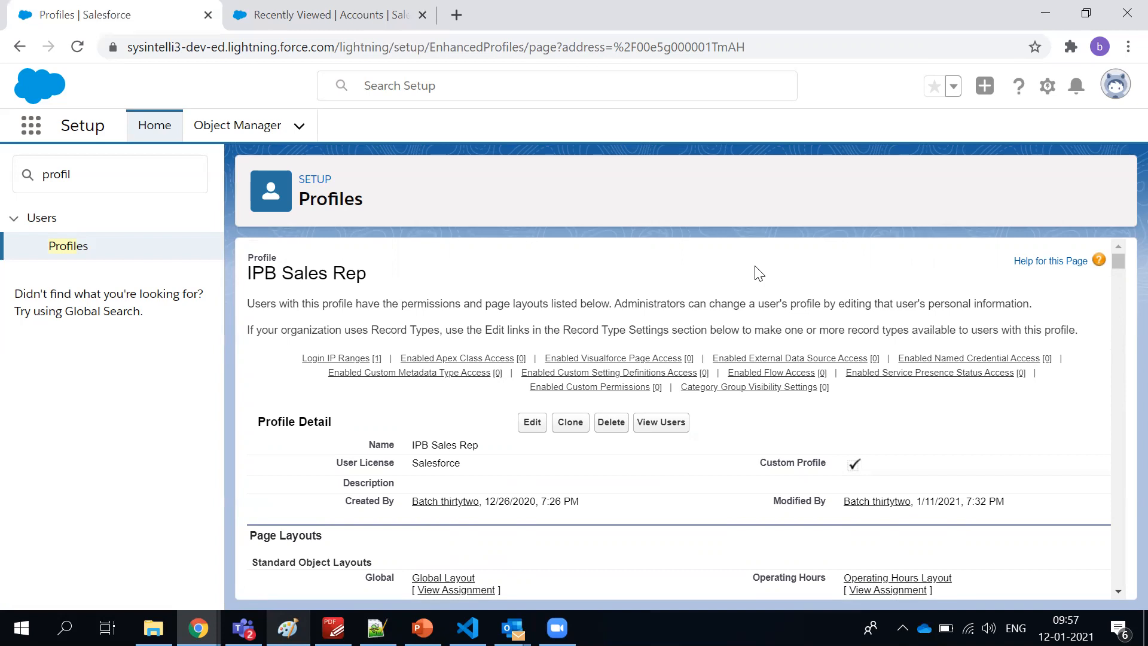
pyautogui.scroll(-3, 757, 272)
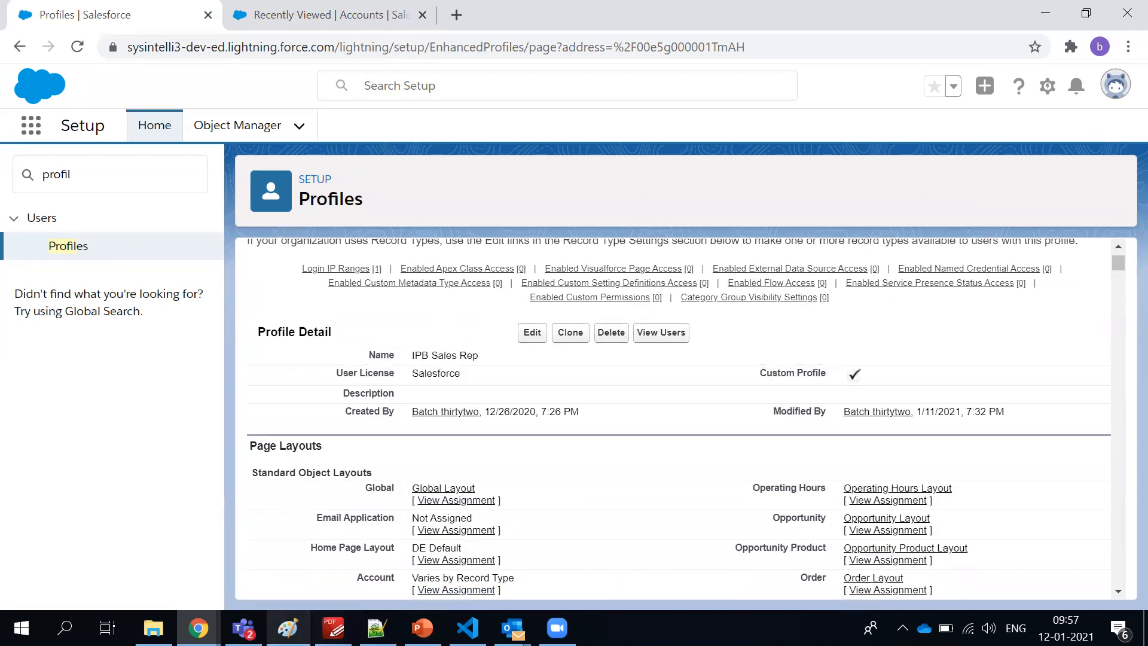
# - Check the Salesforce Users Administration topics in the PDF course outline and open the Permission Sets page in Salesforce Setup
pyautogui.click(333, 628)
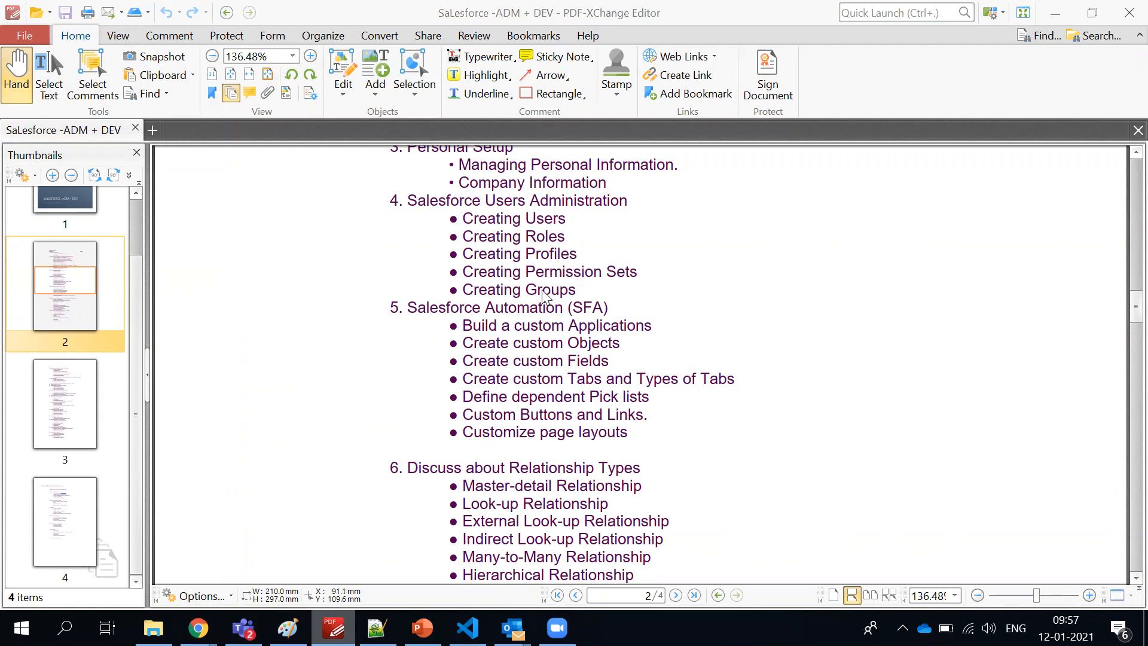
pyautogui.hotkey('alt', 'Tab')
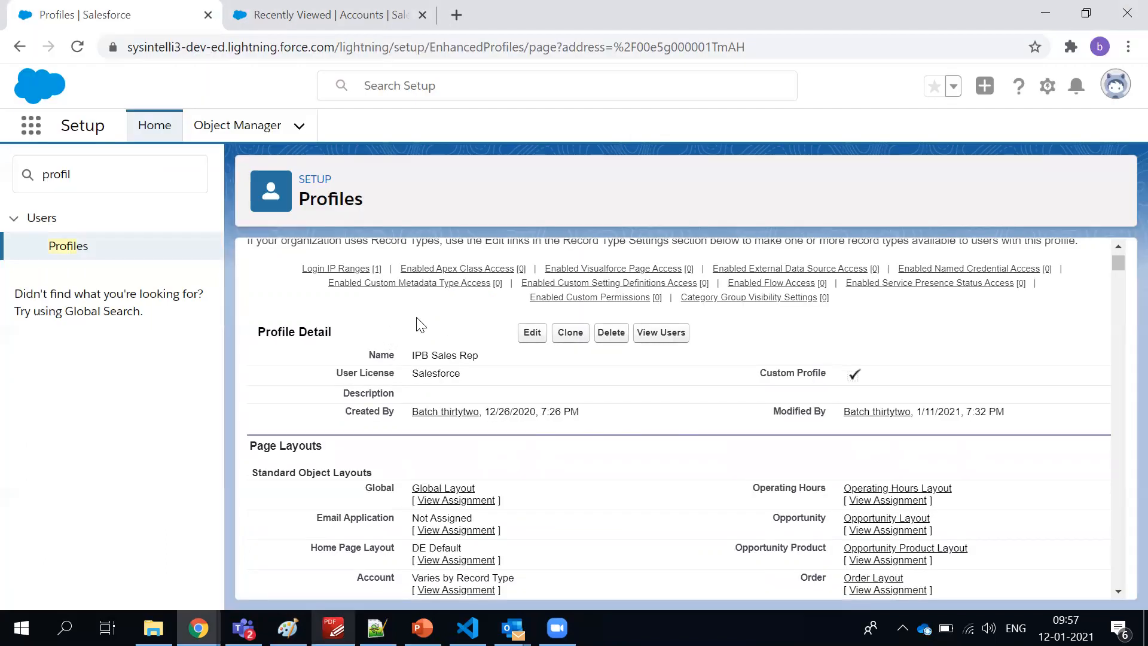
pyautogui.click(102, 172)
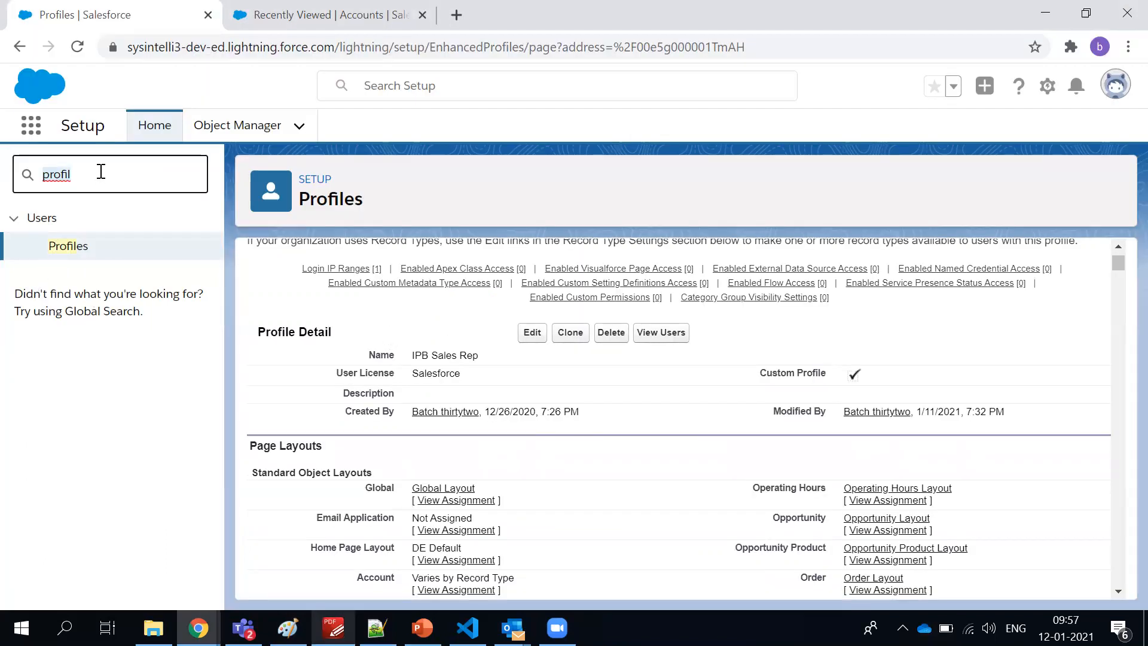
pyautogui.write('perm')
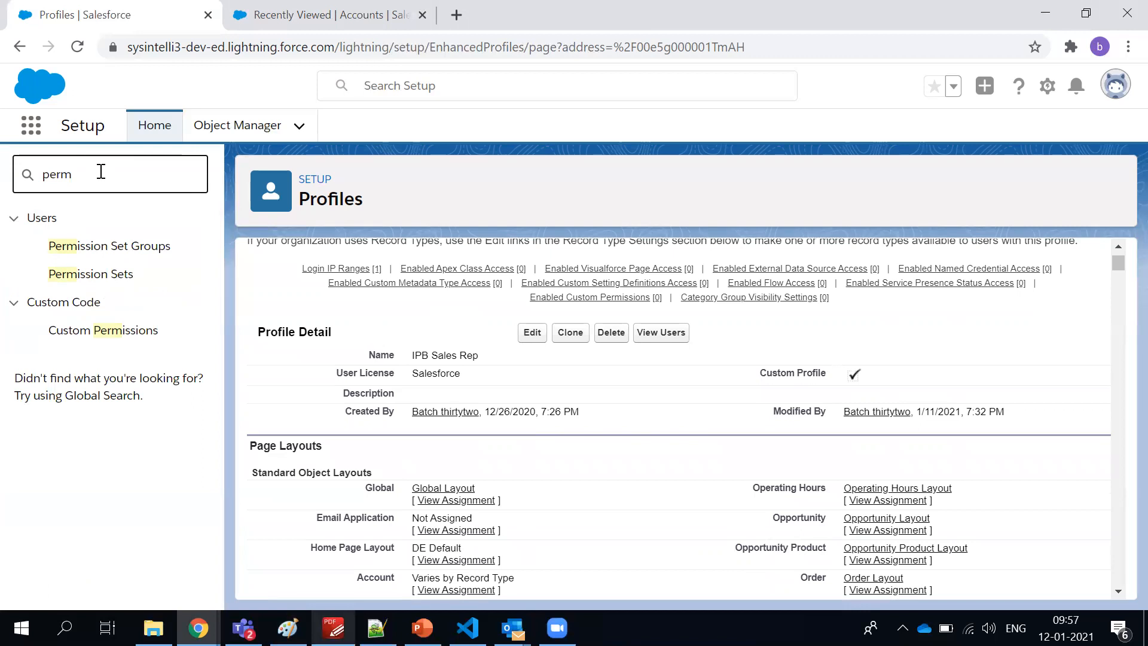
pyautogui.click(75, 276)
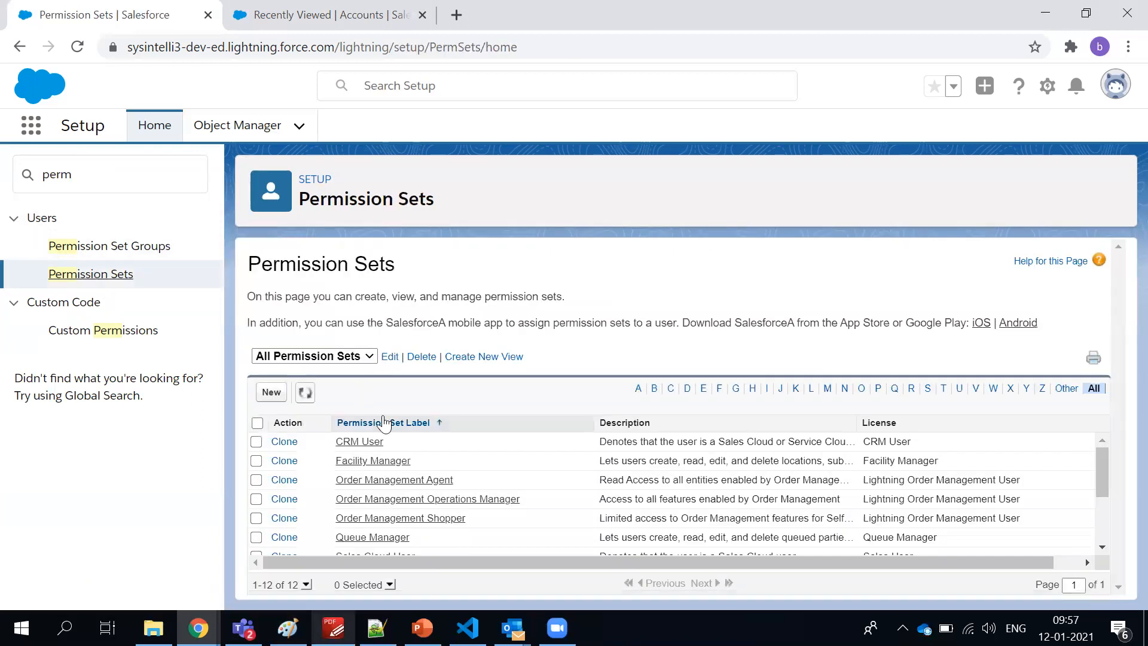
# - Examine the labels, descriptions and licenses in the All Permission Sets list, also checking for names starting with I
pyautogui.scroll(-3, 398, 556)
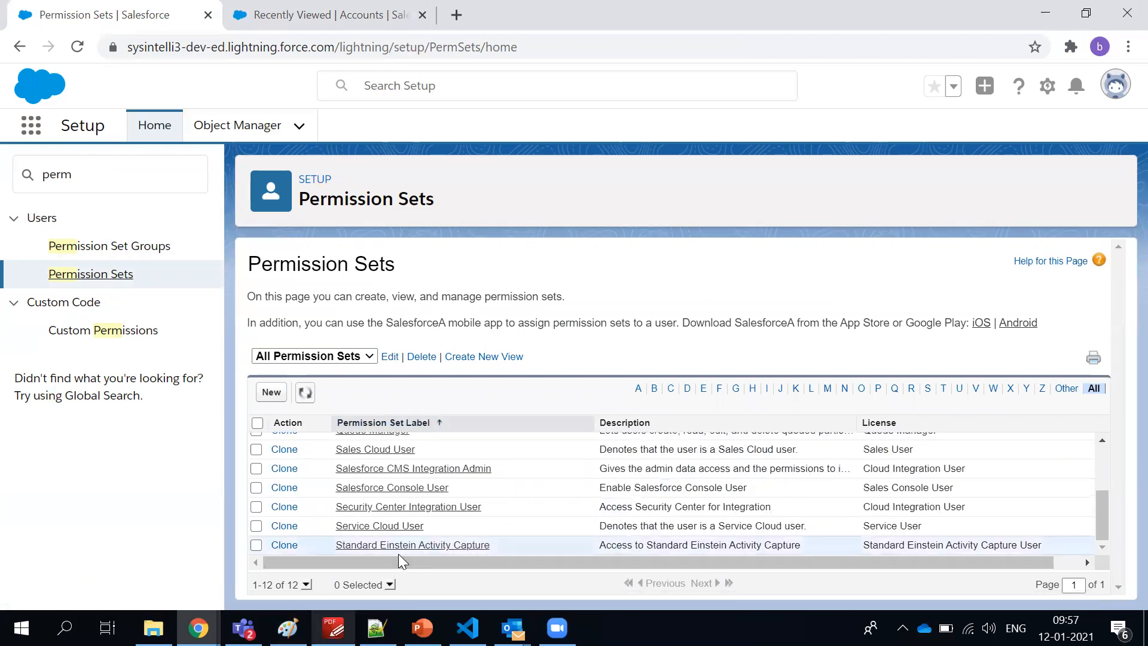
pyautogui.scroll(2, 398, 552)
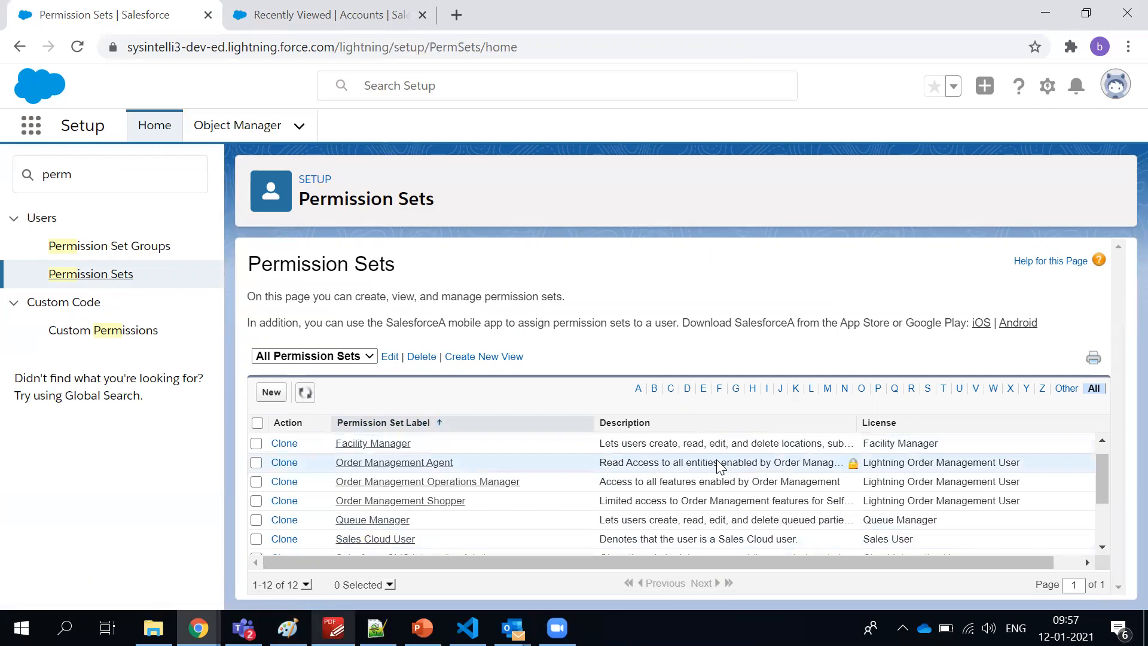
pyautogui.scroll(-3, 720, 467)
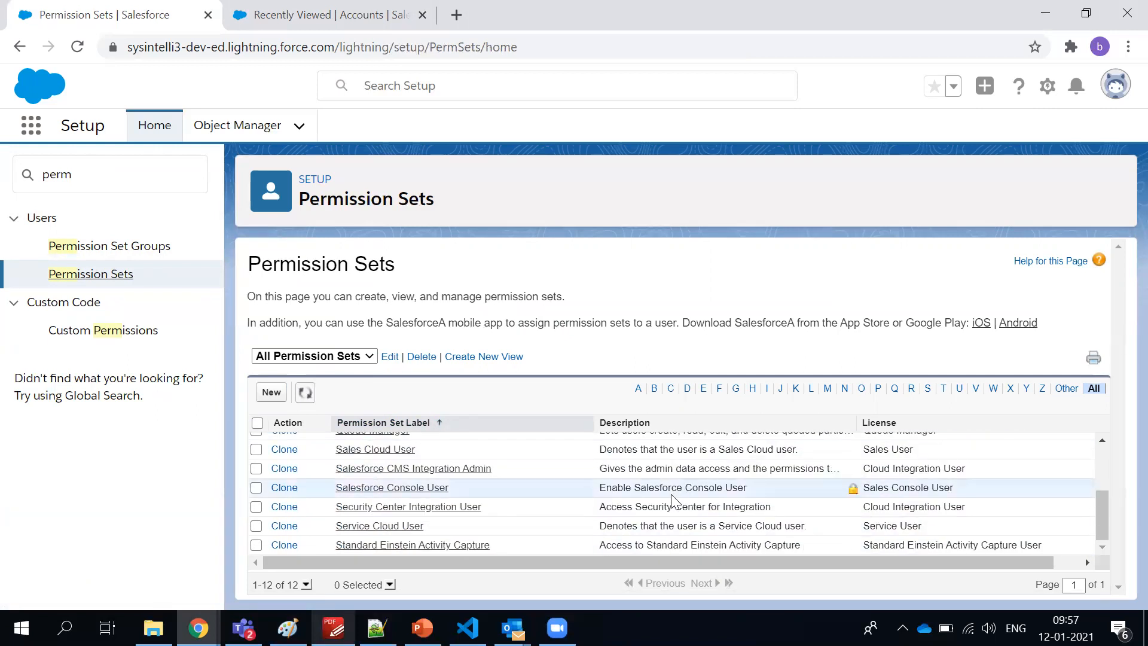
pyautogui.scroll(3, 687, 484)
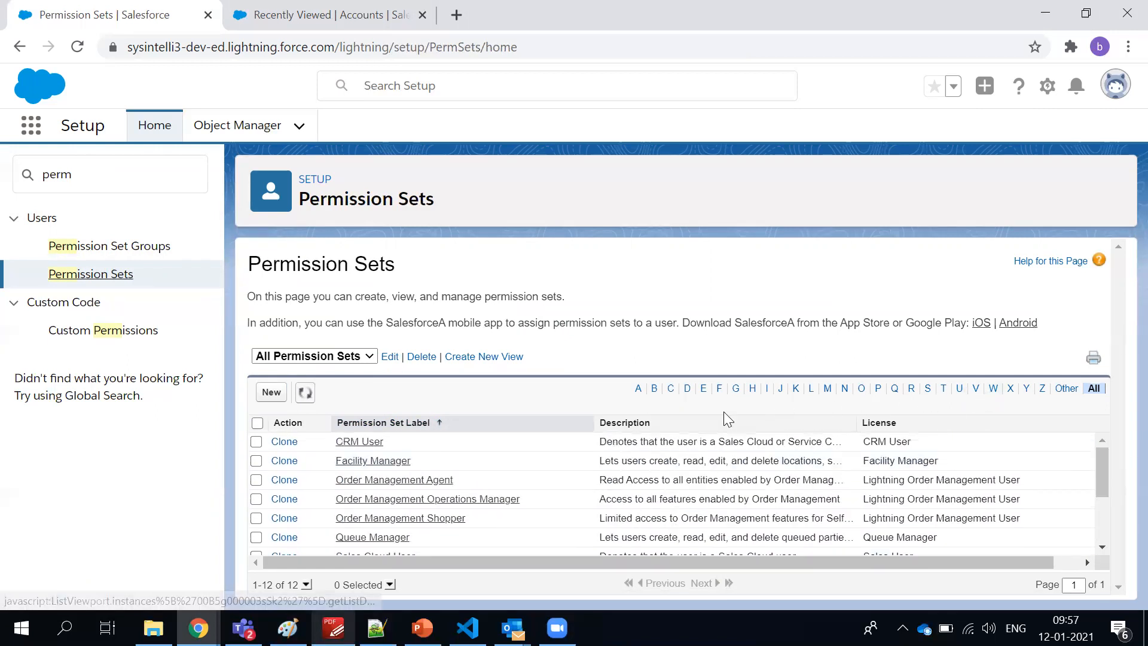
pyautogui.click(766, 390)
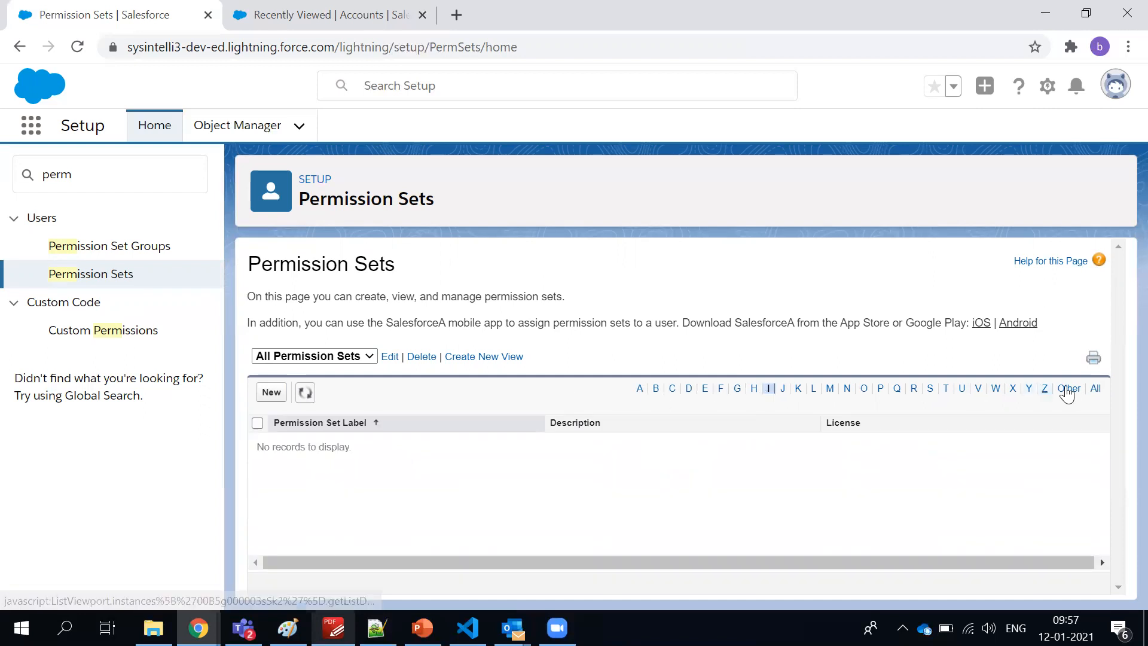
pyautogui.click(1094, 389)
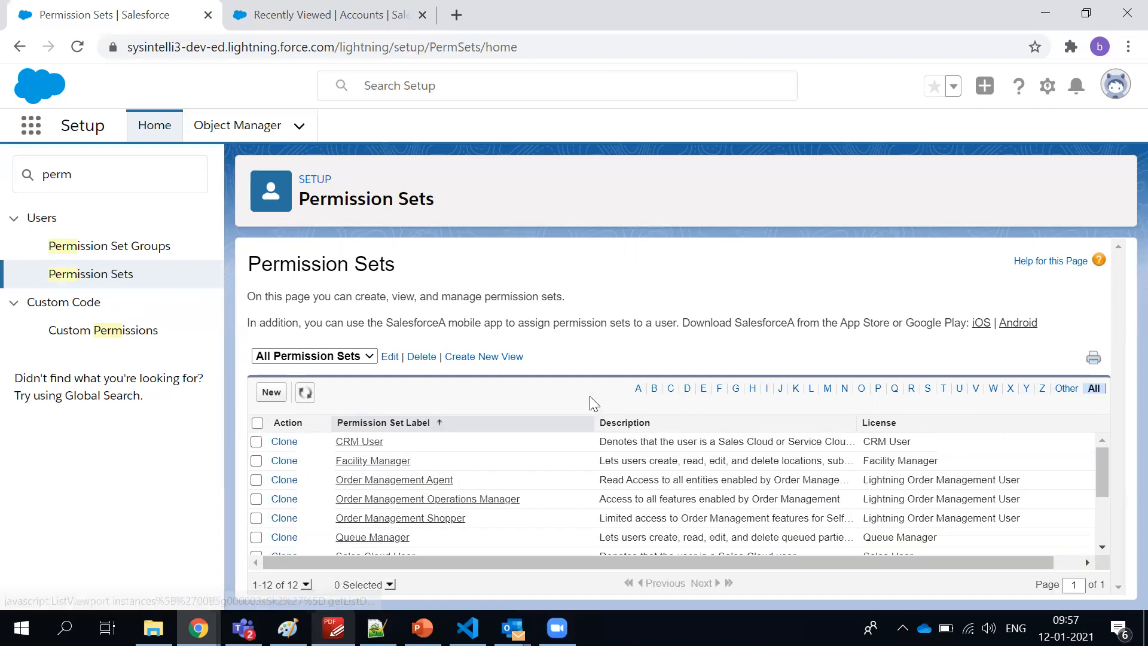
pyautogui.scroll(-3, 494, 466)
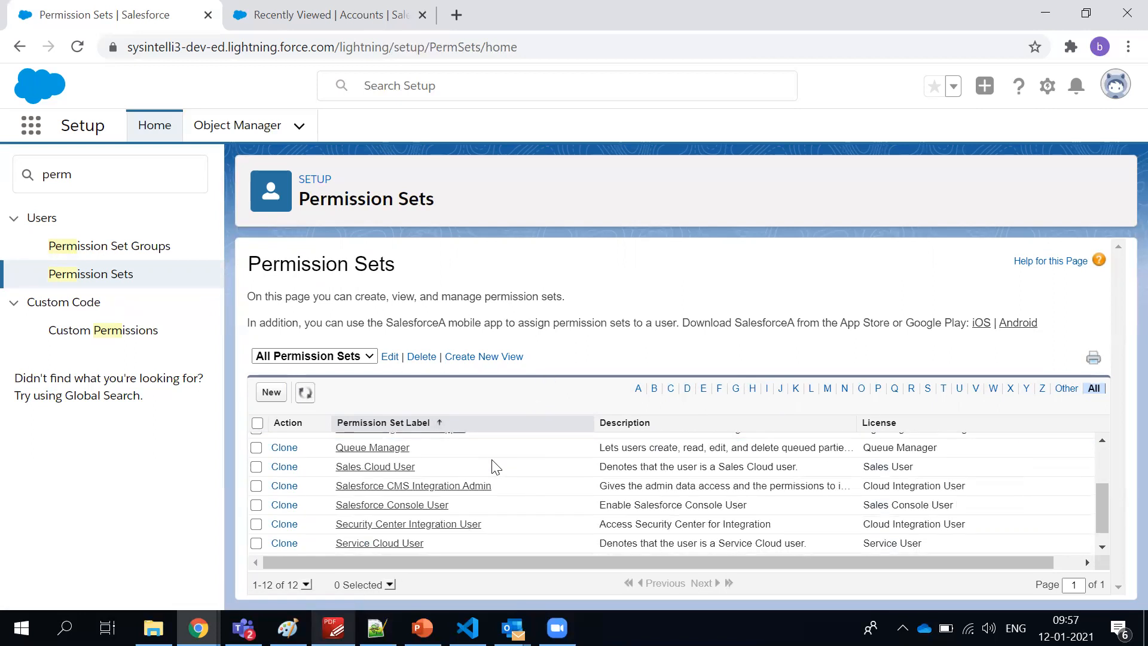
pyautogui.scroll(-1, 494, 467)
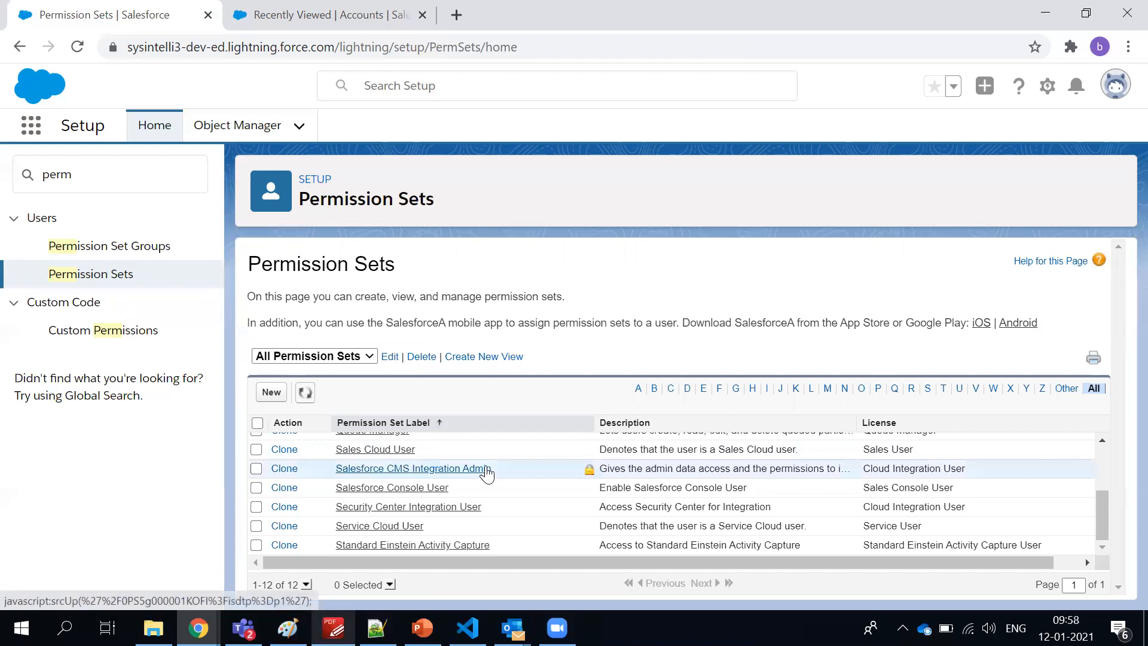
pyautogui.scroll(1, 457, 510)
pyautogui.scroll(3, 457, 509)
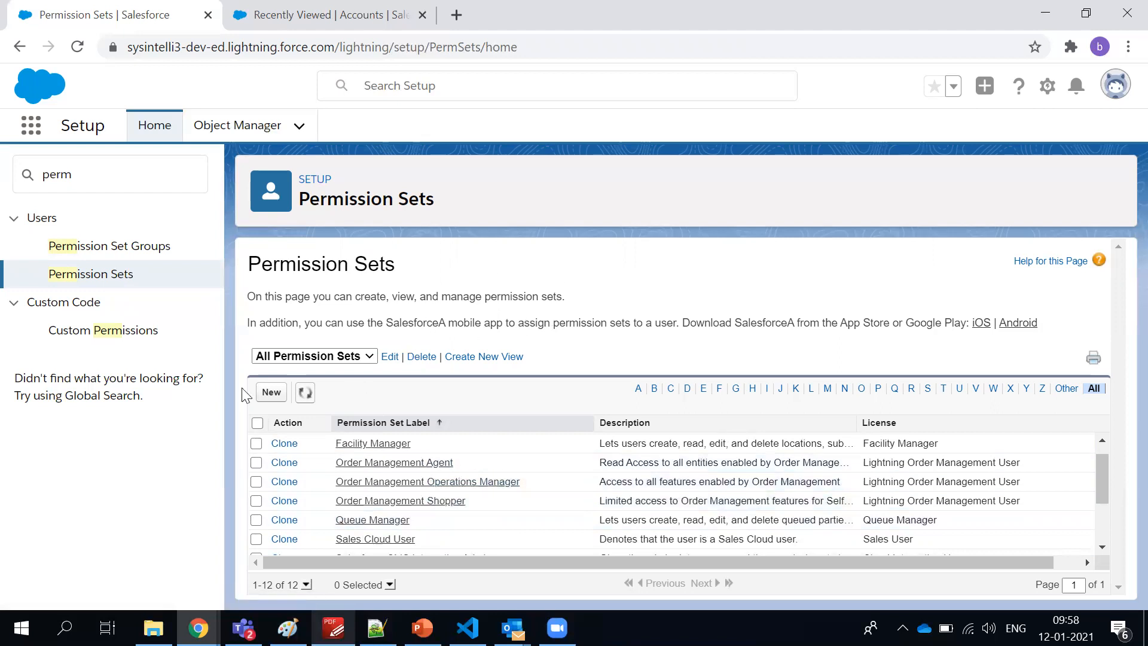
# - Start a new permission set, inspect the available license types and choose --None-- as its license
pyautogui.click(270, 393)
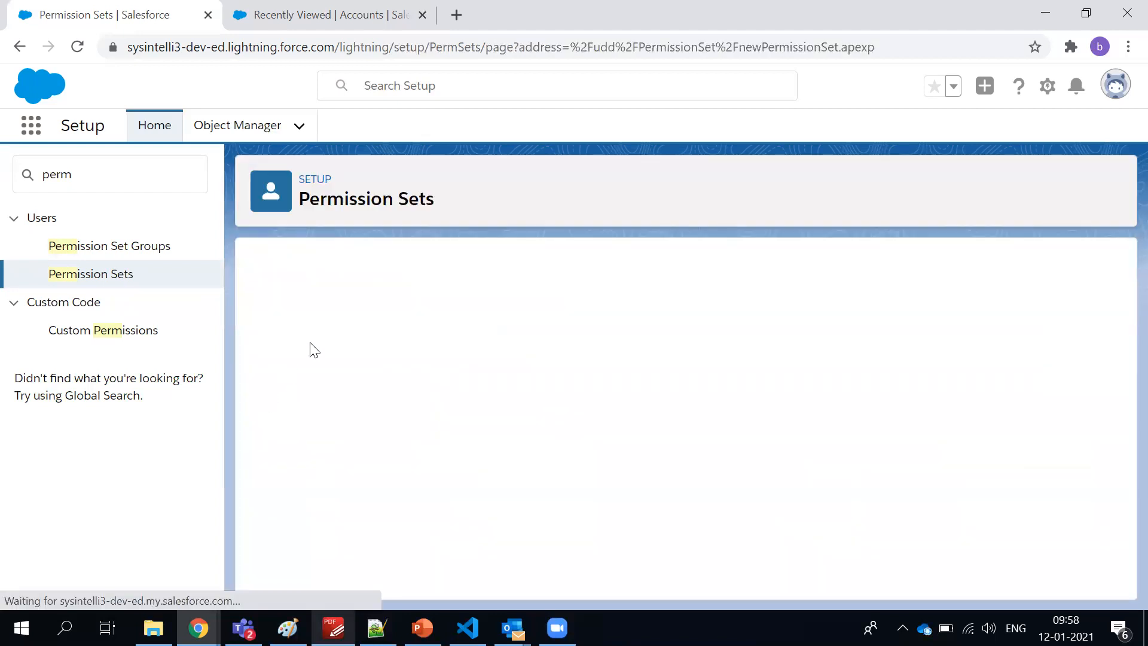
pyautogui.scroll(-2, 398, 401)
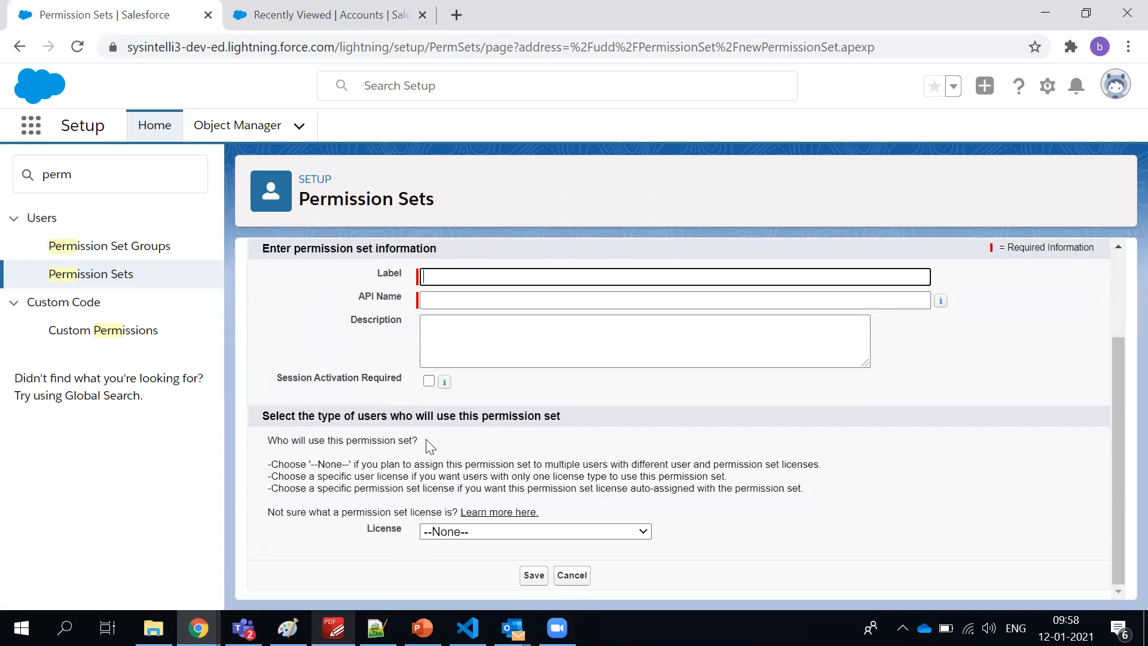
pyautogui.click(435, 533)
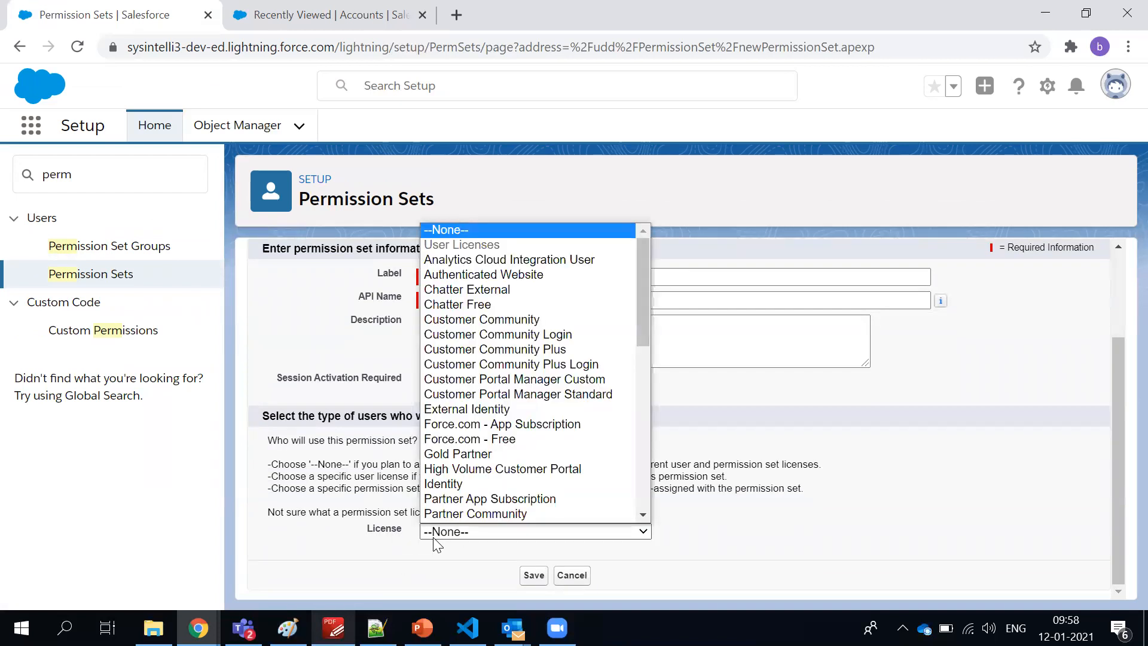
pyautogui.click(445, 232)
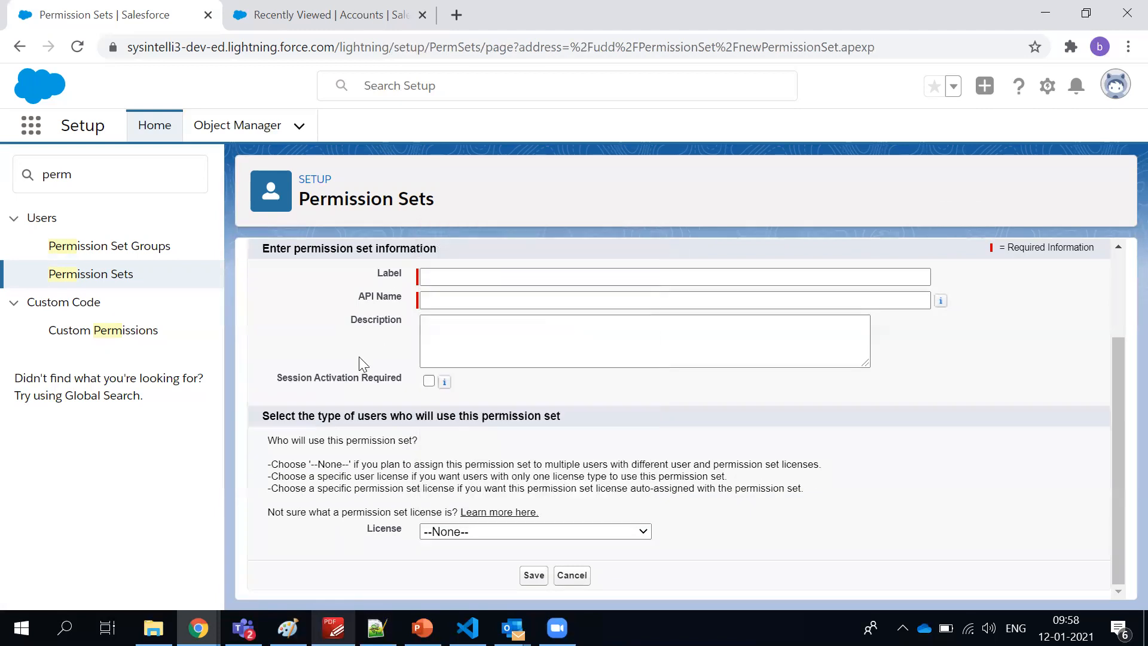
# - Label the new permission set "Additional Access" and check the rest of the form
pyautogui.scroll(2, 359, 357)
pyautogui.click(460, 365)
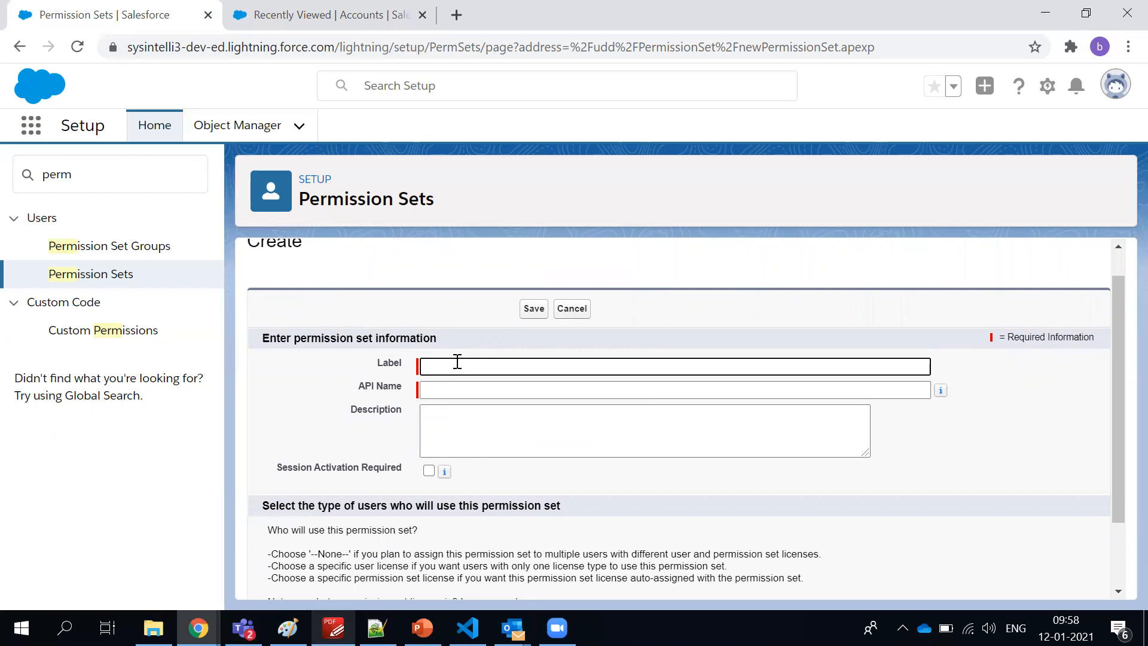
pyautogui.write('Additional Access')
pyautogui.press('Tab')
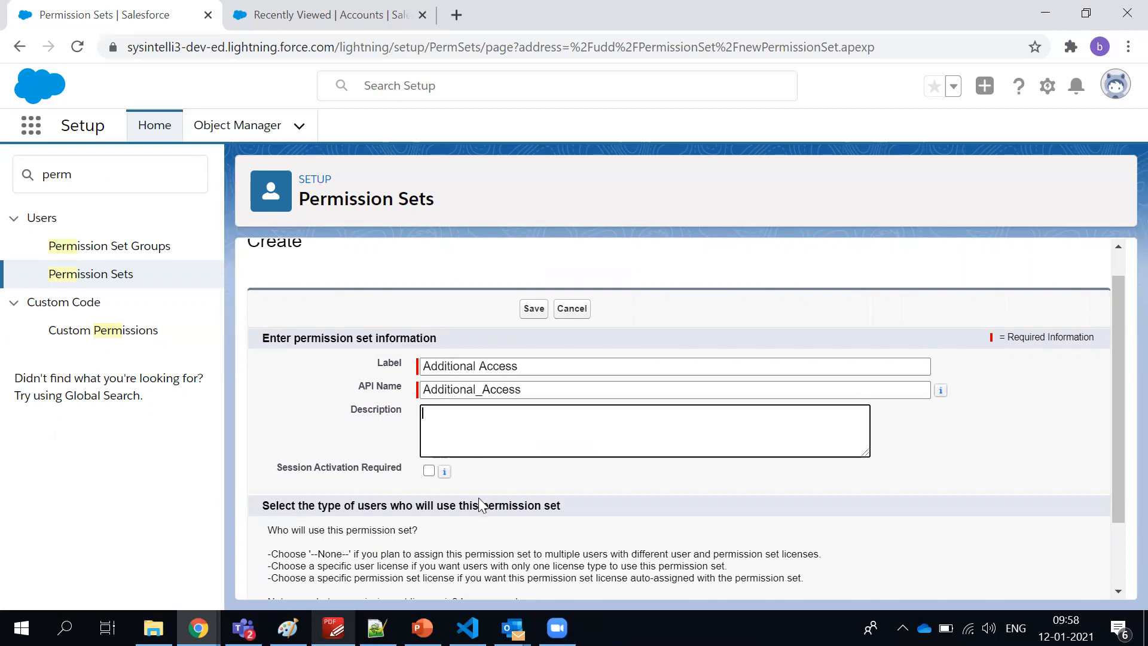
pyautogui.scroll(-2, 479, 495)
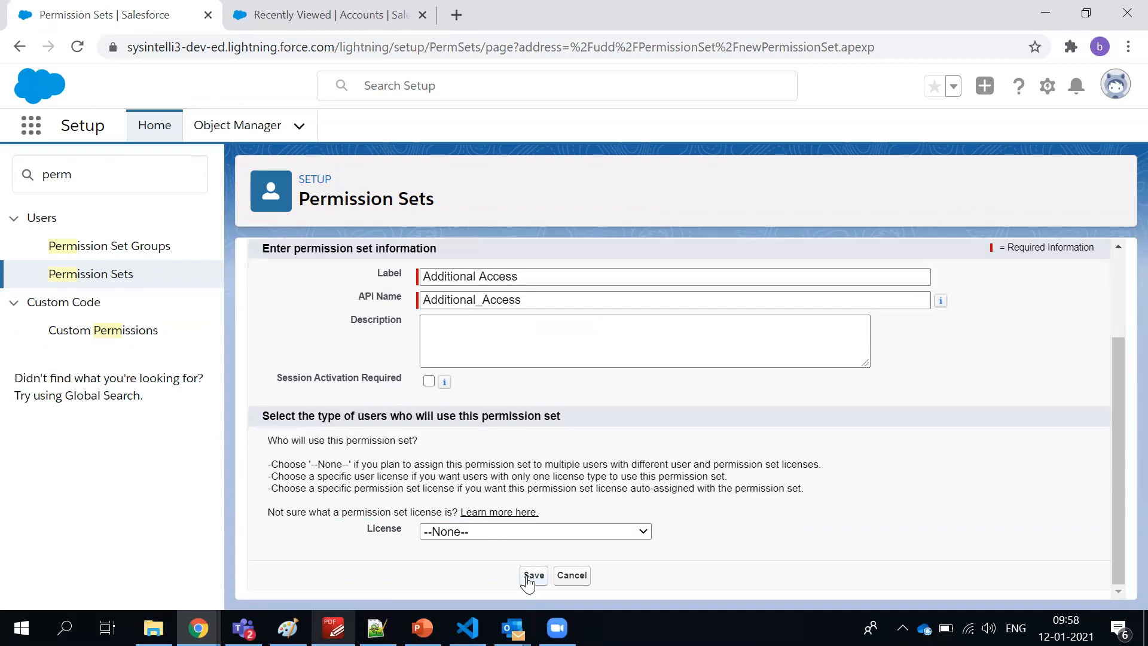
# - Extend the label to "Additional Access to IBP Rep" and replace the API name with Additional_Access_to_IBP_Rep
pyautogui.scroll(2, 280, 388)
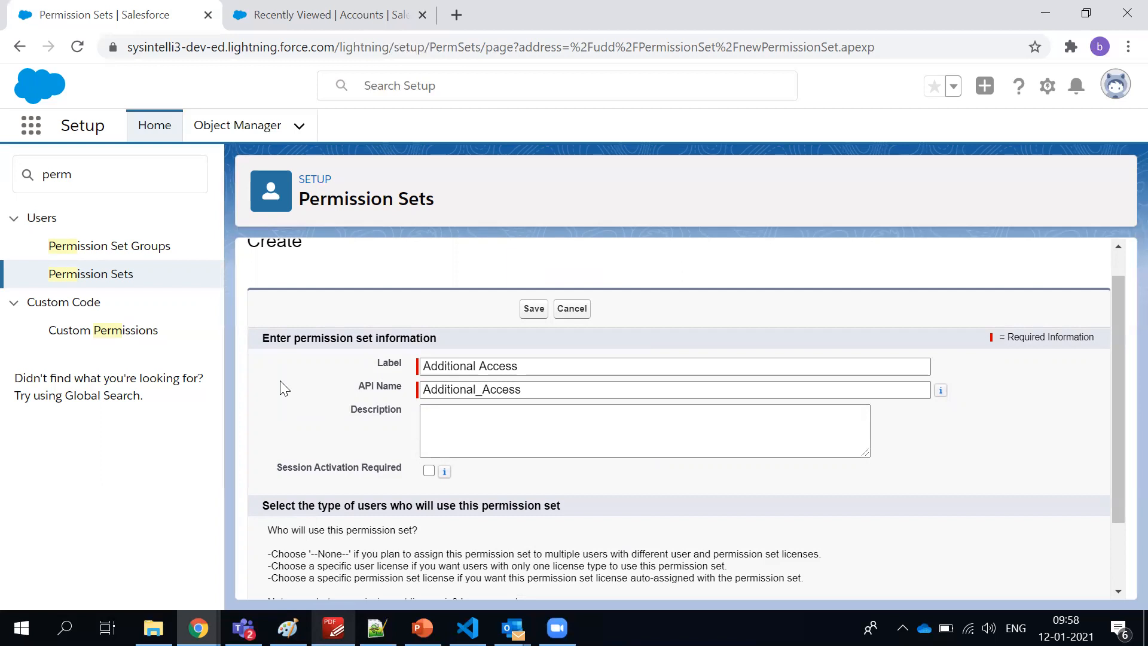
pyautogui.scroll(1, 343, 346)
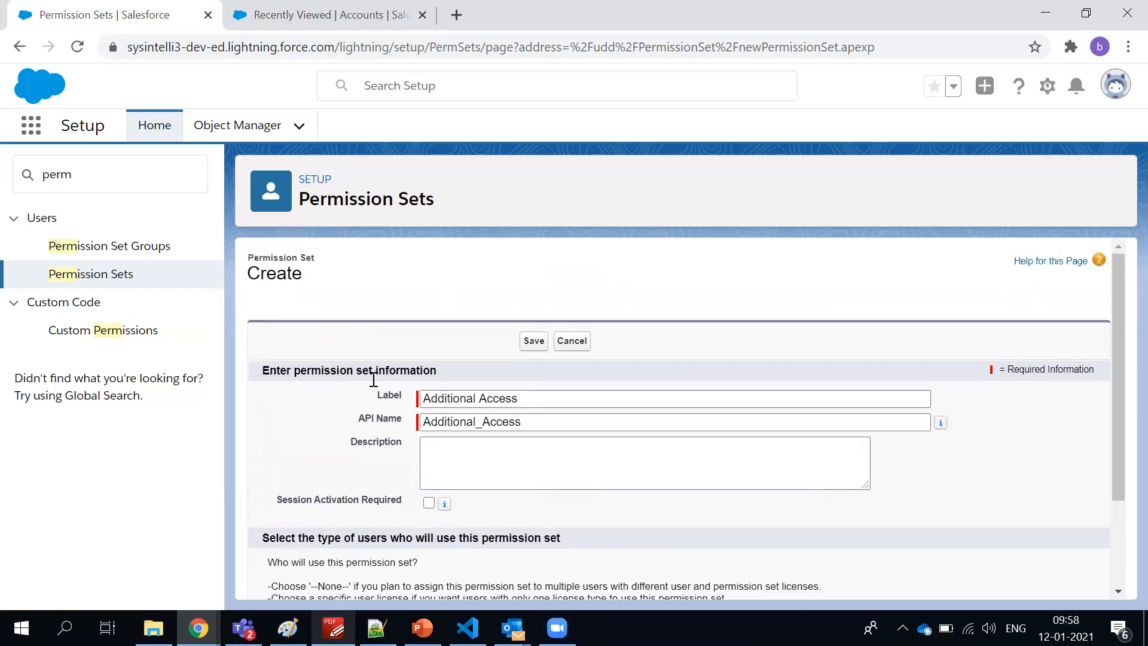
pyautogui.doubleClick(458, 401)
pyautogui.click(541, 403)
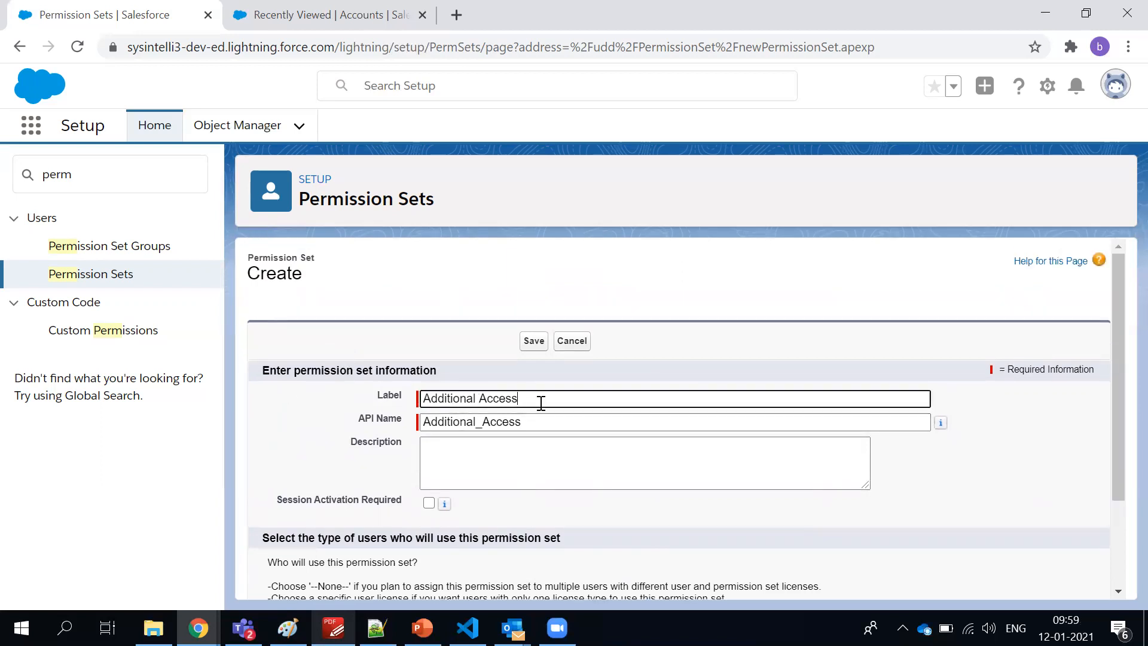
pyautogui.write('to')
pyautogui.write(' BP Rep')
pyautogui.click(538, 420)
pyautogui.hotkey('ctrl', 'a')
pyautogui.press('BackSpace')
pyautogui.click(568, 399)
pyautogui.click(562, 417)
pyautogui.click(556, 398)
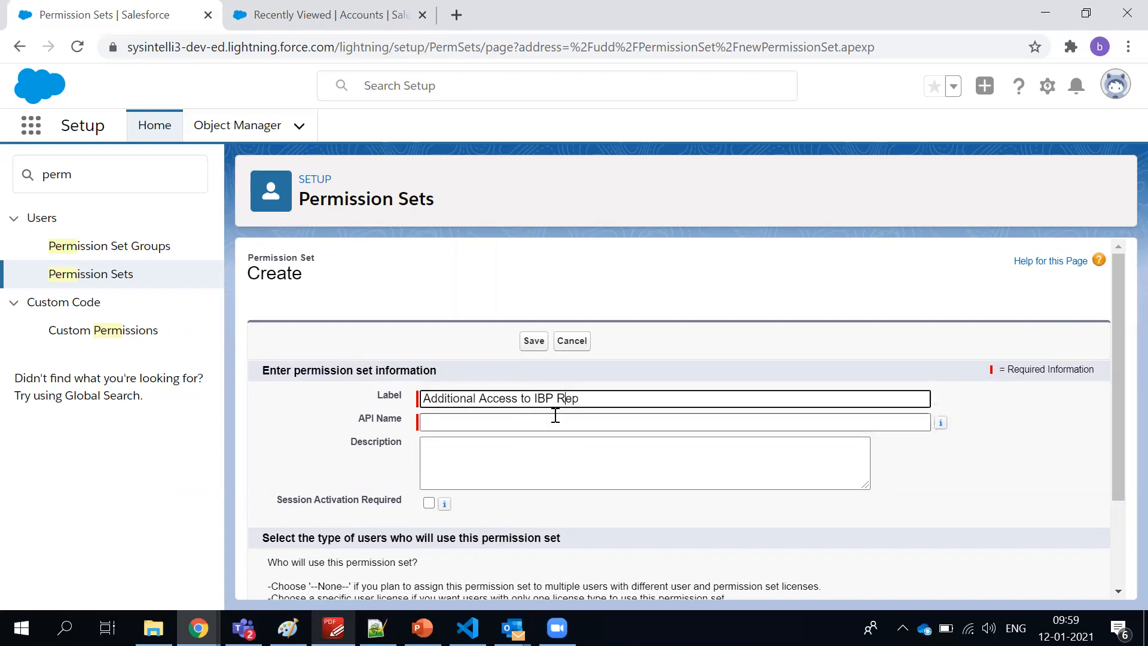
pyautogui.click(554, 418)
# - Review the license choices again, select --None-- and save the Additional Access to IBP Rep permission set
pyautogui.scroll(-3, 587, 431)
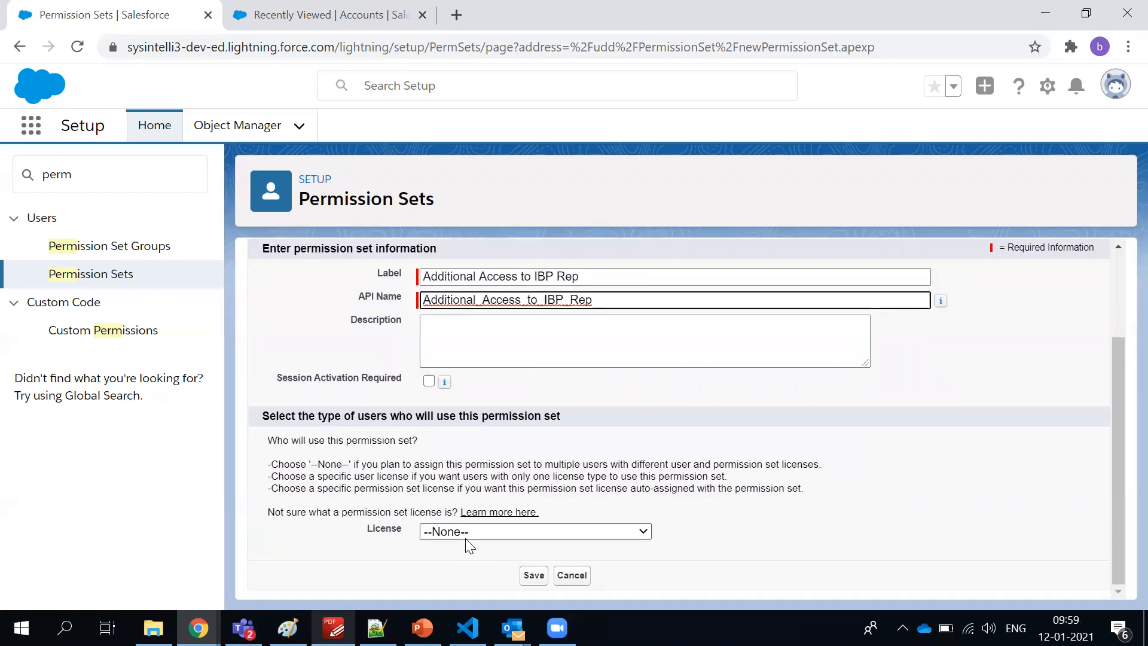
pyautogui.click(461, 574)
pyautogui.scroll(3, 461, 562)
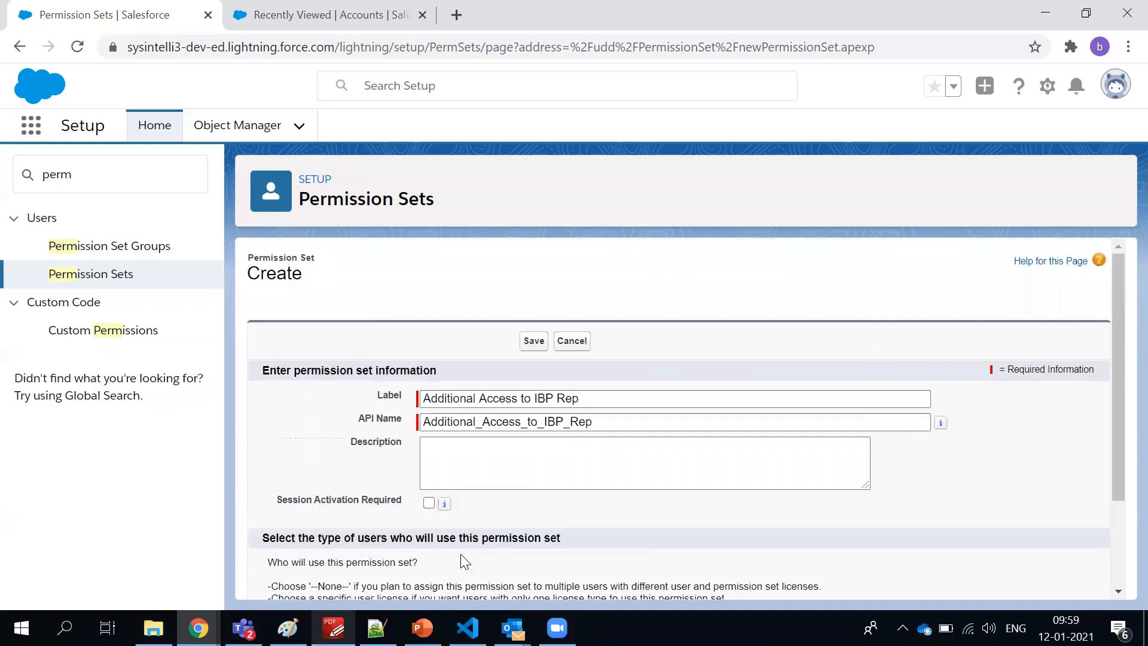
pyautogui.scroll(-3, 463, 560)
pyautogui.click(469, 538)
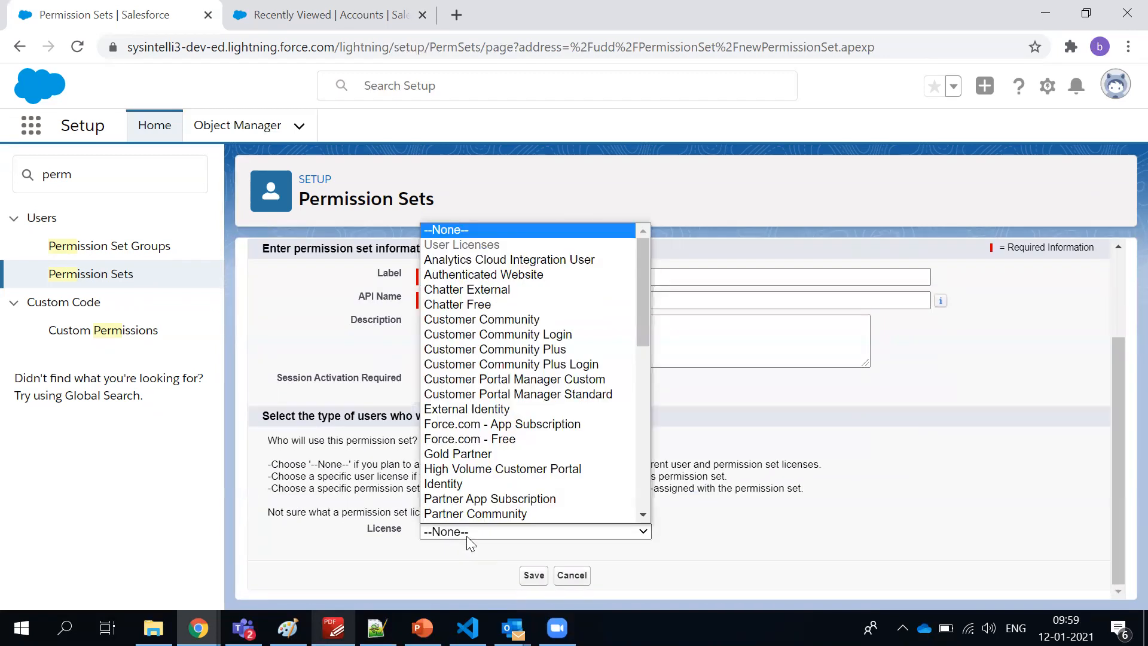
pyautogui.scroll(-1, 472, 383)
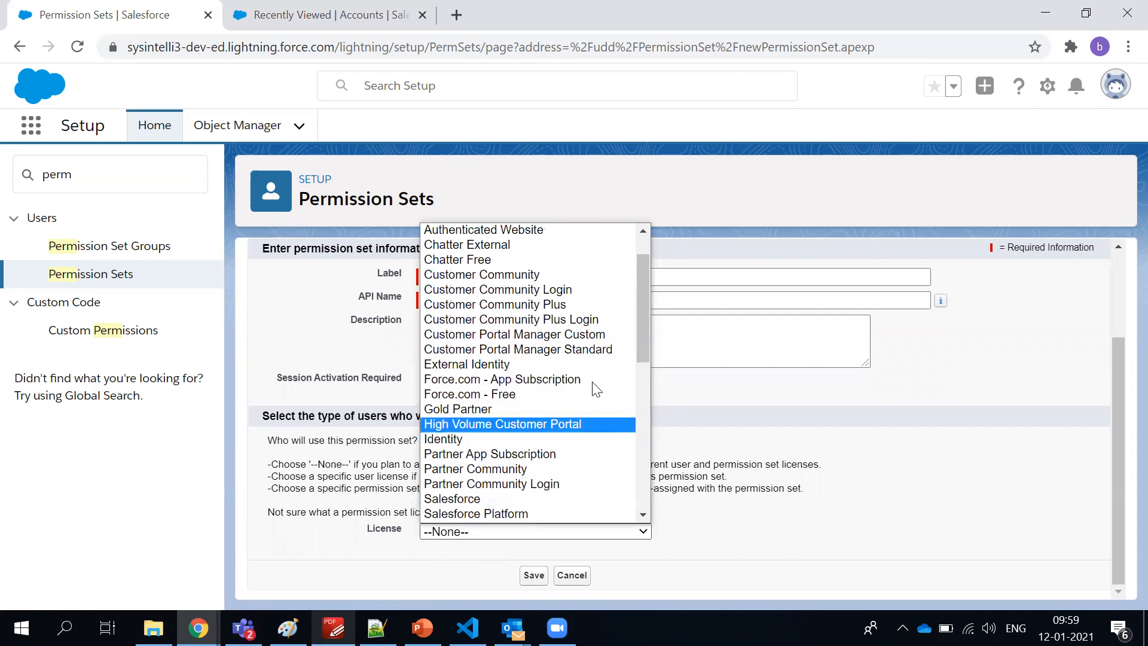
pyautogui.scroll(3, 538, 335)
pyautogui.click(544, 221)
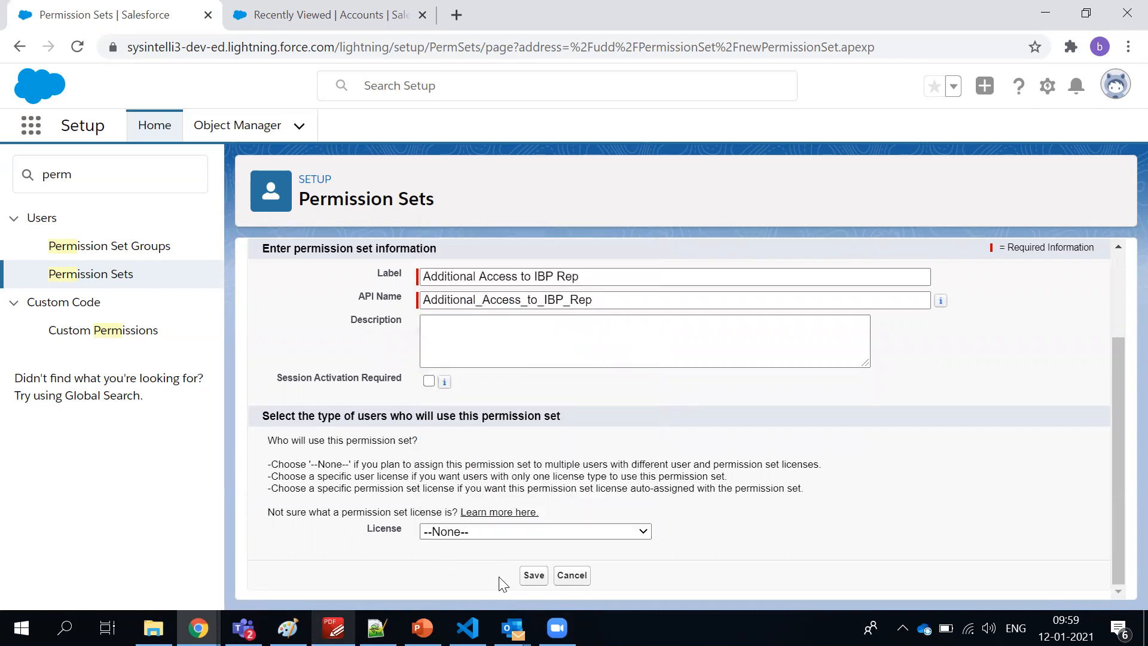
pyautogui.click(534, 576)
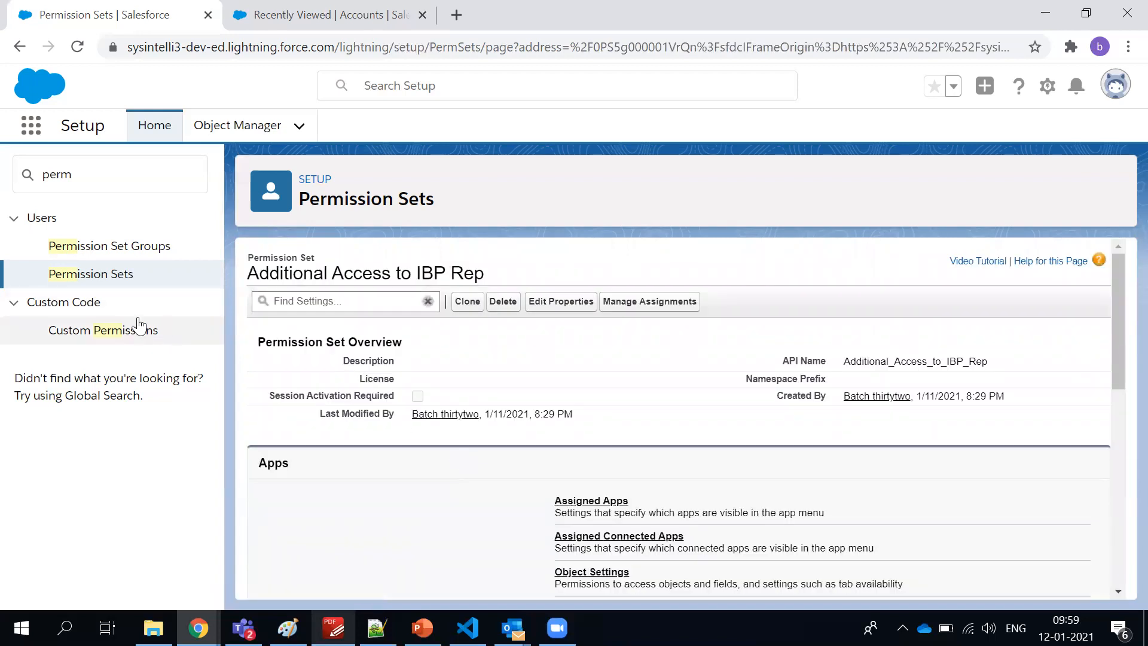
# - Review the overview page of the Additional Access to IBP Rep permission set and its Apps settings categories
pyautogui.tripleClick(386, 274)
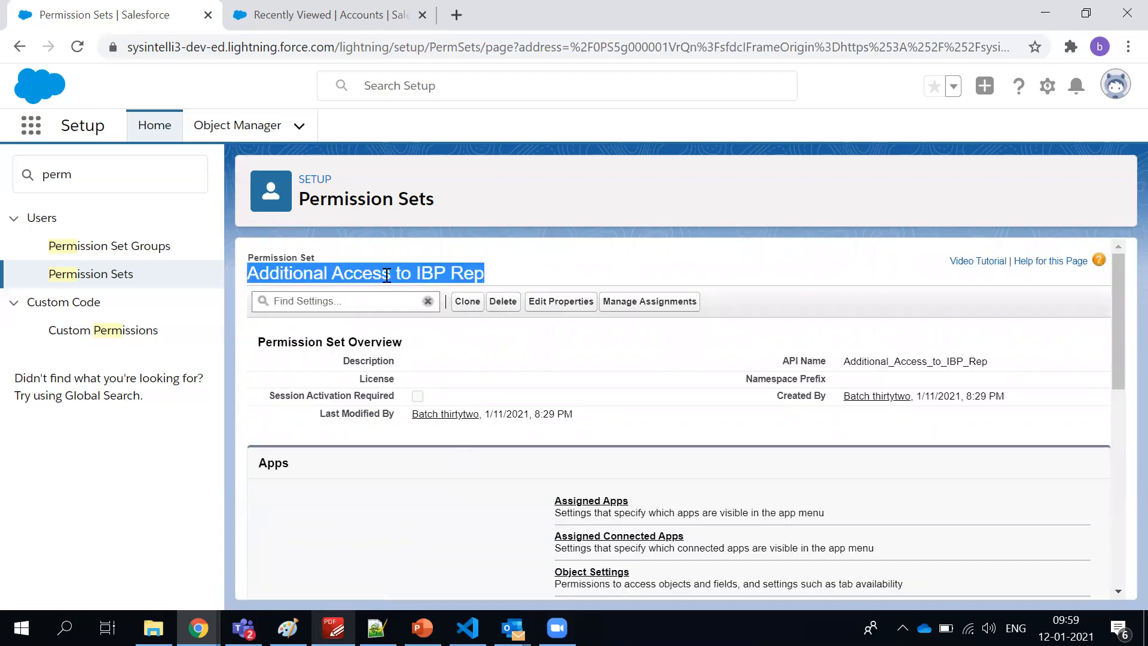
pyautogui.scroll(-2, 560, 430)
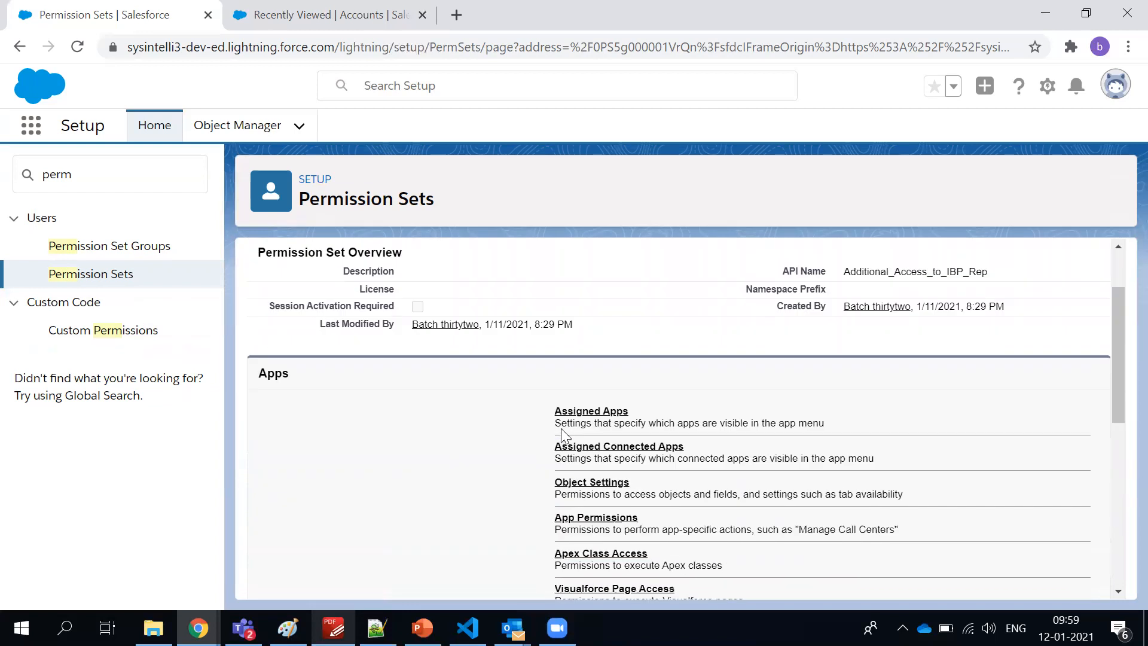
pyautogui.scroll(2, 561, 430)
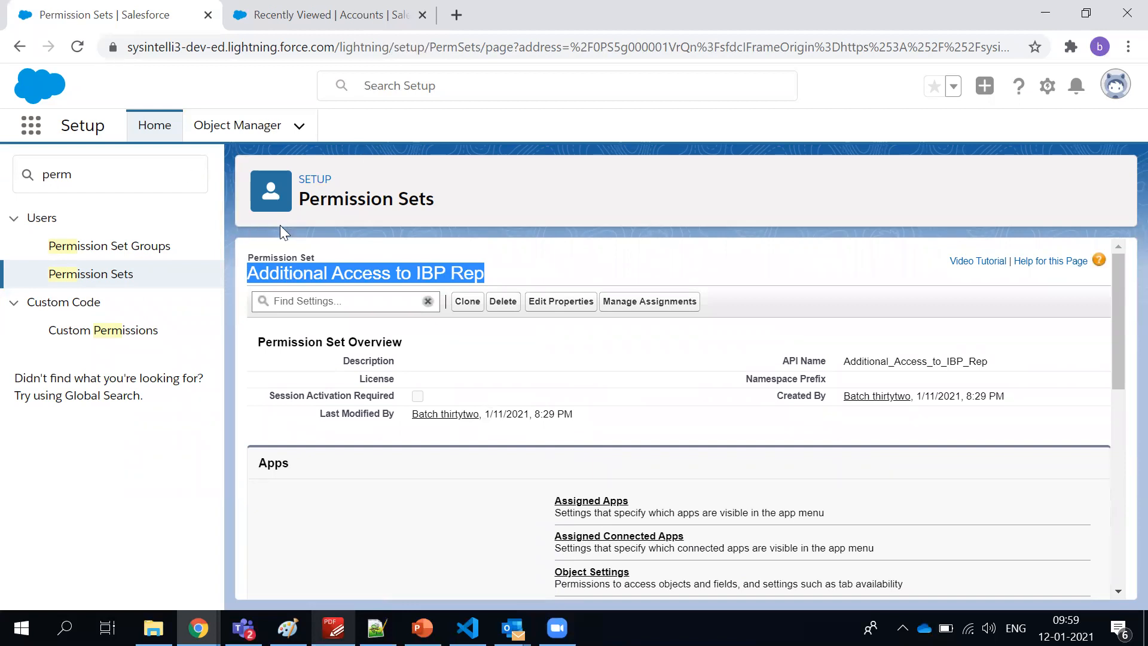
pyautogui.click(311, 256)
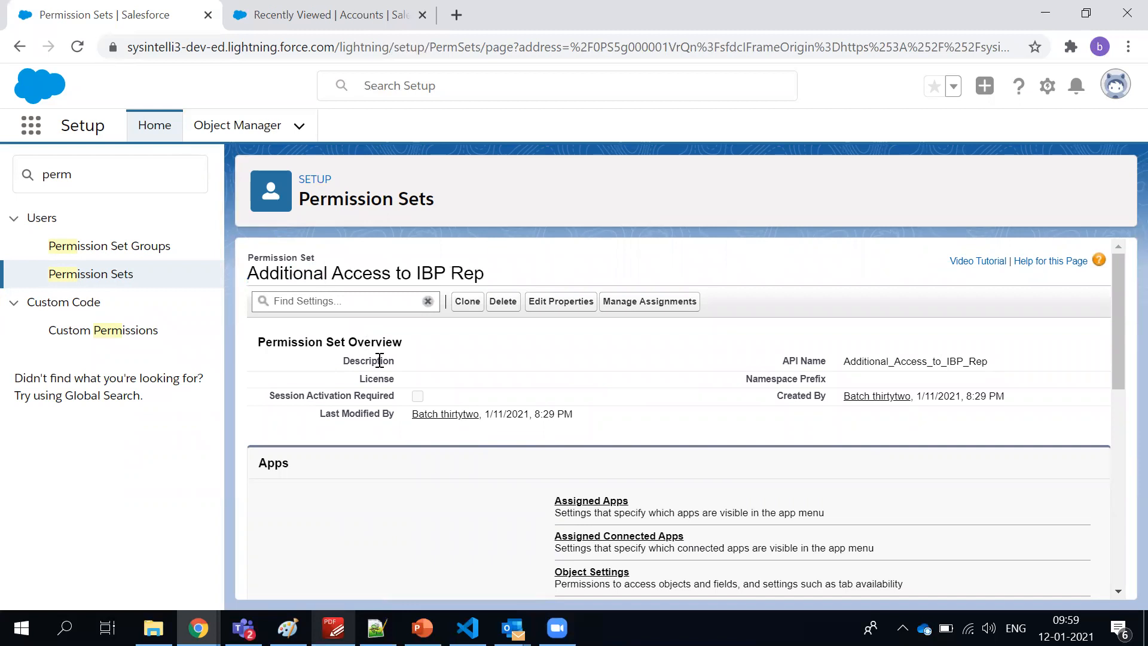
pyautogui.scroll(-1, 417, 400)
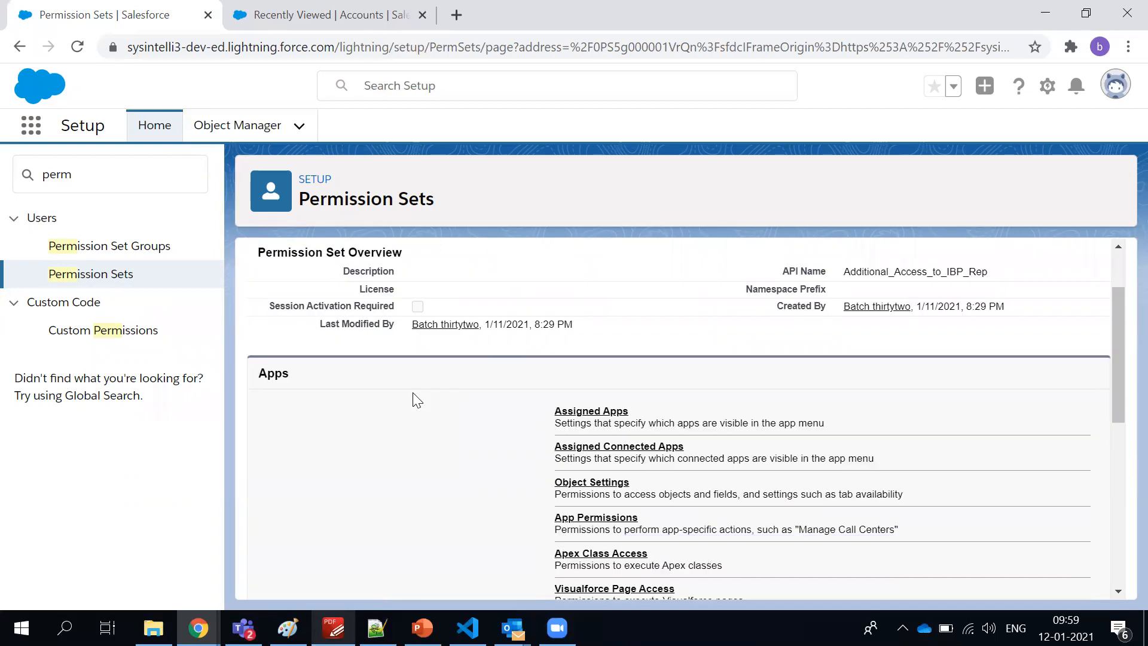
pyautogui.scroll(1, 417, 400)
pyautogui.scroll(-4, 418, 399)
pyautogui.scroll(3, 417, 399)
pyautogui.scroll(1, 417, 399)
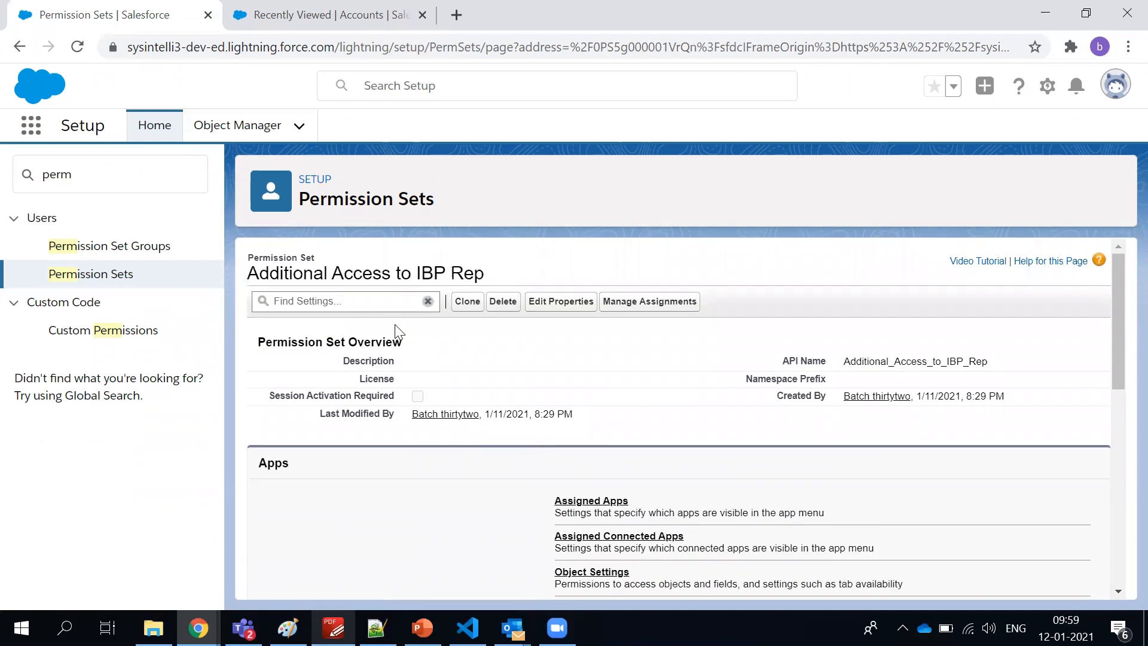
# - Check the users assigned to the Additional Access to IBP Rep permission set and return to its overview
pyautogui.click(655, 303)
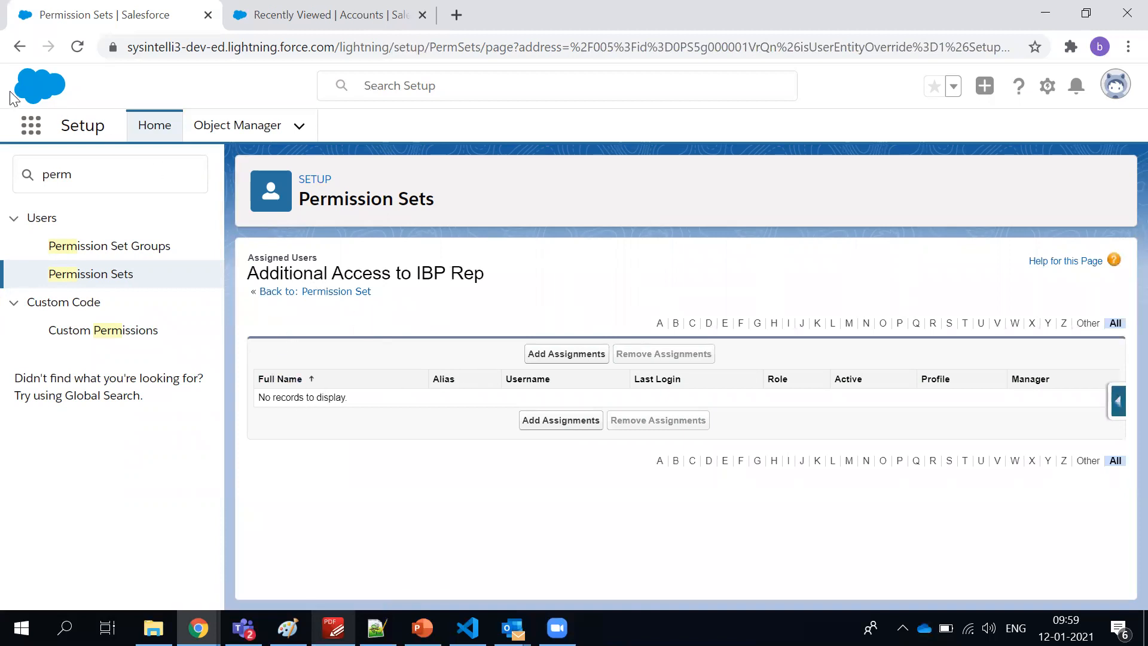
pyautogui.click(18, 48)
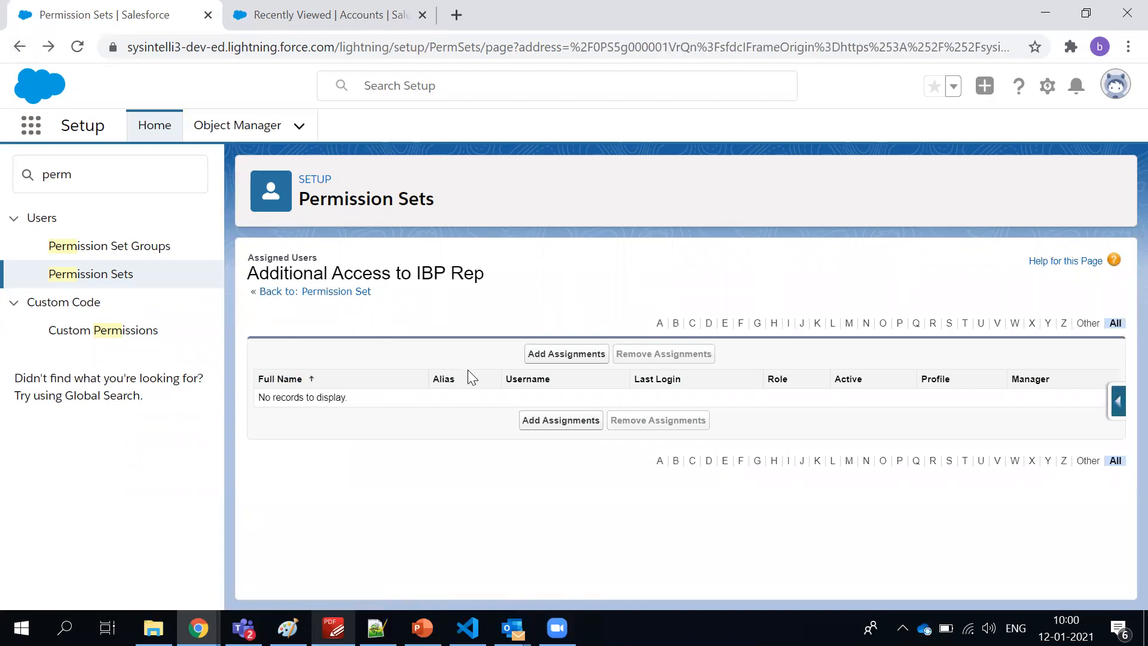
pyautogui.click(19, 48)
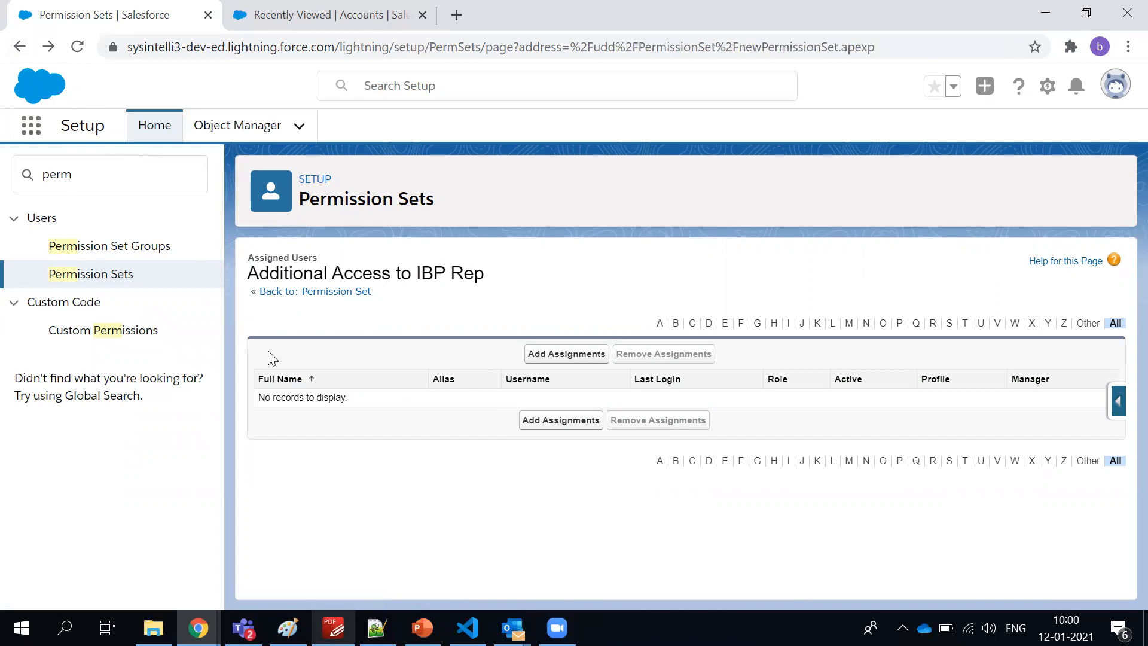
pyautogui.click(346, 291)
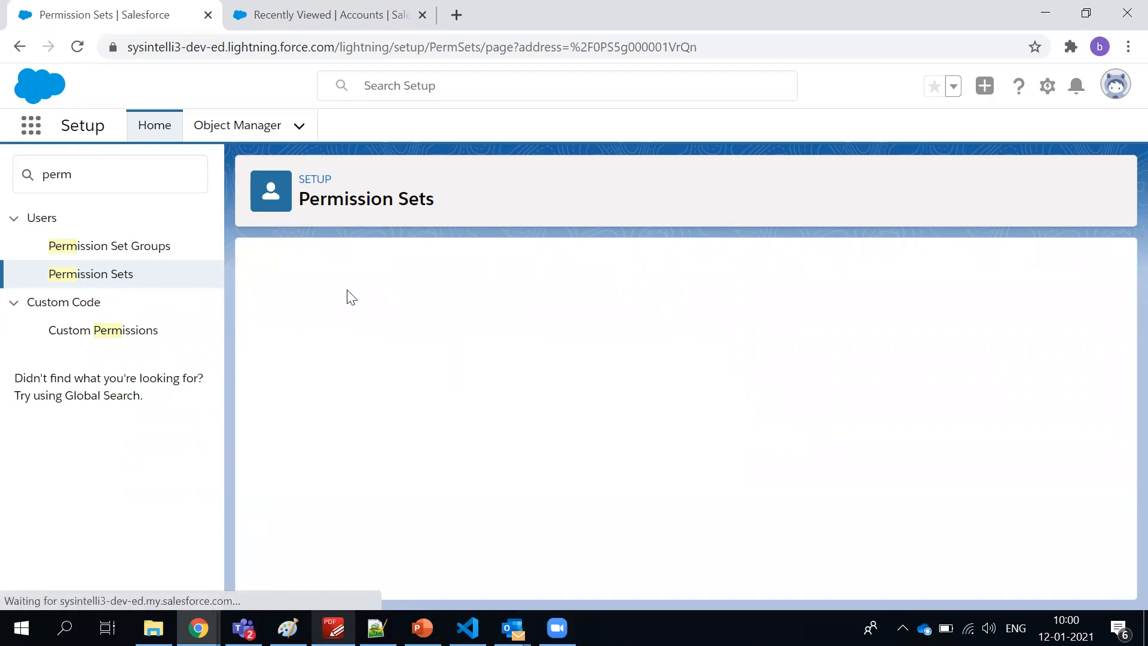
# - Open the permission set's Assigned Apps for editing and look through the available apps
pyautogui.scroll(-6, 403, 358)
pyautogui.scroll(4, 405, 361)
pyautogui.scroll(-2, 404, 354)
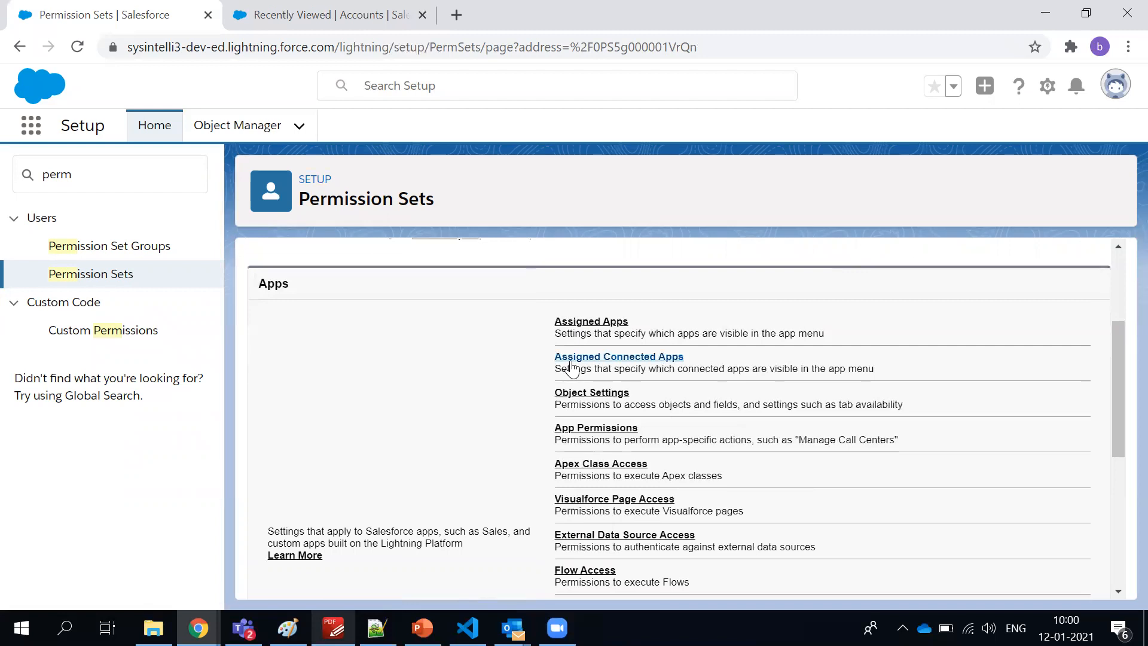
pyautogui.click(576, 323)
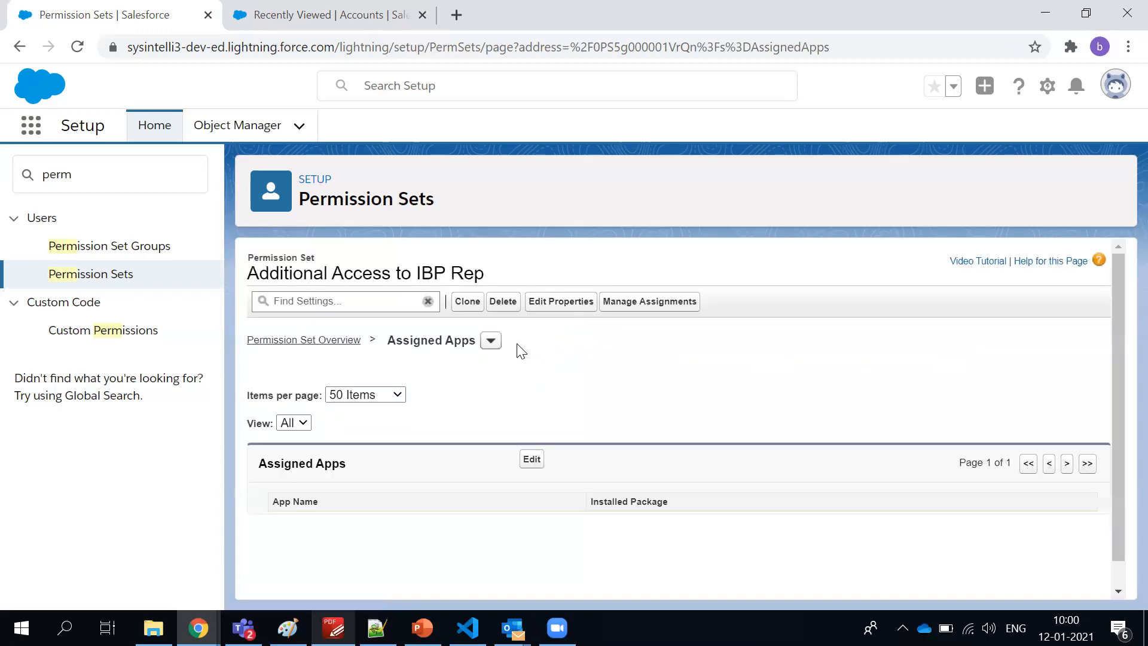
pyautogui.click(531, 460)
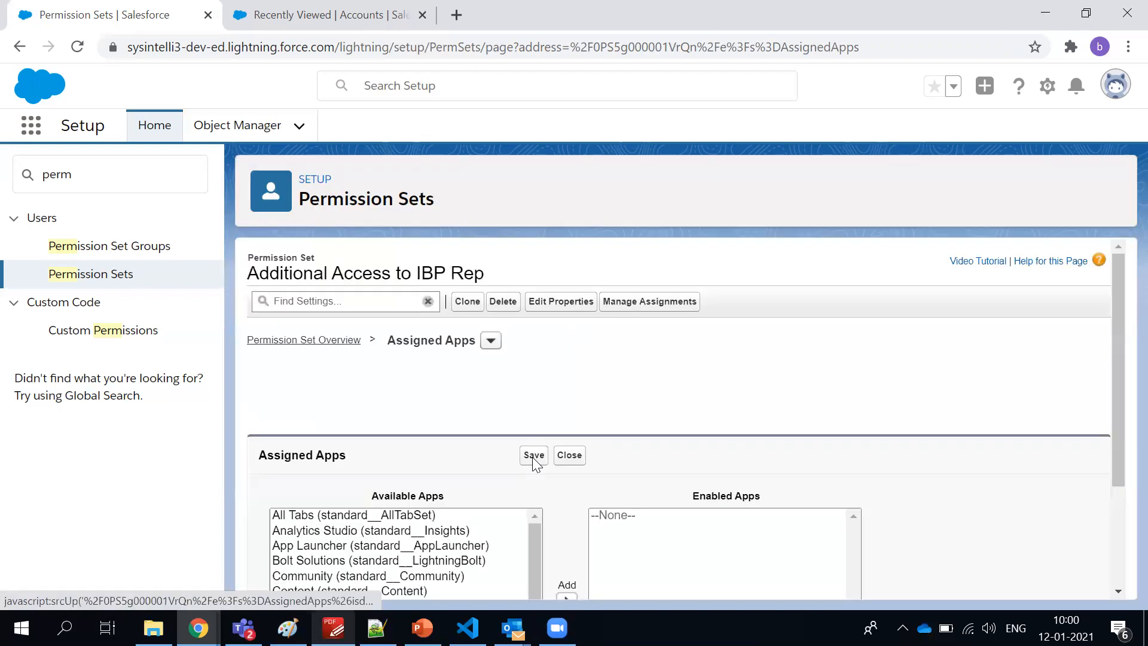
pyautogui.scroll(-3, 533, 460)
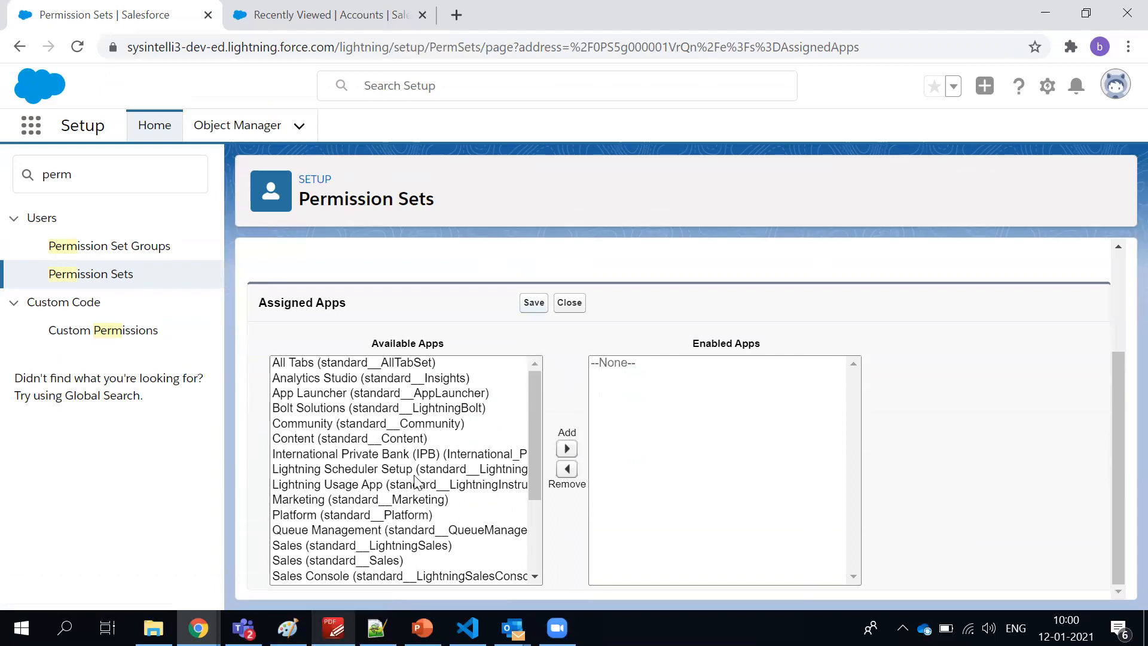
pyautogui.scroll(-2, 419, 486)
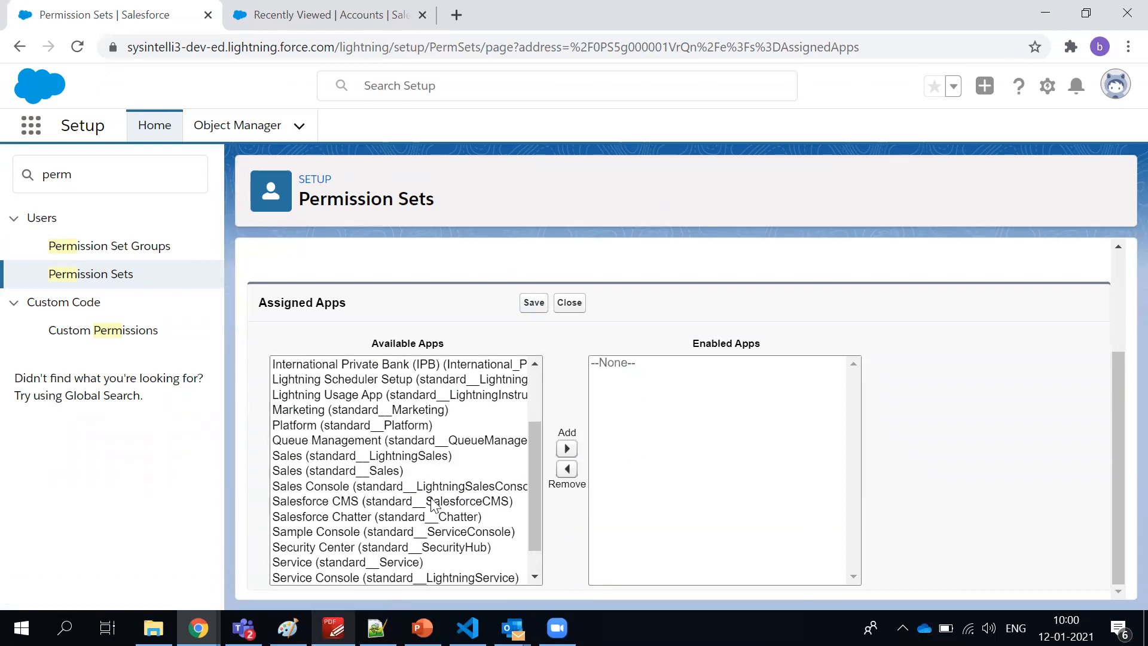
# - Enable the Marketing (standard__Marketing) app for the permission set and save the assigned apps
pyautogui.click(432, 366)
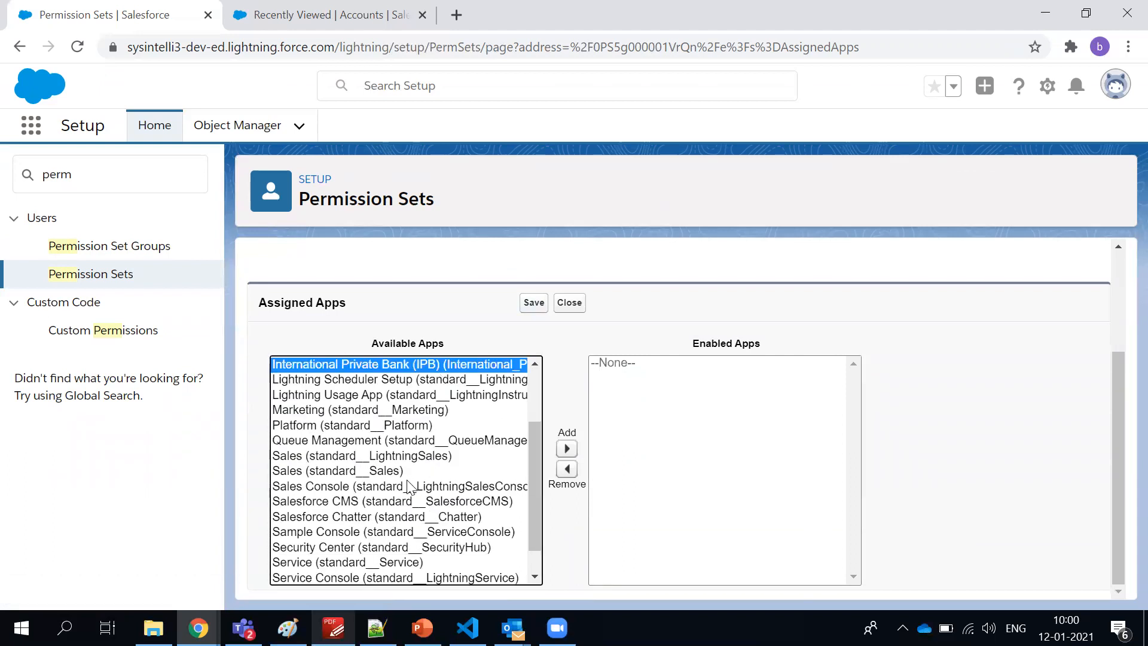
pyautogui.scroll(-1, 376, 448)
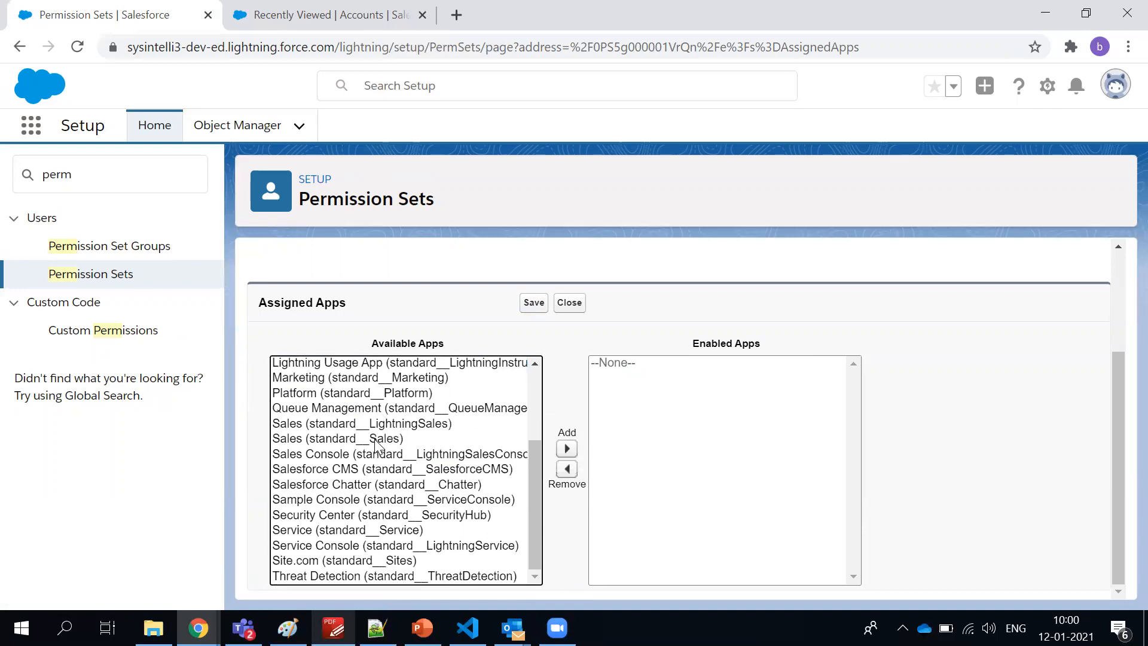
pyautogui.click(380, 378)
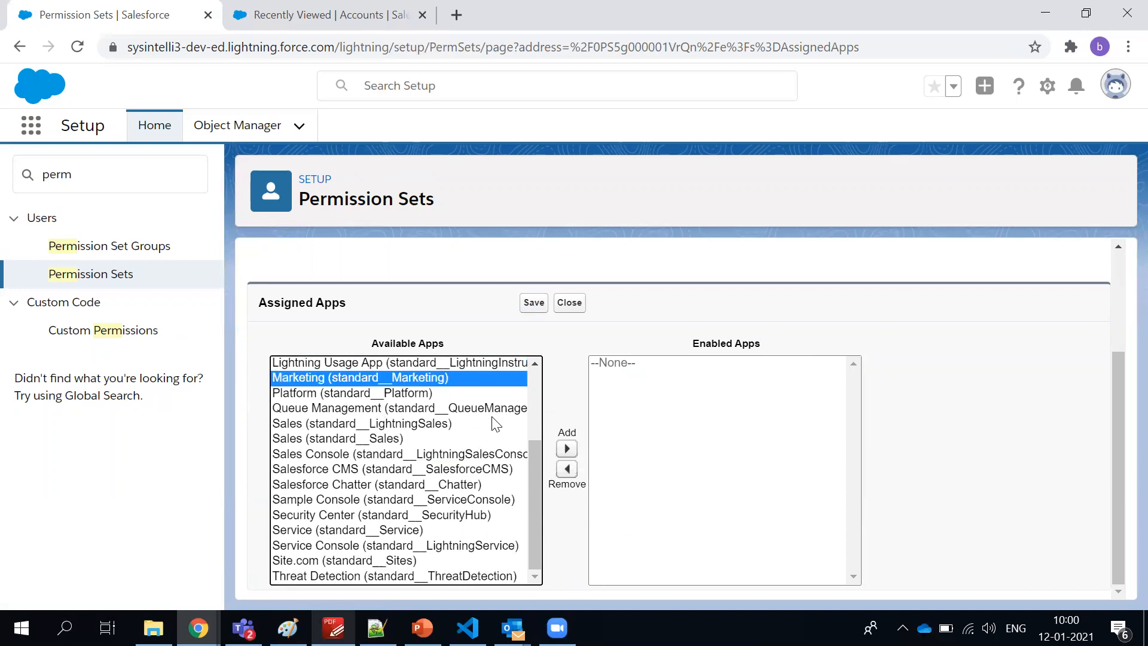
pyautogui.scroll(3, 479, 448)
pyautogui.scroll(1, 470, 447)
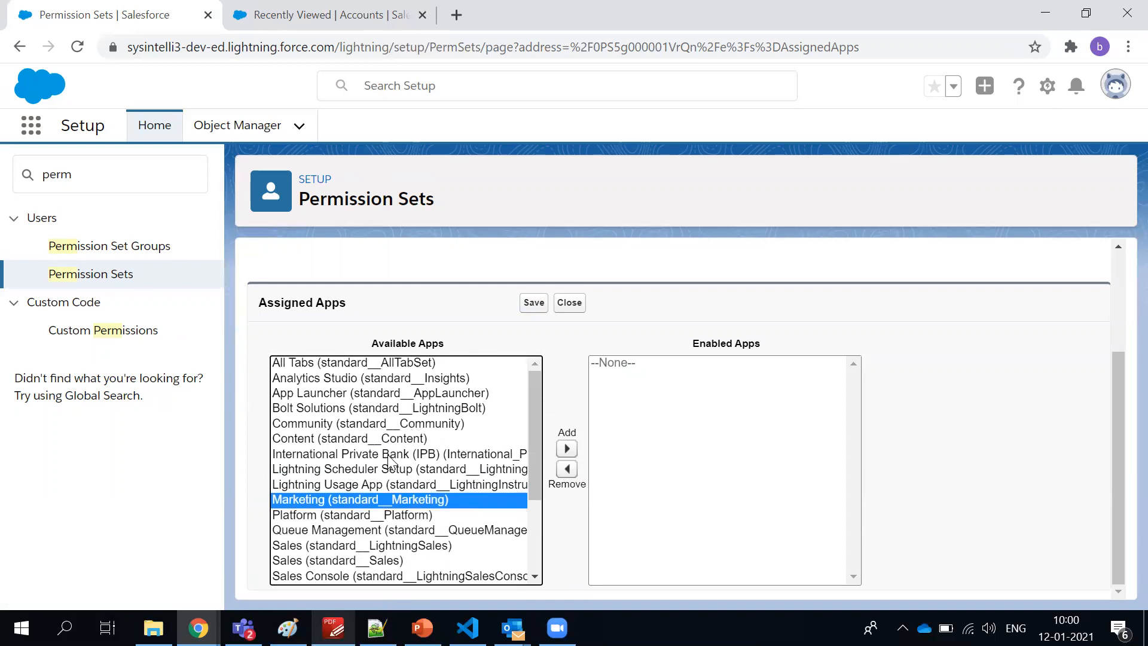
pyautogui.scroll(1, 389, 460)
pyautogui.scroll(-1, 389, 463)
pyautogui.scroll(-2, 393, 482)
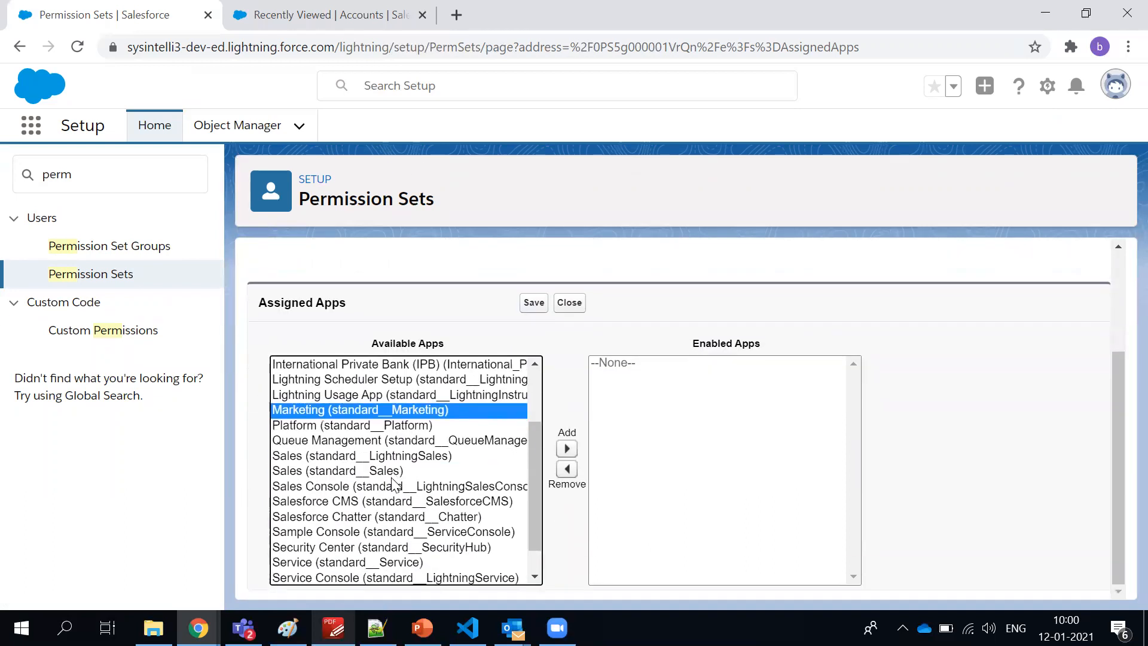
pyautogui.click(567, 448)
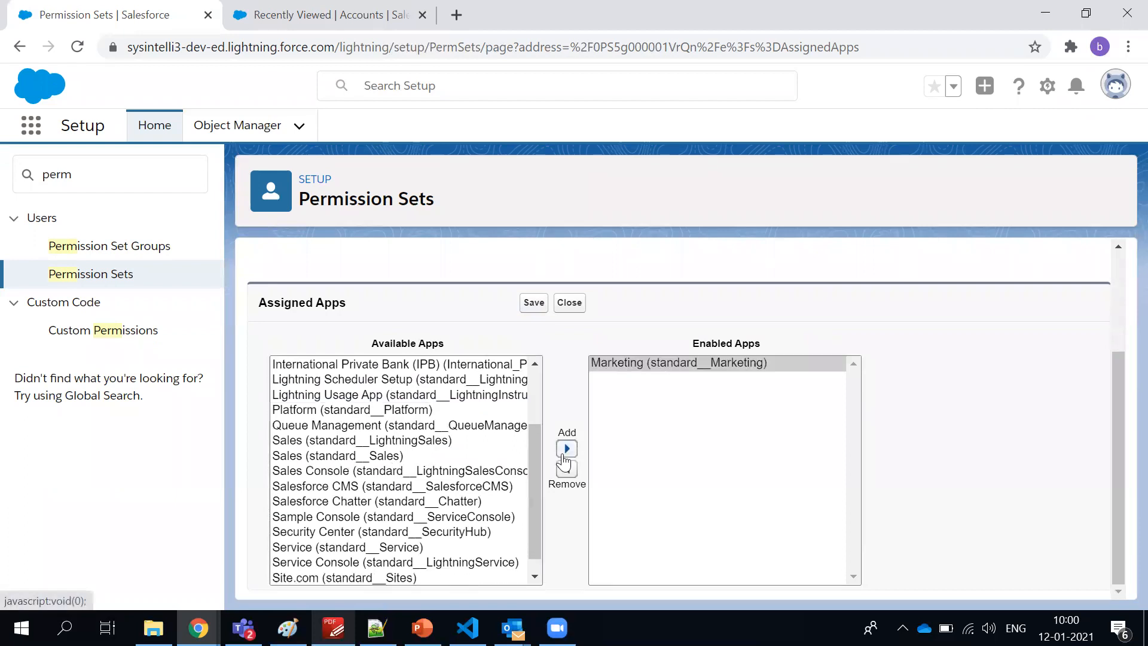
pyautogui.click(538, 310)
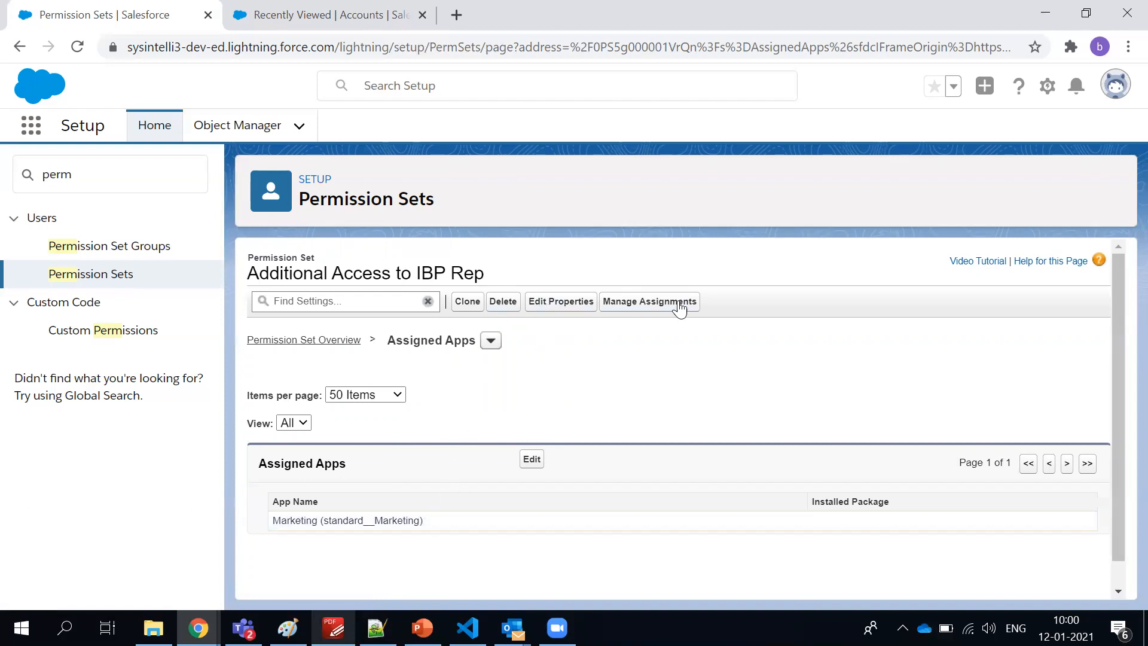
# - Assign the Additional Access to IBP Rep permission set to the user who has the IPB Sales Rep profile
pyautogui.click(682, 303)
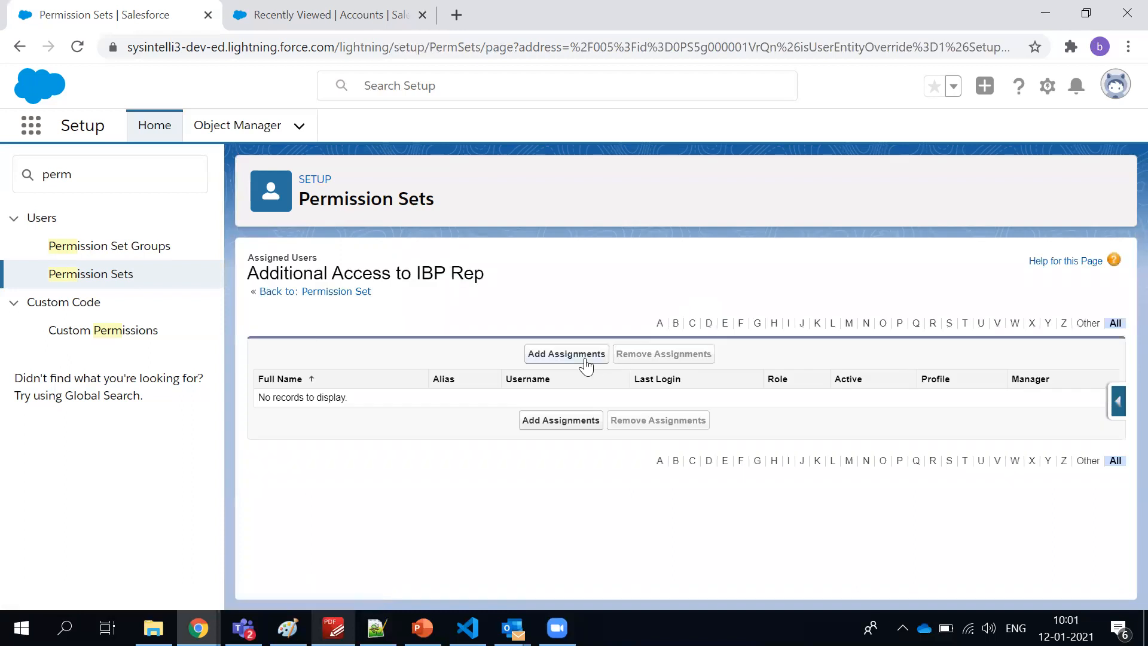
pyautogui.click(566, 354)
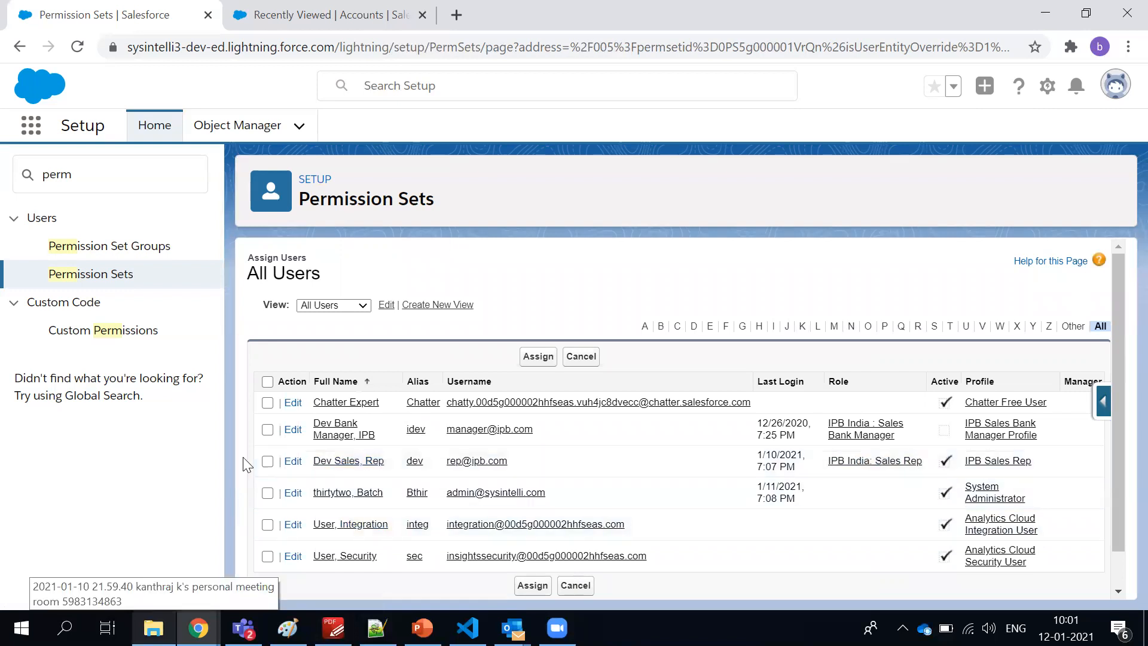
pyautogui.click(268, 462)
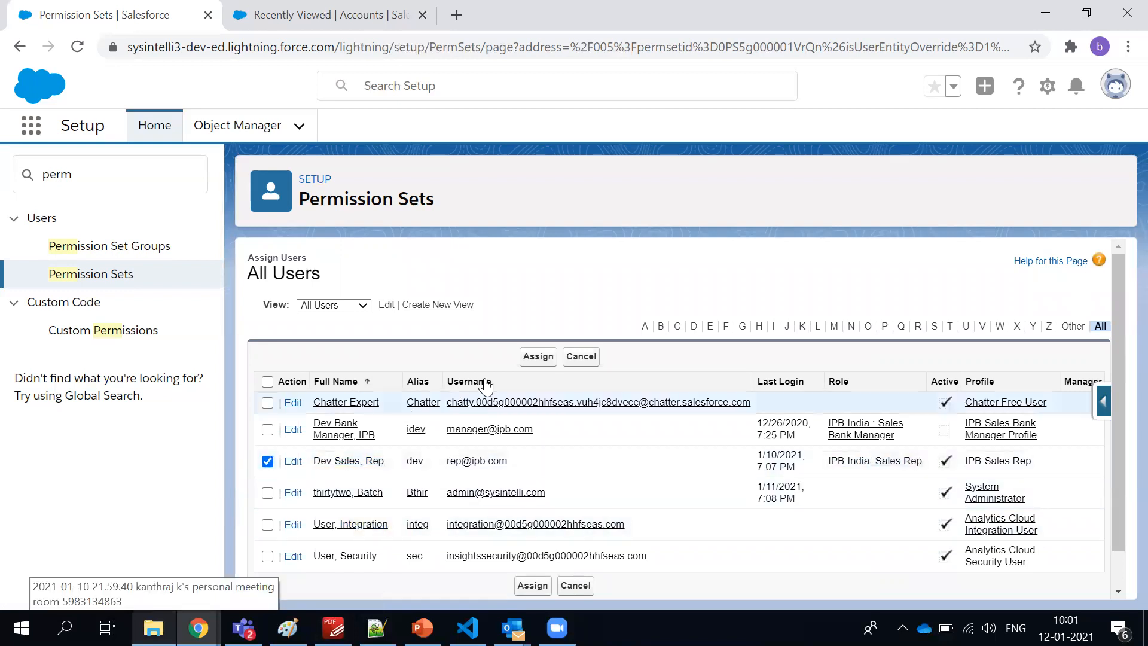
pyautogui.click(538, 356)
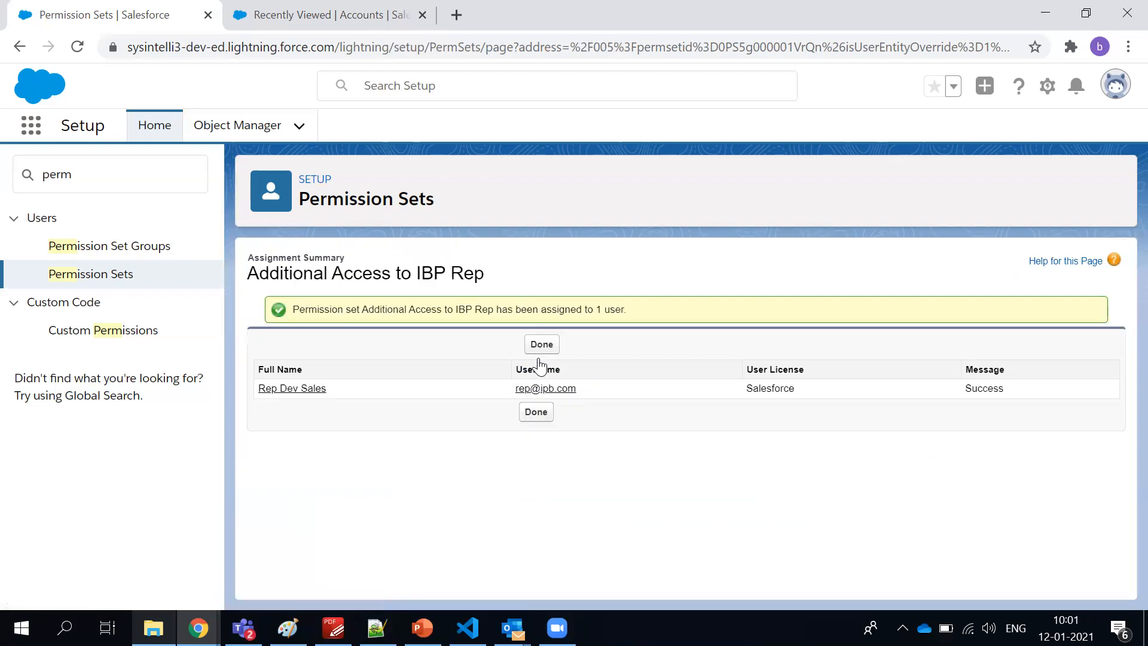
pyautogui.doubleClick(323, 273)
pyautogui.moveTo(323, 274); pyautogui.dragTo(477, 269)
pyautogui.doubleClick(476, 269)
# - Search Setup for "Role" and open the organization's role hierarchy from the Roles page
pyautogui.tripleClick(124, 175)
pyautogui.write('Role')
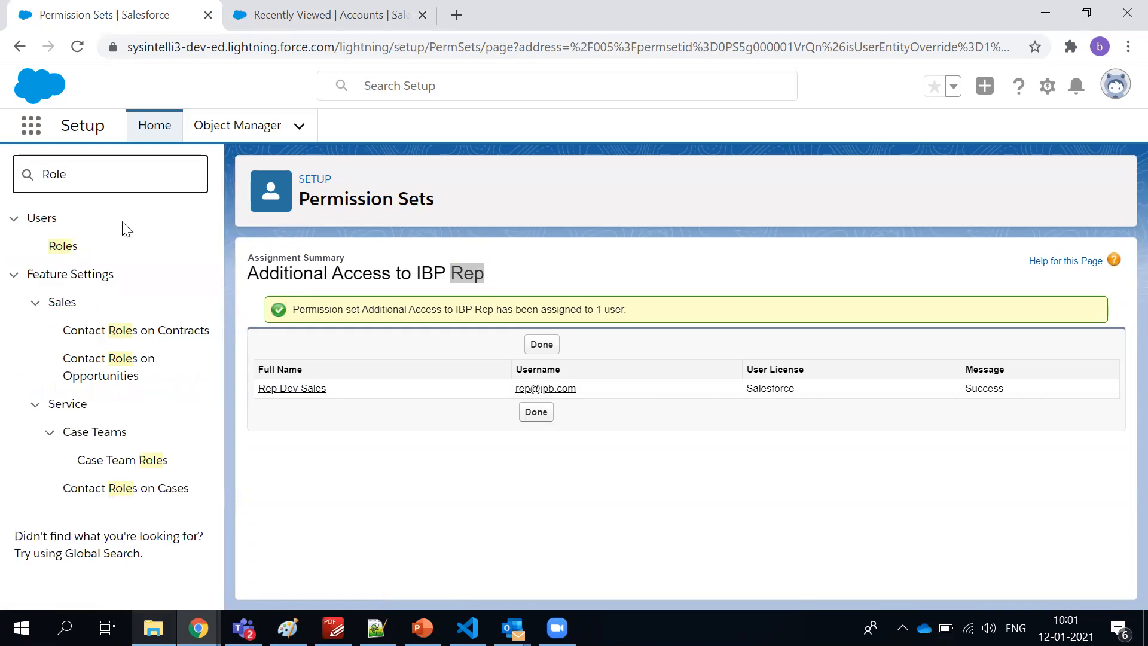
pyautogui.click(70, 253)
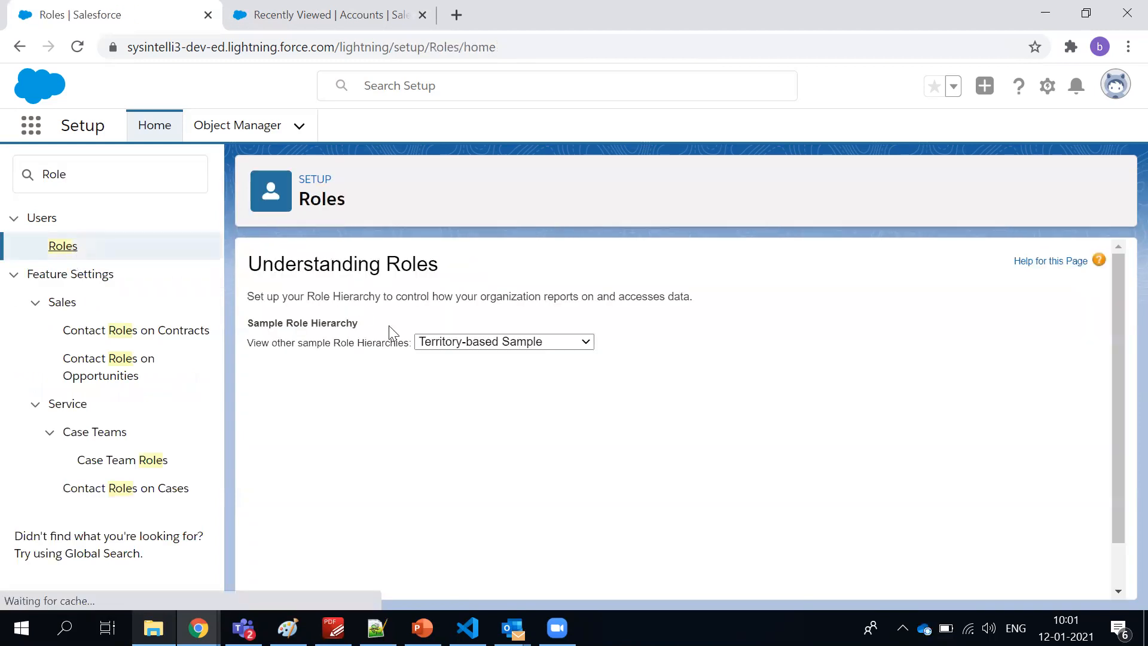
pyautogui.scroll(-1, 458, 355)
pyautogui.click(676, 570)
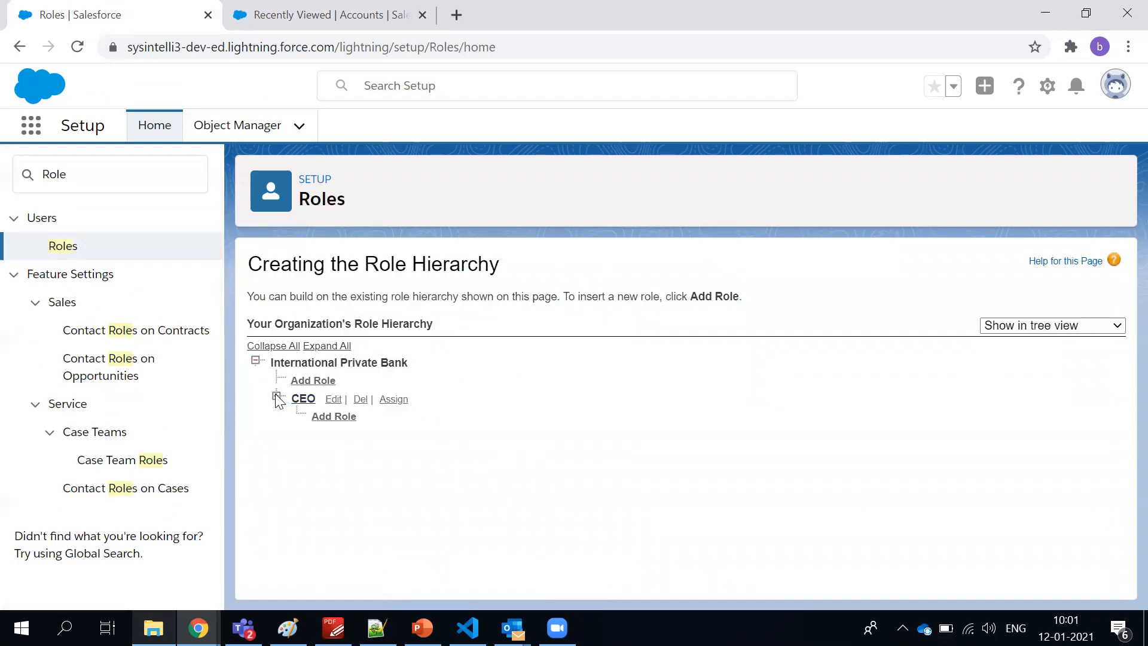
# - Examine the International Private Bank role hierarchy, expanding CEO, SVP, Sales & Marketing and IPB India : Sales Bank Manager
pyautogui.moveTo(270, 362); pyautogui.dragTo(436, 362)
pyautogui.click(278, 398)
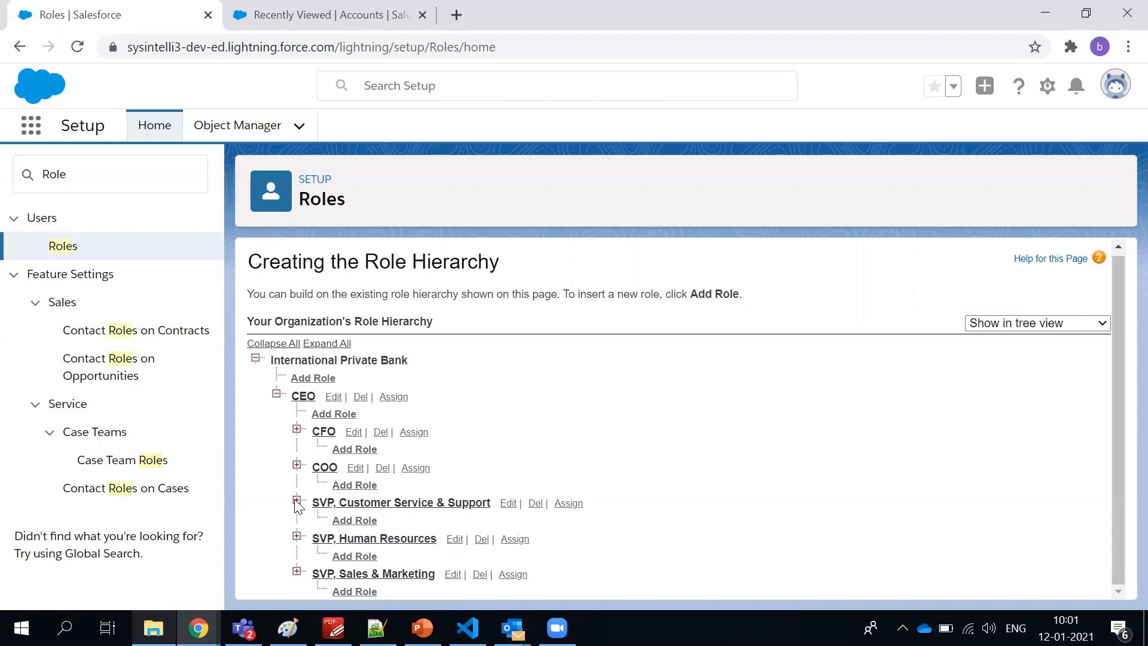
pyautogui.click(296, 571)
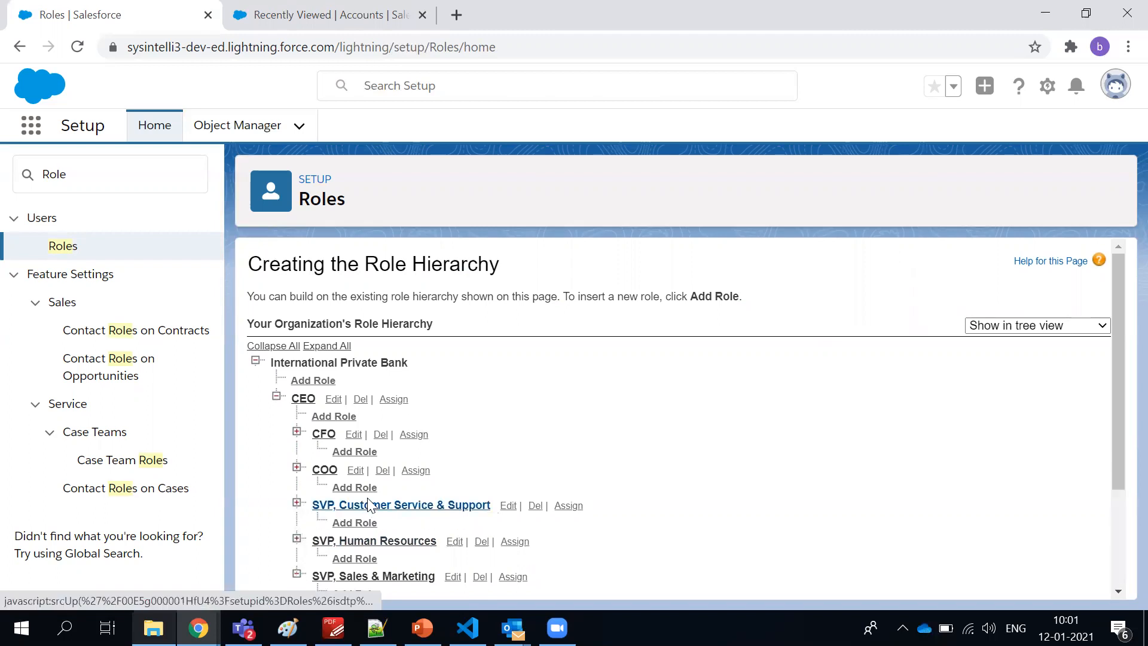
pyautogui.scroll(-2, 369, 506)
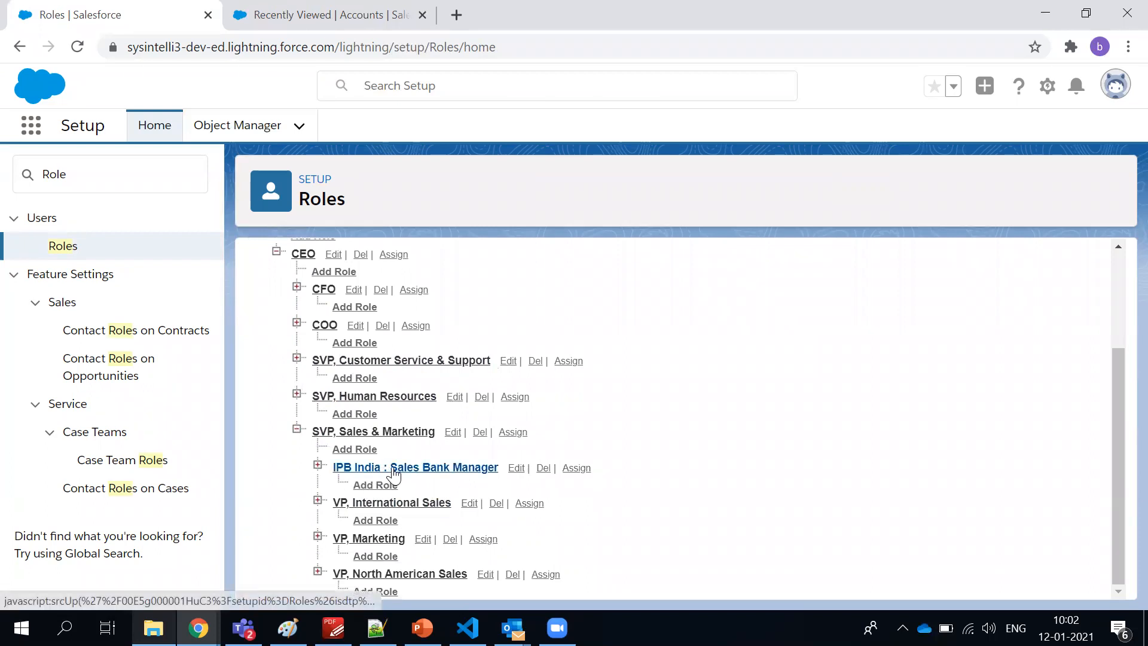
pyautogui.scroll(2, 394, 492)
pyautogui.scroll(-2, 397, 495)
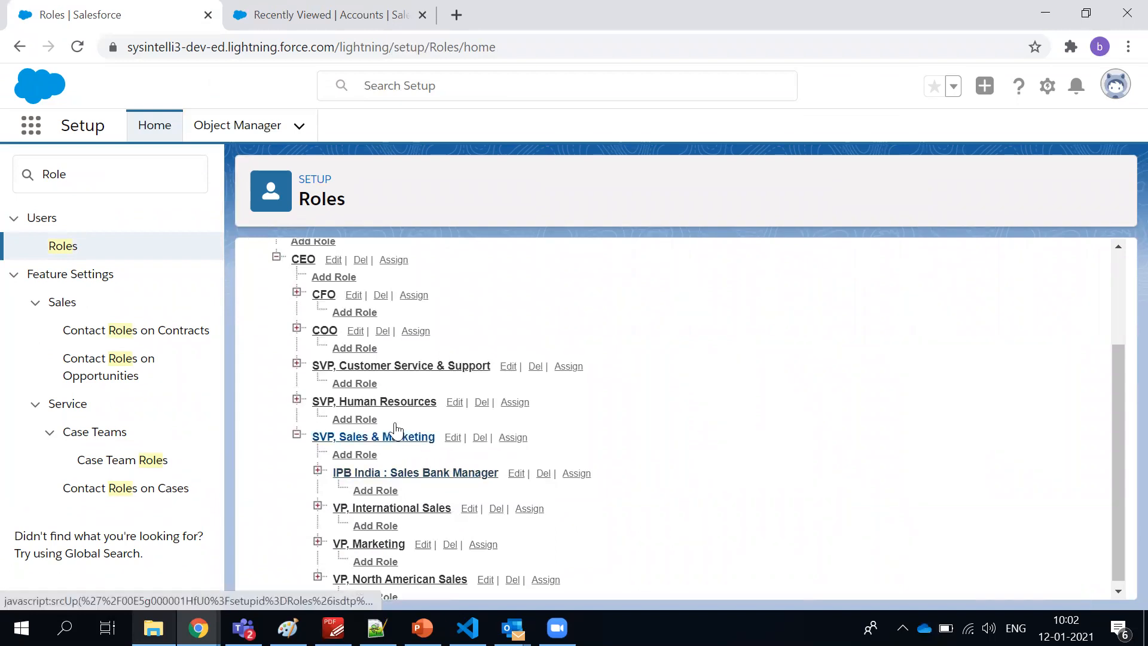
pyautogui.scroll(2, 309, 352)
pyautogui.scroll(-2, 310, 351)
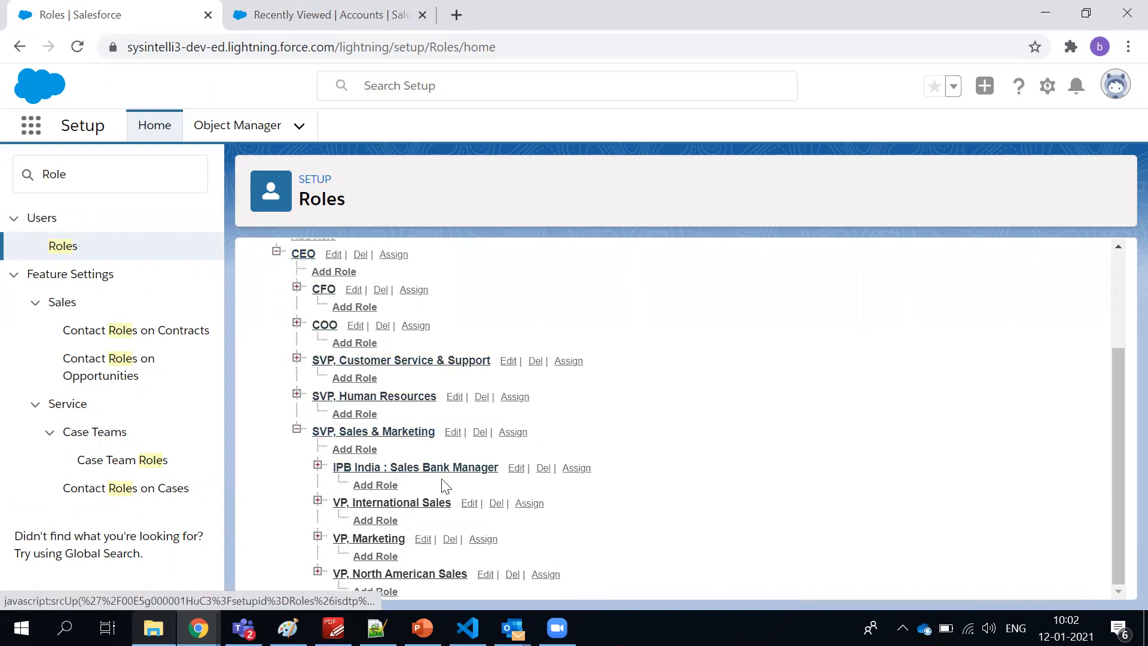
pyautogui.click(318, 467)
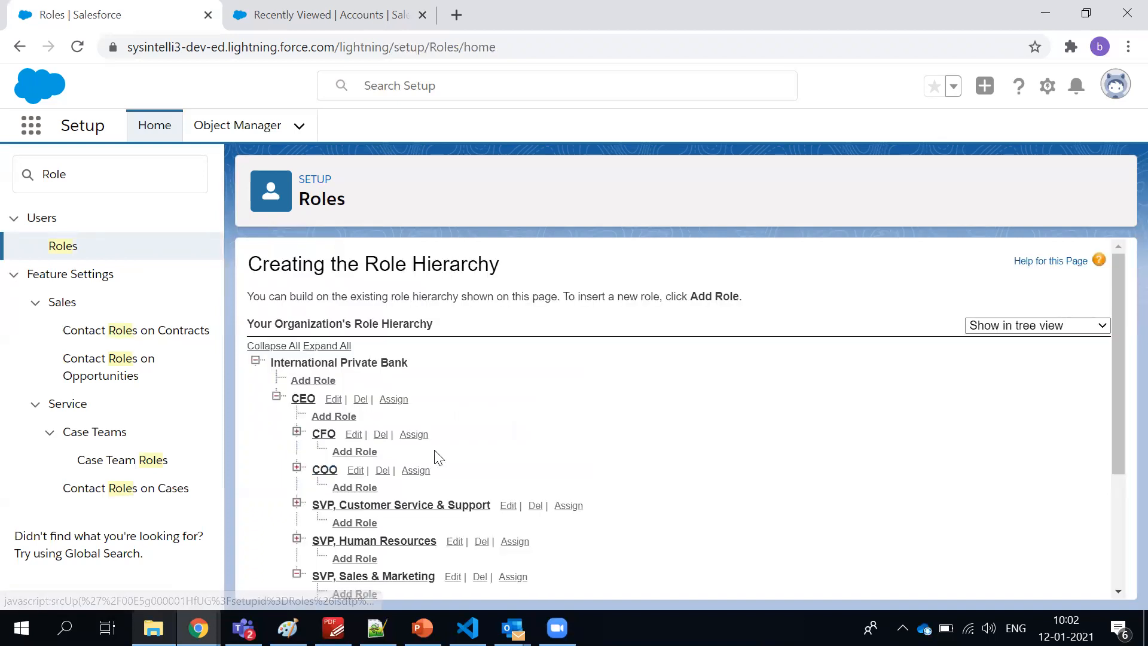
# - Expand IPB India: Sales Rep in the role hierarchy, examine the new role form beneath it, and cancel without creating a role
pyautogui.scroll(-3, 435, 452)
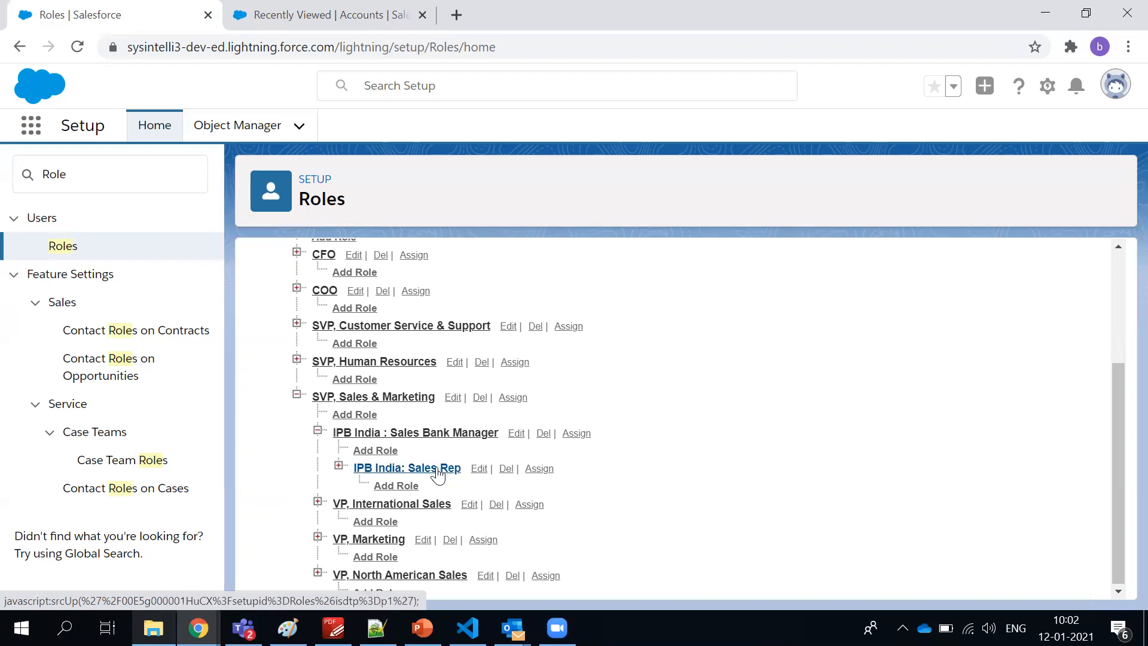
pyautogui.click(339, 466)
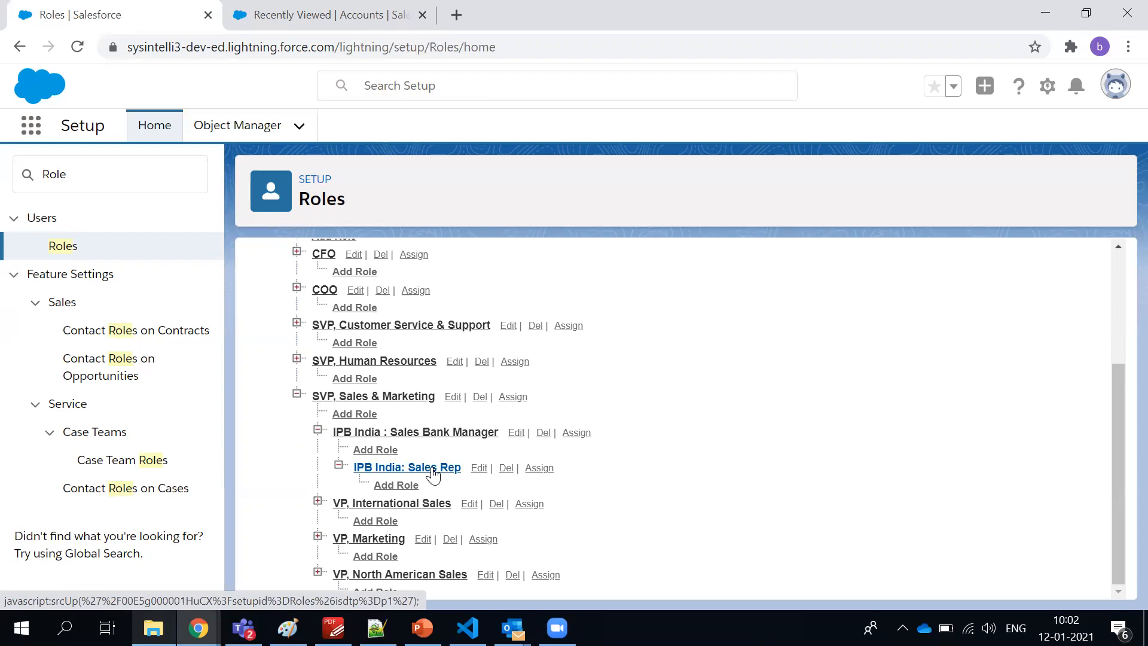
pyautogui.click(405, 489)
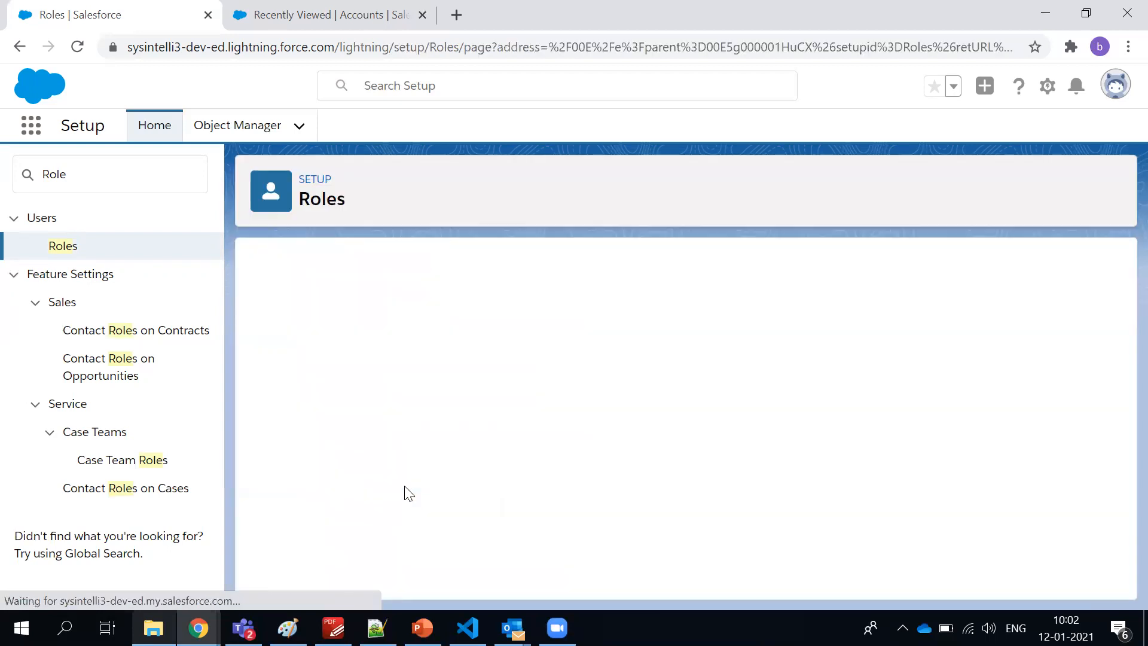
pyautogui.doubleClick(349, 393)
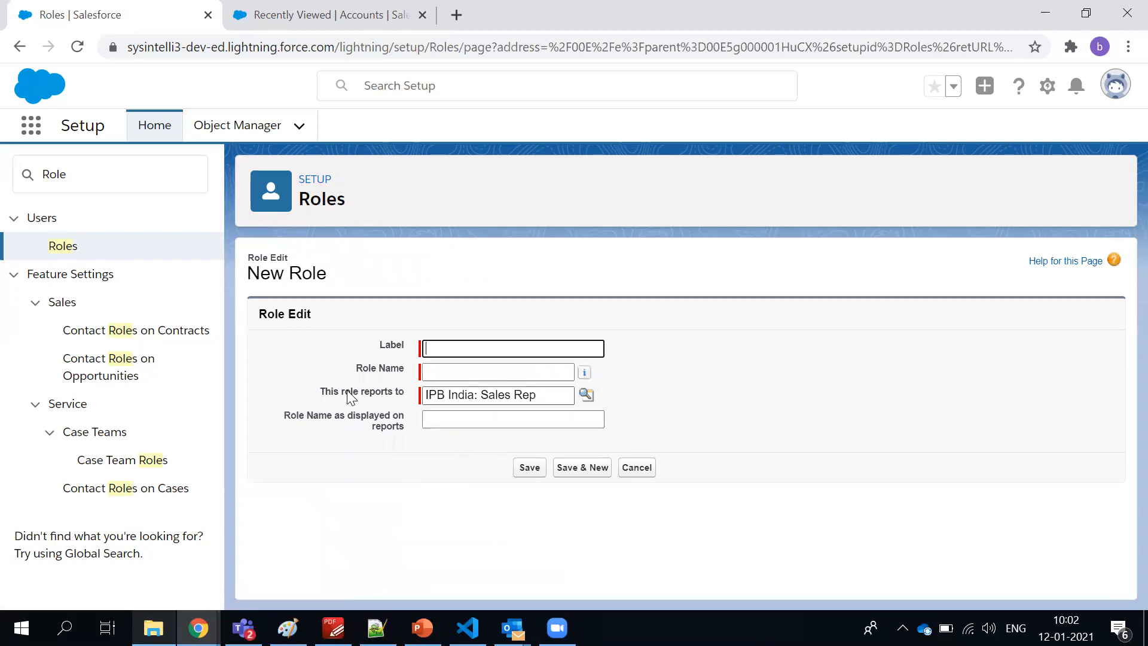
pyautogui.click(470, 347)
pyautogui.doubleClick(402, 434)
pyautogui.click(637, 467)
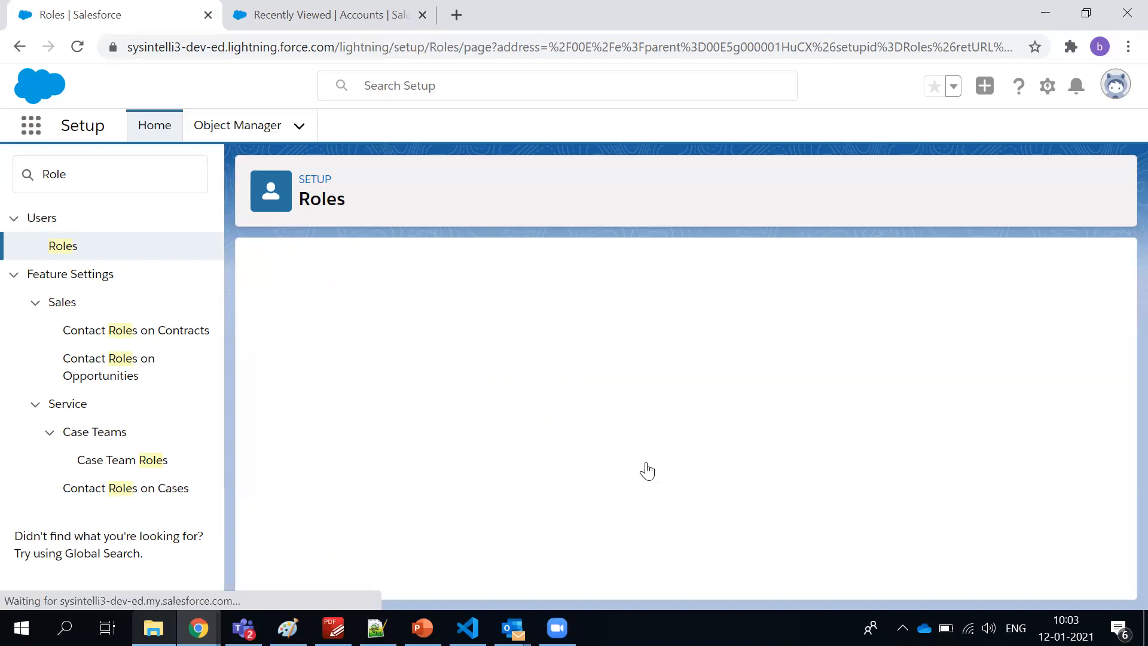
# - Search Setup for "user" and open the Users page
pyautogui.click(87, 181)
pyautogui.write('us')
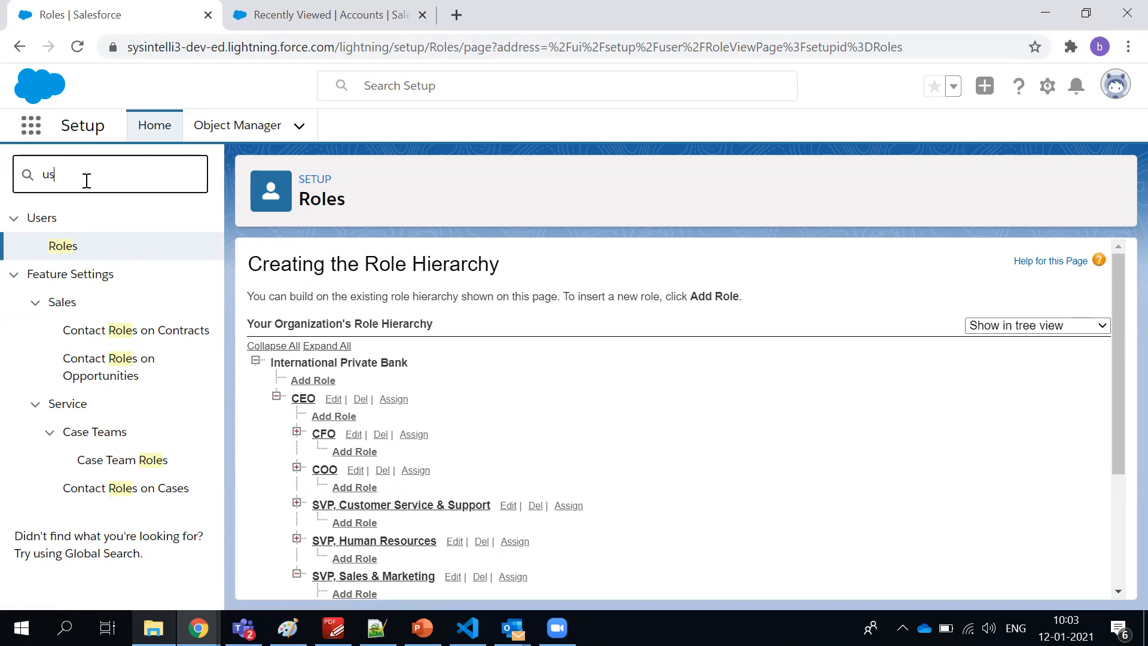
pyautogui.write('er')
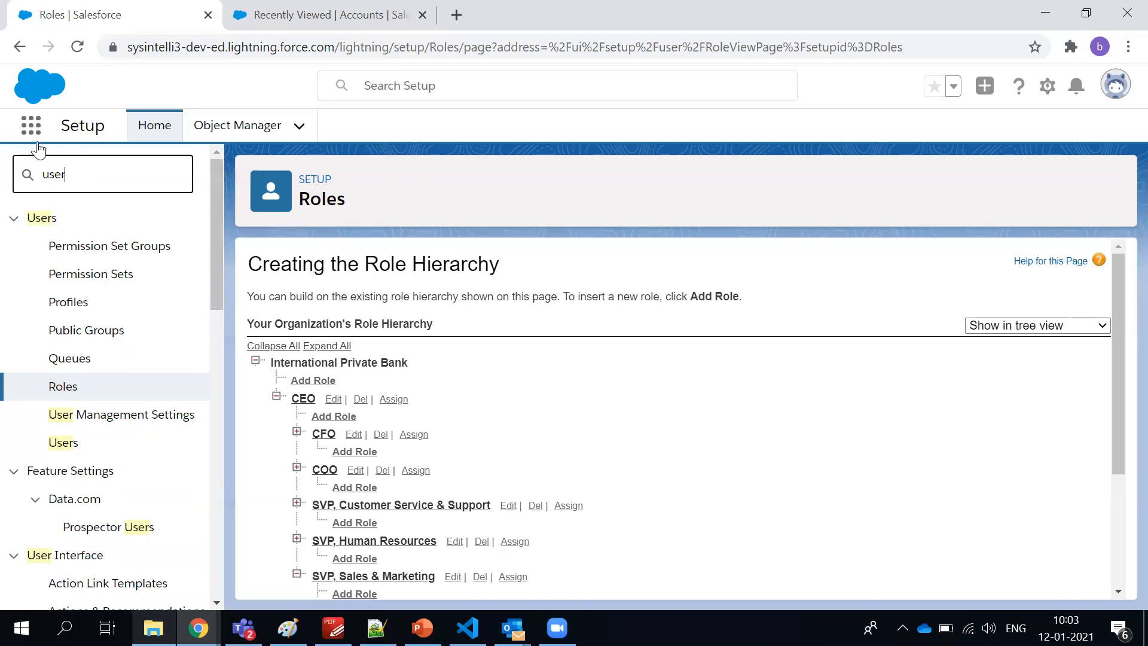
pyautogui.scroll(-1, 52, 293)
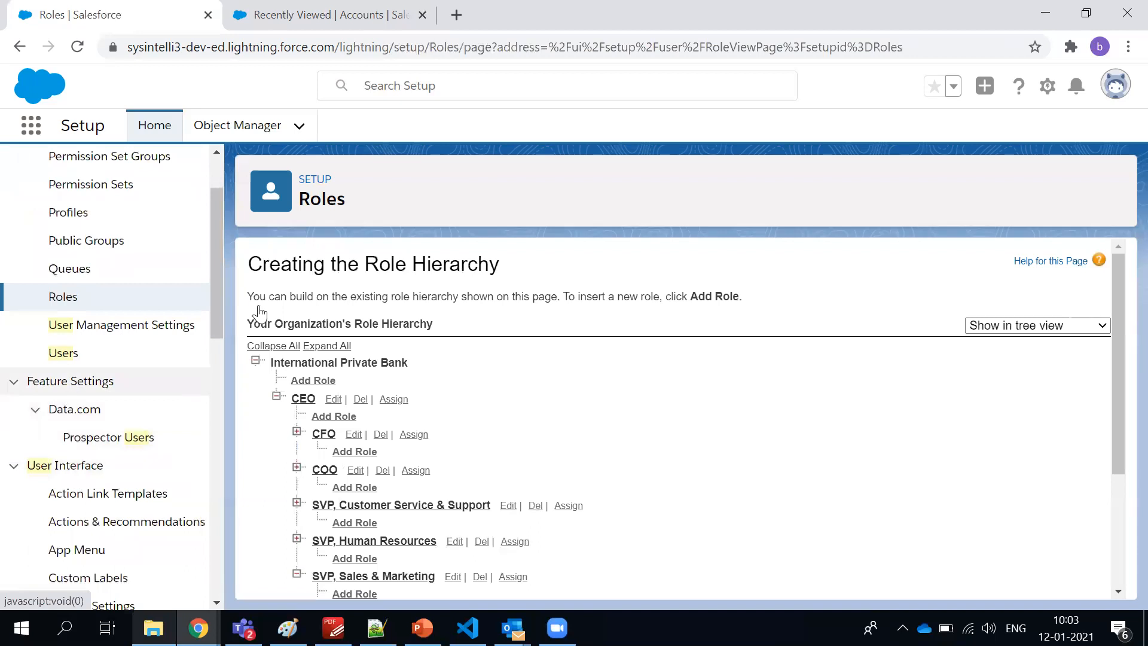
pyautogui.click(57, 359)
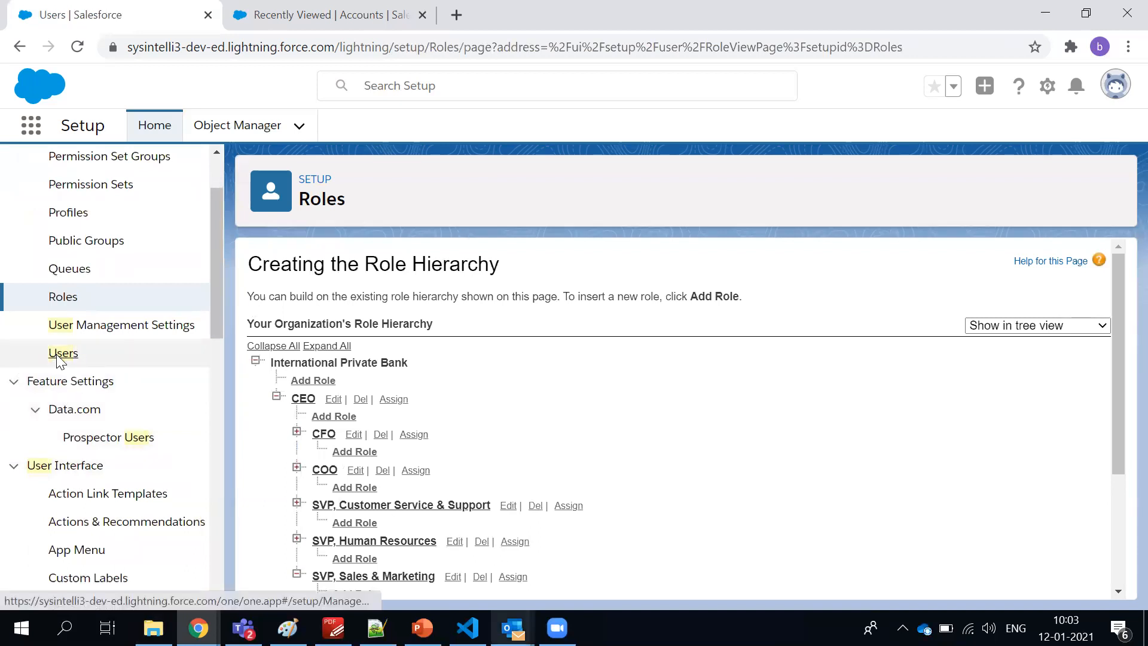
# - Check the user license in the System Administrator user's details and return to the All Users list
pyautogui.scroll(-2, 390, 445)
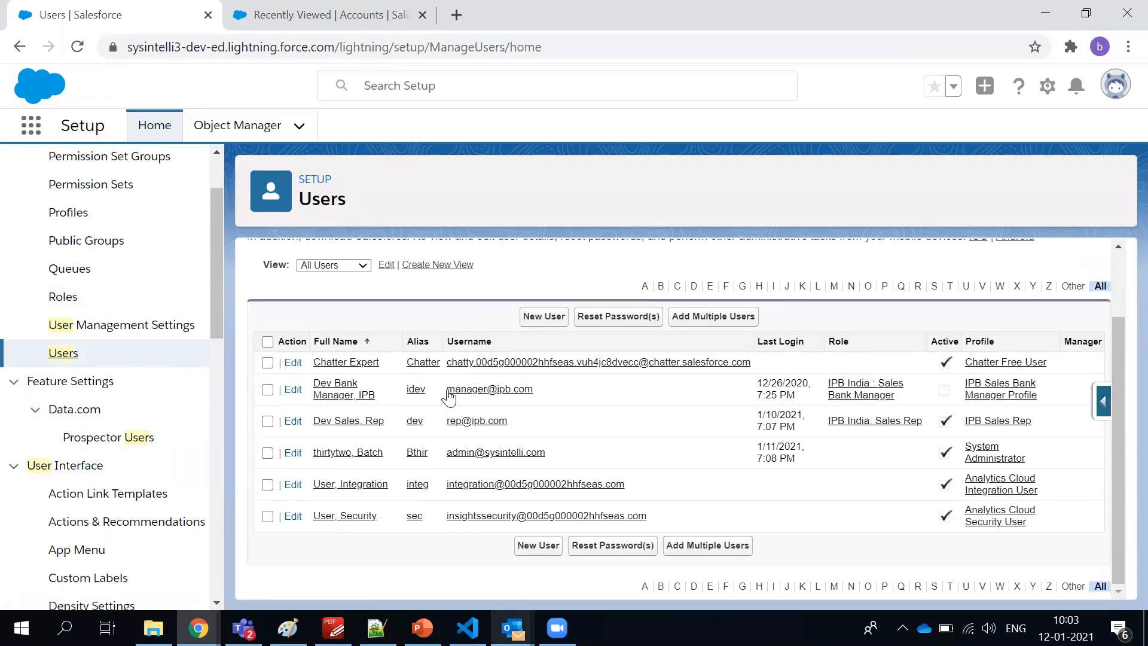
pyautogui.click(333, 452)
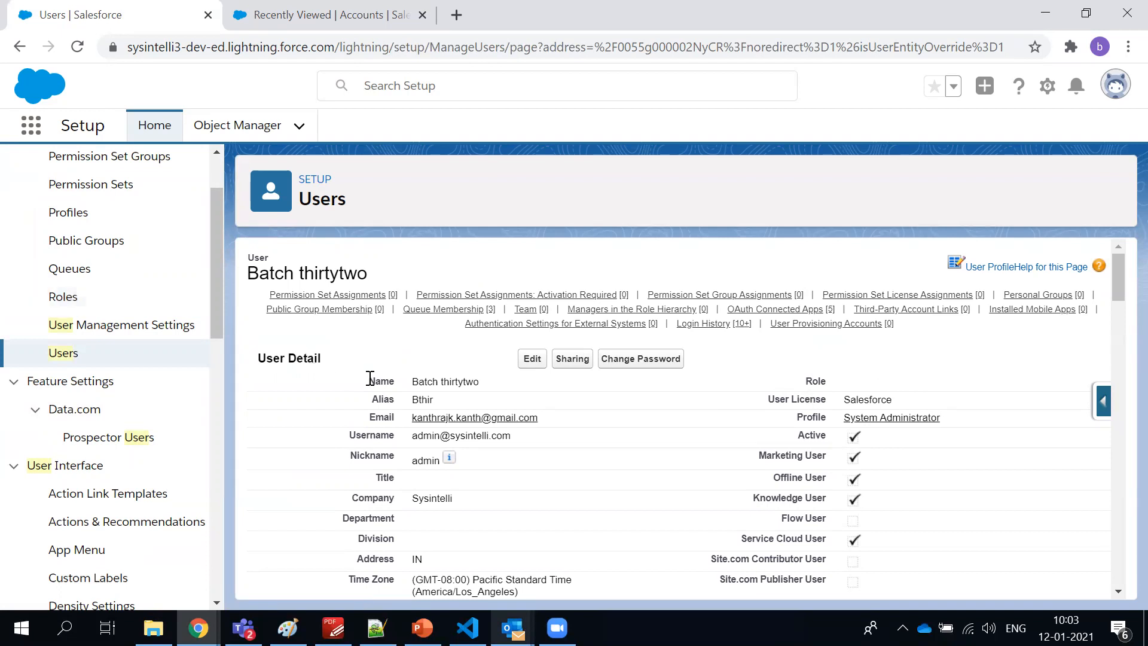
pyautogui.moveTo(899, 399); pyautogui.dragTo(834, 402)
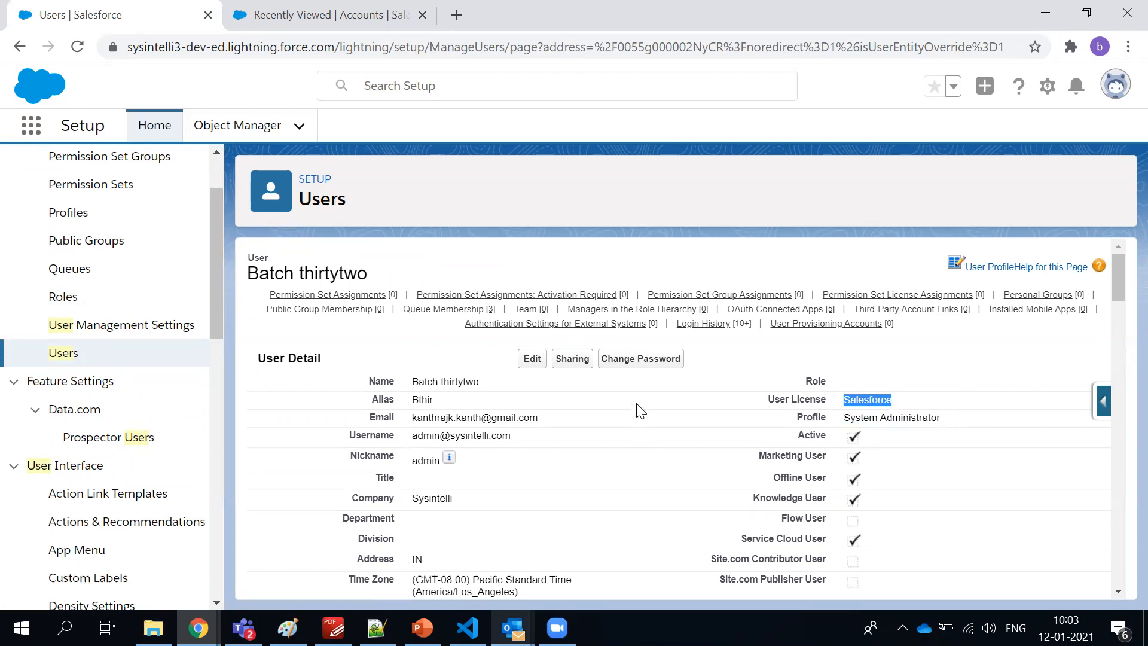
pyautogui.click(23, 47)
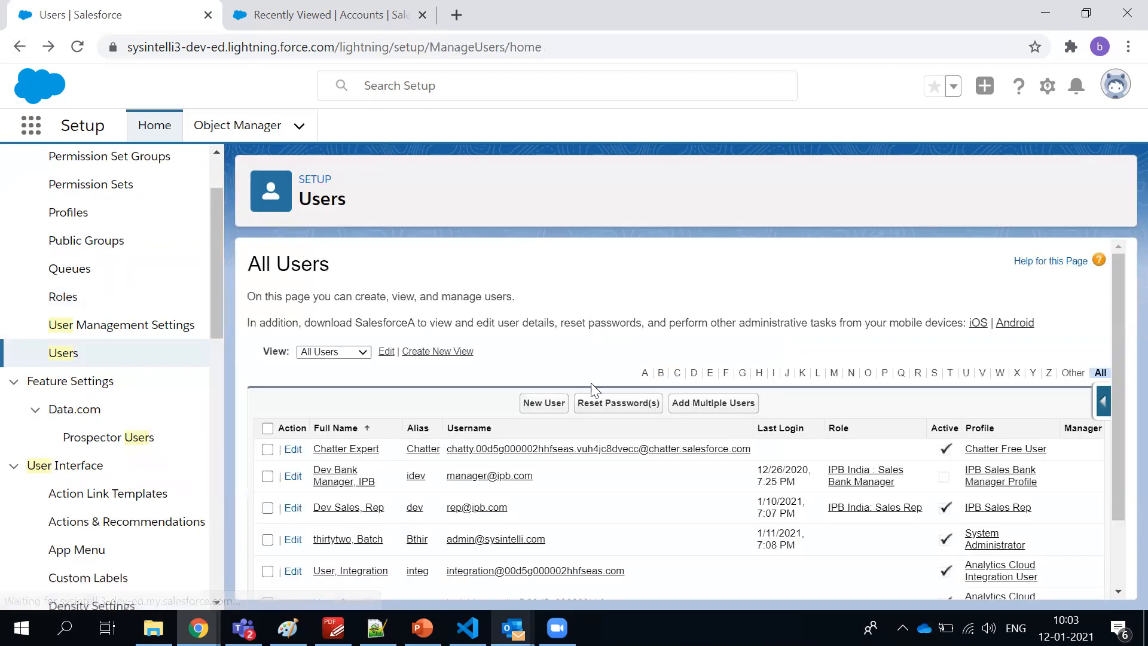
# - Start a new user and examine the name, alias, email, username and nickname fields under General Information
pyautogui.click(545, 403)
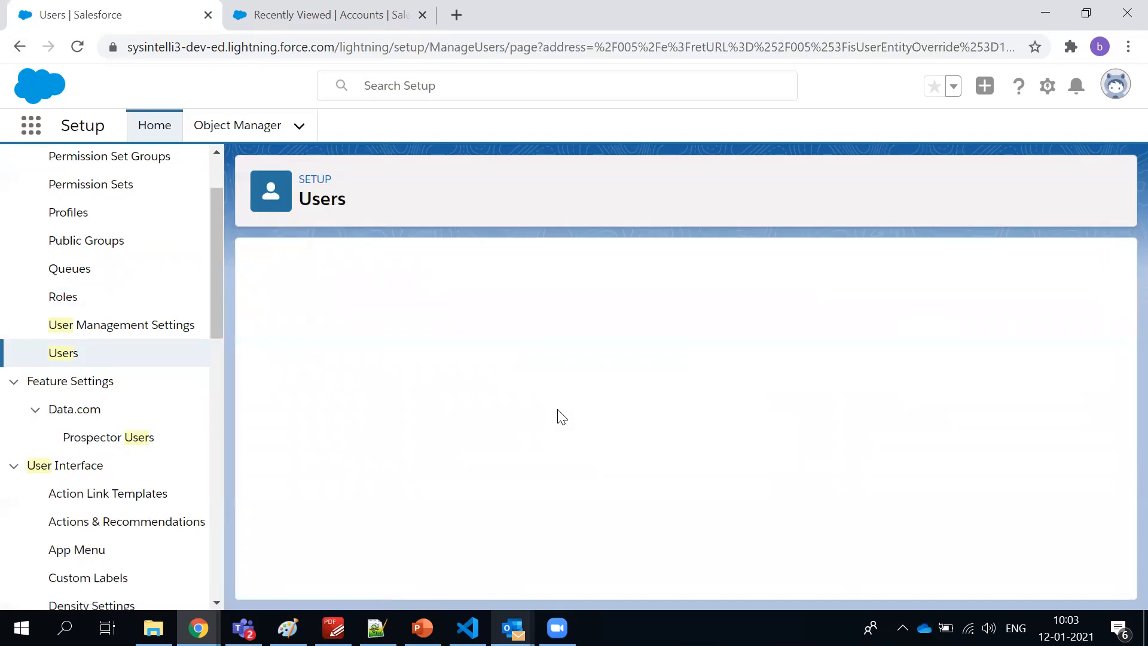
pyautogui.click(486, 387)
pyautogui.click(480, 408)
pyautogui.click(479, 430)
pyautogui.click(473, 456)
pyautogui.click(469, 478)
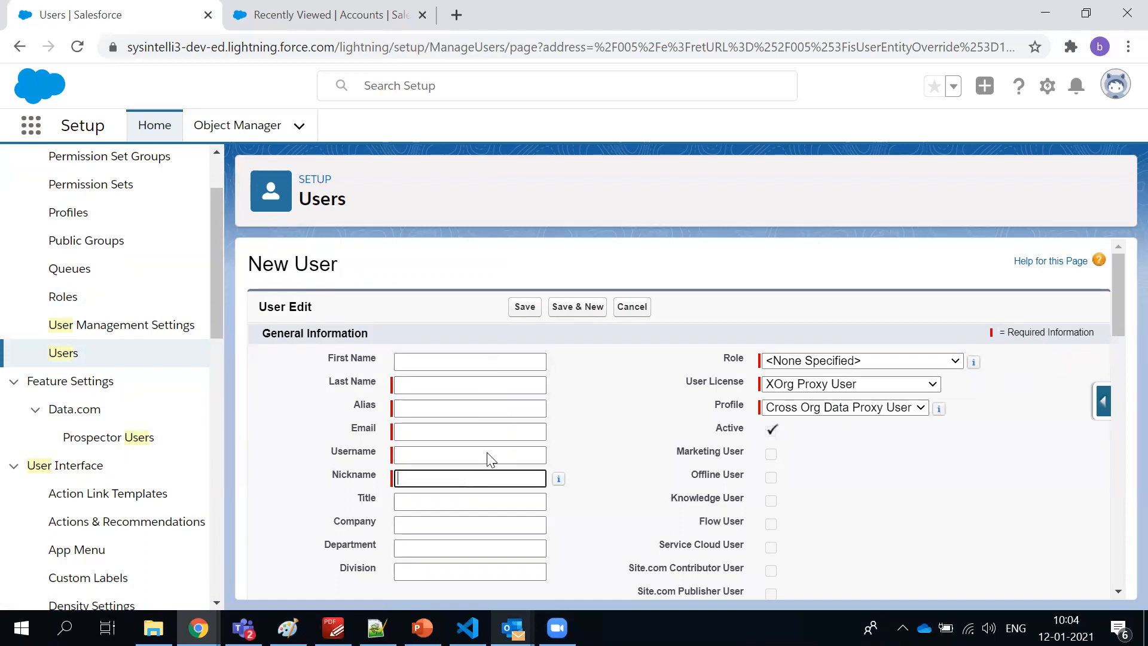
pyautogui.click(560, 389)
pyautogui.scroll(-2, 560, 390)
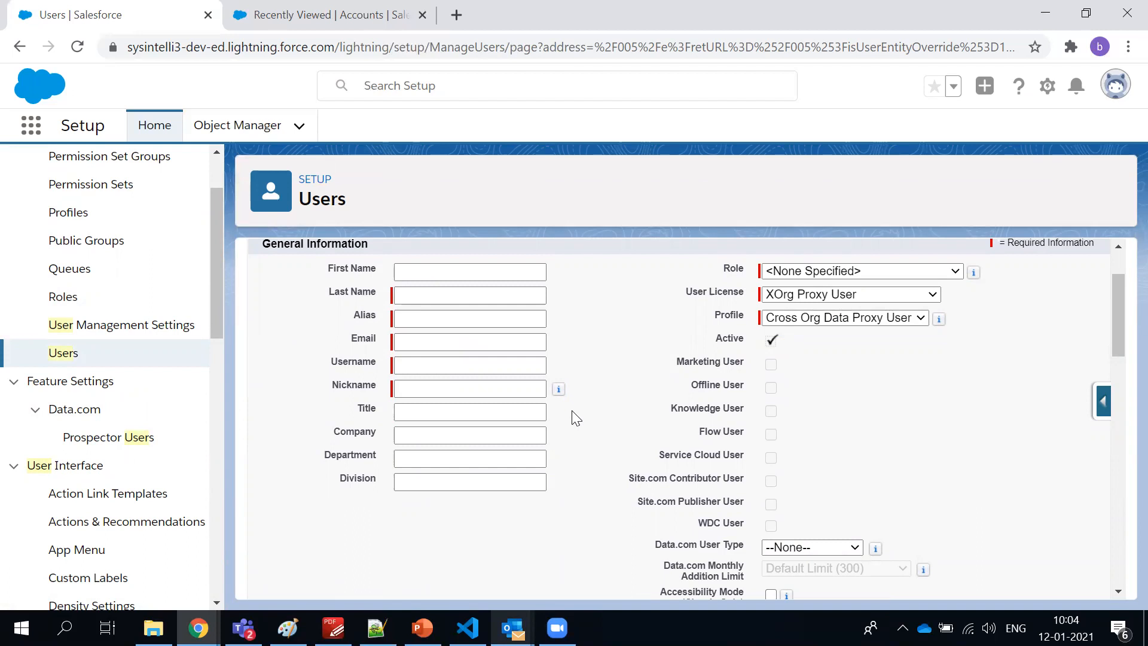
pyautogui.scroll(2, 571, 406)
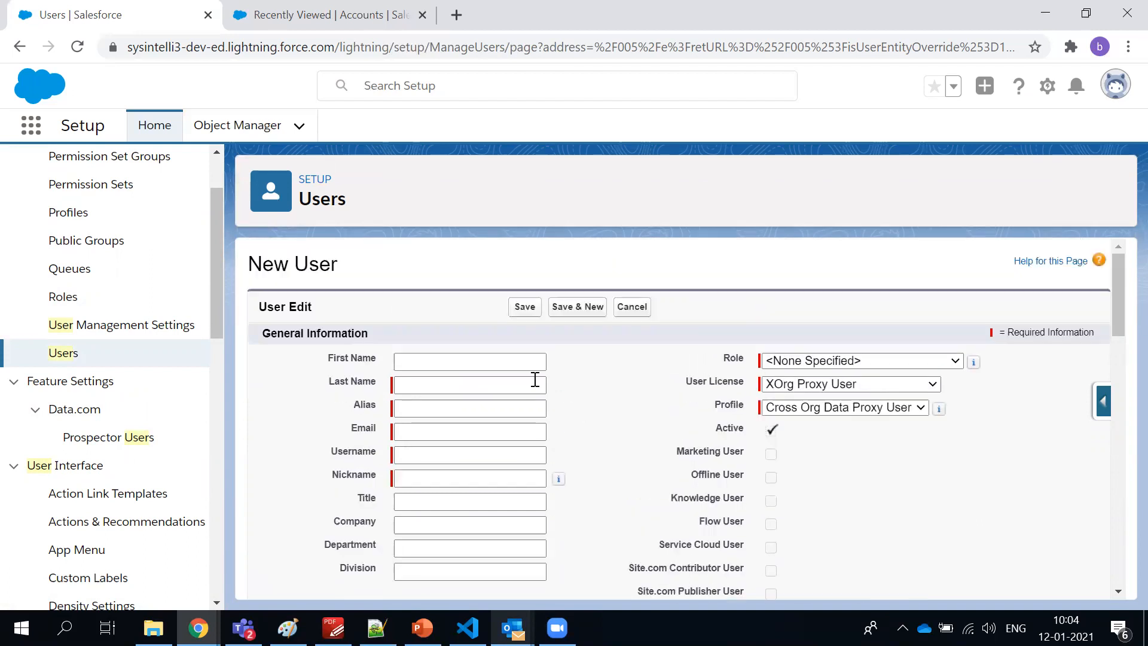
pyautogui.moveTo(307, 356); pyautogui.dragTo(378, 495)
pyautogui.click(687, 415)
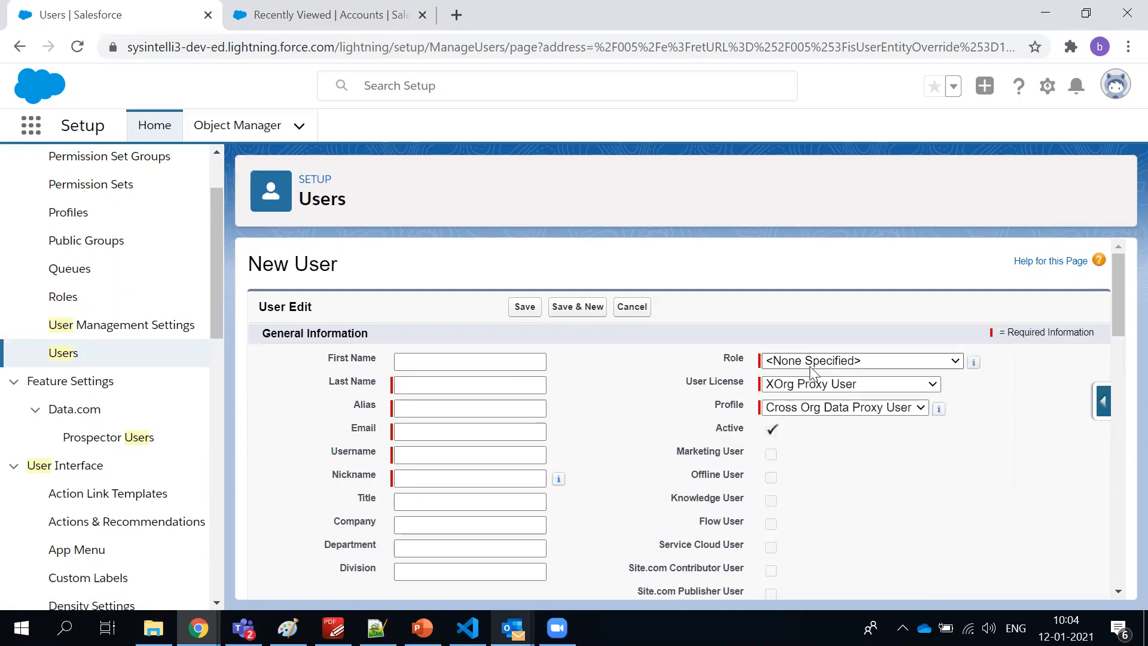
# - Check the Role field and its options on the new user form
pyautogui.click(810, 364)
pyautogui.click(811, 368)
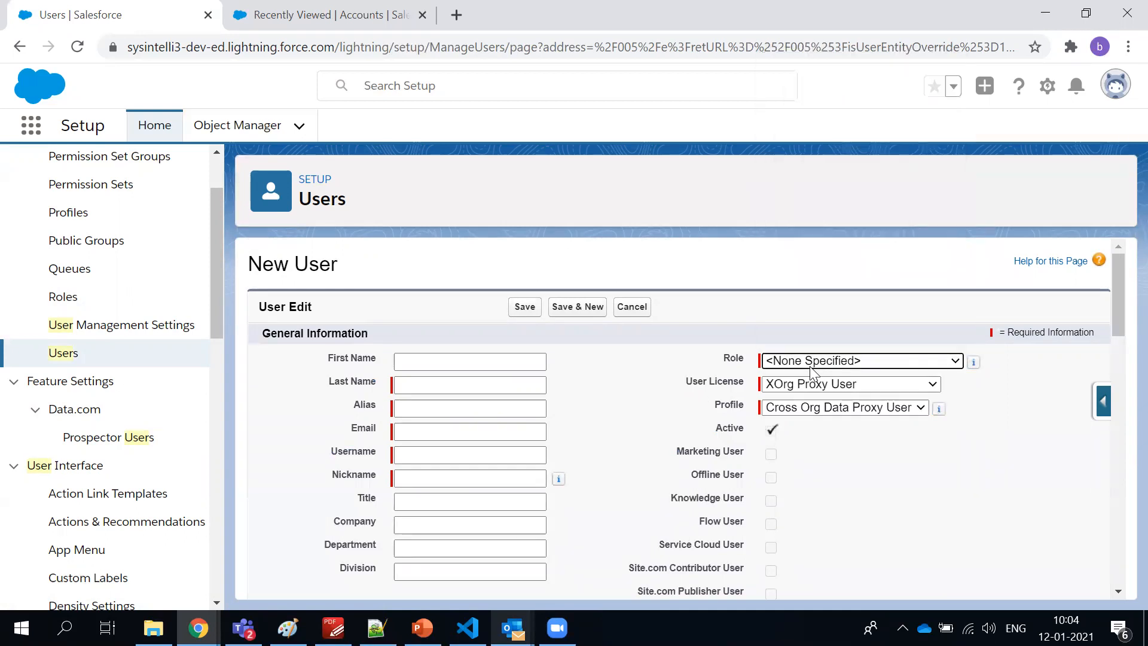
pyautogui.click(688, 402)
pyautogui.doubleClick(731, 358)
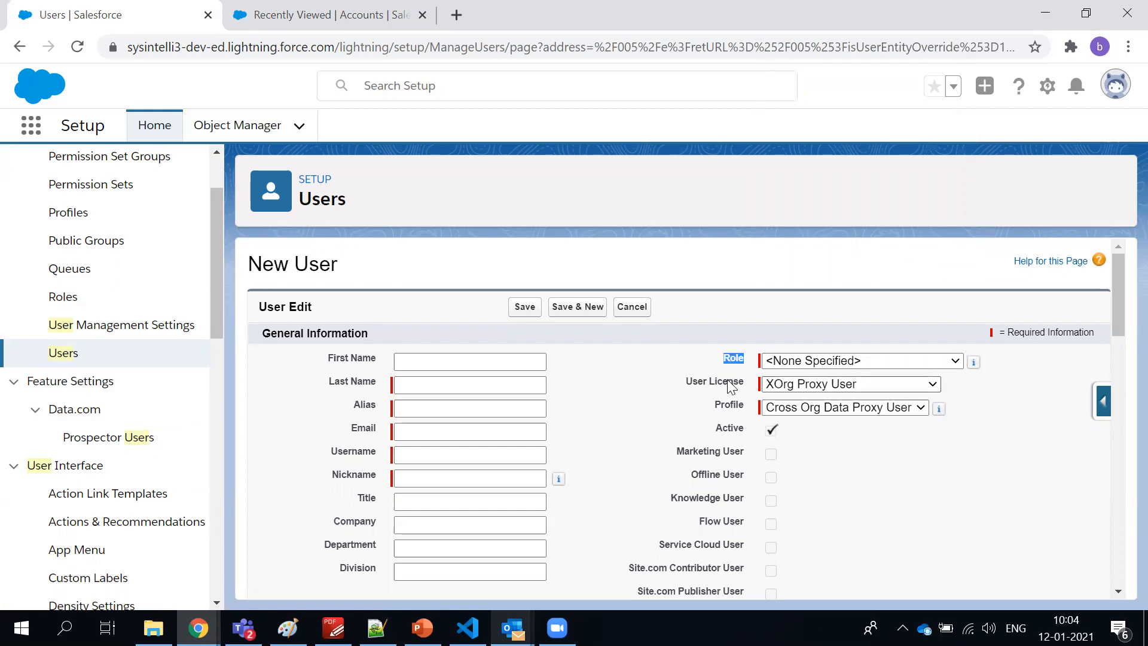
# - Set the new user's license to Salesforce Platform and check which profiles it offers
pyautogui.click(771, 388)
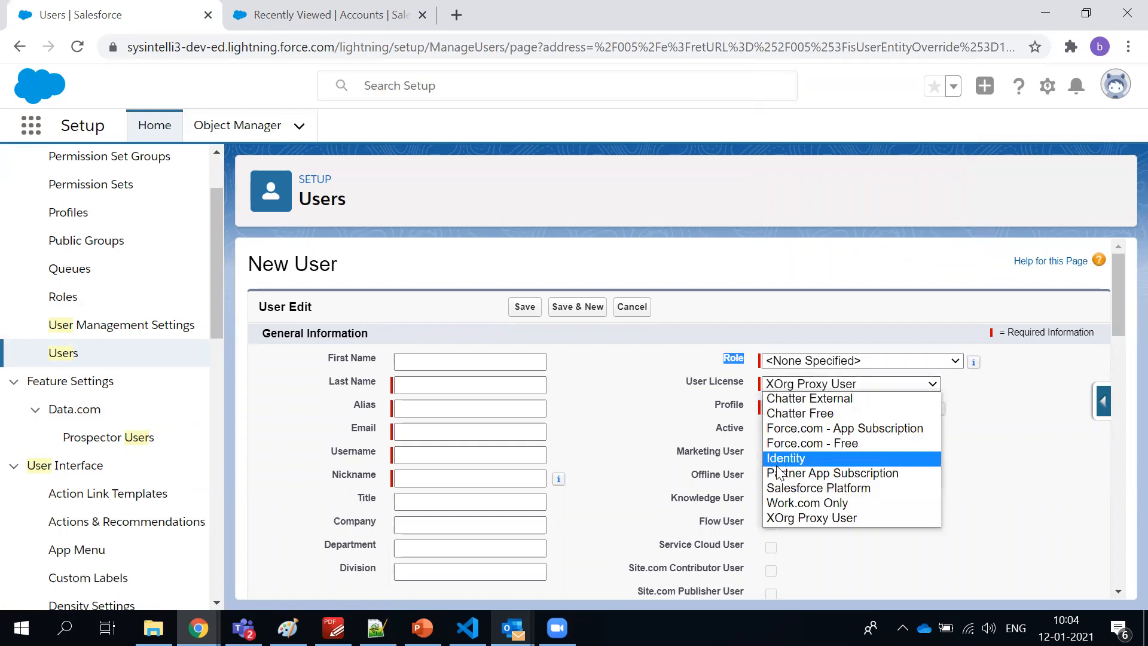
pyautogui.click(782, 489)
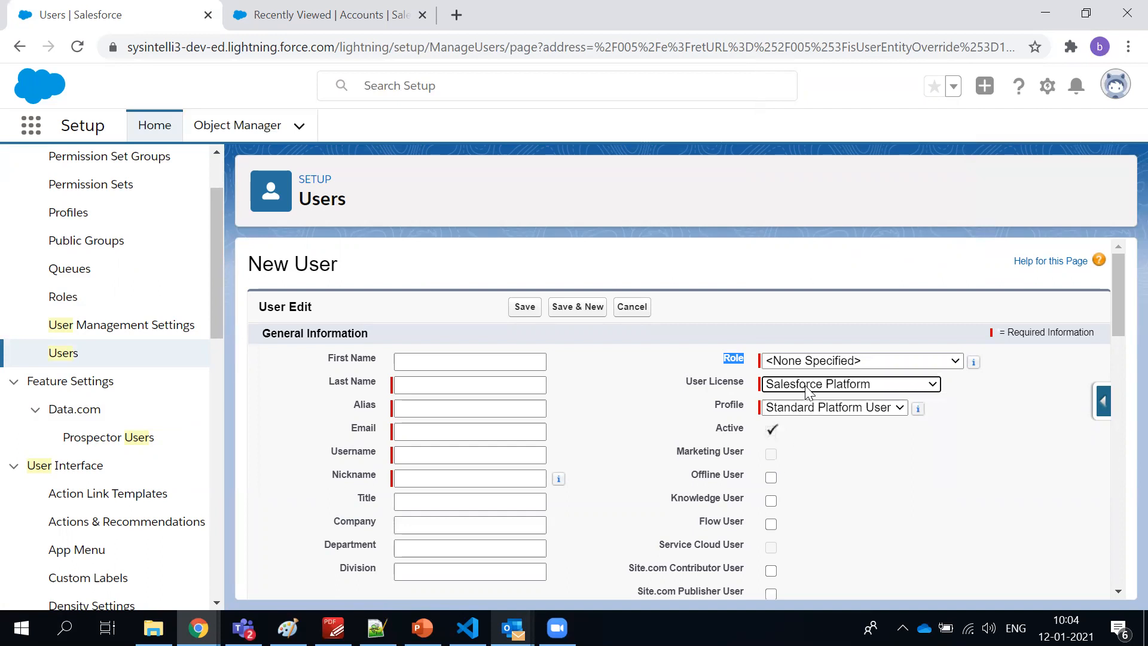
pyautogui.click(800, 407)
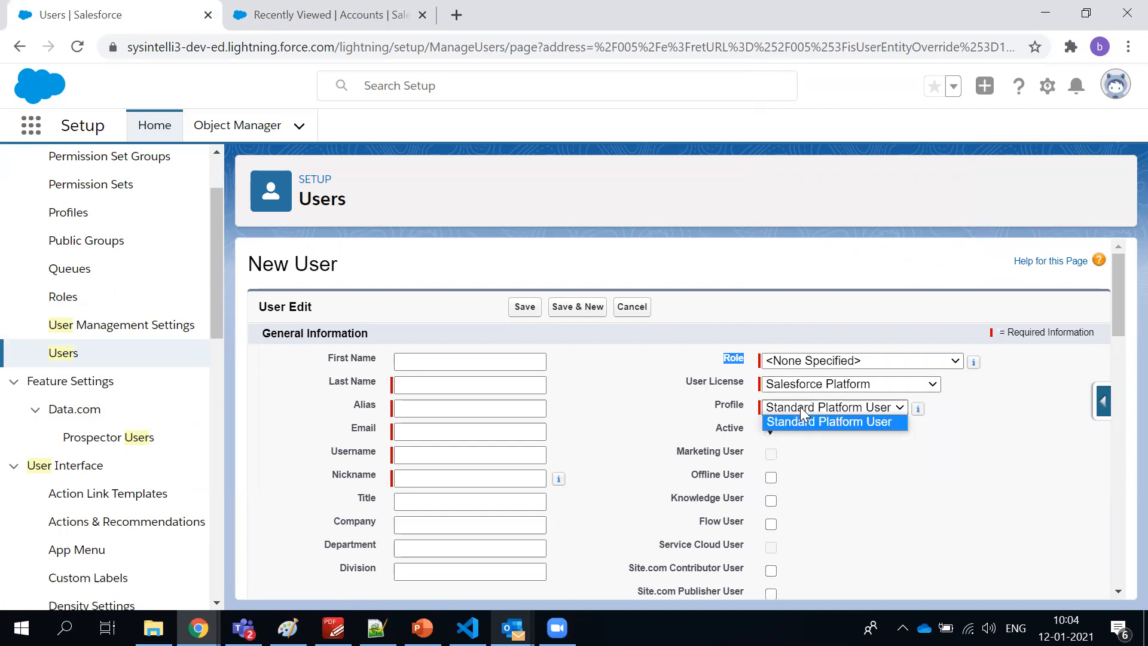
pyautogui.click(828, 463)
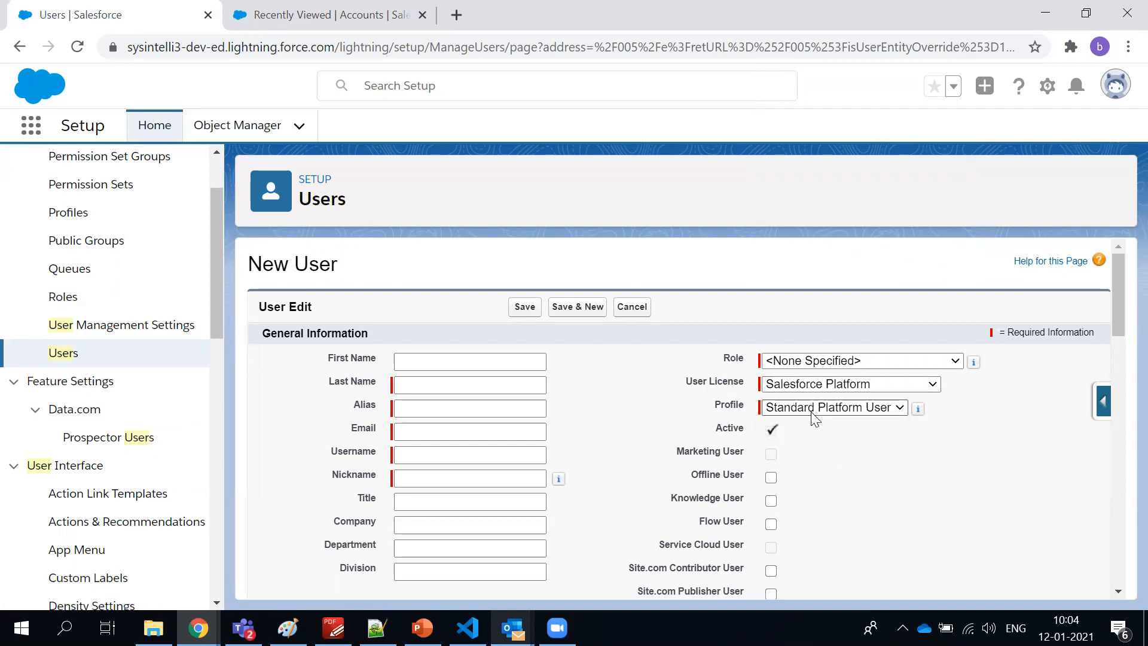
# - Set the new user's license to Chatter Free and check which profiles it offers
pyautogui.click(808, 386)
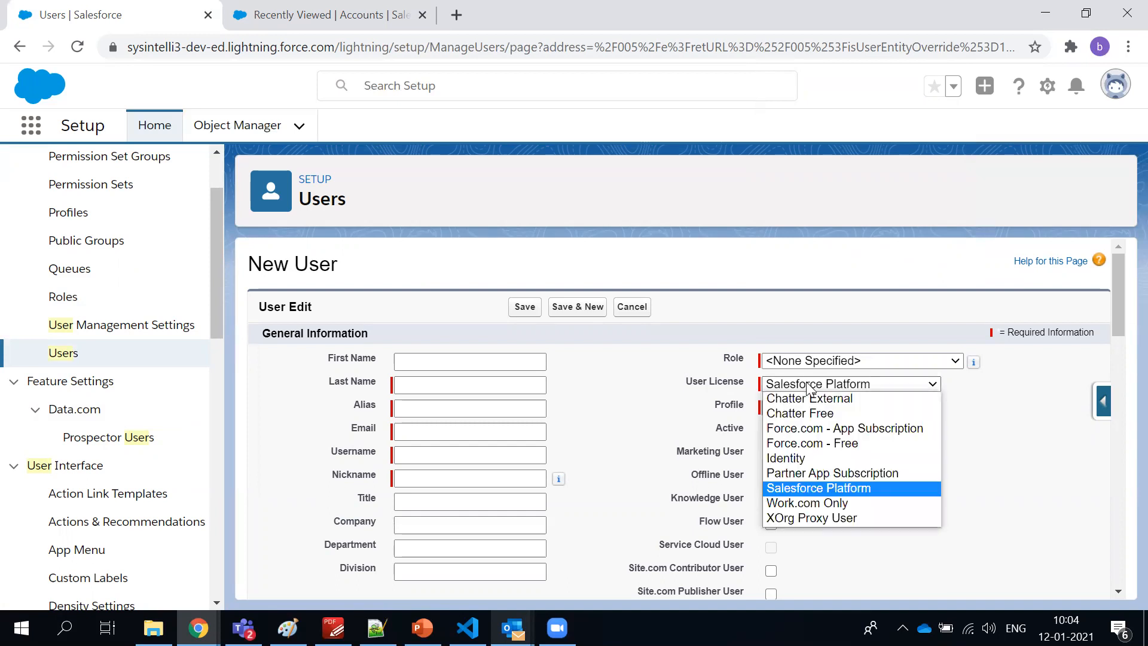
pyautogui.click(814, 412)
pyautogui.click(810, 408)
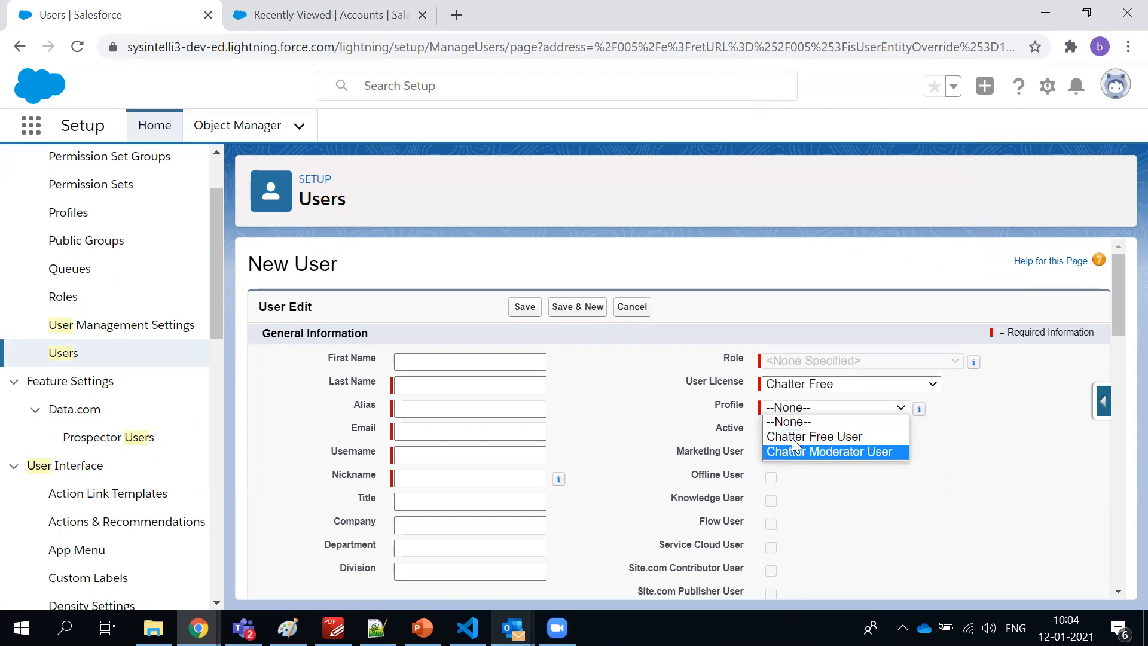
pyautogui.click(819, 491)
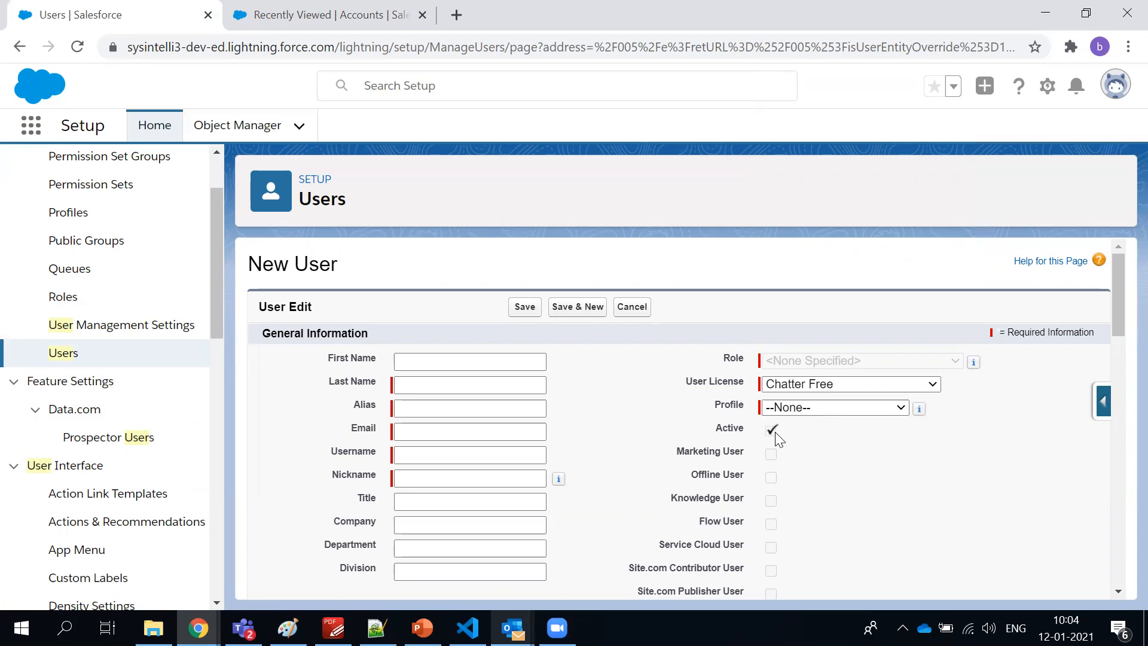
# - Examine the rest of the new user form, including the Delegated Approver and Manager fields under Approver Settings
pyautogui.scroll(-7, 861, 436)
pyautogui.scroll(-8, 860, 437)
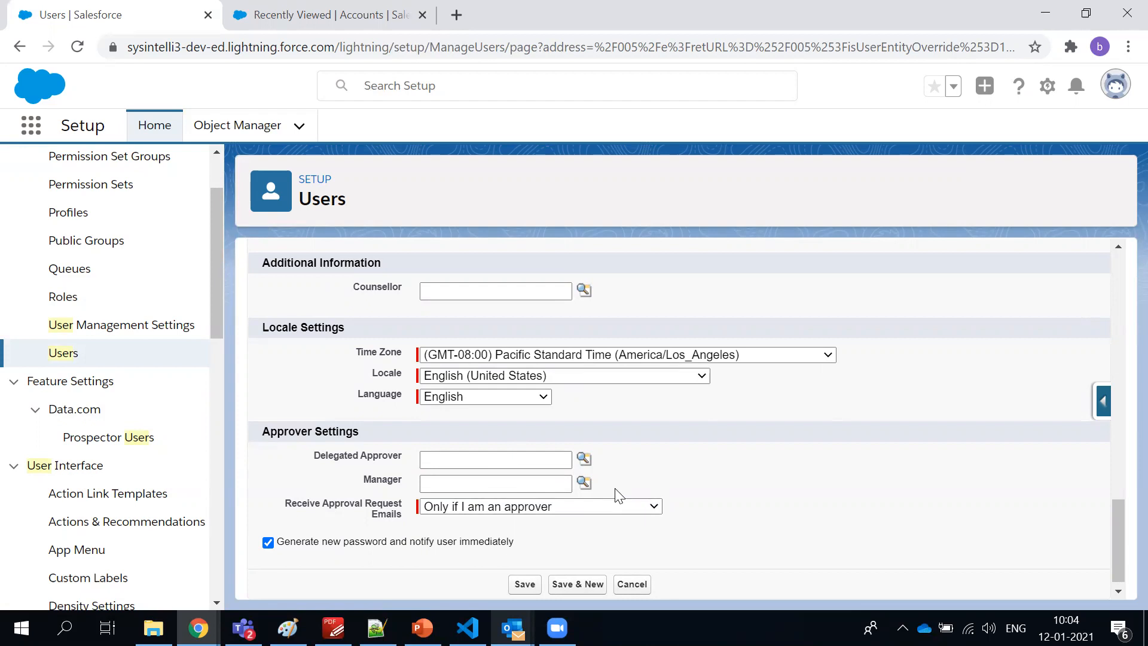
pyautogui.click(506, 483)
pyautogui.click(502, 458)
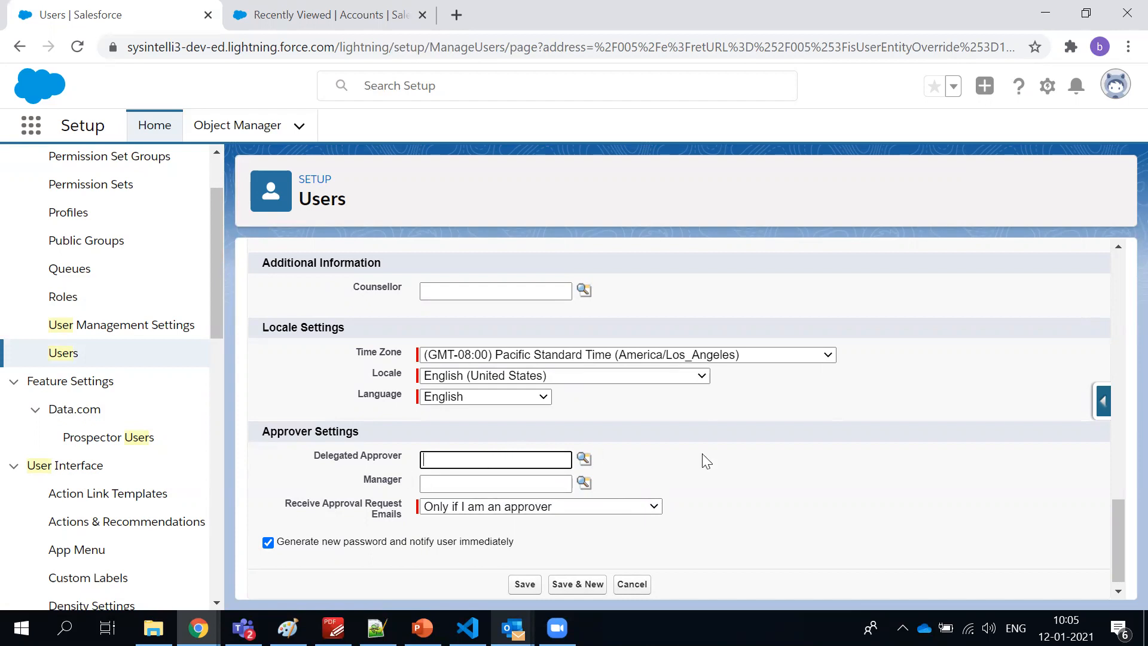
pyautogui.scroll(3, 703, 452)
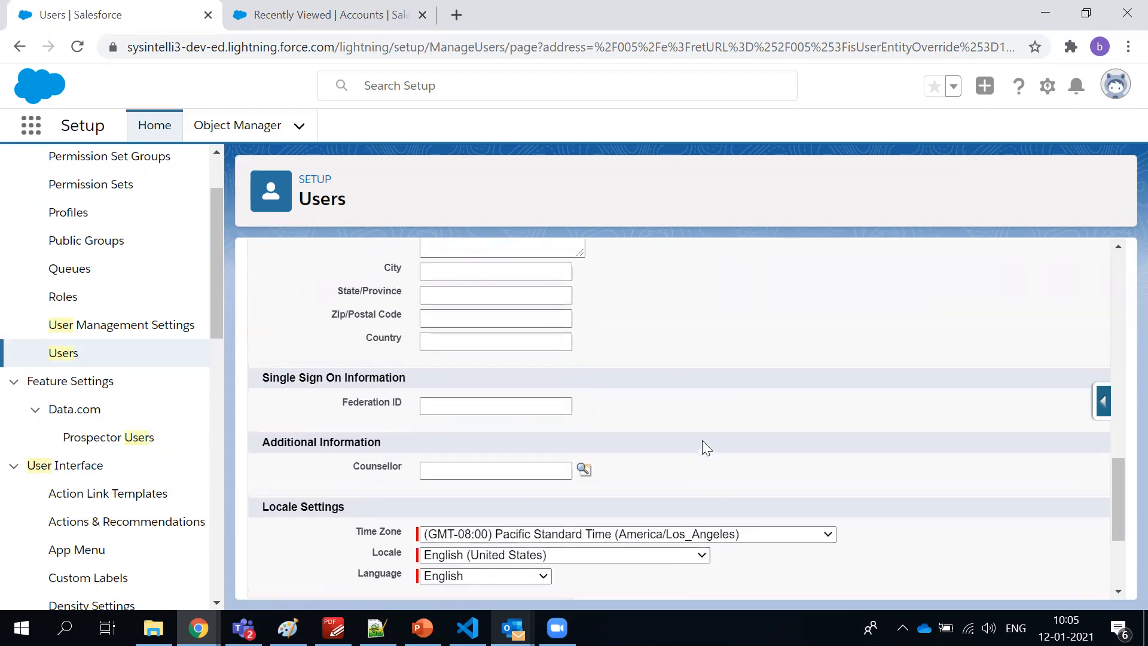
pyautogui.scroll(10, 703, 443)
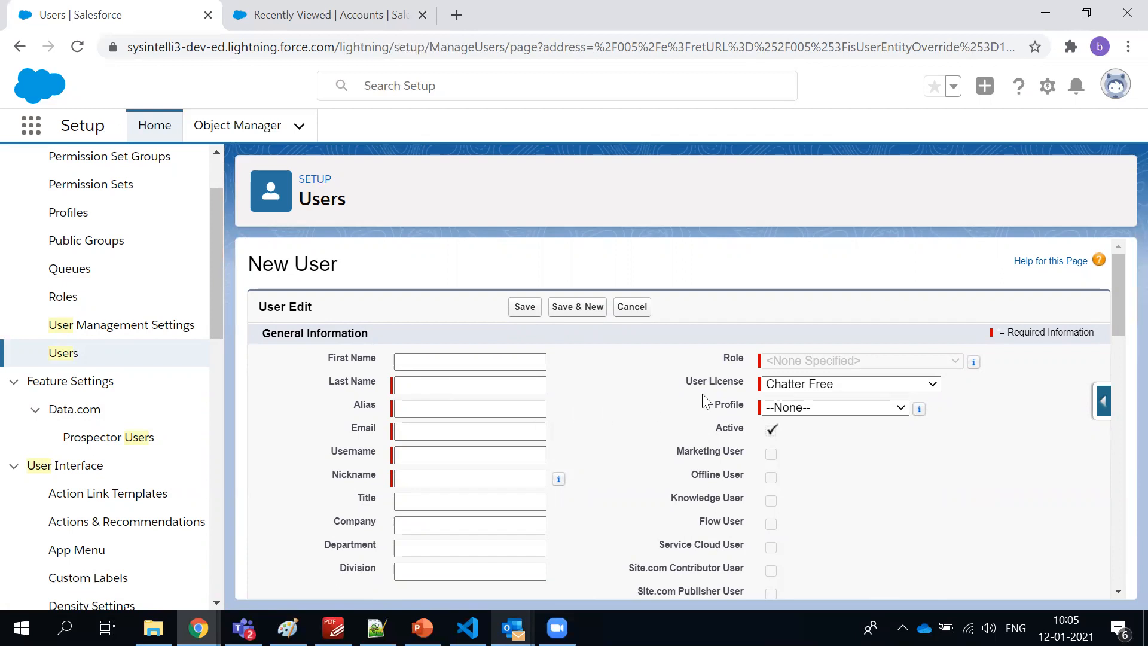
# - Switch the new user's license to Salesforce Platform and back to Chatter Free, and view the profiles available for Chatter Free
pyautogui.click(775, 389)
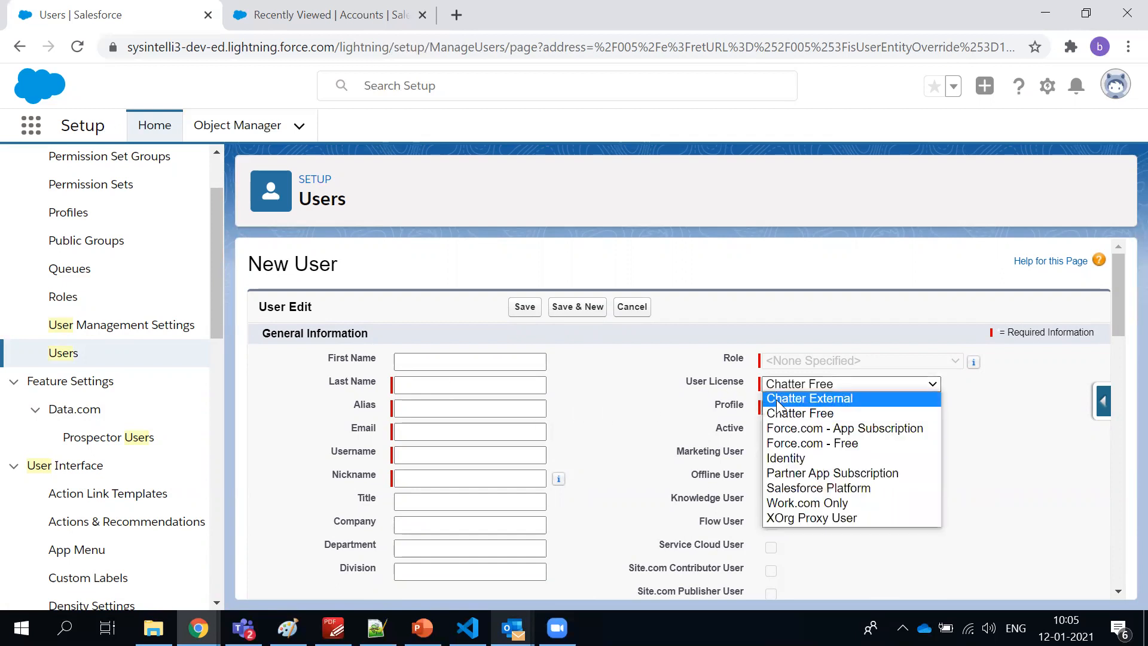
pyautogui.click(780, 488)
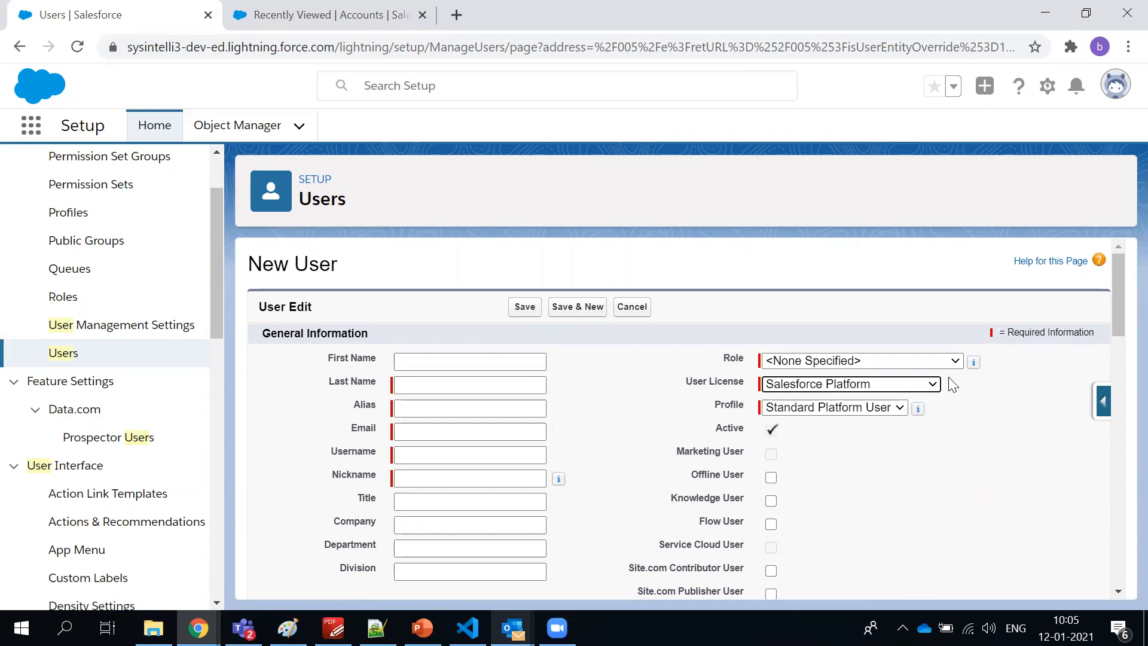
pyautogui.click(888, 388)
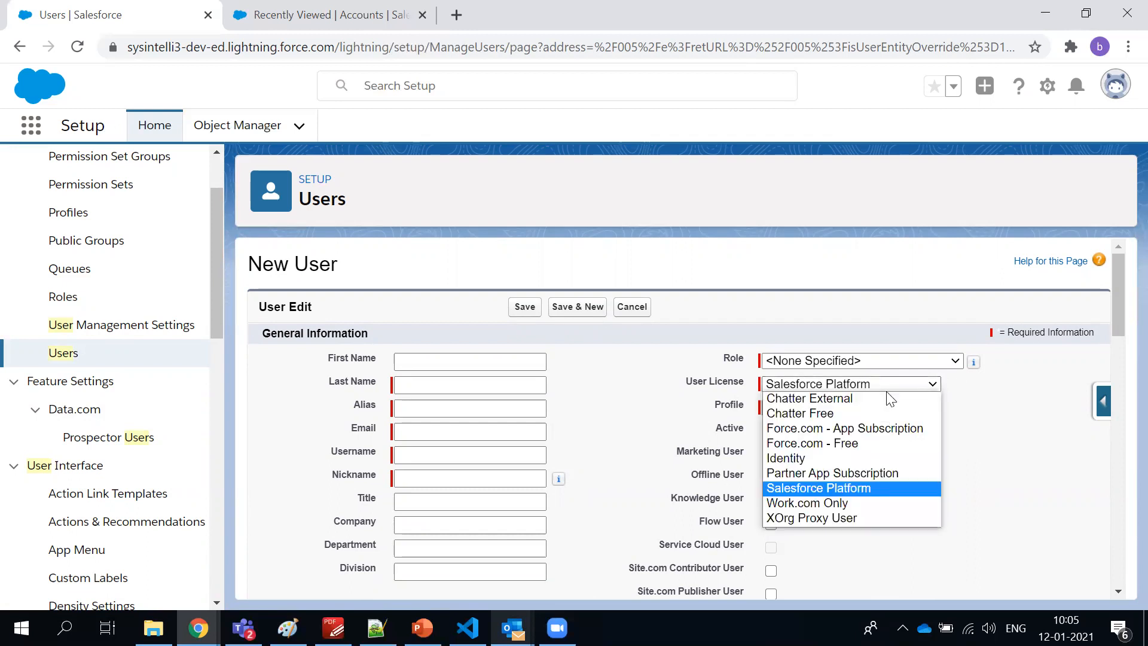
pyautogui.click(861, 412)
pyautogui.click(861, 410)
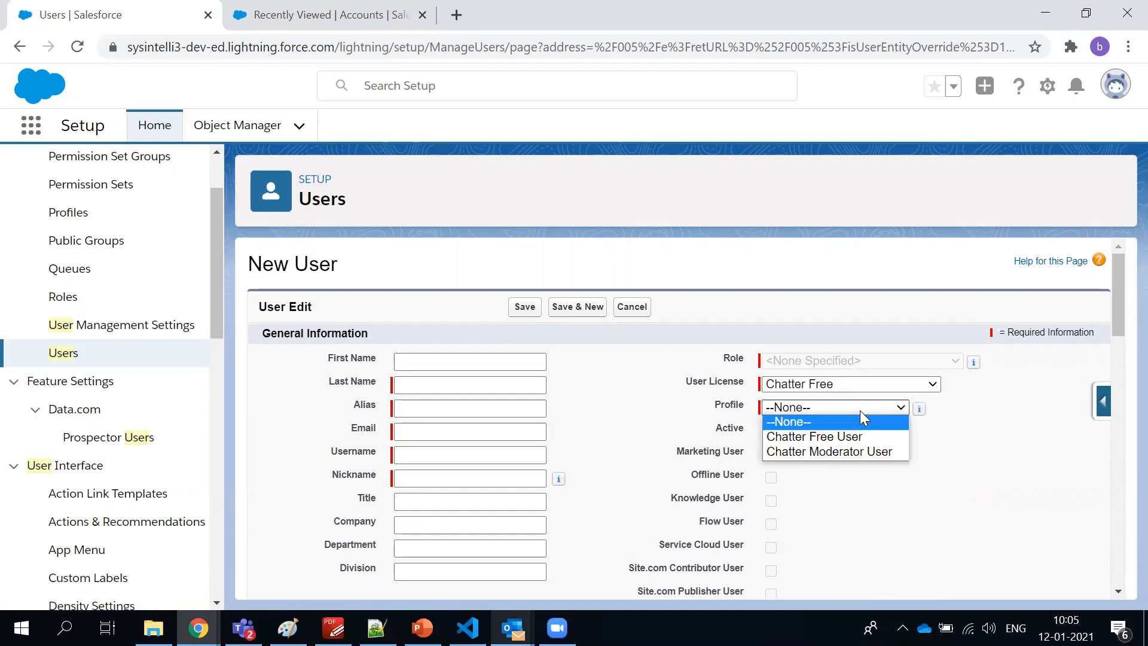
# - Set the new user's profile to Chatter Moderator User and view the available user licenses
pyautogui.click(811, 453)
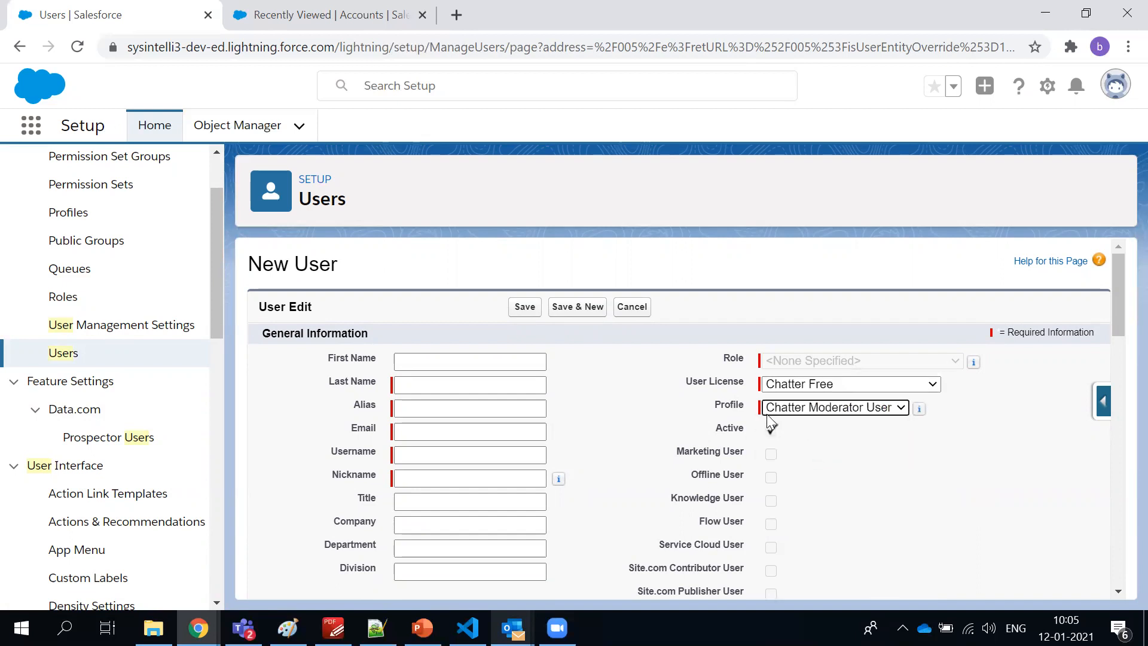
pyautogui.click(784, 386)
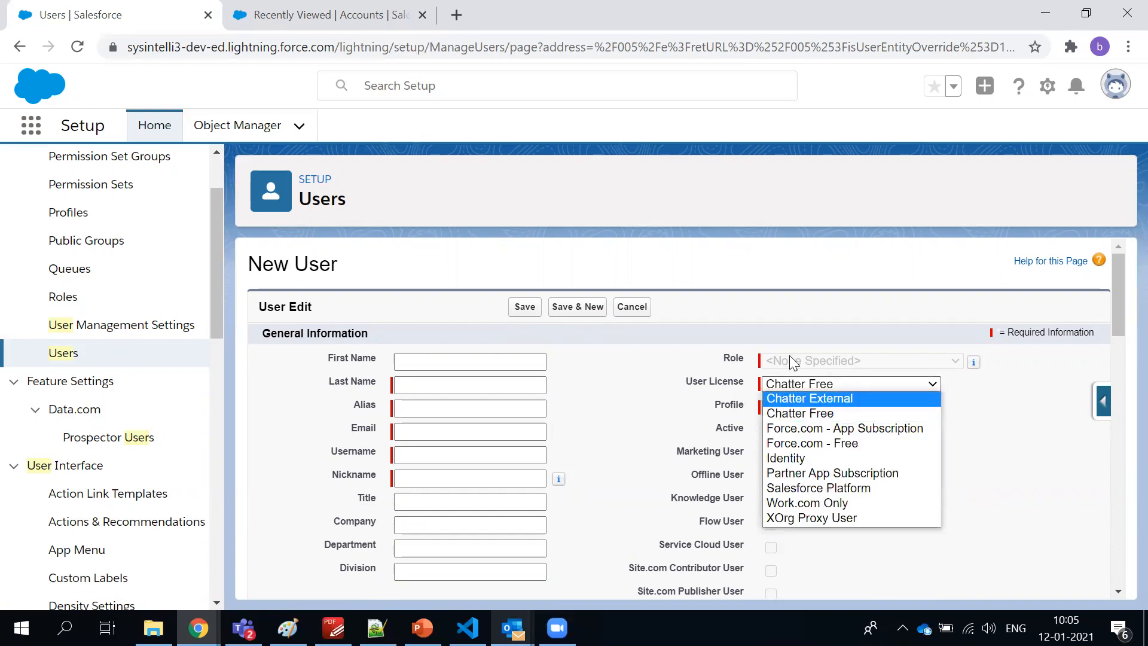
pyautogui.click(792, 324)
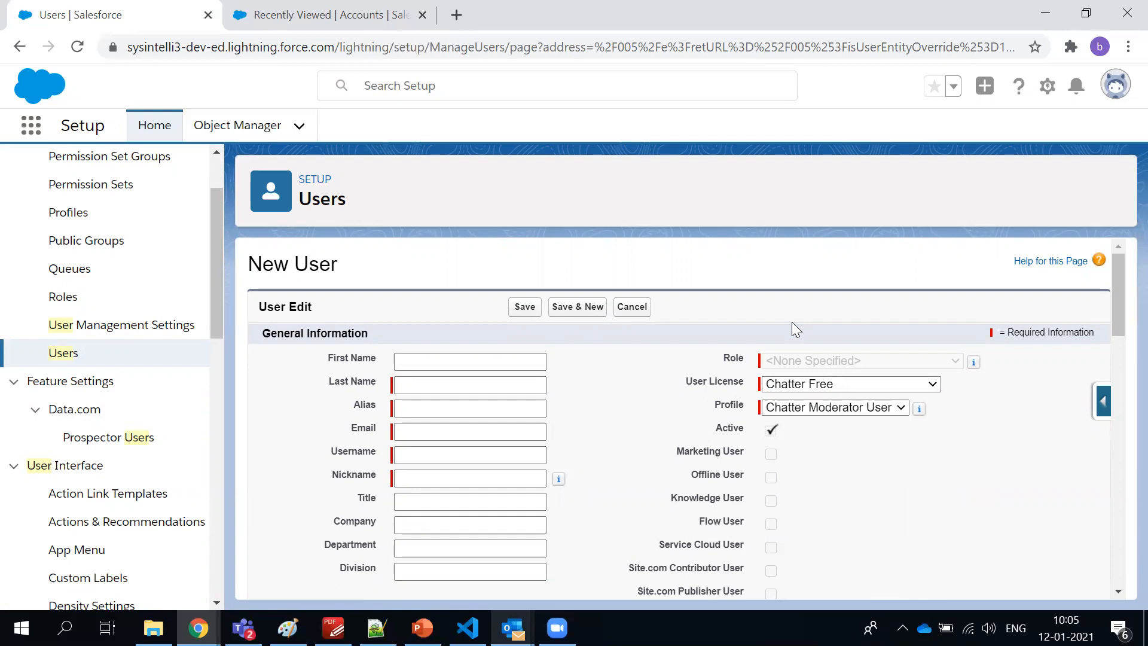
# - Set the new user's license to Force.com - Free and check which profile it assigns
pyautogui.click(783, 390)
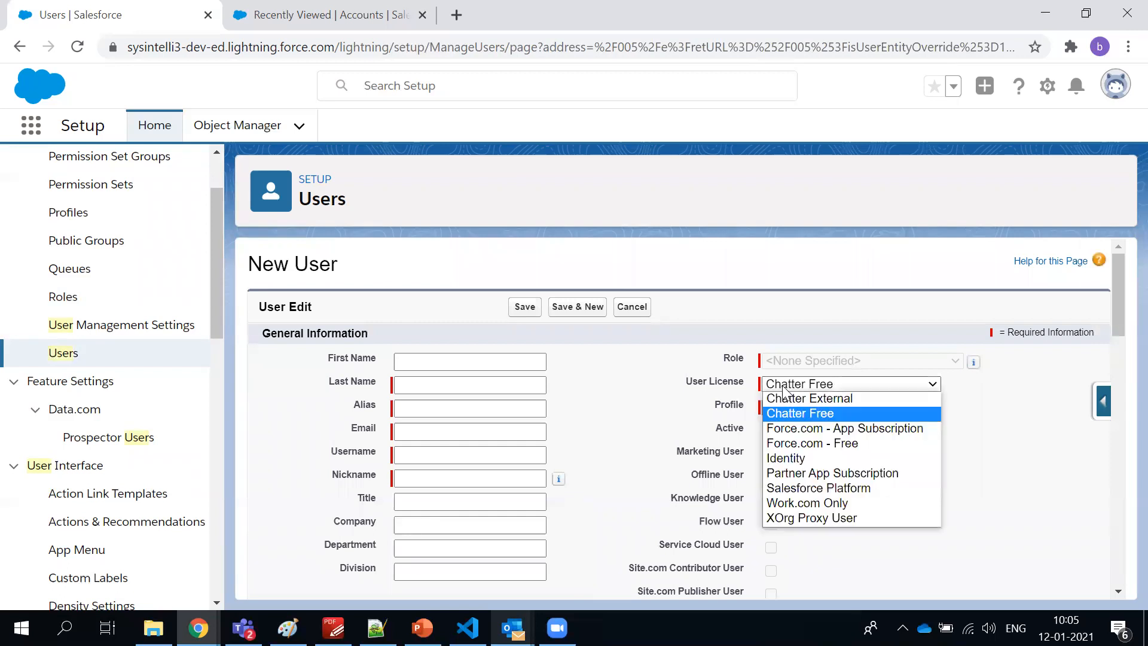
pyautogui.click(786, 443)
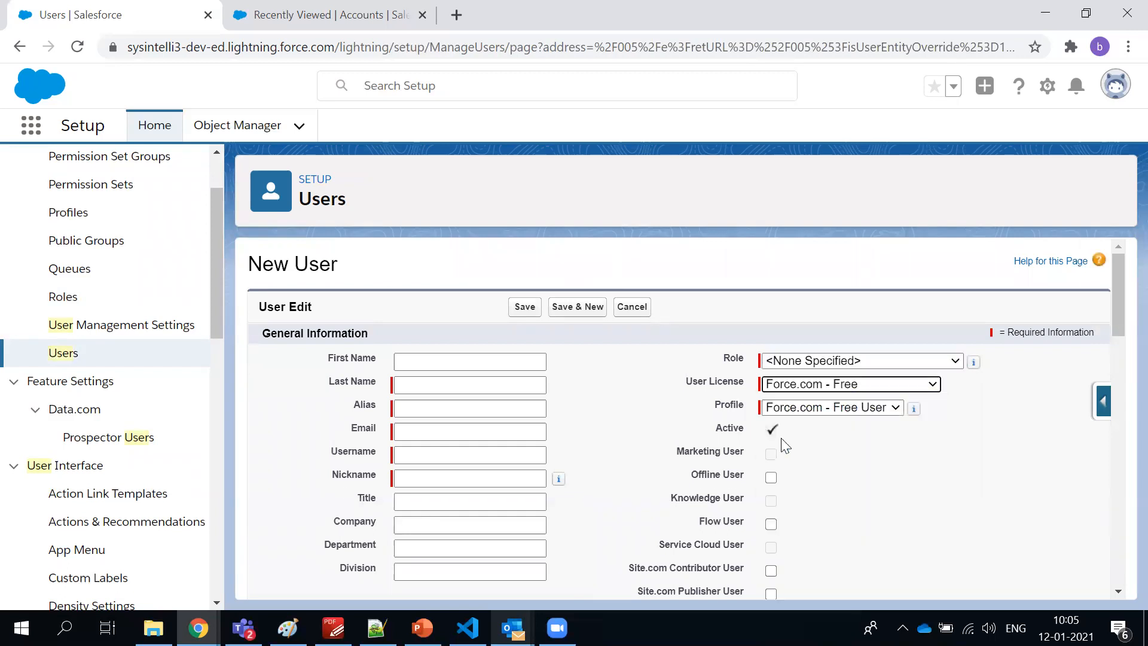
pyautogui.click(804, 412)
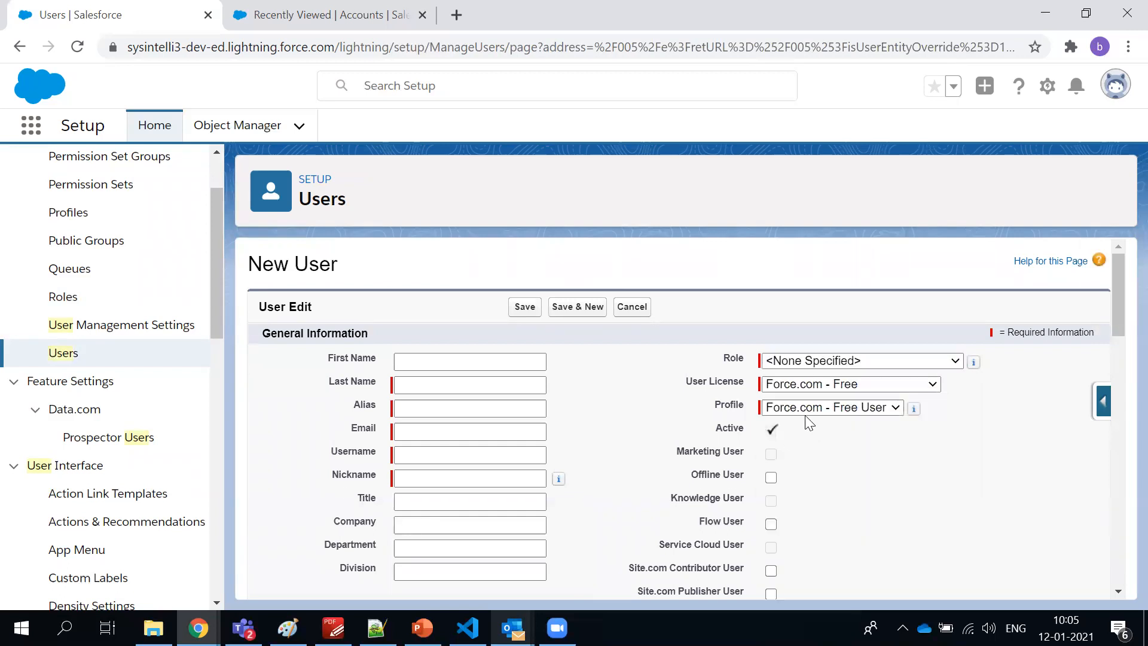
pyautogui.click(707, 388)
# - Return the new user's license to Chatter Free and view its profile options without choosing one
pyautogui.click(795, 385)
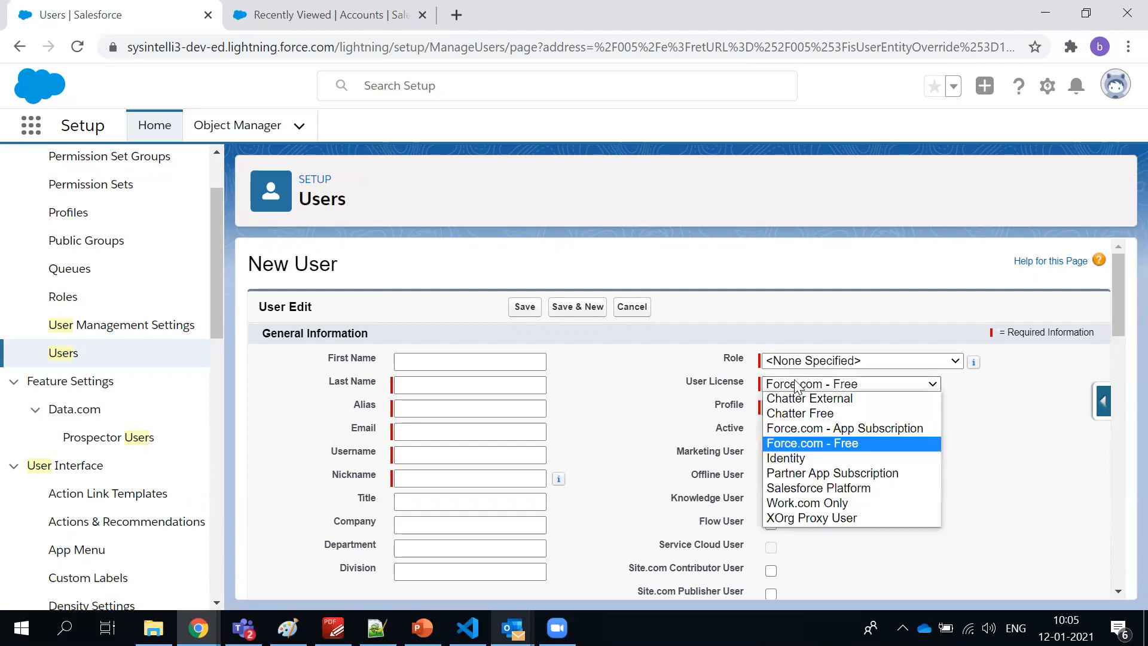
pyautogui.click(798, 414)
pyautogui.click(796, 408)
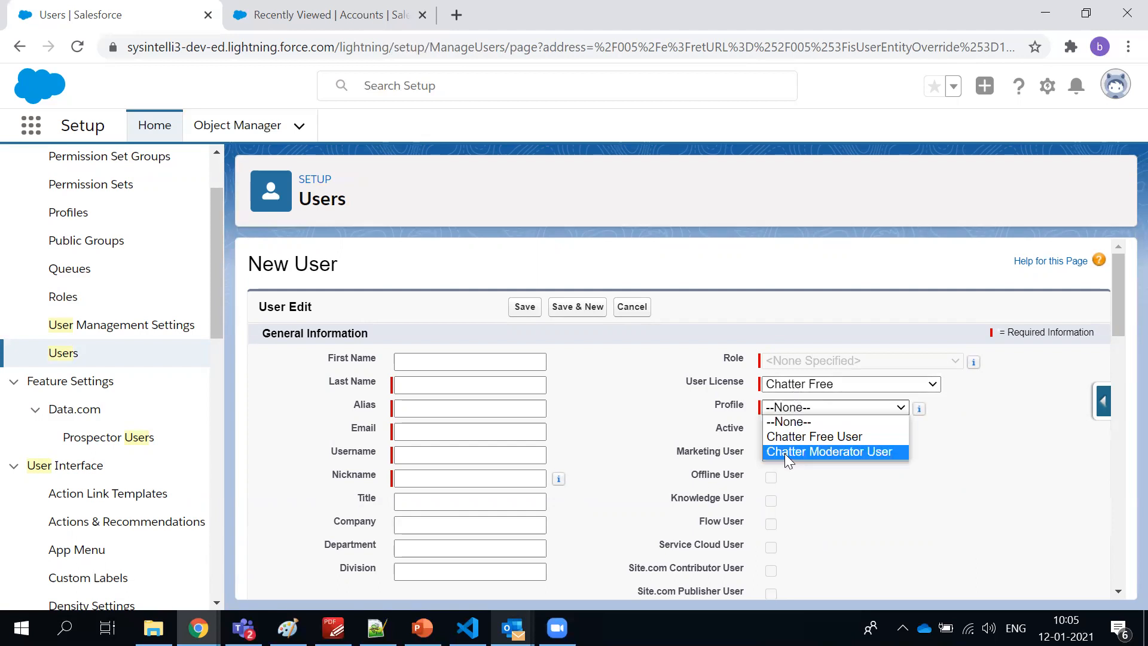
pyautogui.click(767, 387)
pyautogui.click(711, 366)
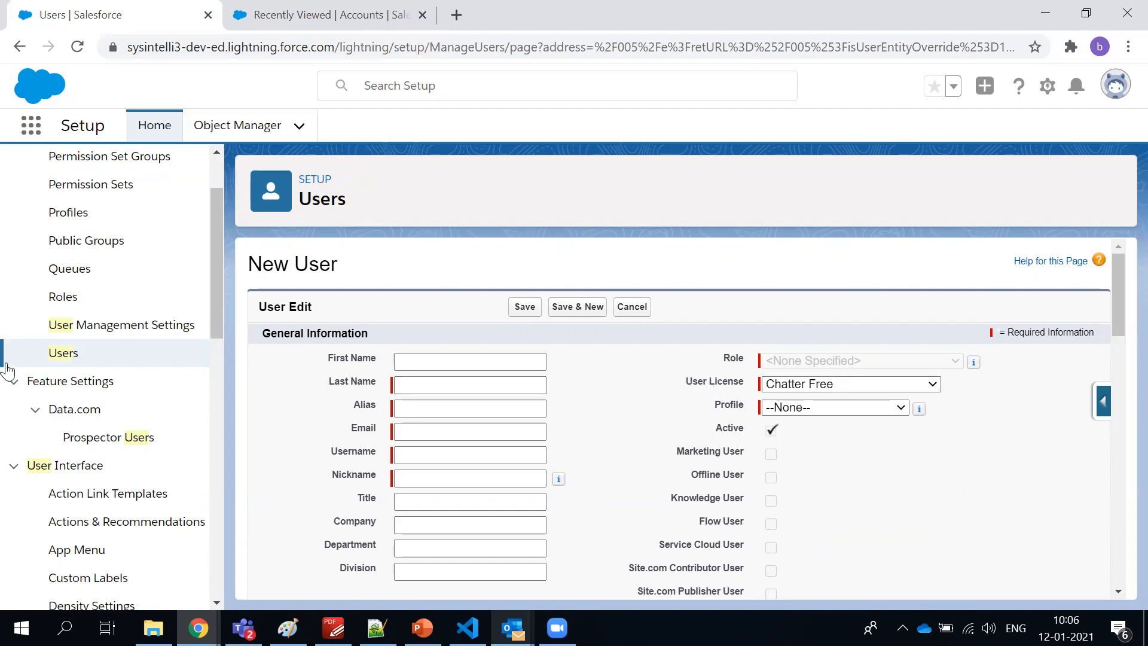
# - Open the L2 Support queue from the Queues setup page to view its supported object and members
pyautogui.click(69, 267)
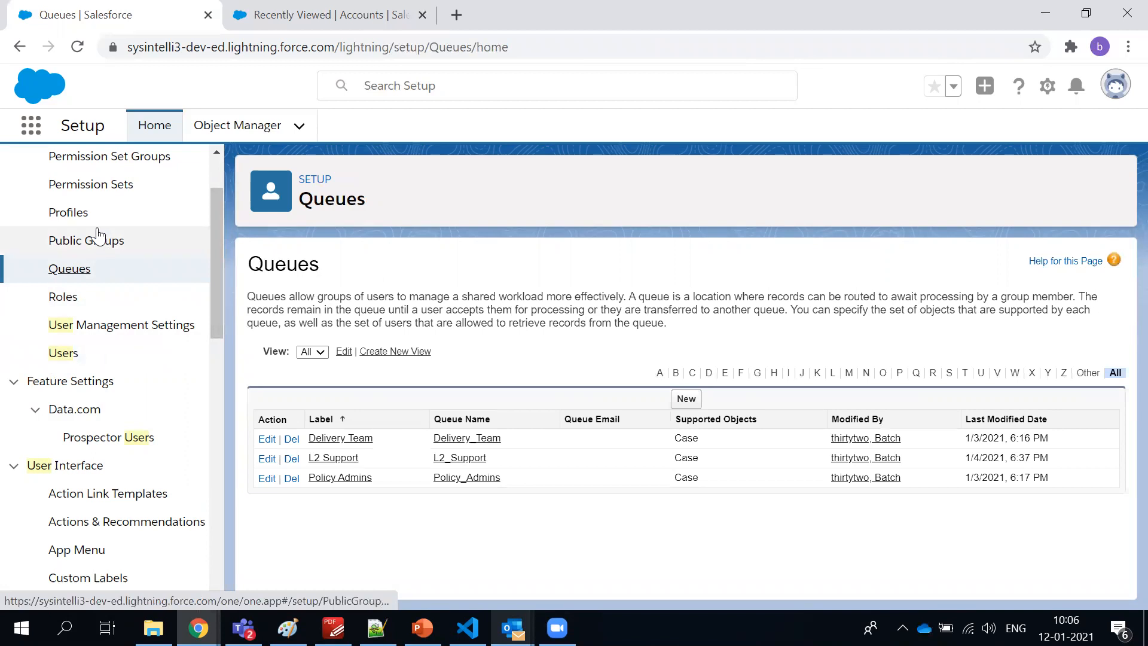
pyautogui.click(329, 459)
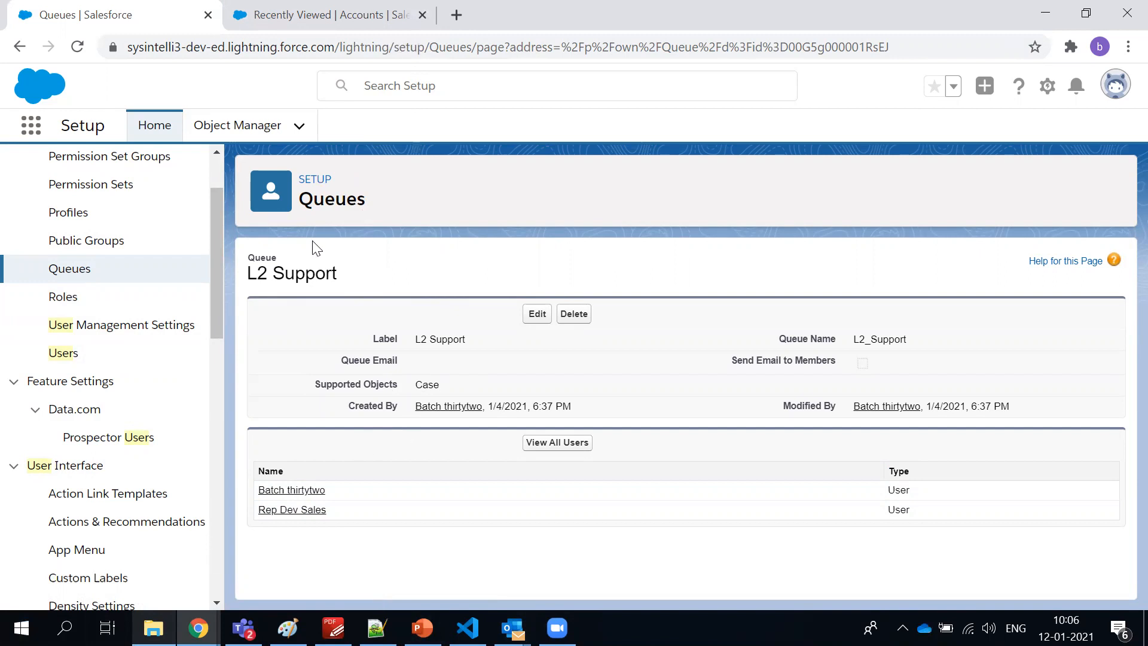
# - Open the Public Groups setup page and read the description of what a public group can contain
pyautogui.click(92, 247)
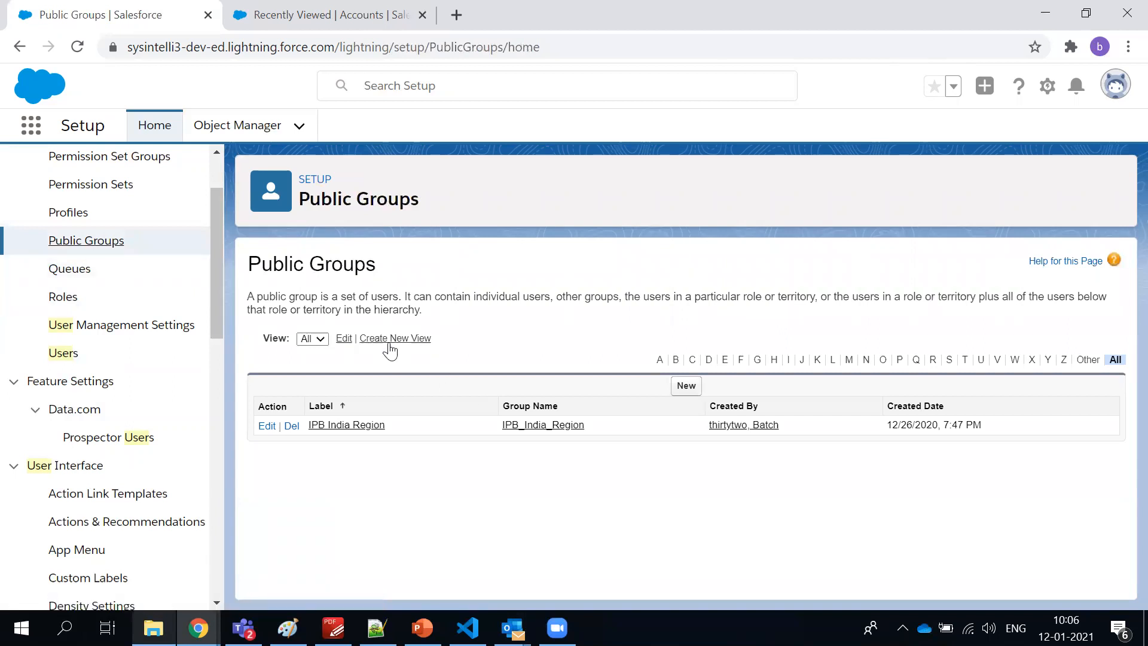
pyautogui.tripleClick(295, 302)
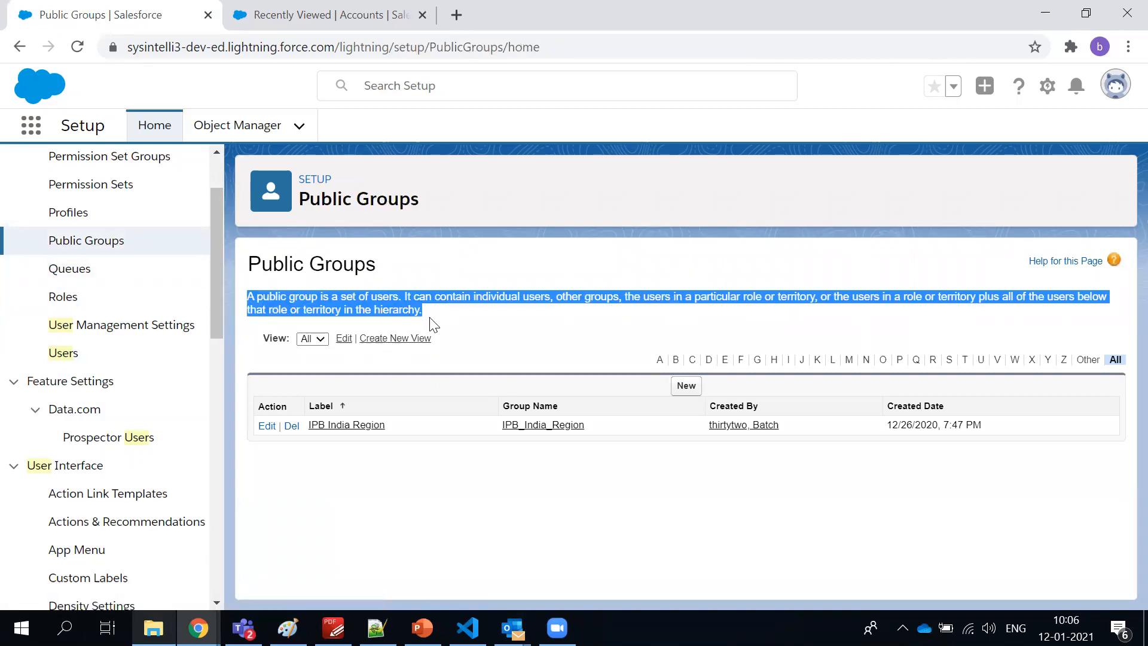
pyautogui.click(514, 334)
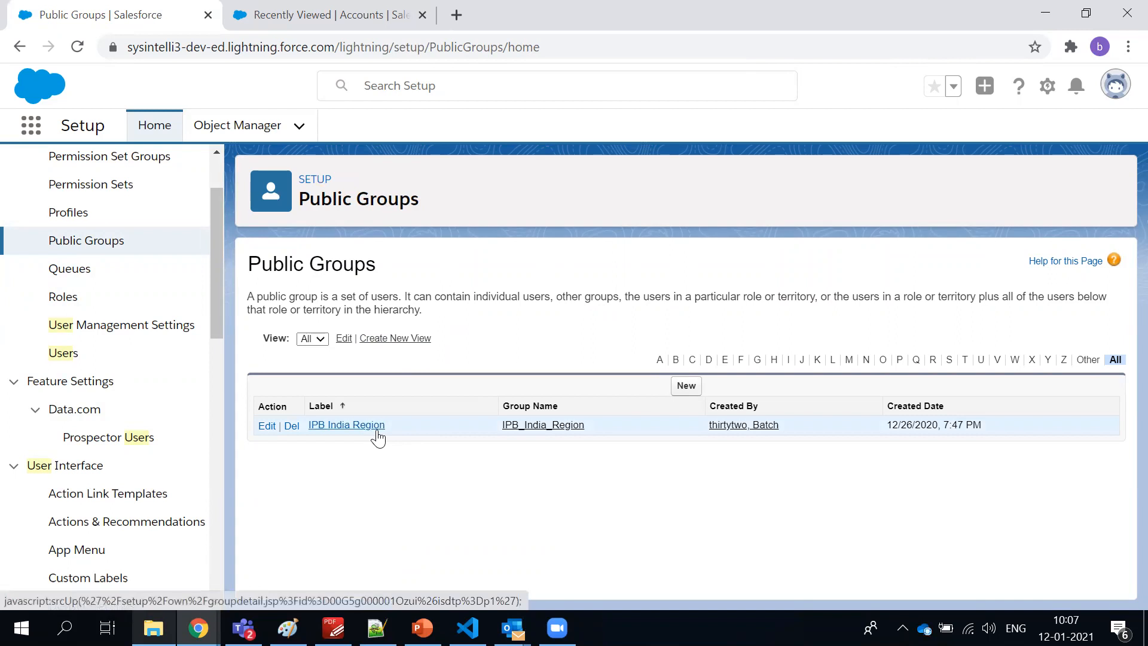
# - Read the description on the Queues setup page and open the Delivery Team queue to review its details and members
pyautogui.click(63, 268)
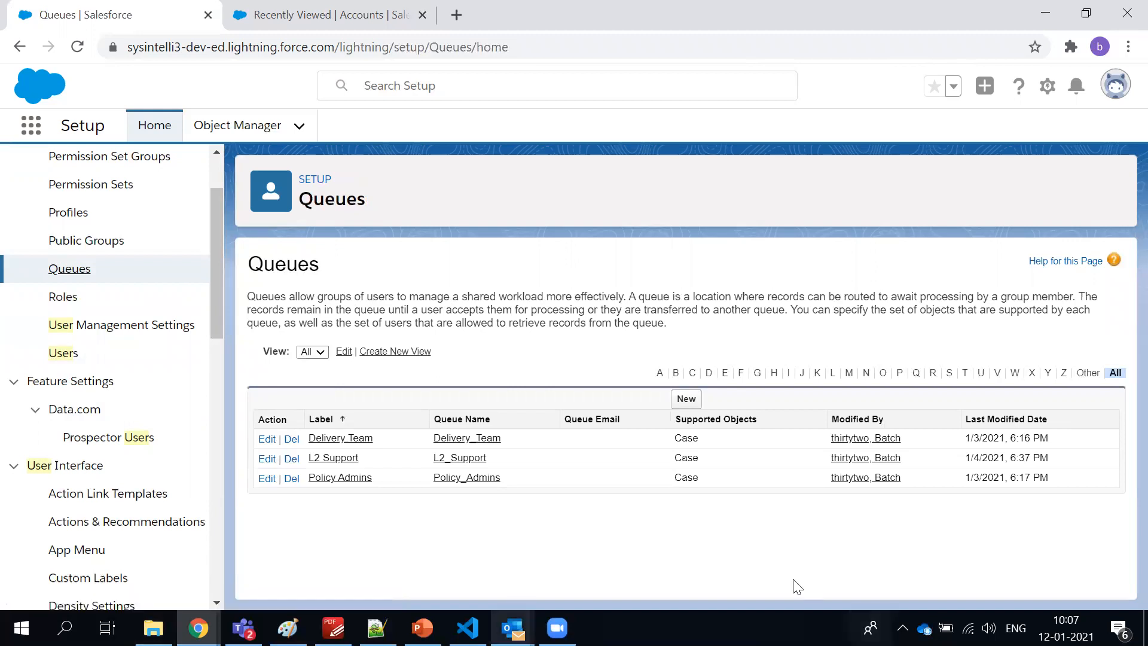
pyautogui.tripleClick(476, 323)
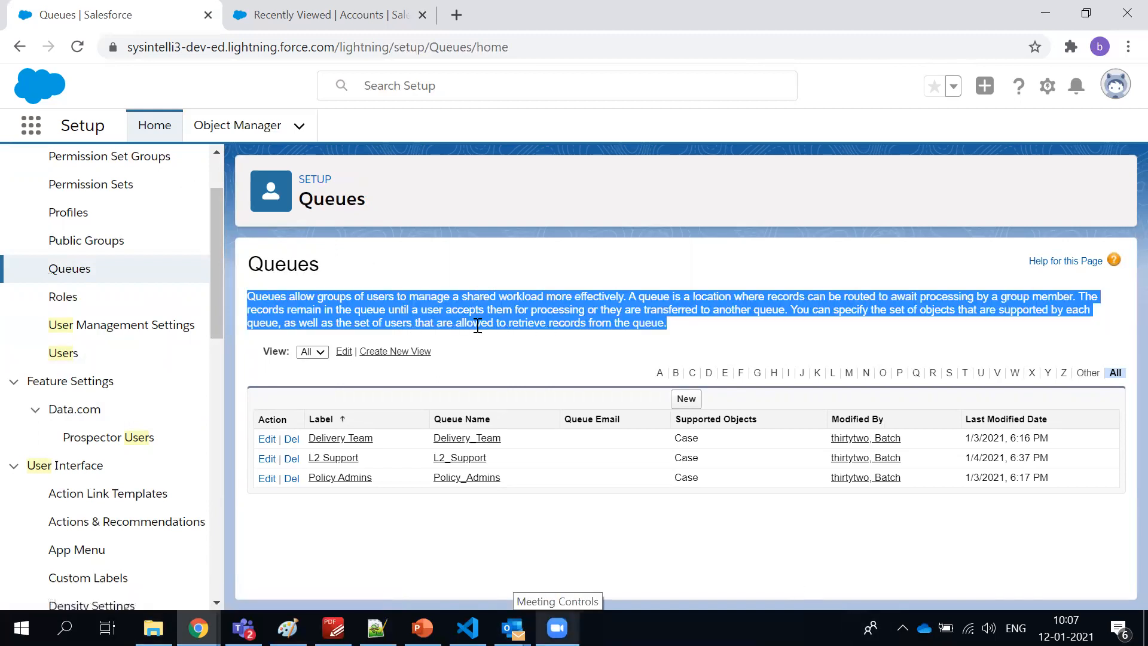
pyautogui.click(359, 437)
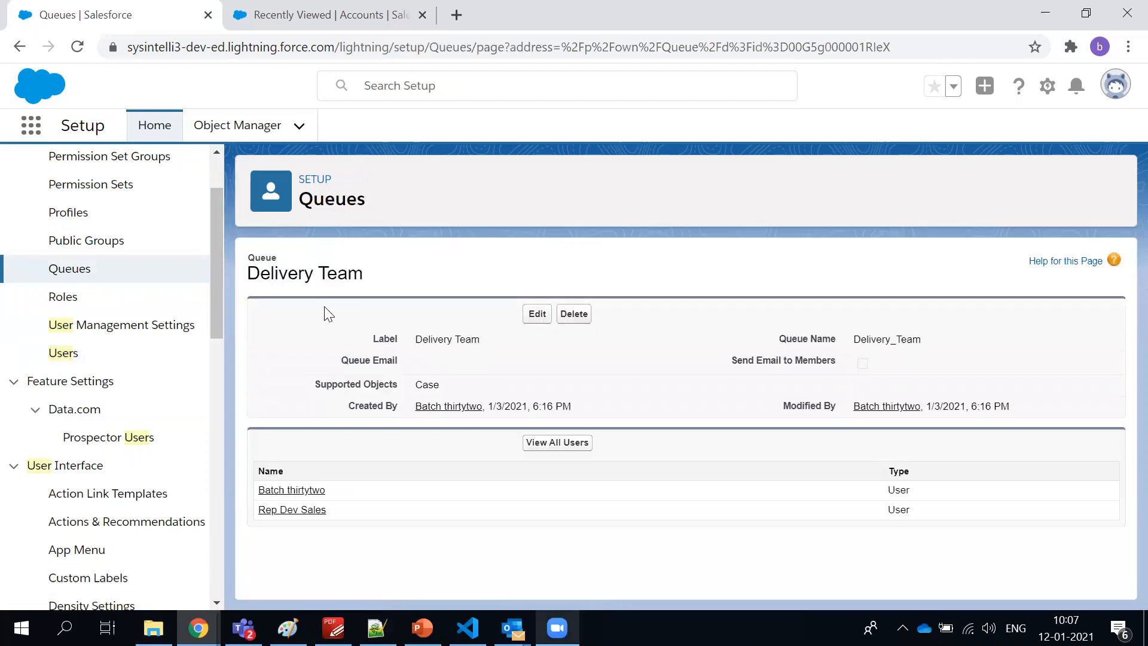
pyautogui.moveTo(415, 339); pyautogui.dragTo(472, 344)
pyautogui.click(361, 260)
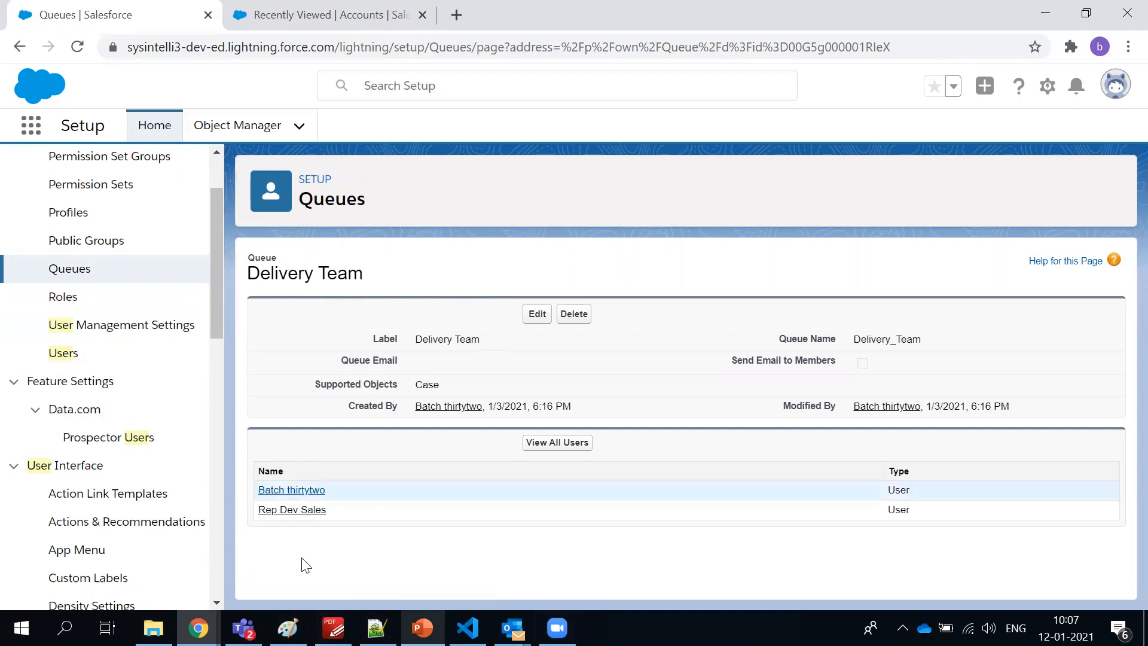
# - Switch to the Salesforce -ADM + DEV course outline in PDF-XChange Editor and review sections 4 to 6, from Users Administration to Relationship Types
pyautogui.click(333, 628)
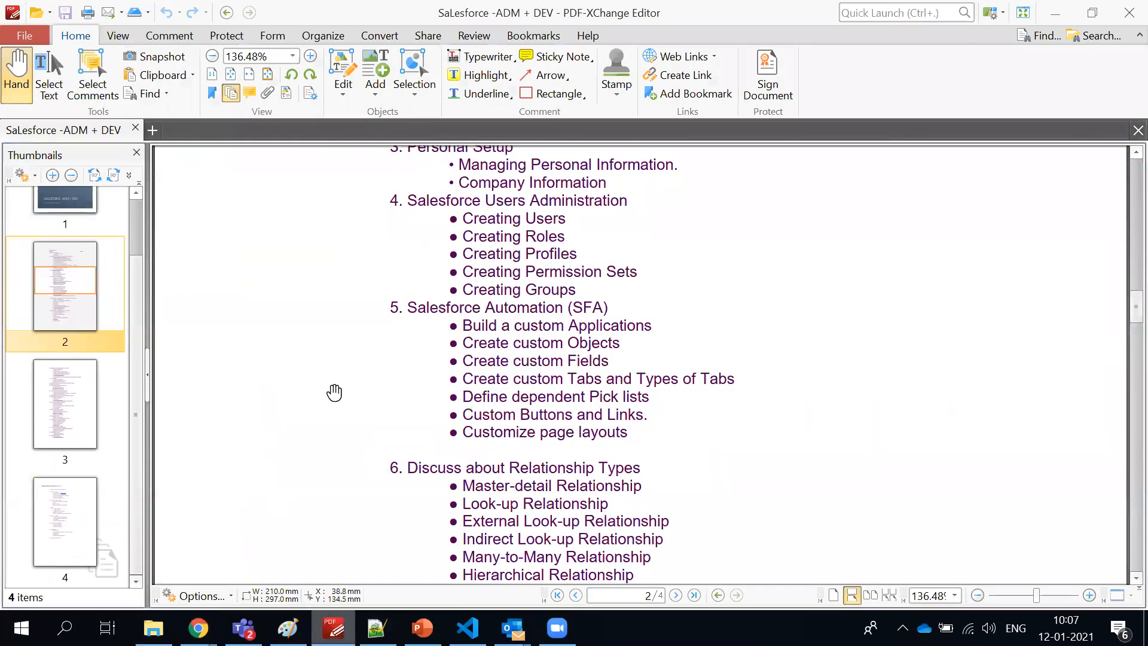
pyautogui.scroll(2, 334, 392)
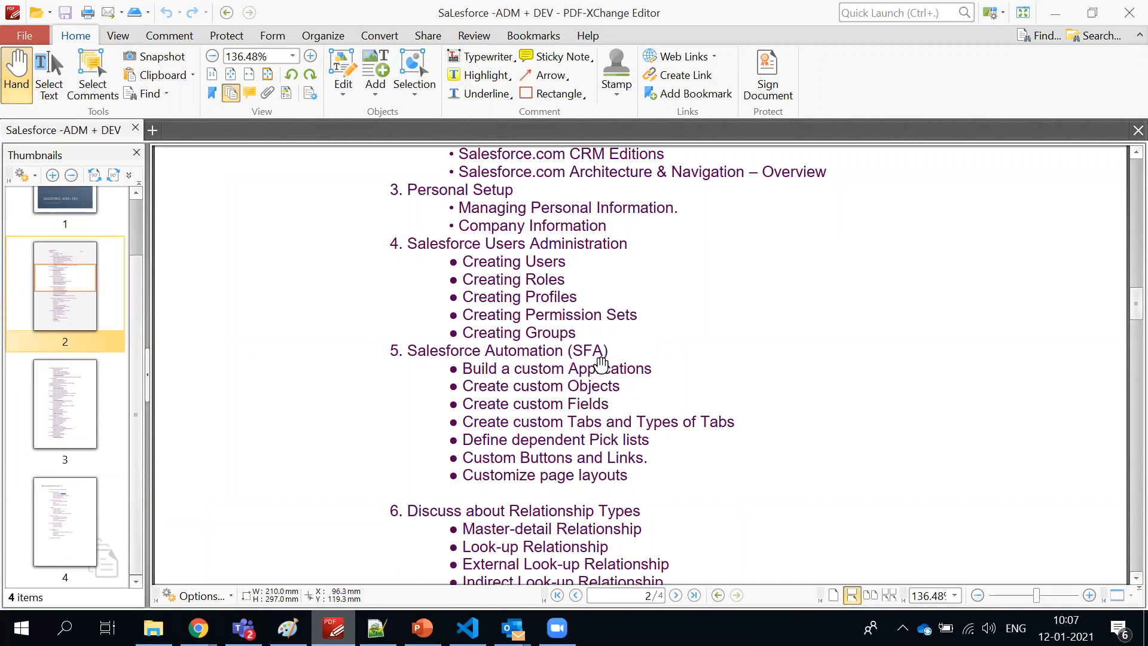
pyautogui.scroll(-3, 578, 424)
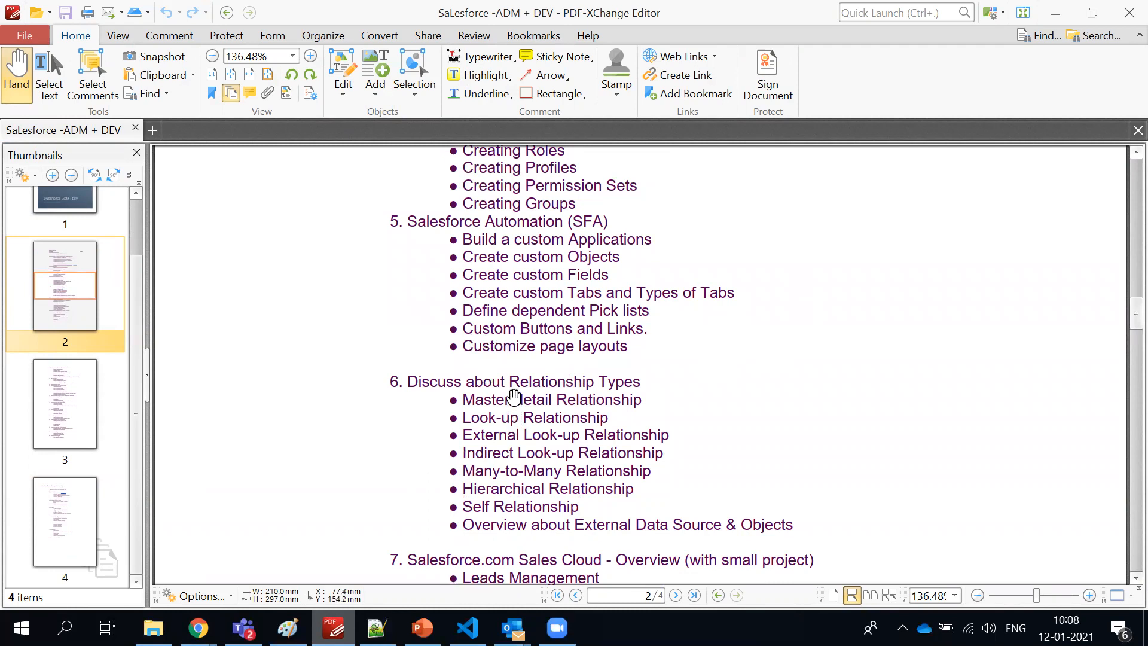
pyautogui.scroll(3, 513, 396)
pyautogui.scroll(-2, 513, 390)
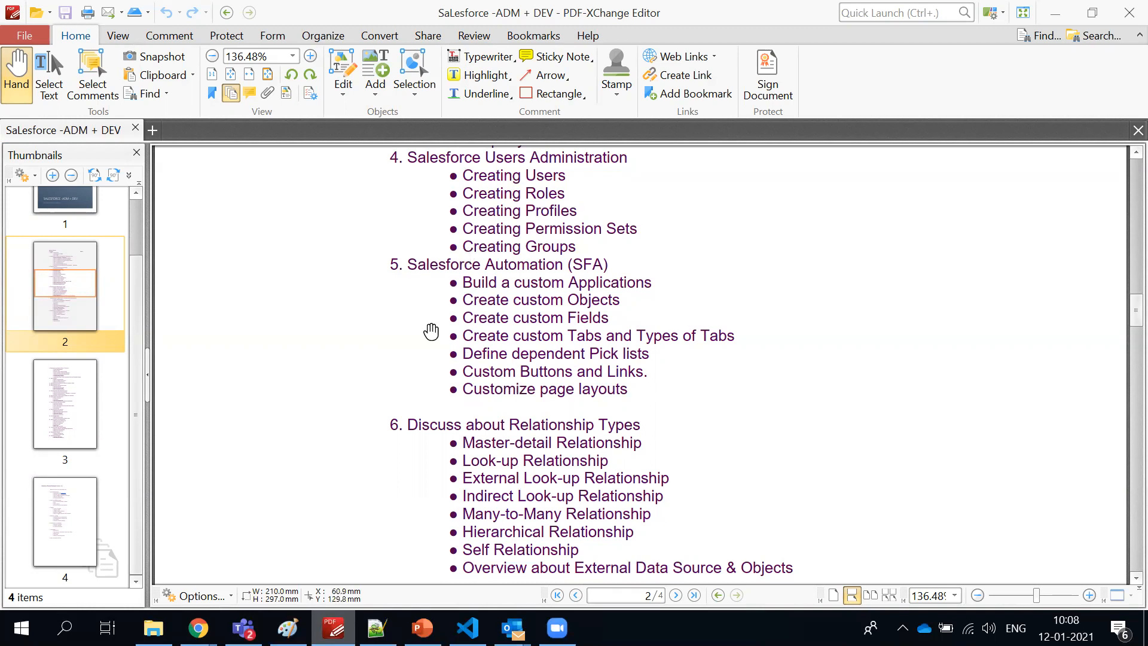
pyautogui.scroll(-3, 410, 400)
pyautogui.scroll(3, 418, 420)
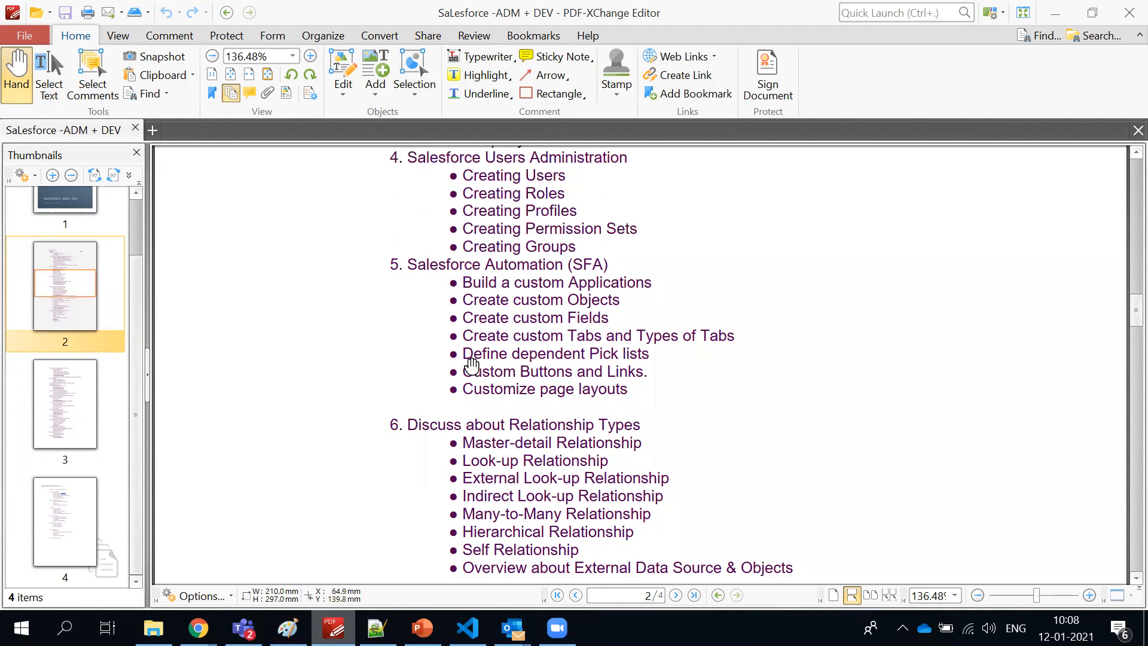